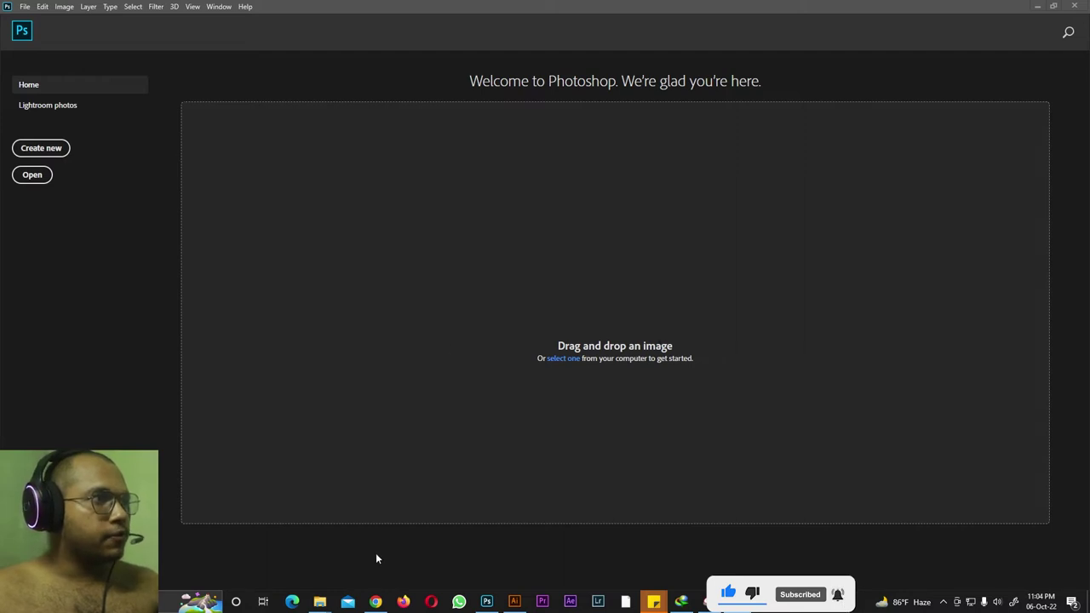
Open AHAD8220.JPG in Photoshop from the "photoshop tutorial files" folder on the desktop.
{"action": "mouse_move", "coordinate": [319, 605]}
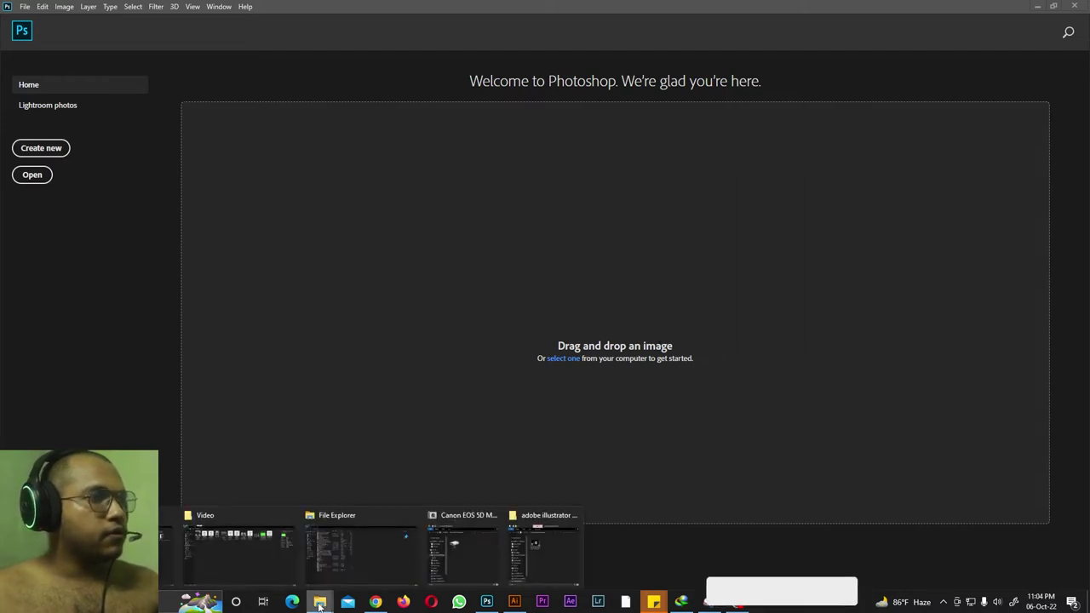
{"action": "left_click", "coordinate": [406, 566]}
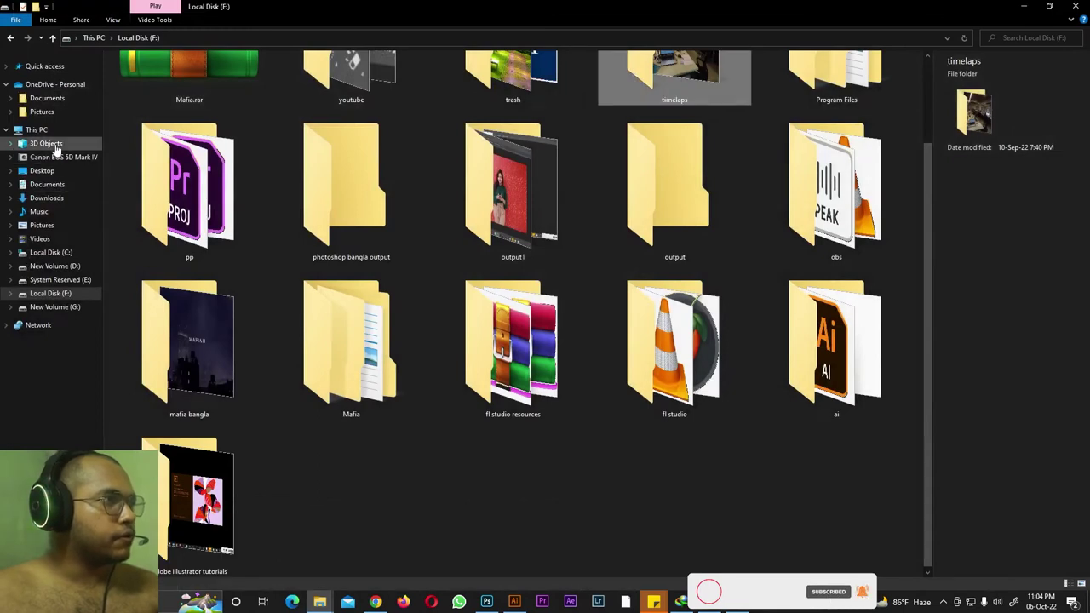
{"action": "key", "text": "alt+Tab"}
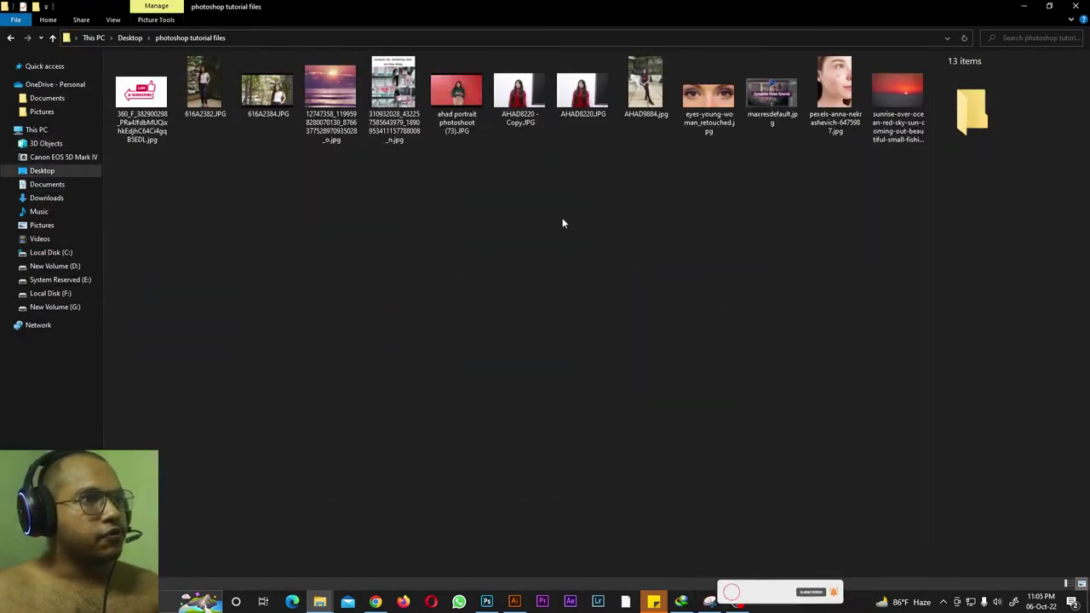
{"action": "left_click", "coordinate": [581, 94]}
{"action": "left_click_drag", "start_coordinate": [581, 93], "coordinate": [573, 266]}
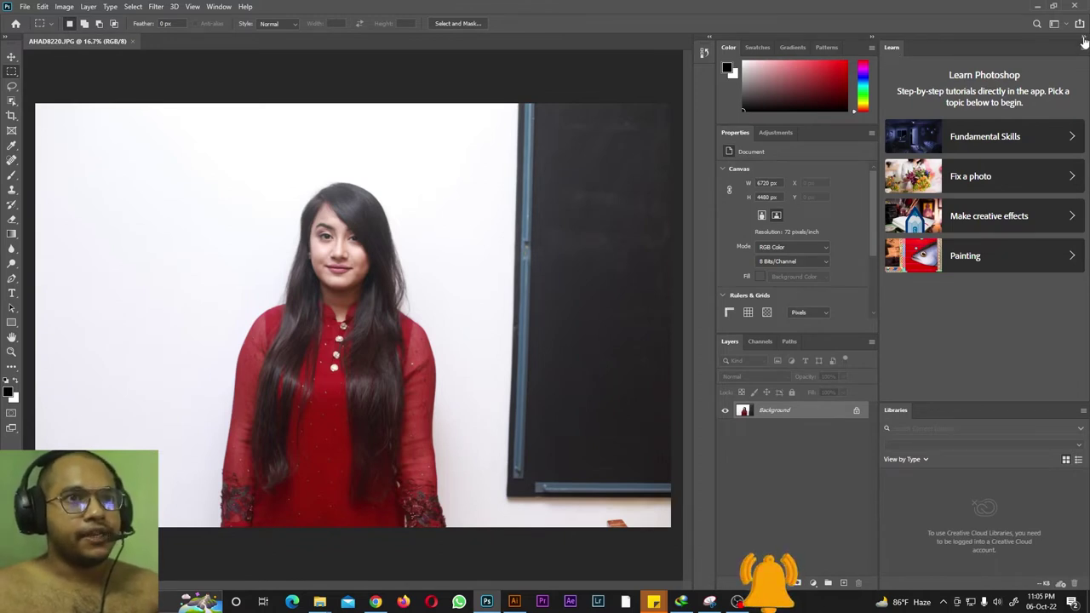
Collapse the Learn and Libraries panels and close the Color, Swatches, Gradients and Patterns panels.
{"action": "left_click", "coordinate": [1084, 39]}
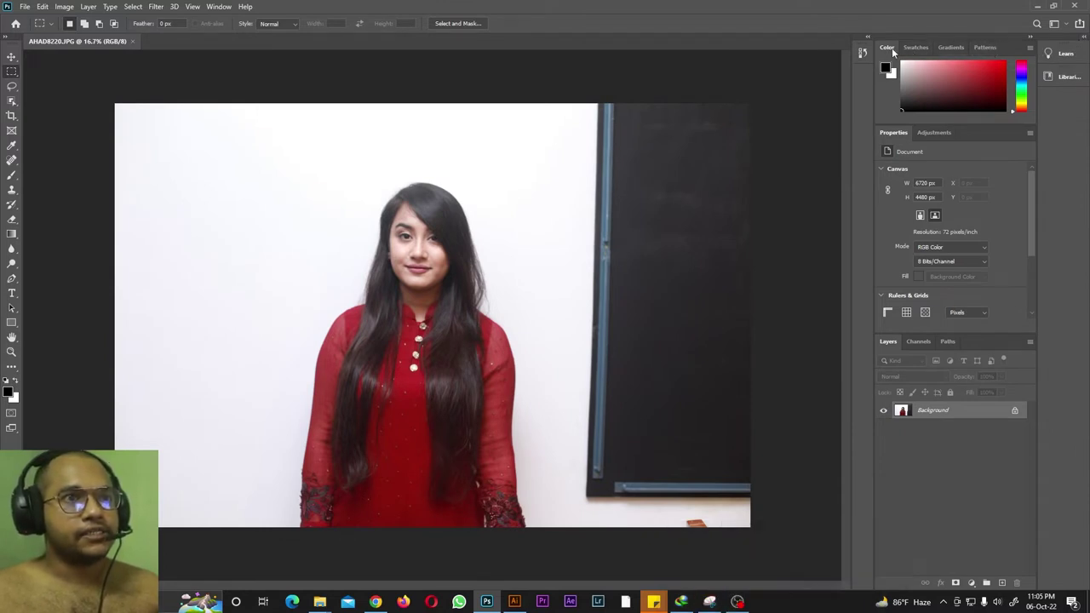
{"action": "left_click_drag", "start_coordinate": [892, 48], "coordinate": [624, 84]}
{"action": "left_click", "coordinate": [736, 74]}
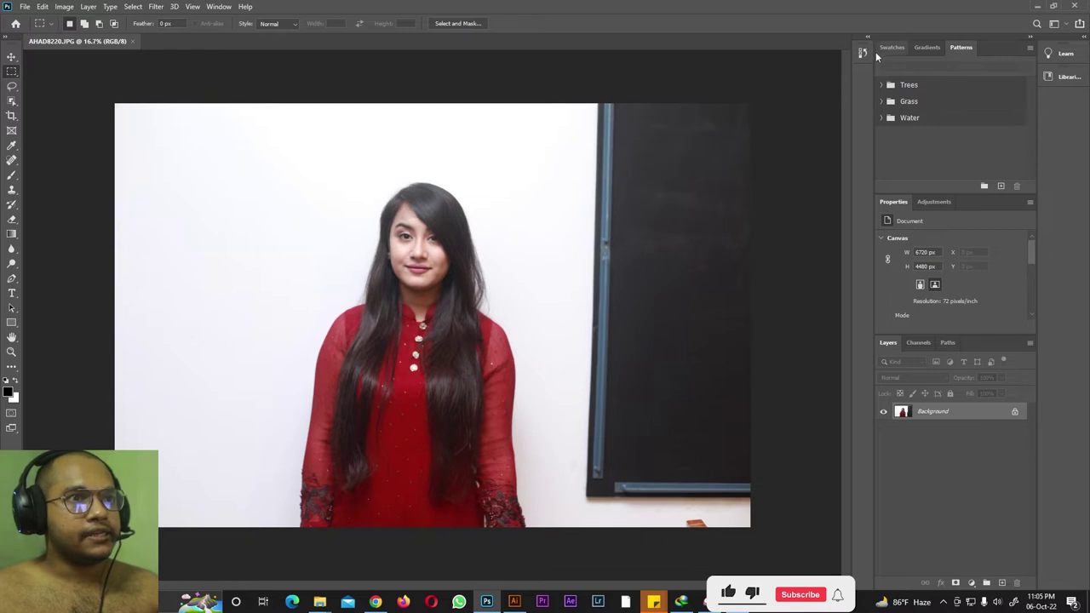
{"action": "left_click_drag", "start_coordinate": [890, 48], "coordinate": [593, 102]}
{"action": "left_click", "coordinate": [693, 93]}
{"action": "left_click_drag", "start_coordinate": [891, 48], "coordinate": [679, 105]}
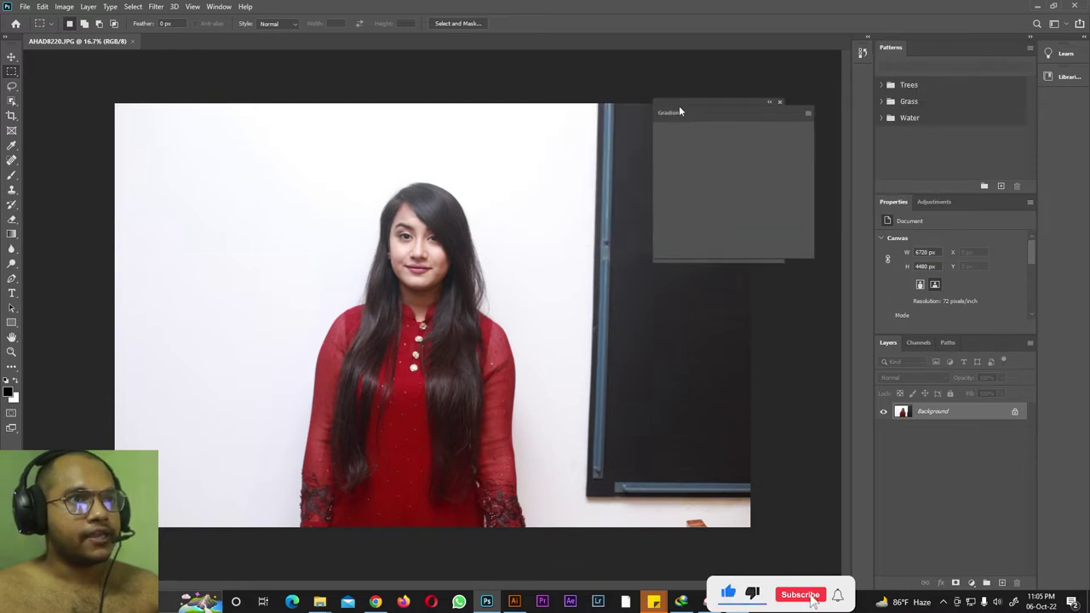
{"action": "left_click", "coordinate": [780, 93]}
{"action": "left_click_drag", "start_coordinate": [891, 47], "coordinate": [698, 95]}
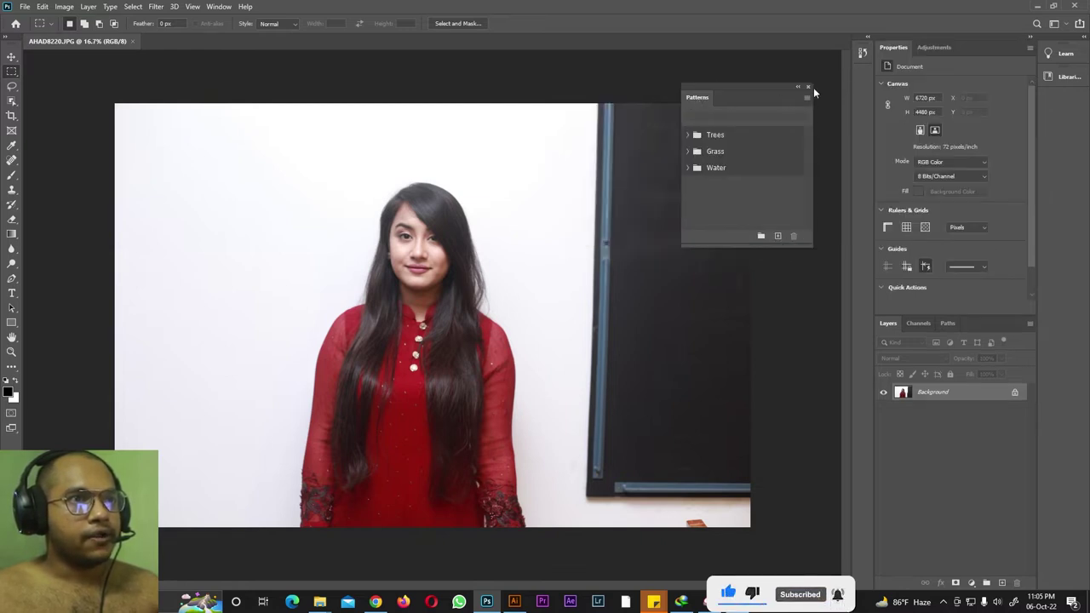
{"action": "left_click", "coordinate": [810, 85]}
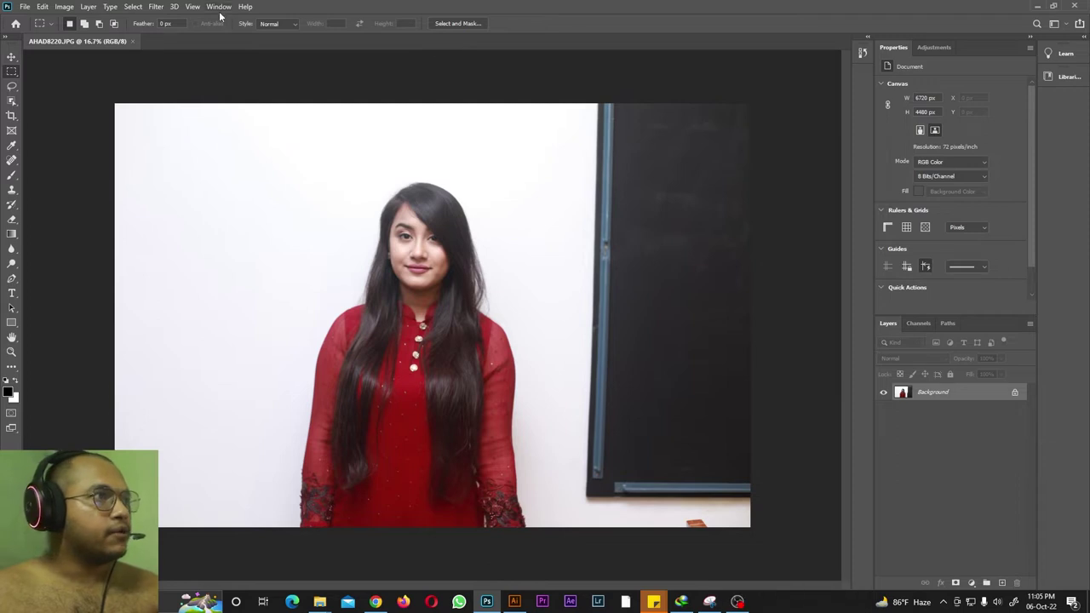
Bring back the Color panel, check its entry in the list of panels, and close it again.
{"action": "left_click", "coordinate": [219, 7]}
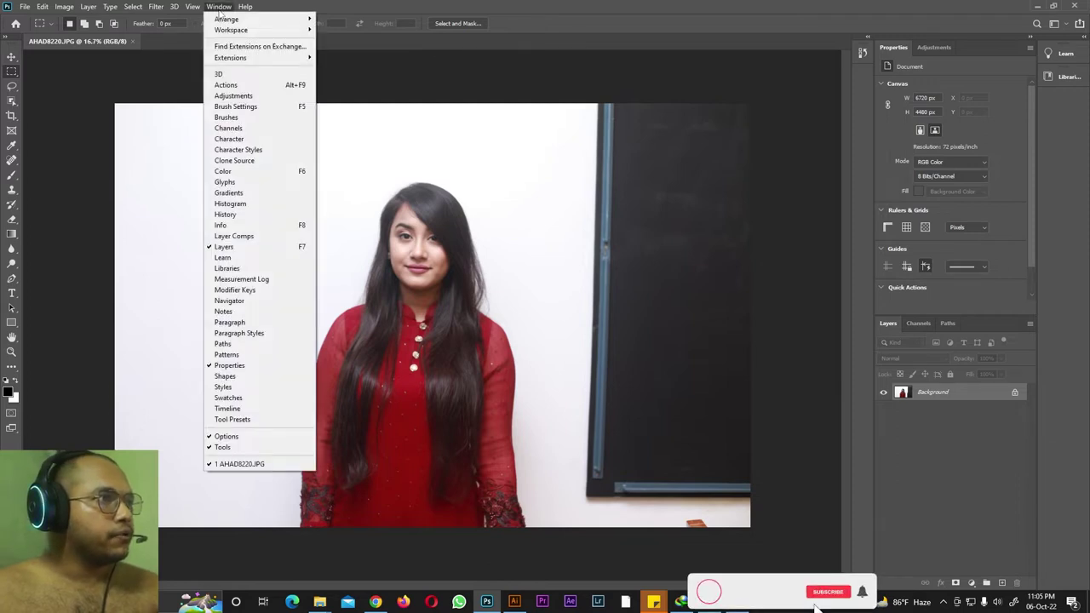
{"action": "left_click", "coordinate": [237, 172]}
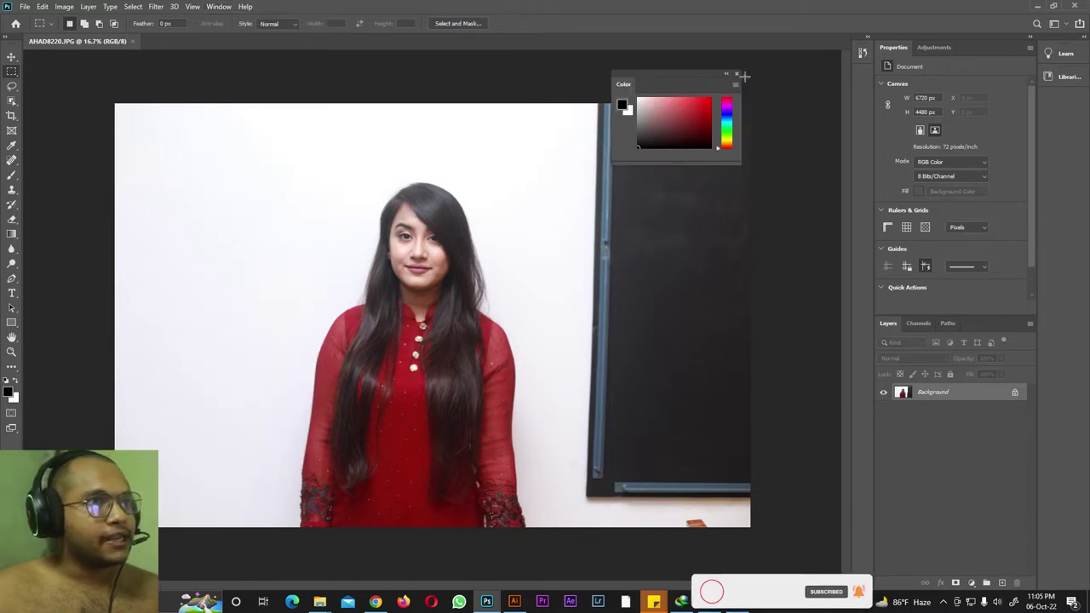
{"action": "left_click", "coordinate": [219, 7]}
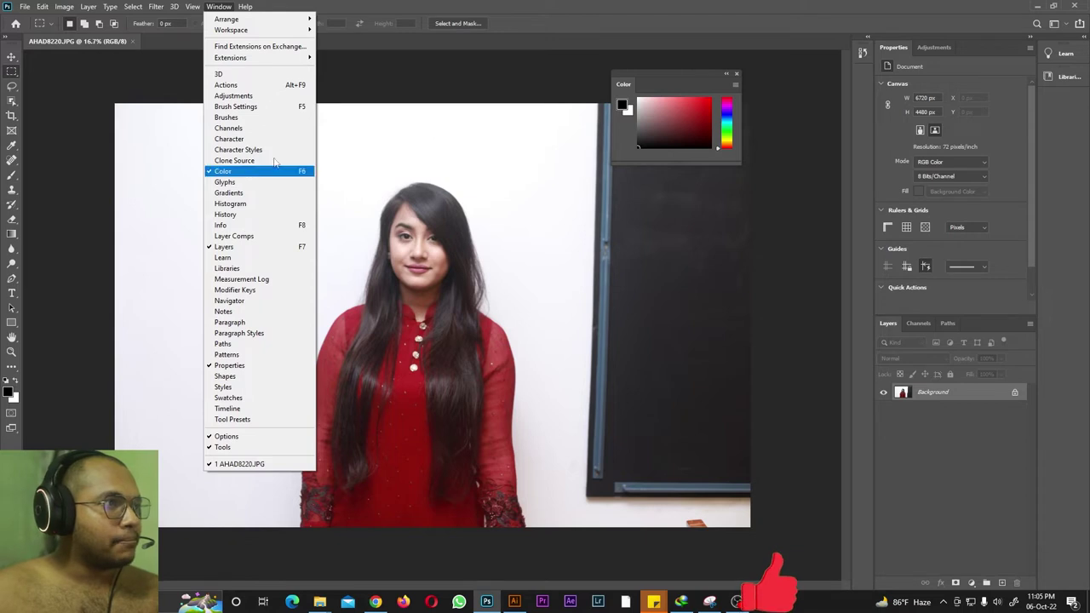
{"action": "left_click", "coordinate": [737, 74]}
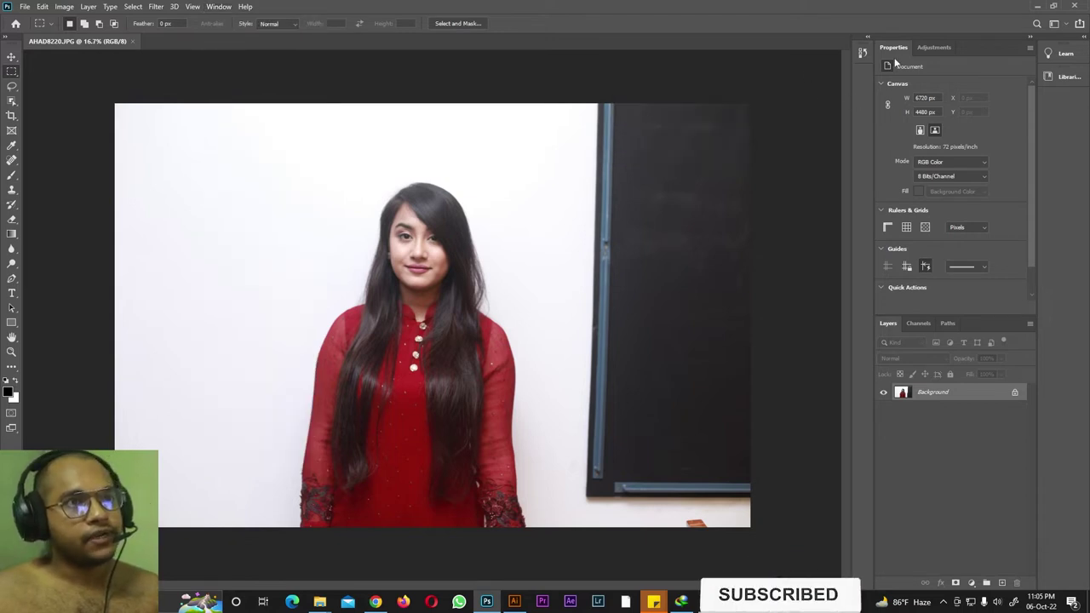
Detach the Paths and Channels panels from the Layers group and close both.
{"action": "left_click", "coordinate": [918, 323]}
{"action": "left_click_drag", "start_coordinate": [947, 324], "coordinate": [496, 233]}
{"action": "left_click", "coordinate": [594, 224]}
{"action": "left_click_drag", "start_coordinate": [915, 323], "coordinate": [586, 304]}
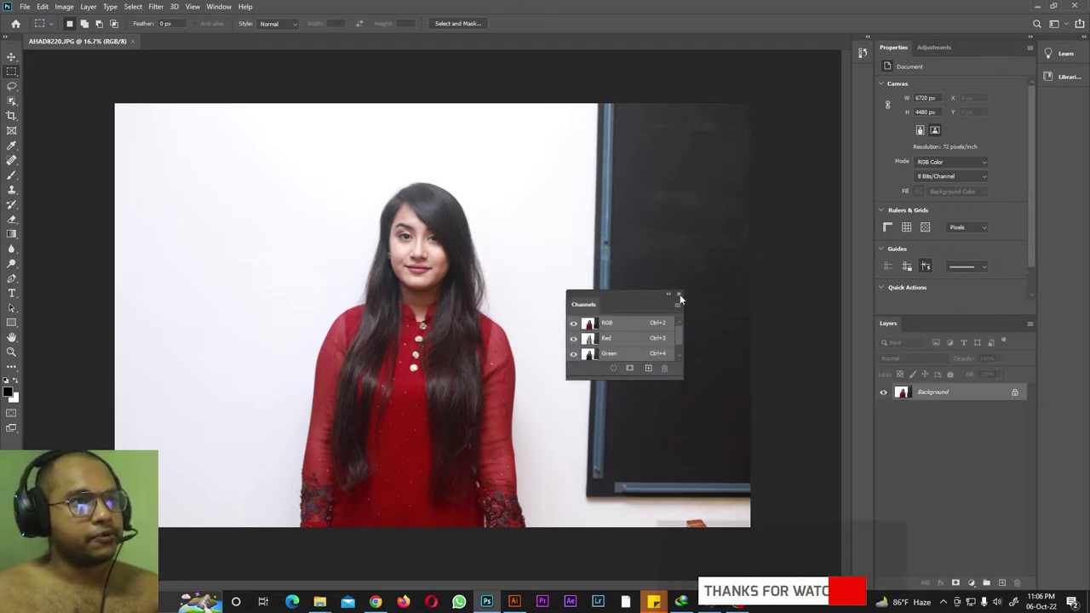
{"action": "left_click", "coordinate": [678, 295]}
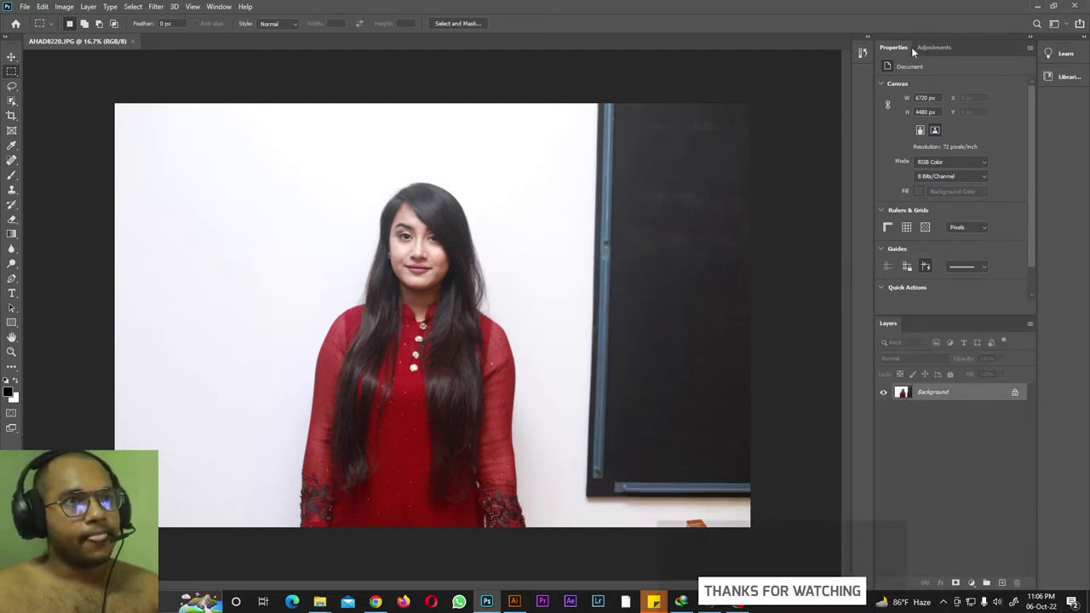
Undock the toolbar, try its two-column layout, and close it in its single-column layout.
{"action": "left_click_drag", "start_coordinate": [14, 40], "coordinate": [379, 63]}
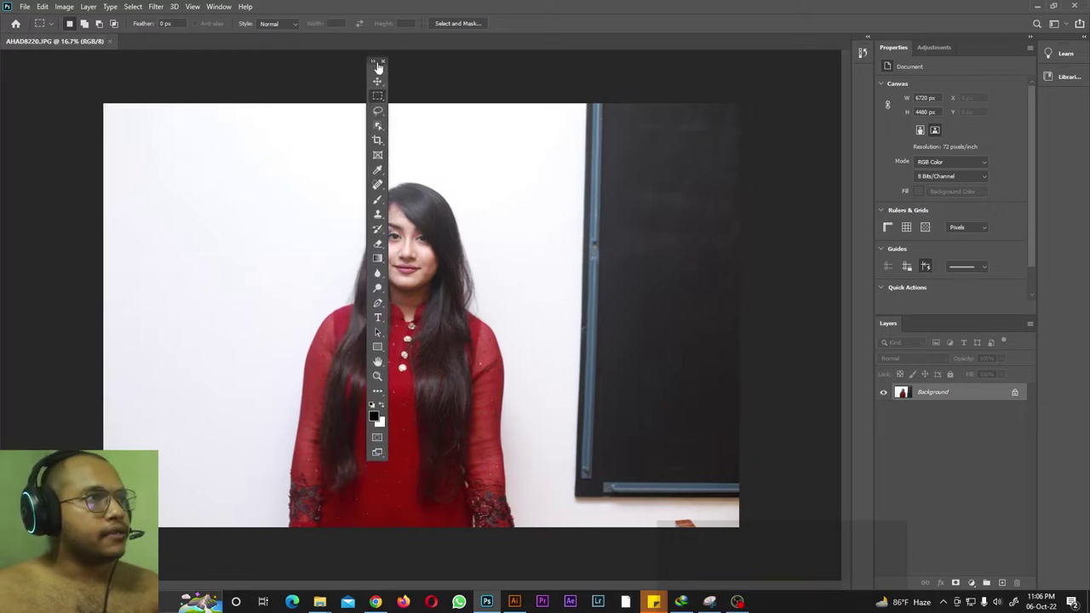
{"action": "left_click", "coordinate": [372, 61]}
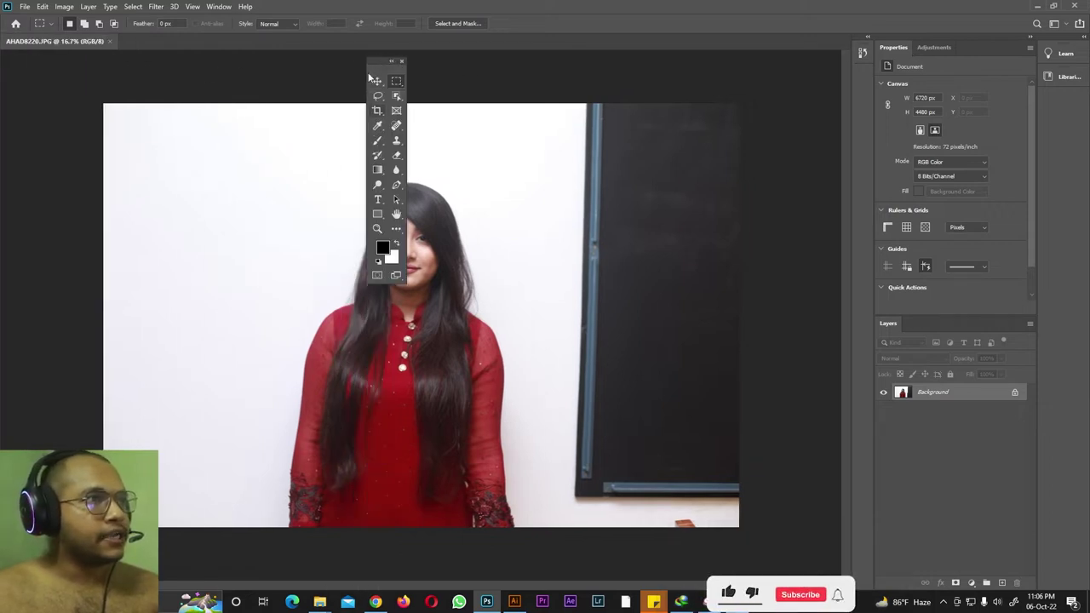
{"action": "left_click", "coordinate": [391, 63]}
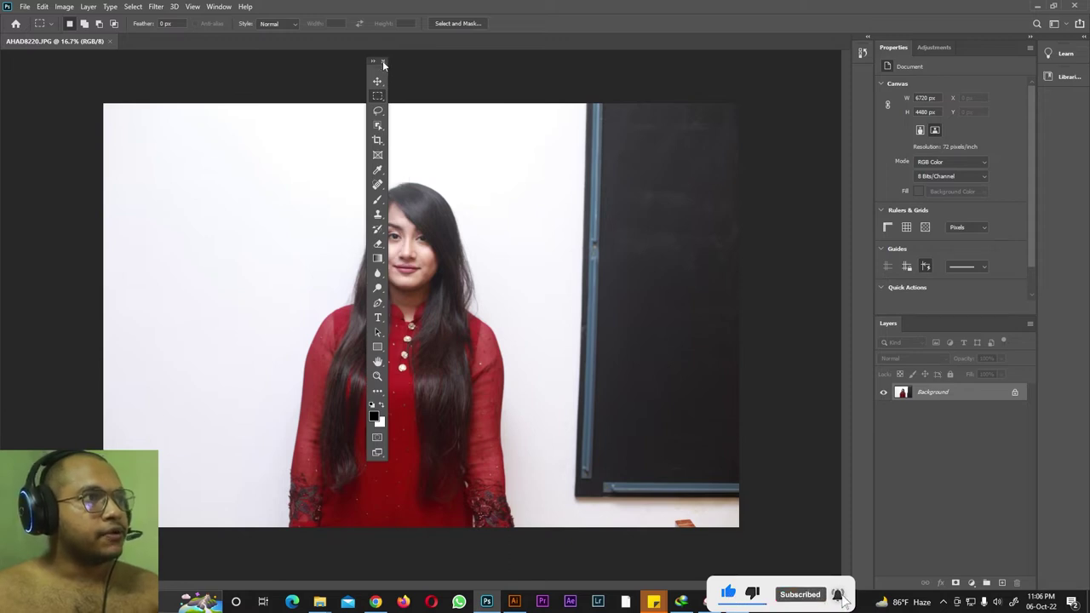
{"action": "left_click", "coordinate": [383, 63]}
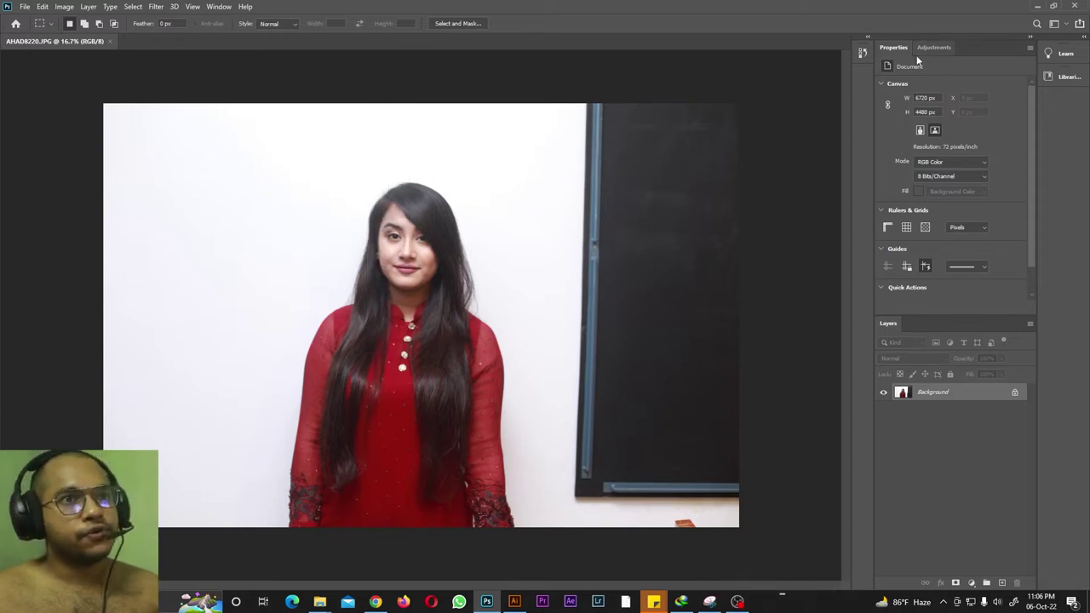
Detach and close the Properties, Adjustments and Layers panels.
{"action": "left_click_drag", "start_coordinate": [893, 53], "coordinate": [598, 90]}
{"action": "left_click", "coordinate": [656, 81]}
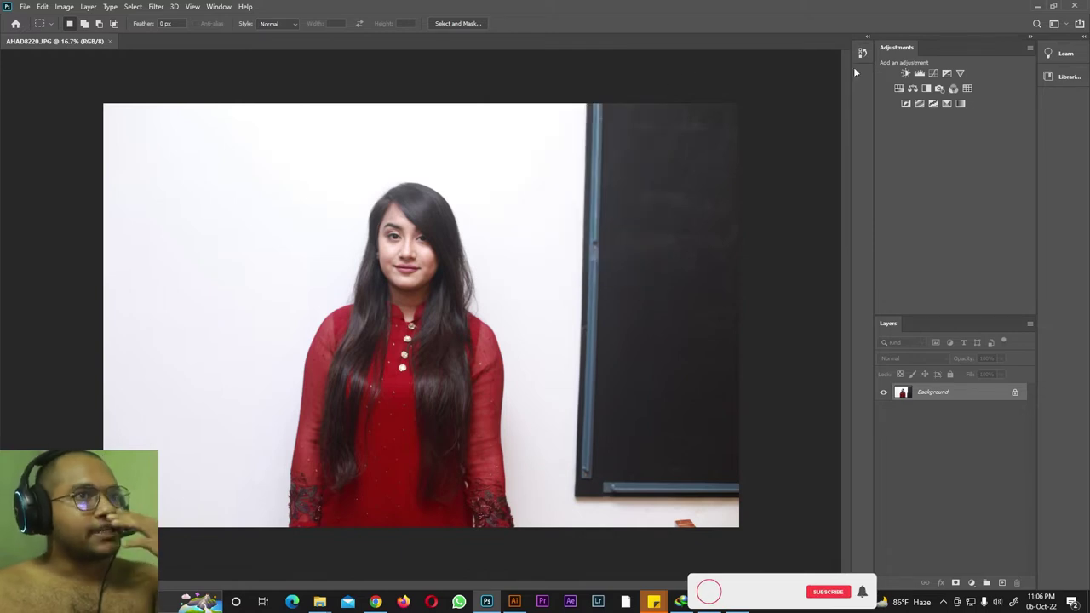
{"action": "left_click_drag", "start_coordinate": [884, 51], "coordinate": [606, 85]}
{"action": "left_click", "coordinate": [706, 83]}
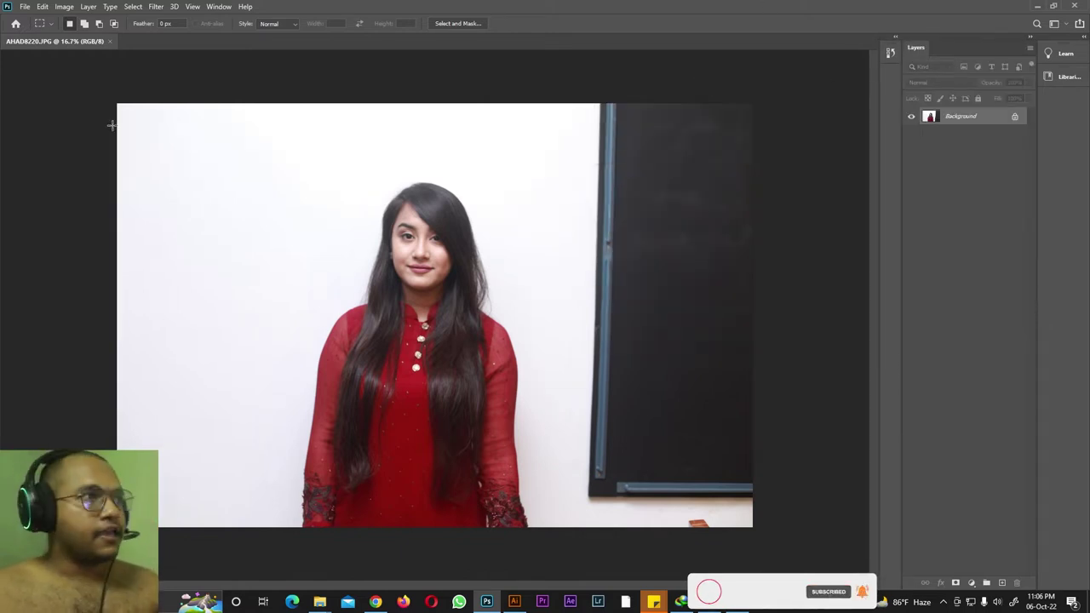
{"action": "left_click_drag", "start_coordinate": [916, 47], "coordinate": [556, 107]}
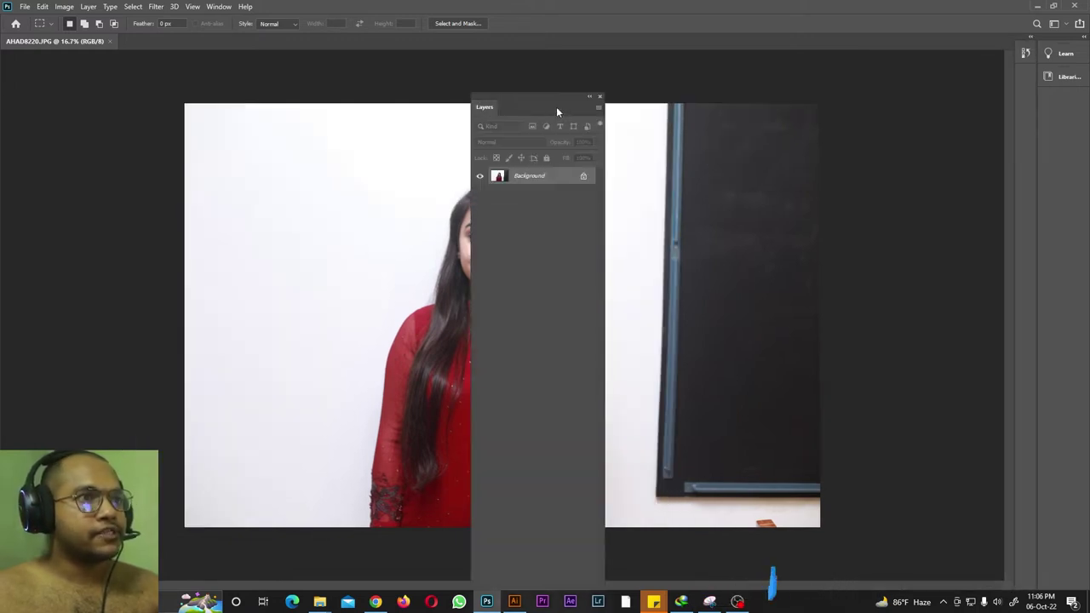
{"action": "left_click", "coordinate": [604, 100]}
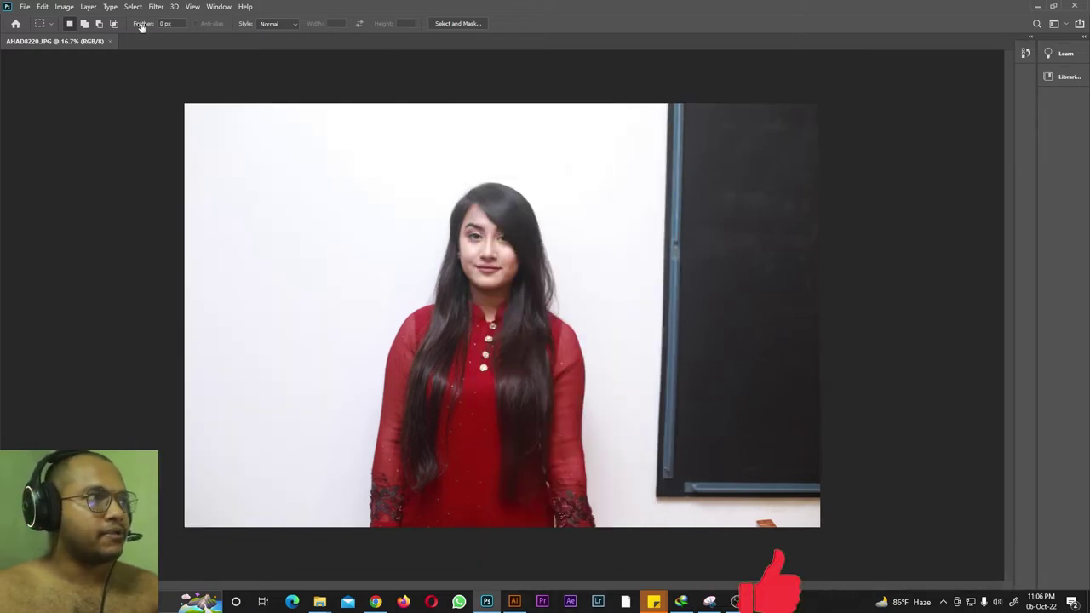
Reset the Essentials workspace to its default panel layout.
{"action": "left_click", "coordinate": [214, 7]}
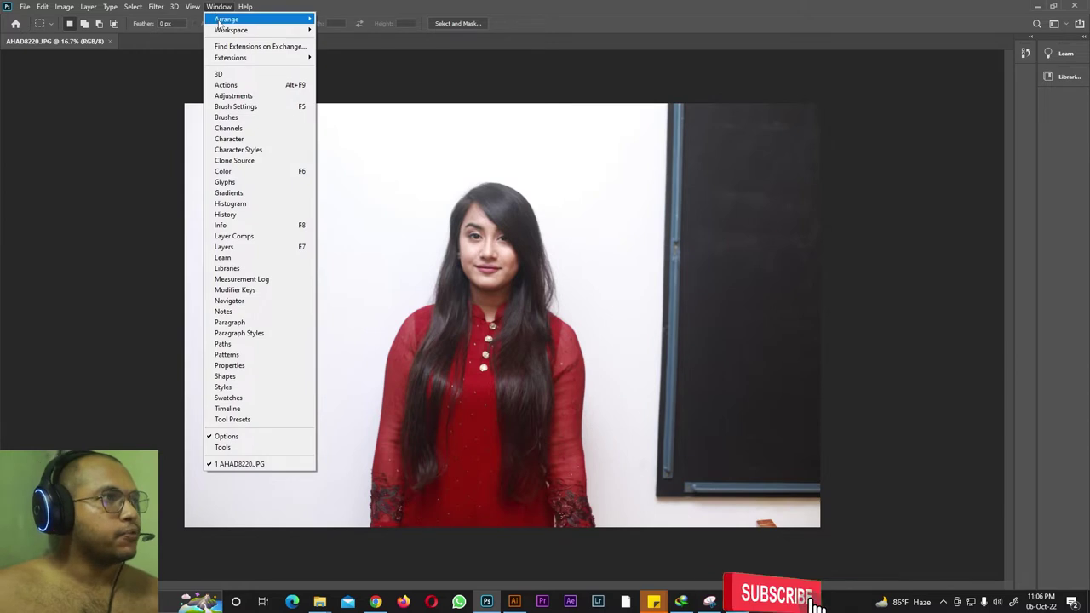
{"action": "mouse_move", "coordinate": [247, 30]}
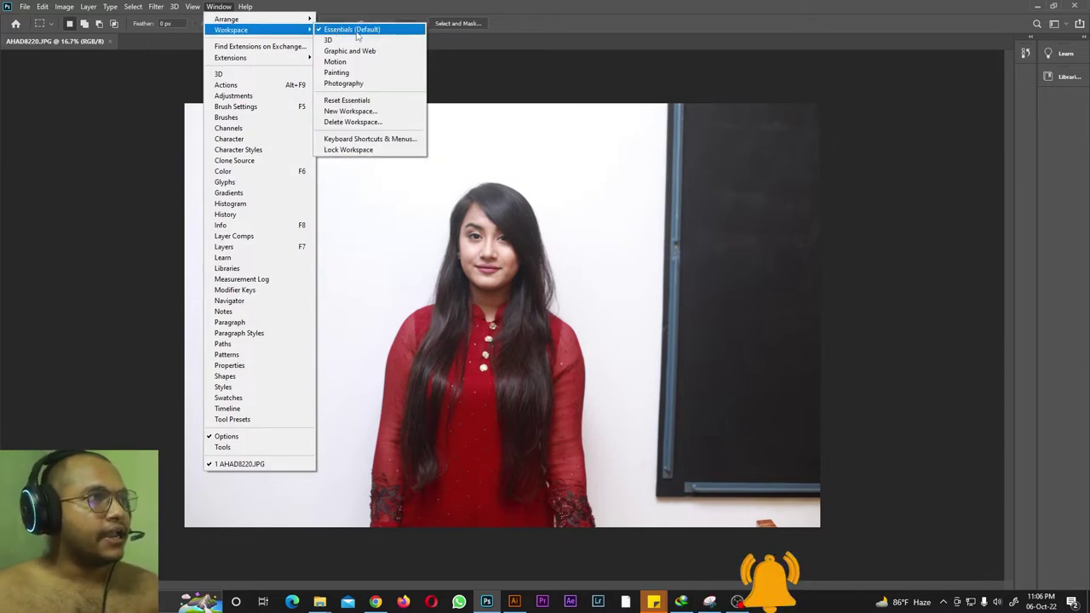
{"action": "left_click", "coordinate": [348, 101]}
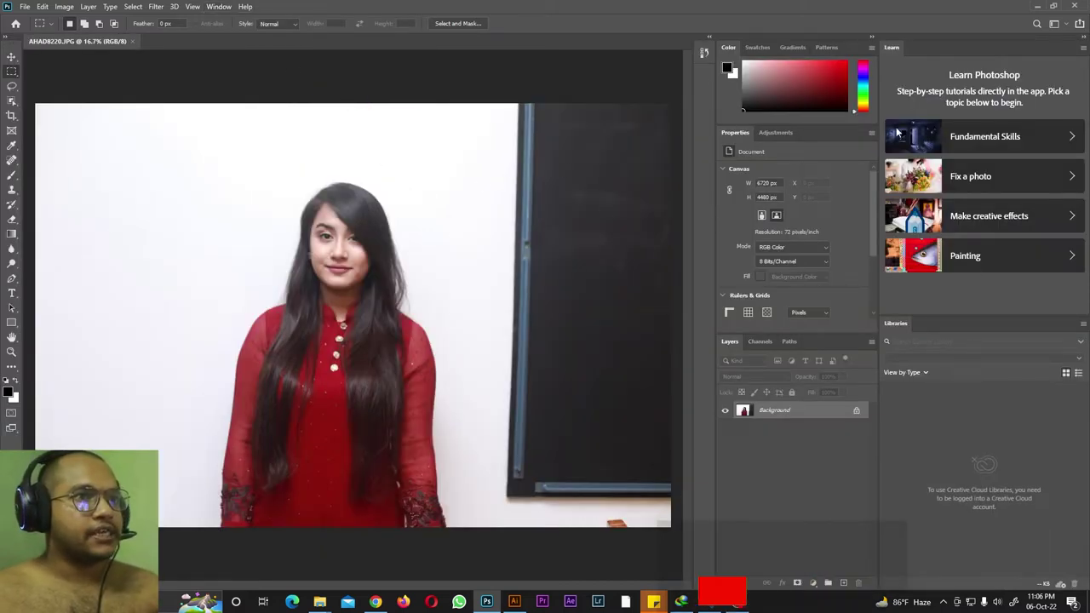
Switch the toolbar to two columns and collapse the Learn and Libraries panels to icons.
{"action": "left_click", "coordinate": [6, 38]}
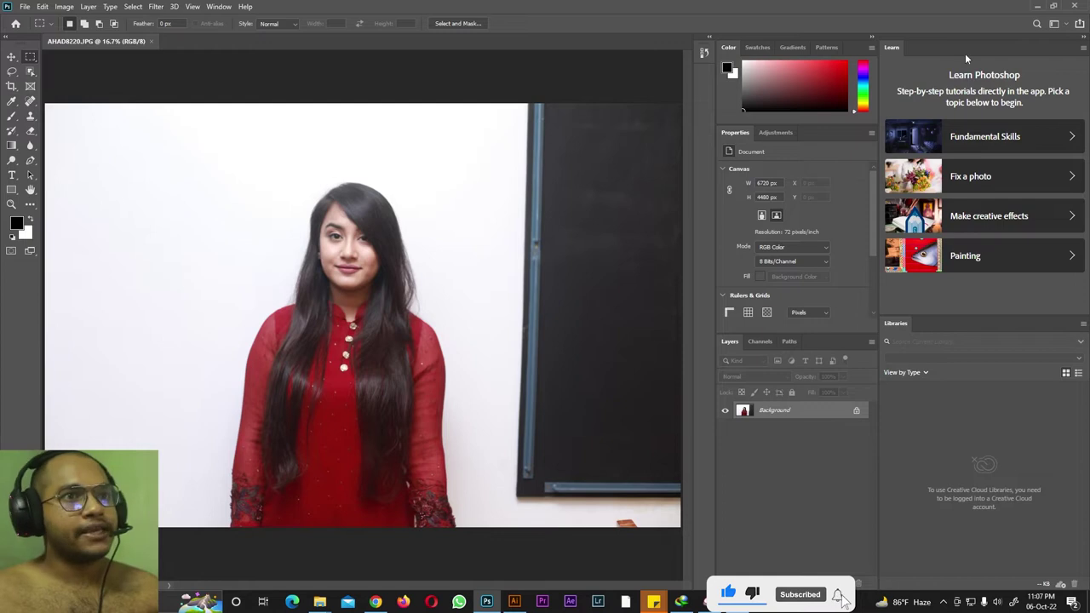
{"action": "left_click", "coordinate": [1083, 38]}
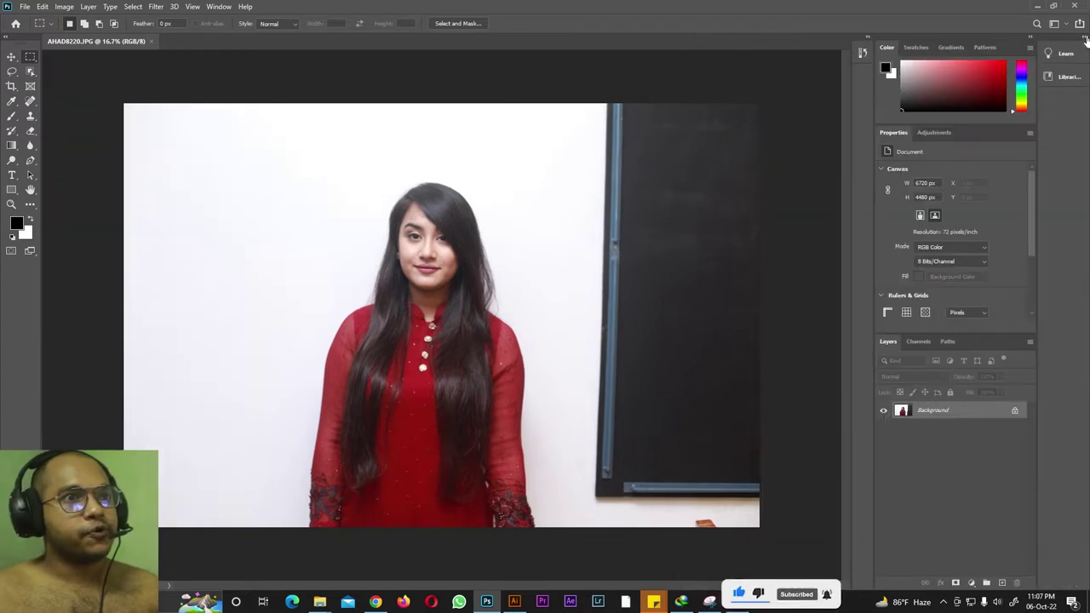
Detach and close the Color, Swatches, Gradients and Patterns panels.
{"action": "left_click_drag", "start_coordinate": [896, 46], "coordinate": [661, 83]}
{"action": "left_click", "coordinate": [769, 74]}
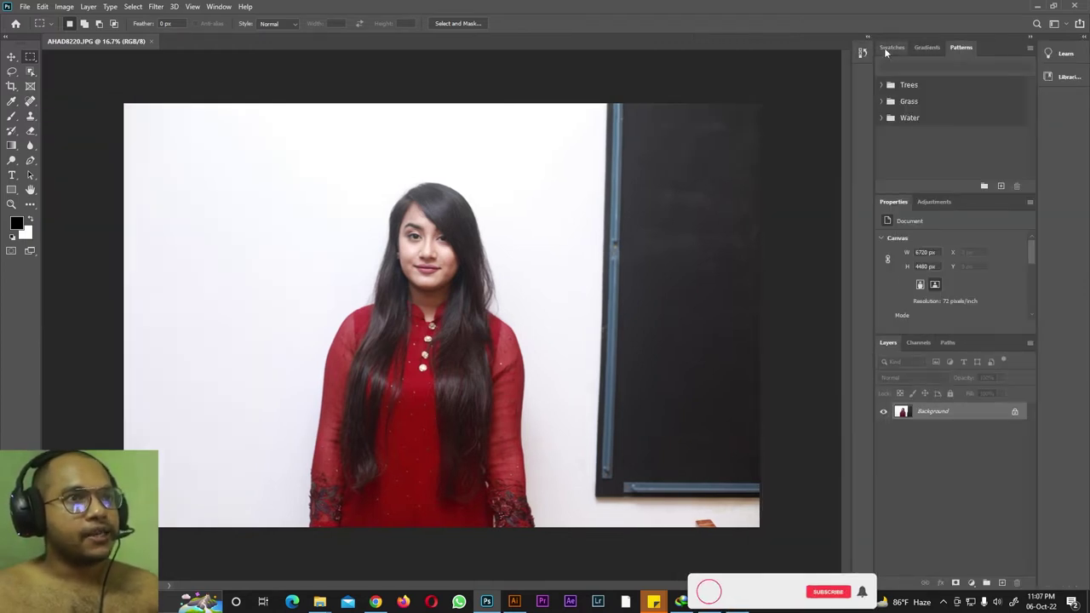
{"action": "left_click_drag", "start_coordinate": [886, 48], "coordinate": [729, 86]}
{"action": "left_click", "coordinate": [775, 76]}
{"action": "left_click_drag", "start_coordinate": [892, 47], "coordinate": [730, 75]}
{"action": "left_click", "coordinate": [849, 66]}
{"action": "left_click_drag", "start_coordinate": [898, 50], "coordinate": [670, 108]}
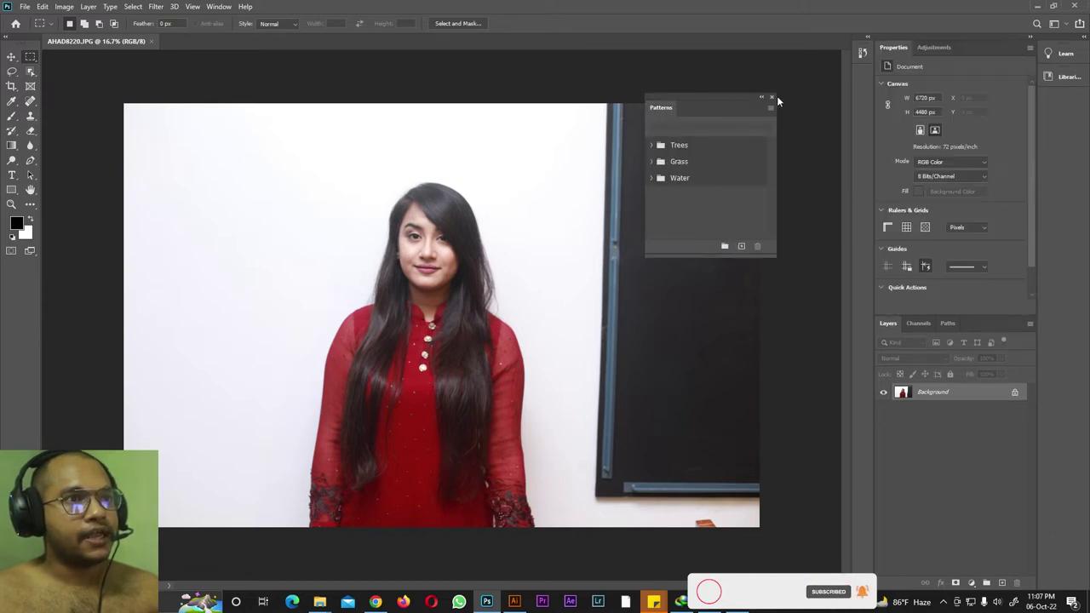
{"action": "left_click", "coordinate": [772, 99]}
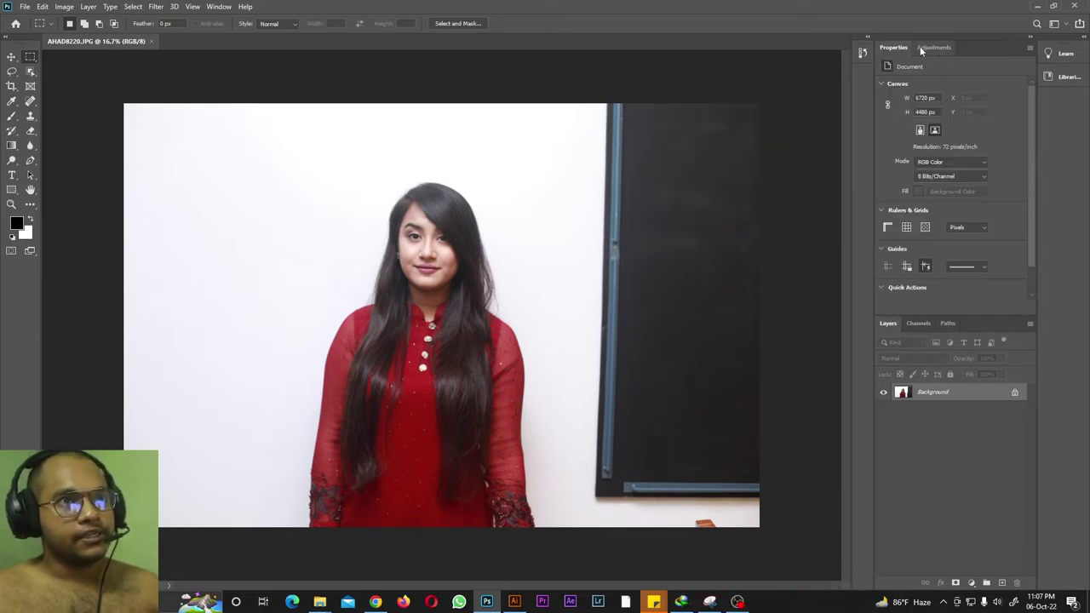
Group the Layers panel with Properties and Adjustments, close Paths and Channels, and leave Properties in front.
{"action": "left_click_drag", "start_coordinate": [888, 323], "coordinate": [982, 53]}
{"action": "left_click_drag", "start_coordinate": [919, 325], "coordinate": [511, 269]}
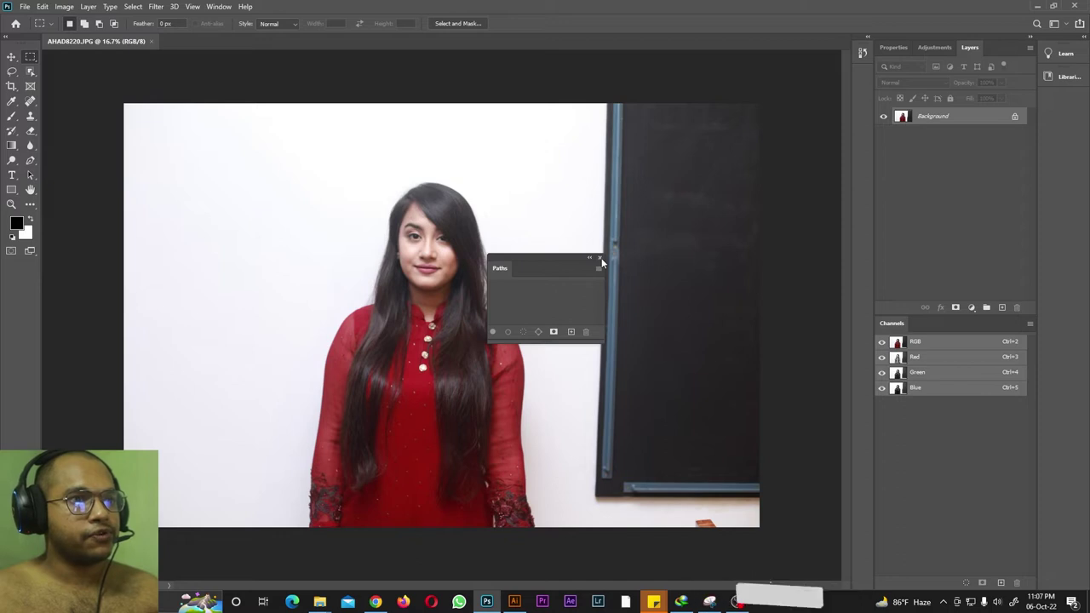
{"action": "left_click", "coordinate": [601, 258]}
{"action": "left_click_drag", "start_coordinate": [890, 323], "coordinate": [511, 273]}
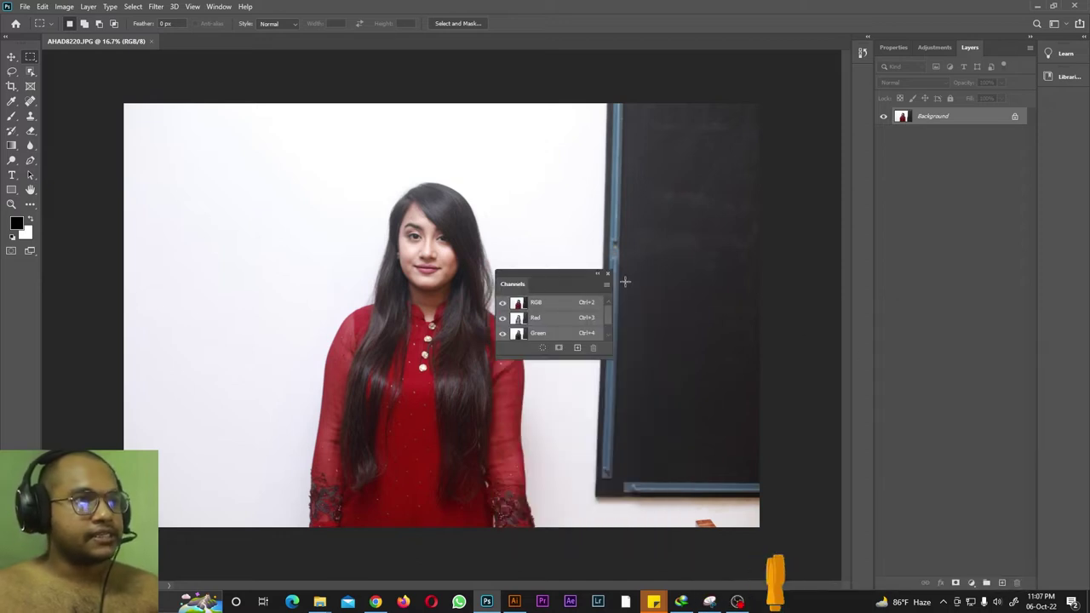
{"action": "left_click", "coordinate": [610, 271]}
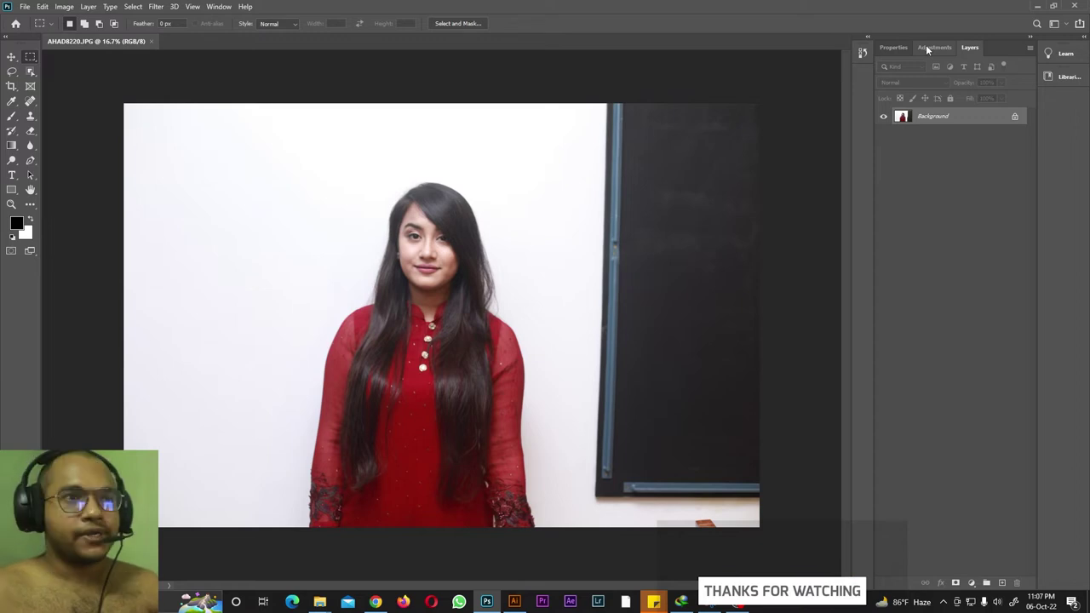
{"action": "left_click", "coordinate": [891, 47]}
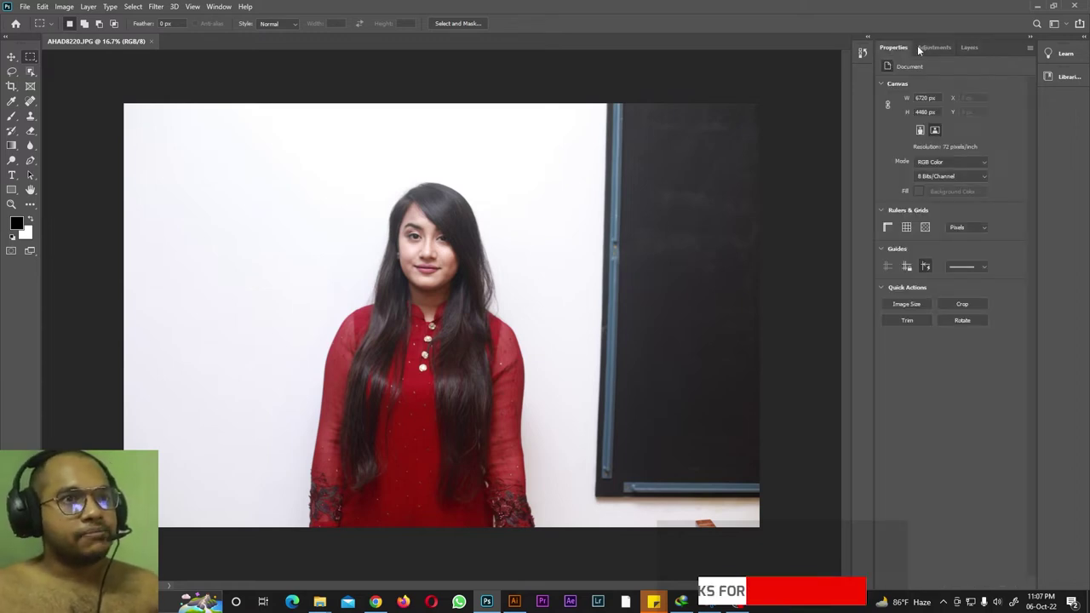
Bring the Layers panel to the front of its group and activate the Move tool.
{"action": "left_click", "coordinate": [934, 47]}
{"action": "left_click", "coordinate": [969, 47]}
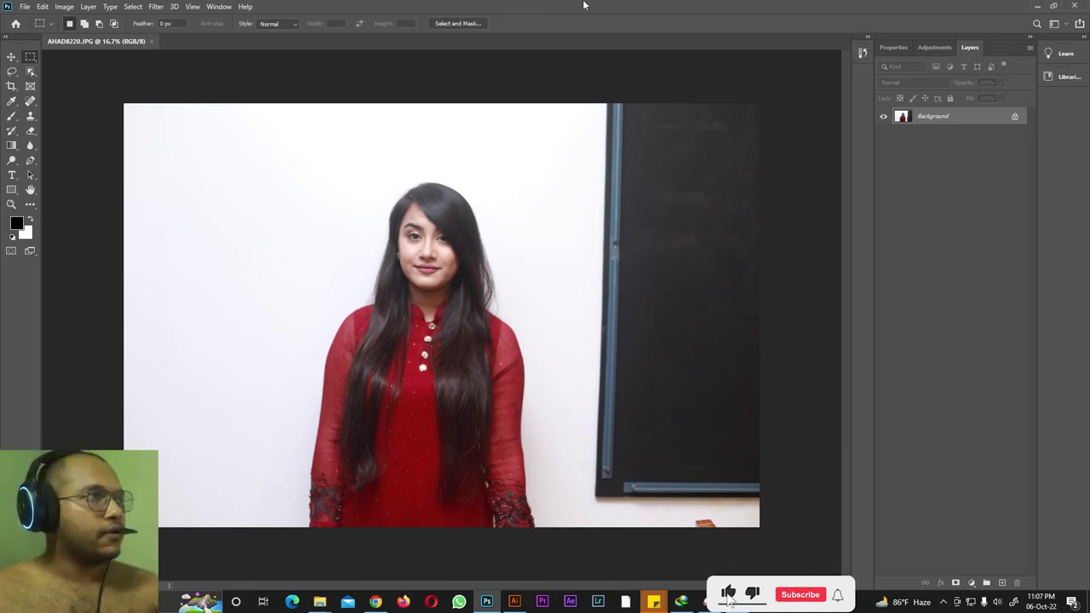
{"action": "left_click", "coordinate": [8, 61]}
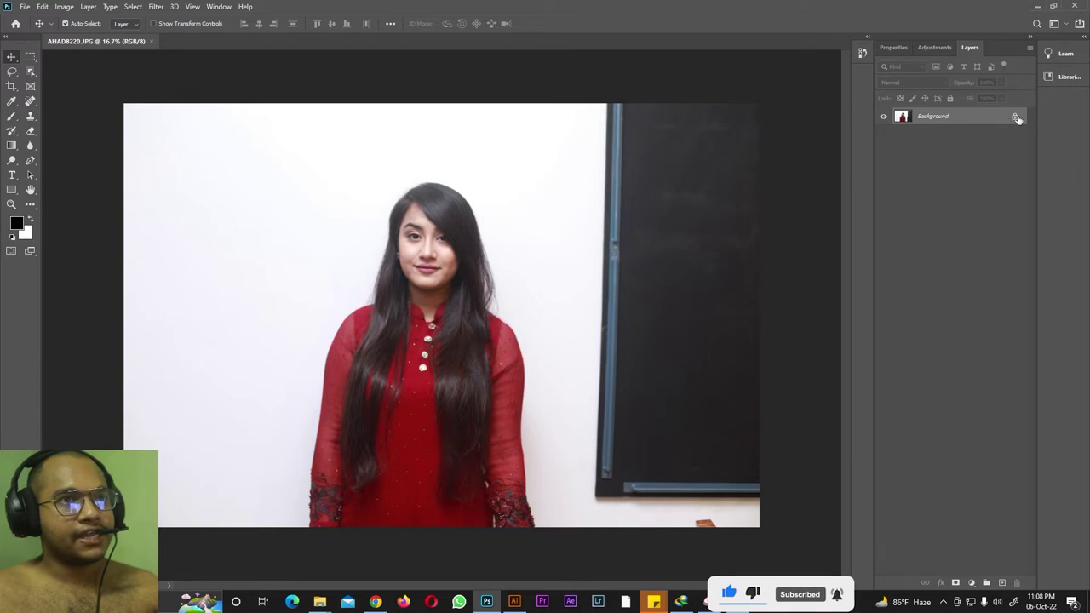
Unlock the Background layer and try moving the portrait on the canvas with the Move tool.
{"action": "left_click_drag", "start_coordinate": [743, 171], "coordinate": [333, 218]}
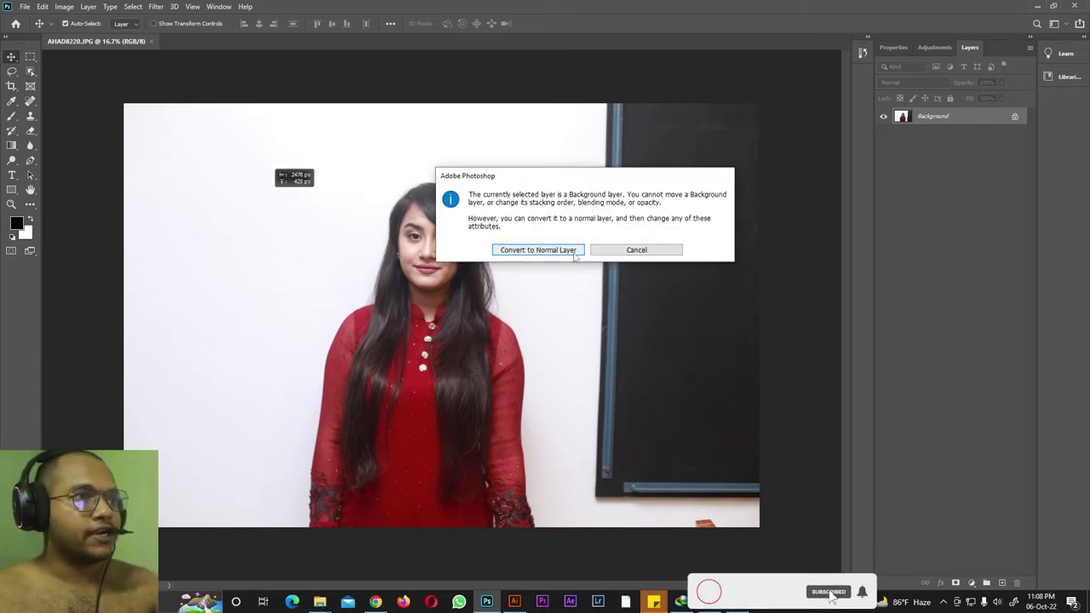
{"action": "left_click", "coordinate": [636, 250]}
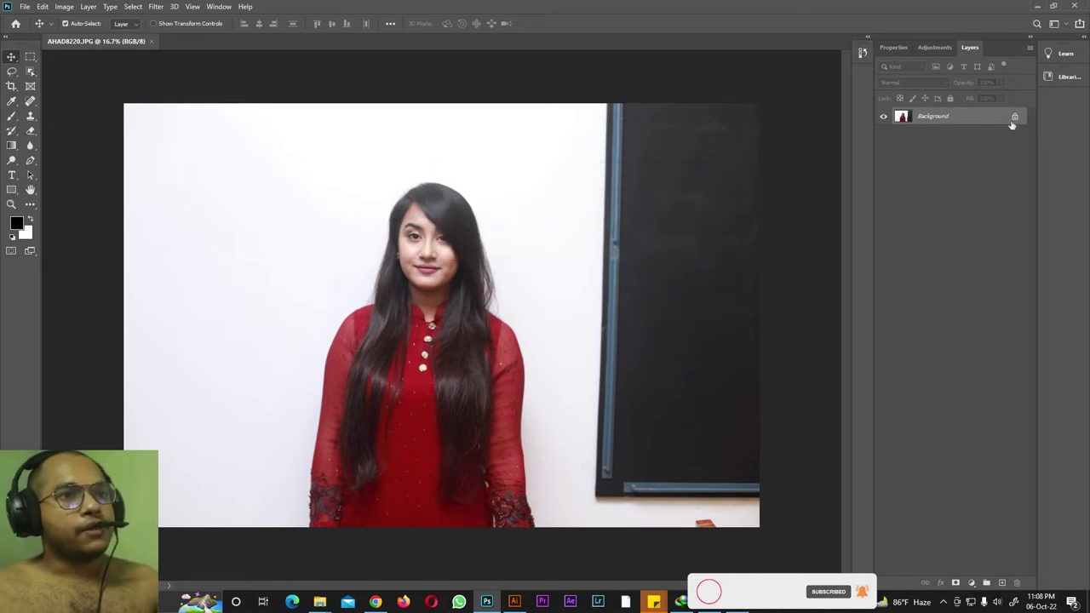
{"action": "left_click", "coordinate": [1014, 118]}
{"action": "left_click_drag", "start_coordinate": [562, 229], "coordinate": [482, 240]}
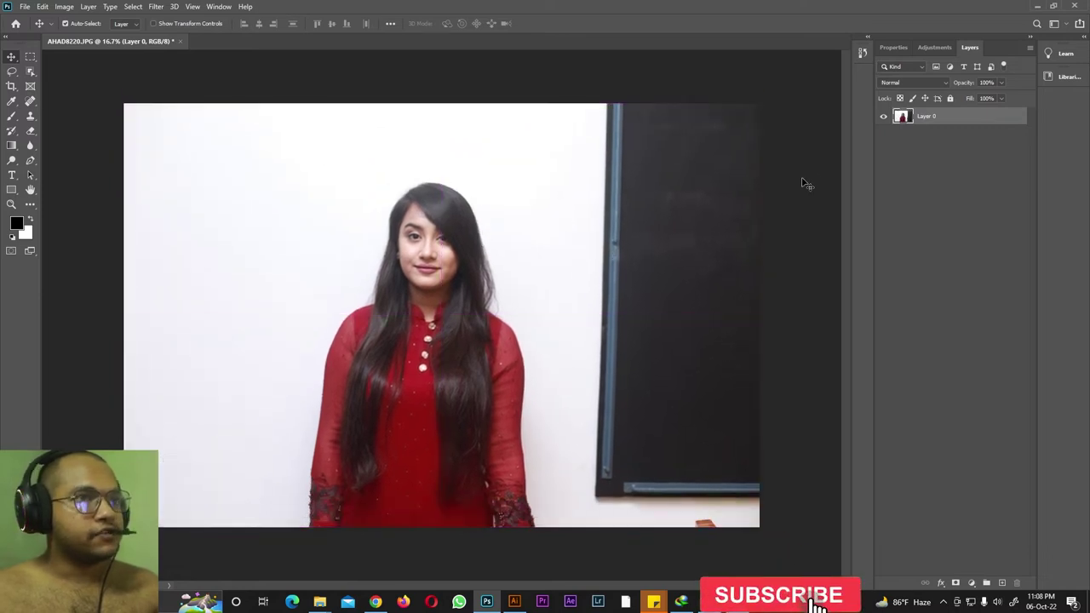
Hide Layer 0 and show it again.
{"action": "left_click", "coordinate": [883, 118]}
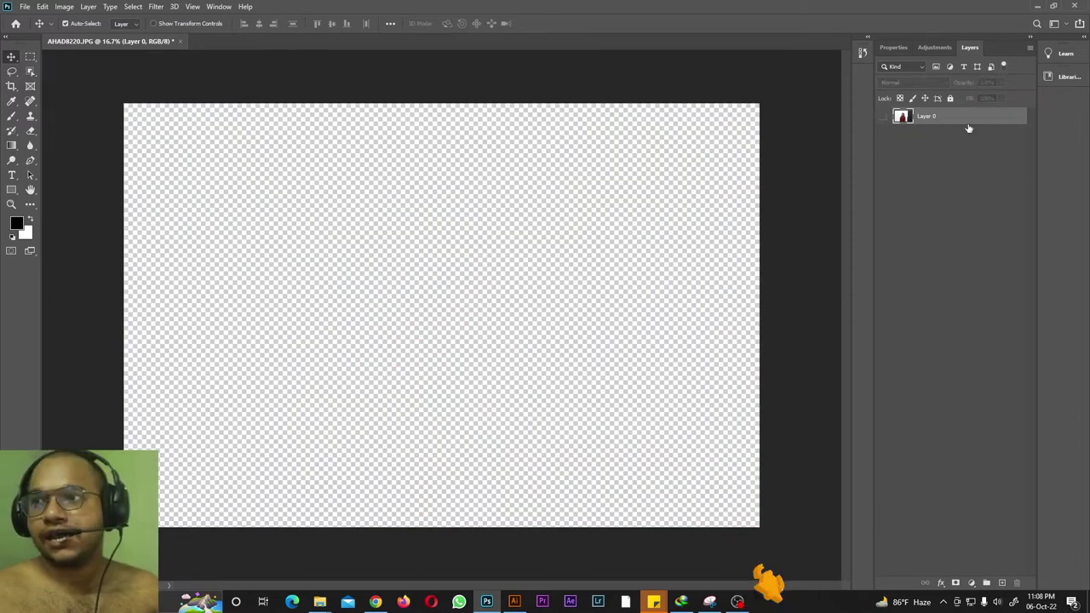
{"action": "left_click", "coordinate": [884, 118]}
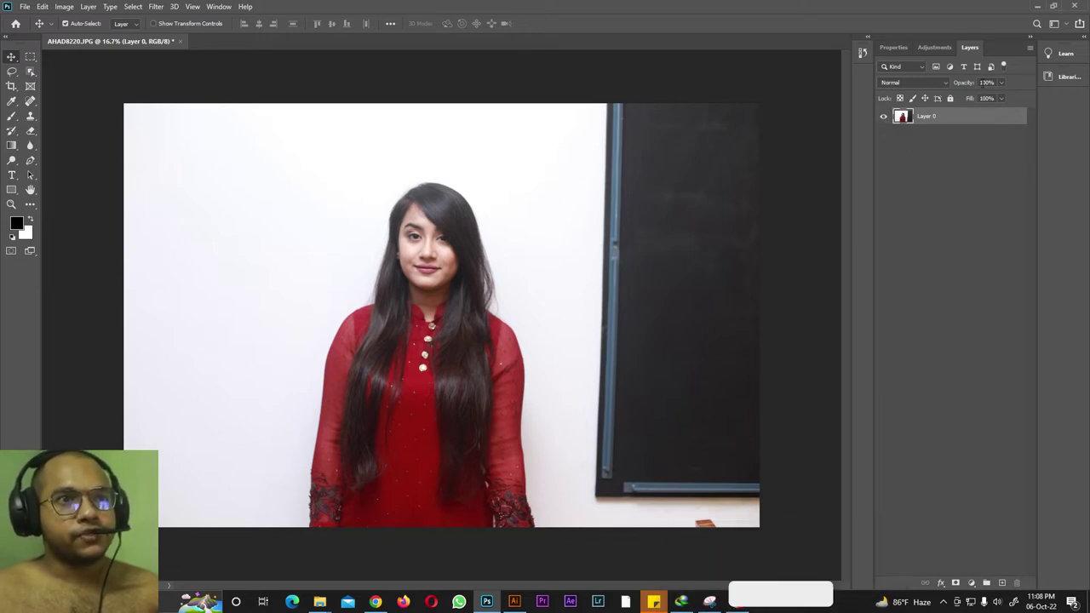
Try Layer 0 at 60% and 0% opacity, and restore its opacity to 100%.
{"action": "left_click", "coordinate": [1003, 83]}
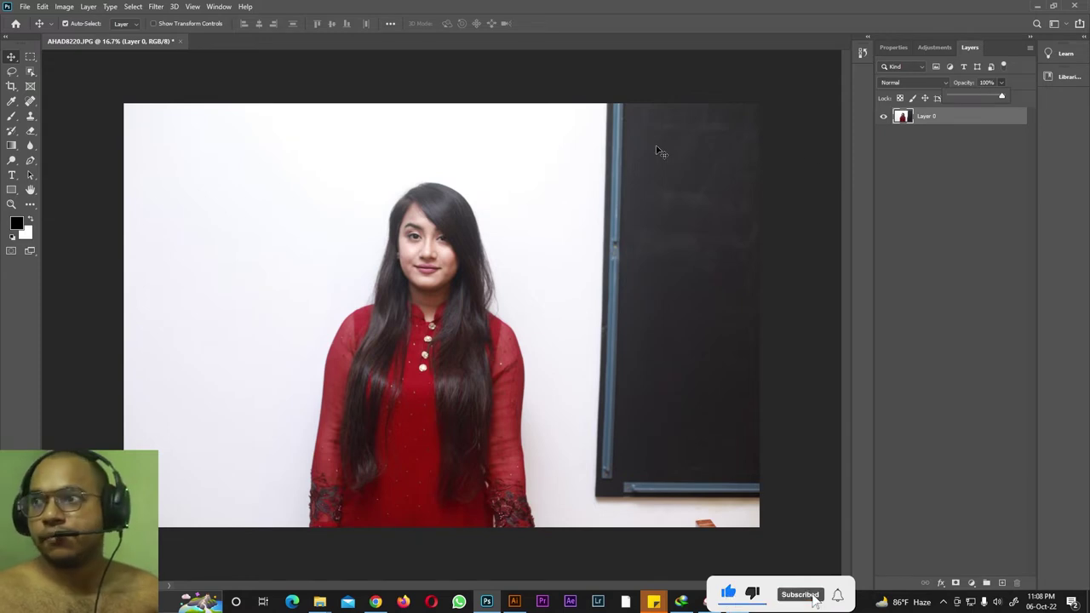
{"action": "left_click", "coordinate": [981, 94]}
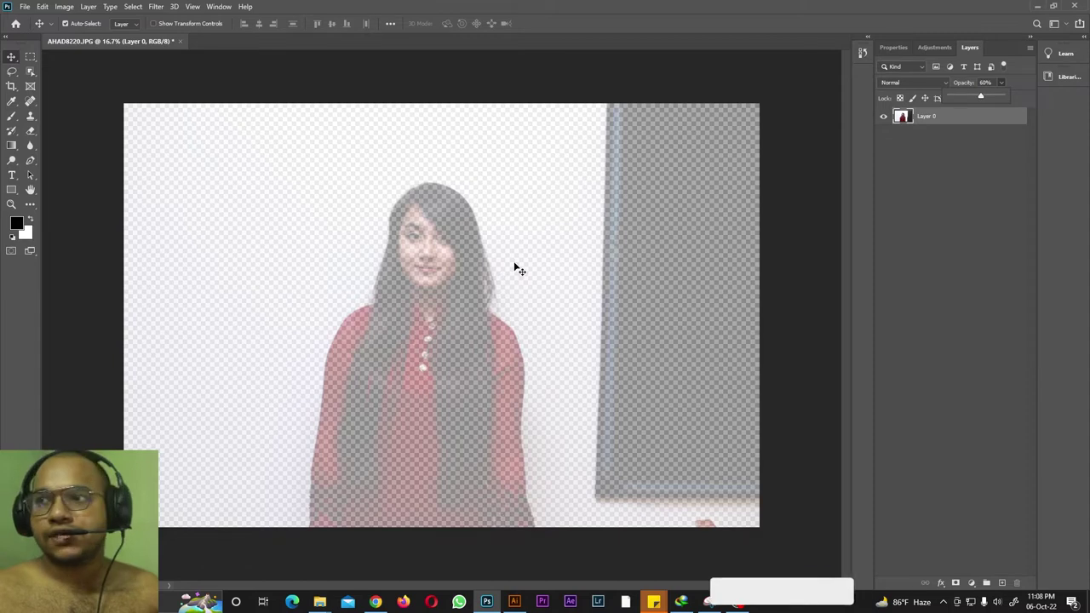
{"action": "left_click_drag", "start_coordinate": [980, 96], "coordinate": [893, 95]}
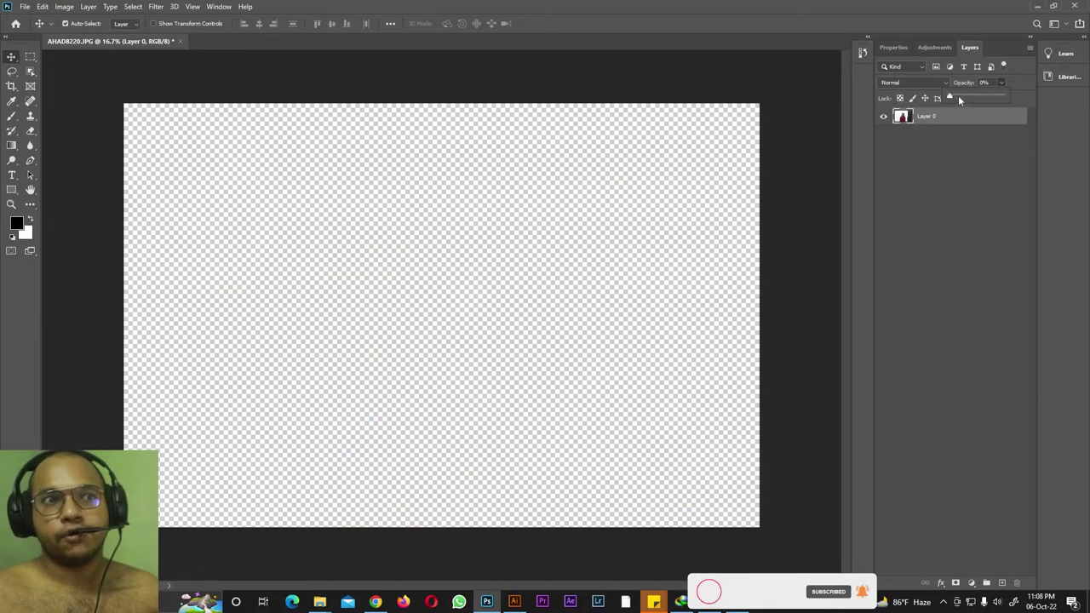
{"action": "left_click_drag", "start_coordinate": [958, 95], "coordinate": [1003, 95]}
{"action": "left_click", "coordinate": [990, 133]}
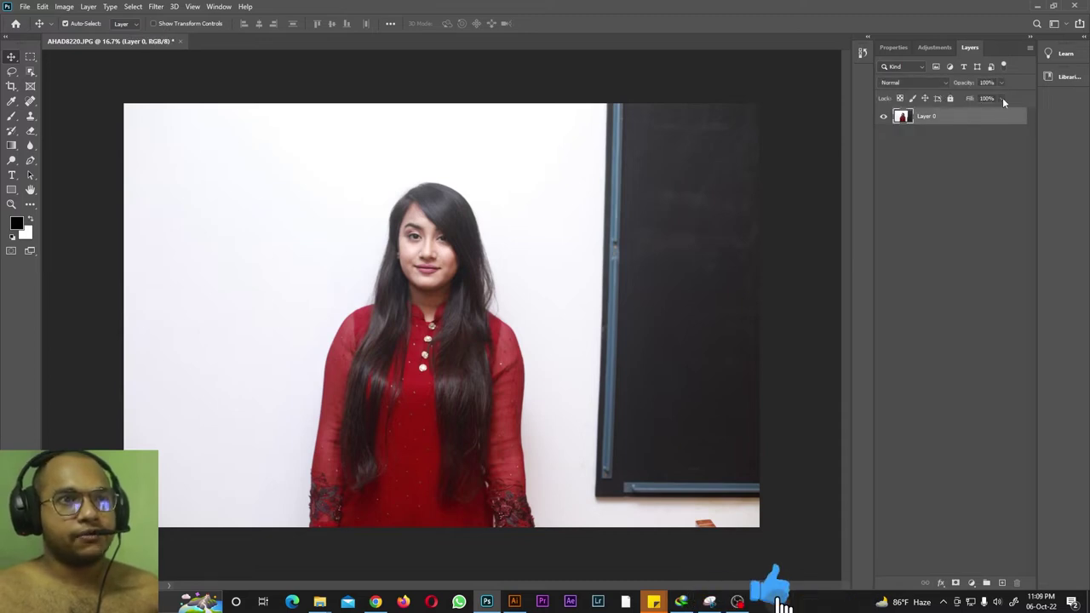
Try Layer 0 at 59% and 0% fill, restore the fill to 100%, and leave the layer selected.
{"action": "left_click", "coordinate": [1001, 98]}
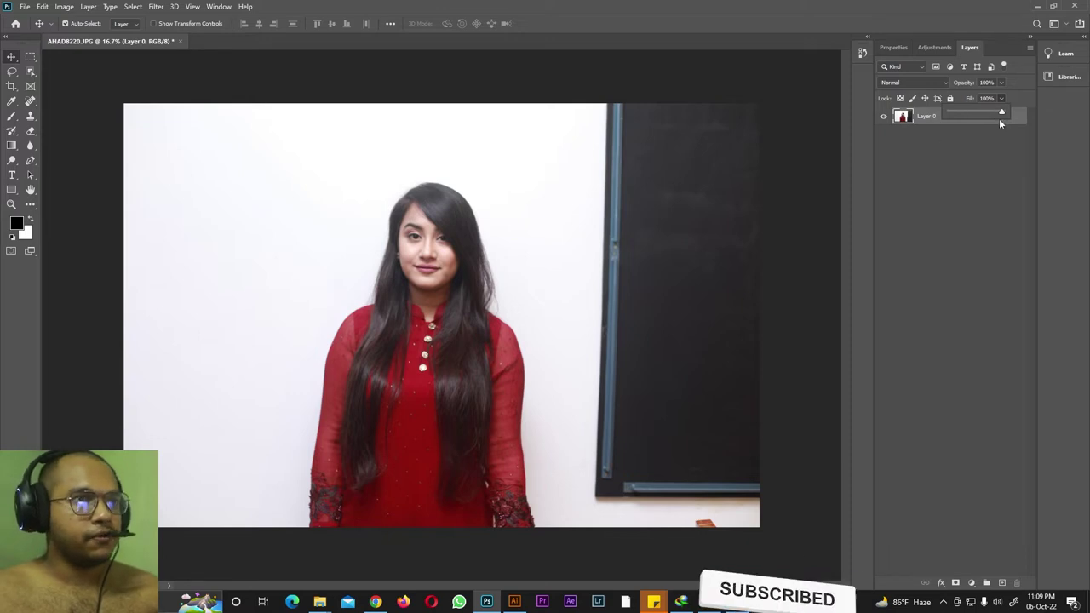
{"action": "left_click", "coordinate": [980, 110]}
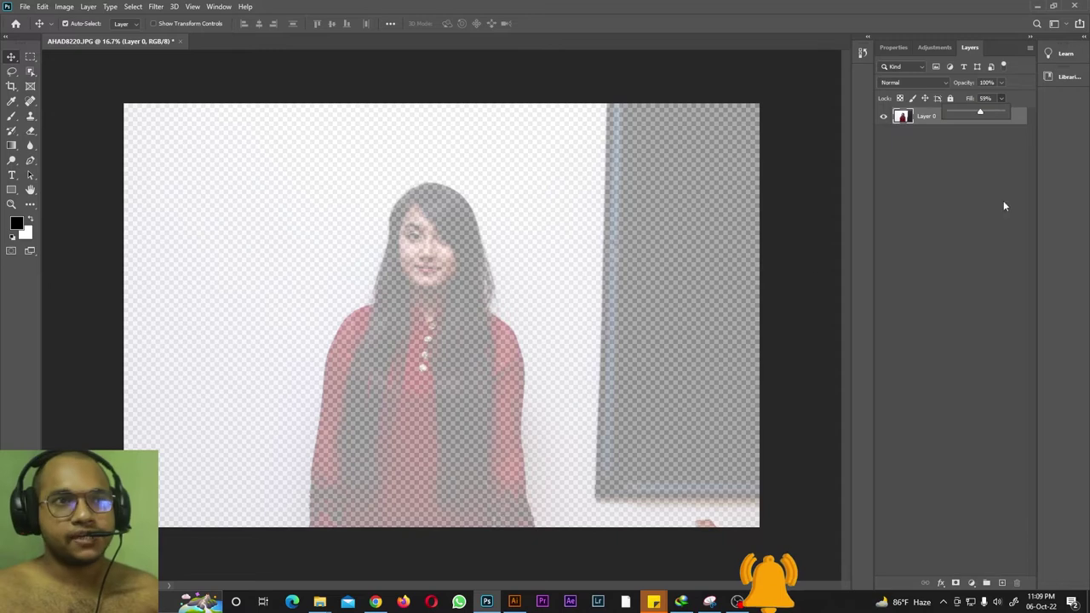
{"action": "left_click_drag", "start_coordinate": [979, 110], "coordinate": [950, 112]}
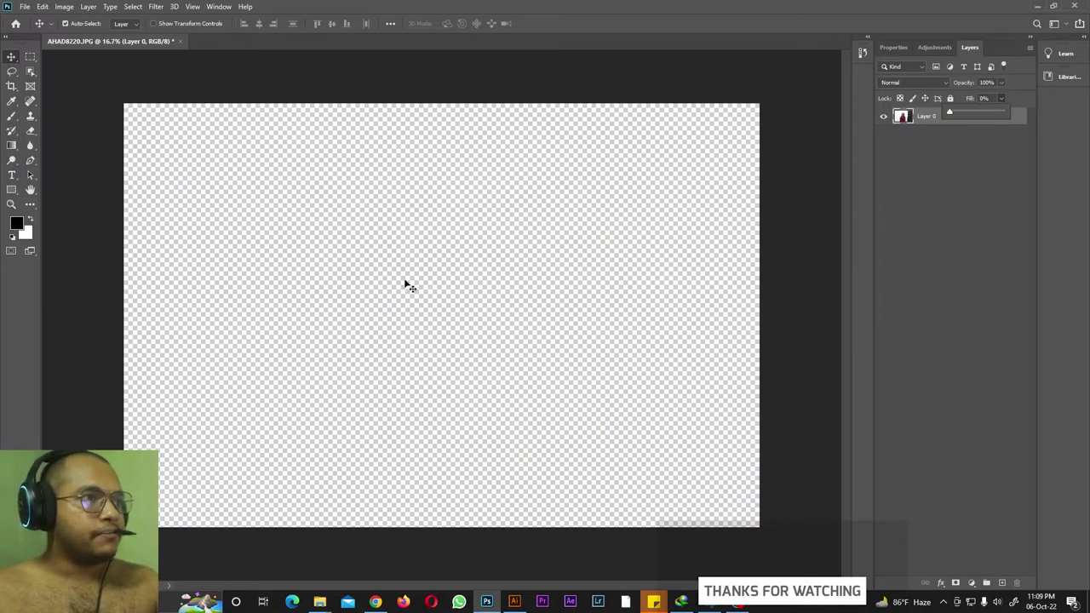
{"action": "left_click", "coordinate": [940, 173]}
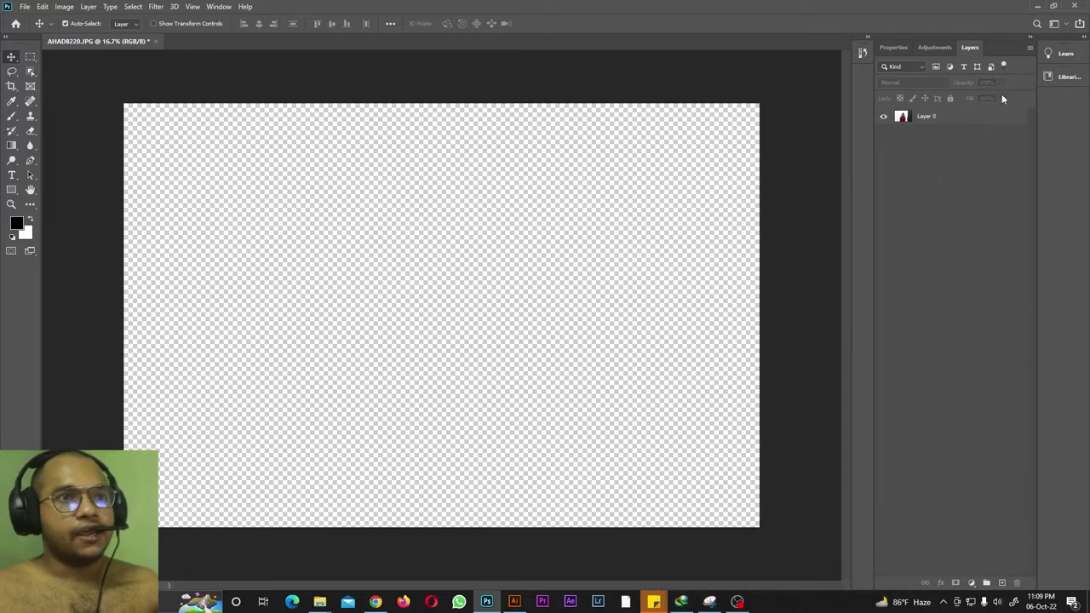
{"action": "left_click", "coordinate": [943, 116]}
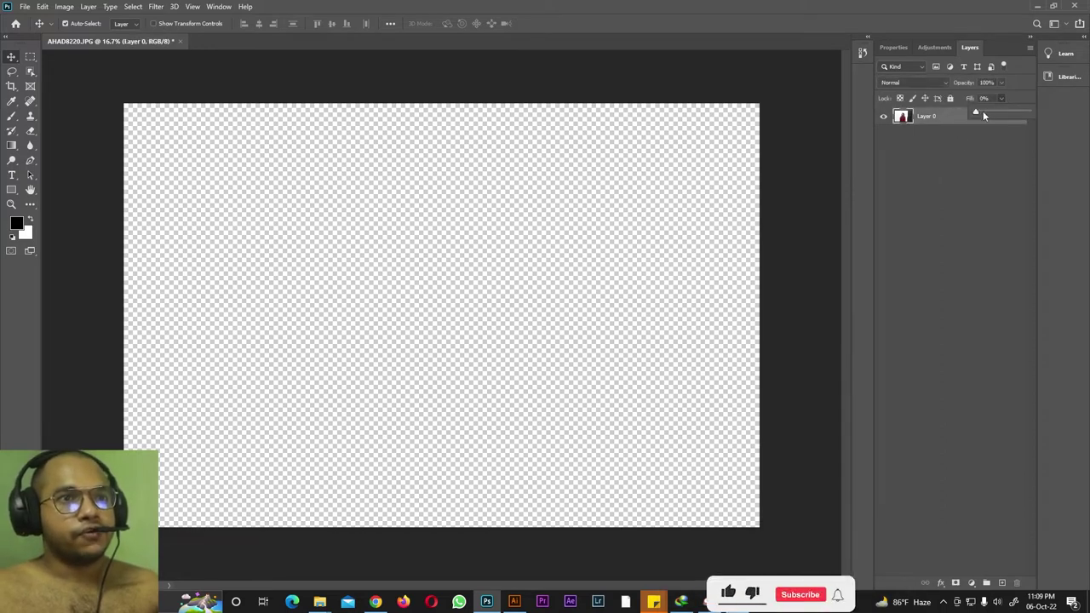
{"action": "left_click_drag", "start_coordinate": [984, 115], "coordinate": [1065, 116]}
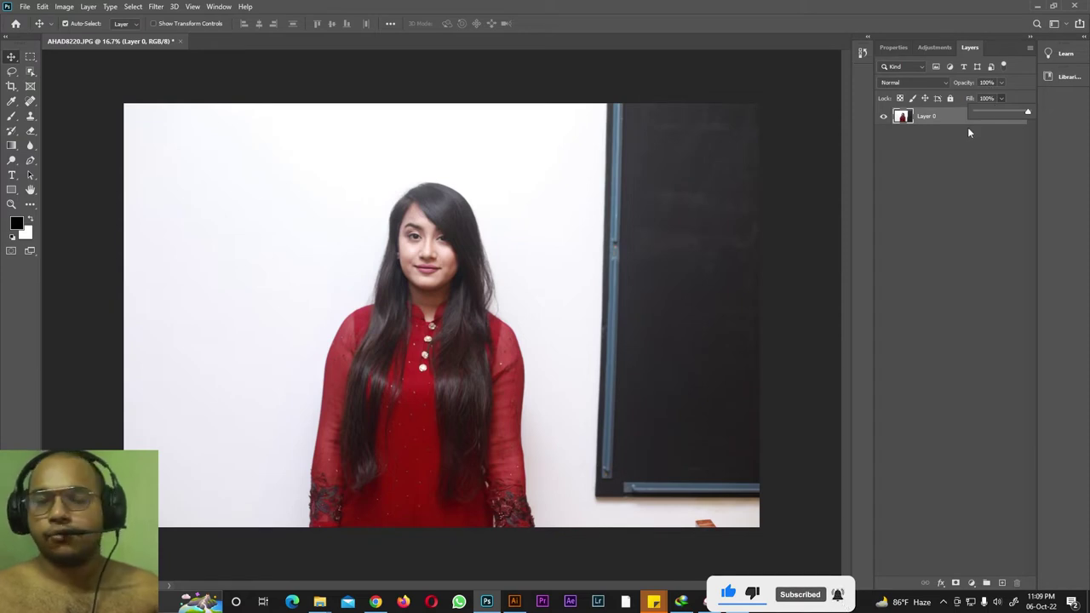
{"action": "left_click", "coordinate": [978, 215]}
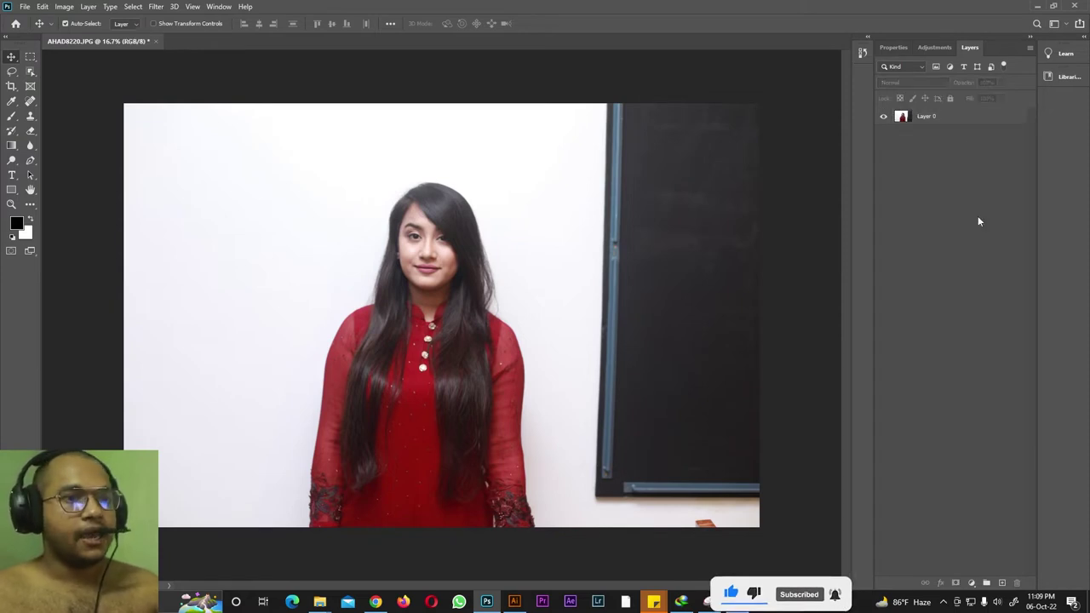
{"action": "left_click", "coordinate": [925, 117]}
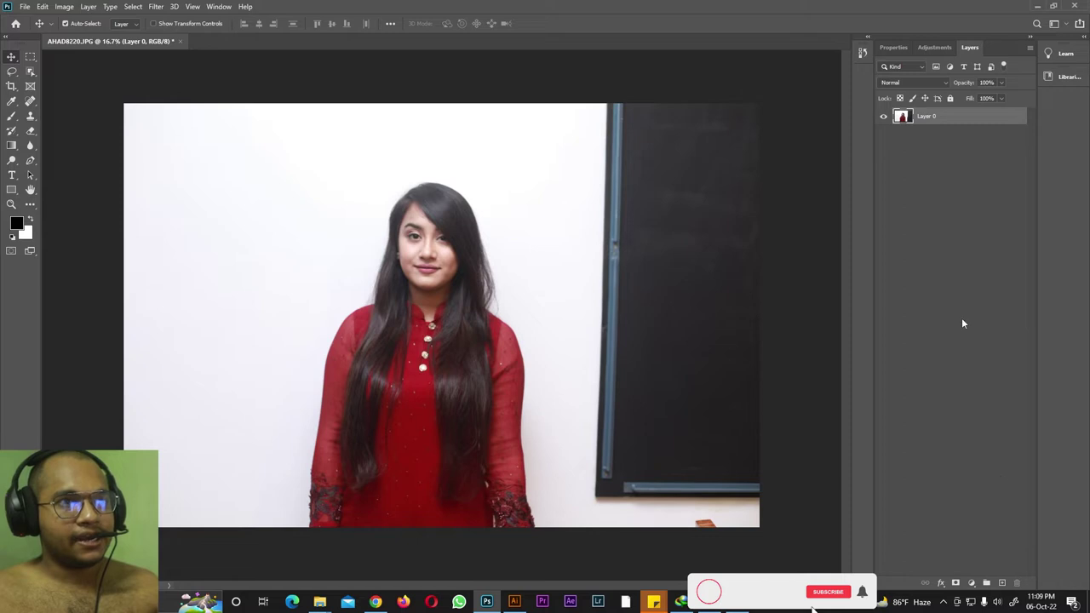
Add a new empty layer above Layer 0 and delete it again.
{"action": "left_click", "coordinate": [1002, 585]}
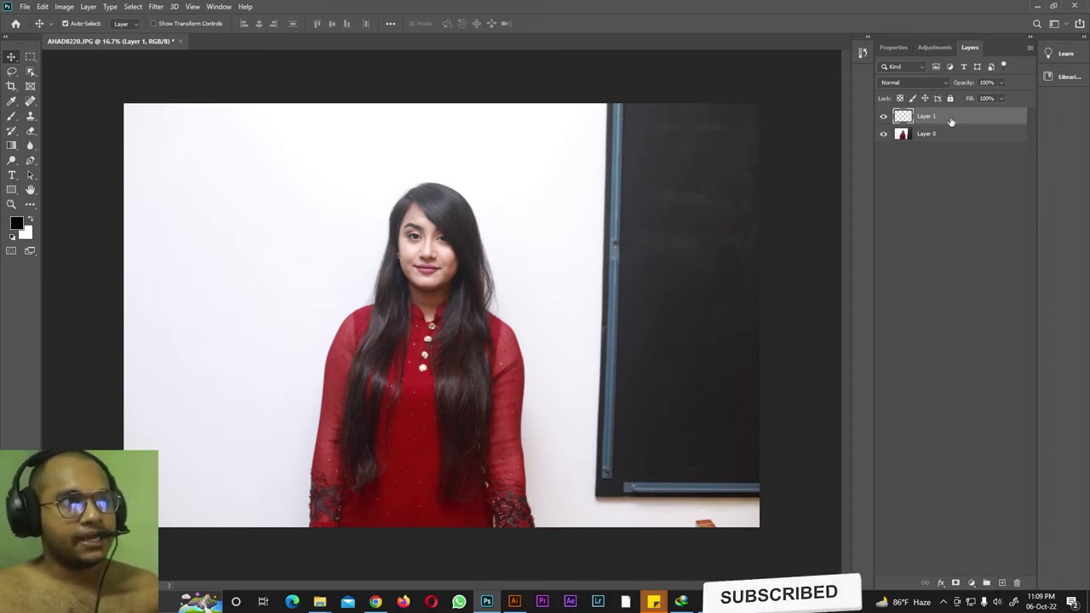
{"action": "left_click", "coordinate": [1016, 584]}
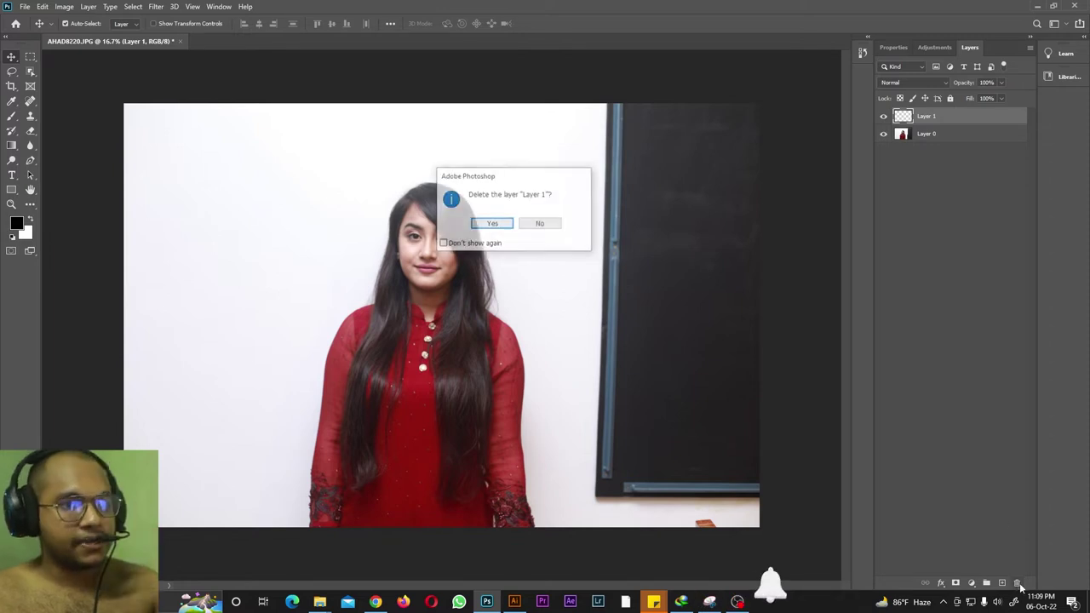
{"action": "left_click", "coordinate": [493, 225]}
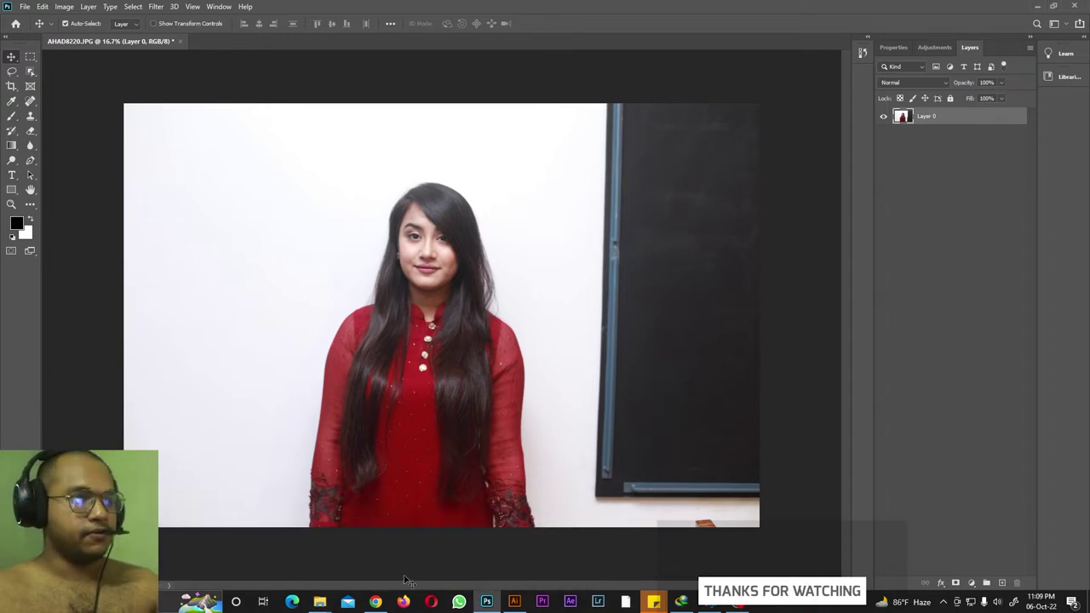
Open 616A2382.JPG from the photoshop tutorial files folder as a second document in Photoshop.
{"action": "mouse_move", "coordinate": [319, 602]}
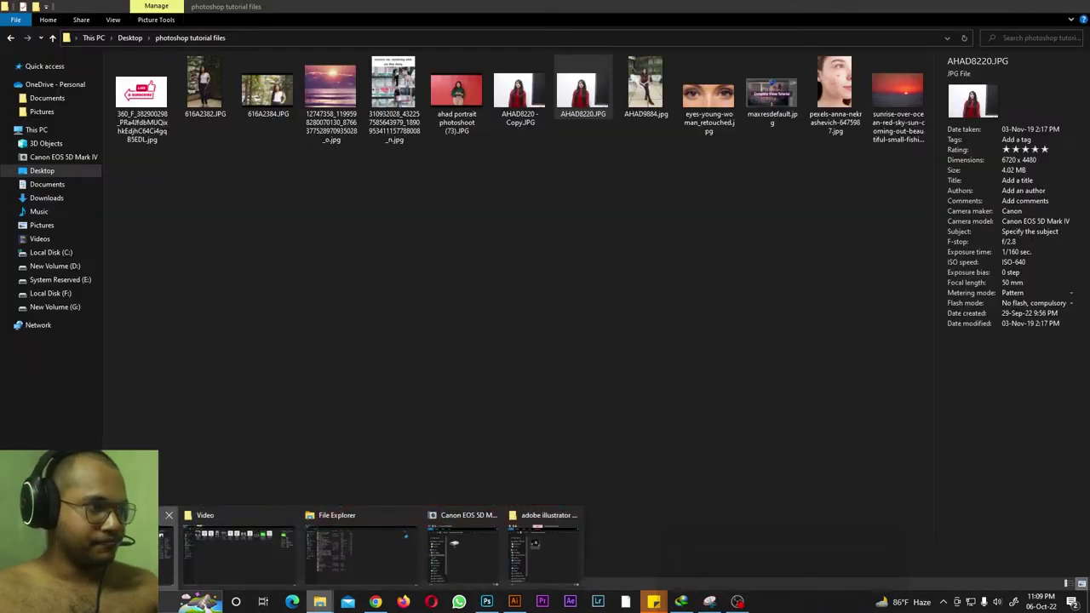
{"action": "left_click", "coordinate": [228, 551]}
{"action": "left_click_drag", "start_coordinate": [205, 85], "coordinate": [277, 43]}
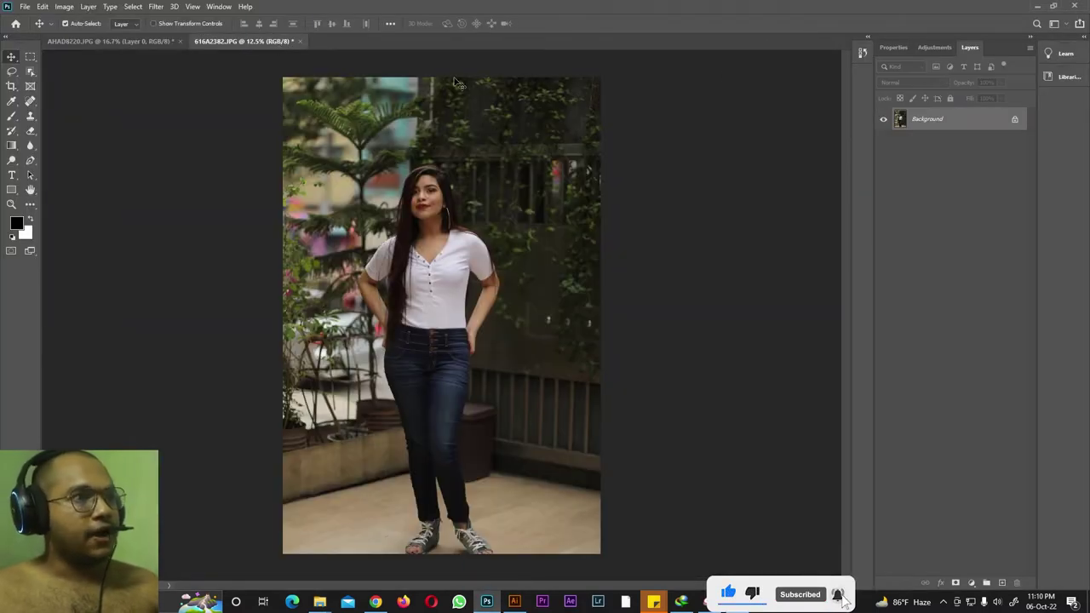
Copy the portrait from AHAD8220.JPG and paste it into 616A2382.JPG as a new layer.
{"action": "left_click", "coordinate": [109, 42]}
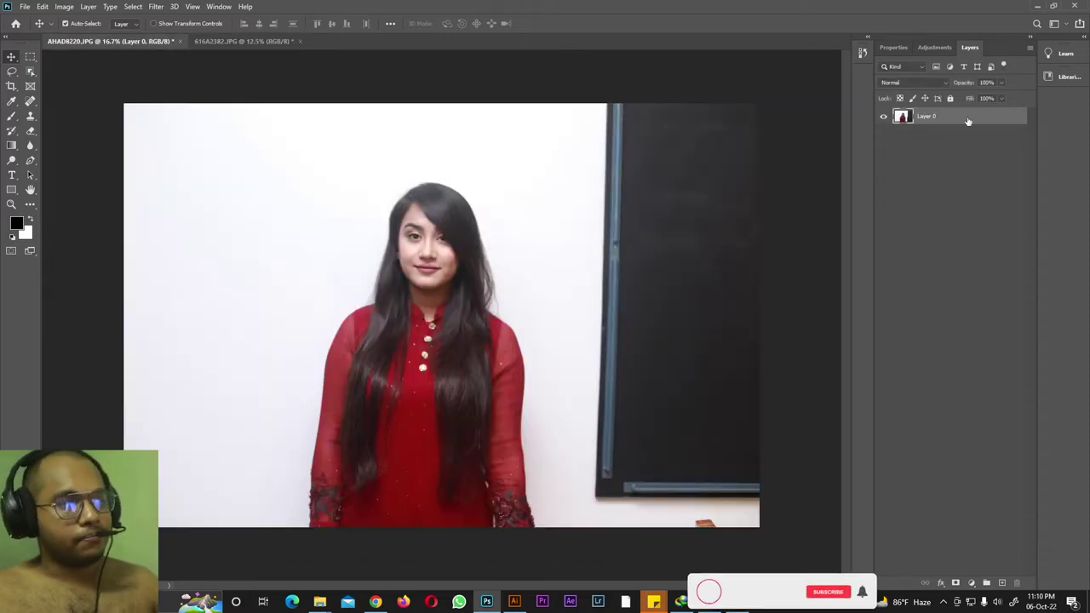
{"action": "left_click", "coordinate": [245, 42]}
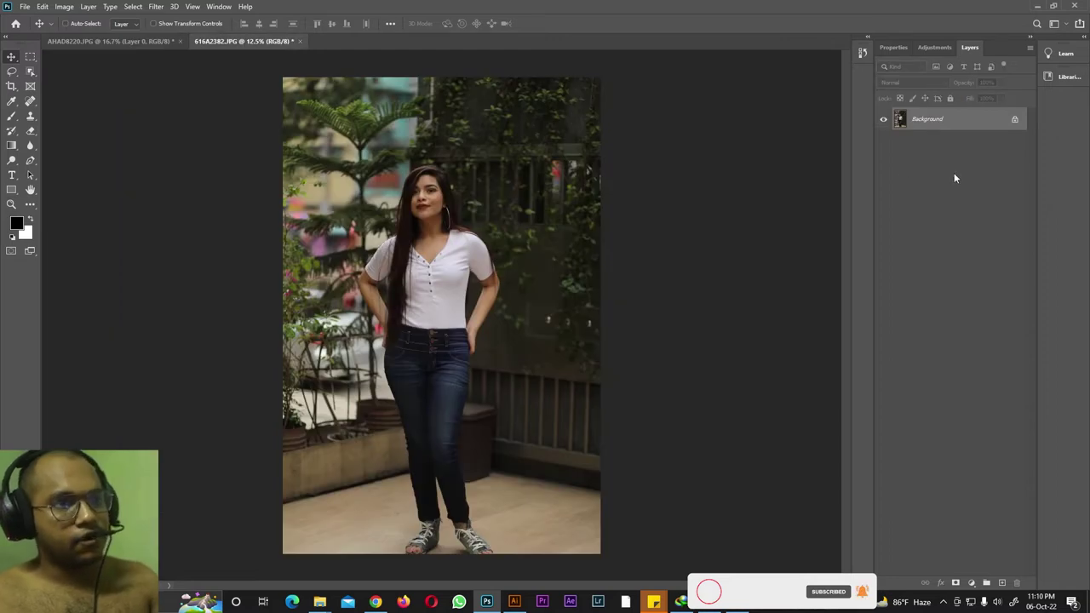
{"action": "key", "text": "ctrl+v"}
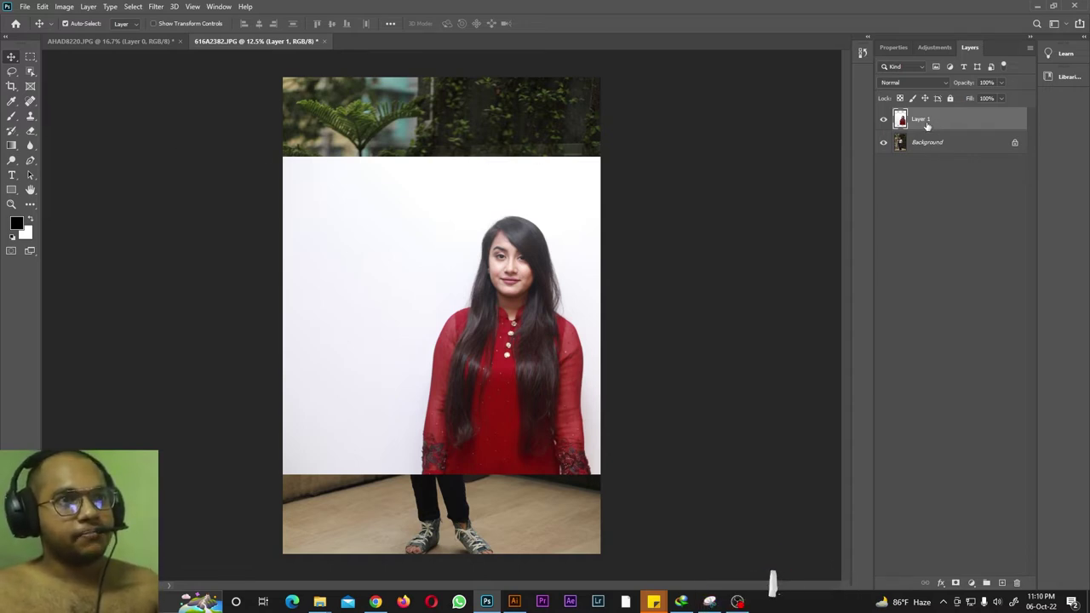
Set the pasted portrait layer's opacity to 52% and move it over the standing woman.
{"action": "left_click", "coordinate": [1001, 82]}
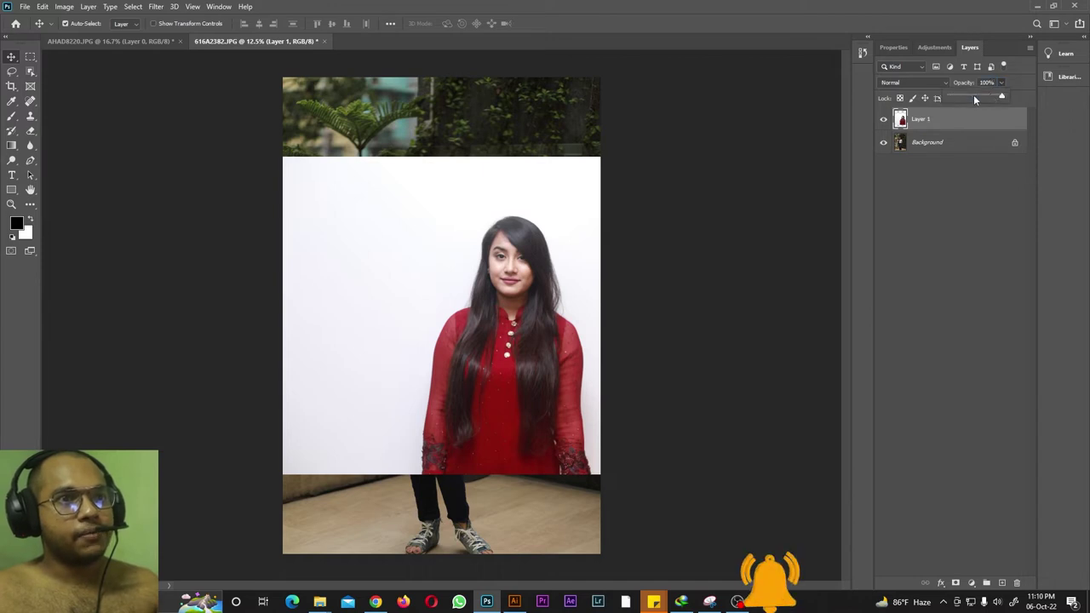
{"action": "left_click", "coordinate": [976, 94]}
{"action": "left_click_drag", "start_coordinate": [415, 297], "coordinate": [353, 223]}
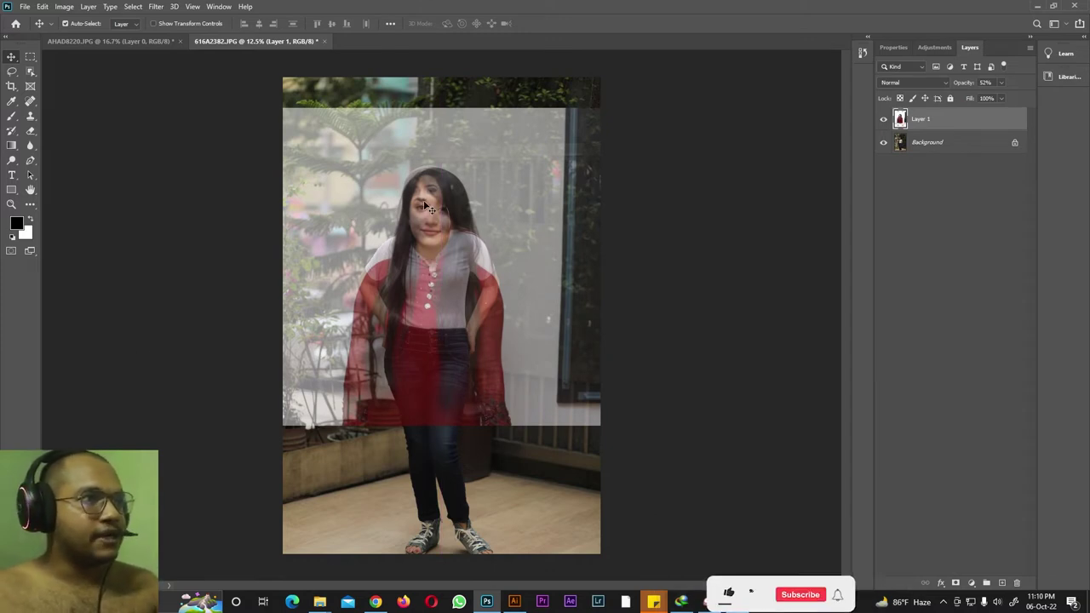
Readjust the semi-transparent portrait's position over the standing woman and delete that layer.
{"action": "left_click_drag", "start_coordinate": [431, 240], "coordinate": [432, 234]}
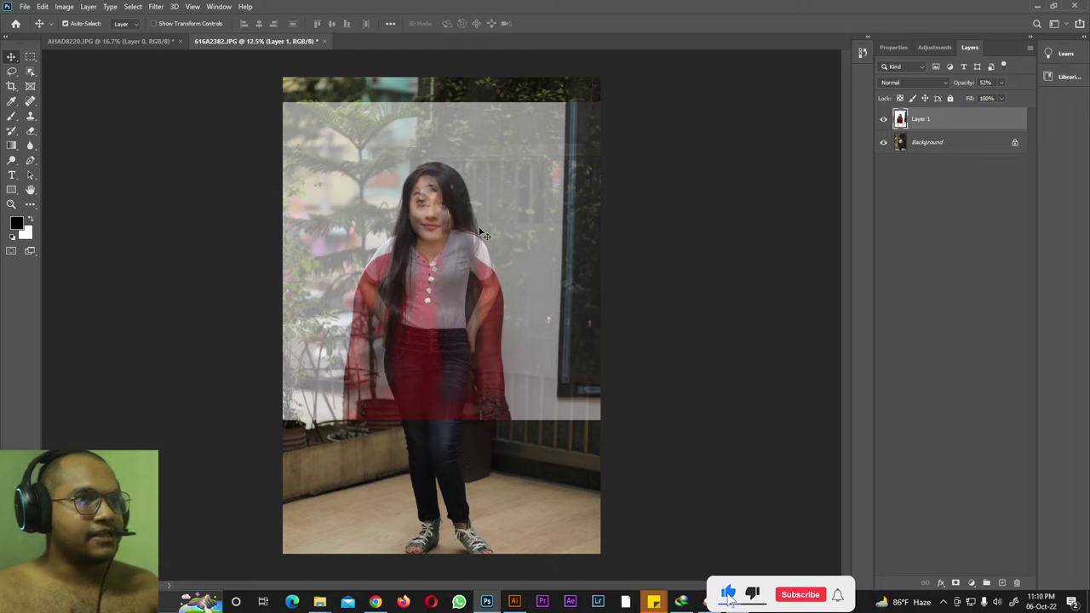
{"action": "left_click_drag", "start_coordinate": [479, 225], "coordinate": [449, 228]}
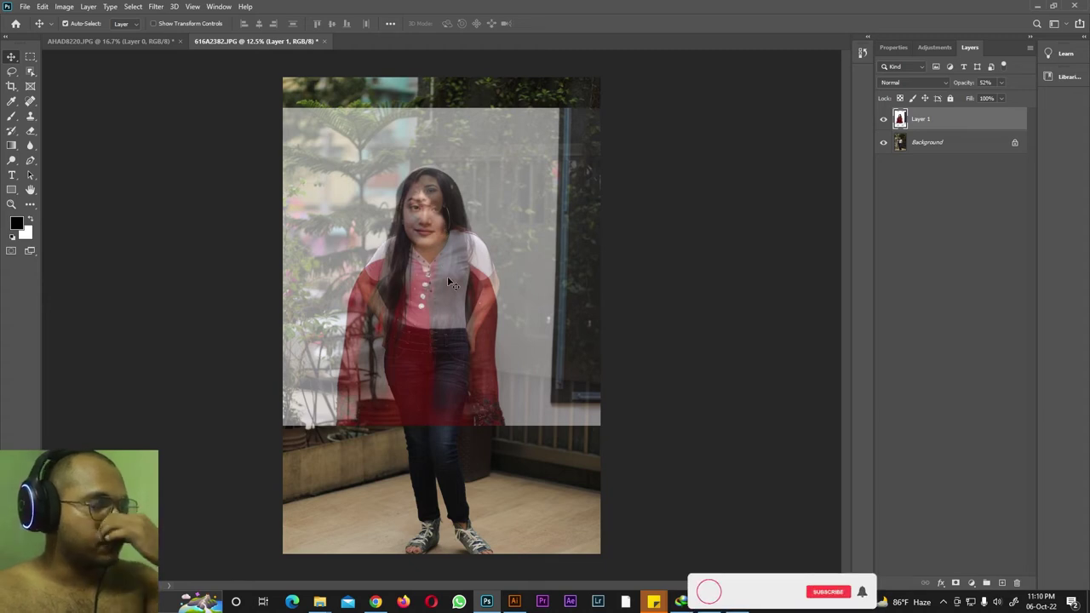
{"action": "left_click_drag", "start_coordinate": [503, 269], "coordinate": [511, 238]}
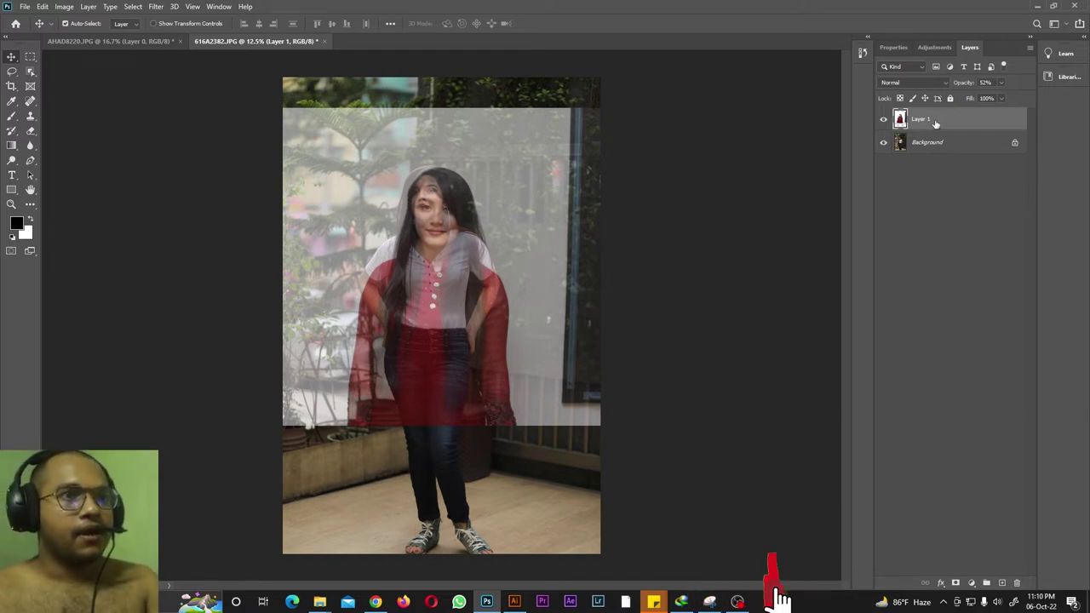
{"action": "key", "text": "Delete"}
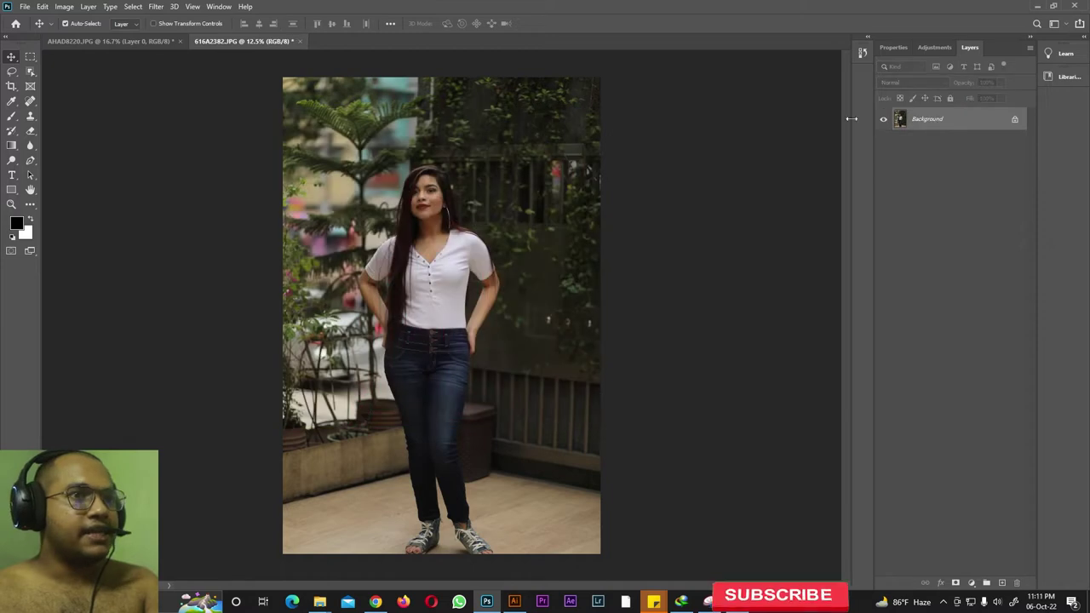
Return to the AHAD8220.JPG document and try moving its photo with the Move tool.
{"action": "left_click", "coordinate": [111, 41]}
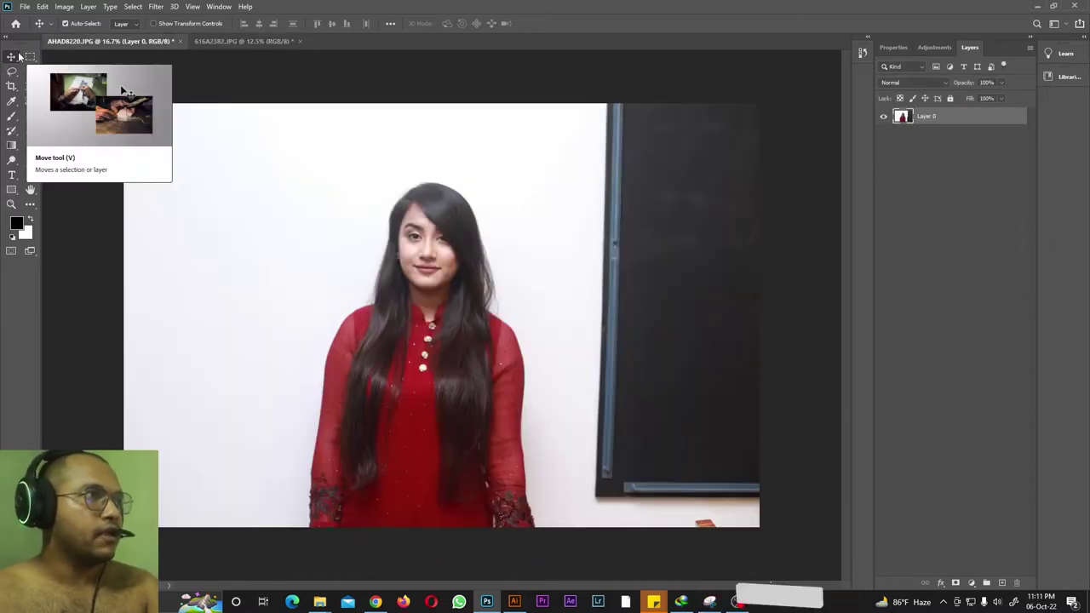
{"action": "left_click_drag", "start_coordinate": [389, 194], "coordinate": [424, 245]}
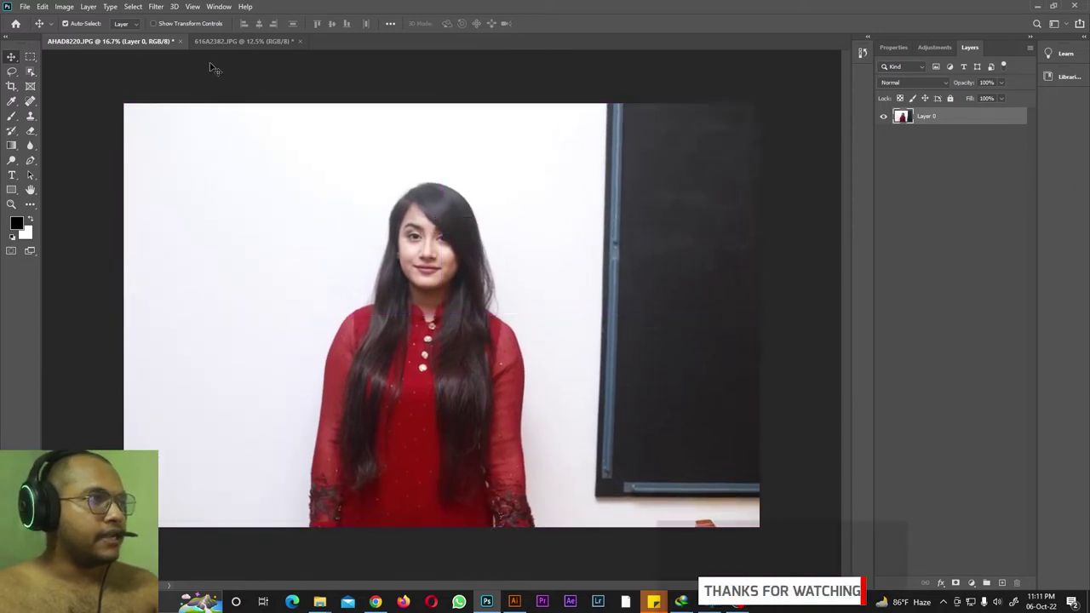
Show the transform controls and try squeezing the AHAD8220.JPG portrait from its upper-left corner to about 47% width and 91% height.
{"action": "left_click", "coordinate": [154, 23]}
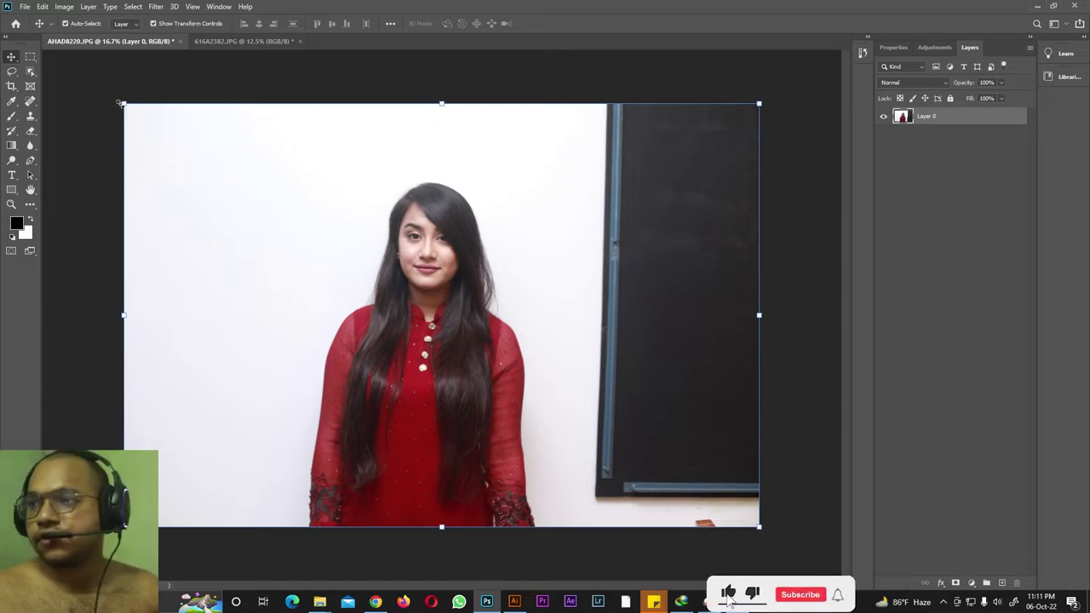
{"action": "mouse_move", "coordinate": [124, 103]}
{"action": "left_mouse_down"}
{"action": "mouse_move", "coordinate": [302, 264]}
{"action": "mouse_move", "coordinate": [319, 243]}
{"action": "mouse_move", "coordinate": [180, 109]}
{"action": "mouse_move", "coordinate": [130, 107]}
{"action": "left_mouse_up"}
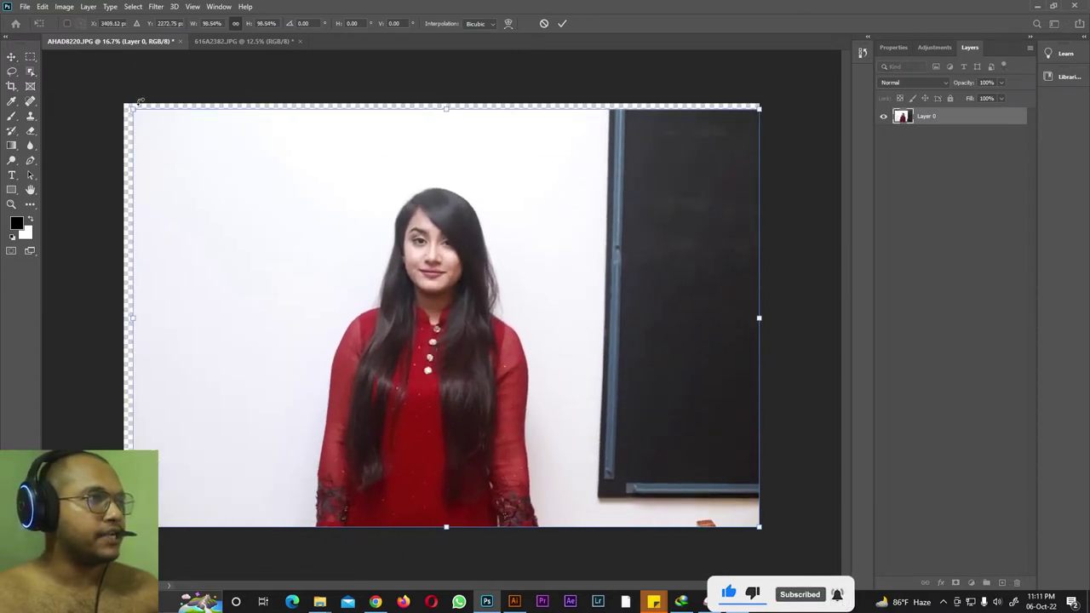
{"action": "left_click_drag", "start_coordinate": [136, 107], "coordinate": [352, 130]}
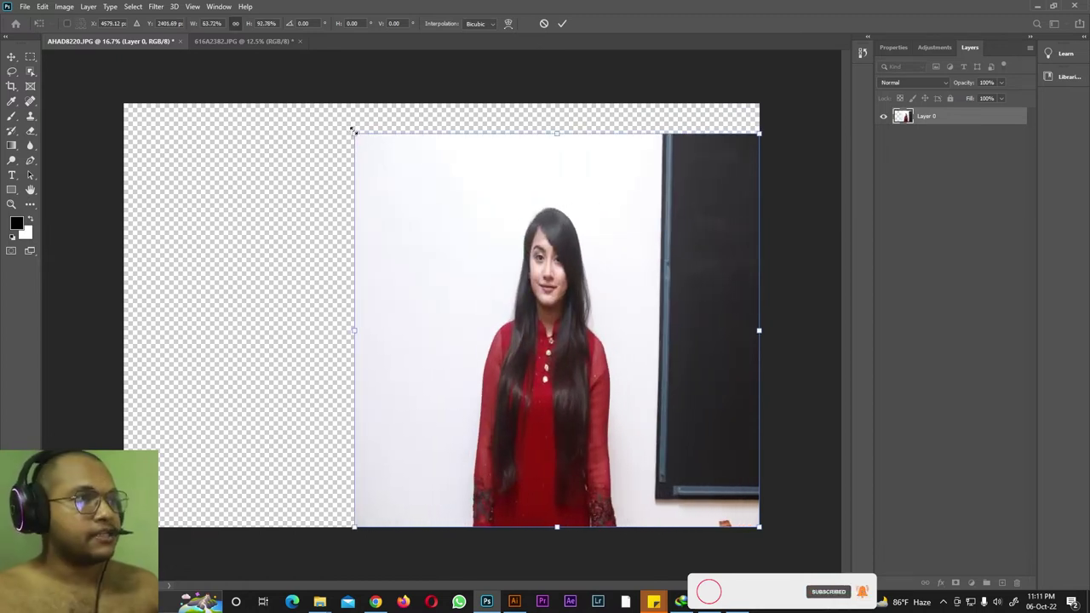
{"action": "left_click_drag", "start_coordinate": [352, 129], "coordinate": [450, 142]}
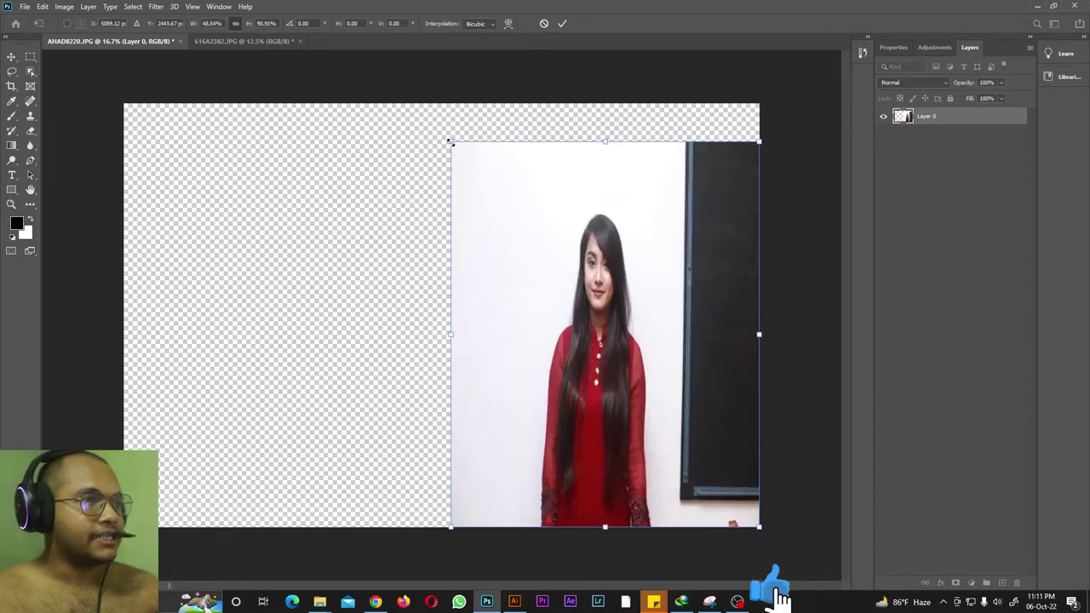
Undo the last two resizes of the portrait and scale it back up to fill the canvas at about 100%.
{"action": "key", "text": "ctrl+z"}
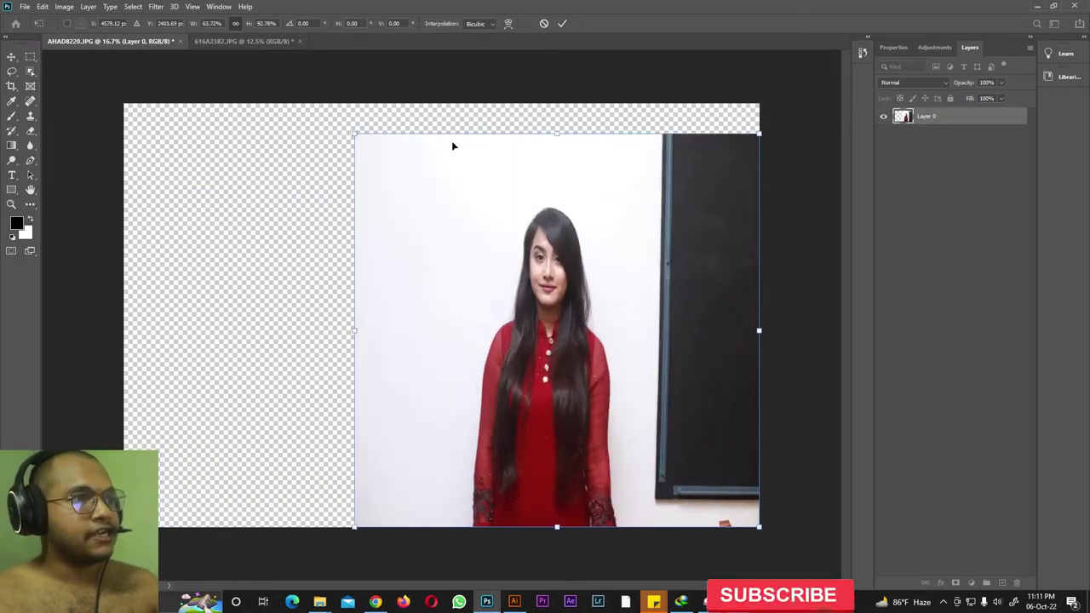
{"action": "key", "text": "ctrl+z"}
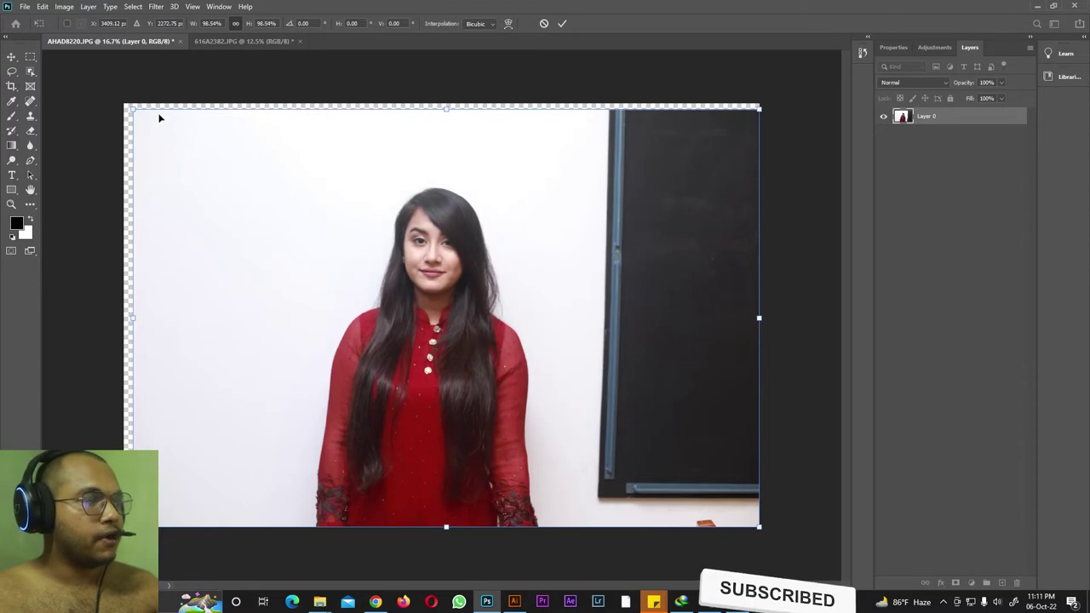
{"action": "mouse_move", "coordinate": [132, 109]}
{"action": "left_mouse_down"}
{"action": "mouse_move", "coordinate": [303, 263]}
{"action": "mouse_move", "coordinate": [182, 170]}
{"action": "mouse_move", "coordinate": [259, 195]}
{"action": "mouse_move", "coordinate": [122, 92]}
{"action": "mouse_move", "coordinate": [123, 103]}
{"action": "left_mouse_up"}
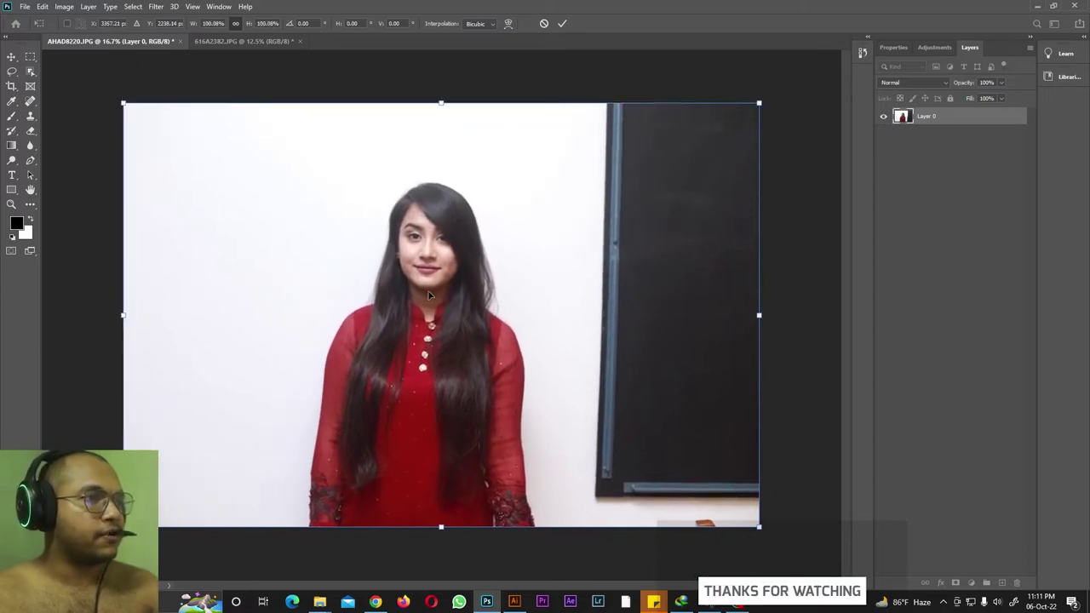
Switch to the 616A2382.JPG document and bring up the available image adjustments.
{"action": "left_click", "coordinate": [258, 43]}
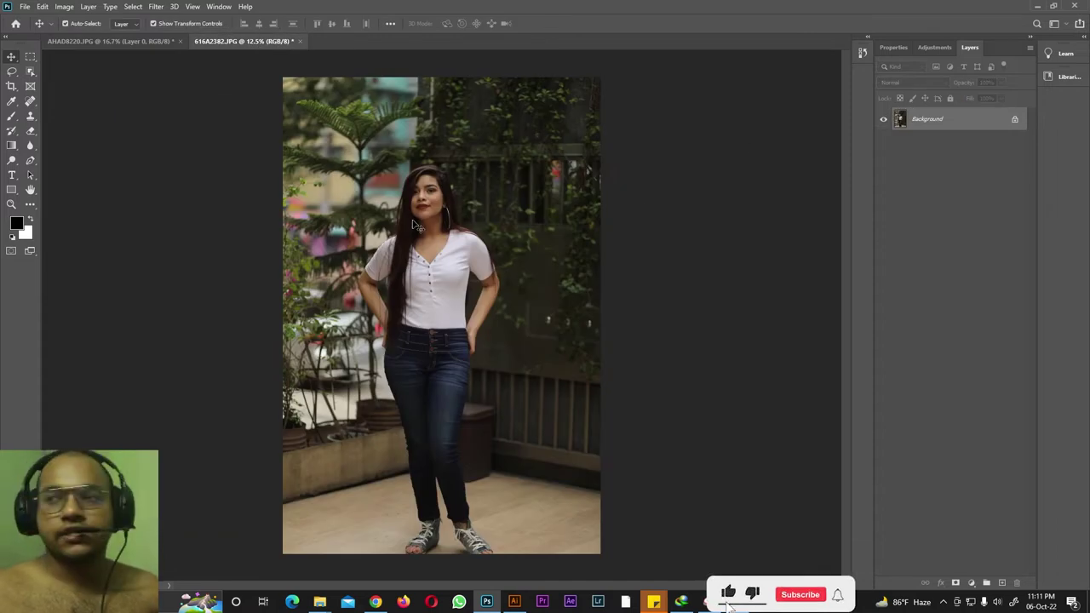
{"action": "key", "text": "ctrl+plus"}
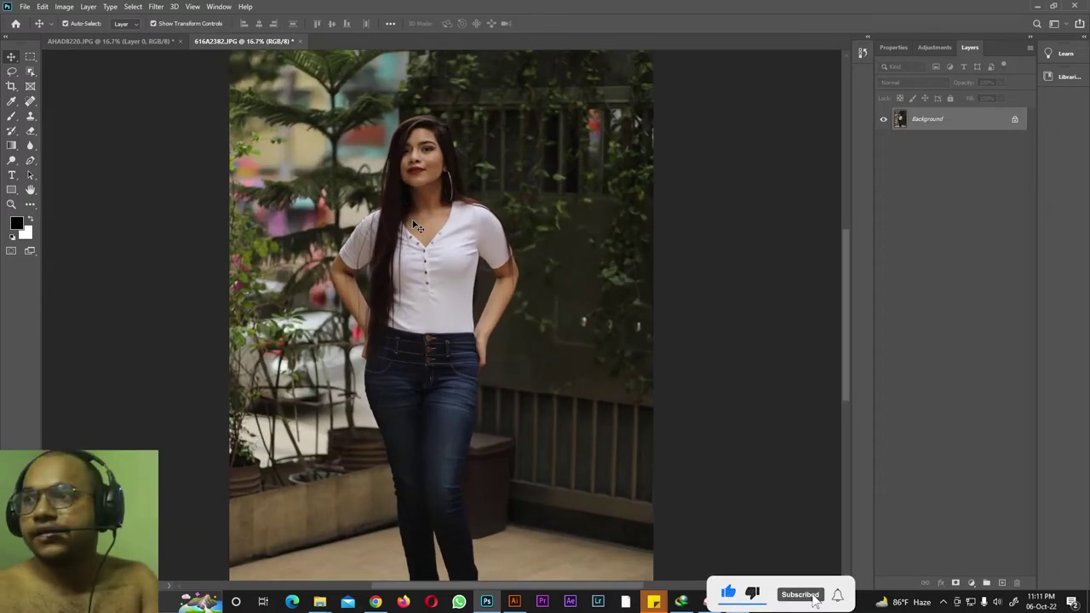
{"action": "left_click", "coordinate": [932, 50]}
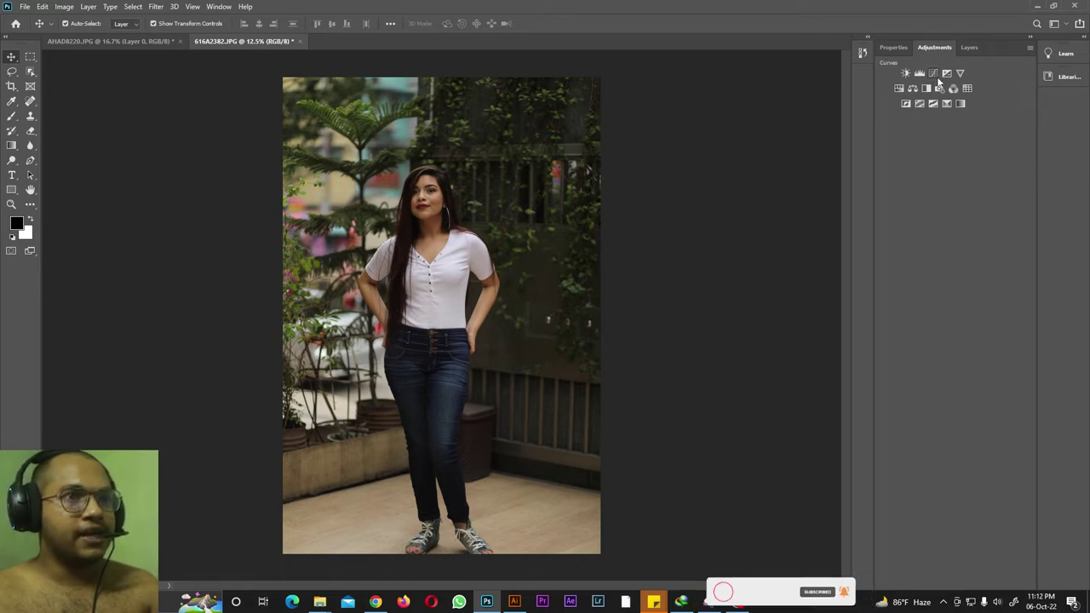
Add Brush Settings to the workspace and collapse it beside the adjustments.
{"action": "left_click", "coordinate": [218, 7]}
{"action": "left_click", "coordinate": [219, 7]}
{"action": "left_click", "coordinate": [219, 6]}
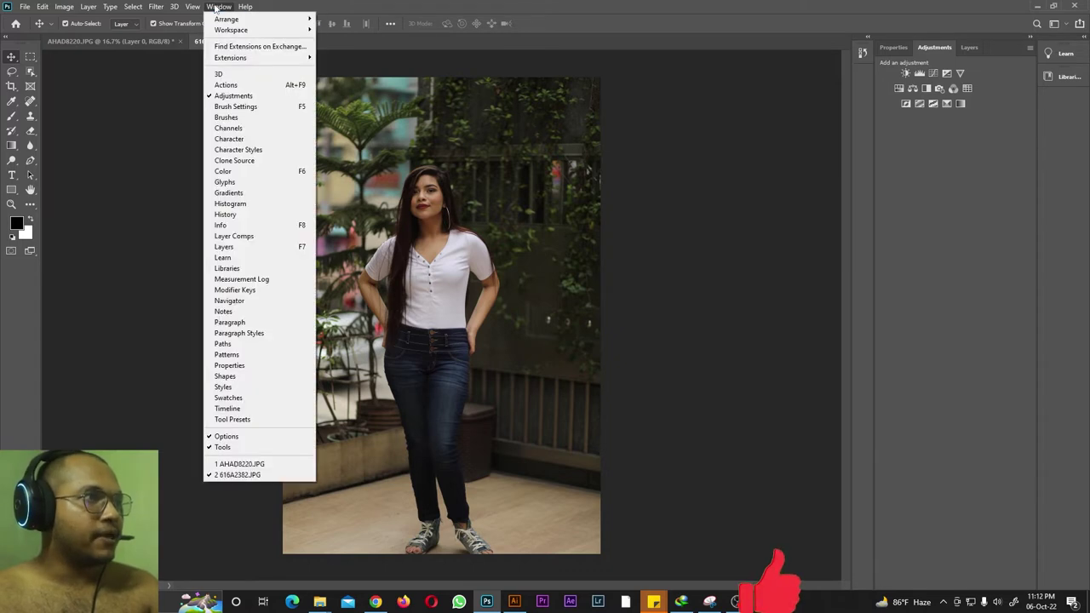
{"action": "left_click", "coordinate": [232, 107]}
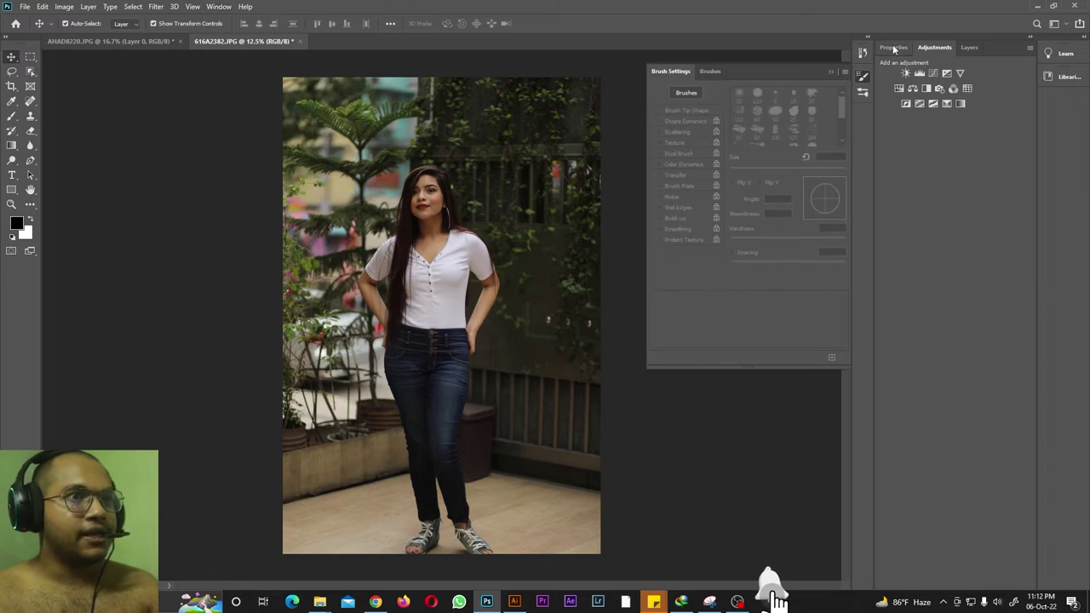
{"action": "left_click", "coordinate": [830, 72]}
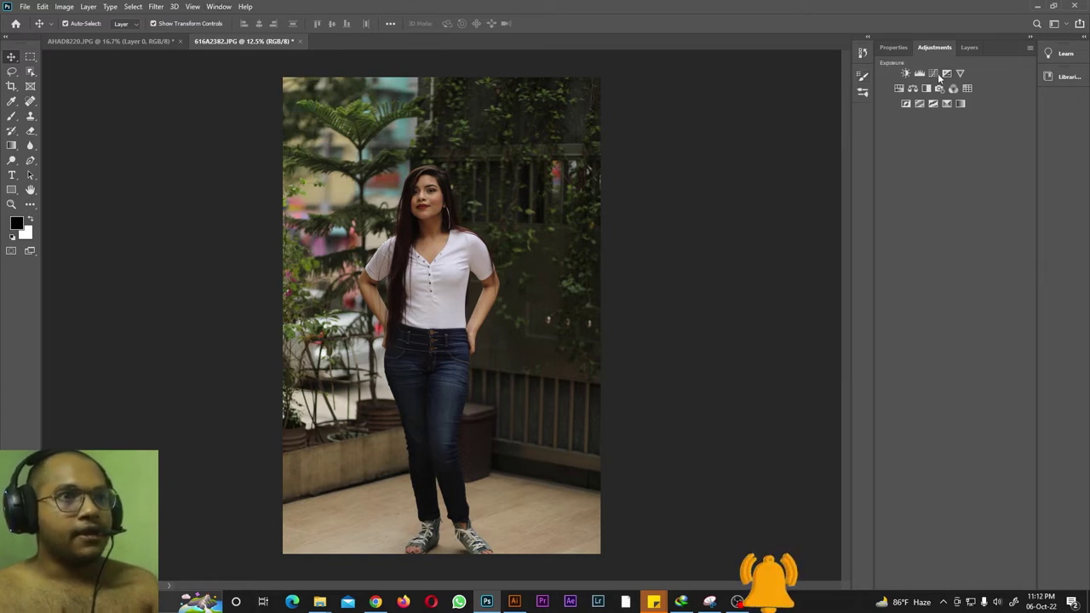
Add a Curves adjustment layer and brighten the photo by raising a shadow point and a highlight point, the latter to input 170, output 213.
{"action": "left_click", "coordinate": [934, 75]}
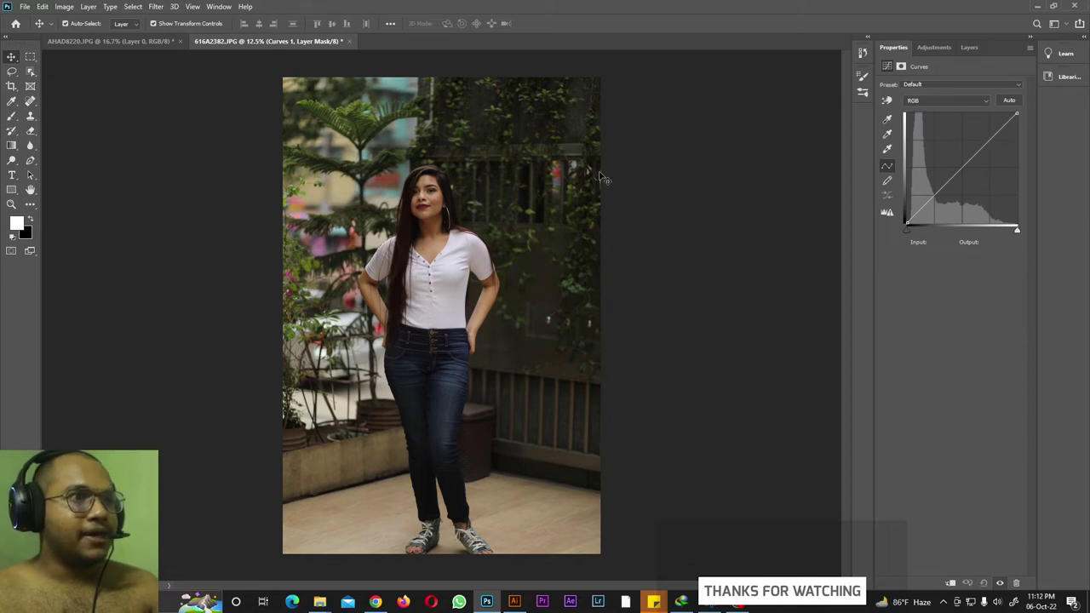
{"action": "left_click_drag", "start_coordinate": [989, 138], "coordinate": [980, 134]}
{"action": "left_click_drag", "start_coordinate": [937, 186], "coordinate": [926, 191]}
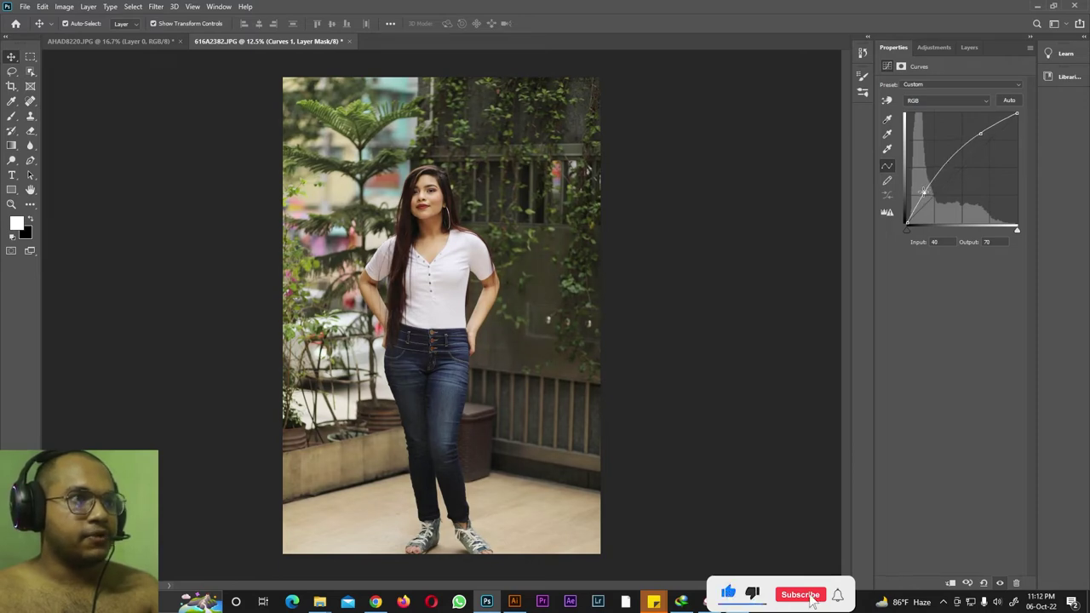
{"action": "left_click_drag", "start_coordinate": [924, 191], "coordinate": [920, 193]}
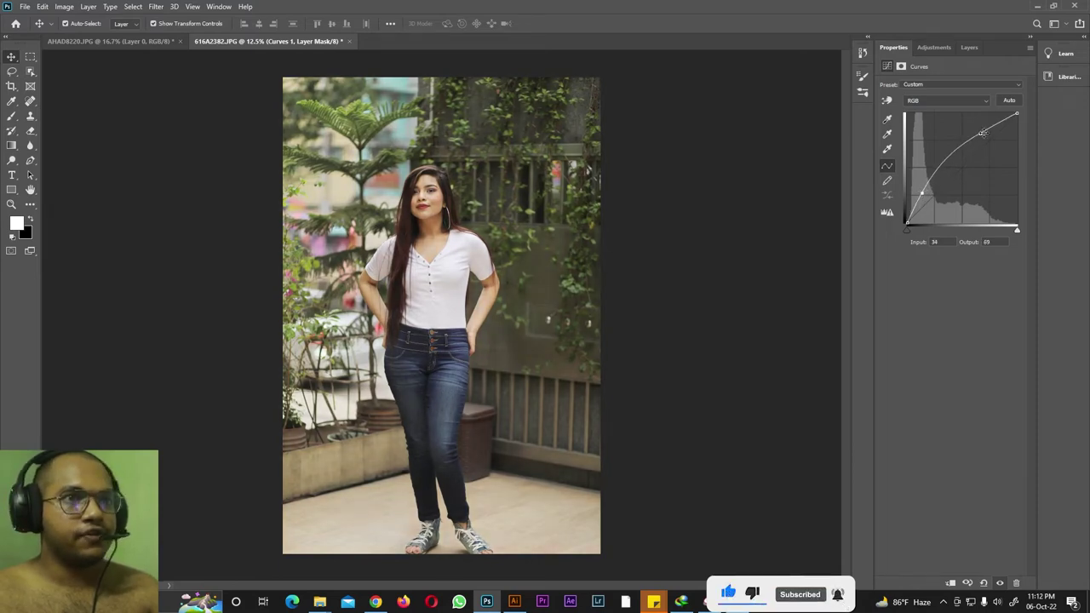
{"action": "left_click_drag", "start_coordinate": [980, 133], "coordinate": [980, 131]}
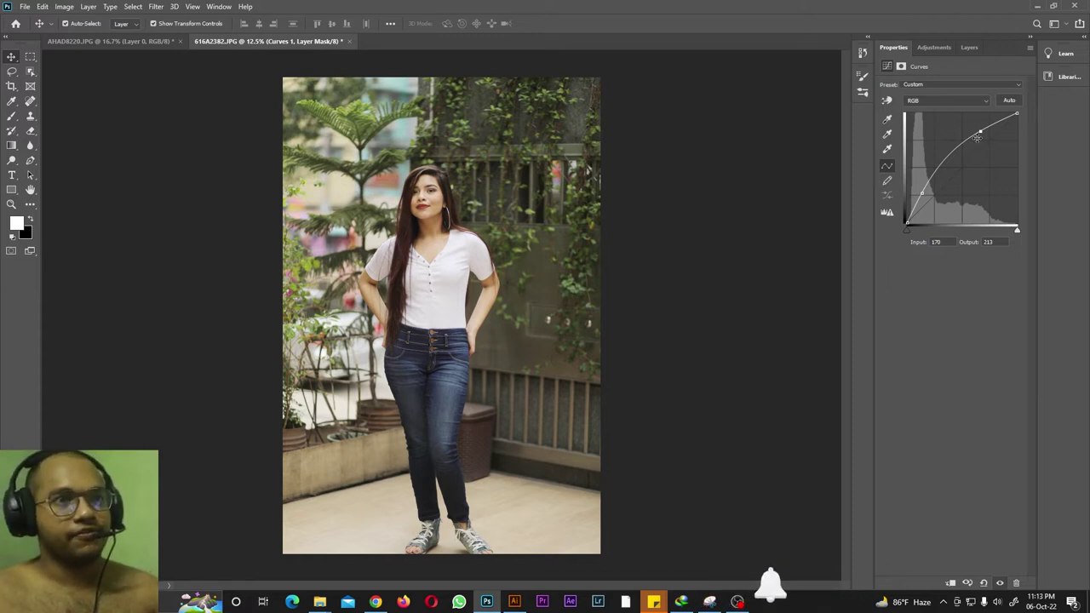
Reshape the RGB curve, placing the shadow point at input 45, output 87 and the highlight point at input 168, output 216.
{"action": "left_click_drag", "start_coordinate": [980, 132], "coordinate": [999, 152]}
{"action": "mouse_move", "coordinate": [922, 194]}
{"action": "left_mouse_down"}
{"action": "mouse_move", "coordinate": [943, 211]}
{"action": "mouse_move", "coordinate": [929, 185]}
{"action": "left_mouse_up"}
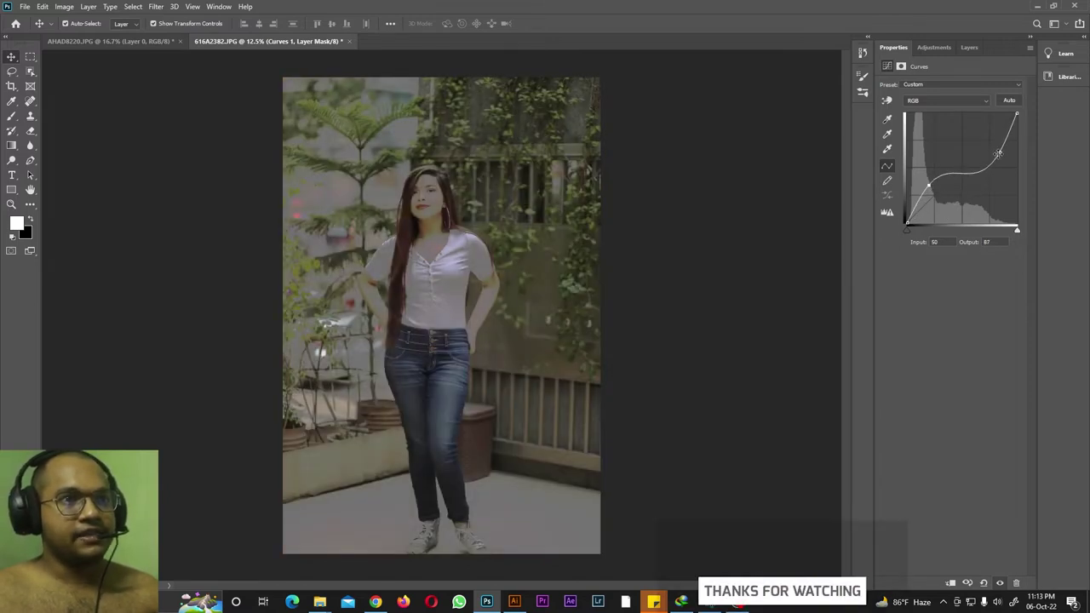
{"action": "left_click_drag", "start_coordinate": [1000, 152], "coordinate": [982, 128]}
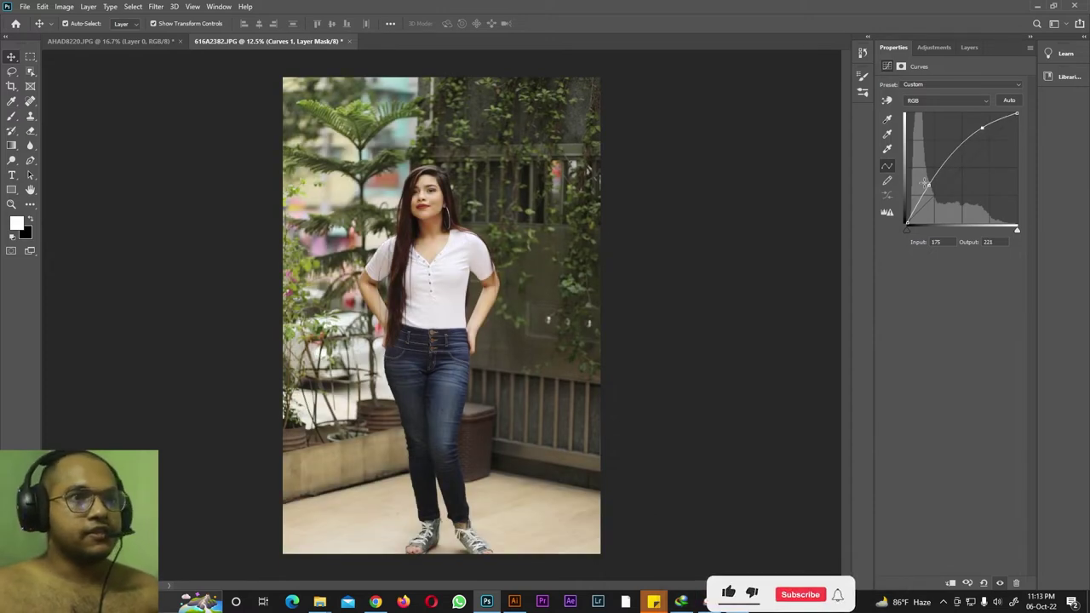
{"action": "left_click_drag", "start_coordinate": [929, 184], "coordinate": [926, 184]}
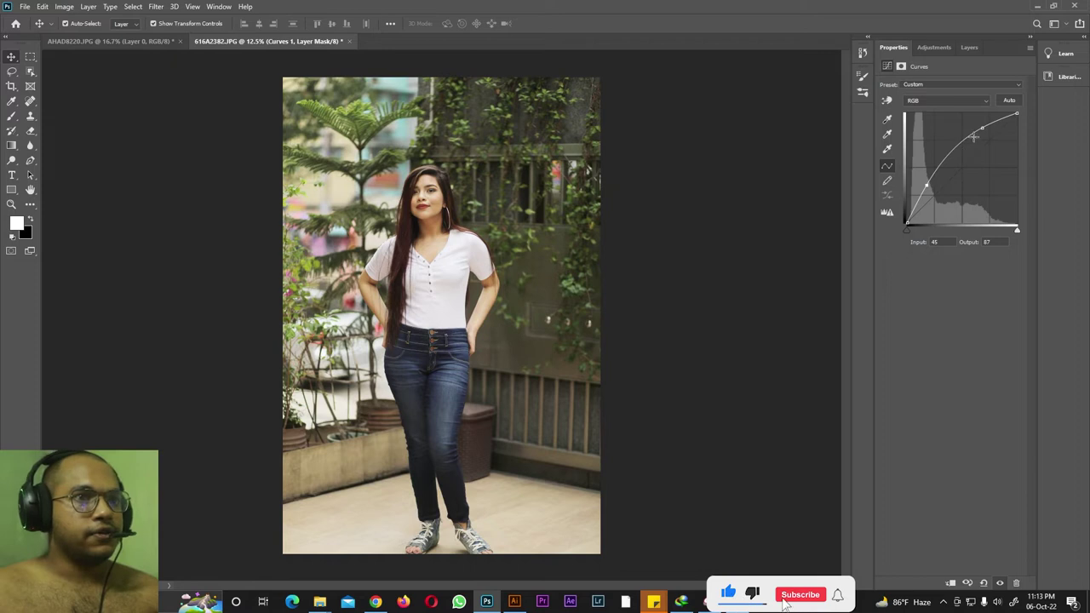
{"action": "left_click_drag", "start_coordinate": [981, 129], "coordinate": [978, 132]}
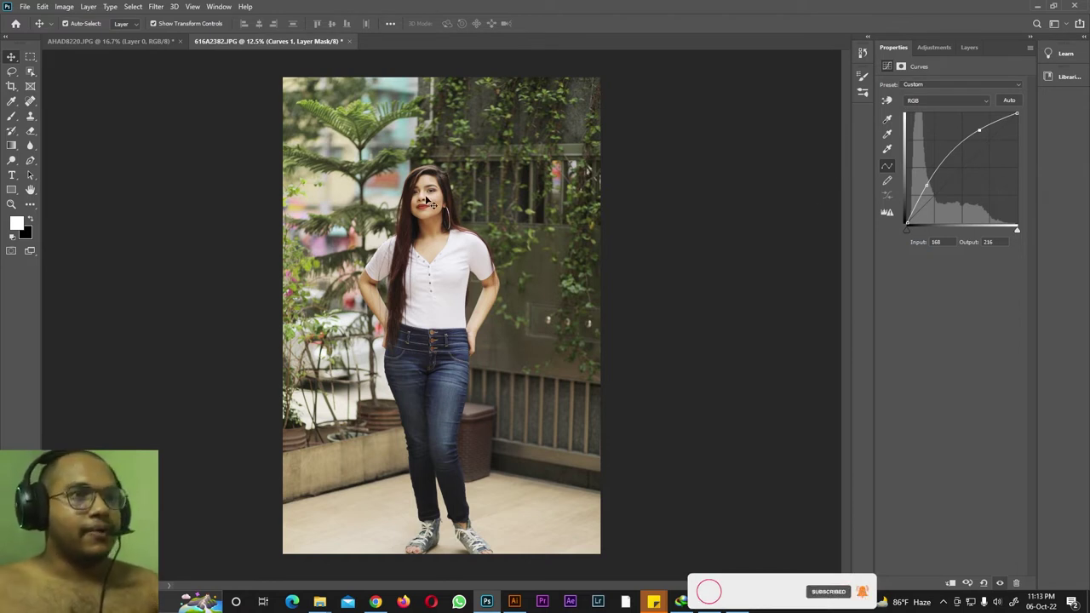
Hide and show the Curves 1 layer to compare the photo before and after the brightening.
{"action": "left_click", "coordinate": [970, 47]}
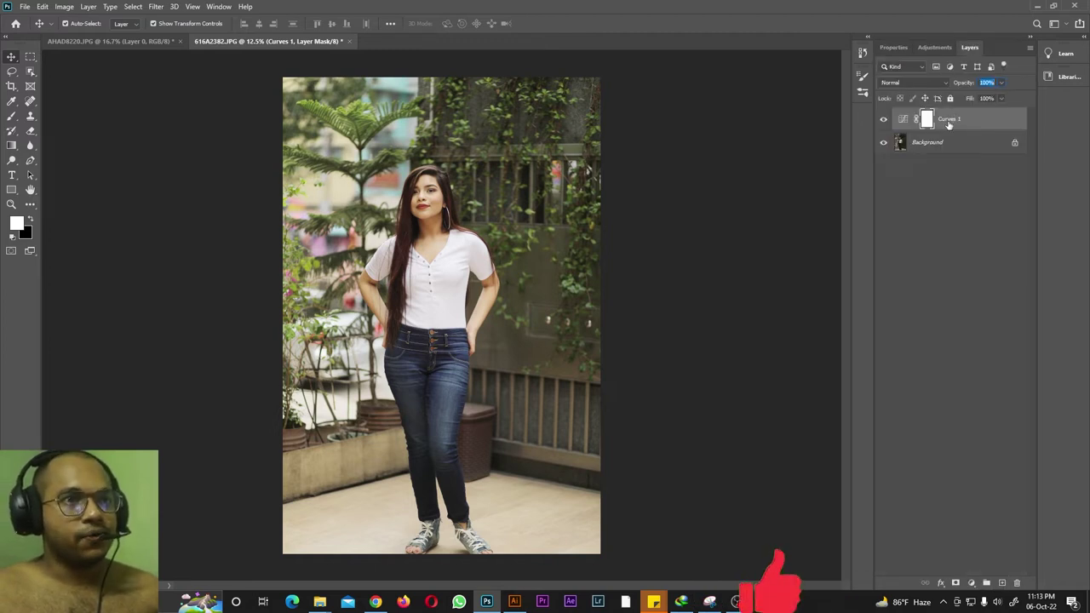
{"action": "left_click", "coordinate": [883, 121]}
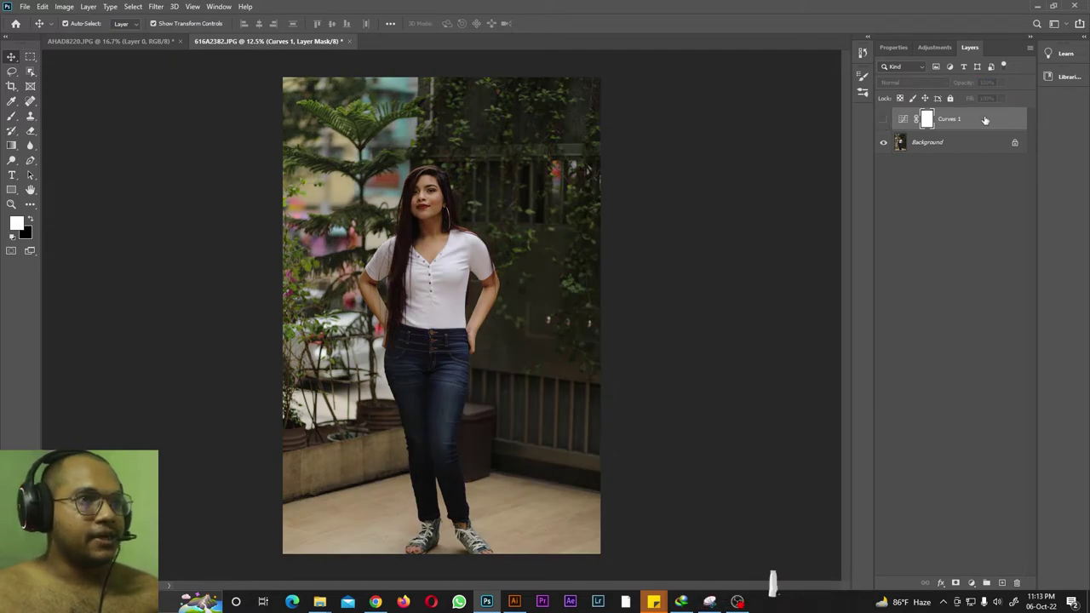
{"action": "left_click", "coordinate": [884, 120]}
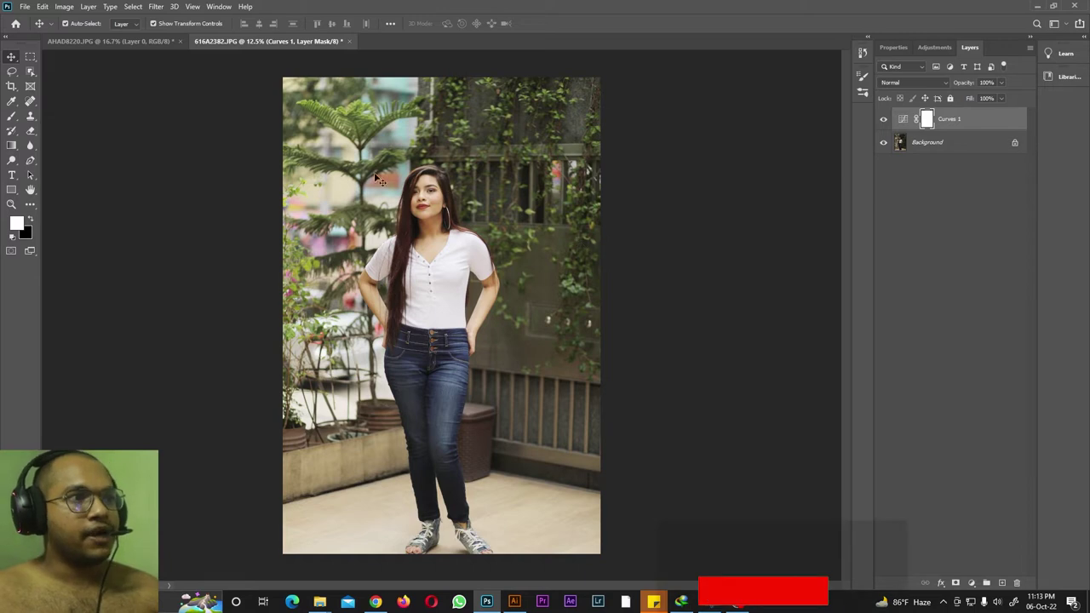
{"action": "key", "text": "ctrl+plus"}
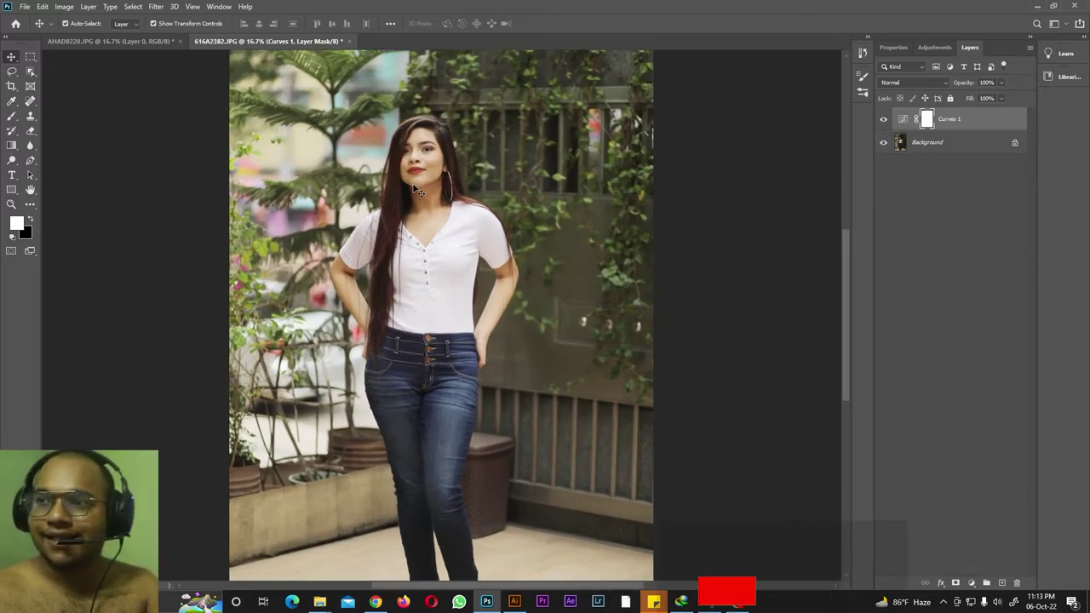
{"action": "left_click", "coordinate": [934, 47]}
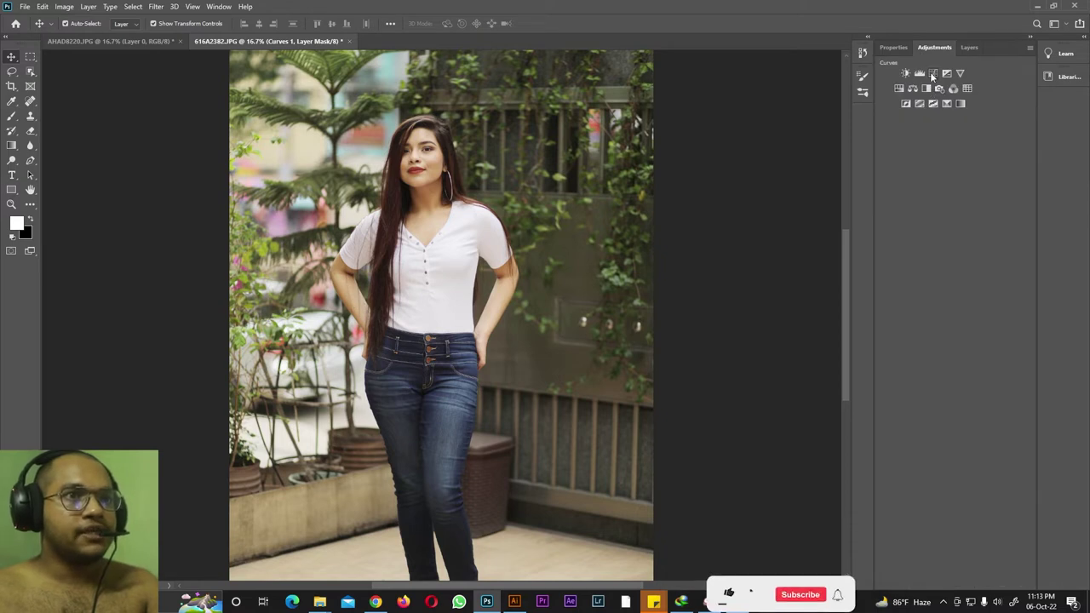
{"action": "left_click", "coordinate": [969, 48]}
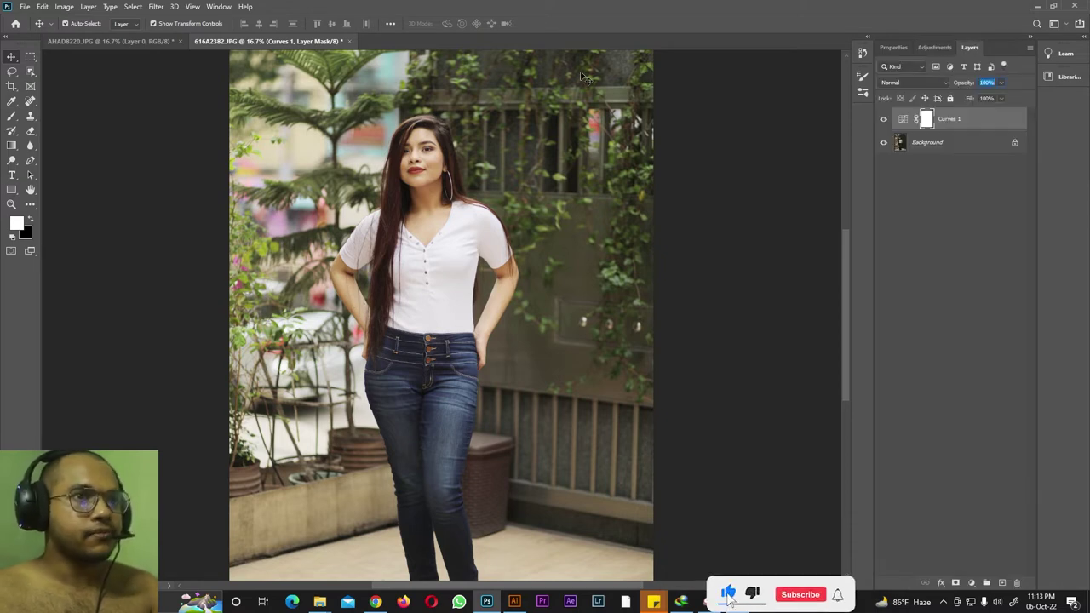
Return to the AHAD8220.JPG document and view the New Document presets, closing them without creating a document.
{"action": "right_click", "coordinate": [14, 59]}
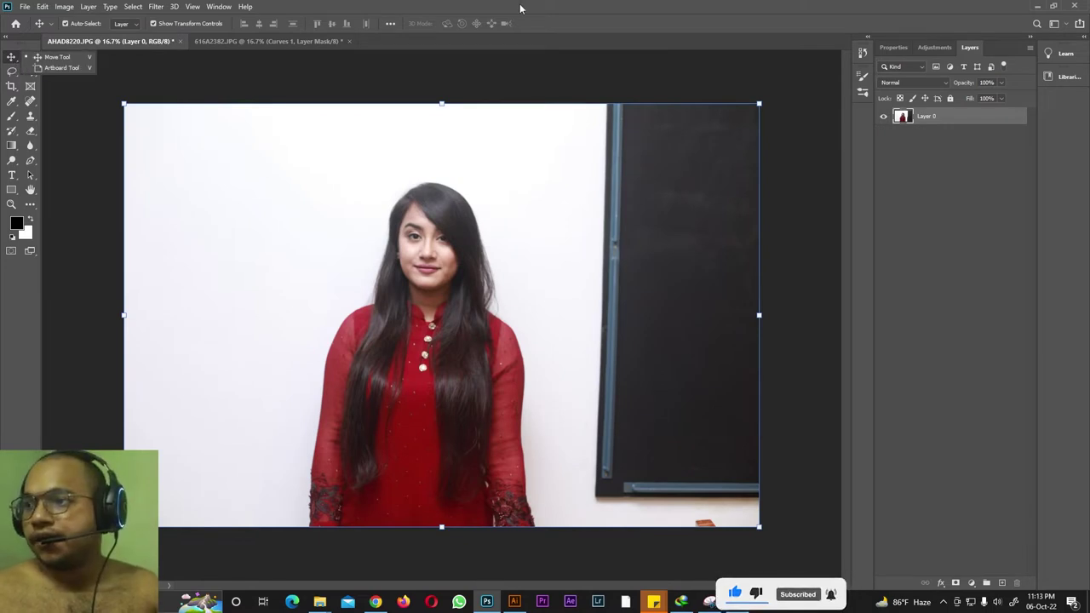
{"action": "left_click", "coordinate": [3, 58]}
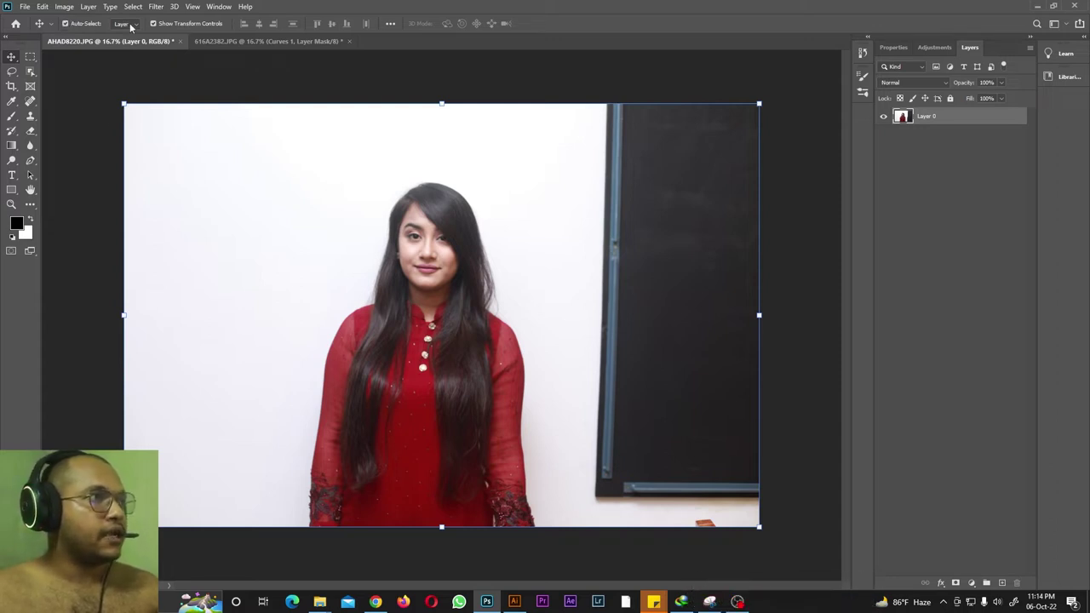
{"action": "left_click", "coordinate": [26, 6]}
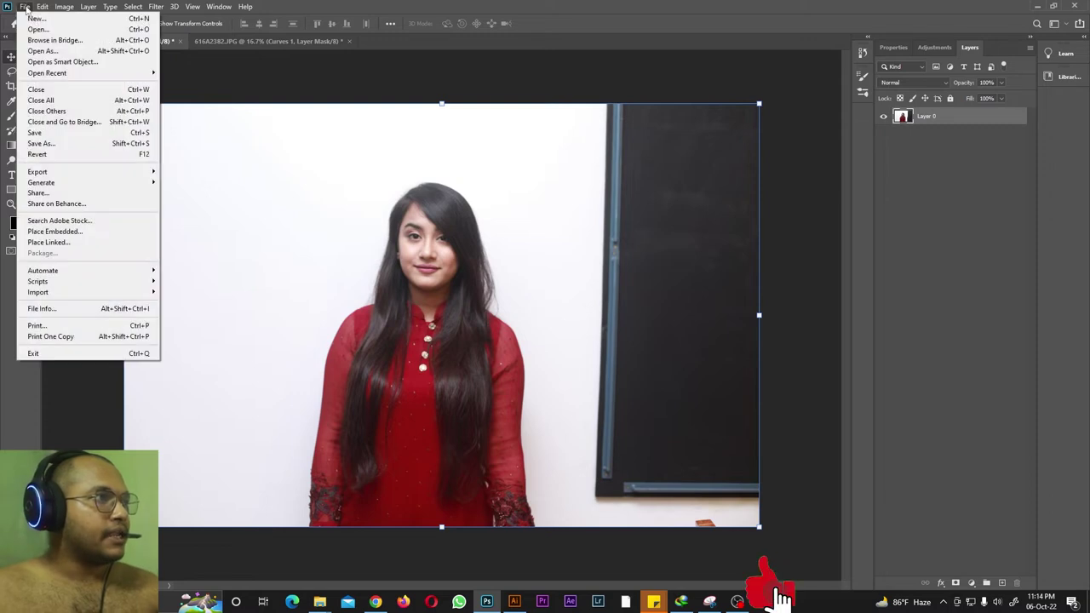
{"action": "left_click", "coordinate": [39, 22]}
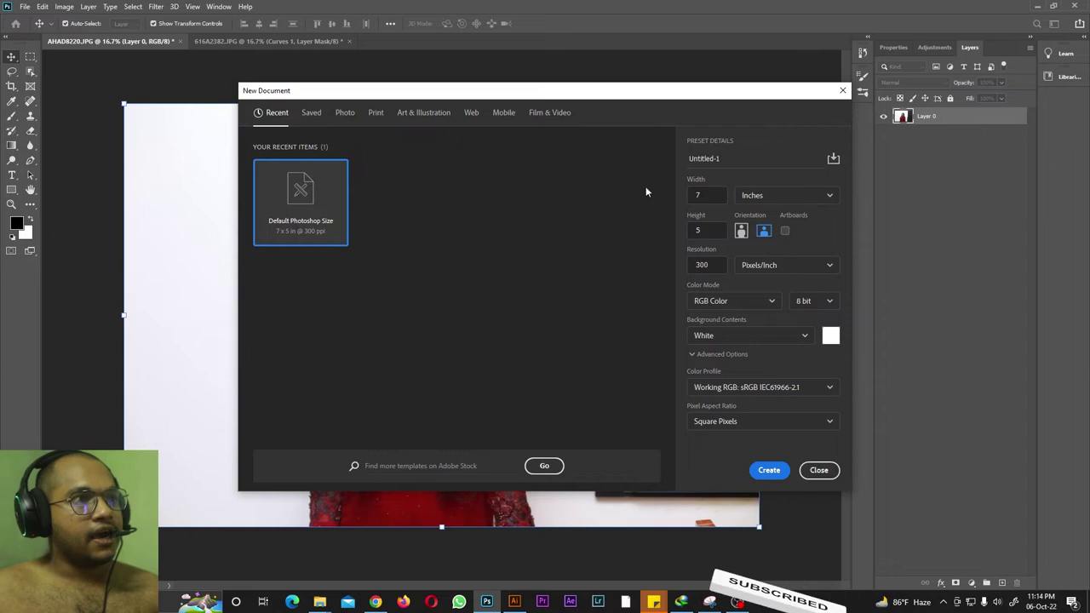
{"action": "left_click", "coordinate": [818, 470]}
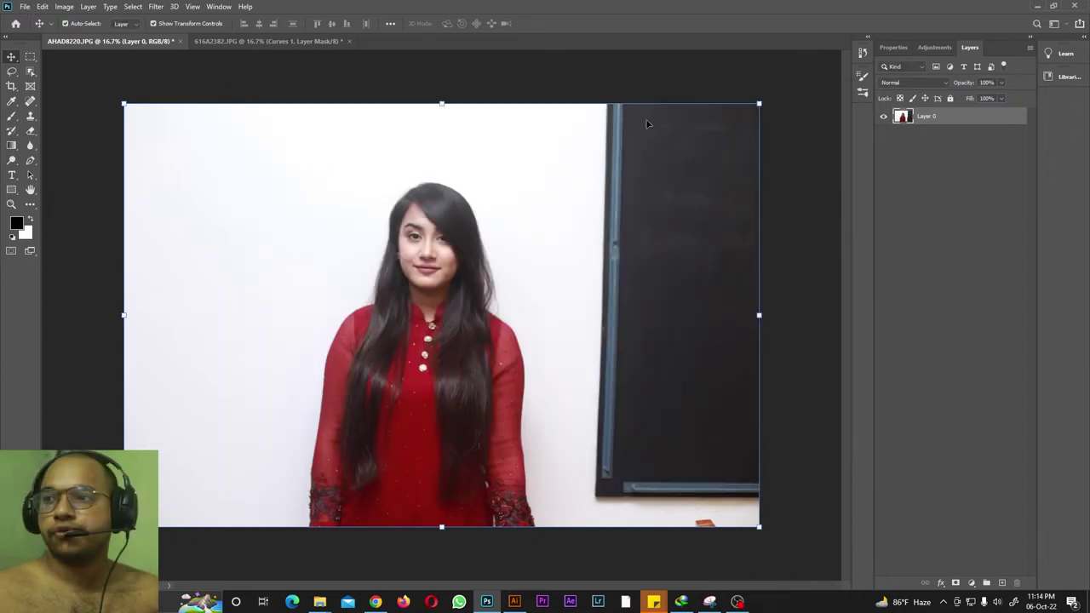
Enable the Use Legacy "New Document" Interface option in the General preferences and apply the change.
{"action": "left_click", "coordinate": [39, 7]}
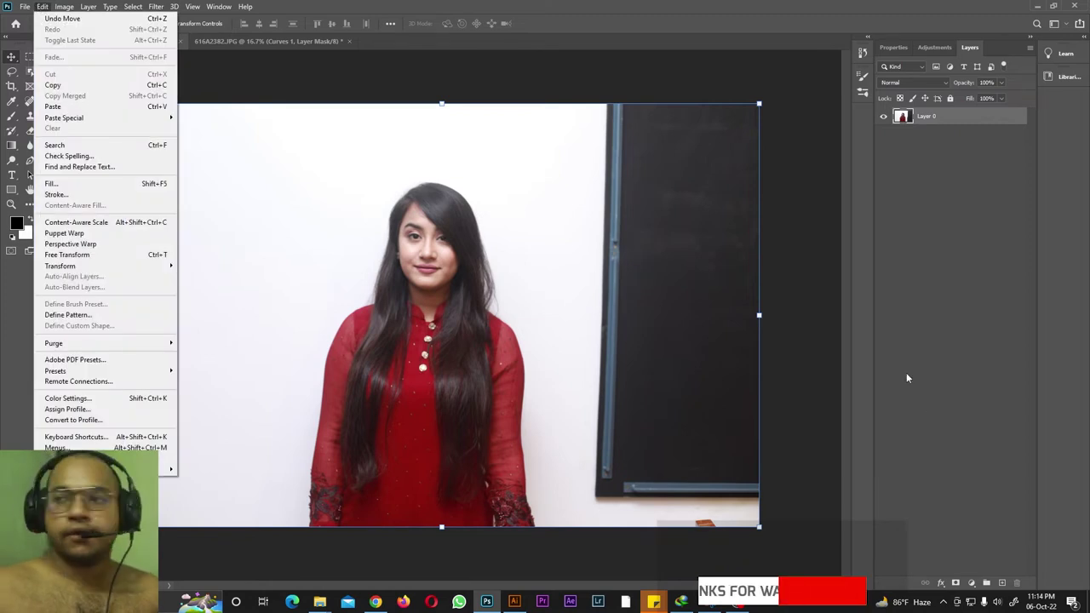
{"action": "key", "text": "Escape"}
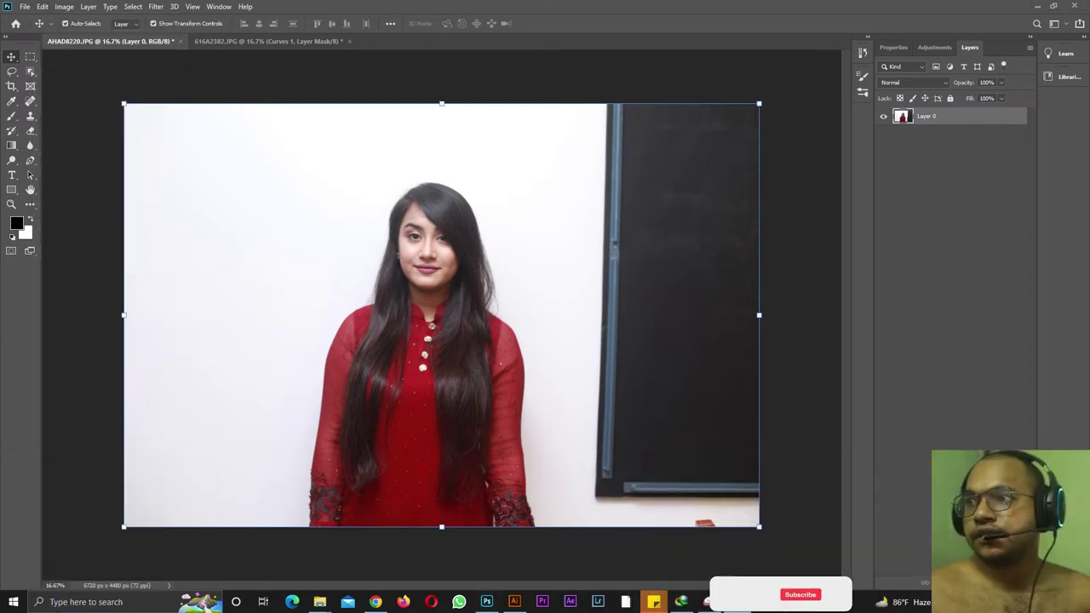
{"action": "left_click", "coordinate": [41, 7]}
{"action": "mouse_move", "coordinate": [69, 469]}
{"action": "left_click", "coordinate": [212, 265]}
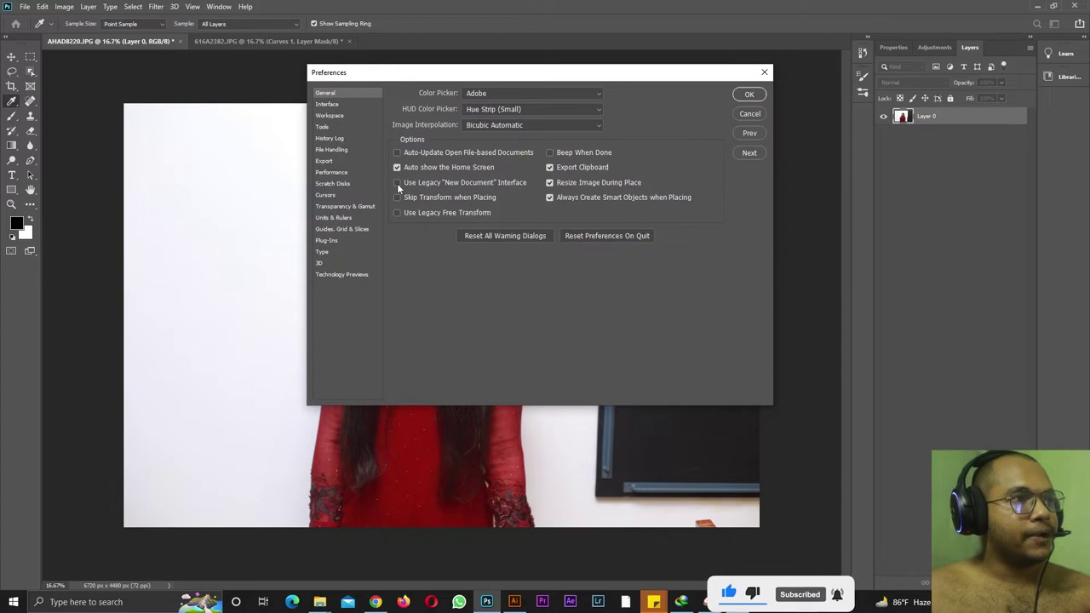
{"action": "left_click", "coordinate": [397, 183]}
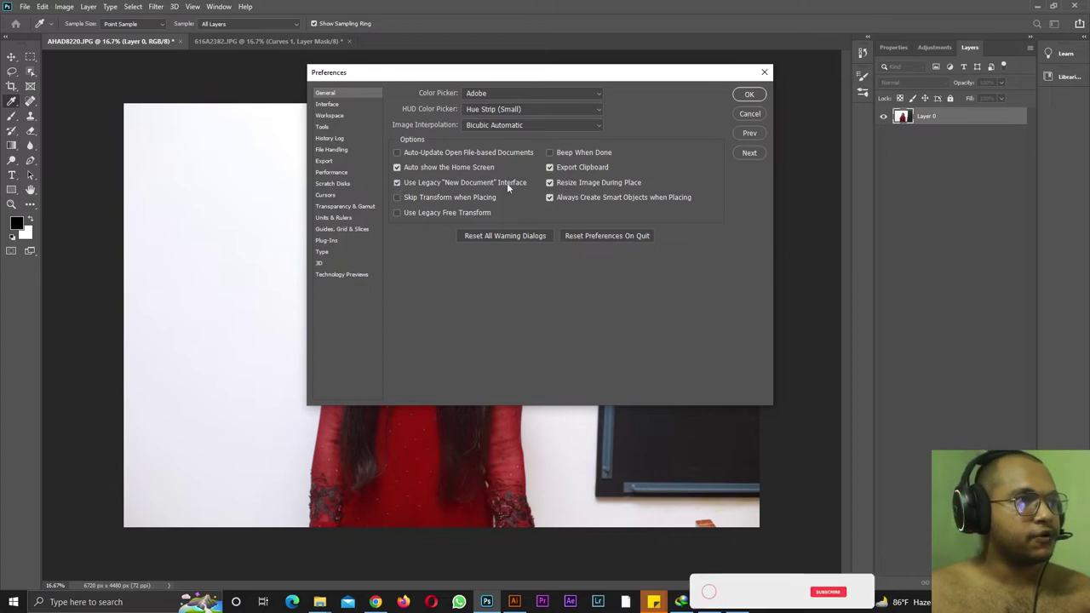
{"action": "left_click", "coordinate": [748, 95]}
{"action": "key", "text": "v"}
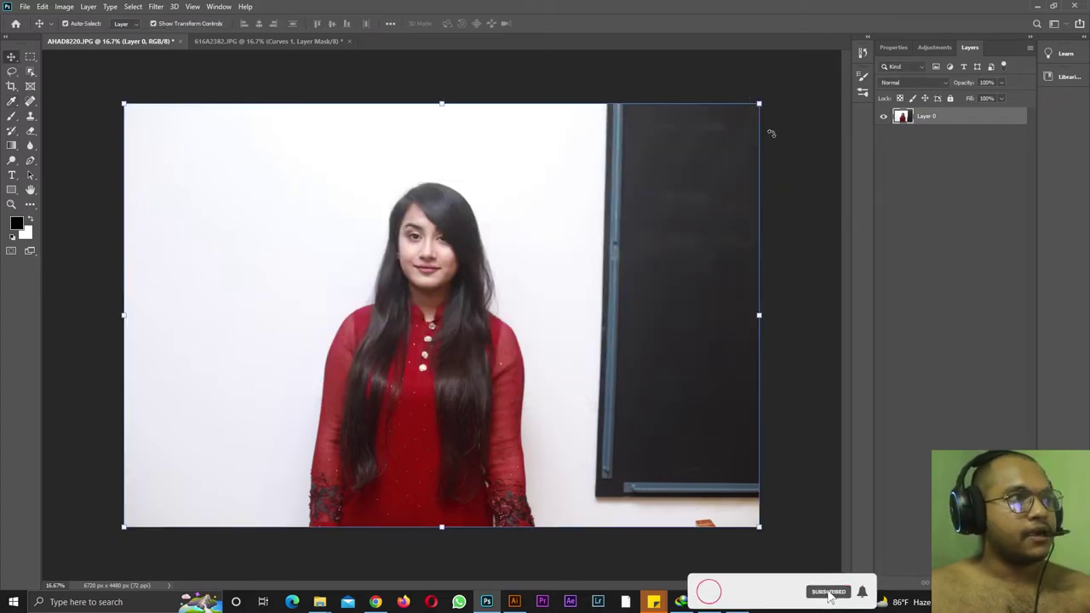
Start a new document and look through the Web and Mobile App Design document types and their artboard sizes.
{"action": "left_click", "coordinate": [25, 7]}
{"action": "left_click", "coordinate": [38, 25]}
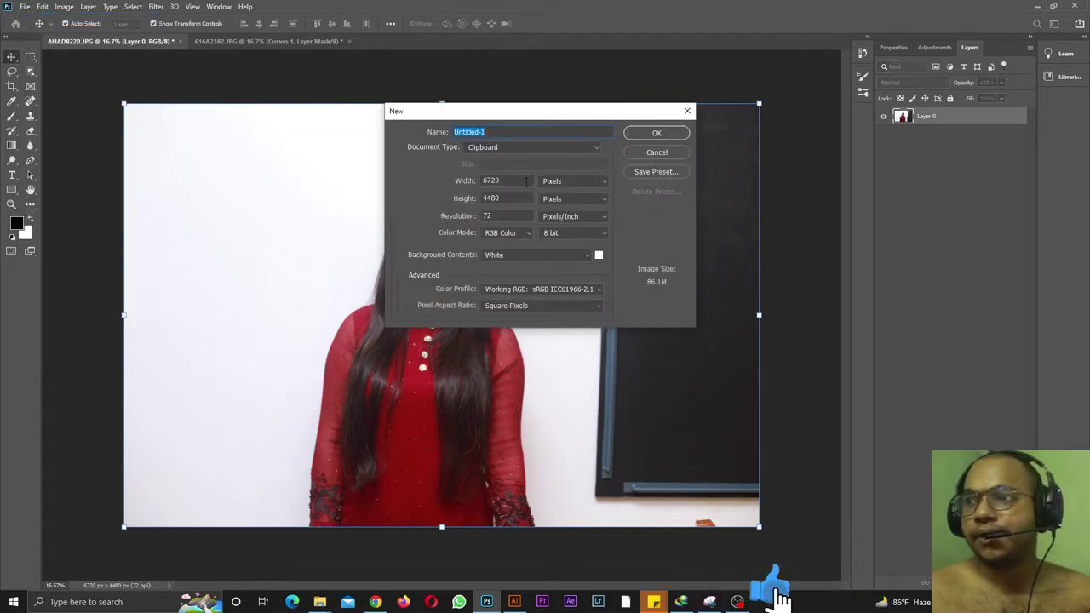
{"action": "left_click", "coordinate": [540, 147]}
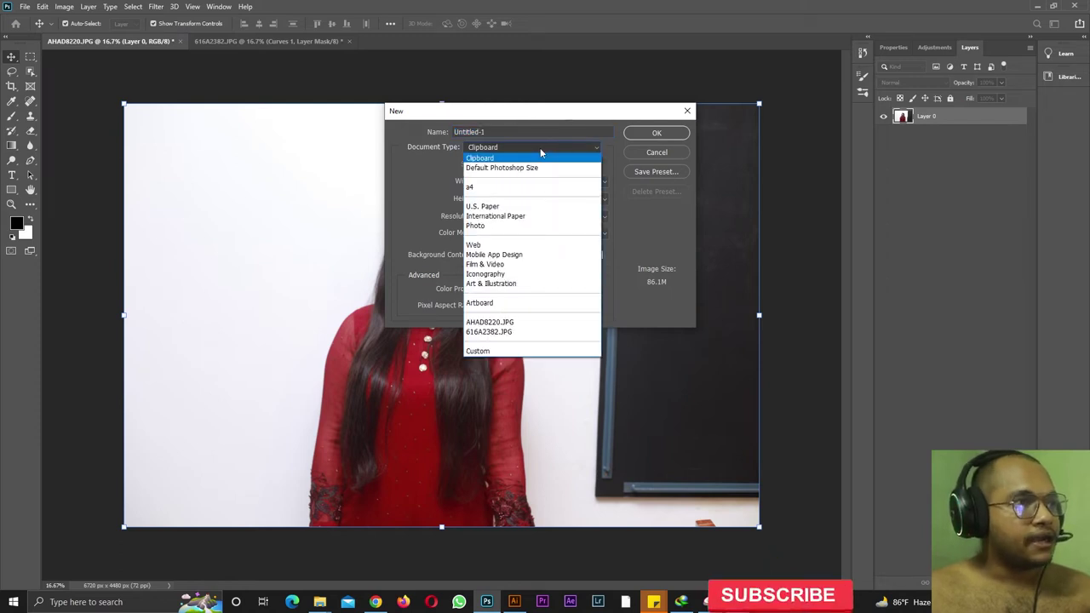
{"action": "left_click", "coordinate": [540, 244]}
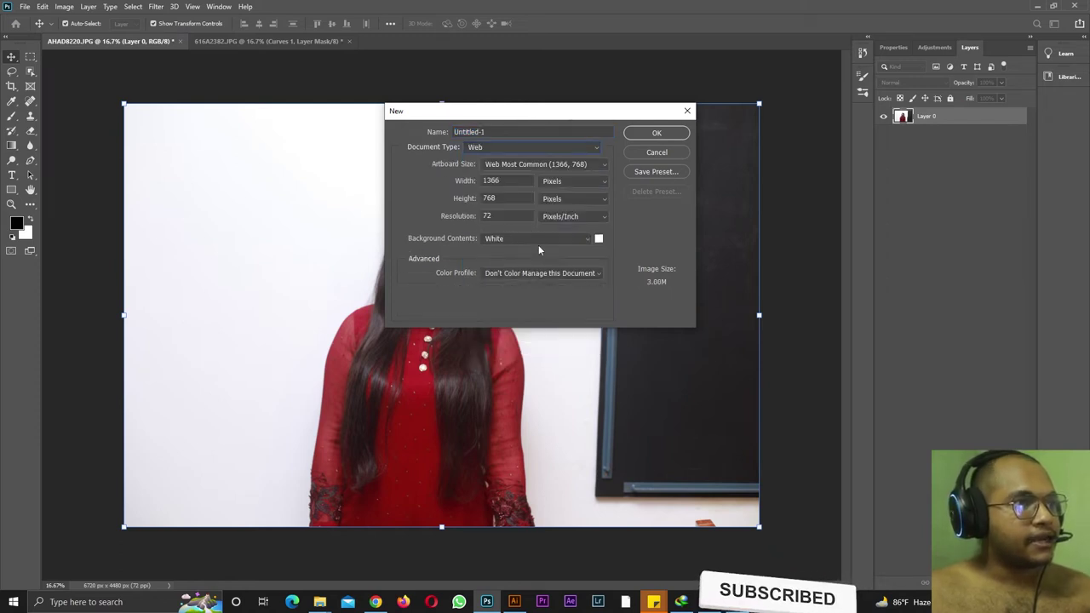
{"action": "left_click", "coordinate": [548, 146]}
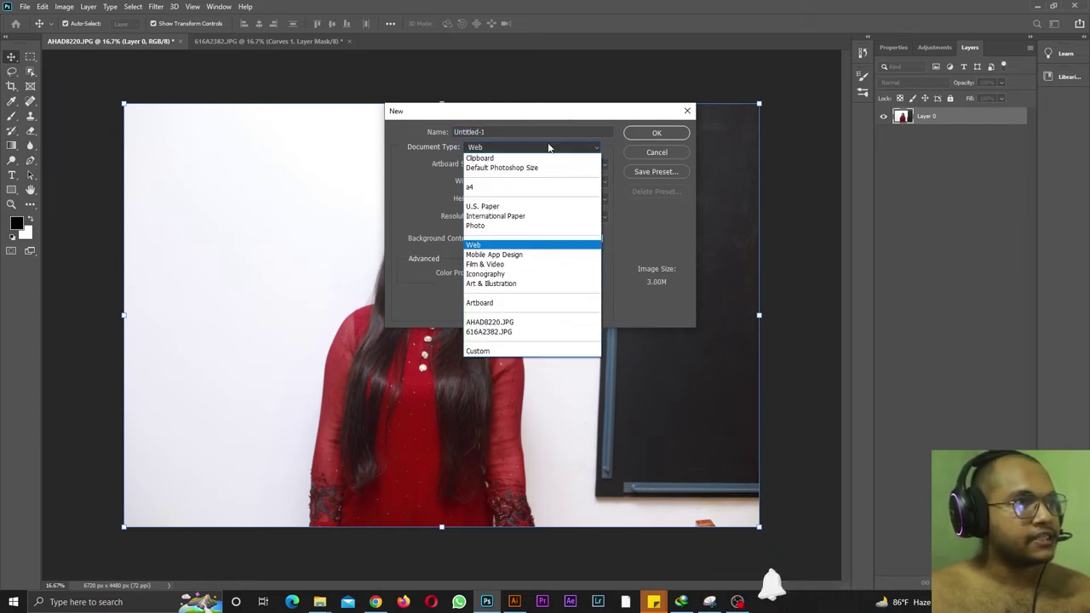
{"action": "left_click", "coordinate": [514, 255]}
{"action": "left_click", "coordinate": [522, 148]}
{"action": "left_click", "coordinate": [522, 148]}
{"action": "left_click", "coordinate": [544, 164]}
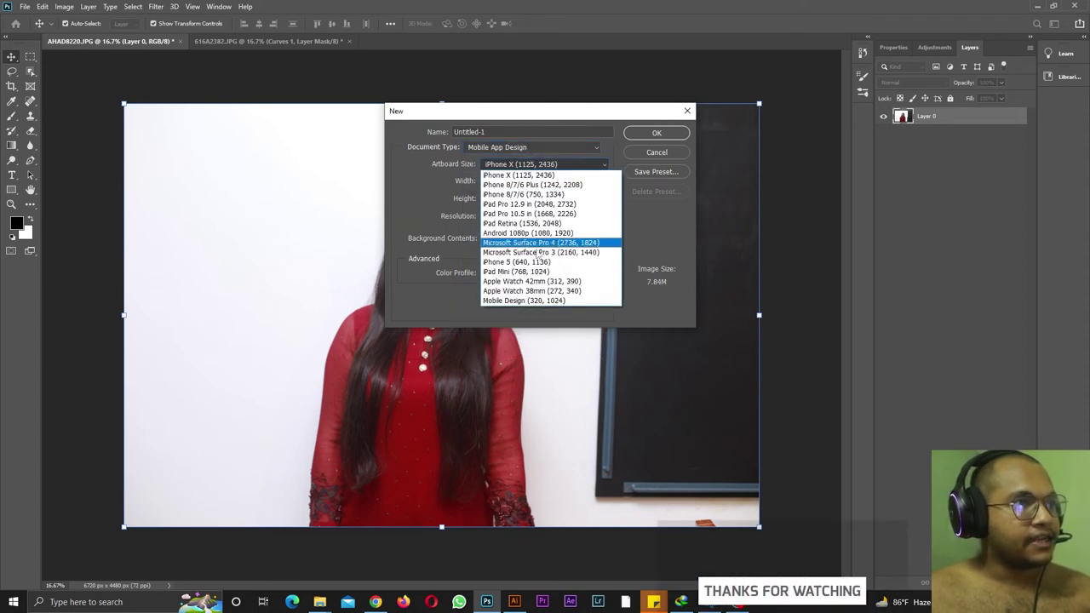
{"action": "left_click", "coordinate": [537, 141]}
{"action": "left_click", "coordinate": [537, 148]}
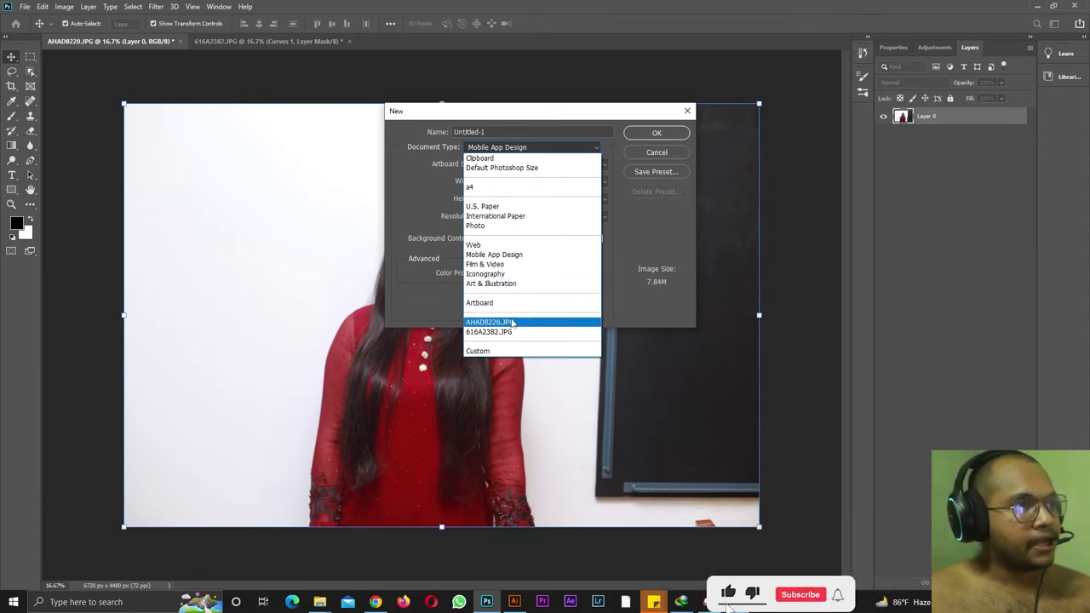
Create a new document of type a4, 210 x 297 millimeters at 300 pixels/inch, named TEST AUTO SELECT LAYER.
{"action": "left_click", "coordinate": [494, 187]}
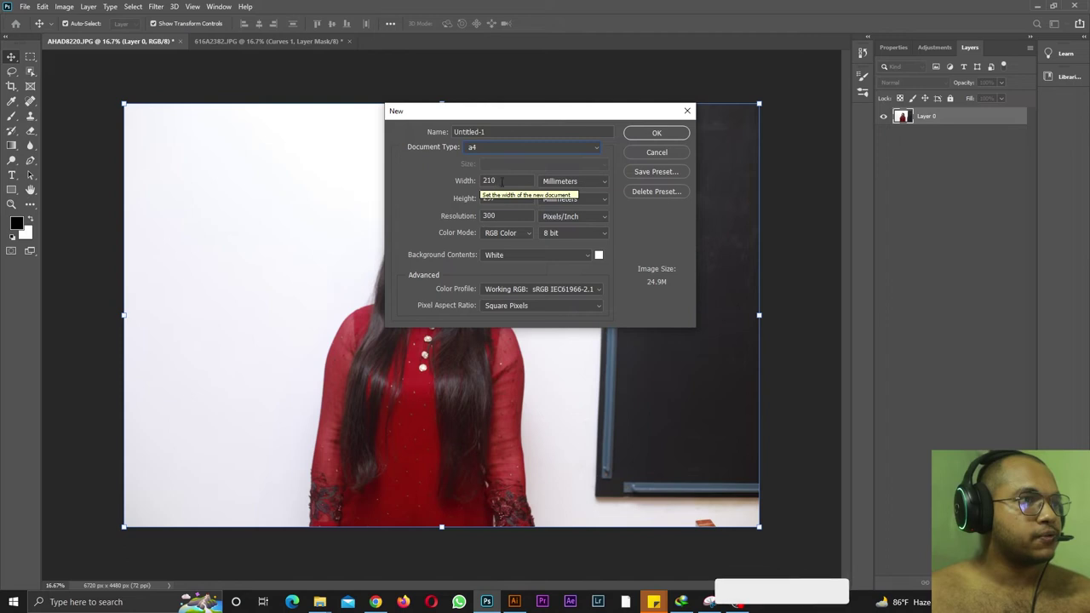
{"action": "left_click", "coordinate": [562, 180]}
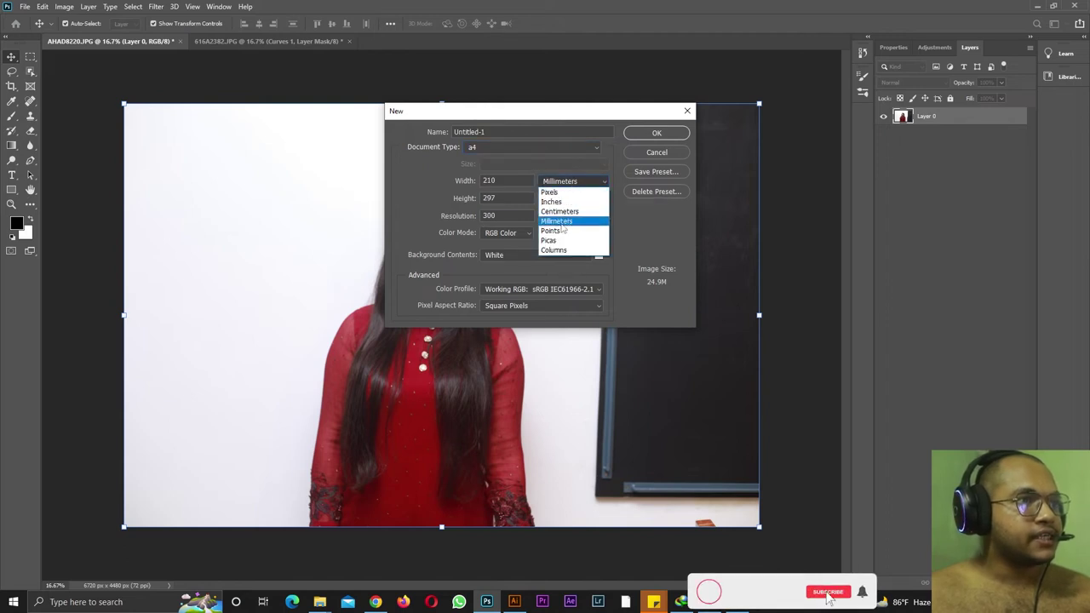
{"action": "left_click", "coordinate": [585, 184]}
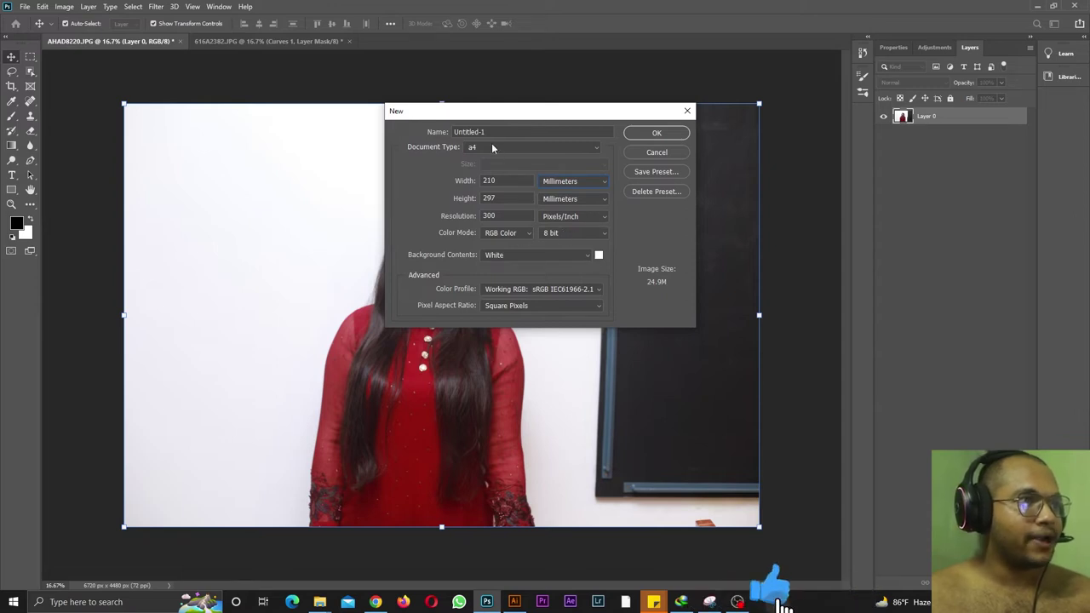
{"action": "double_click", "coordinate": [465, 133]}
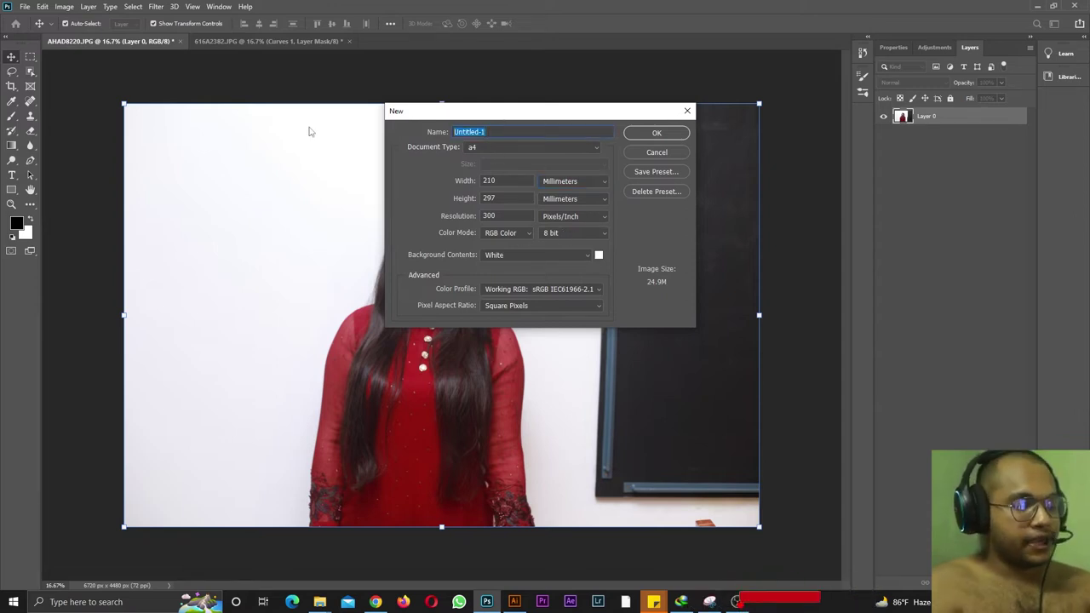
{"action": "type", "text": "TEST "}
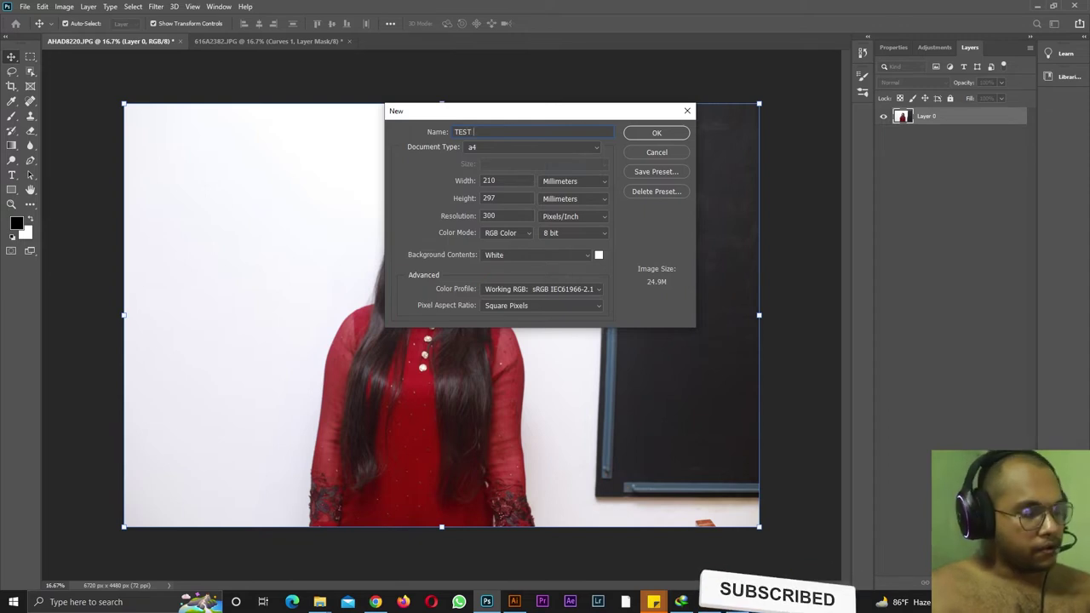
{"action": "type", "text": "AUTO SELECT LAYER"}
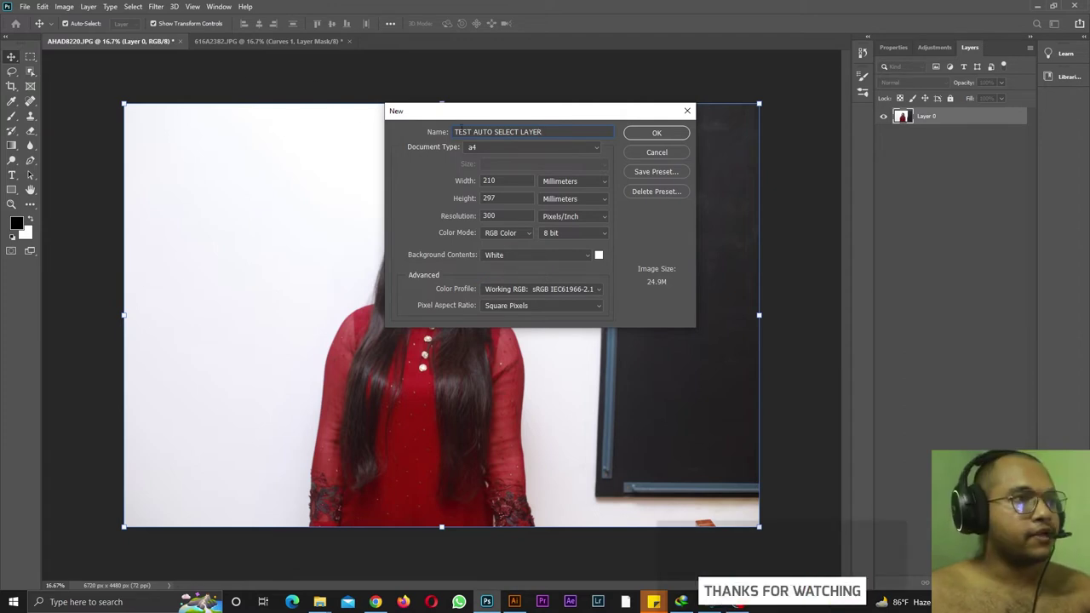
{"action": "left_click", "coordinate": [656, 134]}
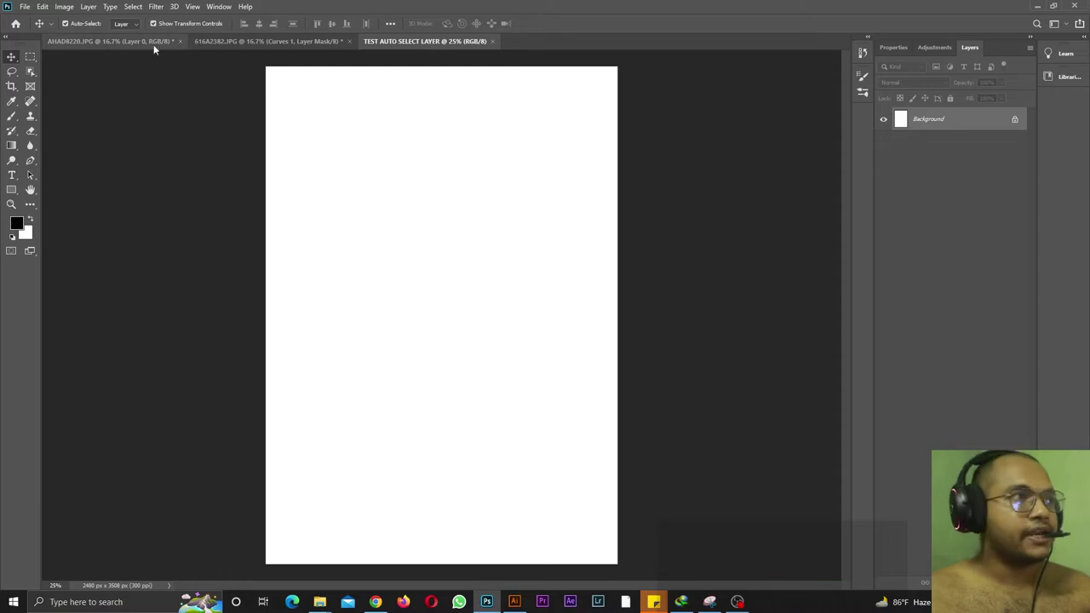
Check the AHAD8220.JPG document, then paste the copied portrait into the TEST AUTO SELECT LAYER document.
{"action": "left_click", "coordinate": [95, 42]}
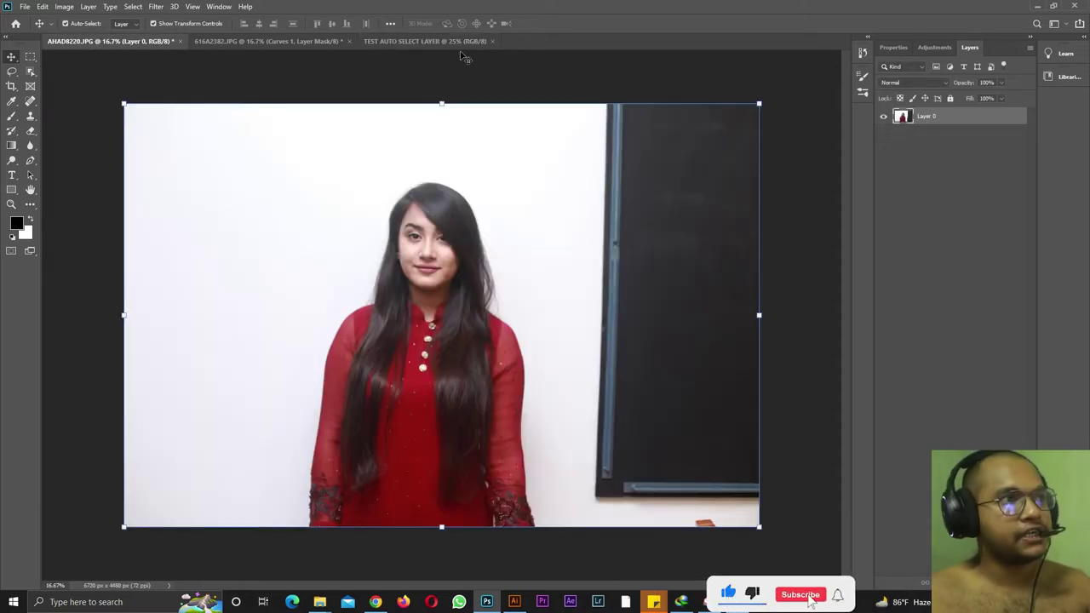
{"action": "left_click", "coordinate": [411, 42]}
{"action": "key", "text": "ctrl+v"}
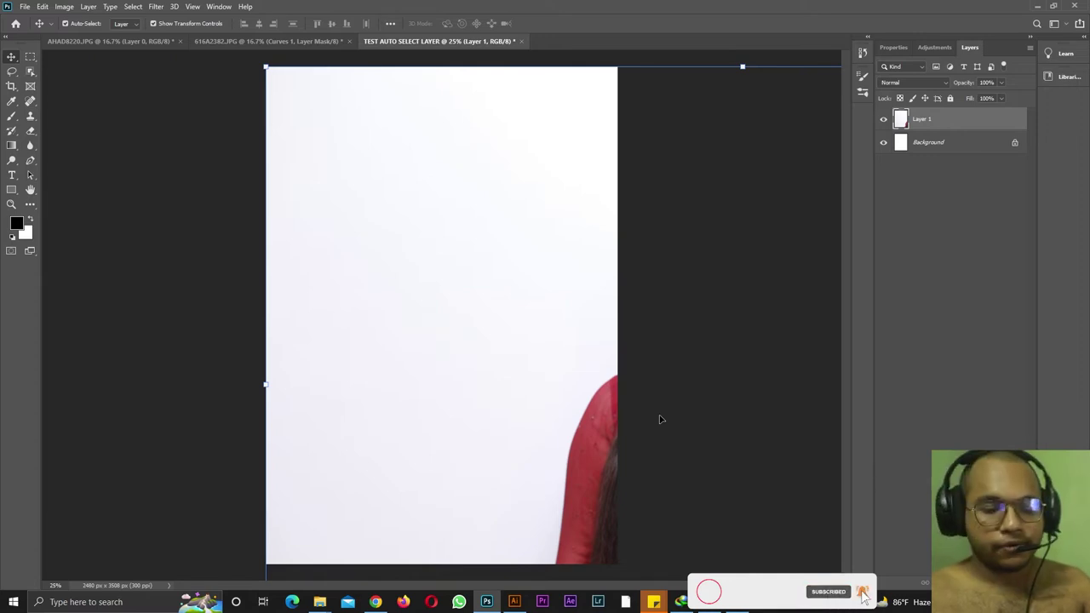
Scale the pasted portrait proportionally down to about 10.70%, keeping it in the page's upper-left corner.
{"action": "key", "text": "ctrl+minus"}
{"action": "key", "text": "ctrl+minus"}
{"action": "key", "text": "ctrl+minus"}
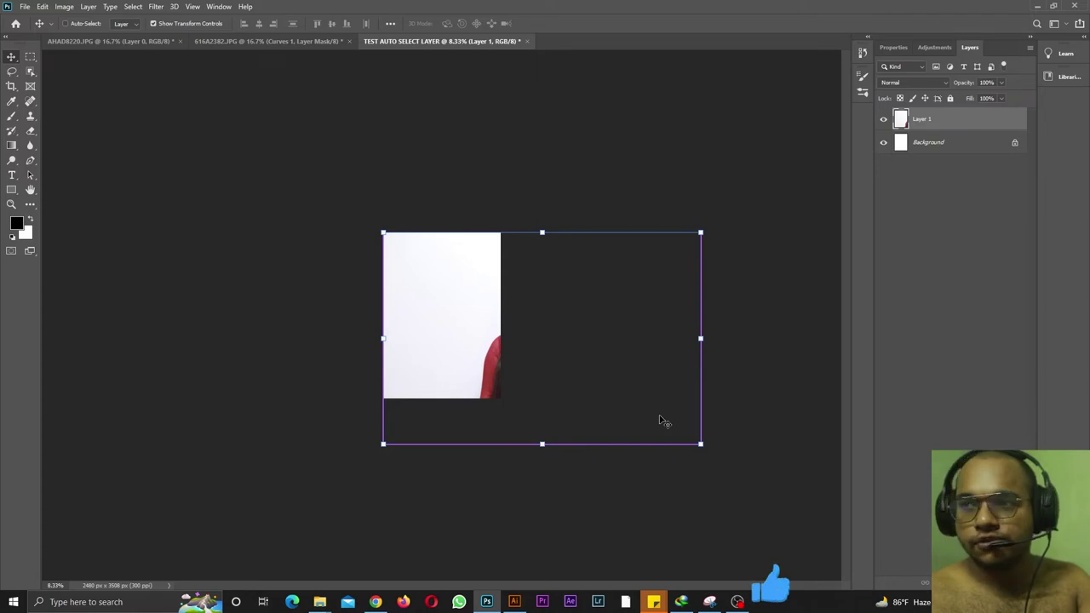
{"action": "left_click_drag", "start_coordinate": [700, 444], "coordinate": [401, 274]}
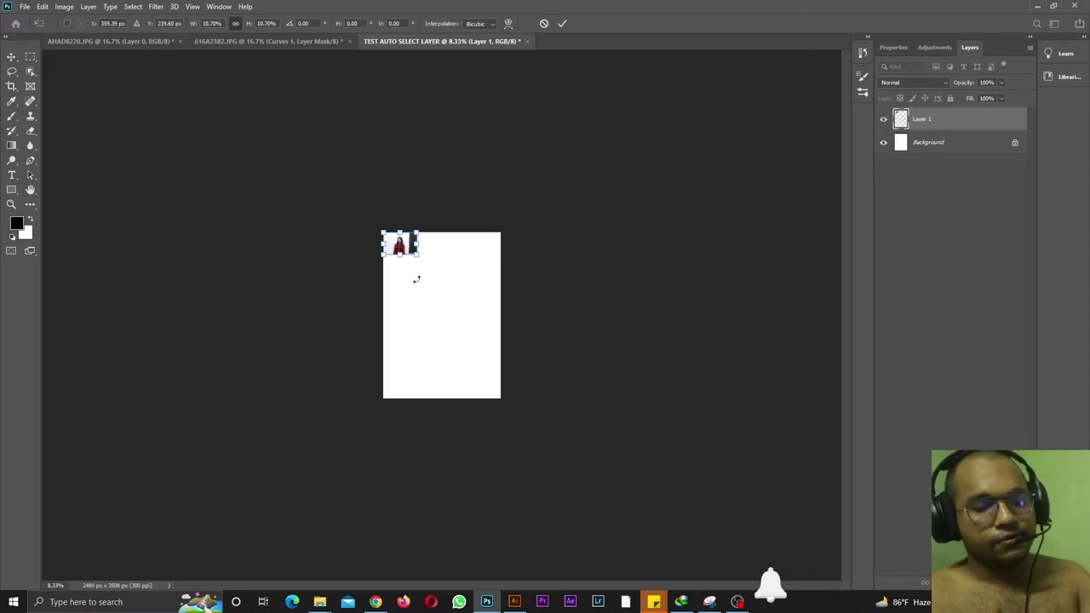
{"action": "key", "text": "ctrl+plus"}
{"action": "key", "text": "ctrl+plus"}
{"action": "key", "text": "ctrl+plus"}
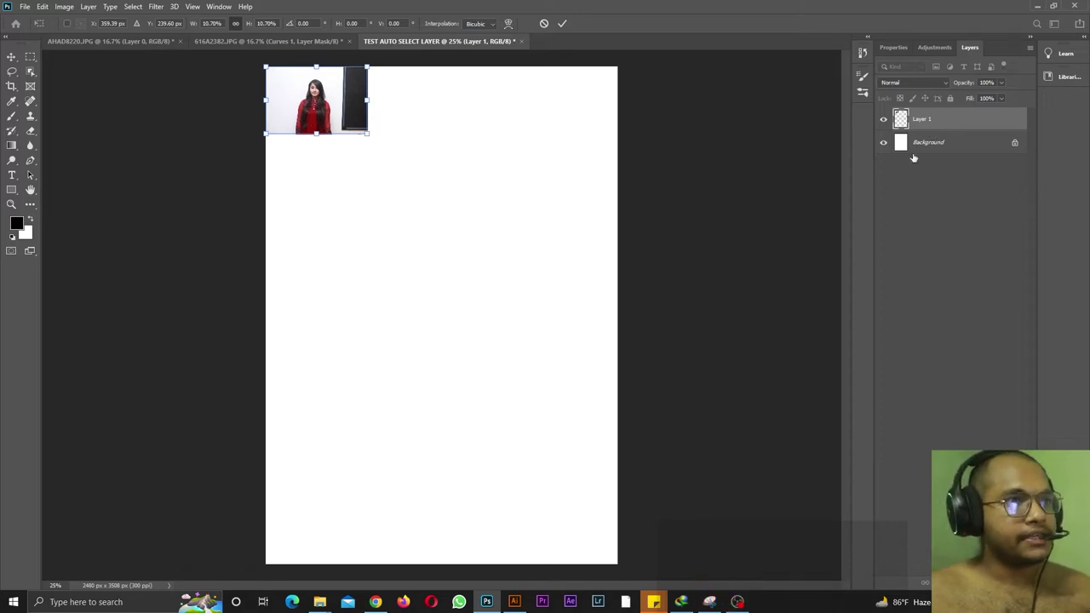
{"action": "key", "text": "Return"}
Duplicate the small portrait on Layer 1 into a grid of two columns and four rows.
{"action": "left_click", "coordinate": [941, 136]}
{"action": "left_click", "coordinate": [932, 123]}
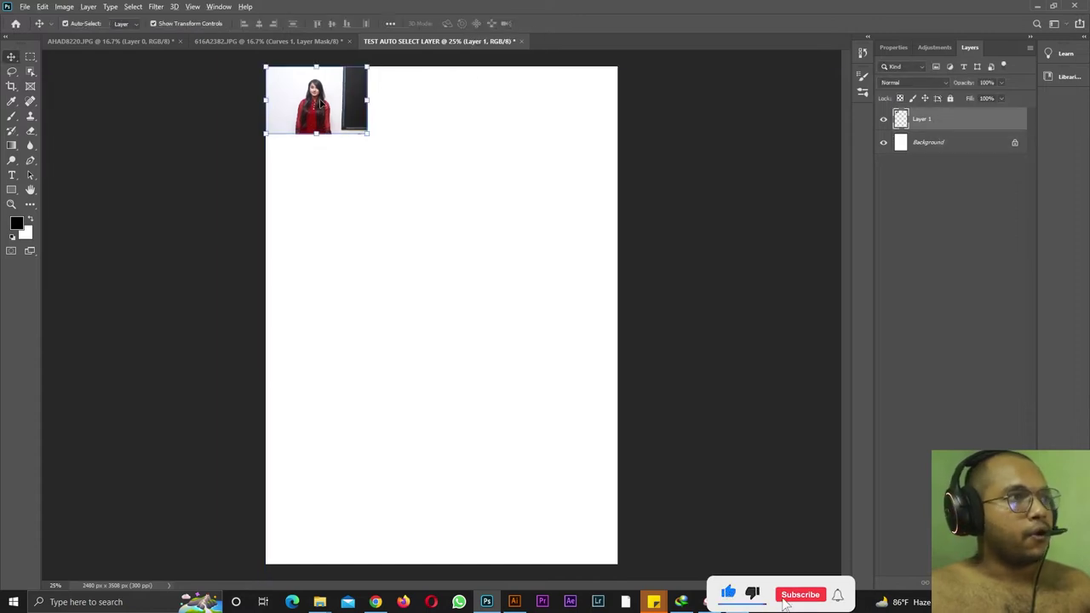
{"action": "left_click_drag", "start_coordinate": [309, 101], "coordinate": [416, 103], "text": "alt"}
{"action": "left_click_drag", "start_coordinate": [465, 211], "coordinate": [311, 185]}
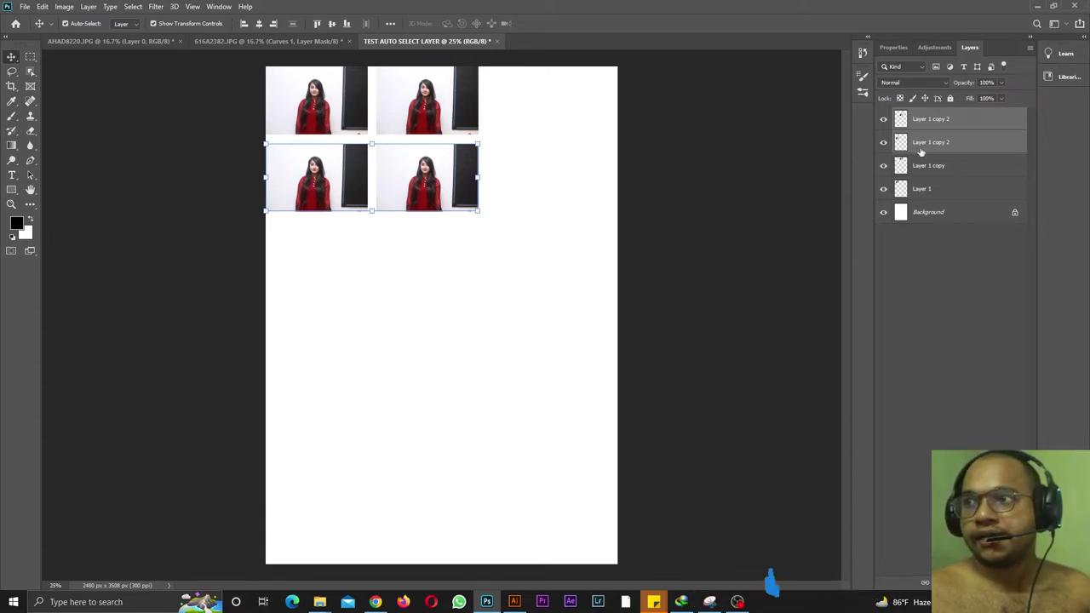
{"action": "left_click_drag", "start_coordinate": [510, 259], "coordinate": [334, 253]}
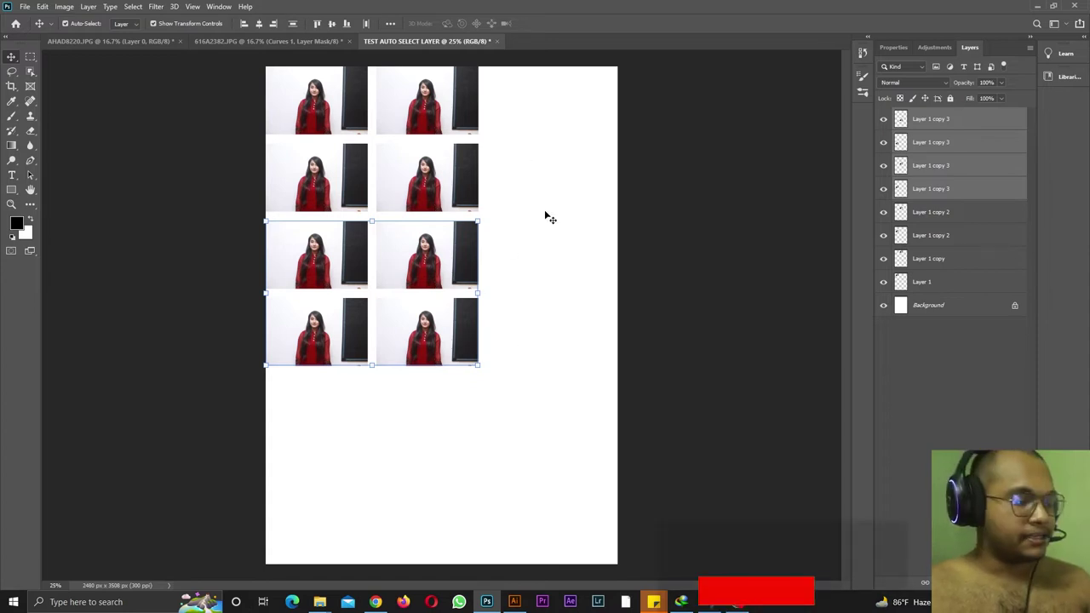
Move the second-column portraits of the first three rows one by one toward the page's right edge, and turn off Auto-Select.
{"action": "left_click", "coordinate": [65, 24]}
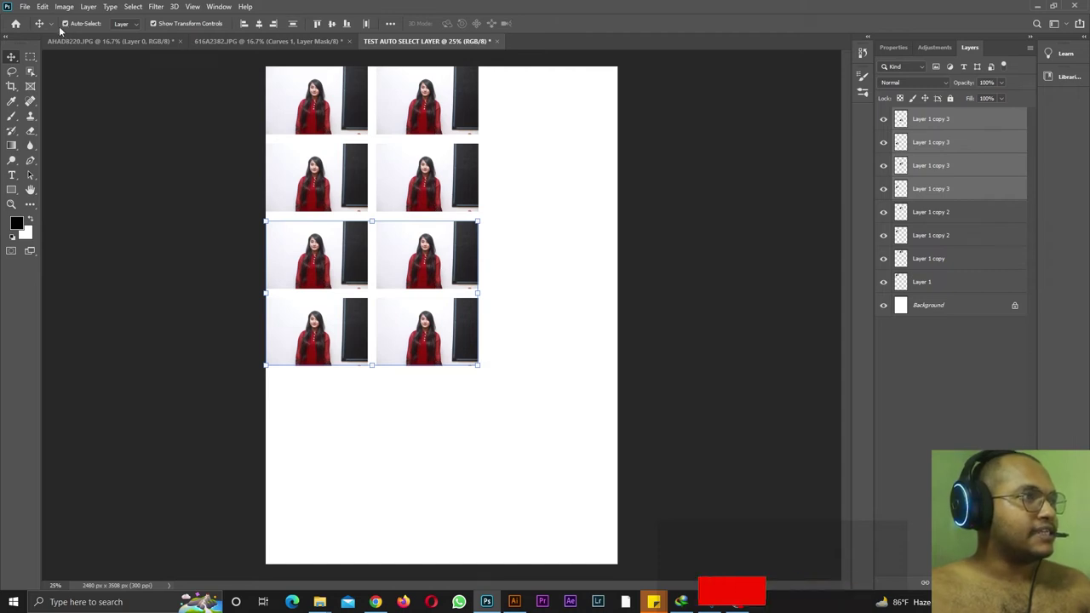
{"action": "left_click_drag", "start_coordinate": [397, 124], "coordinate": [516, 125]}
{"action": "left_click_drag", "start_coordinate": [400, 179], "coordinate": [529, 179]}
{"action": "left_click_drag", "start_coordinate": [466, 257], "coordinate": [586, 265]}
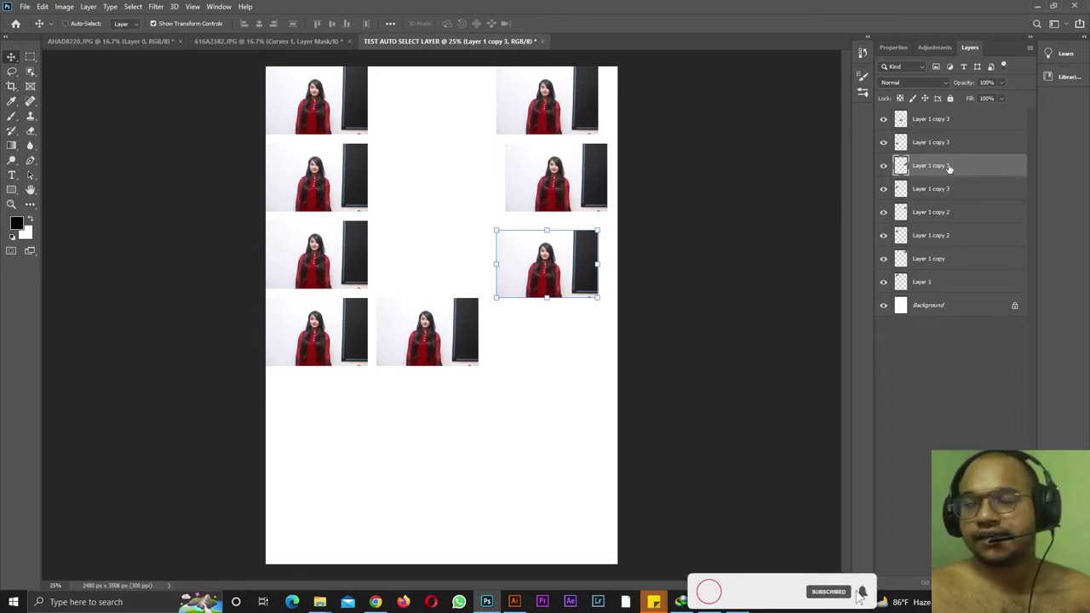
With Auto-Select off, shift the third-row right portrait left, then select the layer second from the top and shift it left.
{"action": "left_click_drag", "start_coordinate": [406, 126], "coordinate": [238, 103]}
{"action": "mouse_move", "coordinate": [552, 94]}
{"action": "left_mouse_down"}
{"action": "mouse_move", "coordinate": [441, 90]}
{"action": "mouse_move", "coordinate": [552, 93]}
{"action": "left_mouse_up"}
{"action": "left_click_drag", "start_coordinate": [313, 153], "coordinate": [487, 158]}
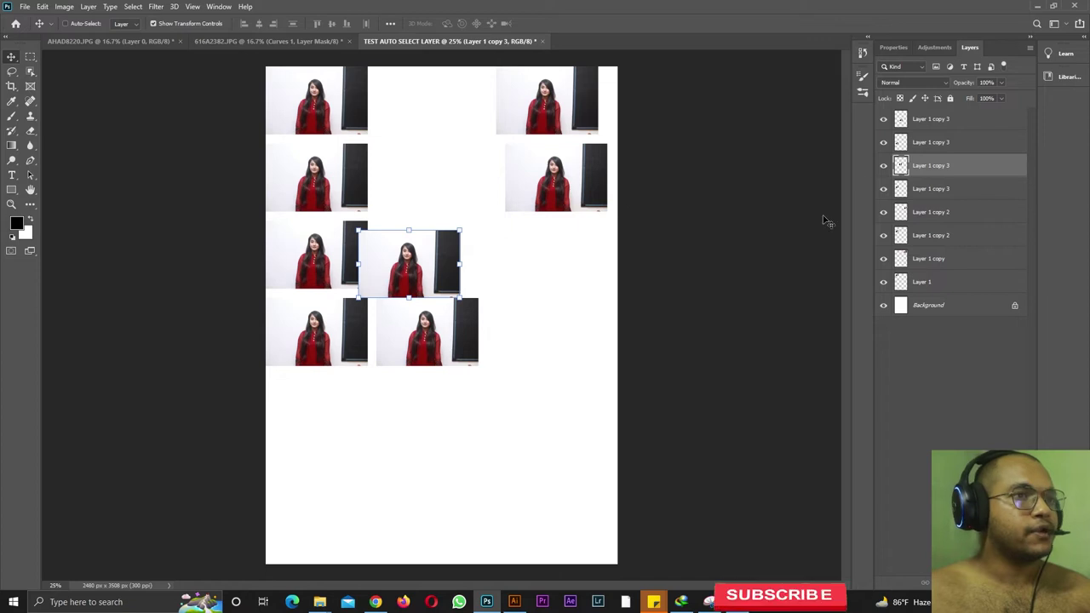
{"action": "left_click", "coordinate": [945, 143]}
{"action": "left_click_drag", "start_coordinate": [563, 86], "coordinate": [534, 95]}
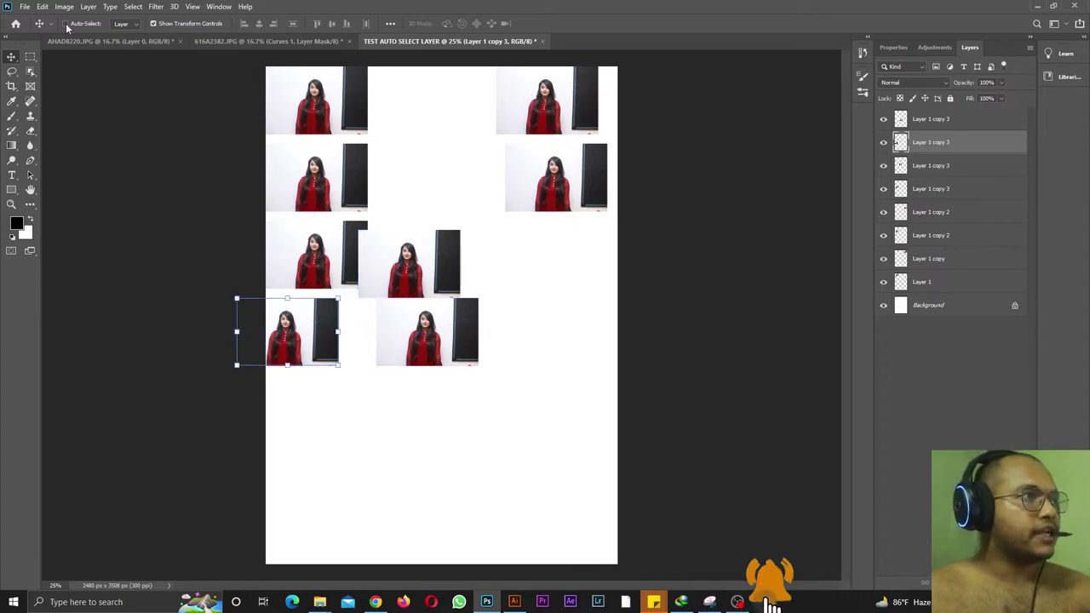
Turn Auto-Select back on and move the displaced portraits back into the two-column grid.
{"action": "left_click_drag", "start_coordinate": [298, 307], "coordinate": [319, 305]}
{"action": "left_click_drag", "start_coordinate": [561, 89], "coordinate": [446, 90]}
{"action": "left_click_drag", "start_coordinate": [565, 163], "coordinate": [438, 166]}
{"action": "left_click_drag", "start_coordinate": [445, 237], "coordinate": [459, 239]}
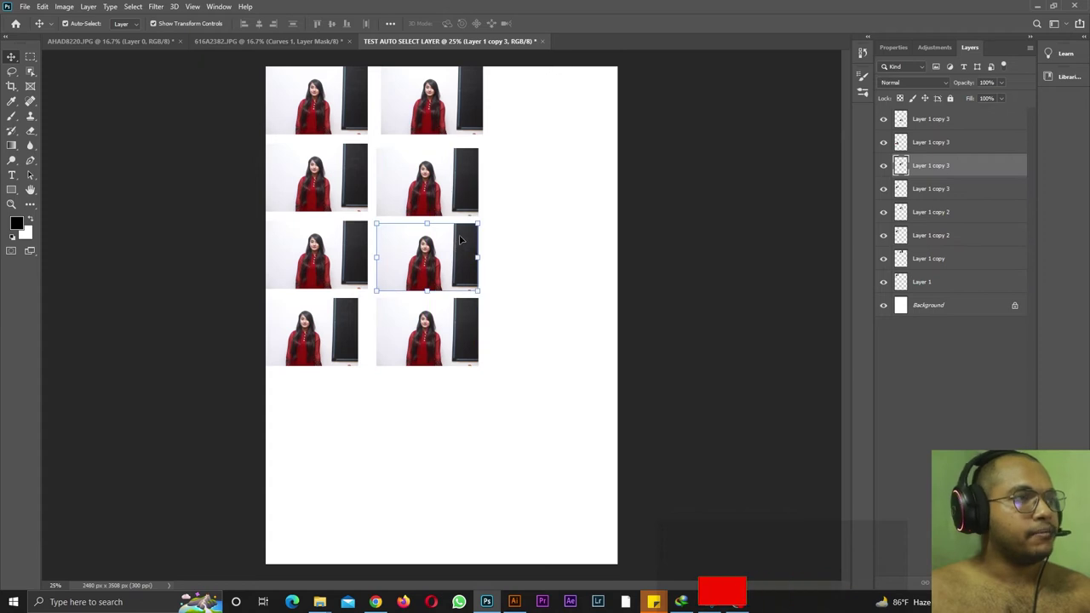
Set Auto-Select to Group and group all eight portrait layers under the name TEST AUTO SELECT GROUP.
{"action": "left_click", "coordinate": [128, 24]}
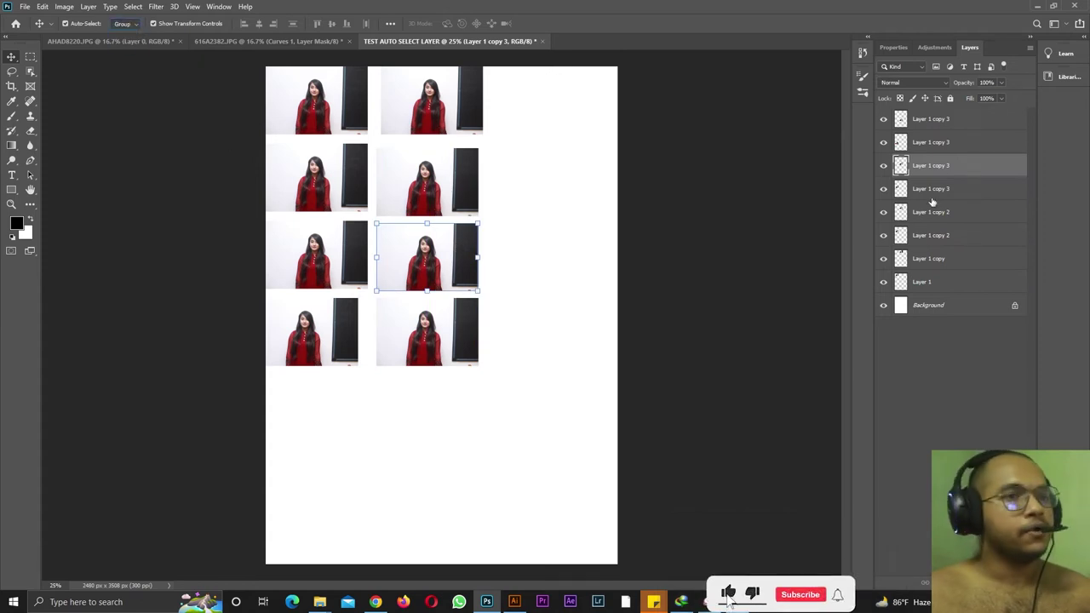
{"action": "left_click", "coordinate": [935, 120]}
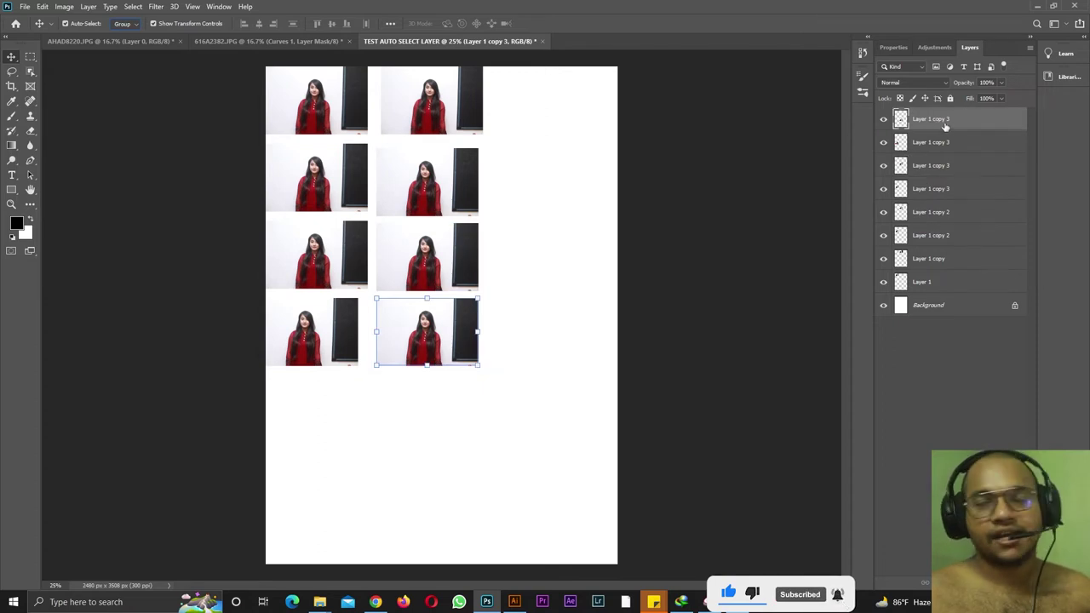
{"action": "left_click", "coordinate": [923, 283], "text": "shift"}
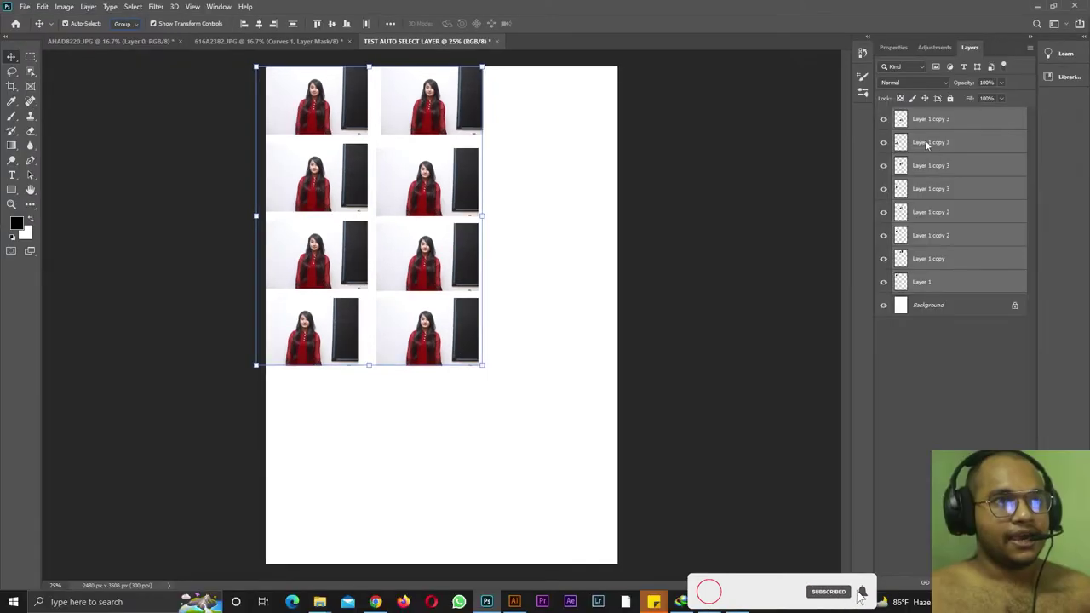
{"action": "right_click", "coordinate": [1073, 166]}
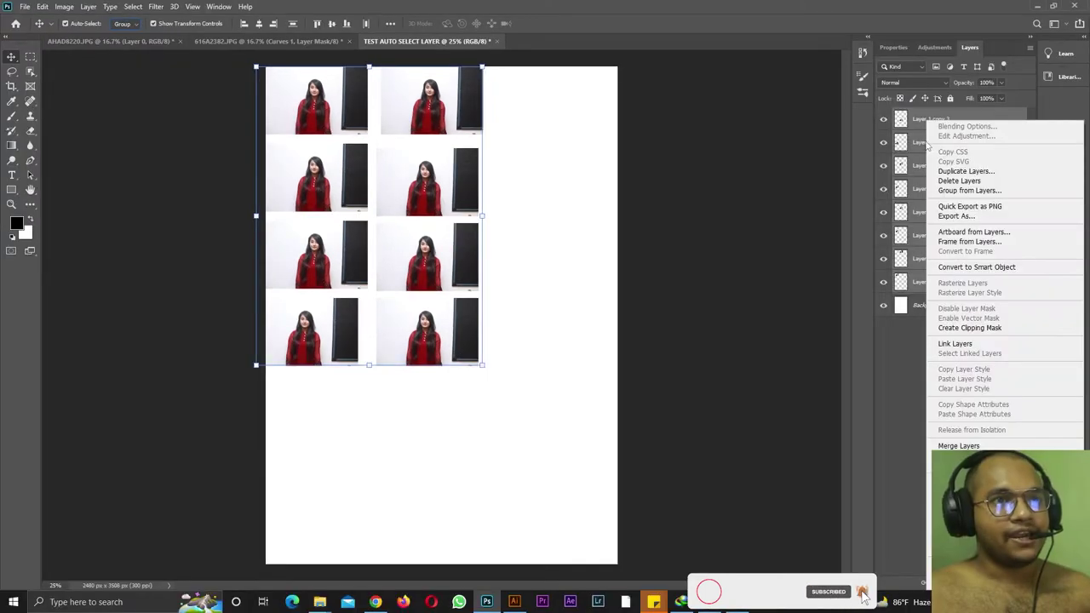
{"action": "left_click", "coordinate": [969, 191]}
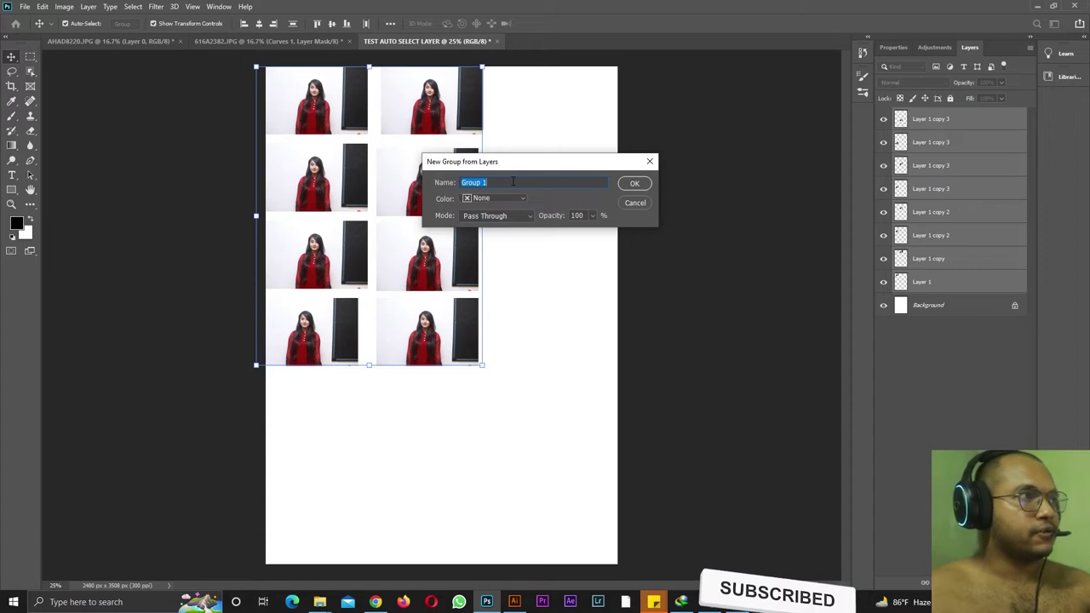
{"action": "key", "text": "BackSpace"}
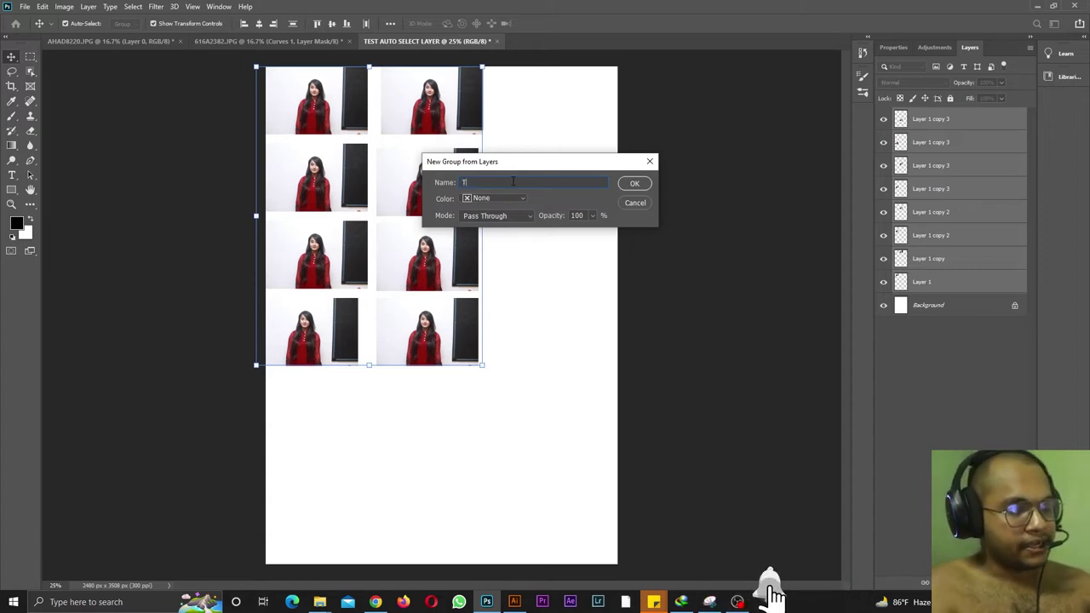
{"action": "type", "text": "TEST AUTO SELECT GROUP"}
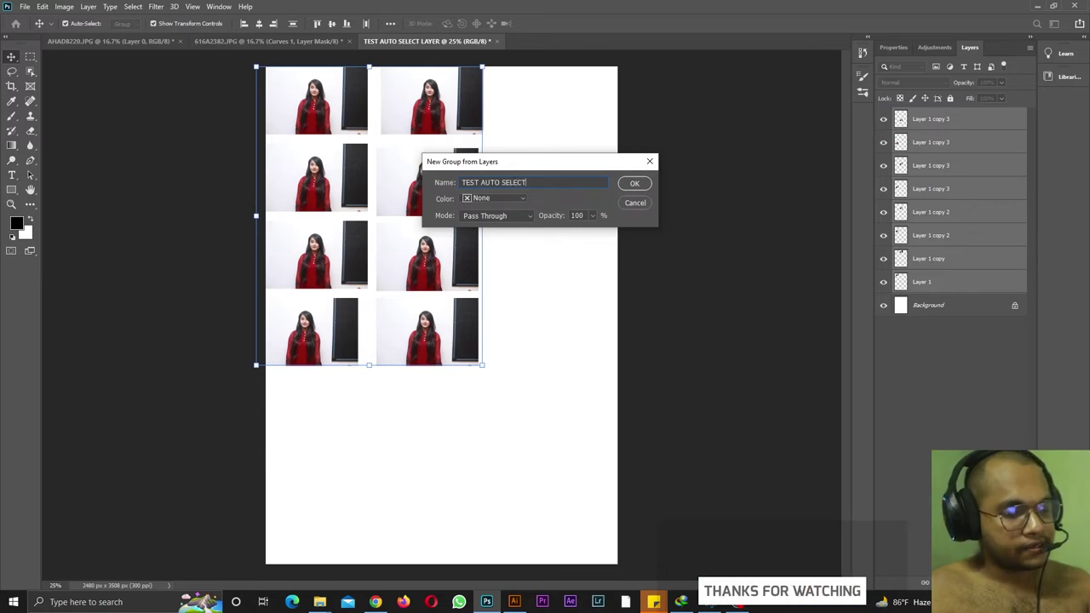
{"action": "left_click", "coordinate": [635, 184]}
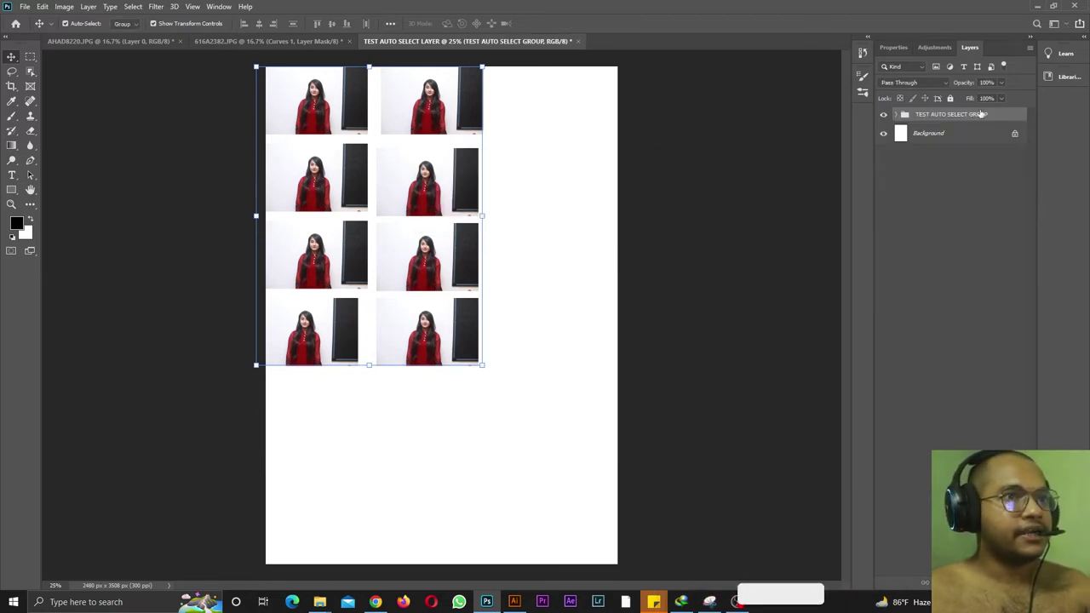
Move the portrait group slightly down and right, then set Auto-Select to Layer and shift five upper-row portraits individually to the right.
{"action": "left_click_drag", "start_coordinate": [381, 174], "coordinate": [410, 194]}
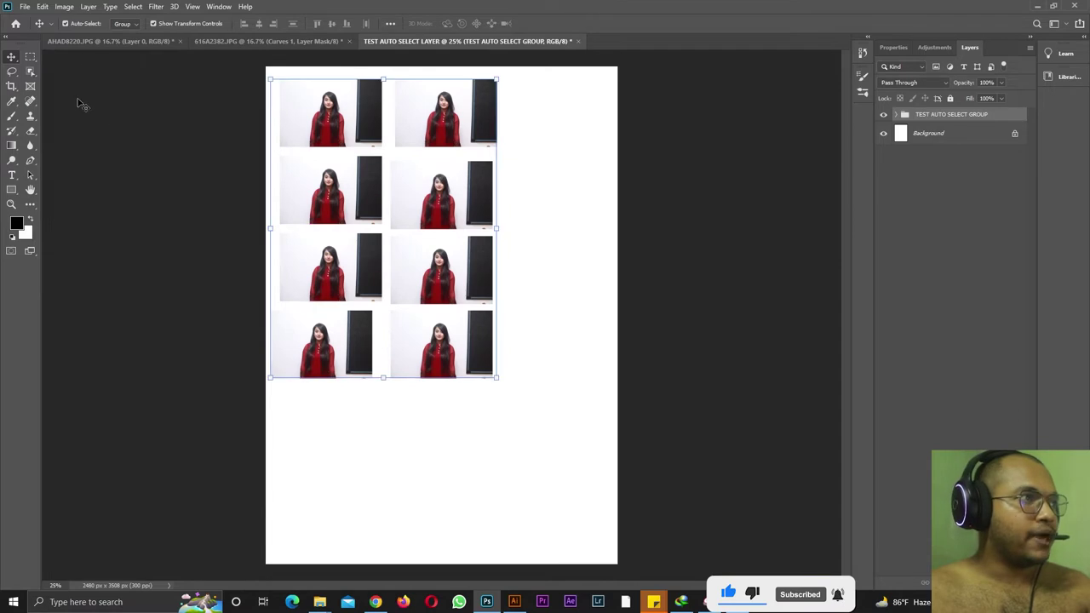
{"action": "left_click", "coordinate": [123, 23]}
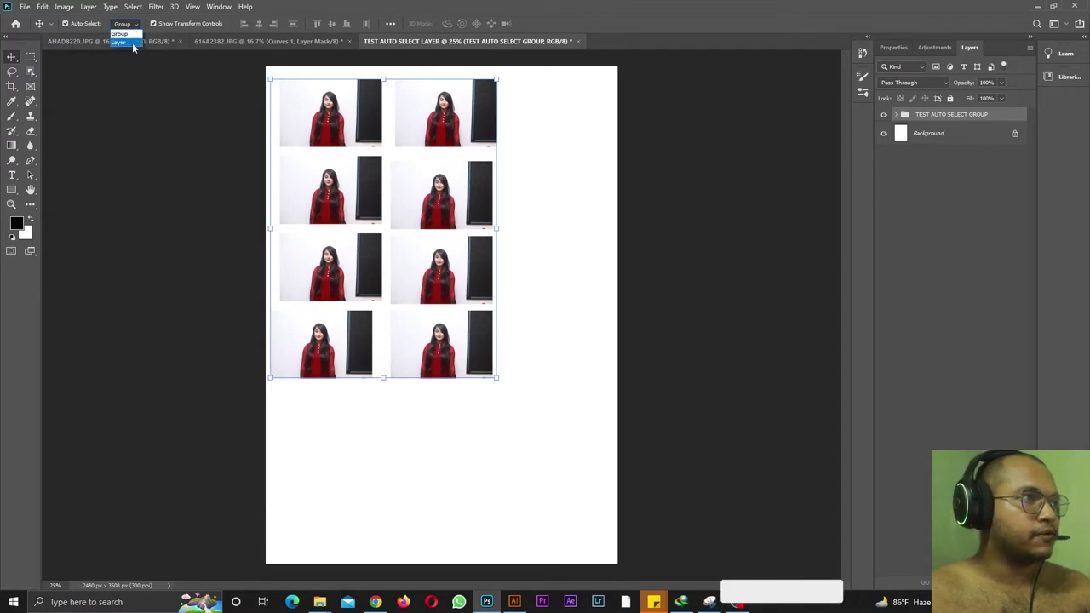
{"action": "left_click", "coordinate": [121, 38]}
{"action": "left_click_drag", "start_coordinate": [436, 117], "coordinate": [569, 116]}
{"action": "left_click_drag", "start_coordinate": [499, 206], "coordinate": [610, 206]}
{"action": "left_click_drag", "start_coordinate": [441, 270], "coordinate": [553, 269]}
{"action": "left_click_drag", "start_coordinate": [304, 188], "coordinate": [378, 179]}
{"action": "left_click_drag", "start_coordinate": [287, 113], "coordinate": [362, 115]}
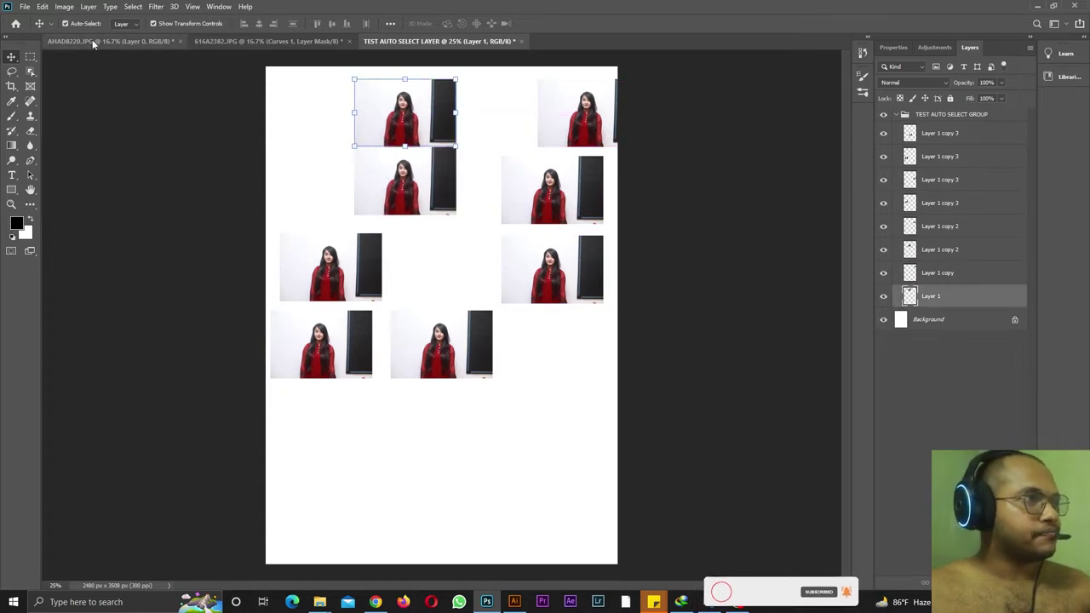
With the Artboard Tool, draw a custom artboard about 2325 x 3508 px to the right of the existing page.
{"action": "right_click", "coordinate": [10, 58]}
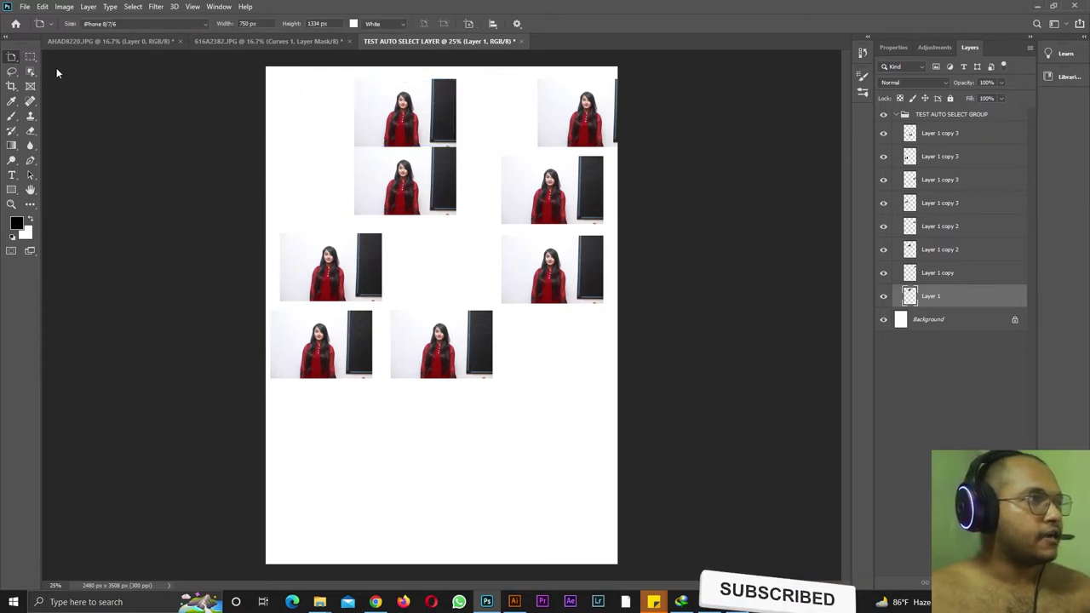
{"action": "key", "text": "ctrl+minus"}
{"action": "left_click", "coordinate": [56, 67]}
{"action": "left_click_drag", "start_coordinate": [546, 195], "coordinate": [706, 441]}
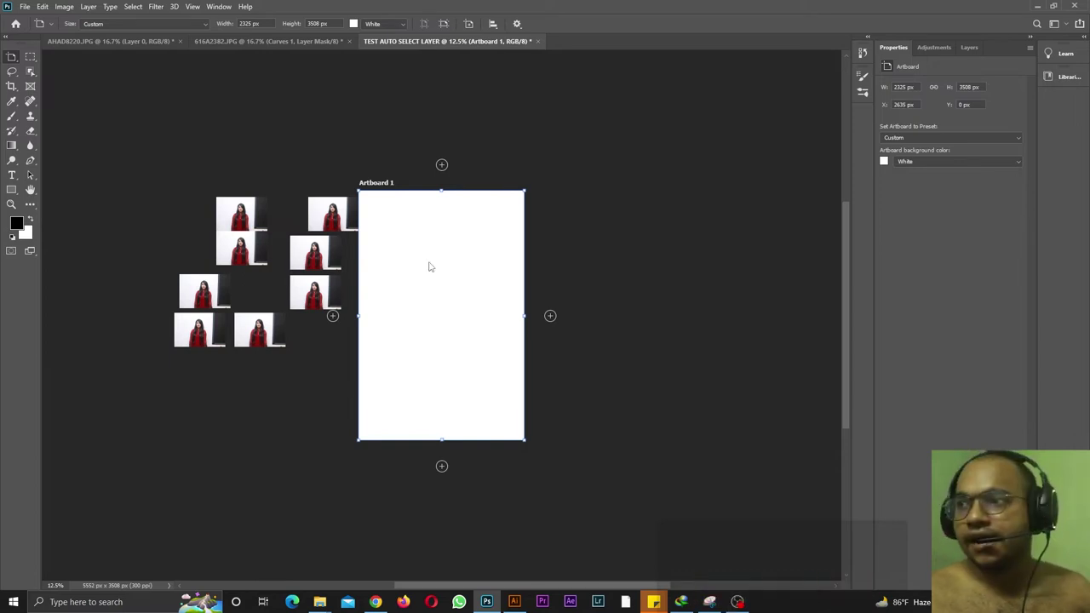
Add three more artboards of the same size to form a two-by-two grid, and collapse TEST AUTO SELECT GROUP in the layer list.
{"action": "left_click", "coordinate": [550, 317]}
{"action": "left_click", "coordinate": [442, 466]}
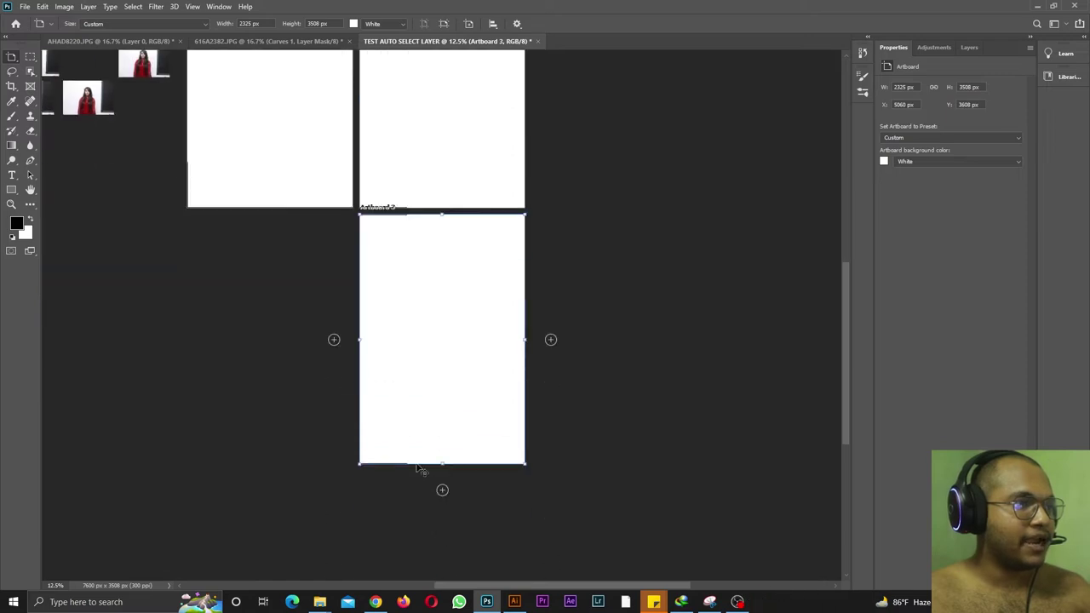
{"action": "left_click", "coordinate": [333, 317]}
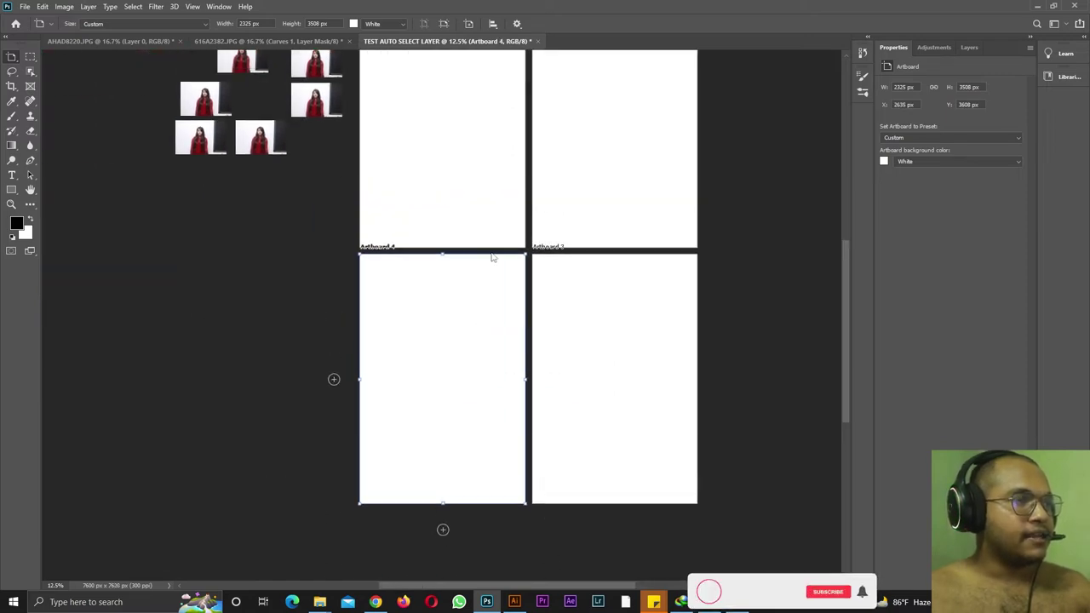
{"action": "left_click", "coordinate": [967, 49]}
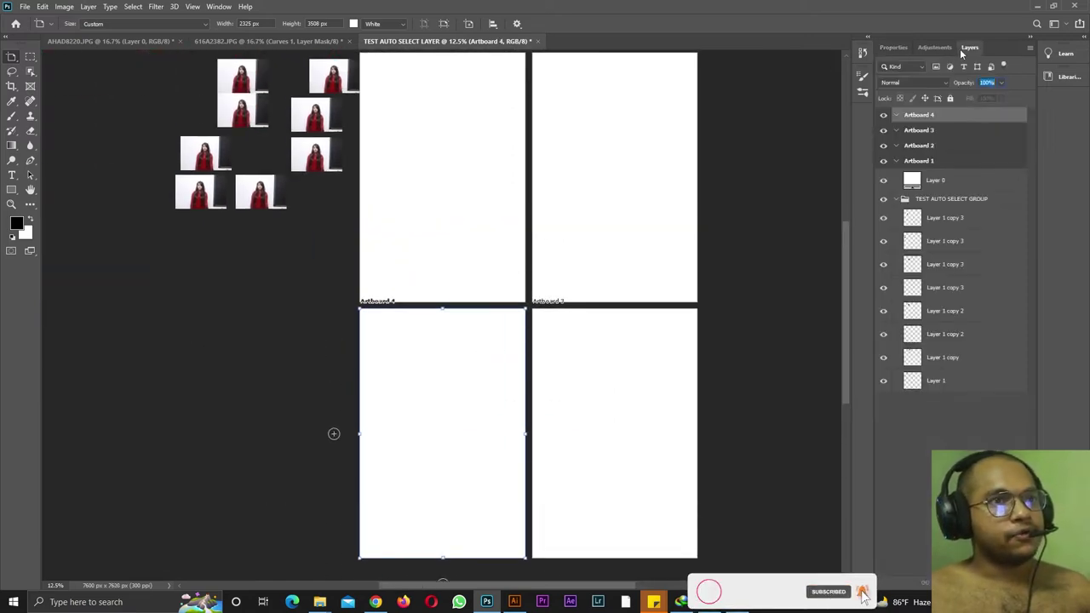
{"action": "left_click", "coordinate": [895, 200]}
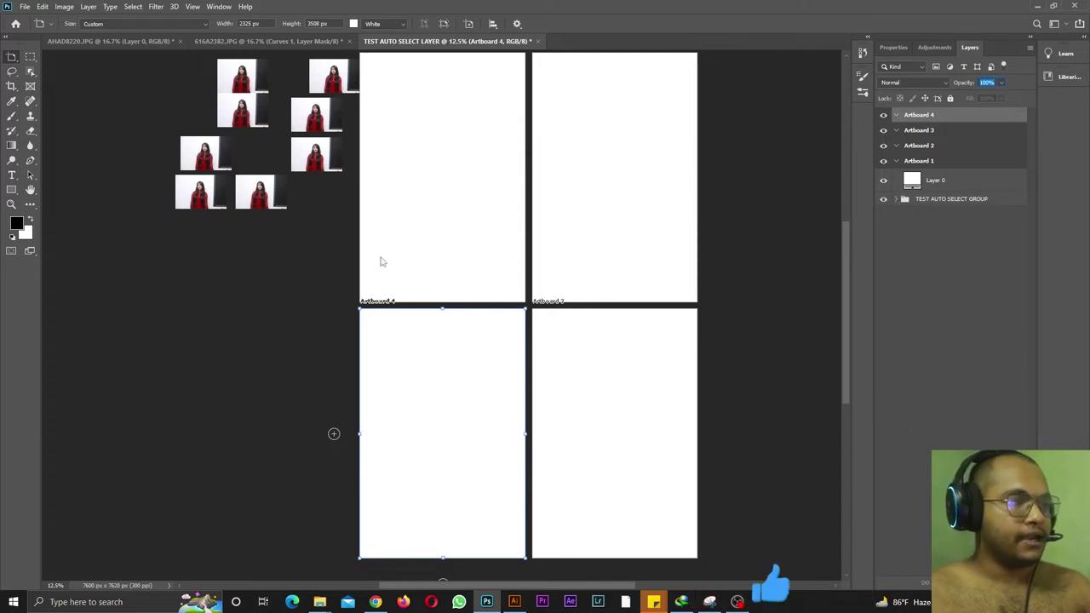
Place 616A2382.JPG from the photoshop tutorial files folder onto Artboard 4.
{"action": "scroll", "coordinate": [380, 261], "scroll_direction": "down", "scroll_amount": 1}
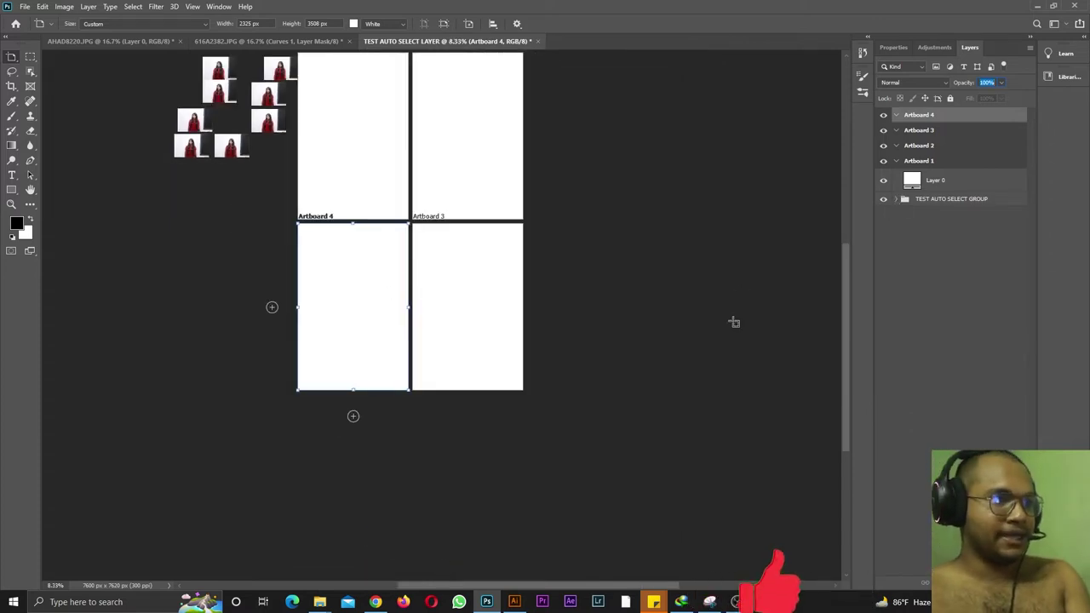
{"action": "left_click_drag", "start_coordinate": [848, 297], "coordinate": [843, 244]}
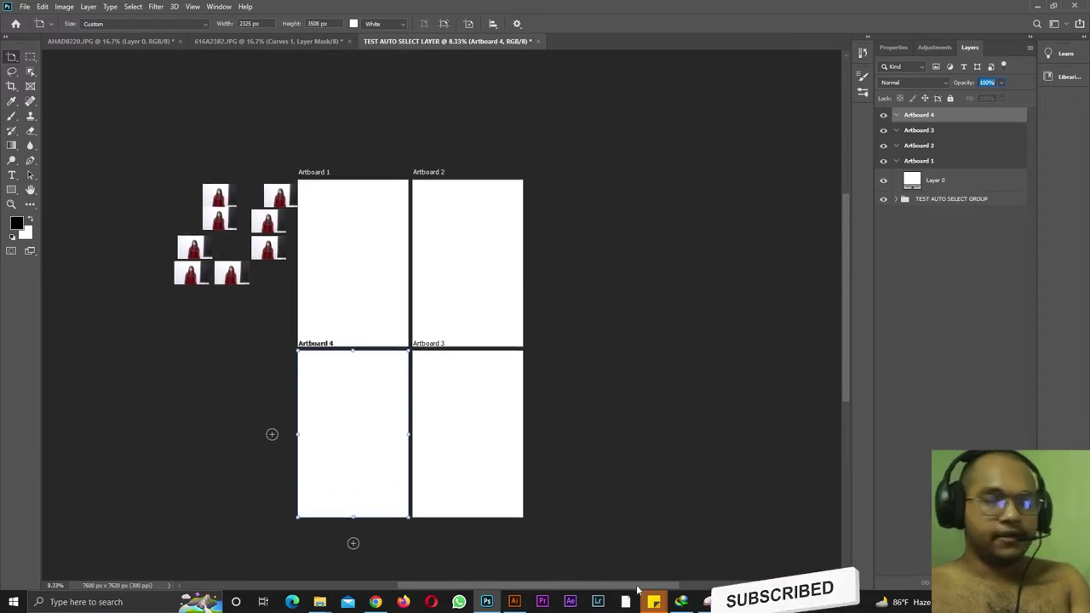
{"action": "left_click_drag", "start_coordinate": [637, 589], "coordinate": [601, 586]}
{"action": "mouse_move", "coordinate": [319, 602]}
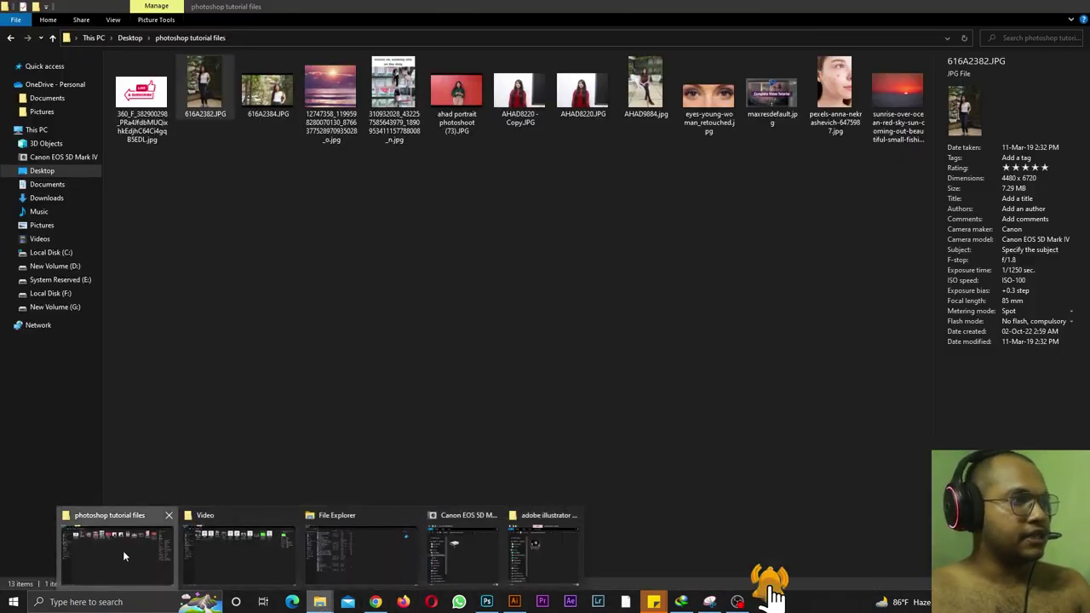
{"action": "left_click", "coordinate": [123, 550]}
{"action": "left_click_drag", "start_coordinate": [484, 12], "coordinate": [147, 114]}
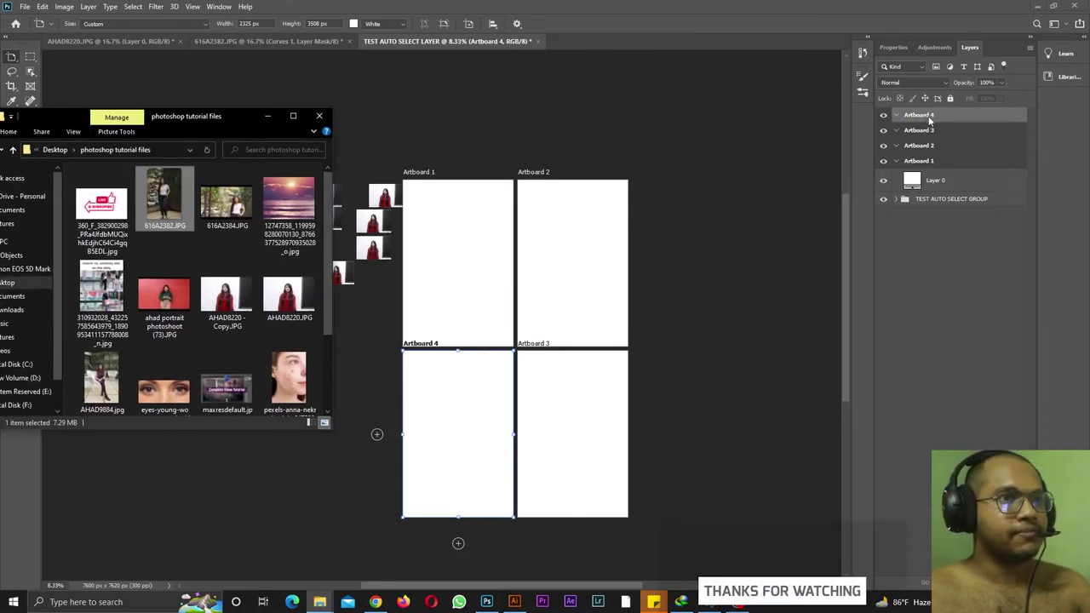
{"action": "left_click", "coordinate": [473, 247]}
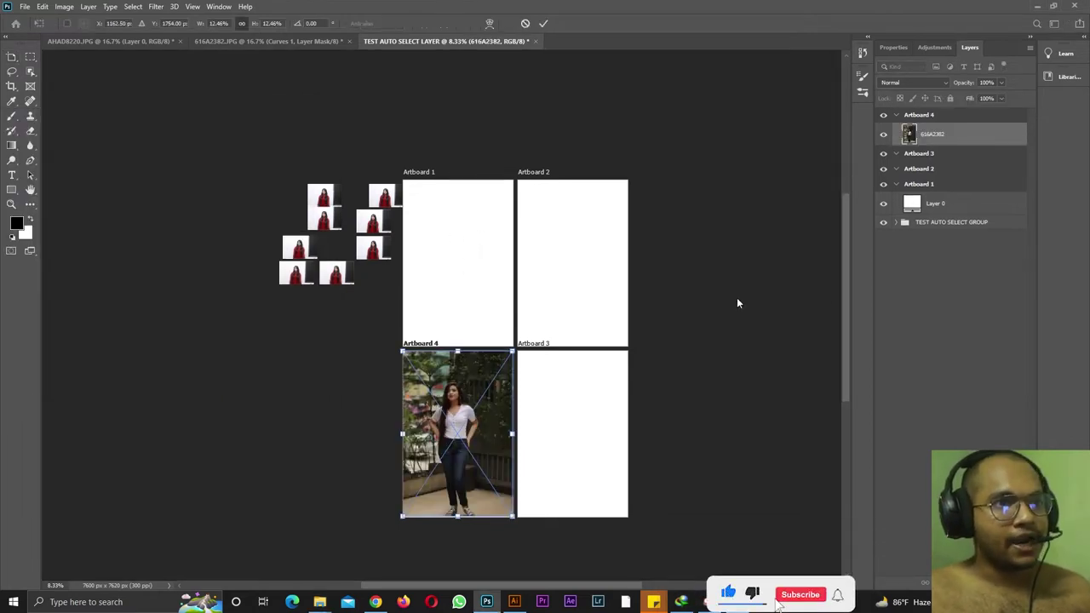
Select Artboard 3 and place AHAD9884.jpg from the photoshop tutorial files folder on it.
{"action": "left_click", "coordinate": [930, 154]}
{"action": "mouse_move", "coordinate": [319, 602]}
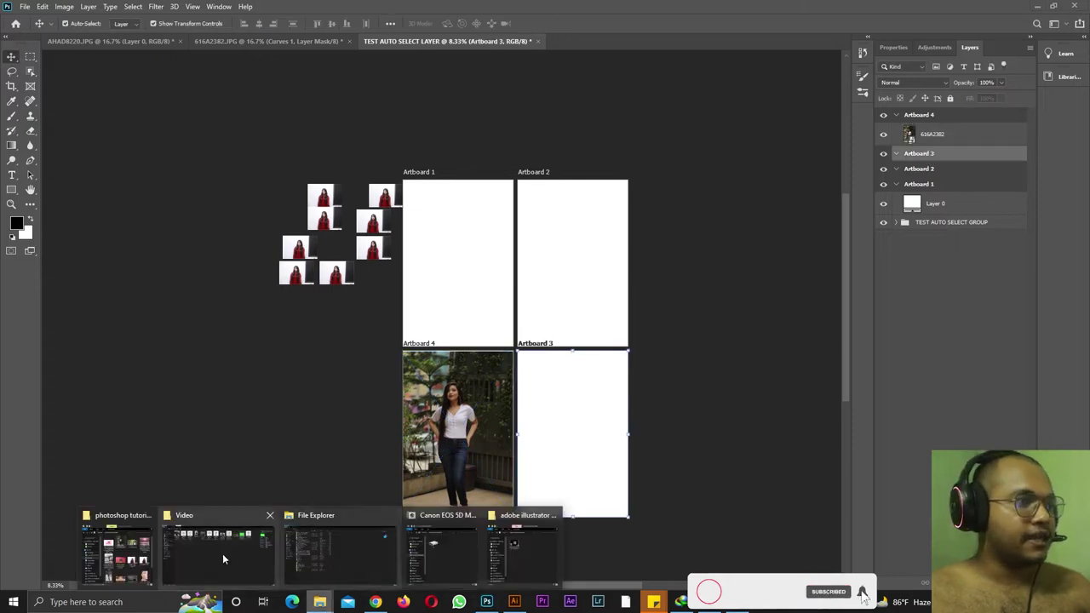
{"action": "left_click", "coordinate": [143, 562]}
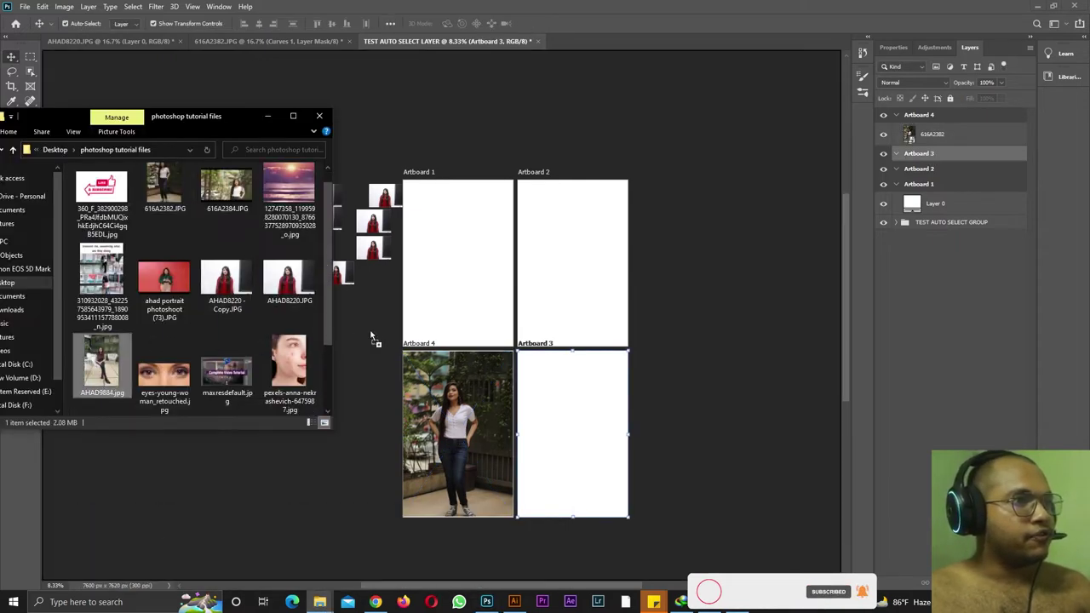
{"action": "left_click", "coordinate": [573, 270]}
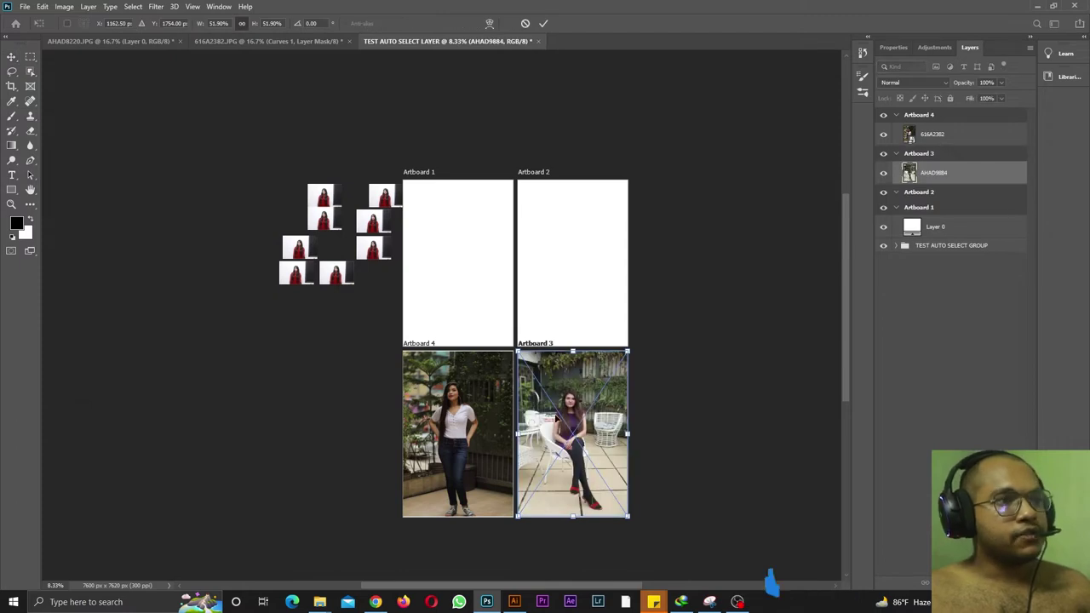
{"action": "left_click", "coordinate": [546, 23]}
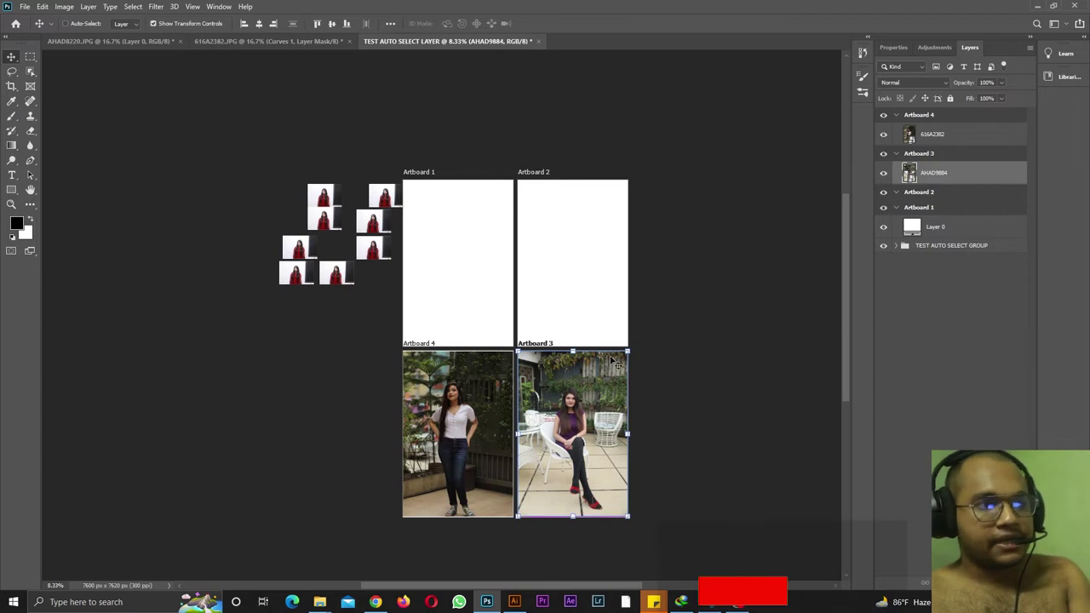
Look through the open photo documents, then close the TEST AUTO SELECT LAYER document without saving.
{"action": "key", "text": "ctrl+plus"}
{"action": "scroll", "coordinate": [611, 357], "scroll_direction": "down", "scroll_amount": 2}
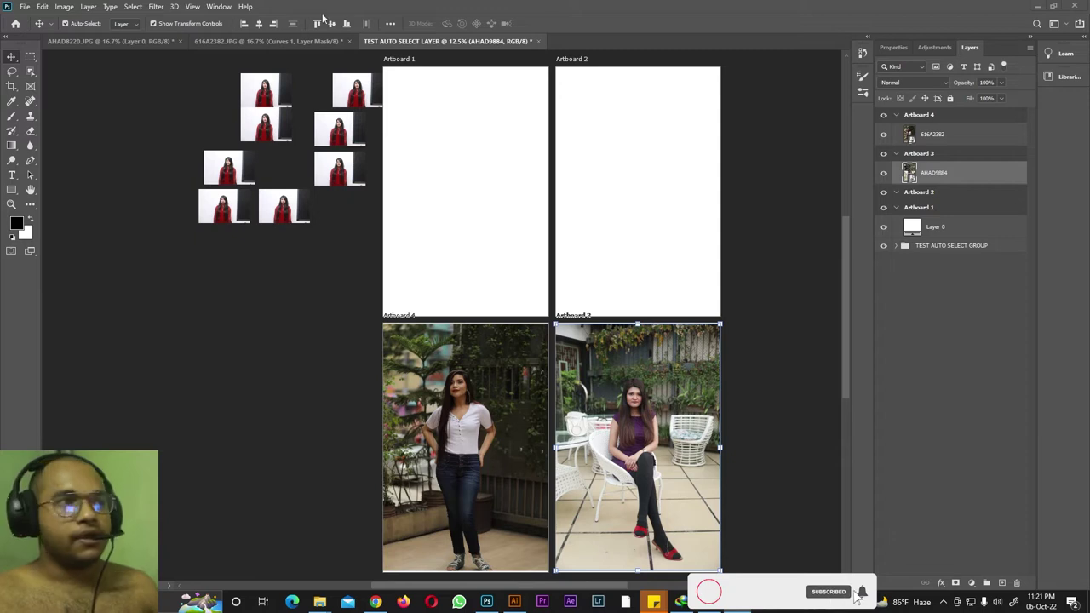
{"action": "left_click", "coordinate": [297, 44]}
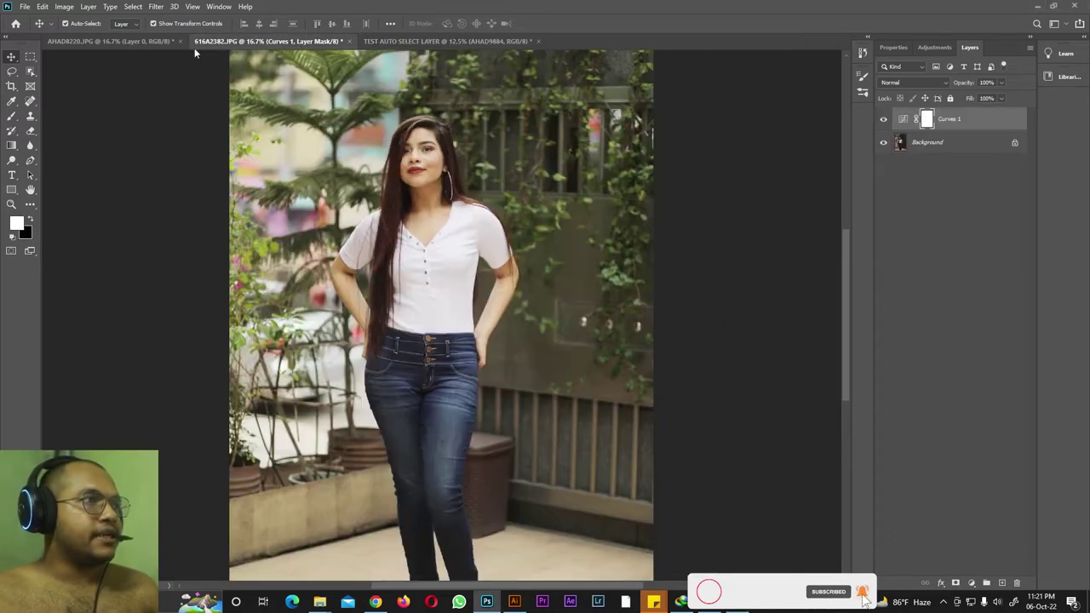
{"action": "left_click", "coordinate": [100, 43]}
{"action": "left_click", "coordinate": [414, 40]}
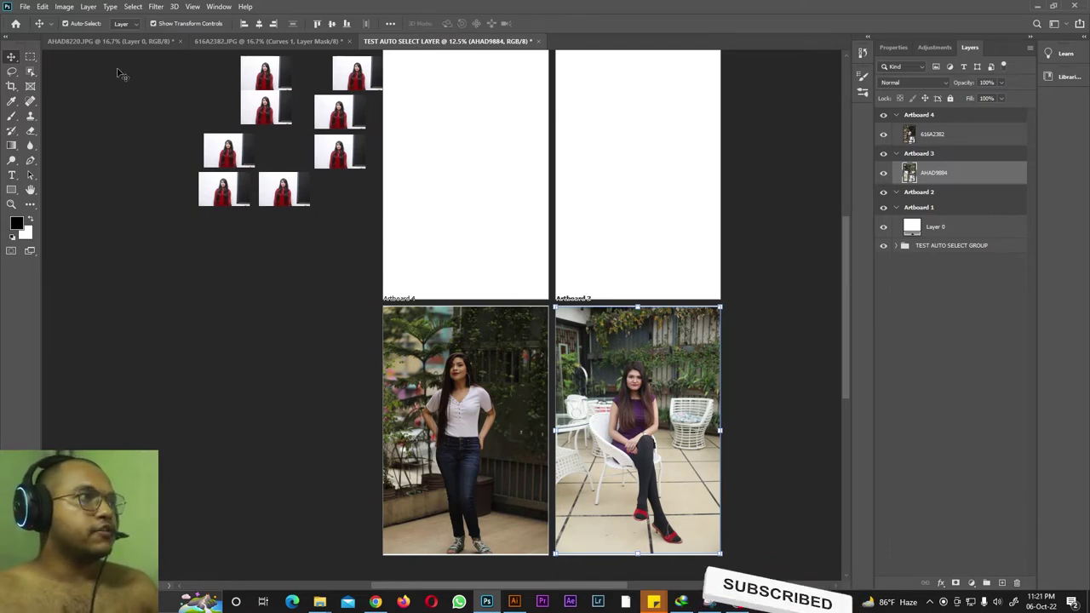
{"action": "left_click", "coordinate": [539, 41]}
{"action": "left_click", "coordinate": [559, 223]}
Activate the Rectangular Marquee tool in the AHAD8220.JPG document.
{"action": "left_click", "coordinate": [29, 56]}
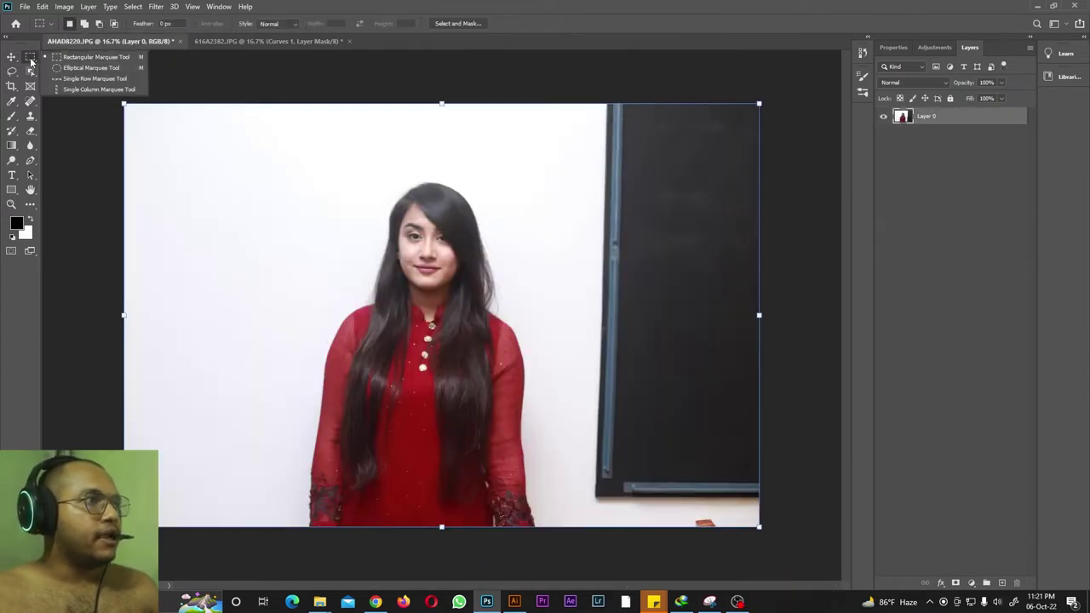
{"action": "left_click", "coordinate": [92, 60]}
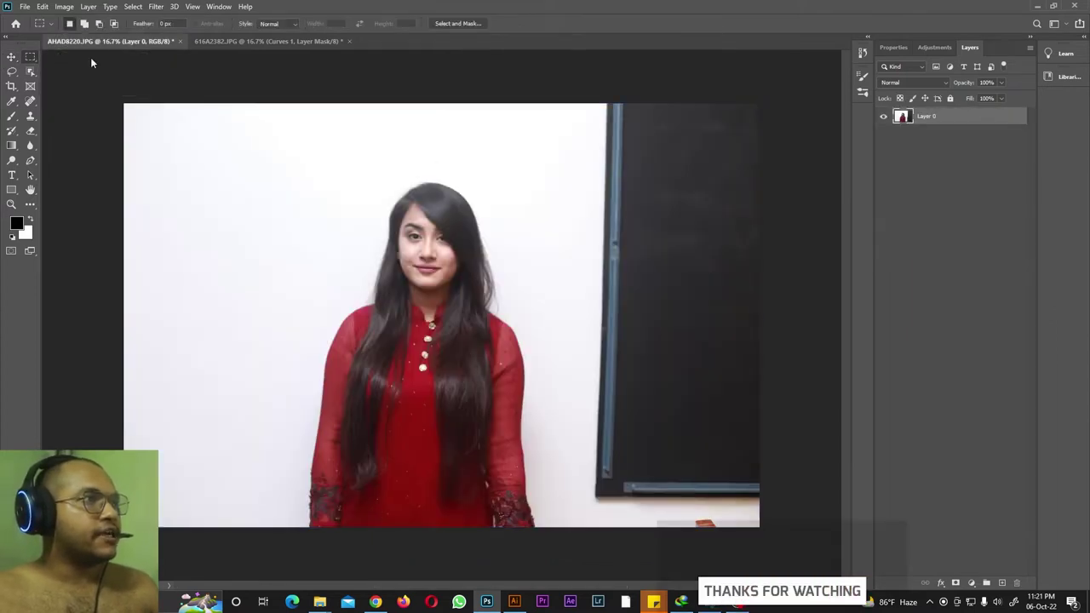
{"action": "left_click", "coordinate": [29, 58]}
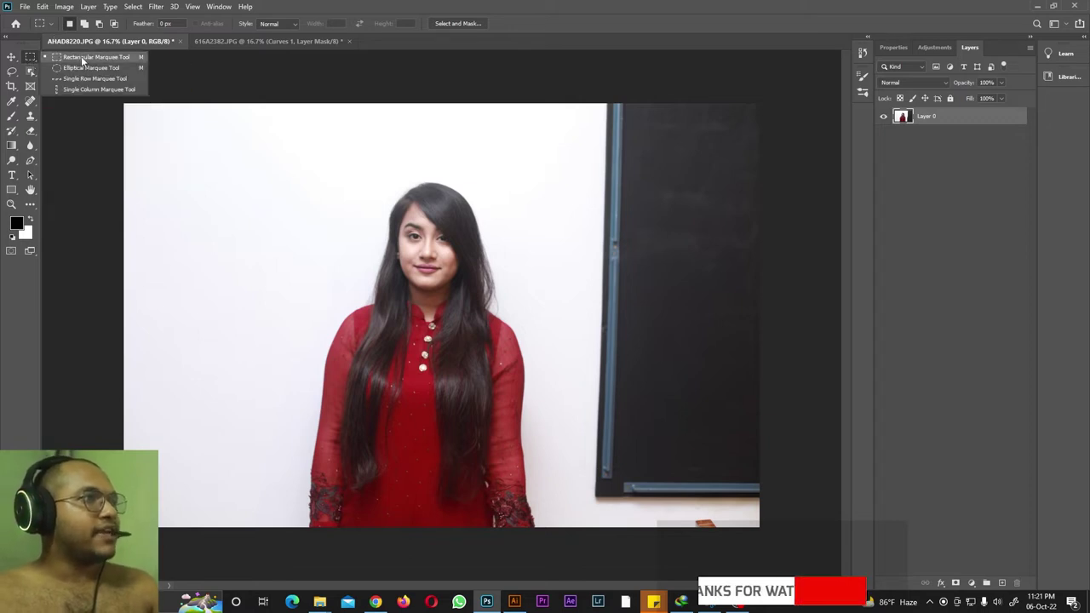
{"action": "left_click", "coordinate": [81, 56]}
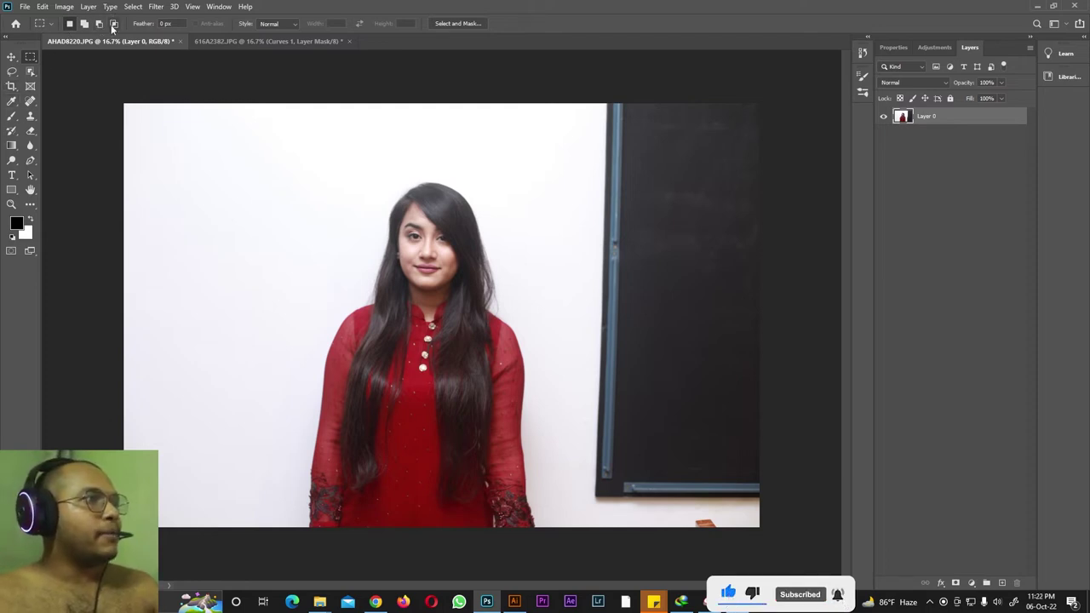
{"action": "right_click", "coordinate": [31, 57]}
{"action": "left_click", "coordinate": [59, 58]}
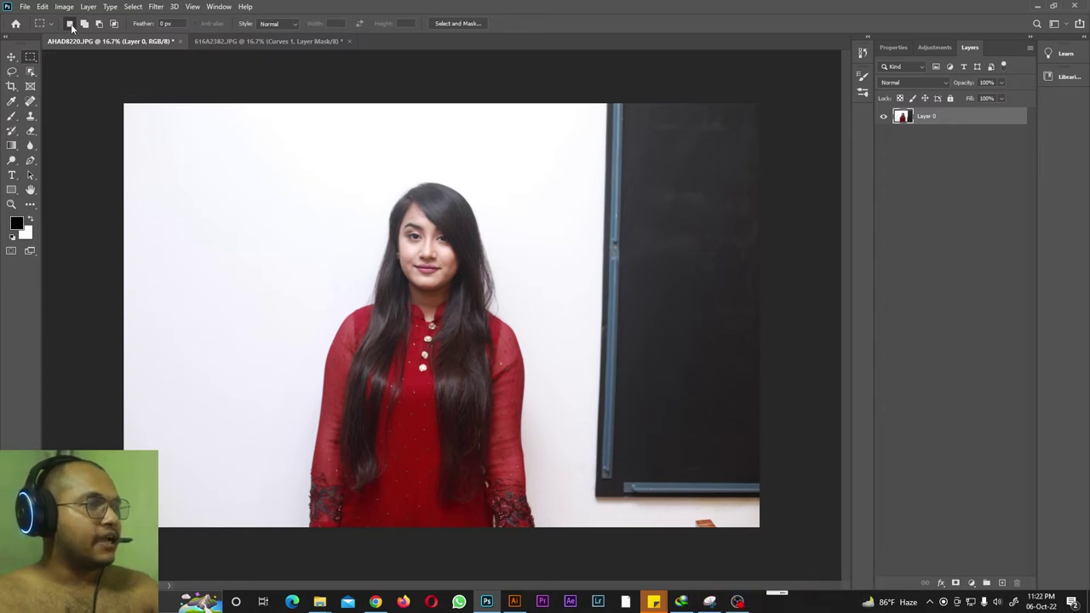
Draw several replacement rectangular selections over the photo in New selection mode, ending with one around the woman.
{"action": "left_click_drag", "start_coordinate": [298, 165], "coordinate": [506, 525]}
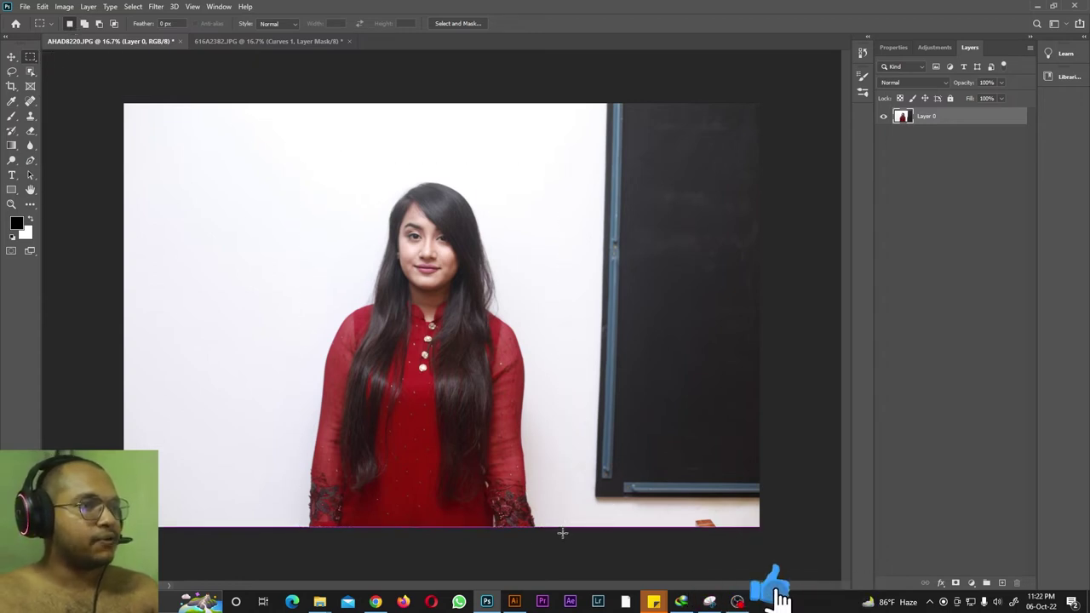
{"action": "left_click_drag", "start_coordinate": [172, 264], "coordinate": [247, 403]}
{"action": "left_click_drag", "start_coordinate": [610, 236], "coordinate": [712, 447]}
{"action": "mouse_move", "coordinate": [316, 182]}
{"action": "left_mouse_down"}
{"action": "mouse_move", "coordinate": [487, 279]}
{"action": "mouse_move", "coordinate": [562, 526]}
{"action": "left_mouse_up"}
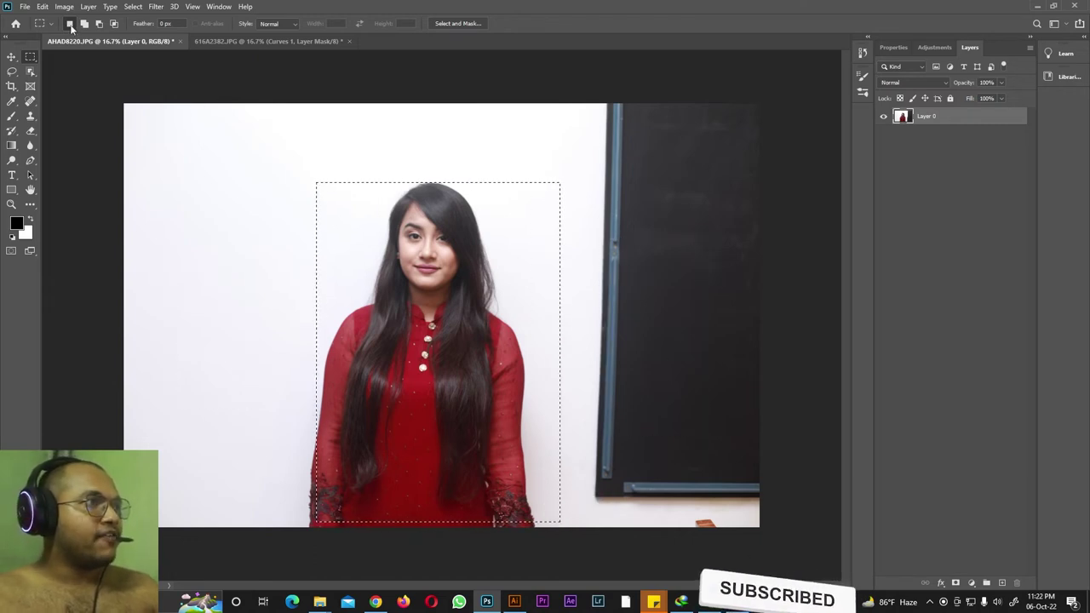
Switch to Add to selection and add rectangles around the woman, on the white wall and on the blackboard.
{"action": "left_click", "coordinate": [84, 24]}
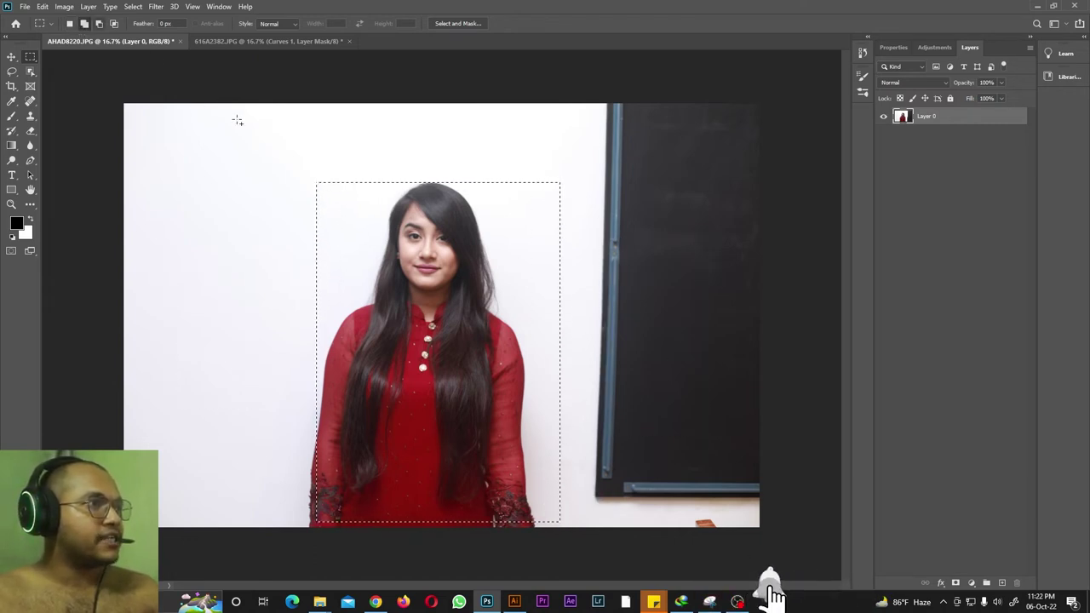
{"action": "left_click_drag", "start_coordinate": [273, 145], "coordinate": [549, 524]}
{"action": "left_click_drag", "start_coordinate": [148, 221], "coordinate": [231, 363]}
{"action": "left_click_drag", "start_coordinate": [606, 210], "coordinate": [707, 353]}
{"action": "left_click_drag", "start_coordinate": [623, 173], "coordinate": [700, 210]}
{"action": "left_click_drag", "start_coordinate": [470, 123], "coordinate": [550, 170]}
{"action": "left_click_drag", "start_coordinate": [314, 109], "coordinate": [381, 178]}
{"action": "left_click_drag", "start_coordinate": [239, 179], "coordinate": [314, 222]}
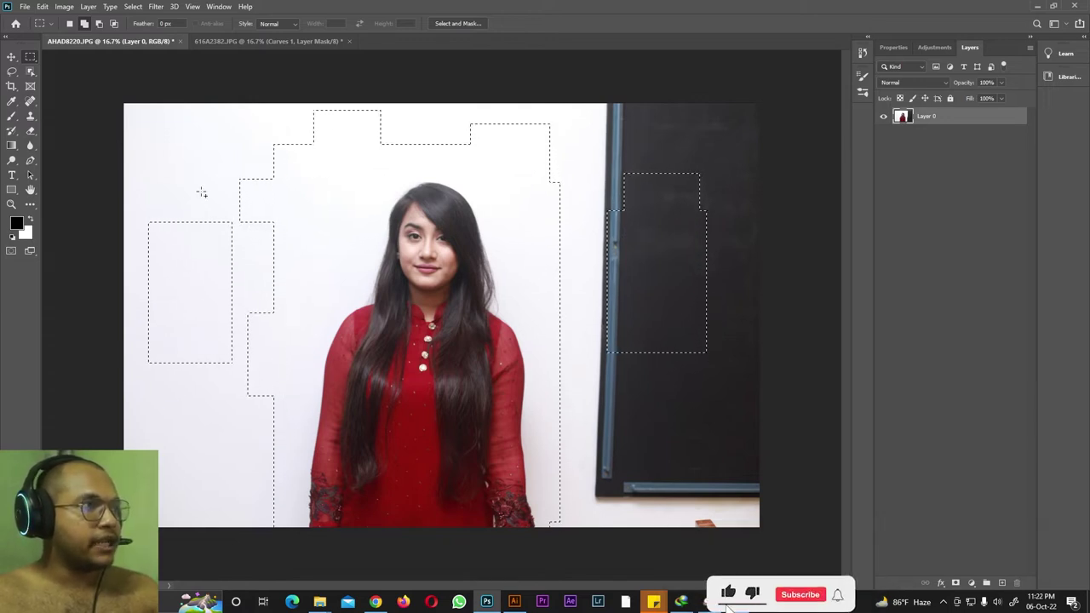
Switch to Subtract from selection and cut rectangles out of the selected areas on both sides of the woman and at the blackboard edge.
{"action": "left_click", "coordinate": [99, 25]}
{"action": "left_click_drag", "start_coordinate": [221, 107], "coordinate": [293, 344]}
{"action": "left_click_drag", "start_coordinate": [292, 104], "coordinate": [330, 184]}
{"action": "left_click_drag", "start_coordinate": [505, 115], "coordinate": [579, 255]}
{"action": "left_click_drag", "start_coordinate": [579, 185], "coordinate": [648, 290]}
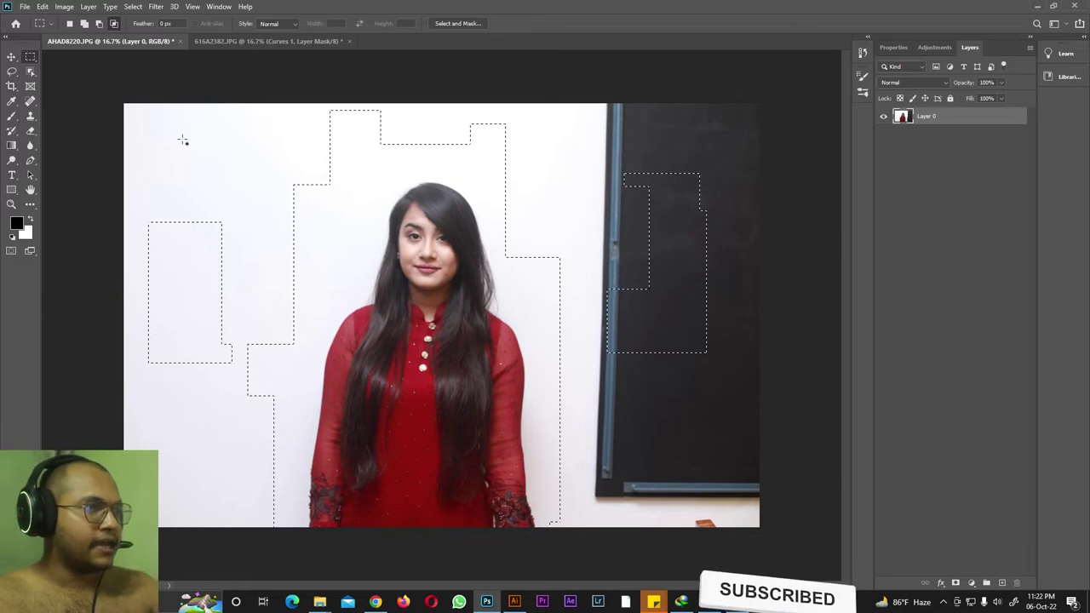
Intersect the selection with a large rectangle across the photo, return to New selection mode and clear the selection.
{"action": "left_click_drag", "start_coordinate": [186, 113], "coordinate": [627, 472]}
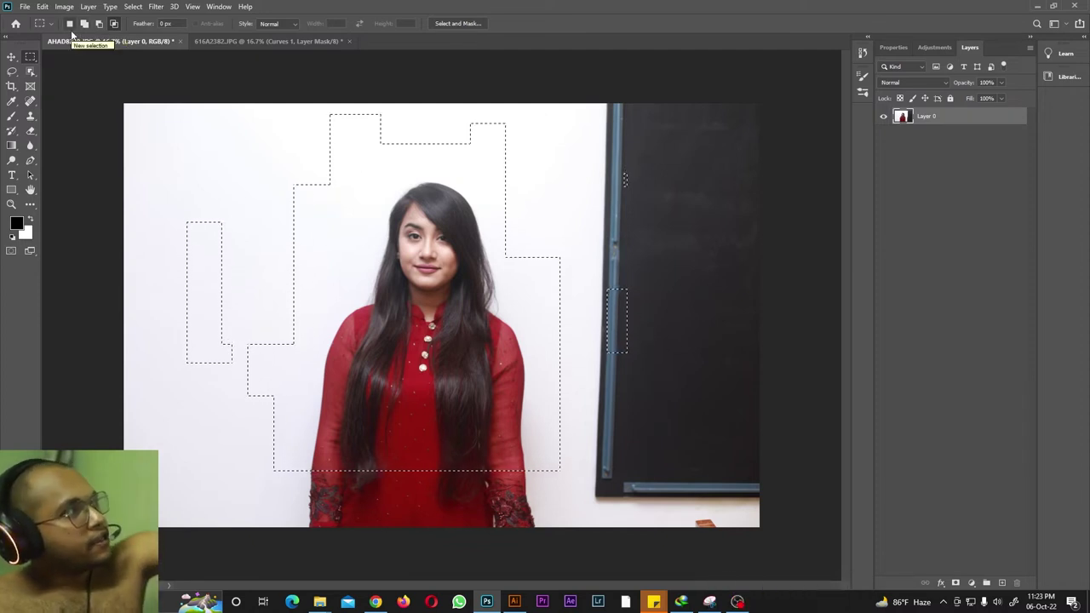
{"action": "left_click", "coordinate": [73, 27]}
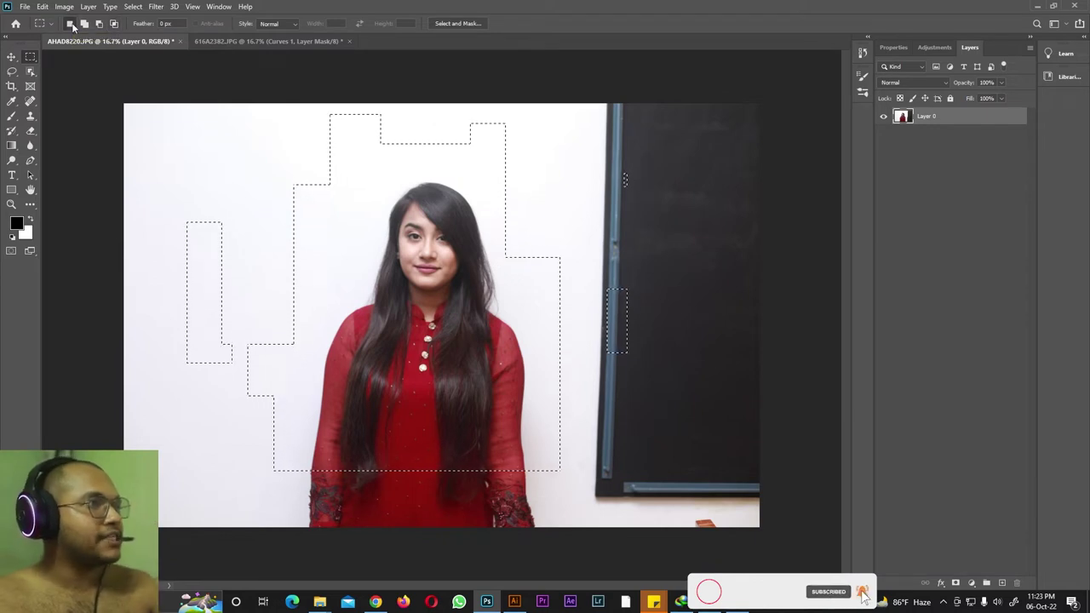
{"action": "right_click", "coordinate": [30, 56]}
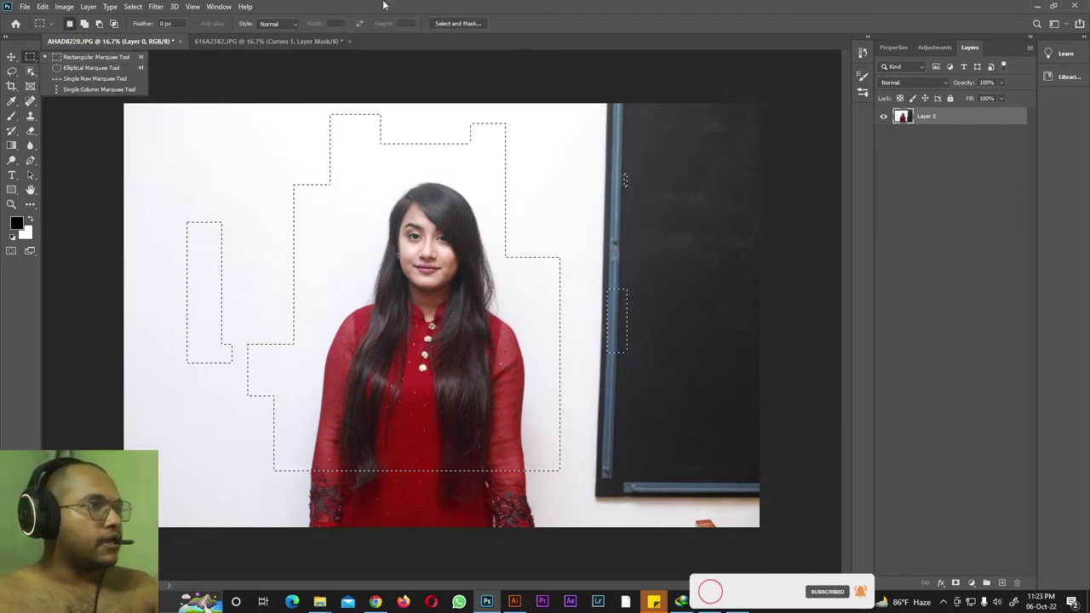
{"action": "left_click", "coordinate": [383, 5]}
{"action": "left_click", "coordinate": [472, 267]}
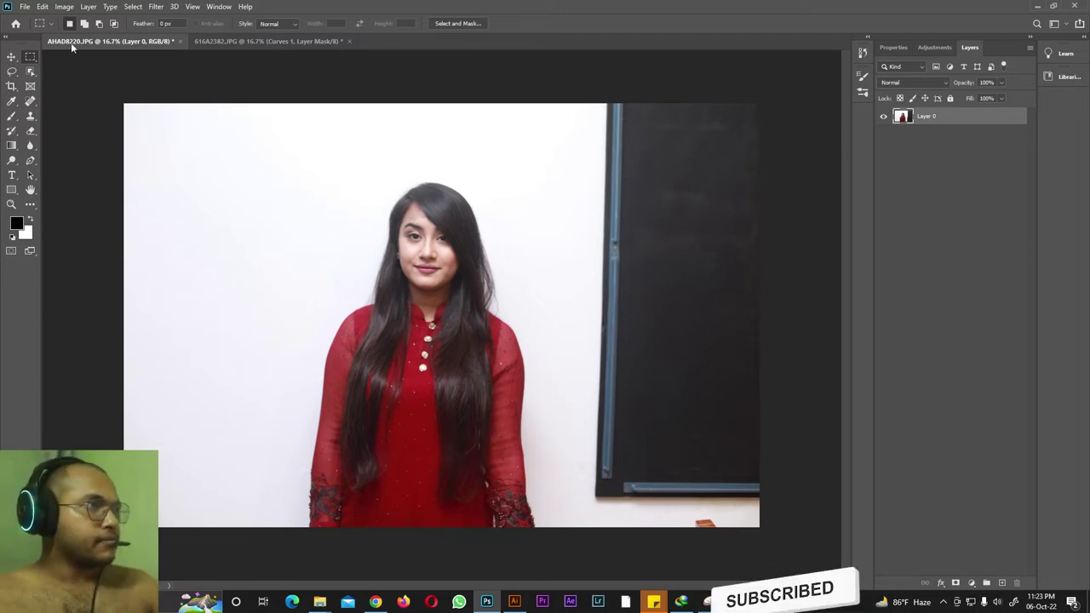
Draw a rectangular marquee selection around the woman from above her head to the photo's bottom edge.
{"action": "right_click", "coordinate": [30, 57]}
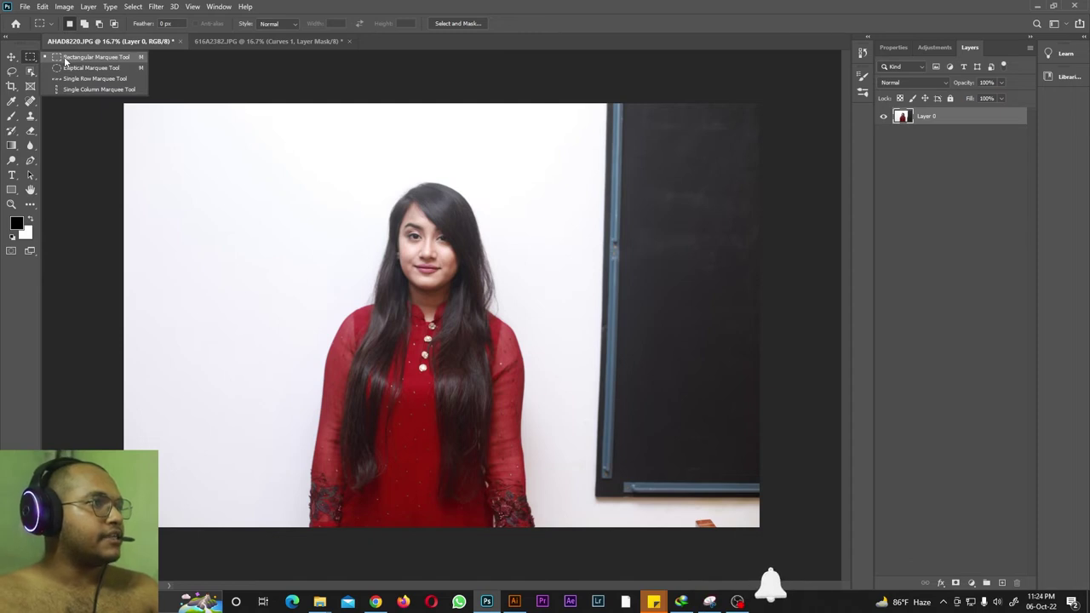
{"action": "left_click", "coordinate": [65, 58]}
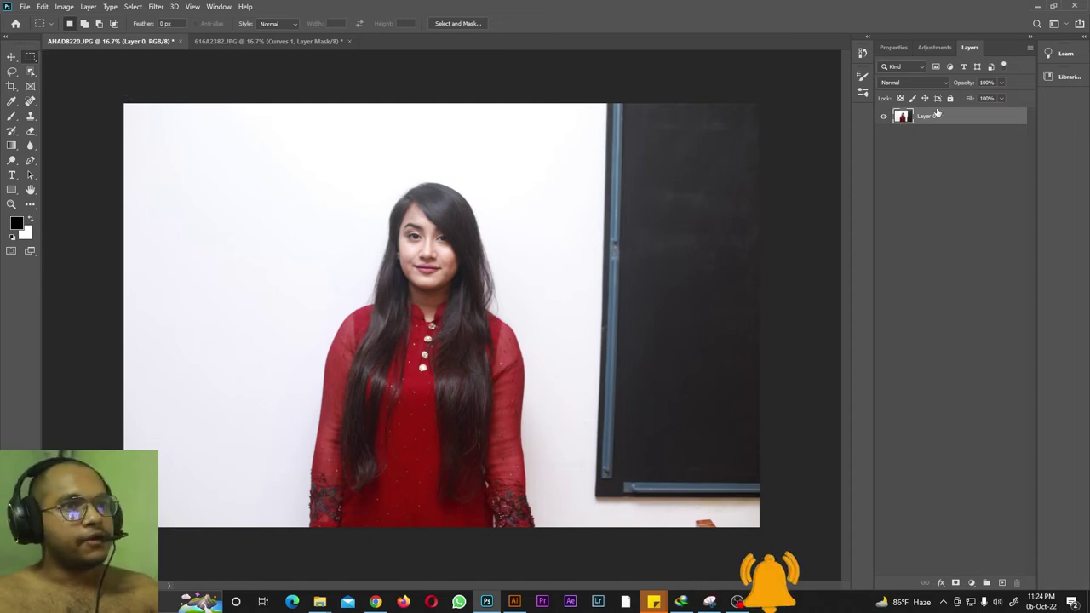
{"action": "left_click_drag", "start_coordinate": [313, 173], "coordinate": [556, 527]}
{"action": "left_click_drag", "start_coordinate": [436, 209], "coordinate": [545, 527]}
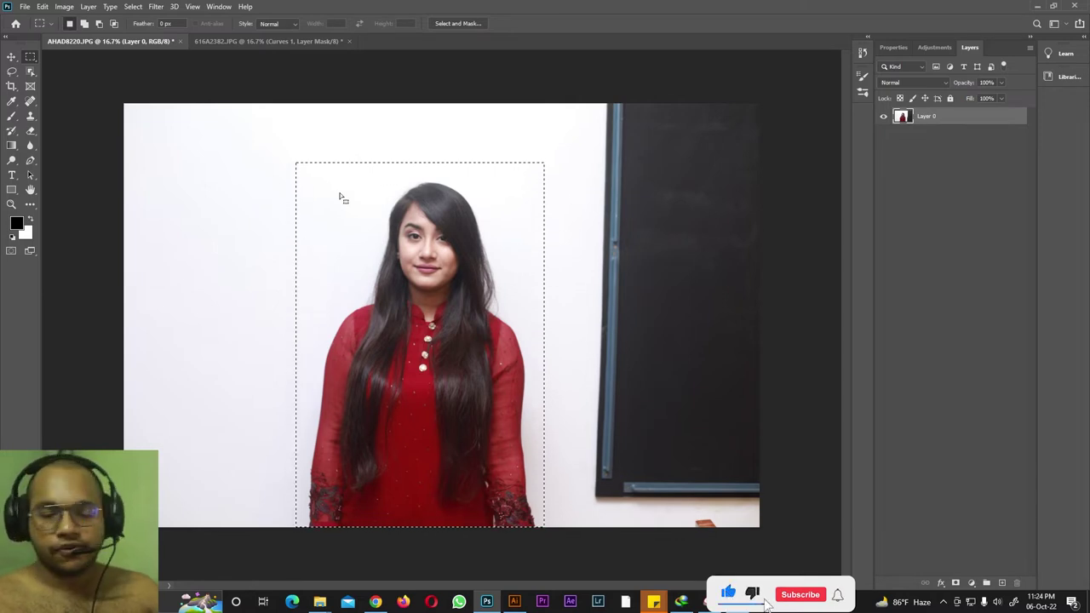
Enlarge the selected woman to about 122% with Free Transform, deselect, and undo the enlargement.
{"action": "key", "text": "ctrl+t"}
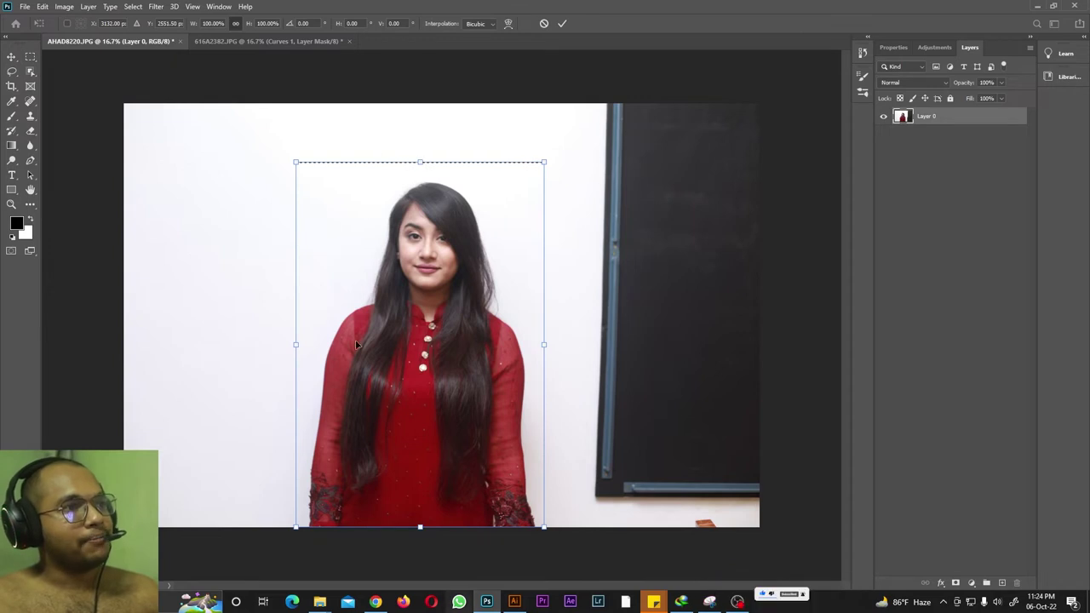
{"action": "left_click_drag", "start_coordinate": [295, 162], "coordinate": [239, 82]}
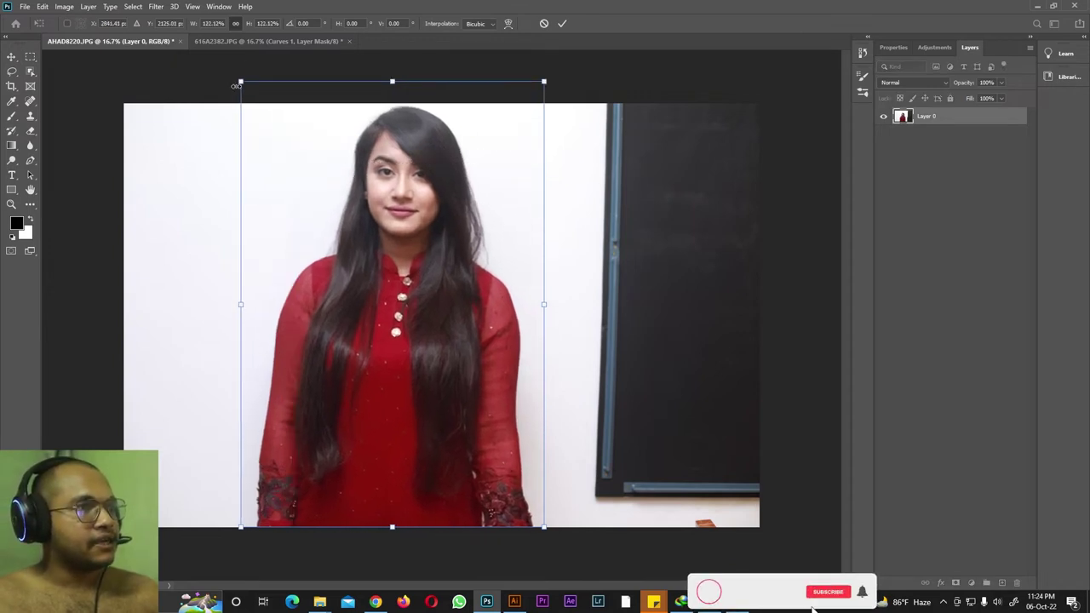
{"action": "left_click", "coordinate": [561, 23]}
{"action": "key", "text": "ctrl+d"}
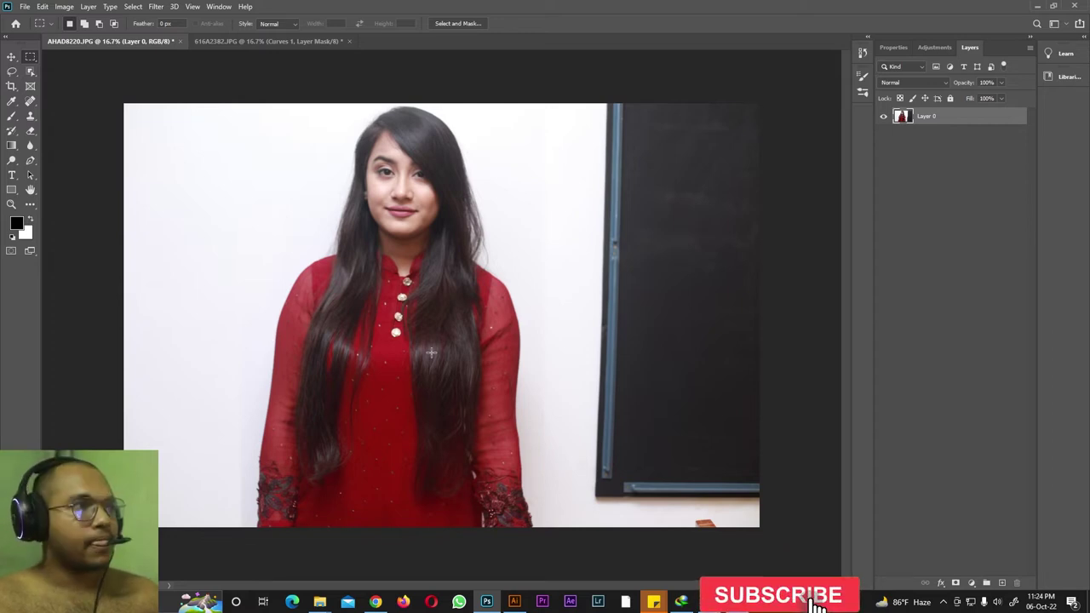
{"action": "key", "text": "ctrl+shift+d"}
{"action": "key", "text": "ctrl+shift+z"}
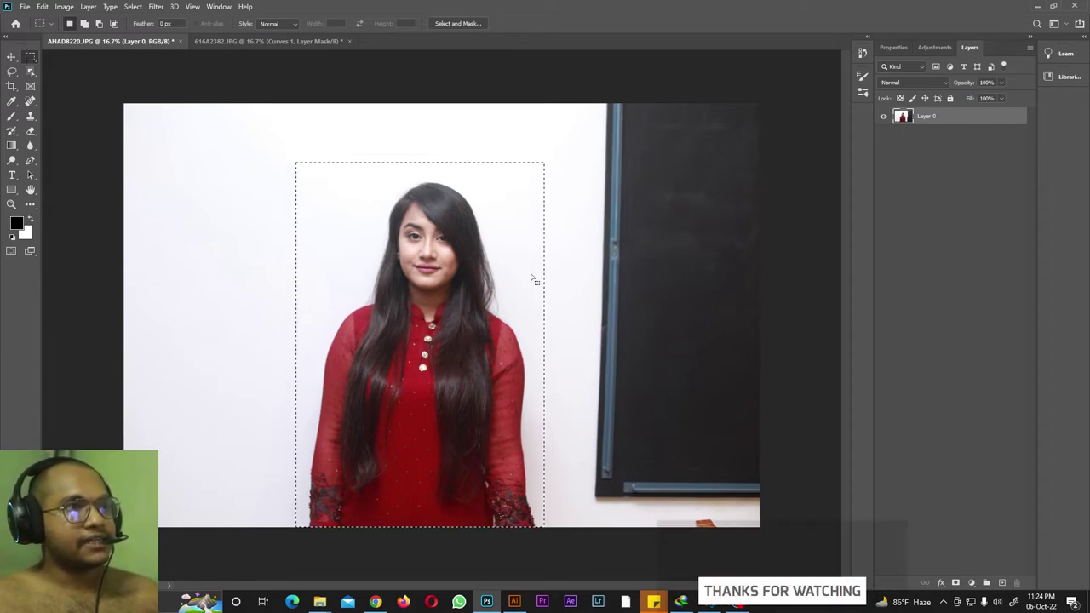
Redraw the rectangular marquee closely around the woman down to the photo's bottom edge.
{"action": "right_click", "coordinate": [37, 56]}
{"action": "left_click", "coordinate": [85, 57]}
{"action": "left_click_drag", "start_coordinate": [307, 161], "coordinate": [542, 527]}
{"action": "left_click_drag", "start_coordinate": [337, 361], "coordinate": [449, 373]}
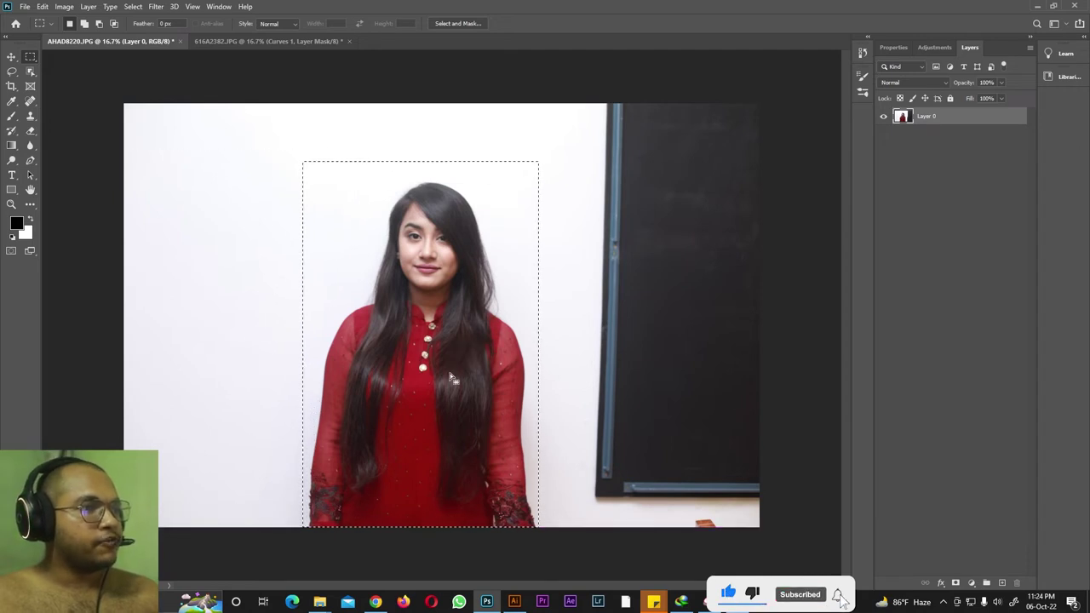
Move the selected woman to the left edge of the photo with Free Transform and apply the move.
{"action": "key", "text": "ctrl+t"}
{"action": "left_click_drag", "start_coordinate": [449, 377], "coordinate": [233, 364]}
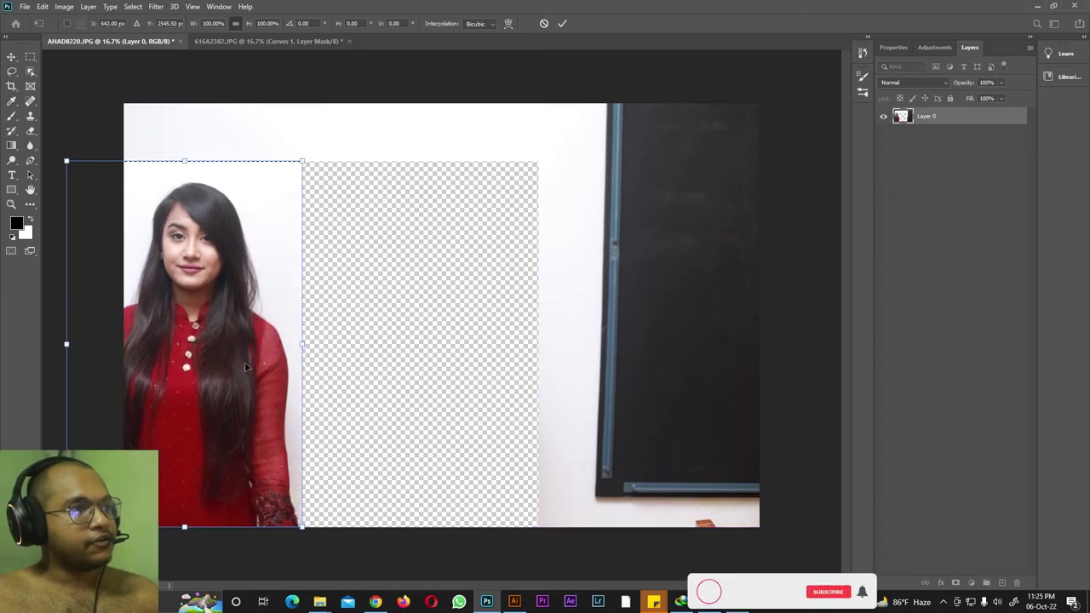
{"action": "left_click", "coordinate": [561, 23]}
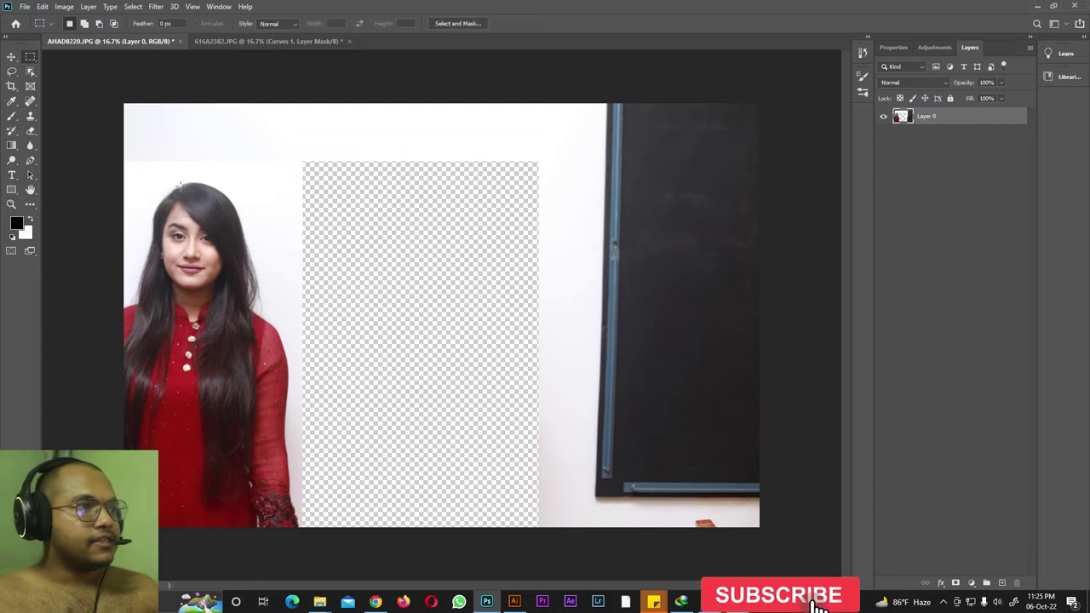
Return to the Rectangular Marquee tool and undo the move of the selected woman.
{"action": "left_click", "coordinate": [12, 57]}
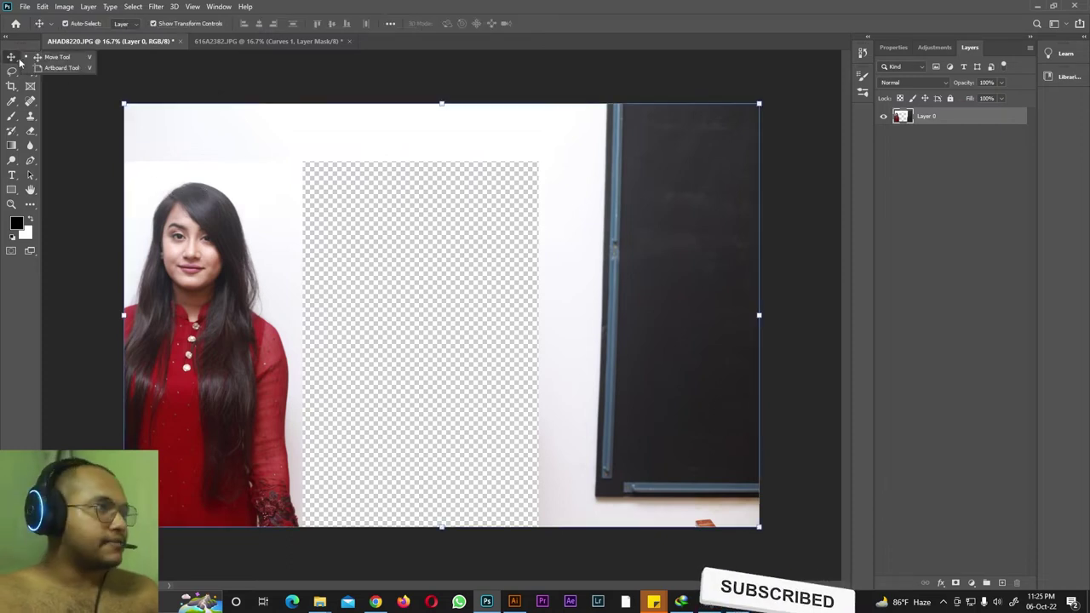
{"action": "left_click", "coordinate": [30, 57]}
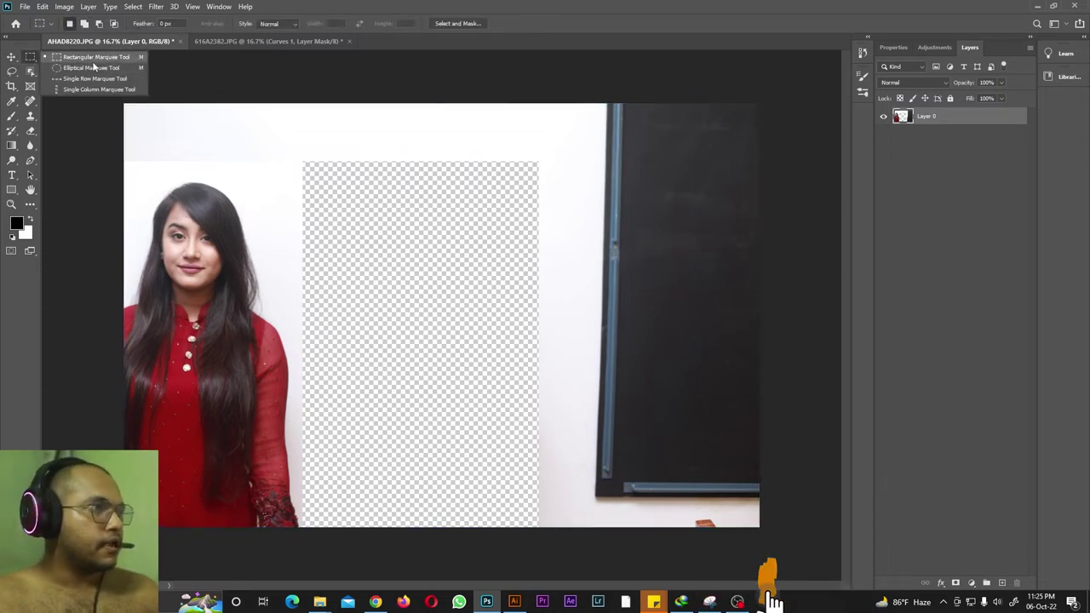
{"action": "left_click", "coordinate": [59, 56]}
{"action": "key", "text": "ctrl+shift+d"}
{"action": "key", "text": "ctrl+z"}
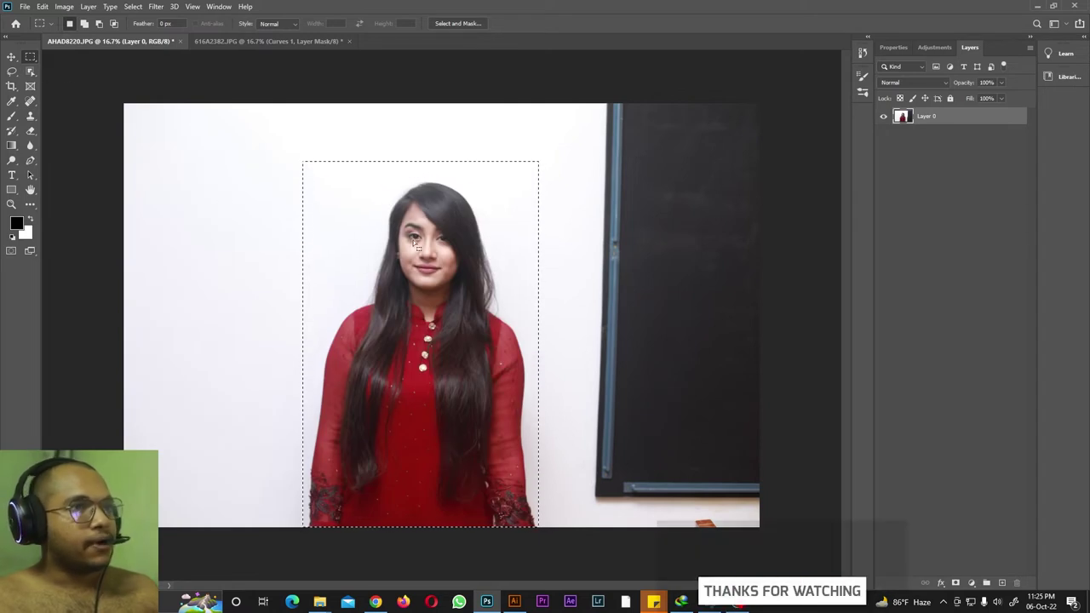
Select the woman with a new rectangular marquee and copy the selection to a new layer with Layer Via Copy.
{"action": "left_click", "coordinate": [30, 56]}
{"action": "left_click", "coordinate": [85, 55]}
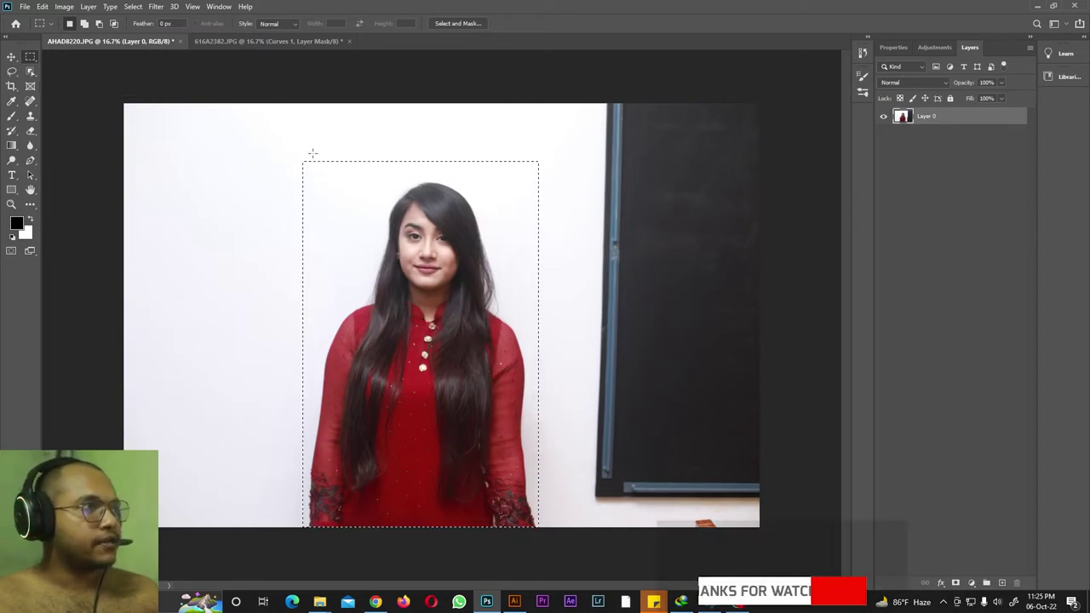
{"action": "left_click_drag", "start_coordinate": [441, 487], "coordinate": [546, 569]}
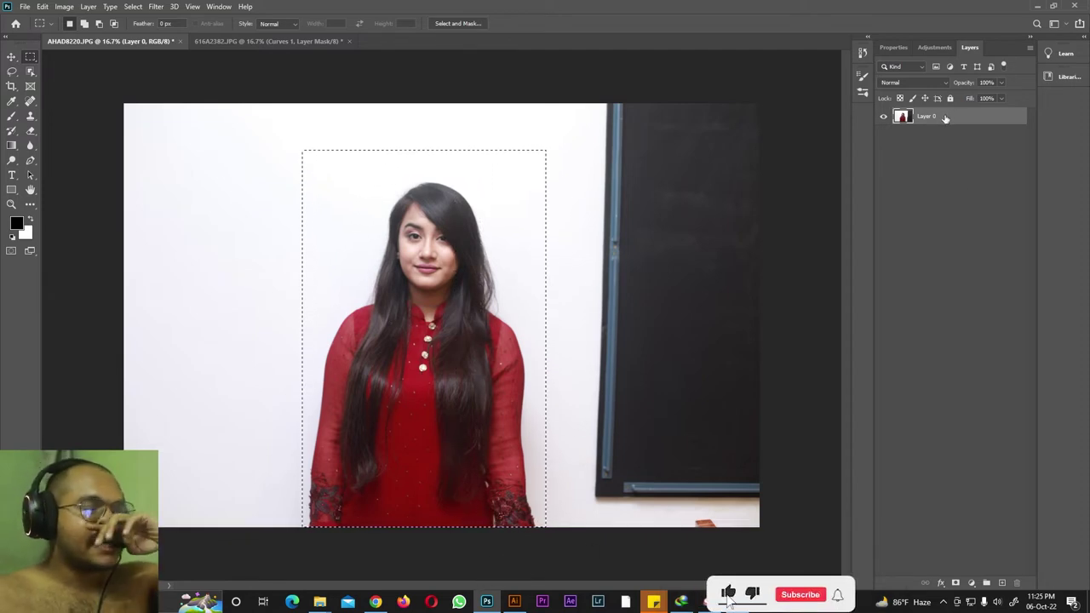
{"action": "left_click", "coordinate": [88, 6]}
{"action": "mouse_move", "coordinate": [96, 19]}
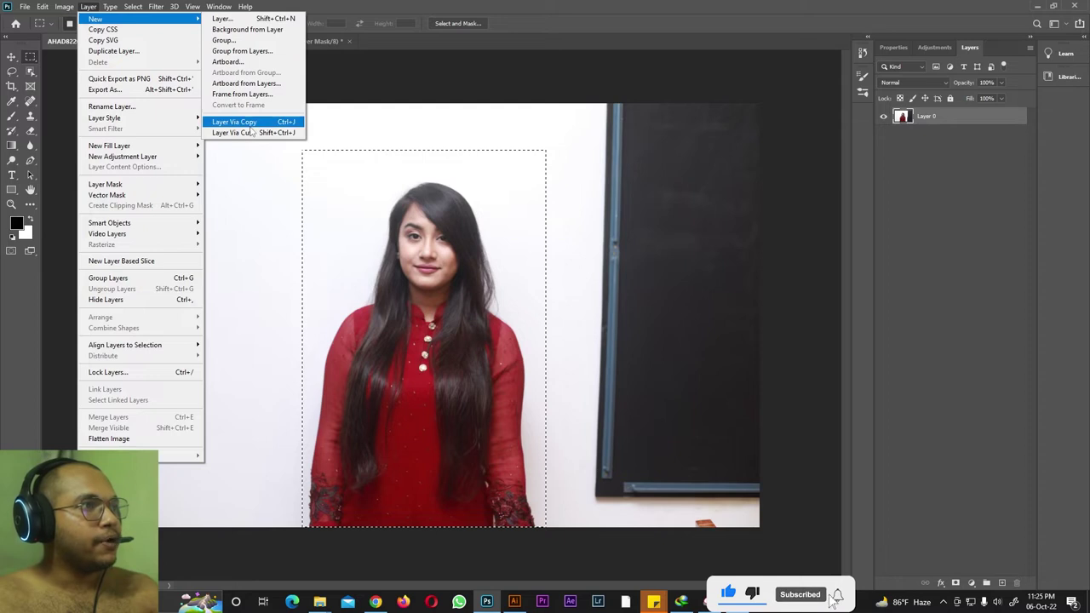
{"action": "left_click", "coordinate": [249, 125]}
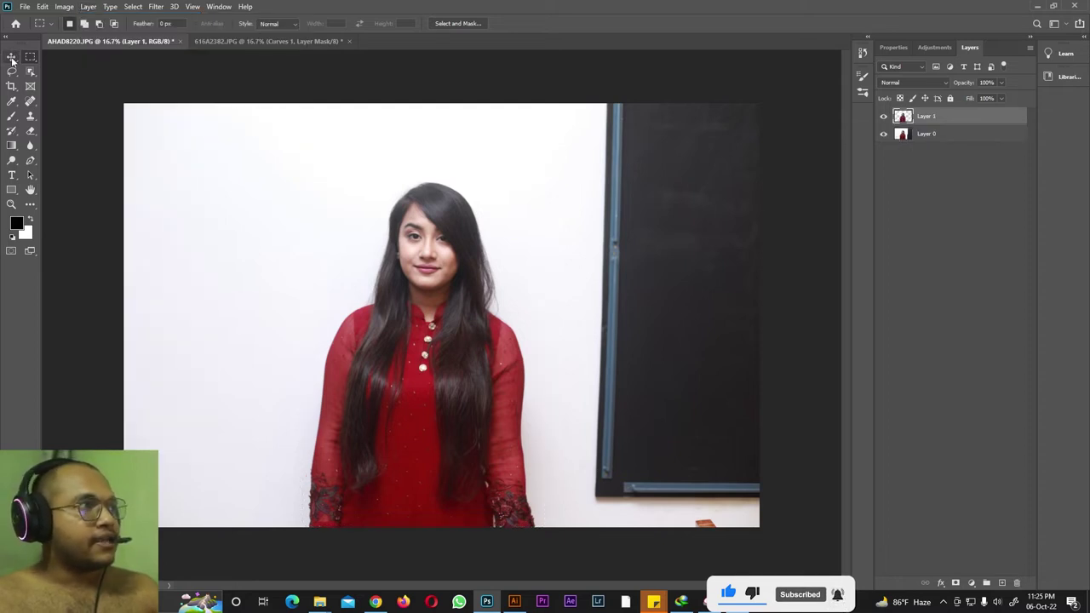
Move the copied woman on Layer 1 to the left beside the original and hide Layer 0.
{"action": "left_click", "coordinate": [13, 58]}
{"action": "left_click_drag", "start_coordinate": [457, 291], "coordinate": [213, 282]}
{"action": "left_click", "coordinate": [85, 124]}
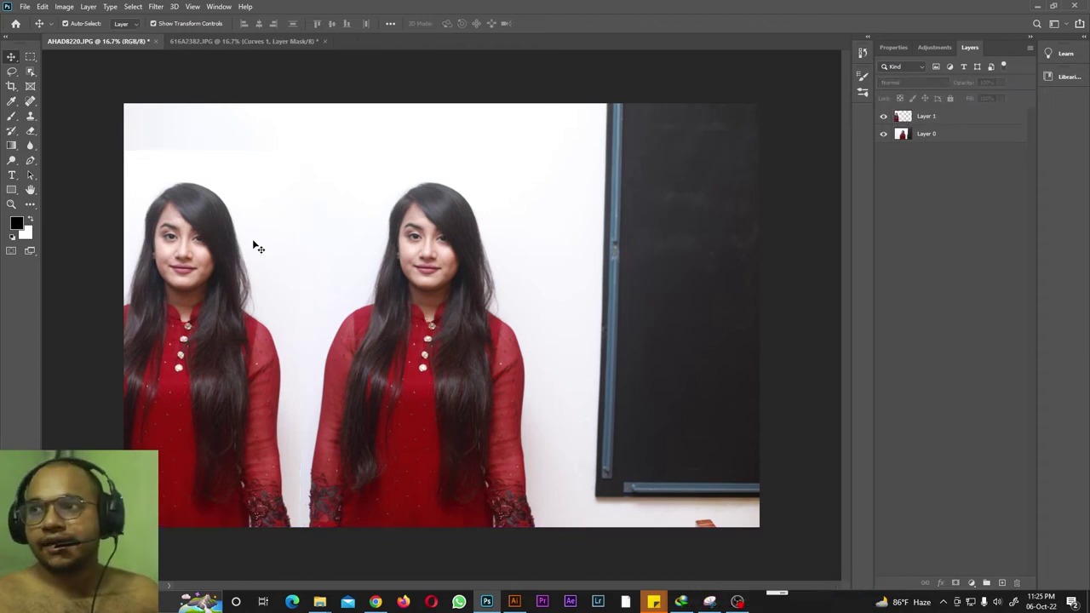
{"action": "left_click", "coordinate": [185, 241]}
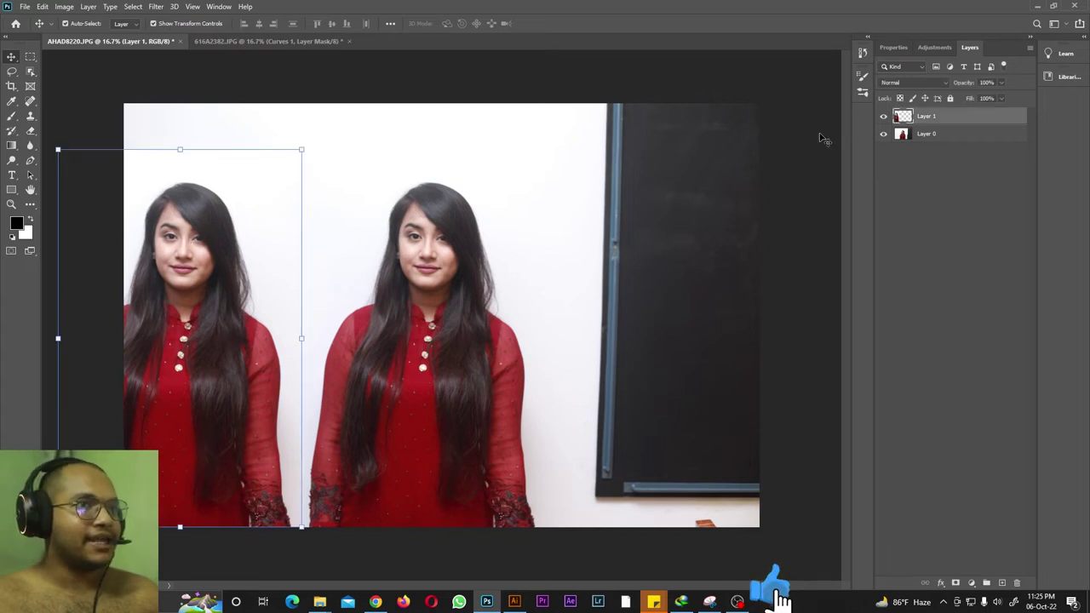
{"action": "left_click", "coordinate": [884, 137]}
Try moving the Layer 1 cut-out to the right side and back toward the middle of the canvas, and undo these moves.
{"action": "left_click_drag", "start_coordinate": [232, 275], "coordinate": [639, 242]}
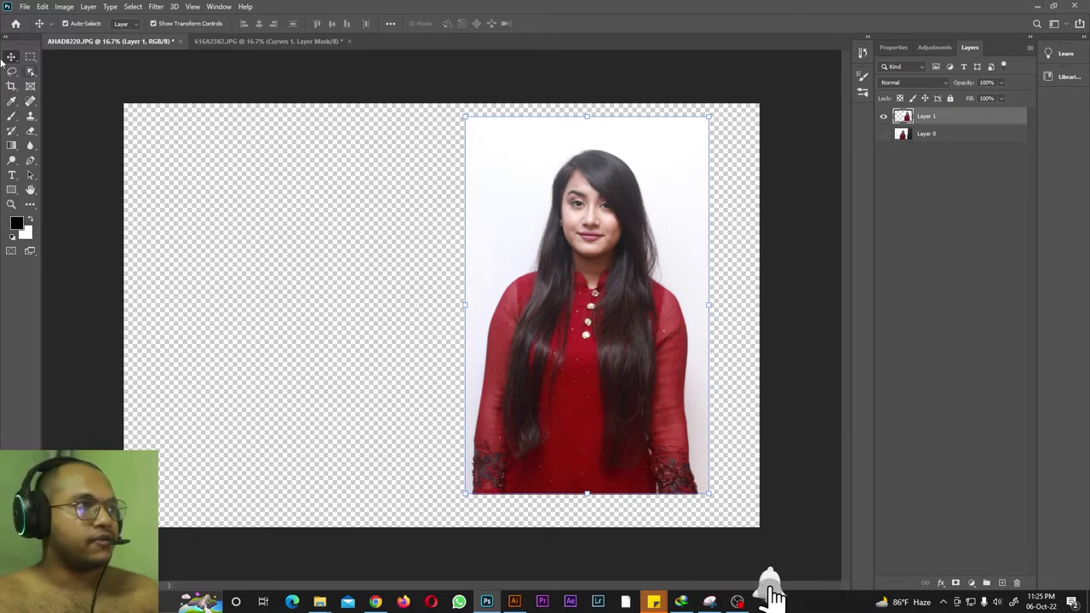
{"action": "left_click_drag", "start_coordinate": [581, 248], "coordinate": [458, 265]}
{"action": "key", "text": "ctrl+z"}
{"action": "key", "text": "ctrl+z"}
{"action": "key", "text": "ctrl+z"}
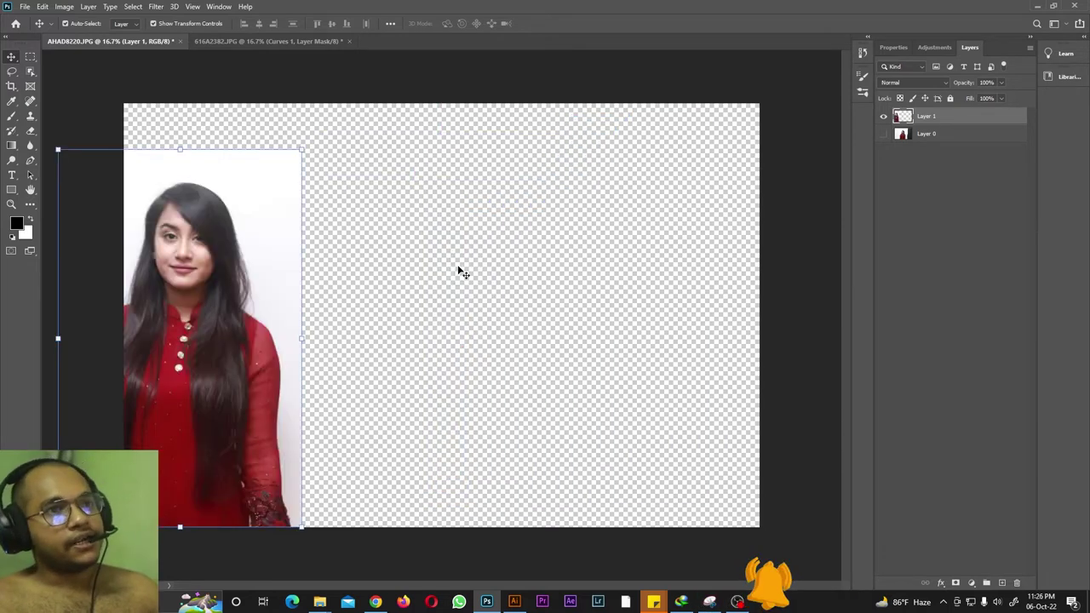
Try enlarging the Layer 1 cut-out to 113.25%, and undo back to the rectangular marquee selection on Layer 0.
{"action": "left_click_drag", "start_coordinate": [301, 149], "coordinate": [279, 163]}
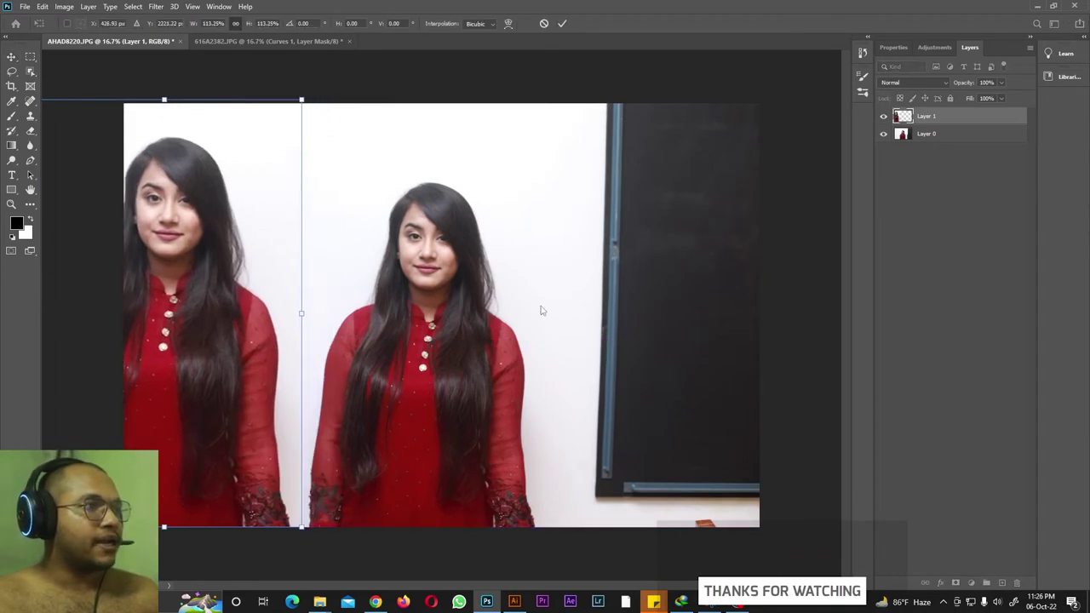
{"action": "key", "text": "Return"}
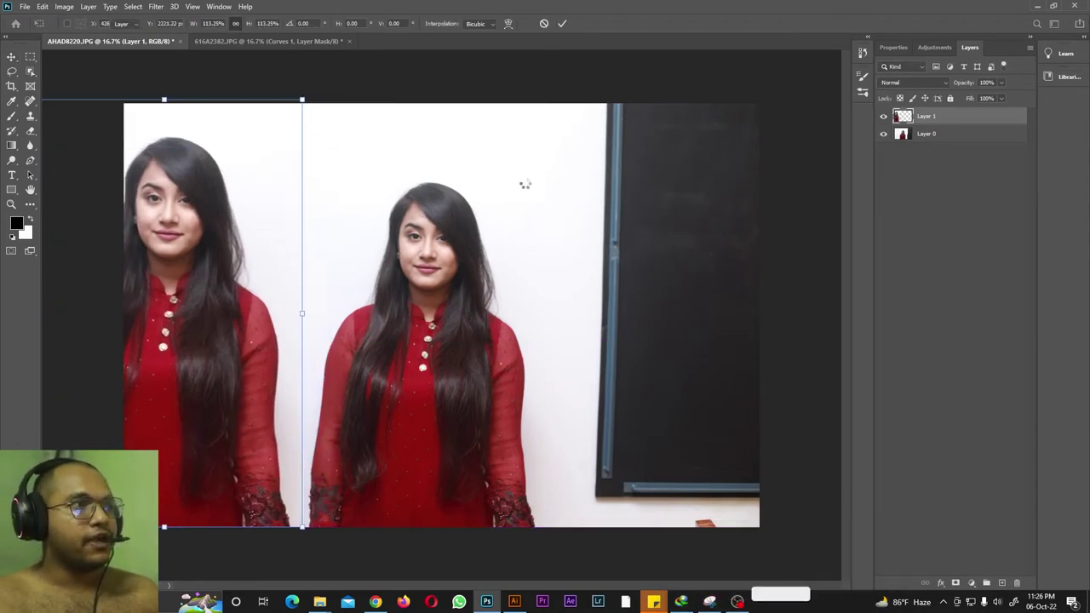
{"action": "key", "text": "ctrl+z"}
{"action": "key", "text": "ctrl+z"}
{"action": "key", "text": "z"}
{"action": "key", "text": "ctrl+z"}
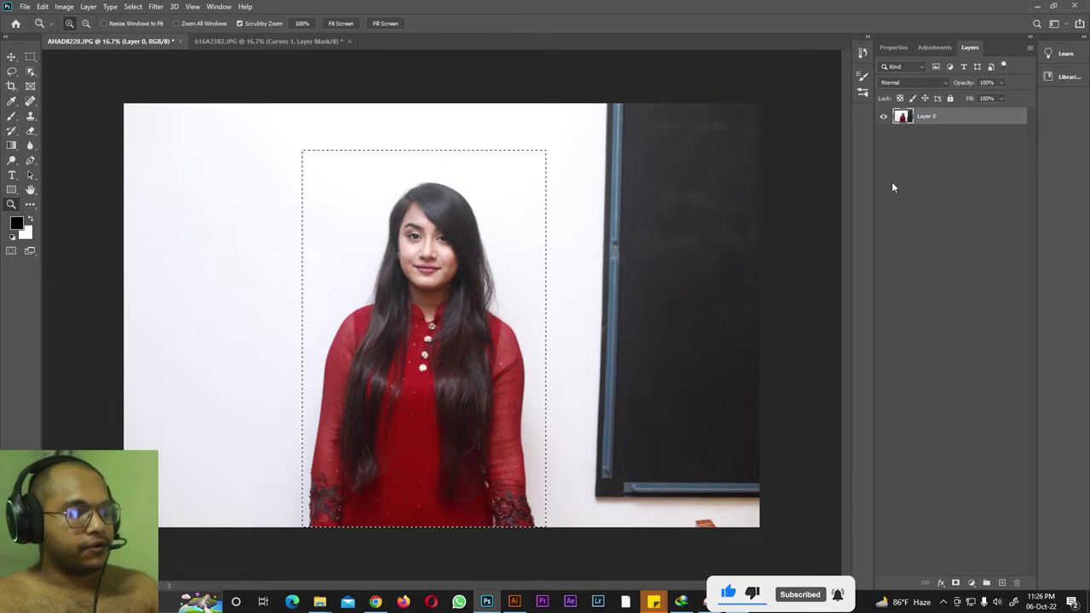
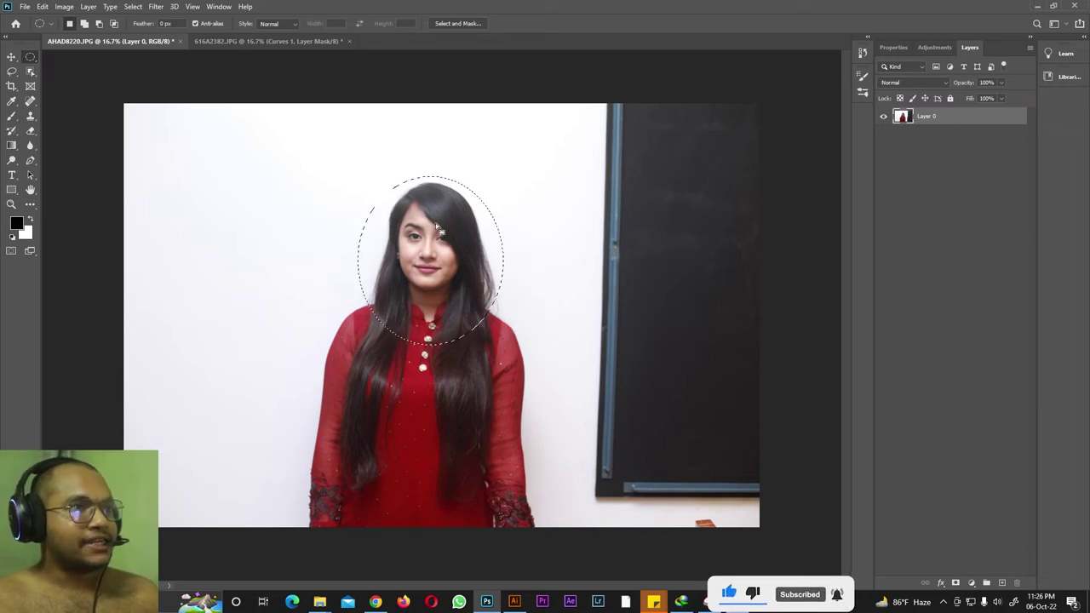
Copy the elliptical selection around the woman's head to a new layer with Layer Via Copy and hide Layer 0.
{"action": "left_click", "coordinate": [89, 7]}
{"action": "mouse_move", "coordinate": [153, 19]}
{"action": "left_click", "coordinate": [256, 124]}
{"action": "left_click", "coordinate": [883, 135]}
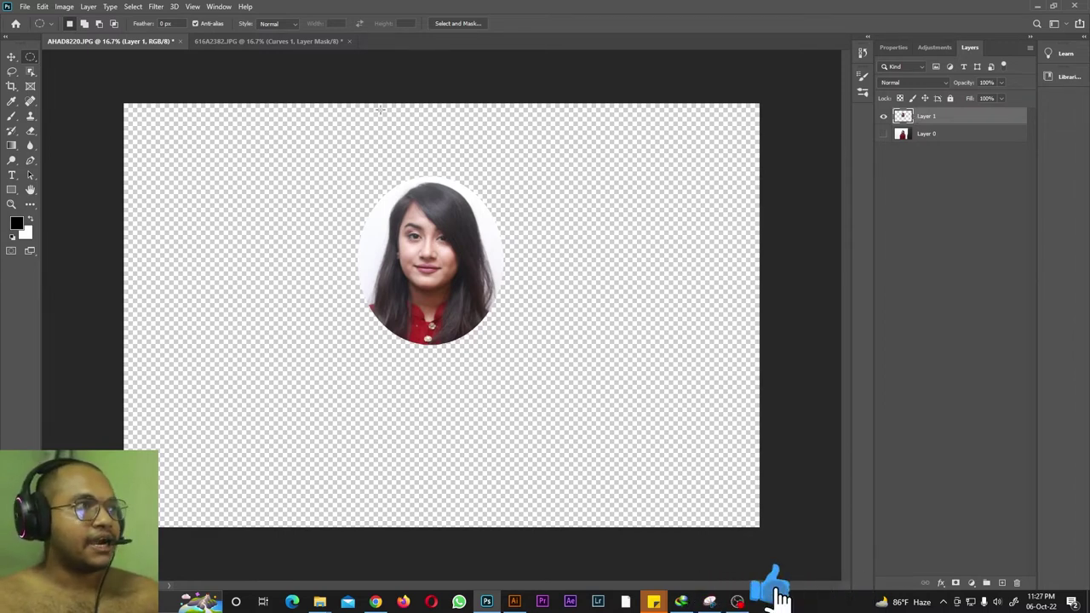
Show Layer 0 again and rotate the oval head cut-out on Layer 1 by about 0.79°.
{"action": "left_click", "coordinate": [11, 56]}
{"action": "mouse_move", "coordinate": [412, 265]}
{"action": "left_mouse_down"}
{"action": "mouse_move", "coordinate": [317, 214]}
{"action": "mouse_move", "coordinate": [331, 252]}
{"action": "mouse_move", "coordinate": [465, 256]}
{"action": "mouse_move", "coordinate": [411, 266]}
{"action": "left_mouse_up"}
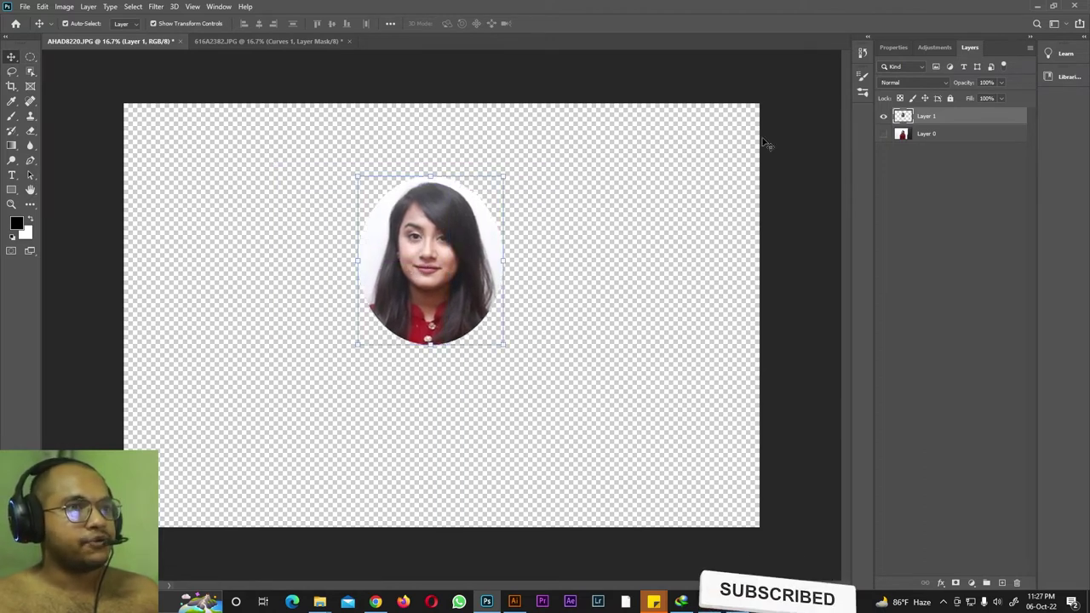
{"action": "left_click", "coordinate": [883, 135]}
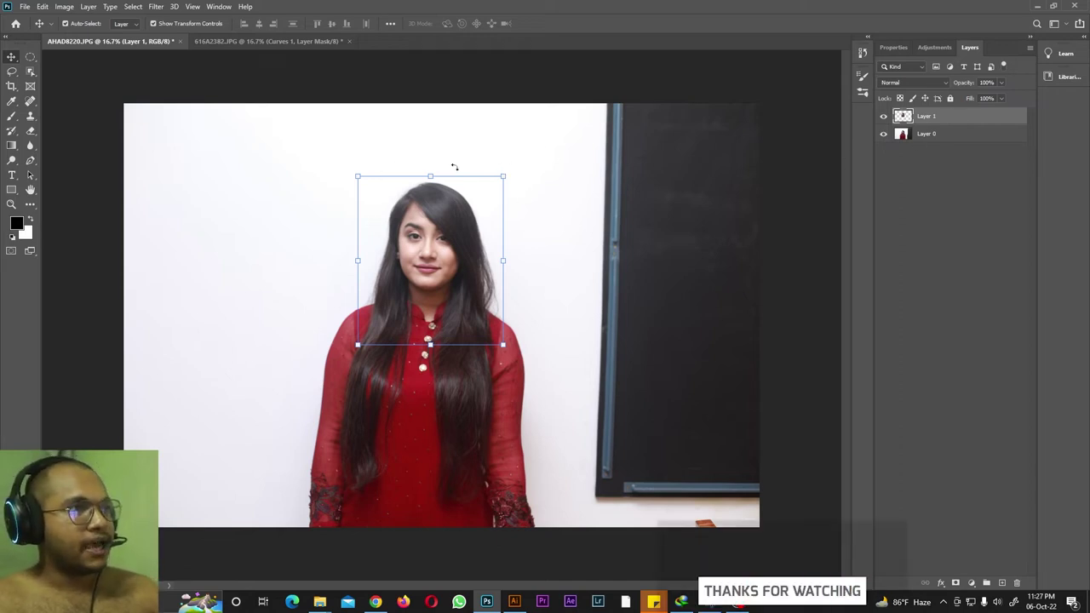
{"action": "left_click_drag", "start_coordinate": [506, 165], "coordinate": [508, 168]}
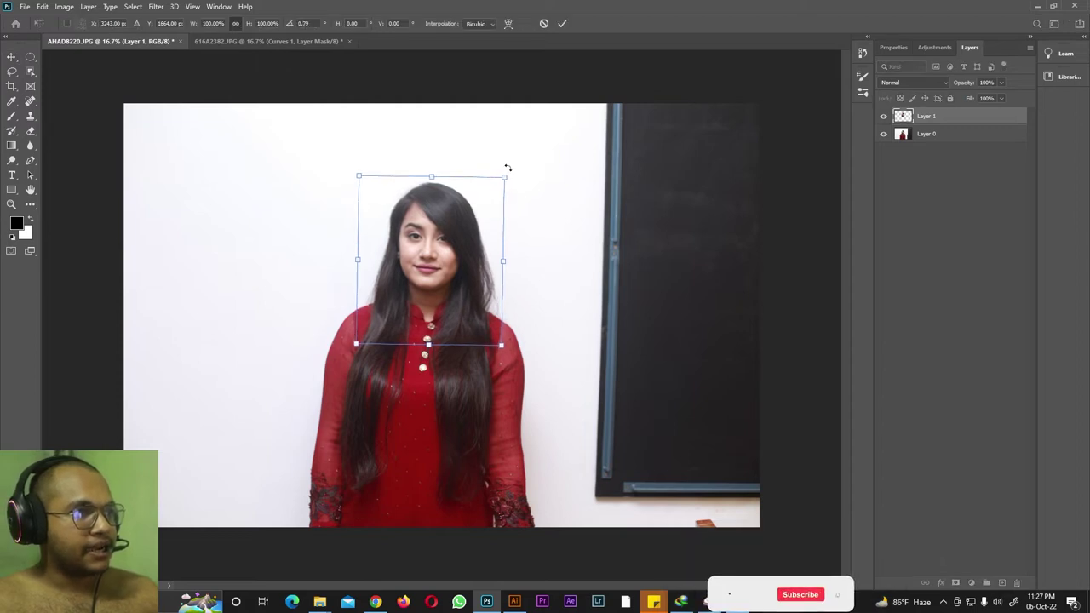
{"action": "left_click", "coordinate": [561, 25]}
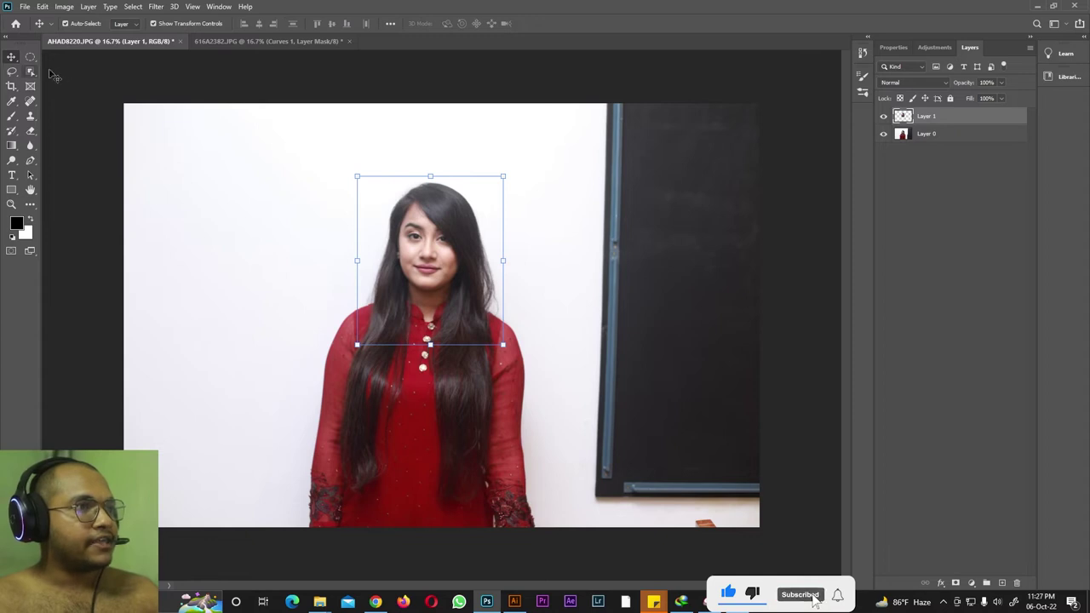
Delete the oval head cut-out layer, keeping only the original photo on Layer 0.
{"action": "left_click", "coordinate": [630, 230]}
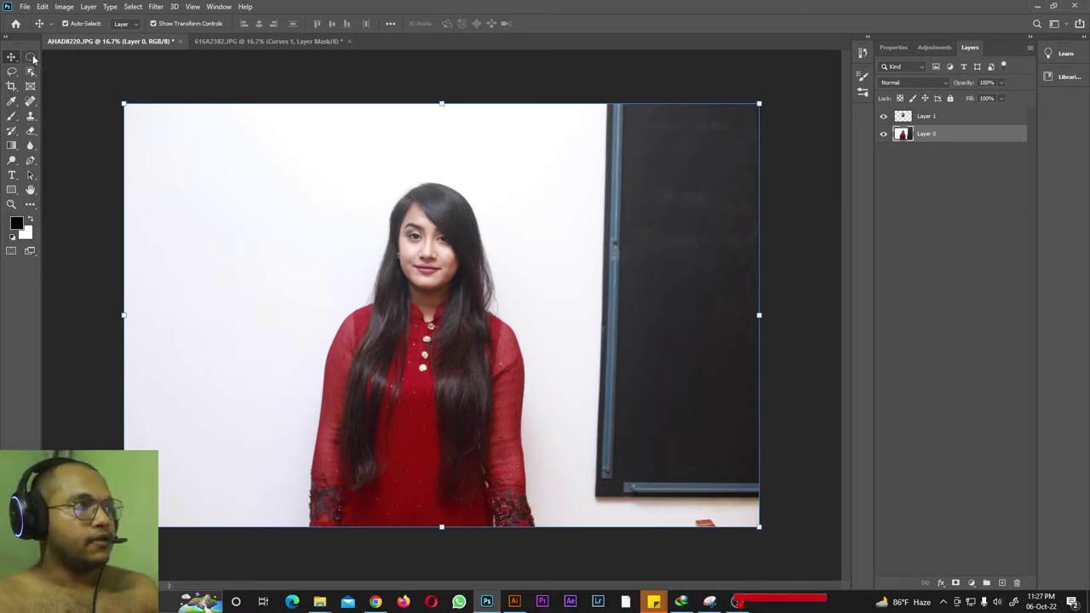
{"action": "left_click", "coordinate": [430, 247]}
{"action": "key", "text": "Delete"}
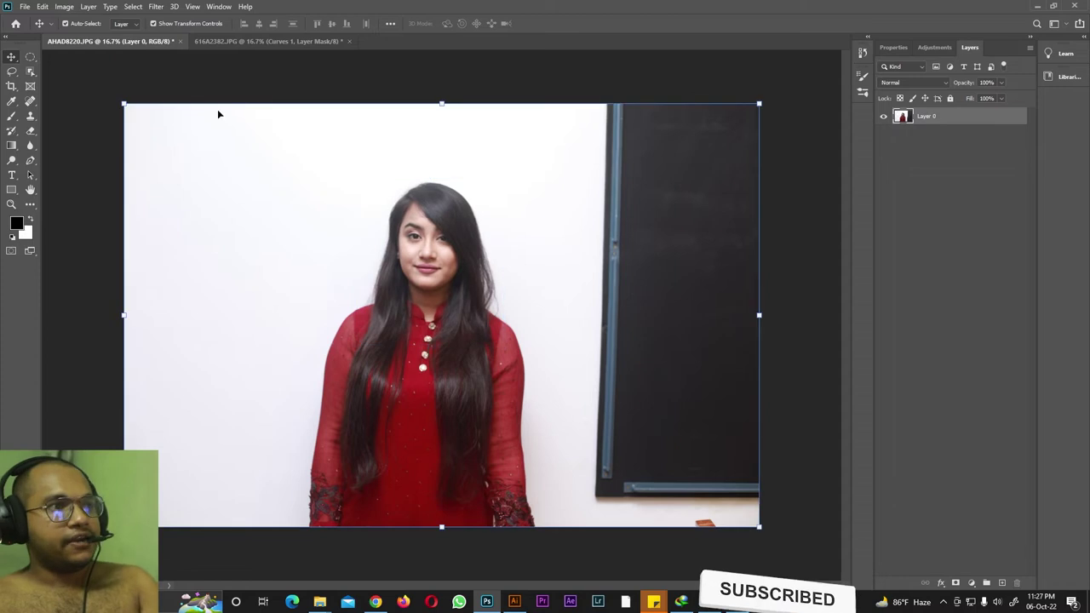
Select a one-pixel-high row across the woman's hair with the Single Row Marquee tool and show the Layer 0 properties.
{"action": "right_click", "coordinate": [30, 58]}
{"action": "left_click", "coordinate": [88, 79]}
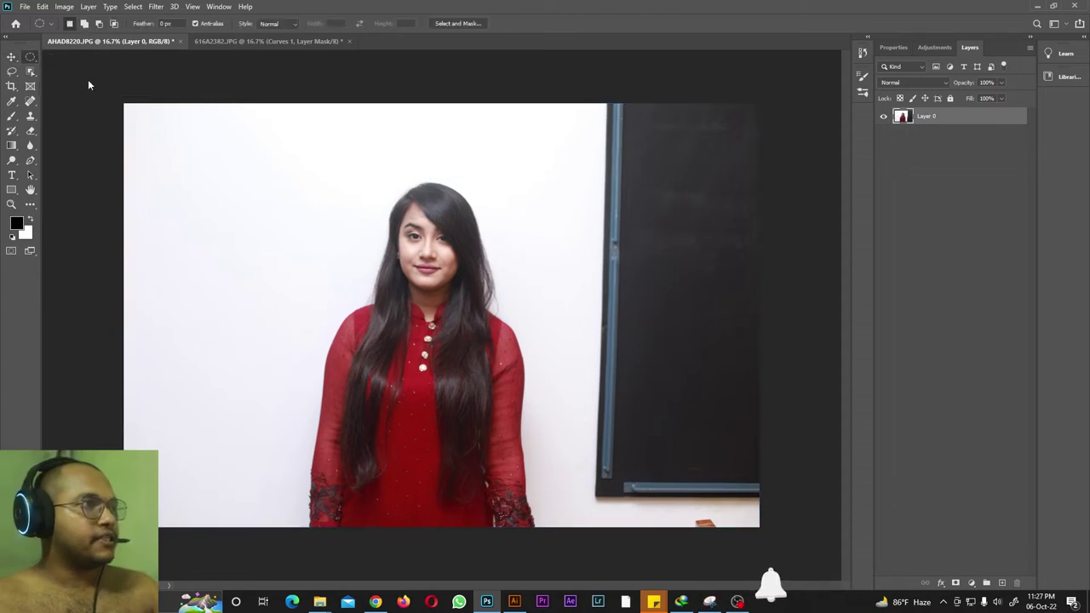
{"action": "left_click", "coordinate": [446, 206]}
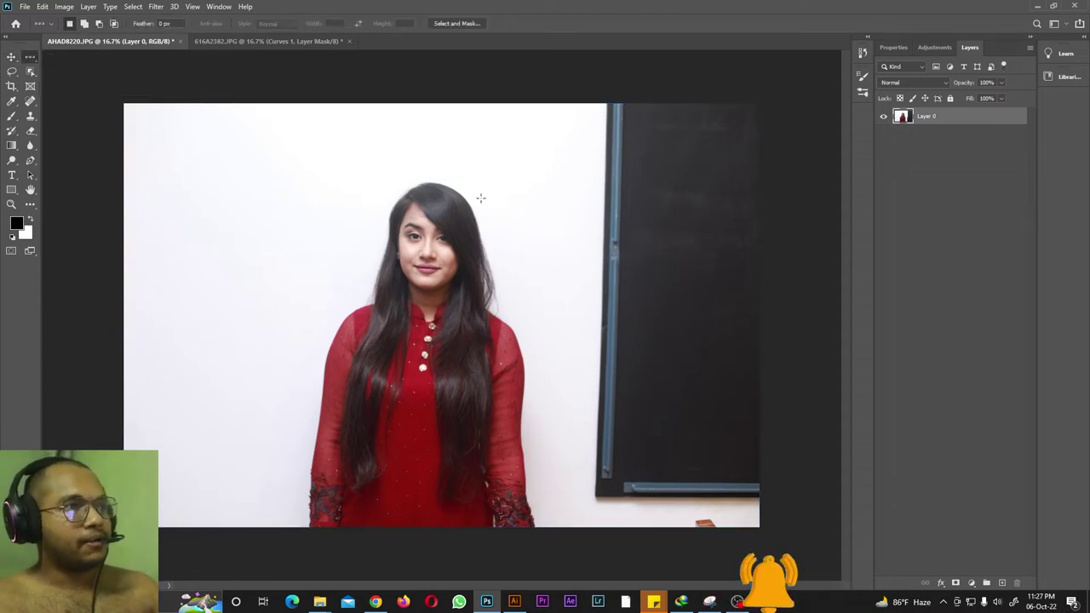
{"action": "scroll", "coordinate": [415, 172], "scroll_direction": "up", "scroll_amount": 2}
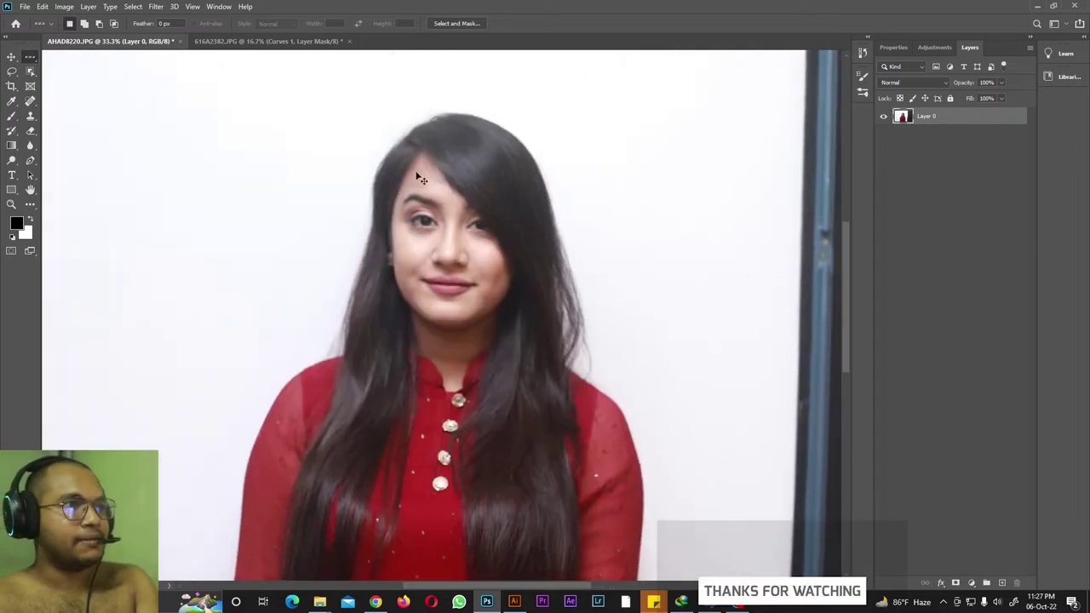
{"action": "scroll", "coordinate": [508, 175], "scroll_direction": "up", "scroll_amount": 2}
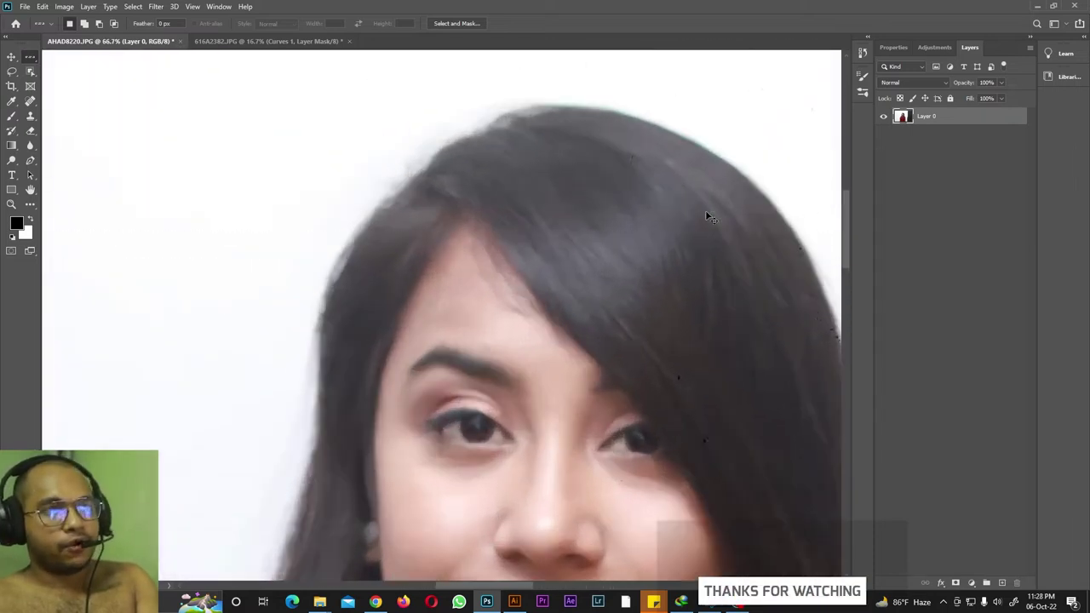
{"action": "scroll", "coordinate": [706, 216], "scroll_direction": "up", "scroll_amount": 2}
{"action": "left_click", "coordinate": [705, 217]}
{"action": "scroll", "coordinate": [479, 360], "scroll_direction": "up", "scroll_amount": 2}
{"action": "scroll", "coordinate": [522, 302], "scroll_direction": "up", "scroll_amount": 3}
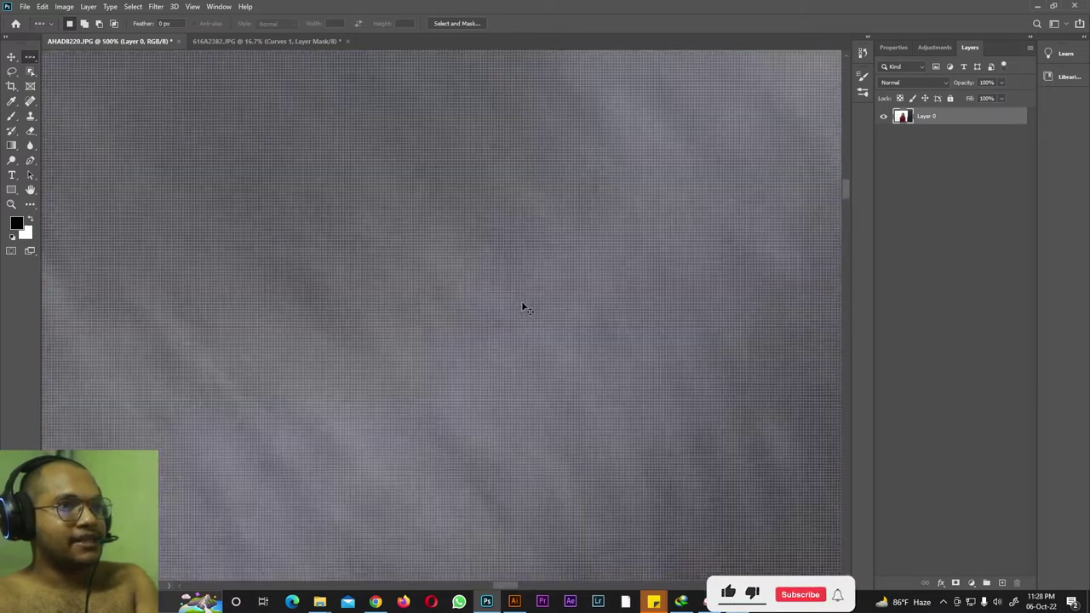
{"action": "scroll", "coordinate": [522, 302], "scroll_direction": "up", "scroll_amount": 2}
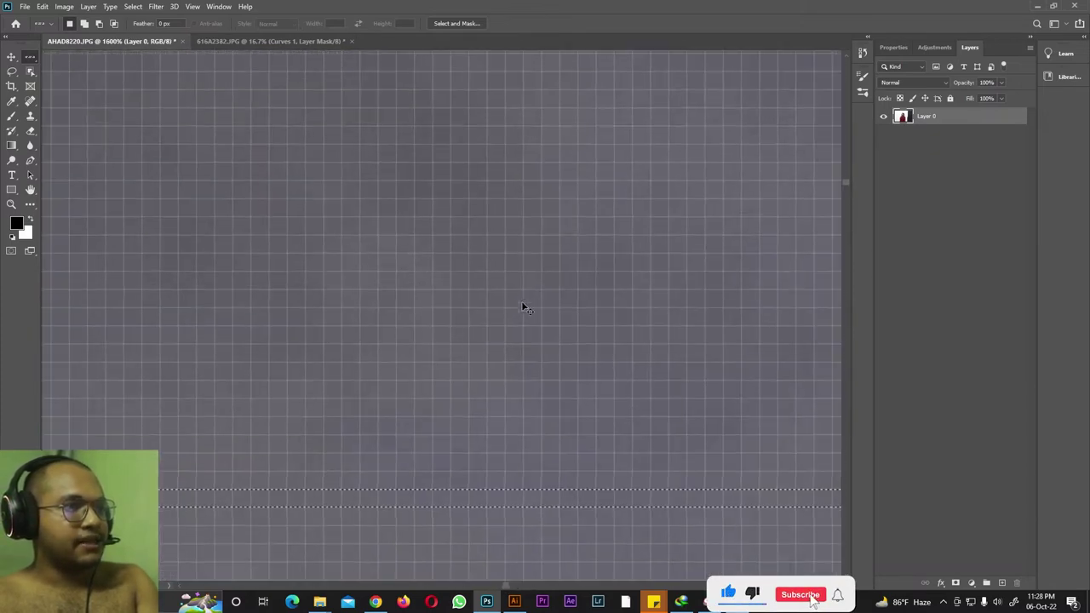
{"action": "left_click", "coordinate": [892, 48]}
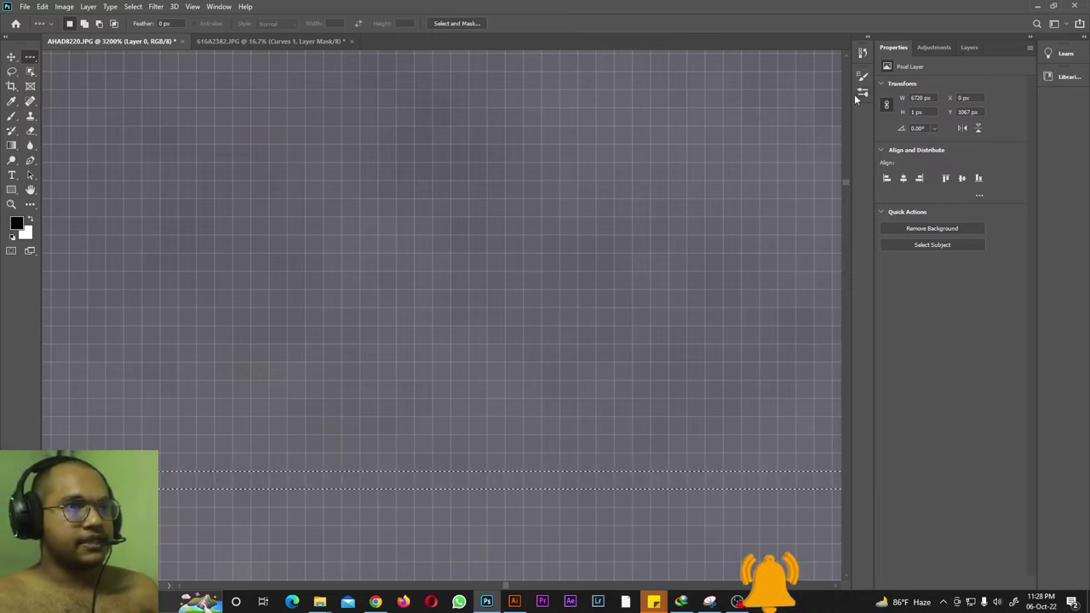
Replace the row selection with a one-pixel-wide column through the hair using the Single Column Marquee tool.
{"action": "right_click", "coordinate": [29, 56]}
{"action": "left_click", "coordinate": [75, 87]}
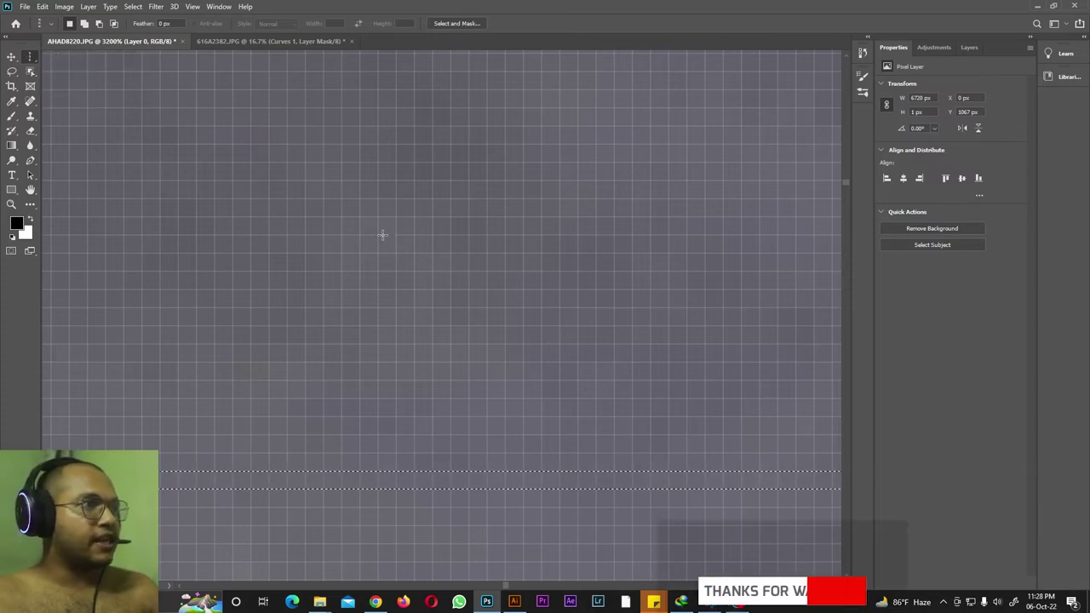
{"action": "left_click", "coordinate": [387, 247]}
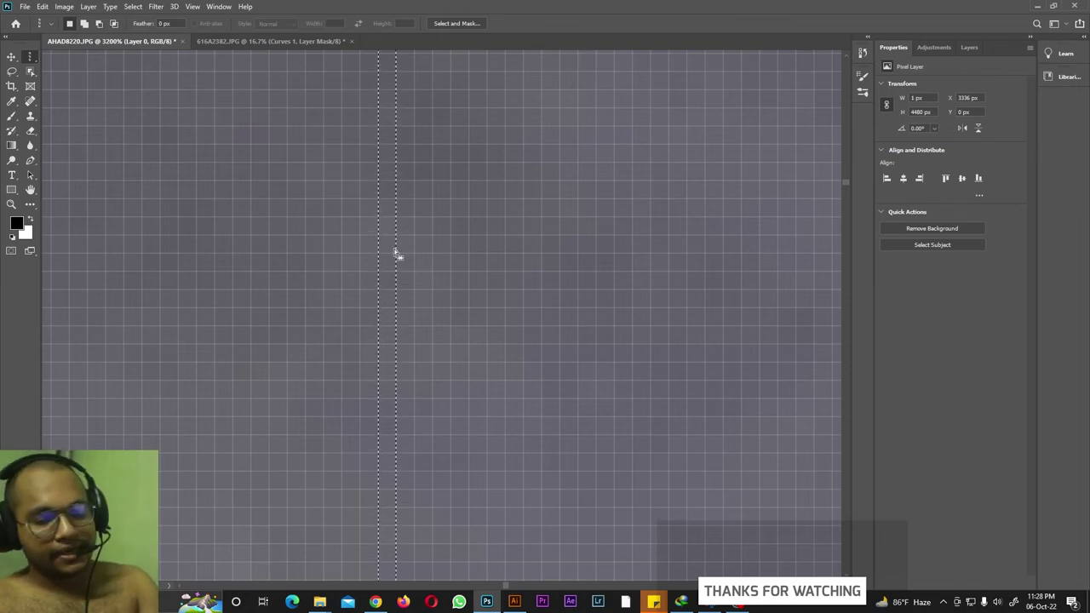
Examine the single-column selection against the woman's head at progressively lower magnification.
{"action": "key", "text": "ctrl+minus"}
{"action": "key", "text": "ctrl+minus"}
{"action": "key", "text": "ctrl+minus"}
{"action": "key", "text": "ctrl+minus"}
{"action": "key", "text": "ctrl+minus"}
{"action": "key", "text": "ctrl+minus"}
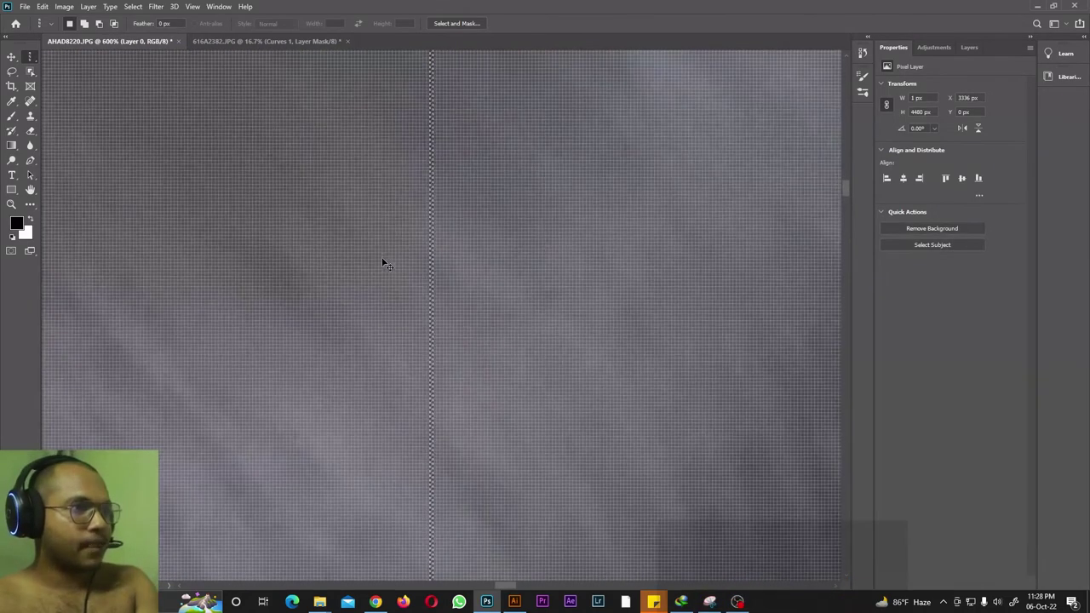
{"action": "key", "text": "ctrl+minus"}
{"action": "right_click", "coordinate": [30, 56]}
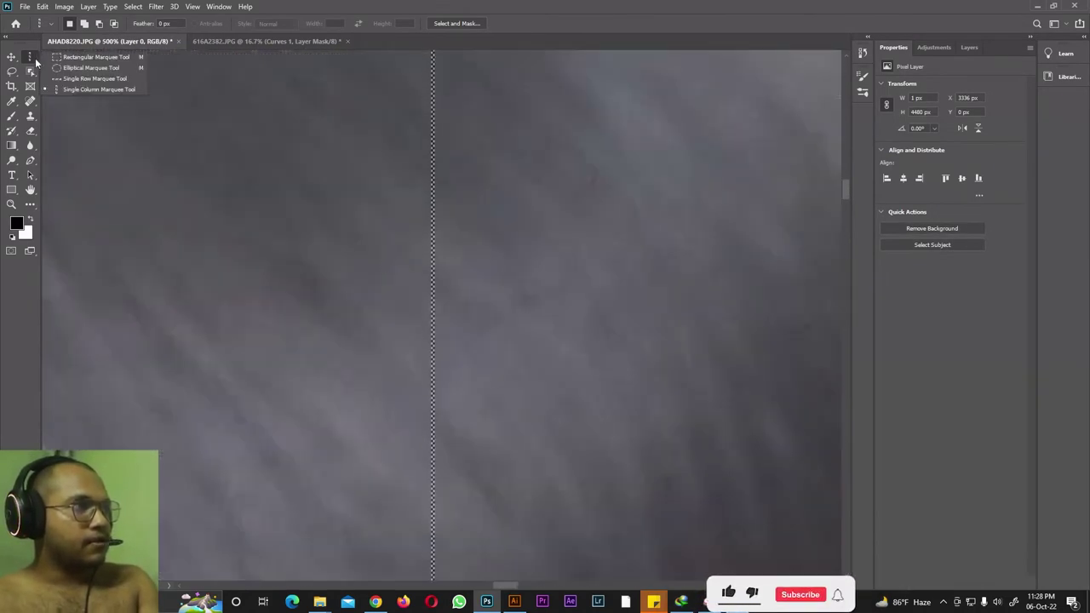
{"action": "key", "text": "ctrl+minus"}
{"action": "key", "text": "ctrl+minus"}
{"action": "key", "text": "ctrl+minus"}
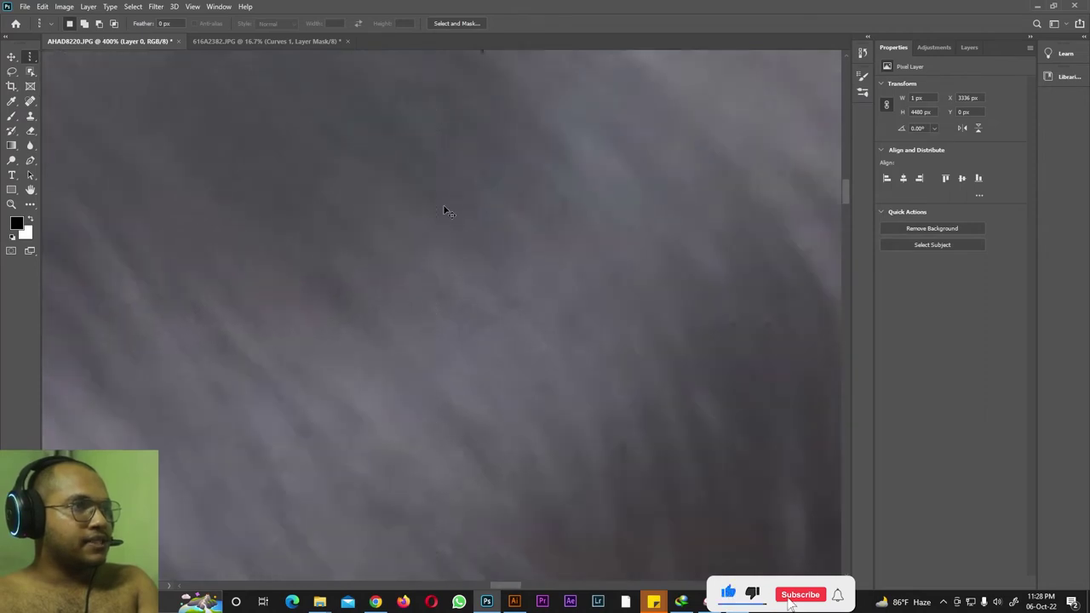
{"action": "key", "text": "ctrl+minus"}
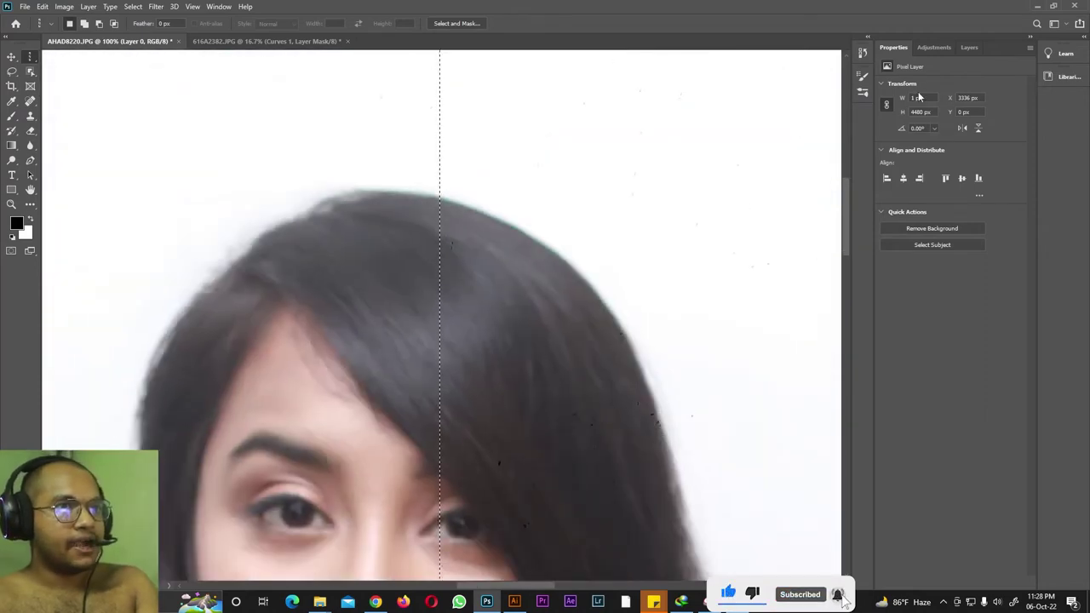
{"action": "key", "text": "ctrl+minus"}
Clear the column selection and deselect Layer 0, with the whole photo in view.
{"action": "left_click", "coordinate": [933, 47]}
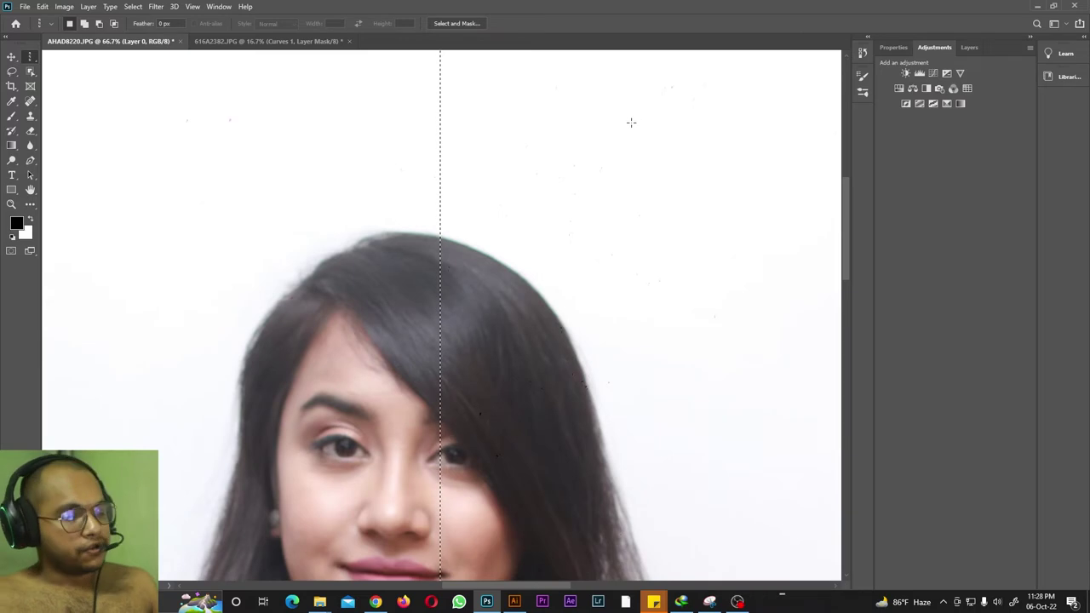
{"action": "key", "text": "ctrl+d"}
{"action": "left_click", "coordinate": [969, 46]}
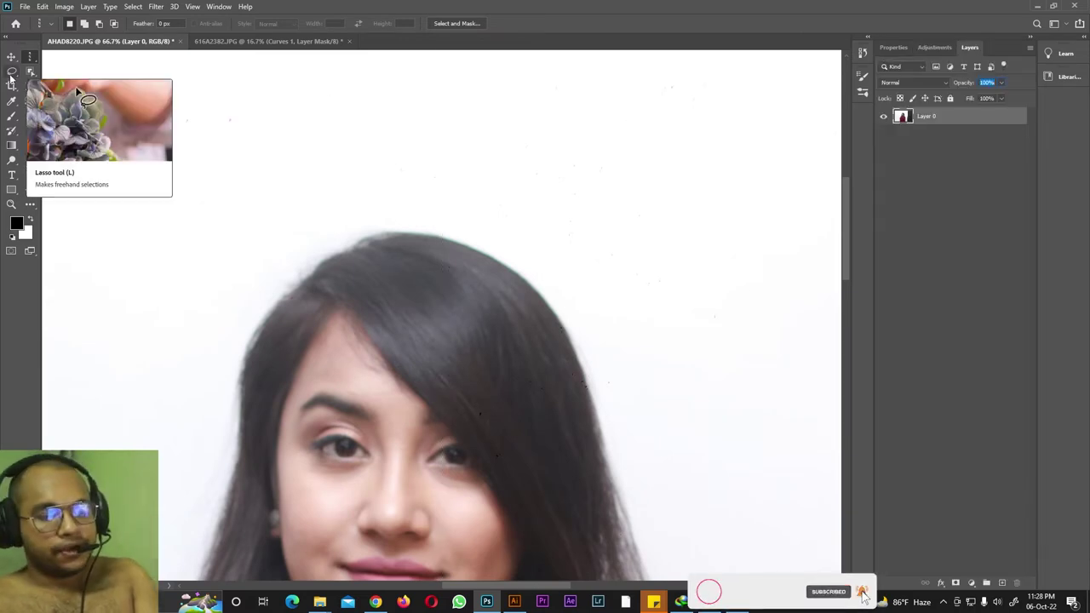
{"action": "key", "text": "ctrl+minus"}
{"action": "key", "text": "ctrl+minus"}
{"action": "key", "text": "ctrl+minus"}
{"action": "key", "text": "ctrl+minus"}
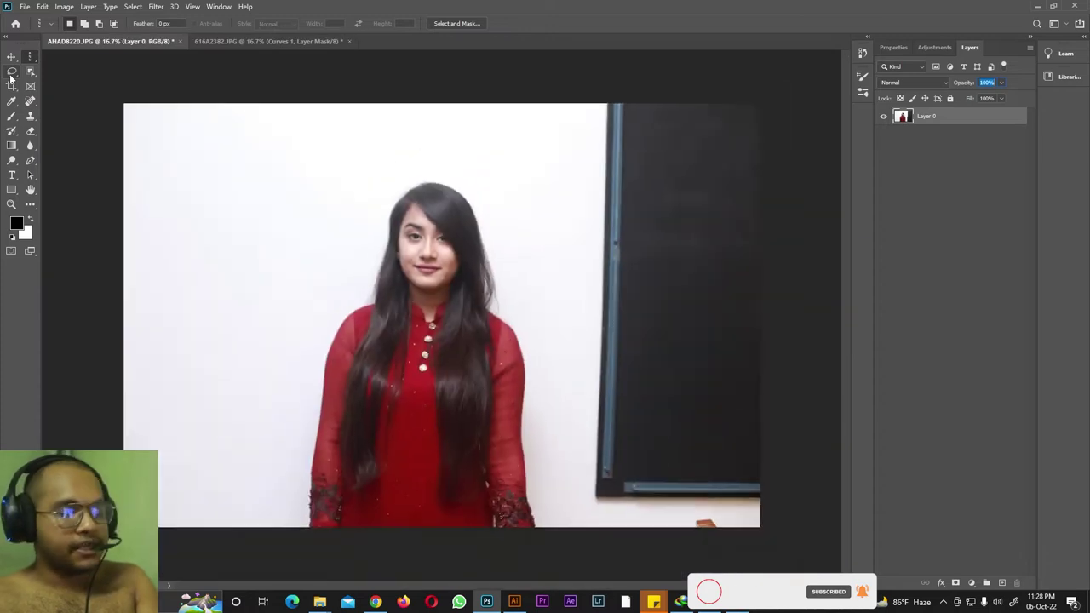
{"action": "key", "text": "ctrl+minus"}
{"action": "key", "text": "ctrl+minus"}
{"action": "key", "text": "ctrl+plus"}
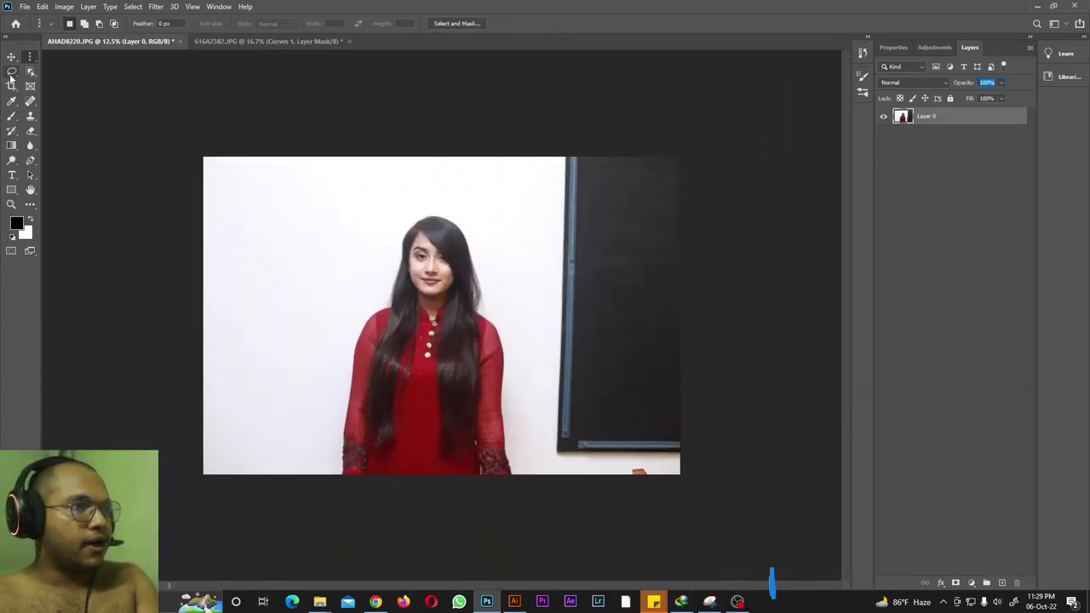
{"action": "key", "text": "ctrl+plus"}
{"action": "left_click", "coordinate": [963, 211]}
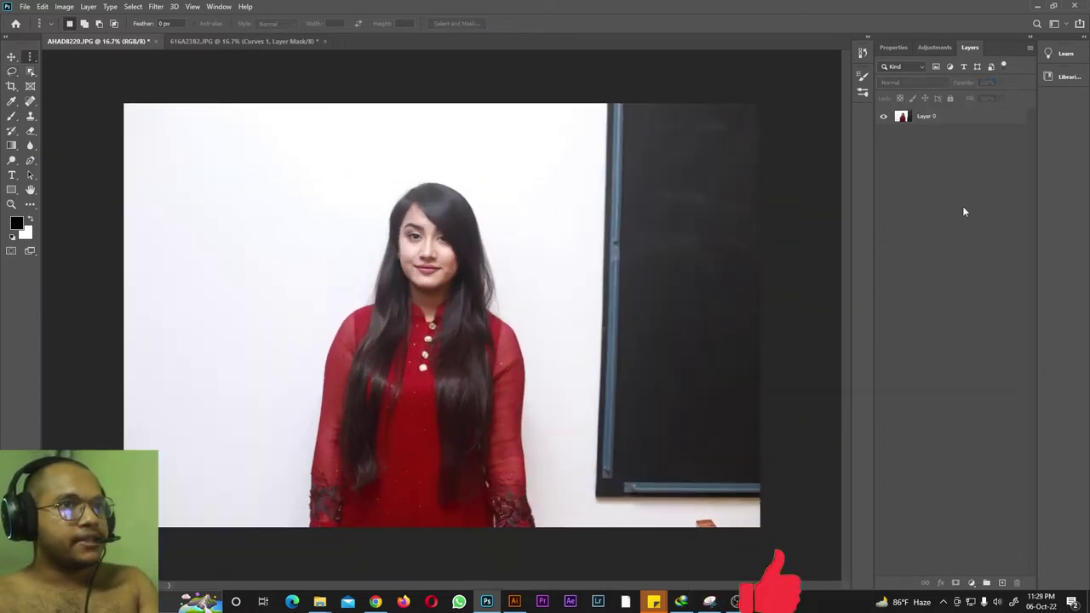
Trace a freehand selection around the woman's whole figure with the Lasso tool.
{"action": "right_click", "coordinate": [11, 71]}
{"action": "left_click", "coordinate": [60, 74]}
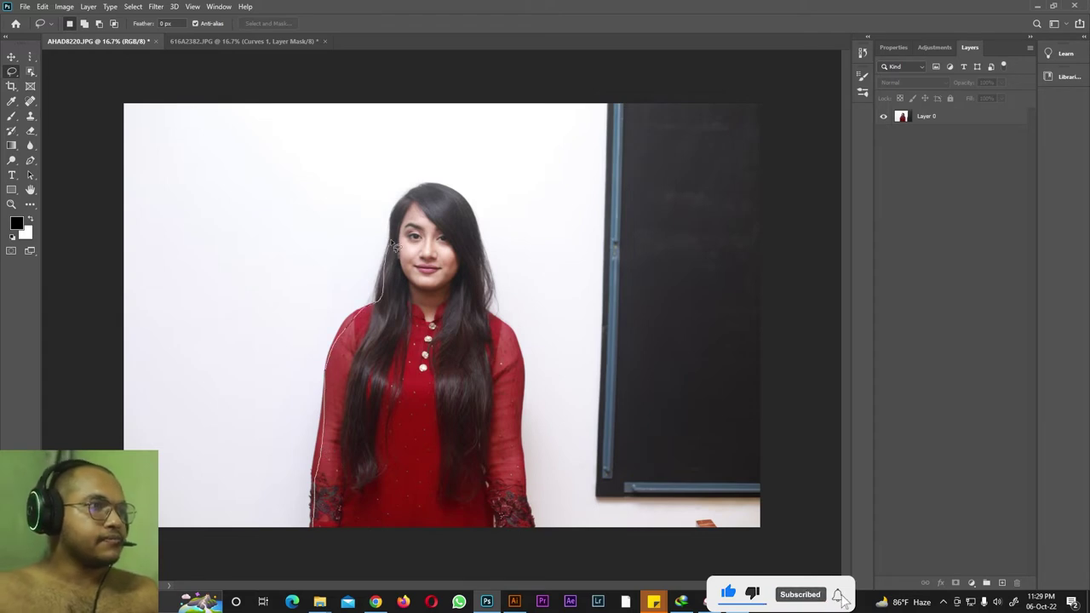
{"action": "mouse_move", "coordinate": [479, 241]}
{"action": "left_mouse_down"}
{"action": "mouse_move", "coordinate": [483, 306]}
{"action": "mouse_move", "coordinate": [525, 375]}
{"action": "left_mouse_up"}
{"action": "mouse_move", "coordinate": [518, 473]}
{"action": "left_mouse_down"}
{"action": "mouse_move", "coordinate": [535, 536]}
{"action": "mouse_move", "coordinate": [317, 533]}
{"action": "left_mouse_up"}
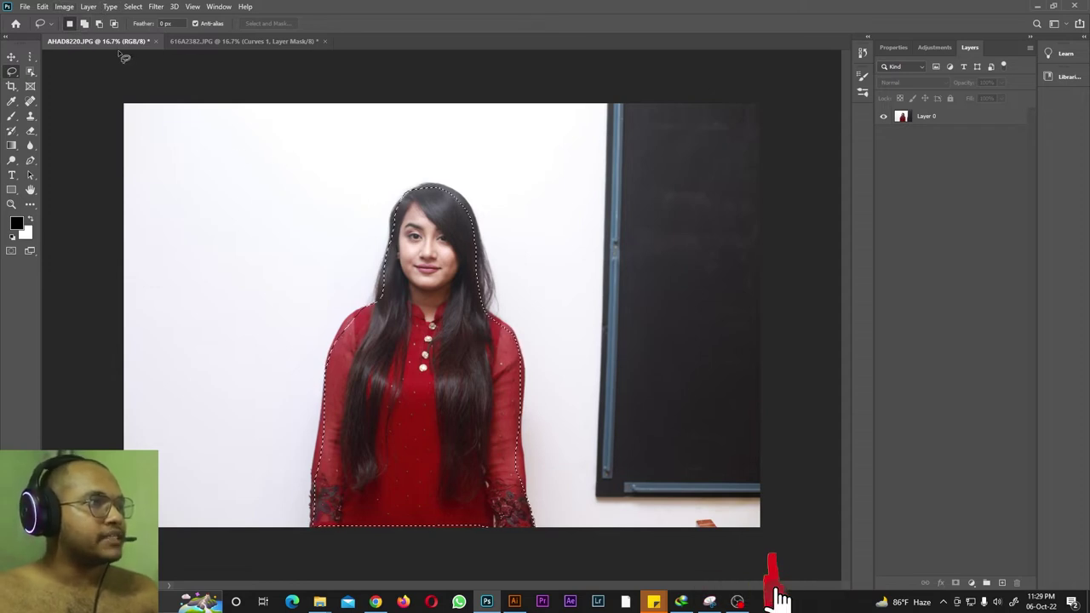
Add the missed sliver along the woman's shoulder at the image's left to the Lasso selection.
{"action": "left_click", "coordinate": [84, 23]}
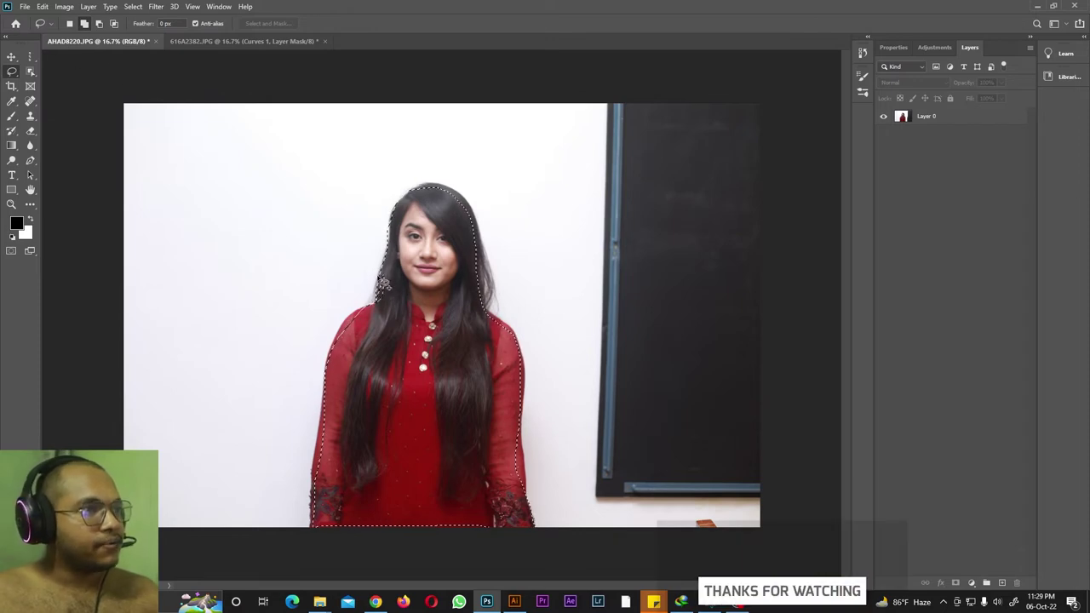
{"action": "key", "text": "ctrl+plus"}
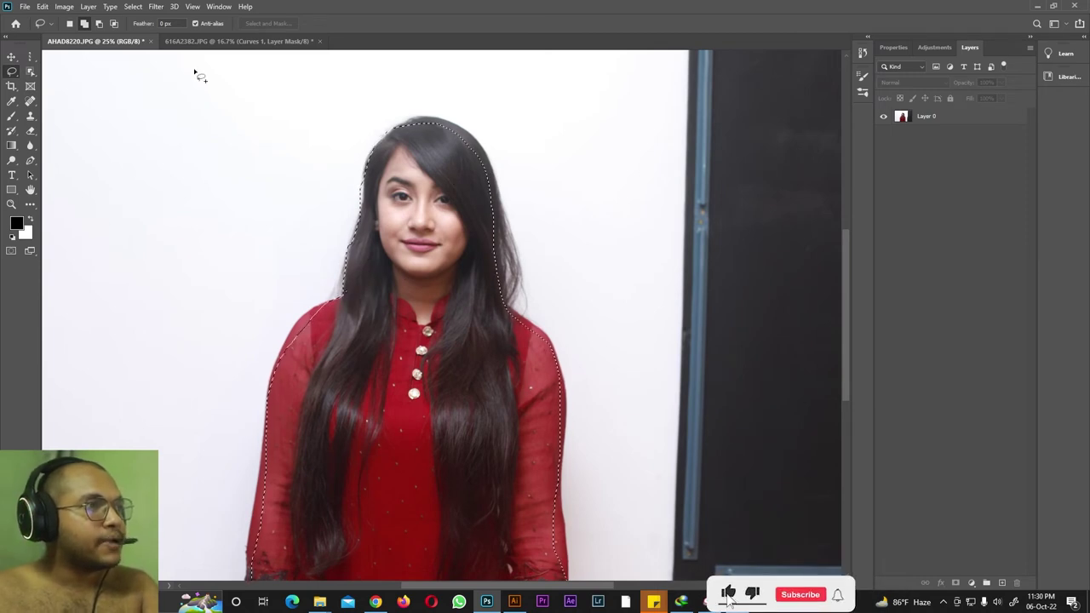
{"action": "scroll", "coordinate": [197, 75], "scroll_direction": "down", "scroll_amount": 3}
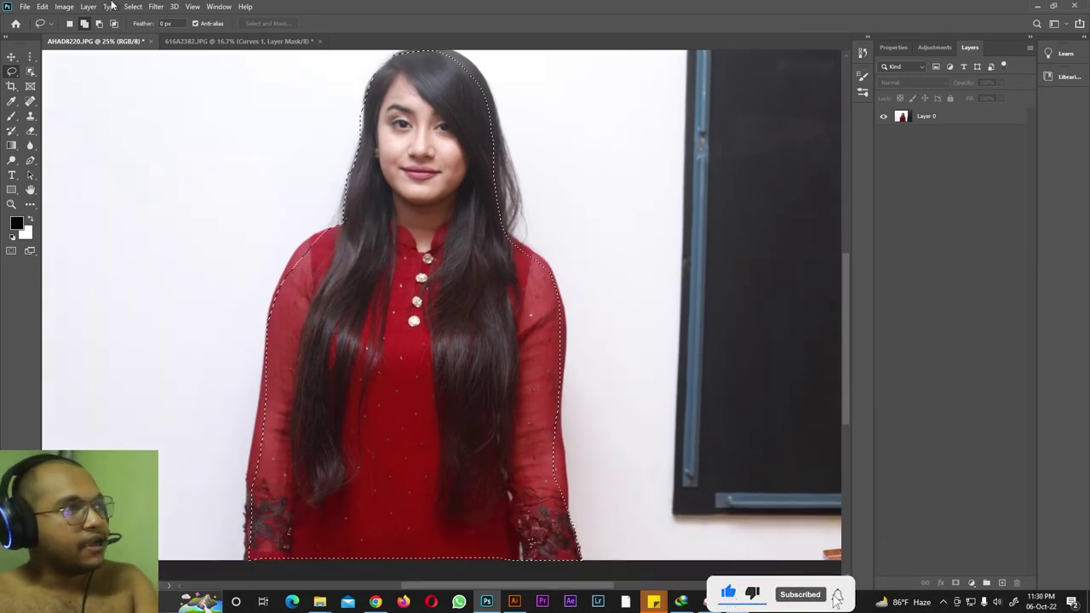
{"action": "left_click", "coordinate": [99, 23]}
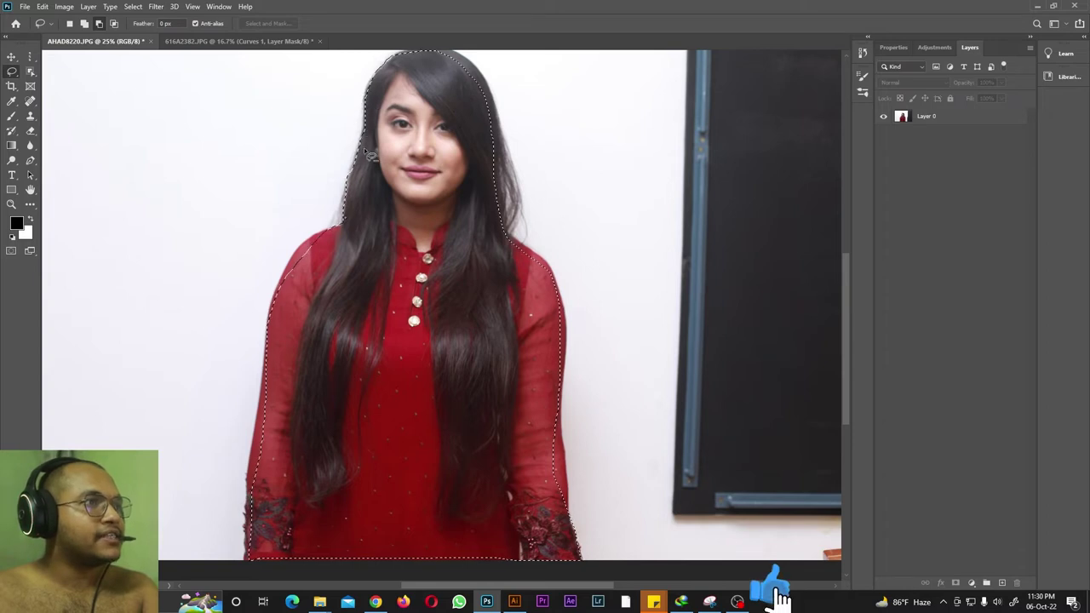
{"action": "left_click", "coordinate": [83, 24]}
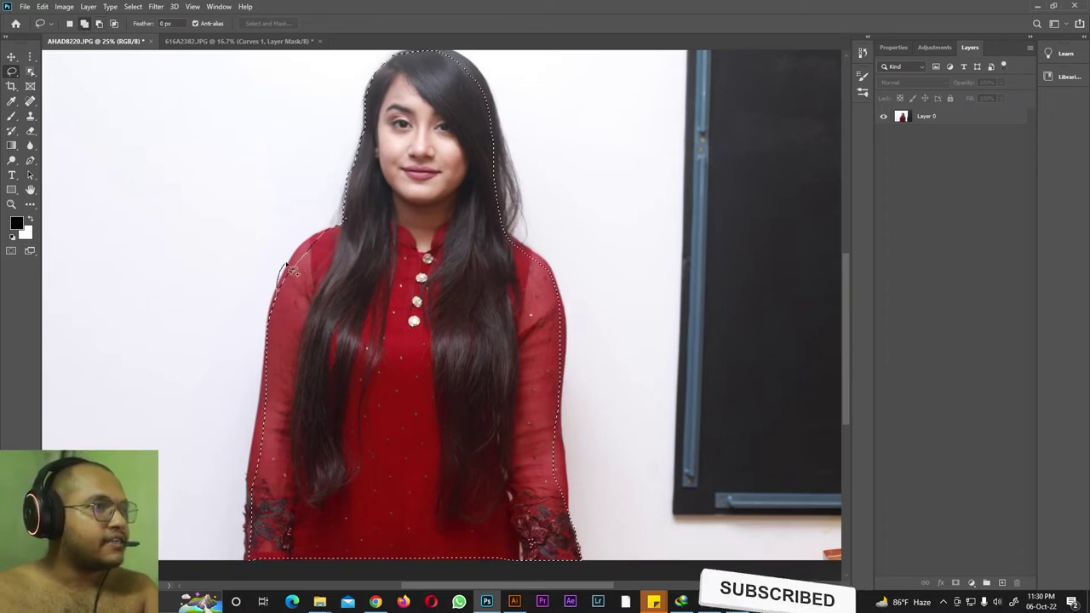
{"action": "left_click_drag", "start_coordinate": [290, 270], "coordinate": [310, 249]}
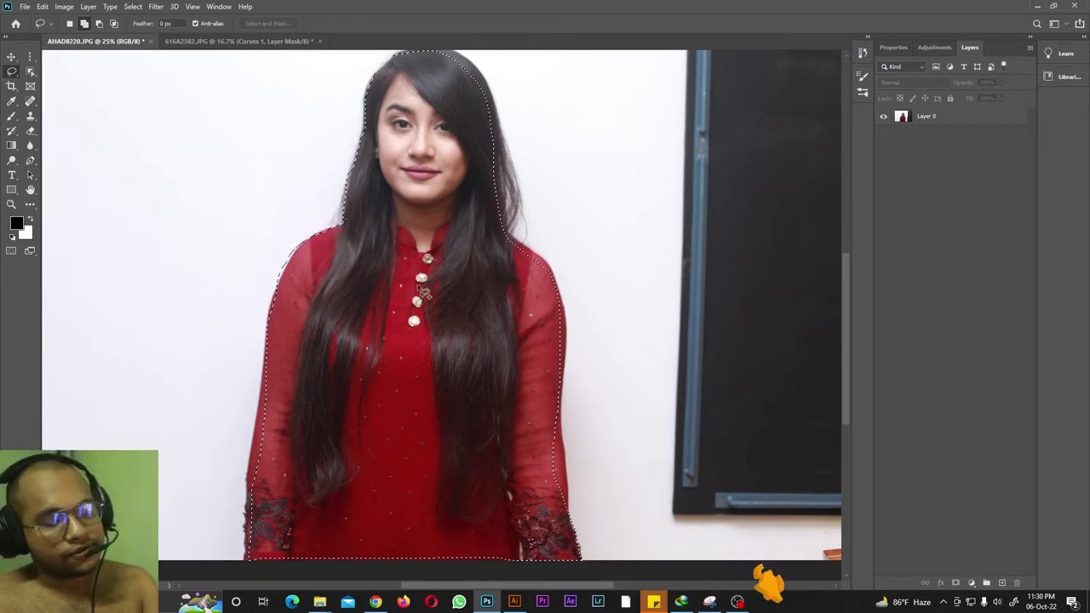
{"action": "key", "text": "ctrl+minus"}
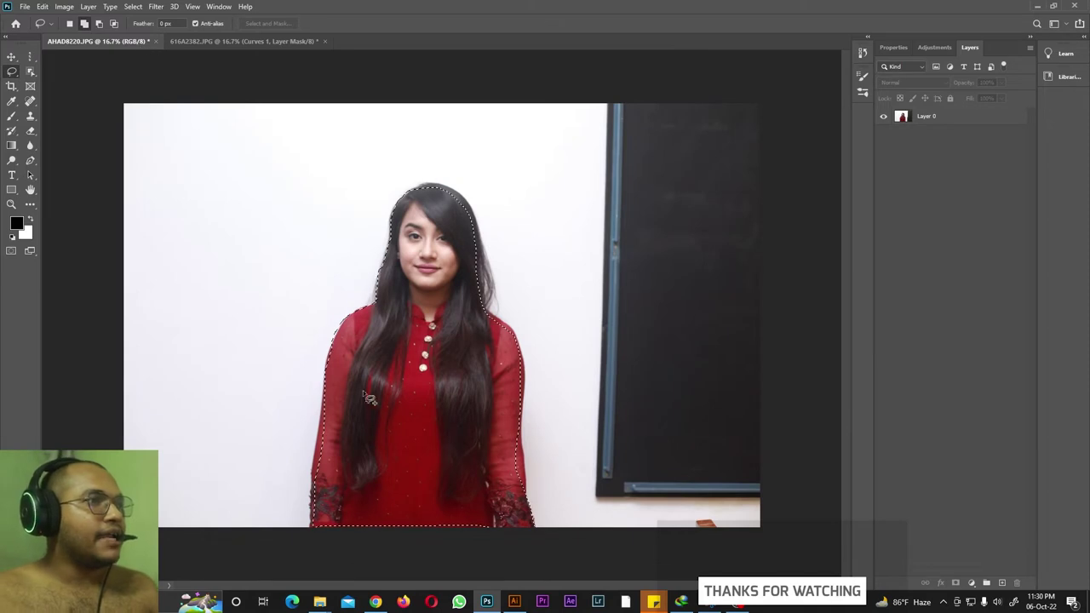
Copy the selected figure from Layer 0 to a new layer with Layer Via Copy and hide Layer 0.
{"action": "left_click", "coordinate": [88, 7]}
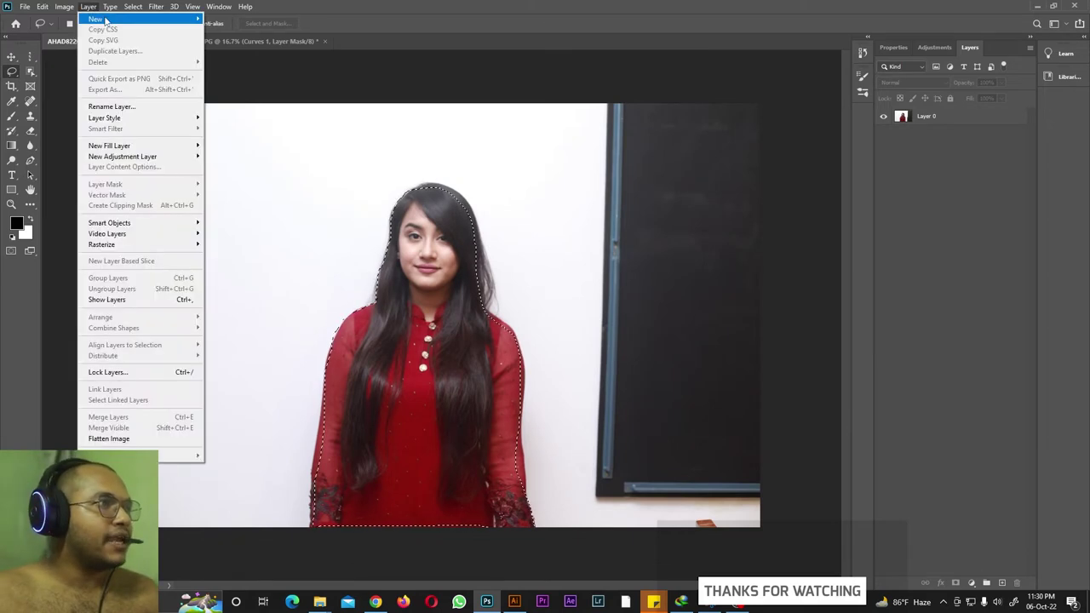
{"action": "key", "text": "Escape"}
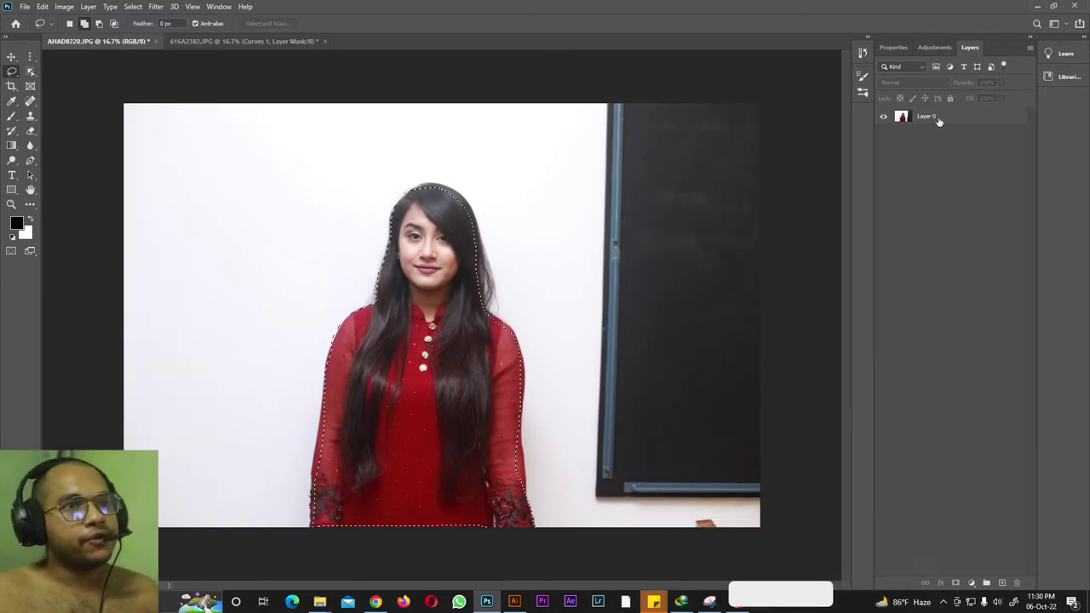
{"action": "left_click", "coordinate": [970, 119]}
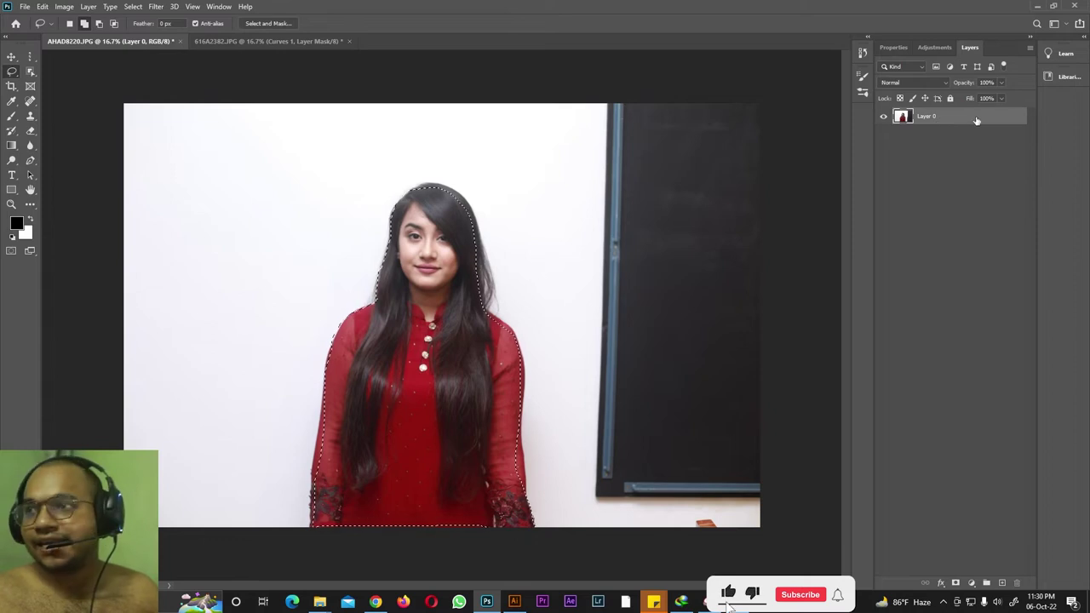
{"action": "left_click", "coordinate": [87, 7]}
{"action": "mouse_move", "coordinate": [96, 19]}
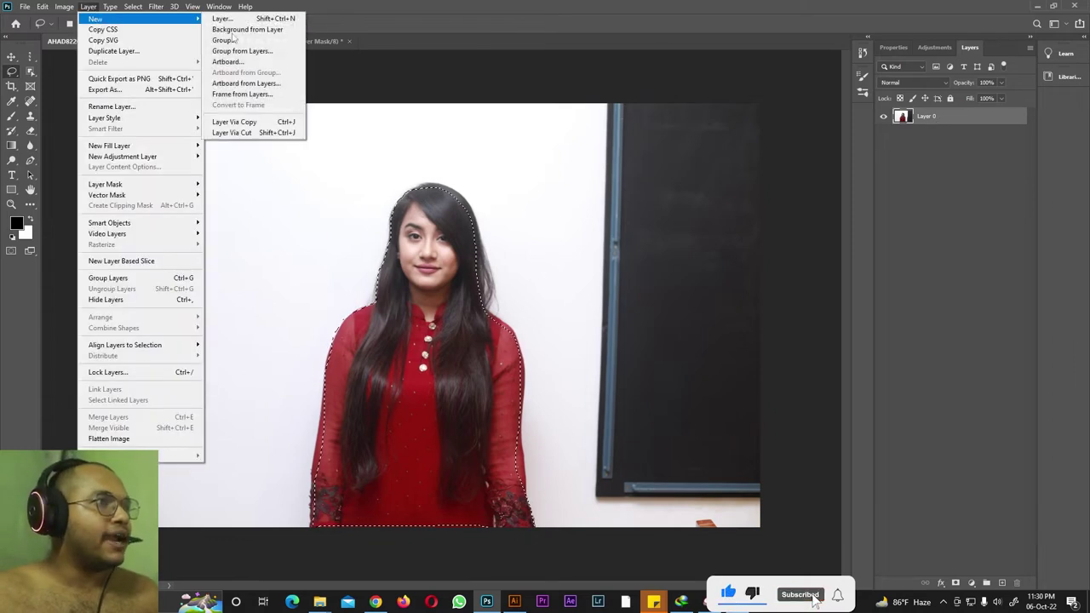
{"action": "left_click", "coordinate": [242, 122]}
{"action": "left_click", "coordinate": [884, 134]}
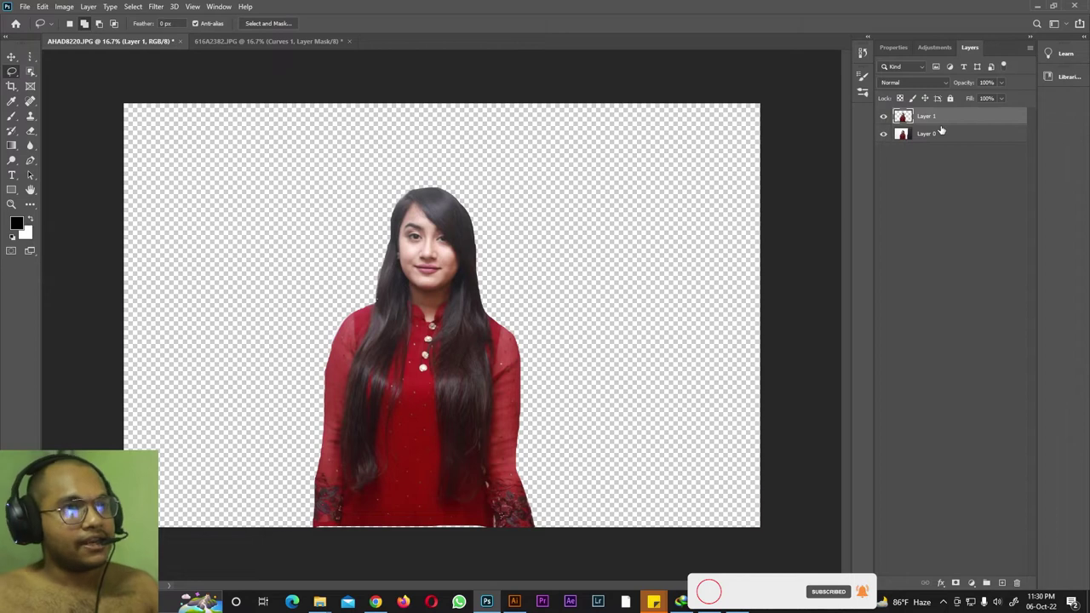
Undo the layer copy and clear the selection around the woman, with the Polygonal Lasso tool active.
{"action": "key", "text": "ctrl+z"}
{"action": "key", "text": "ctrl+z"}
{"action": "right_click", "coordinate": [11, 71]}
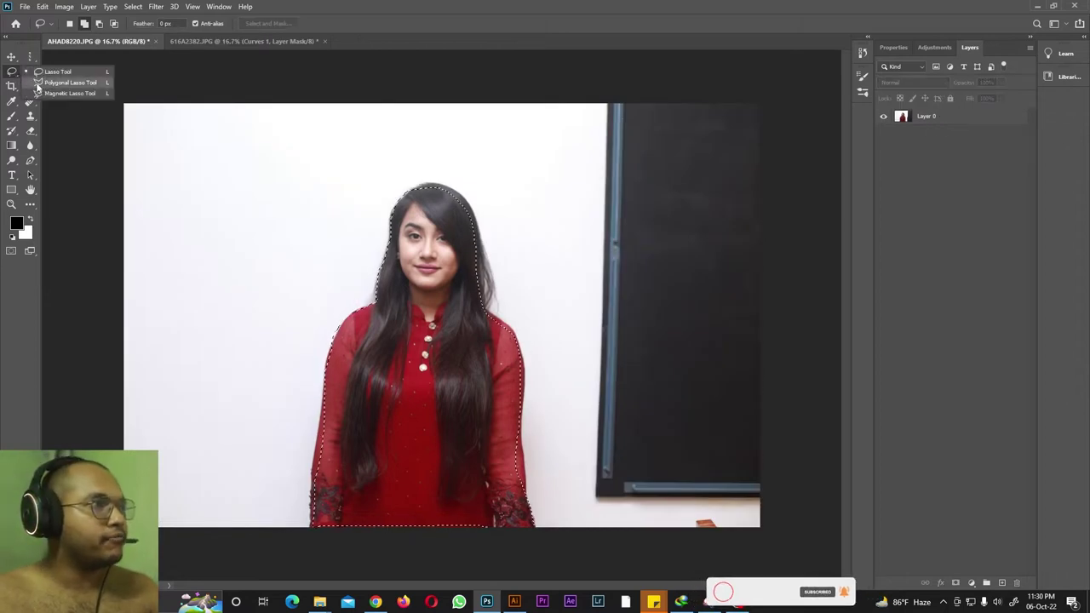
{"action": "left_click", "coordinate": [51, 91]}
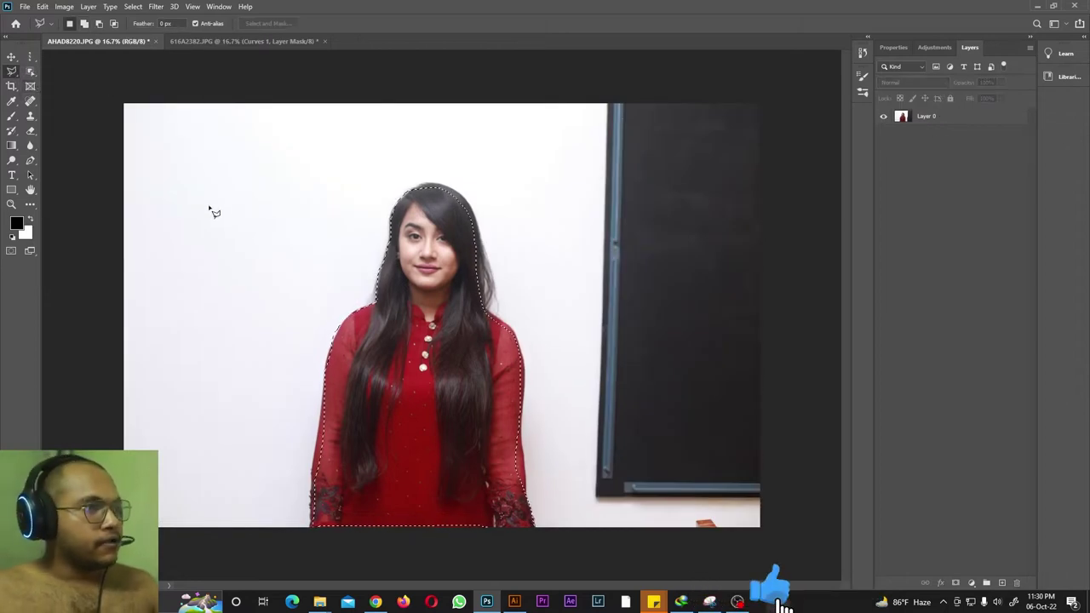
{"action": "key", "text": "ctrl+d"}
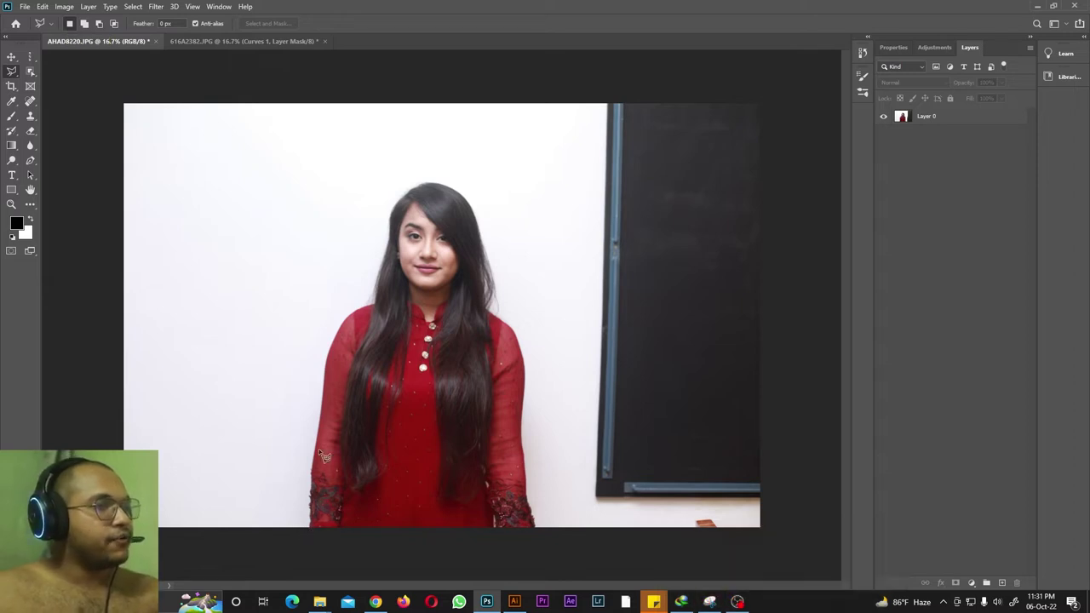
Trace a closed selection of straight segments around the woman's whole figure with the Polygonal Lasso tool.
{"action": "left_click_drag", "start_coordinate": [312, 525], "coordinate": [330, 407]}
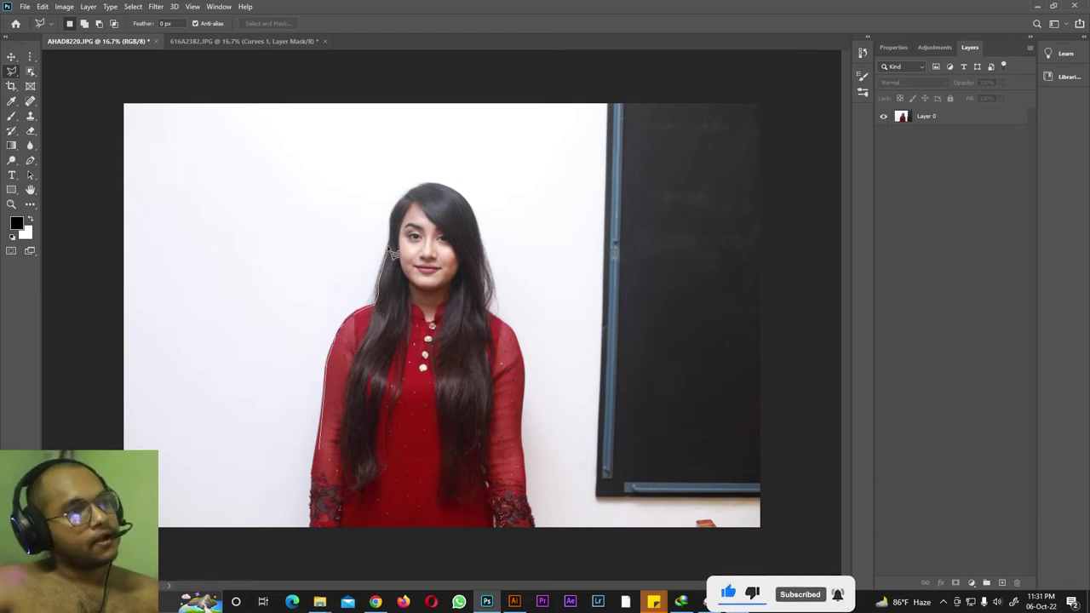
{"action": "mouse_move", "coordinate": [397, 215]}
{"action": "left_mouse_down"}
{"action": "mouse_move", "coordinate": [427, 187]}
{"action": "mouse_move", "coordinate": [459, 195]}
{"action": "mouse_move", "coordinate": [478, 219]}
{"action": "mouse_move", "coordinate": [509, 334]}
{"action": "left_mouse_up"}
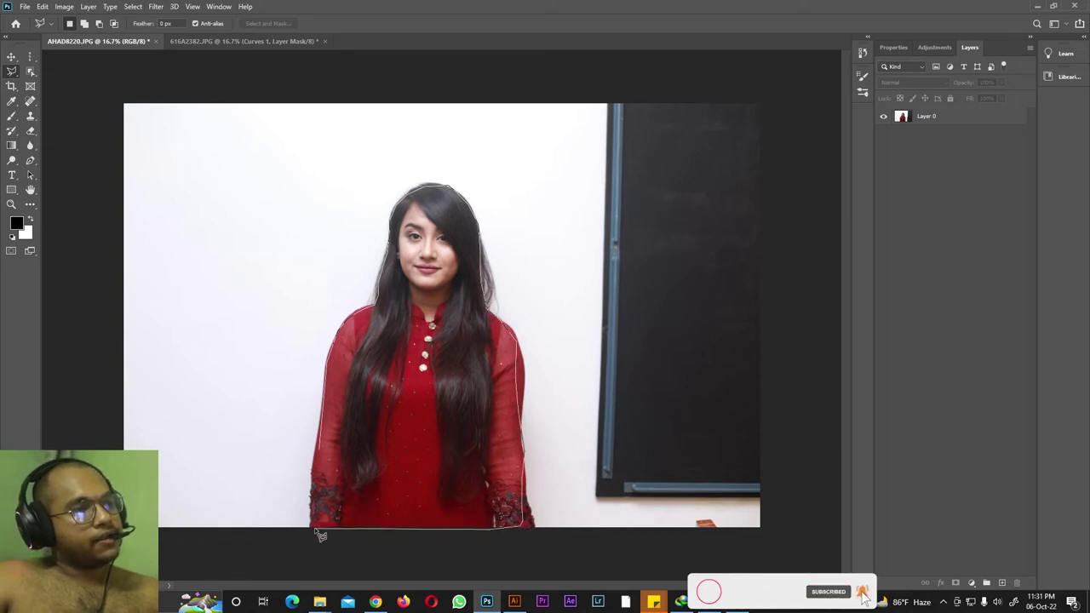
{"action": "left_click_drag", "start_coordinate": [325, 454], "coordinate": [325, 454]}
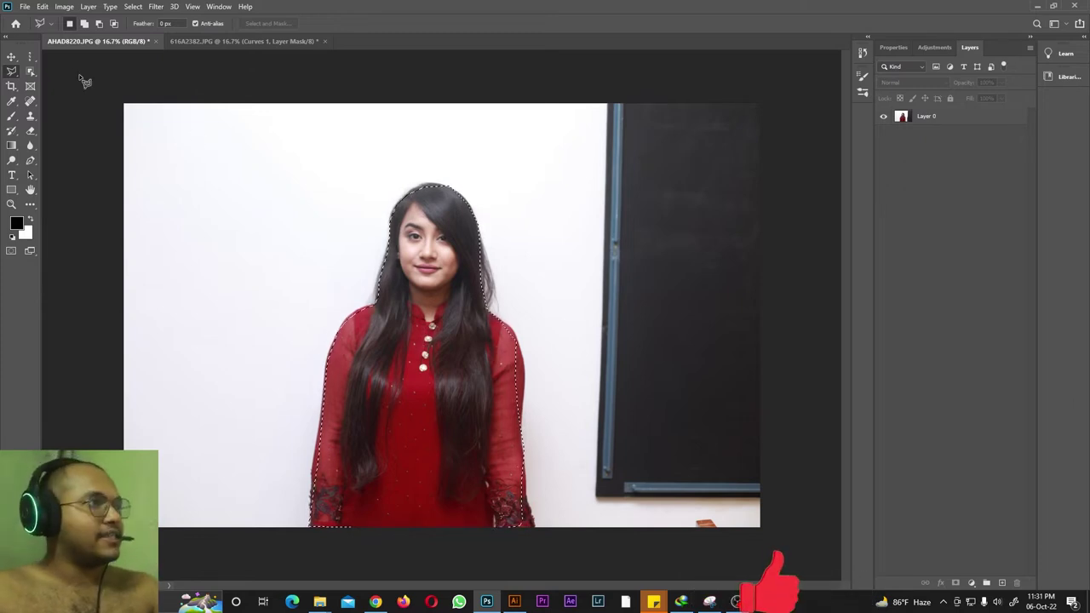
Subtract a four-cornered area across the sleeve cuffs and lower dress from the figure selection with the Polygonal Lasso tool.
{"action": "left_click", "coordinate": [84, 24]}
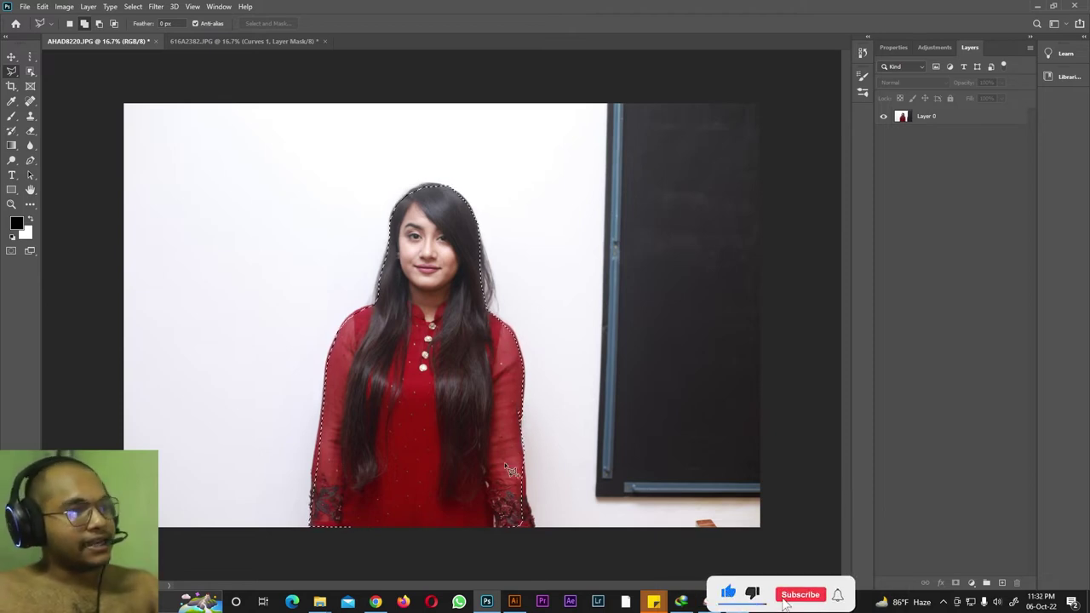
{"action": "left_click", "coordinate": [100, 24]}
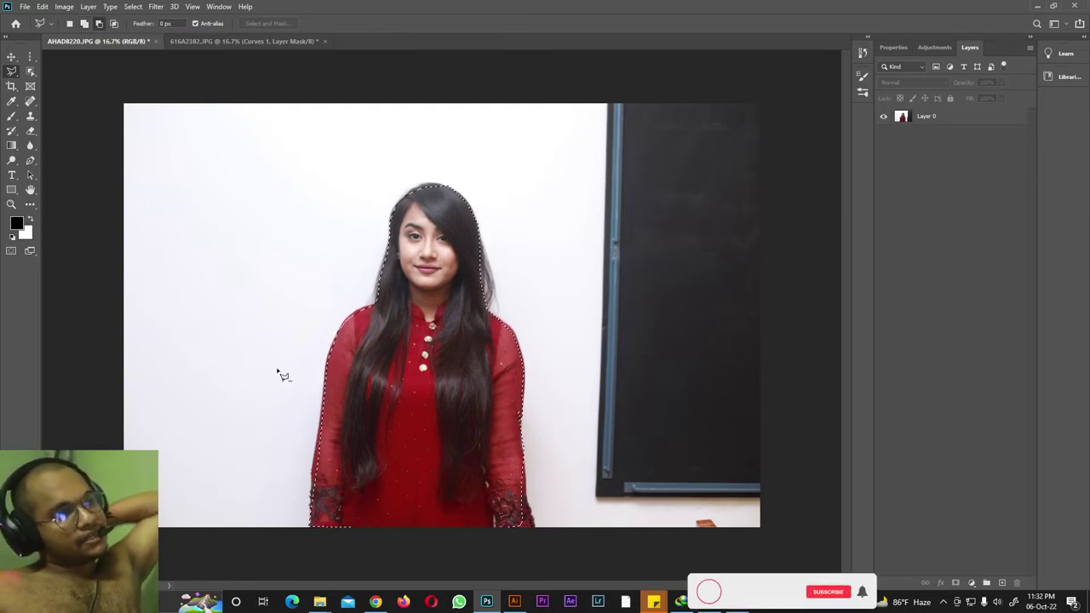
{"action": "left_click", "coordinate": [552, 483]}
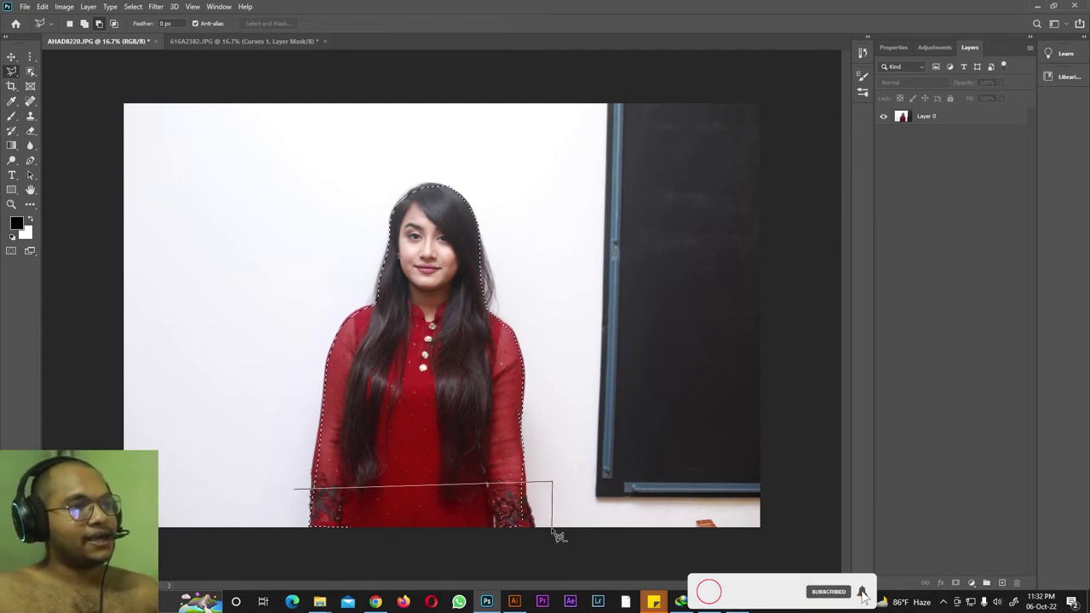
{"action": "left_click", "coordinate": [552, 528]}
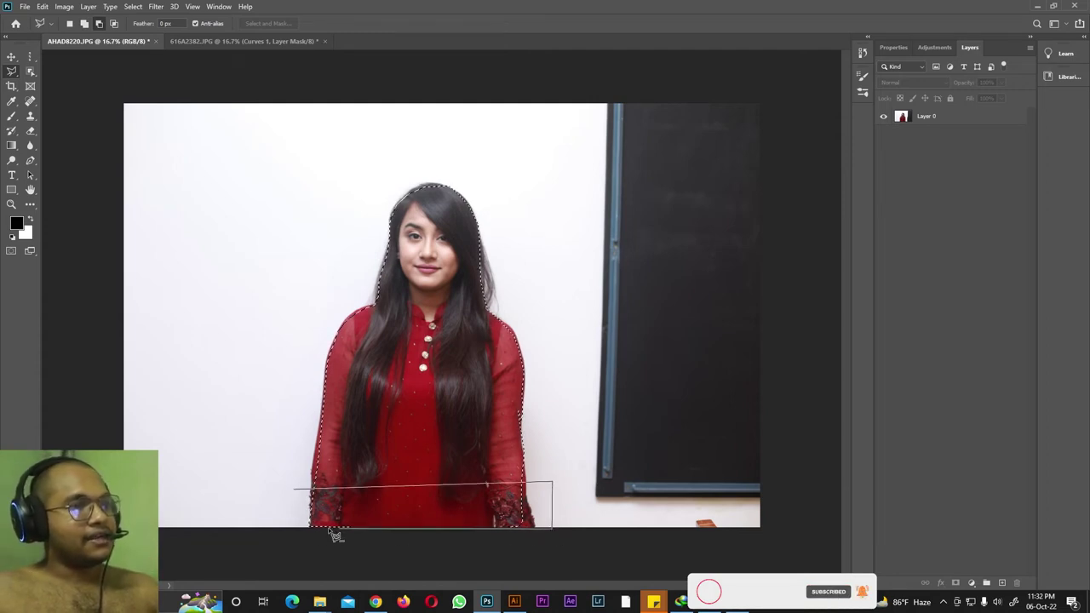
{"action": "left_click", "coordinate": [295, 490]}
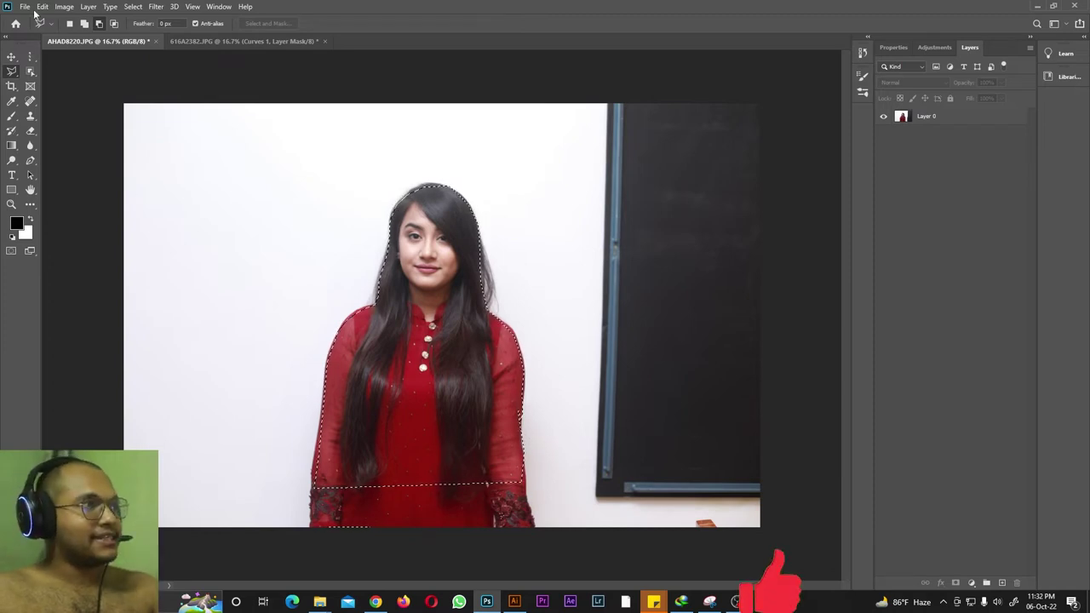
Copy the trimmed selection of Layer 0 to its own layer with Layer Via Copy and hide the original photo layer.
{"action": "left_click", "coordinate": [88, 7]}
{"action": "mouse_move", "coordinate": [136, 19]}
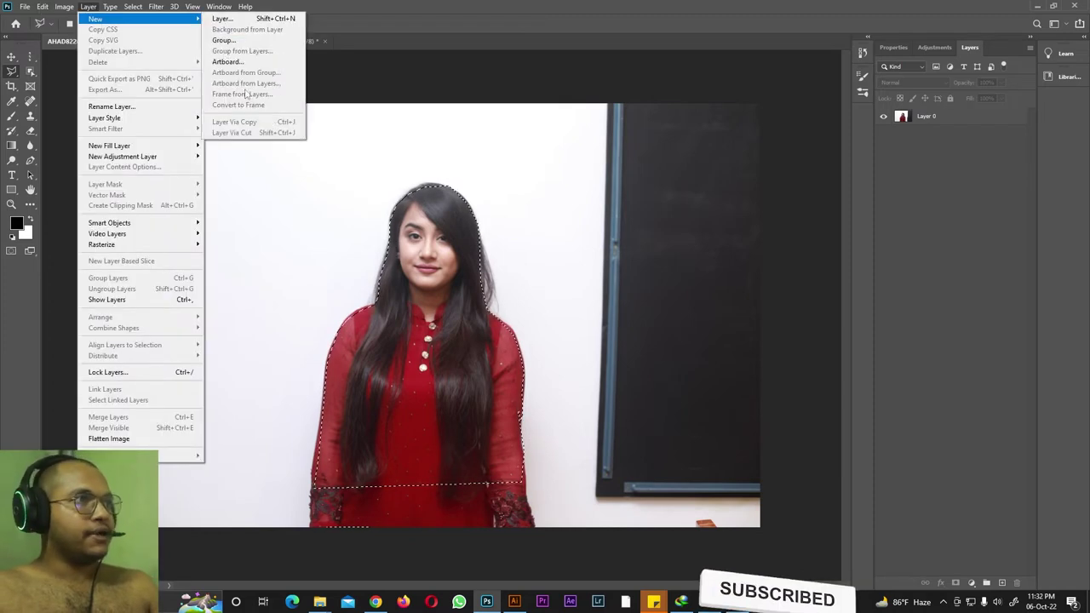
{"action": "left_click", "coordinate": [926, 115]}
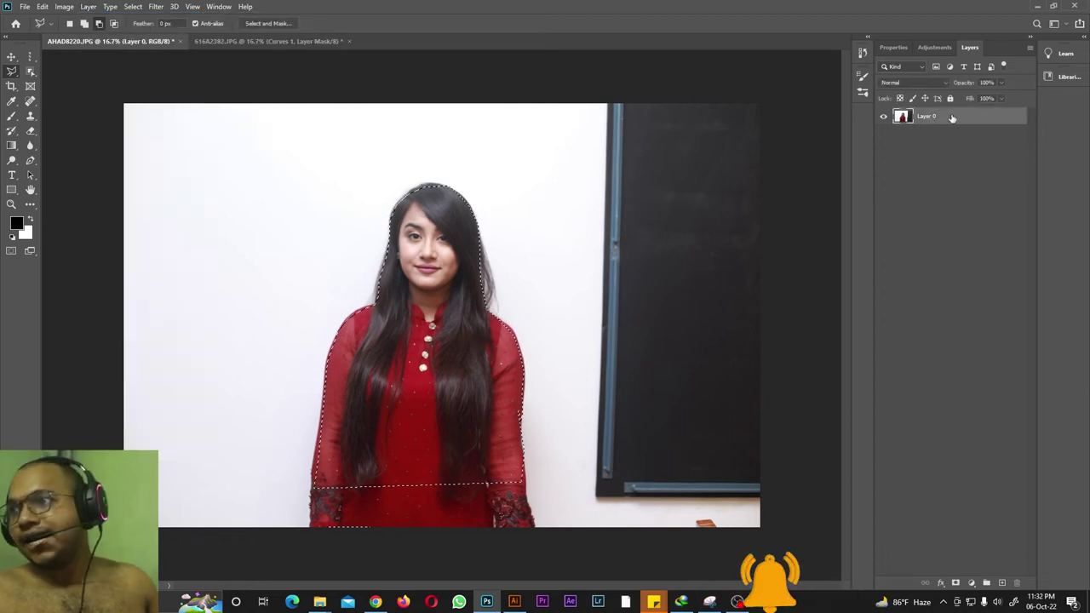
{"action": "left_click", "coordinate": [89, 8]}
{"action": "mouse_move", "coordinate": [110, 19]}
{"action": "left_click", "coordinate": [247, 122]}
{"action": "left_click", "coordinate": [882, 134]}
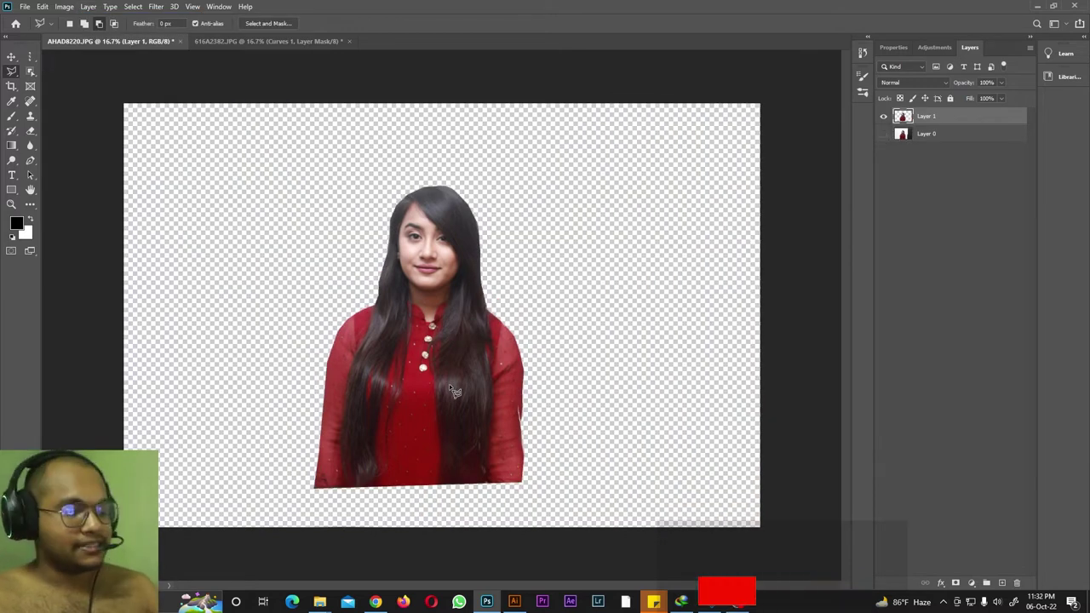
Undo the layer copy, the subtraction and the polygonal selection around the woman.
{"action": "key", "text": "ctrl+z"}
{"action": "key", "text": "ctrl+z"}
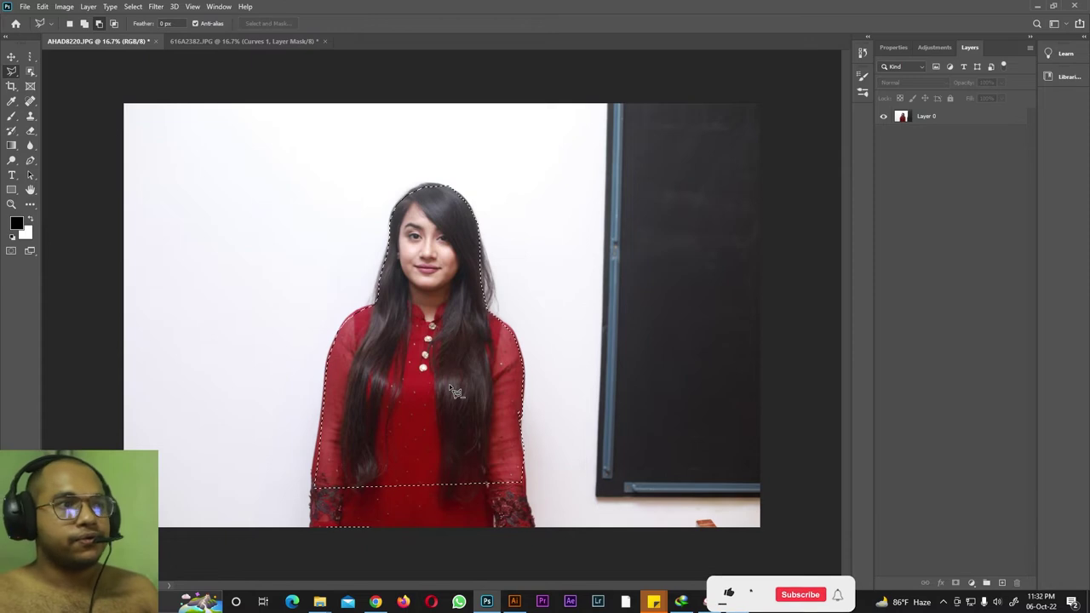
{"action": "key", "text": "ctrl+z"}
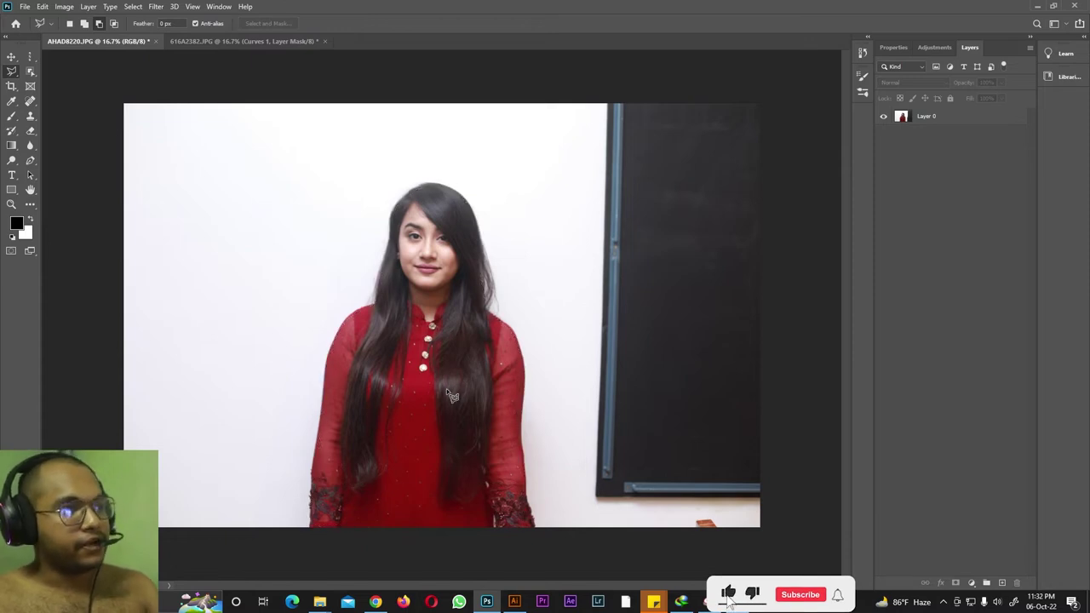
Switch to the Magnetic Lasso tool in New selection mode and select Layer 0.
{"action": "right_click", "coordinate": [11, 71]}
{"action": "left_click", "coordinate": [48, 94]}
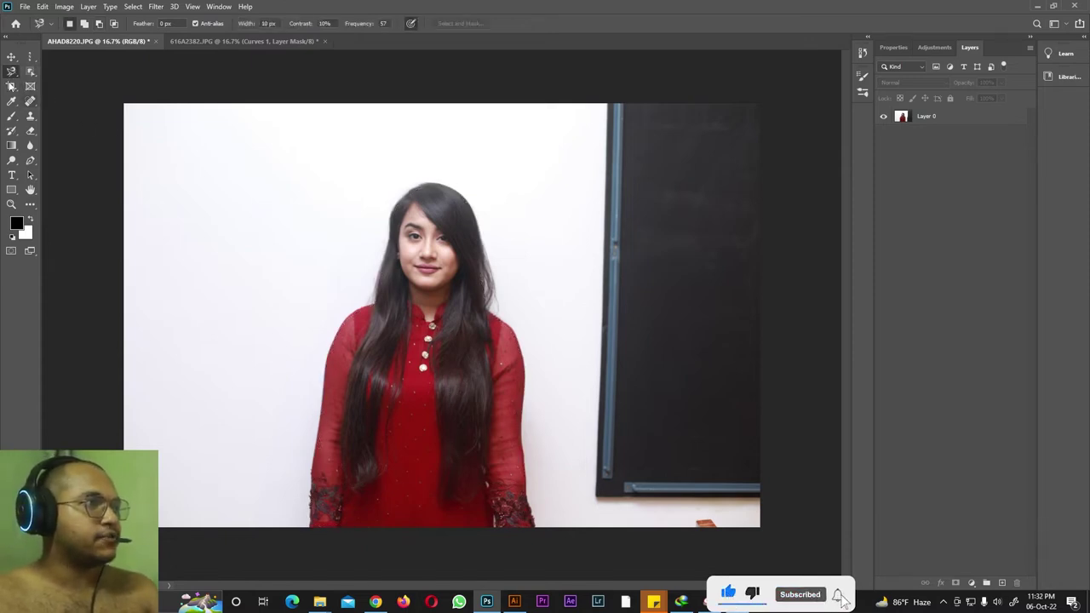
{"action": "right_click", "coordinate": [14, 75]}
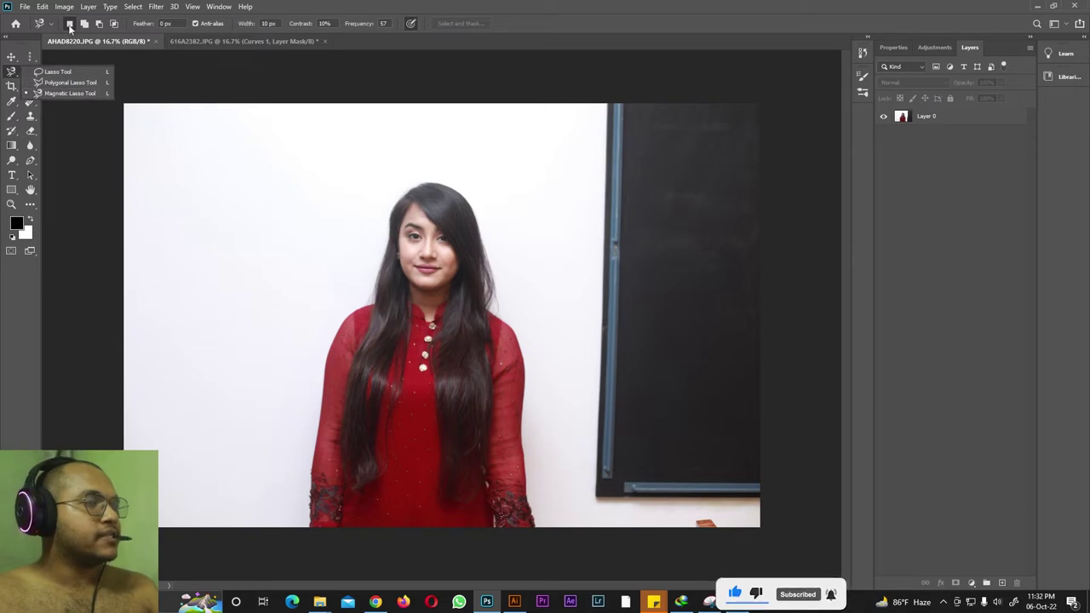
{"action": "left_click", "coordinate": [70, 26]}
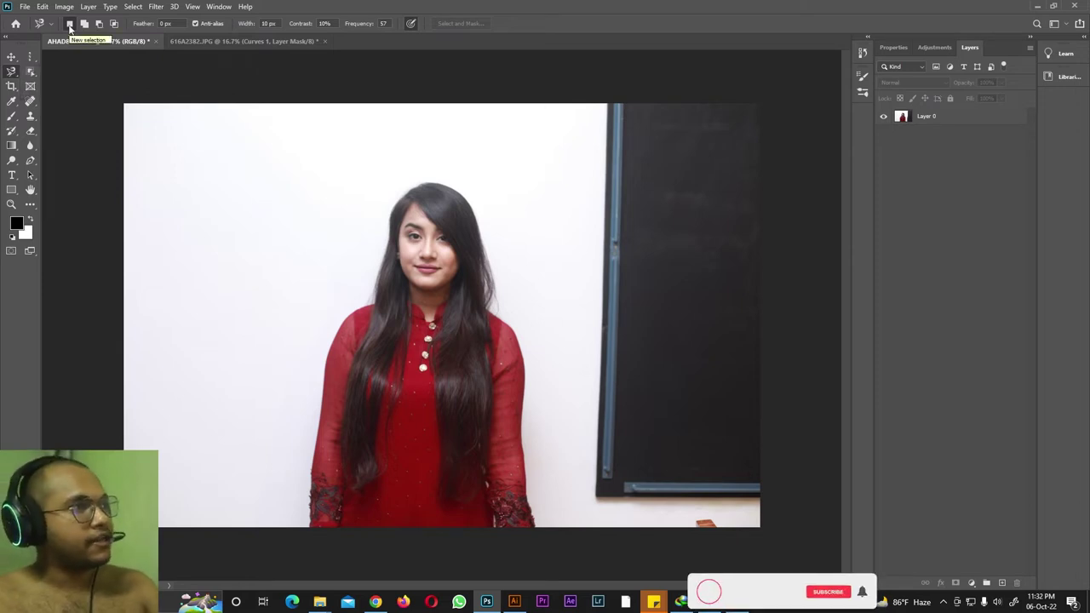
{"action": "left_click", "coordinate": [958, 117]}
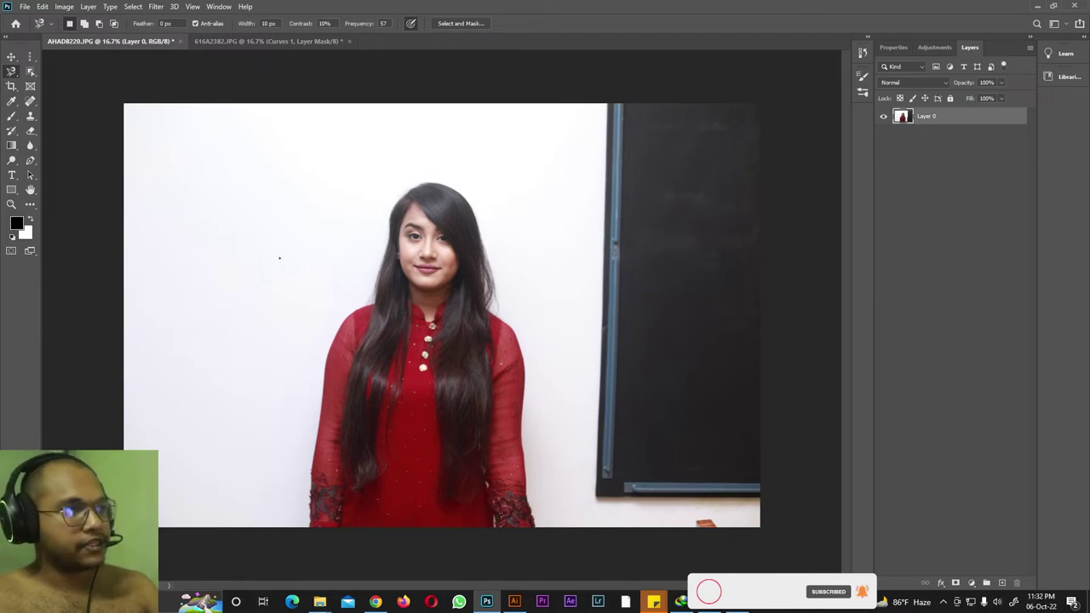
Enlarge the Magnetic Lasso's edge-detection width to about 55 px.
{"action": "key", "text": "bracketright"}
{"action": "key", "text": "bracketright"}
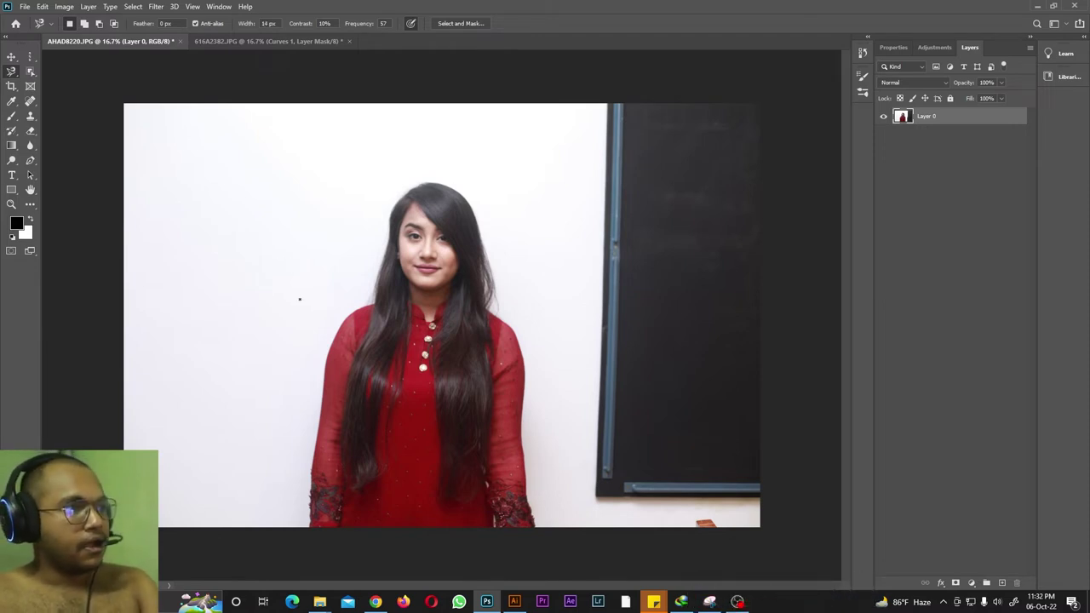
{"action": "key", "text": "bracketright"}
{"action": "key", "text": "bracketright"}
{"action": "key", "text": "bracketright"}
{"action": "key", "text": "bracketright"}
{"action": "key", "text": "bracketright"}
{"action": "key", "text": "bracketright"}
{"action": "key", "text": "bracketright"}
{"action": "key", "text": "bracketright"}
{"action": "key", "text": "bracketright"}
{"action": "key", "text": "bracketright"}
{"action": "key", "text": "bracketright"}
{"action": "key", "text": "bracketright"}
{"action": "key", "text": "bracketright"}
{"action": "key", "text": "bracketright"}
{"action": "key", "text": "bracketright"}
{"action": "key", "text": "bracketright"}
{"action": "key", "text": "bracketright"}
{"action": "key", "text": "bracketleft"}
{"action": "key", "text": "bracketleft"}
{"action": "key", "text": "bracketleft"}
{"action": "key", "text": "bracketleft"}
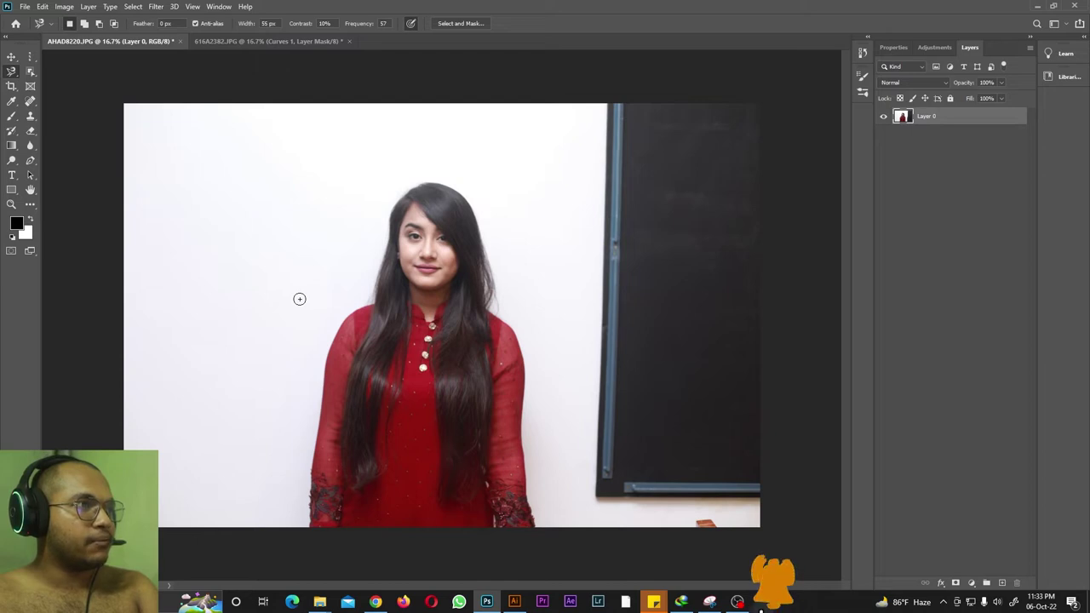
{"action": "key", "text": "bracketright"}
{"action": "key", "text": "bracketright"}
{"action": "key", "text": "bracketright"}
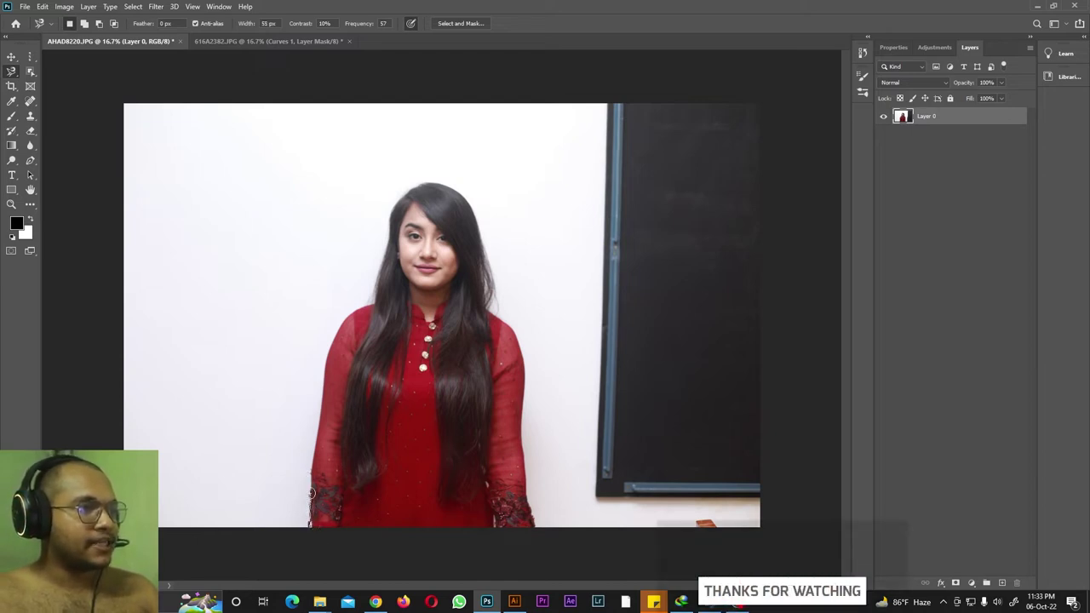
Trace the woman's outline with the Magnetic Lasso and copy the selection to its own layer with Layer Via Copy.
{"action": "mouse_move", "coordinate": [328, 374]}
{"action": "left_mouse_down"}
{"action": "mouse_move", "coordinate": [336, 341]}
{"action": "mouse_move", "coordinate": [384, 278]}
{"action": "mouse_move", "coordinate": [397, 209]}
{"action": "mouse_move", "coordinate": [421, 186]}
{"action": "left_mouse_up"}
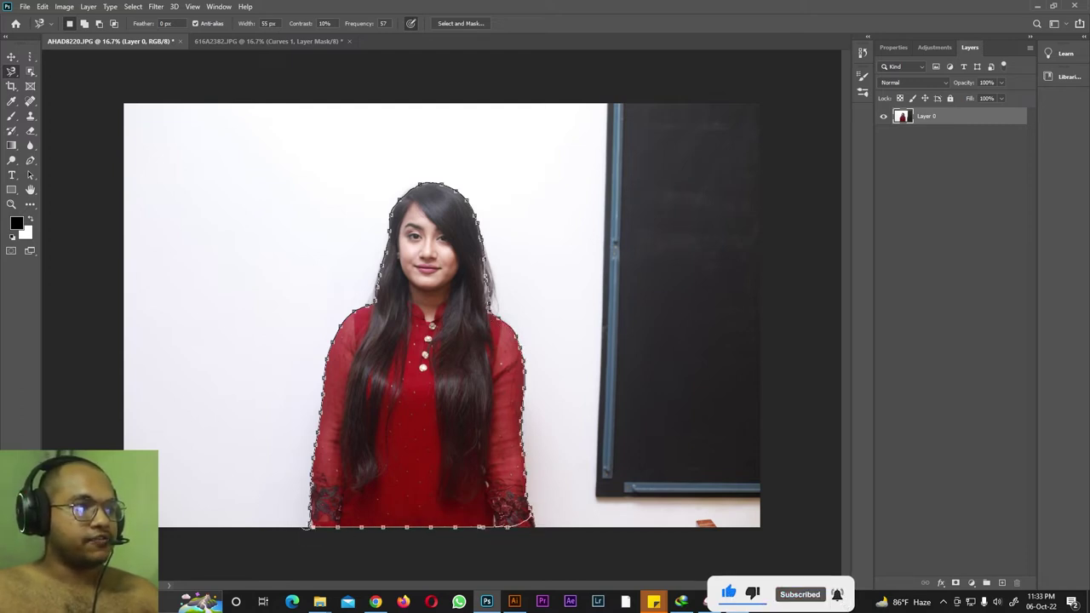
{"action": "left_click", "coordinate": [312, 526]}
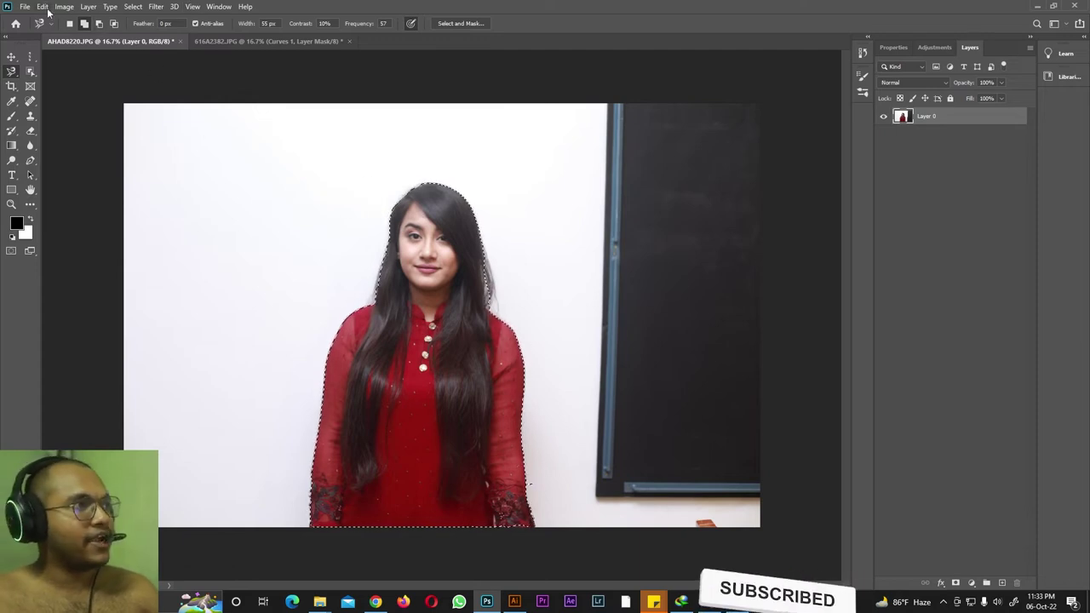
{"action": "left_click", "coordinate": [88, 6]}
{"action": "mouse_move", "coordinate": [95, 19]}
{"action": "left_click", "coordinate": [254, 124]}
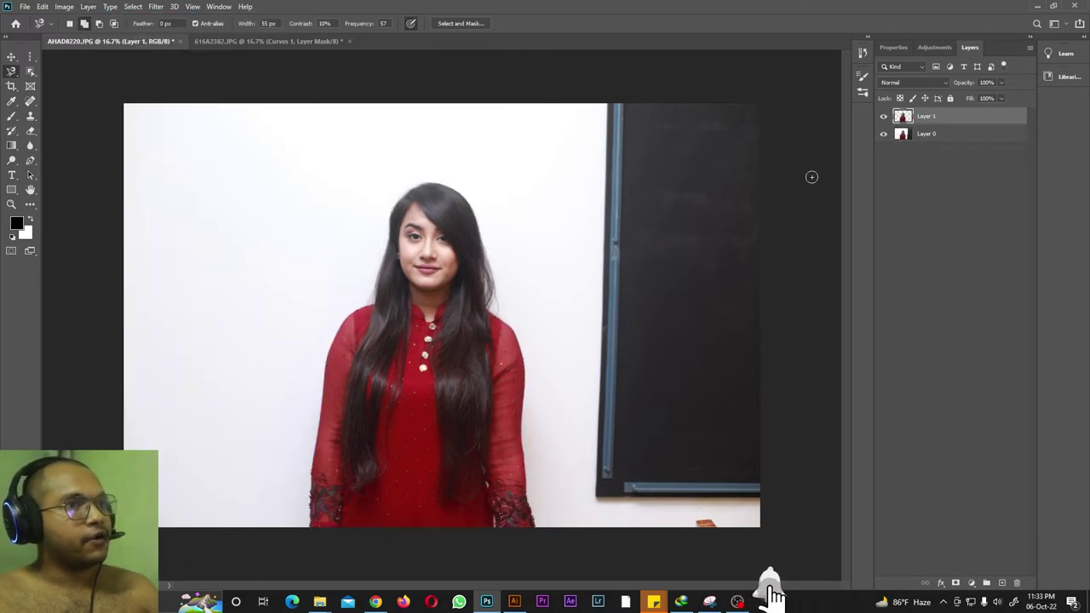
Hide Layer 0 to check the cutout, show it again, and delete the copied layer.
{"action": "left_click", "coordinate": [883, 134]}
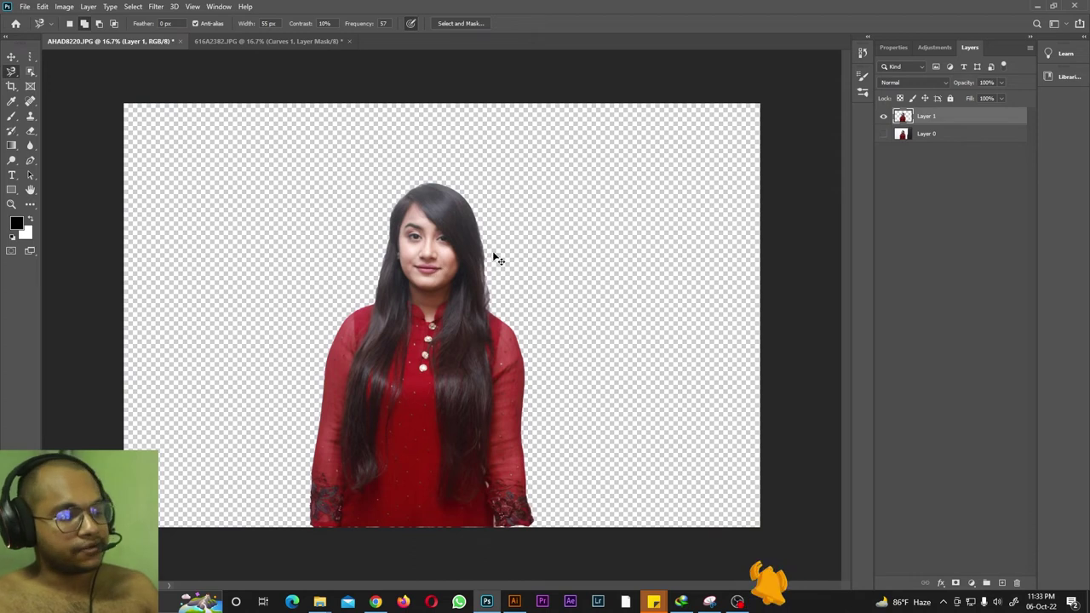
{"action": "left_click", "coordinate": [883, 134]}
{"action": "key", "text": "Delete"}
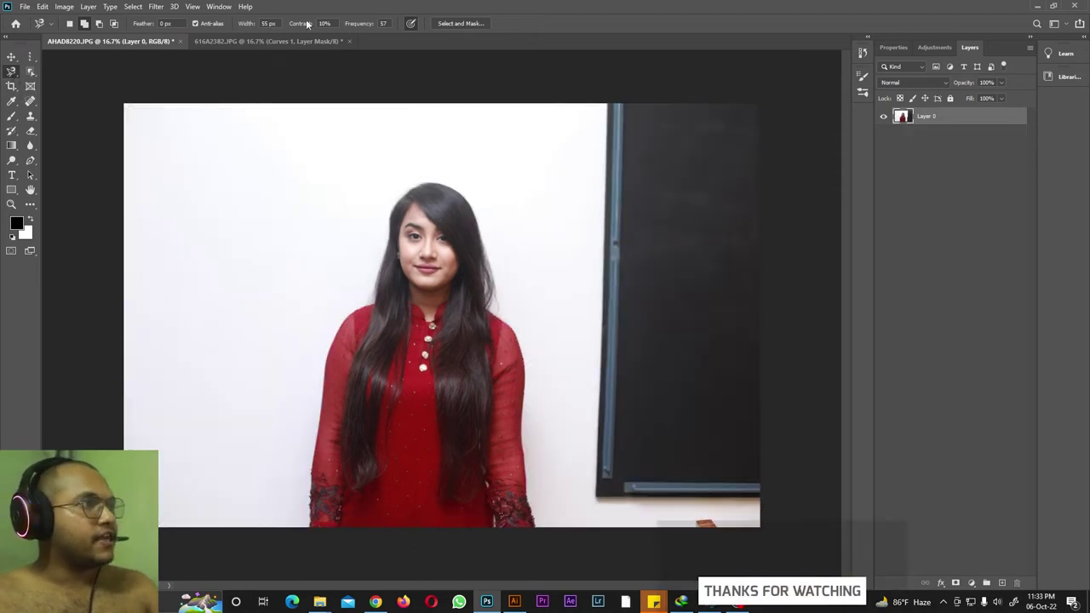
Select the woman with the Object Selection tool in Rectangle mode by framing her whole figure.
{"action": "left_click", "coordinate": [30, 72]}
{"action": "left_click", "coordinate": [88, 75]}
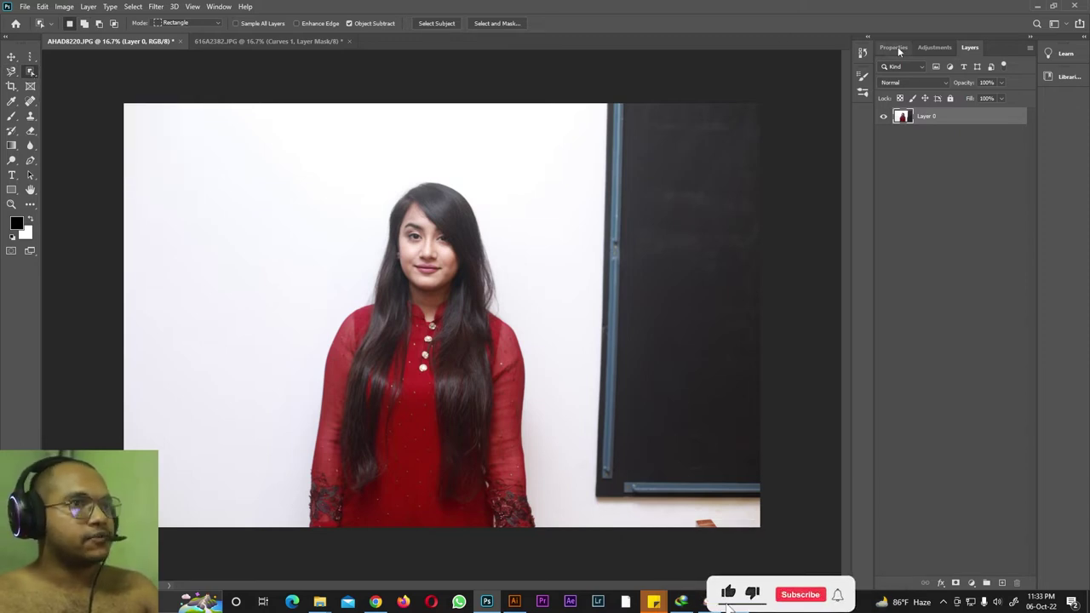
{"action": "left_click", "coordinate": [195, 23]}
{"action": "left_click", "coordinate": [203, 35]}
{"action": "left_click_drag", "start_coordinate": [291, 157], "coordinate": [536, 516]}
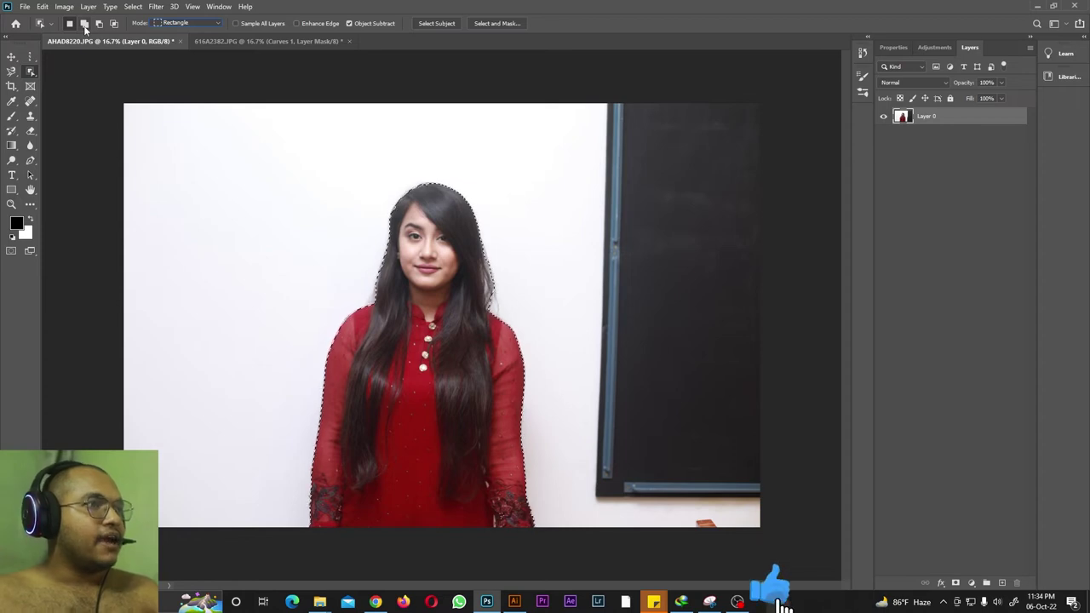
Copy the selected woman to her own layer with Layer Via Copy and toggle Layer 0's visibility to check the cutout.
{"action": "left_click", "coordinate": [88, 6]}
{"action": "mouse_move", "coordinate": [127, 18]}
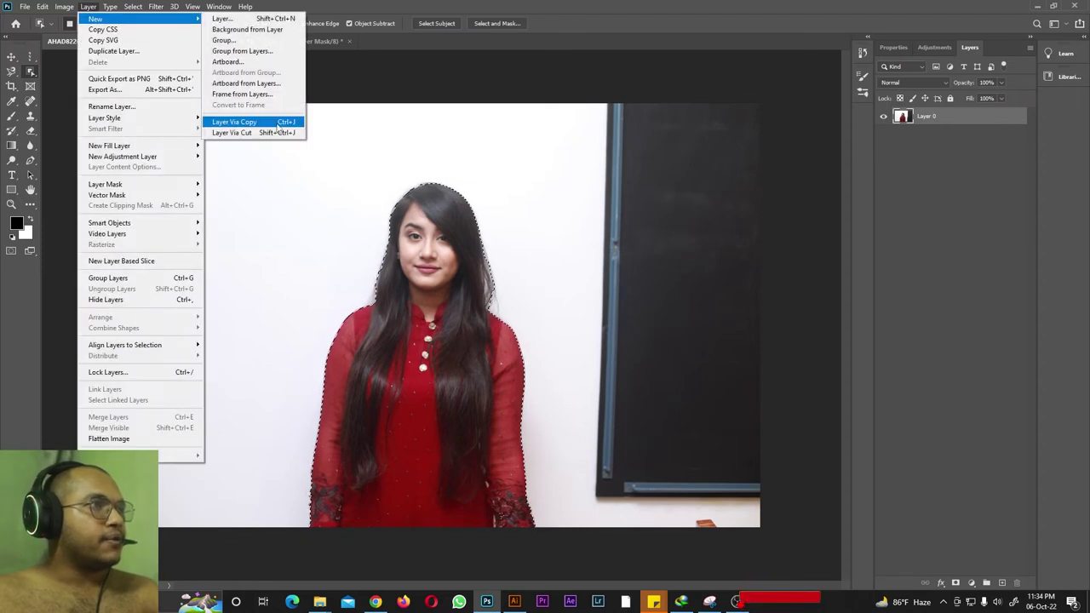
{"action": "left_click", "coordinate": [281, 122]}
{"action": "left_click", "coordinate": [883, 134]}
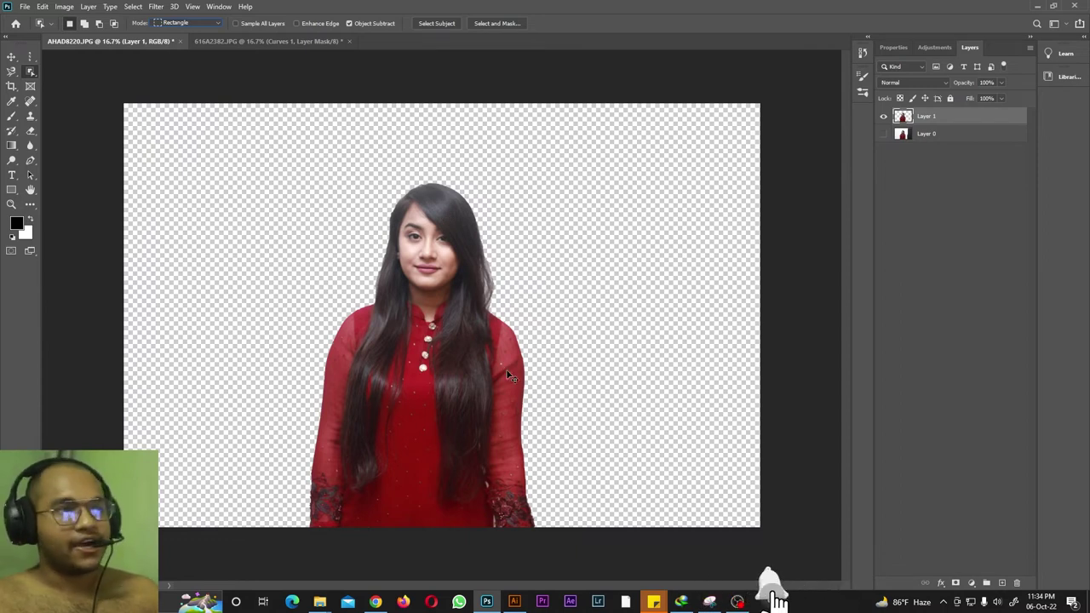
{"action": "left_click", "coordinate": [883, 134]}
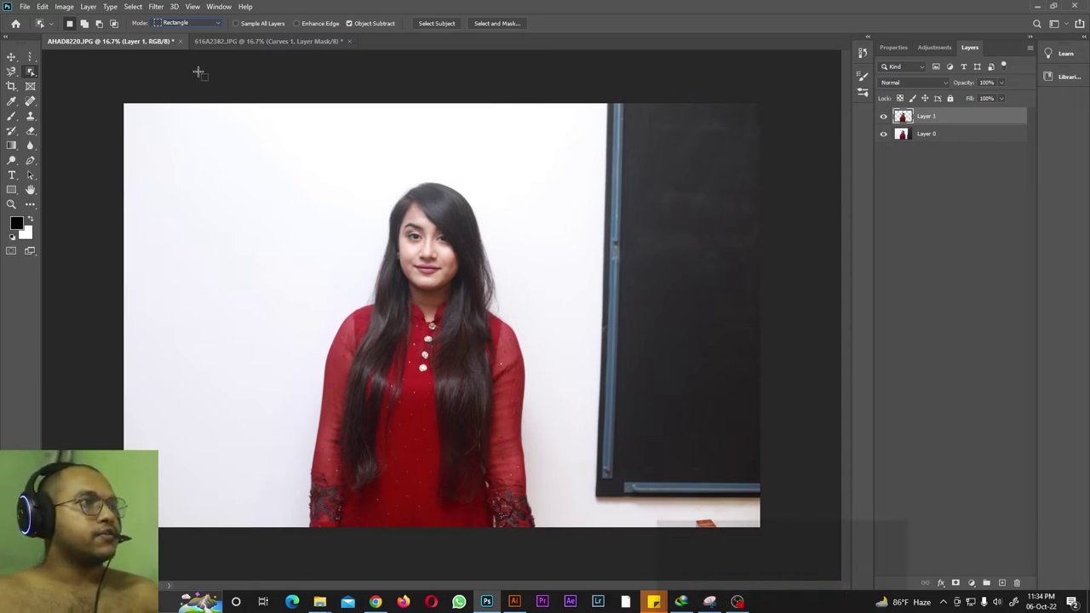
Select the woman with the Object Selection tool in Lasso mode and add the missed shoulder edge to the selection.
{"action": "left_click", "coordinate": [188, 23]}
{"action": "left_click", "coordinate": [204, 38]}
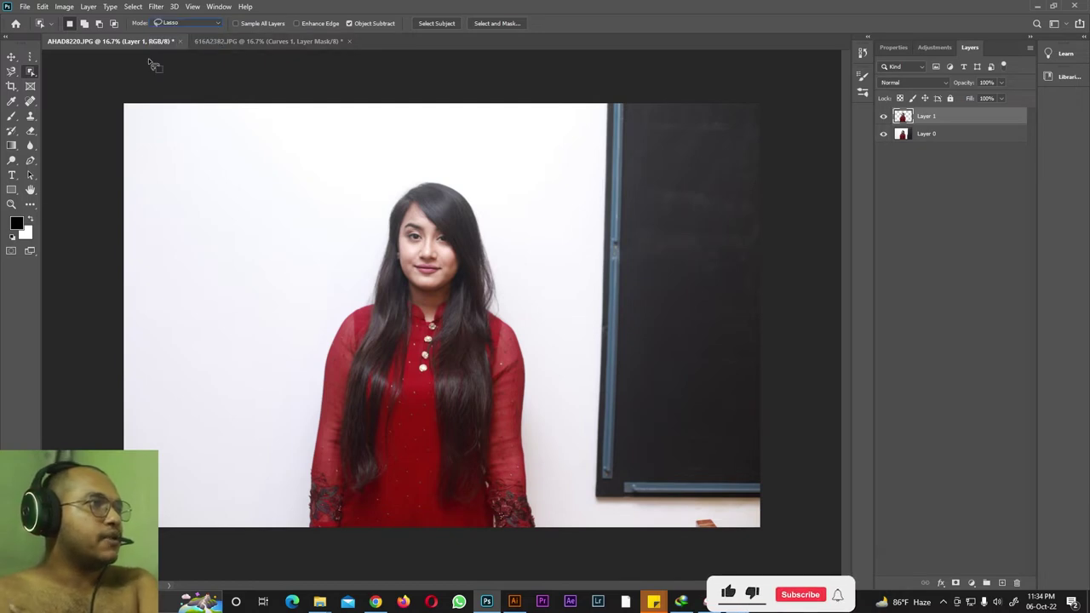
{"action": "right_click", "coordinate": [30, 74]}
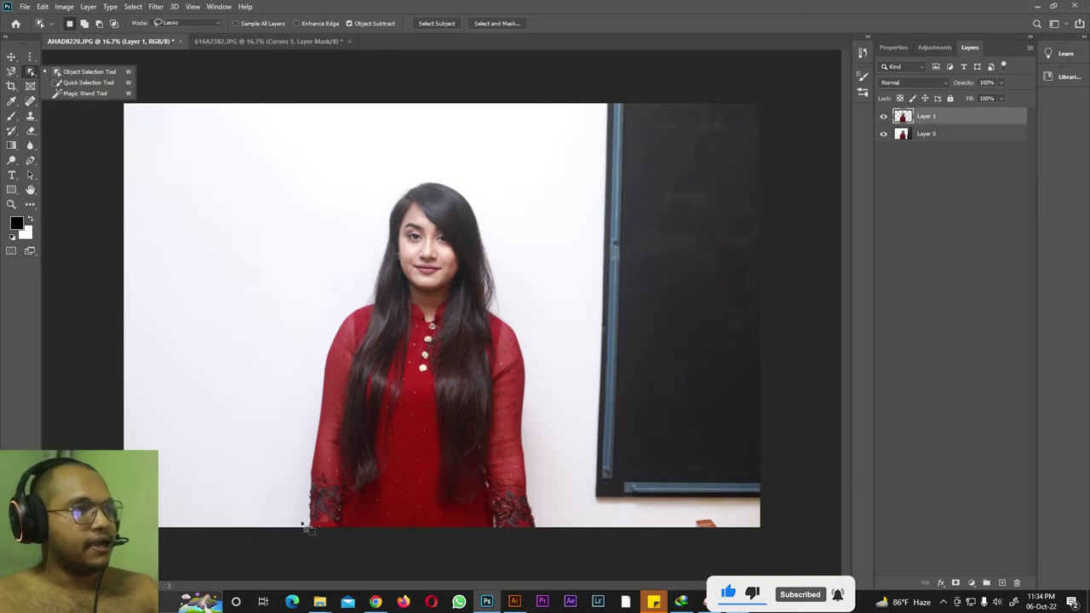
{"action": "mouse_move", "coordinate": [288, 521]}
{"action": "left_mouse_down"}
{"action": "mouse_move", "coordinate": [292, 442]}
{"action": "mouse_move", "coordinate": [332, 328]}
{"action": "mouse_move", "coordinate": [377, 218]}
{"action": "mouse_move", "coordinate": [426, 181]}
{"action": "mouse_move", "coordinate": [495, 200]}
{"action": "mouse_move", "coordinate": [507, 292]}
{"action": "mouse_move", "coordinate": [545, 404]}
{"action": "mouse_move", "coordinate": [528, 537]}
{"action": "left_mouse_up"}
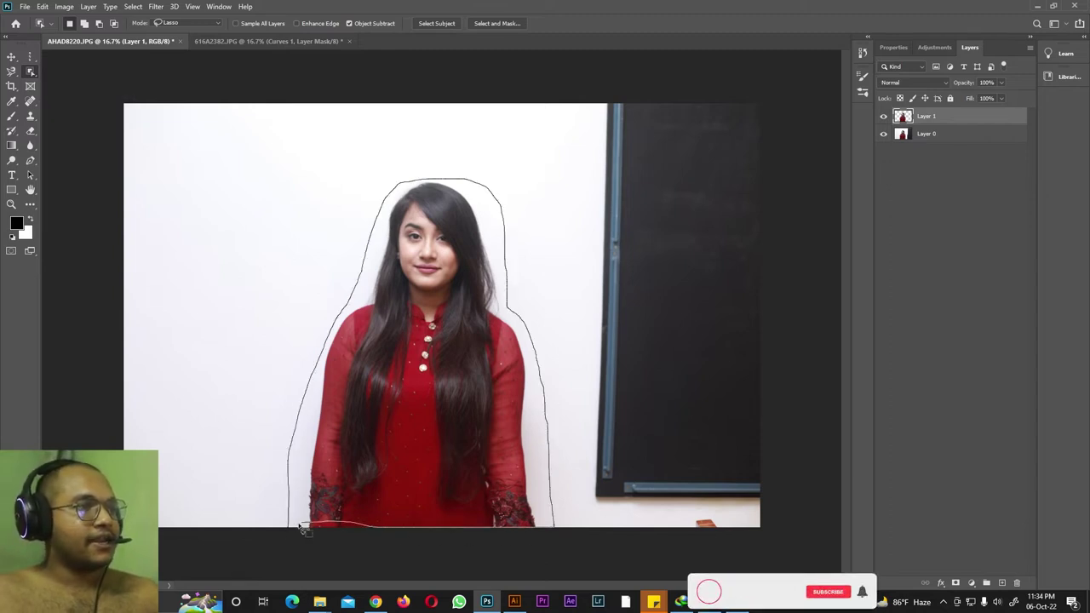
{"action": "left_click_drag", "start_coordinate": [284, 529], "coordinate": [286, 530]}
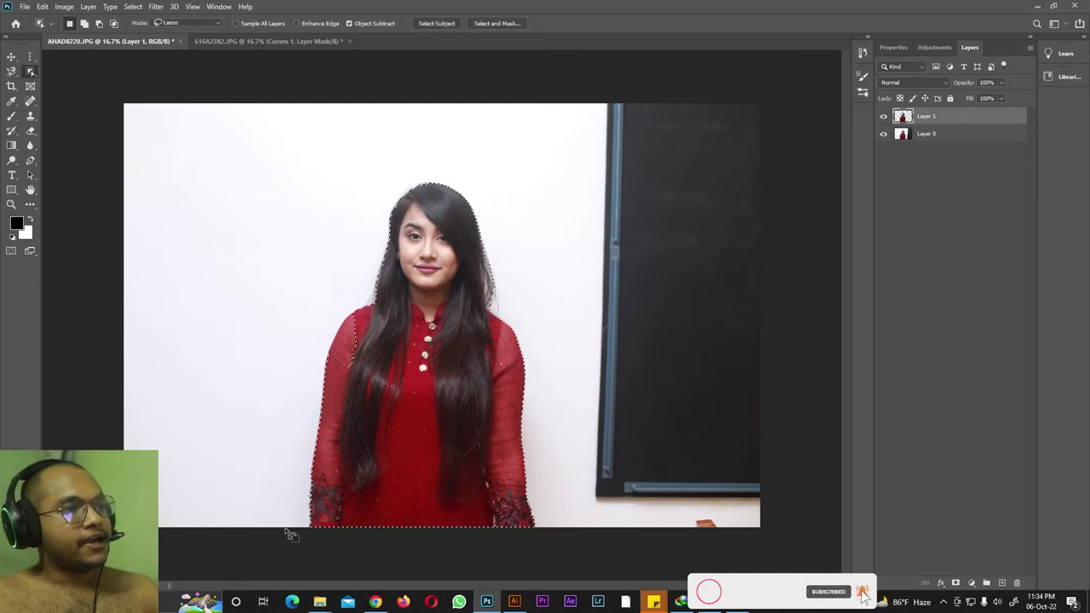
{"action": "left_click", "coordinate": [83, 24]}
{"action": "mouse_move", "coordinate": [315, 313]}
{"action": "left_mouse_down"}
{"action": "mouse_move", "coordinate": [379, 348]}
{"action": "mouse_move", "coordinate": [336, 374]}
{"action": "mouse_move", "coordinate": [320, 311]}
{"action": "left_mouse_up"}
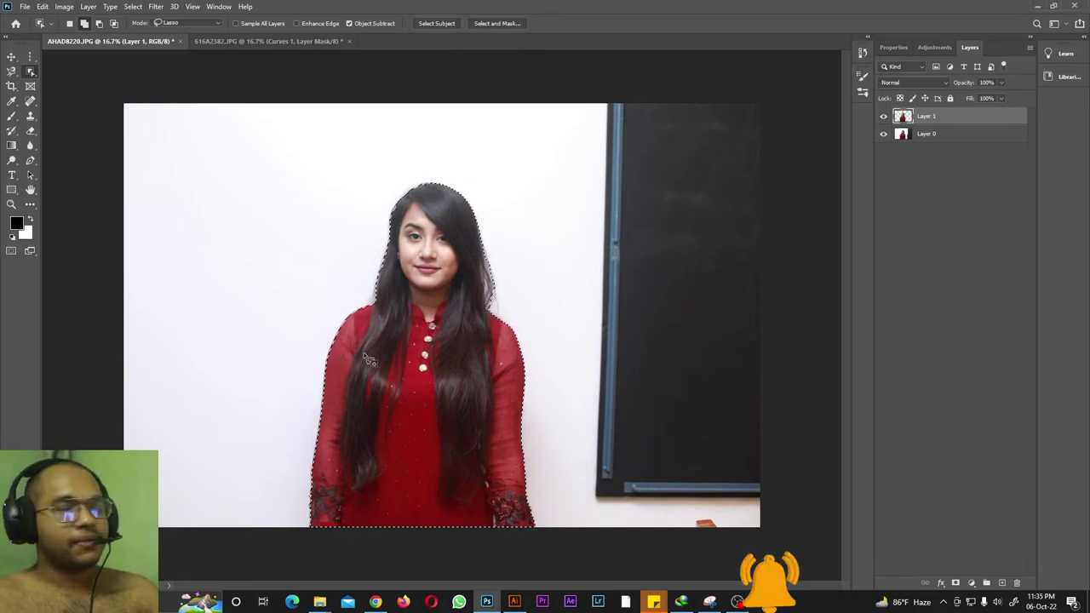
Subtract the lower dress, hair ends and sleeve cuffs from the selection with lasso outlines in Subtract mode.
{"action": "left_click", "coordinate": [98, 24]}
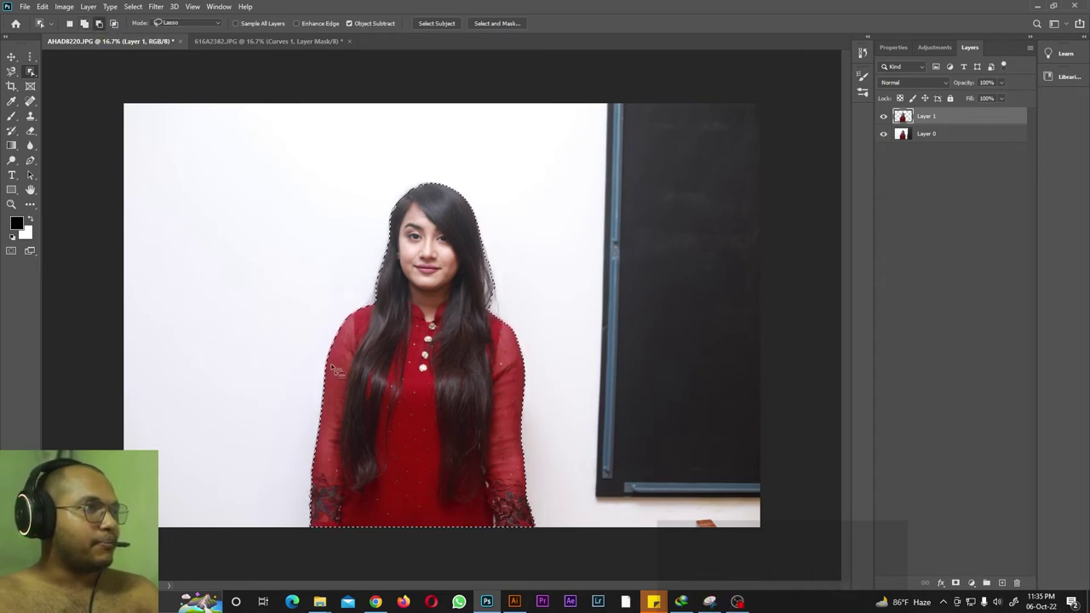
{"action": "left_click_drag", "start_coordinate": [285, 479], "coordinate": [521, 492]}
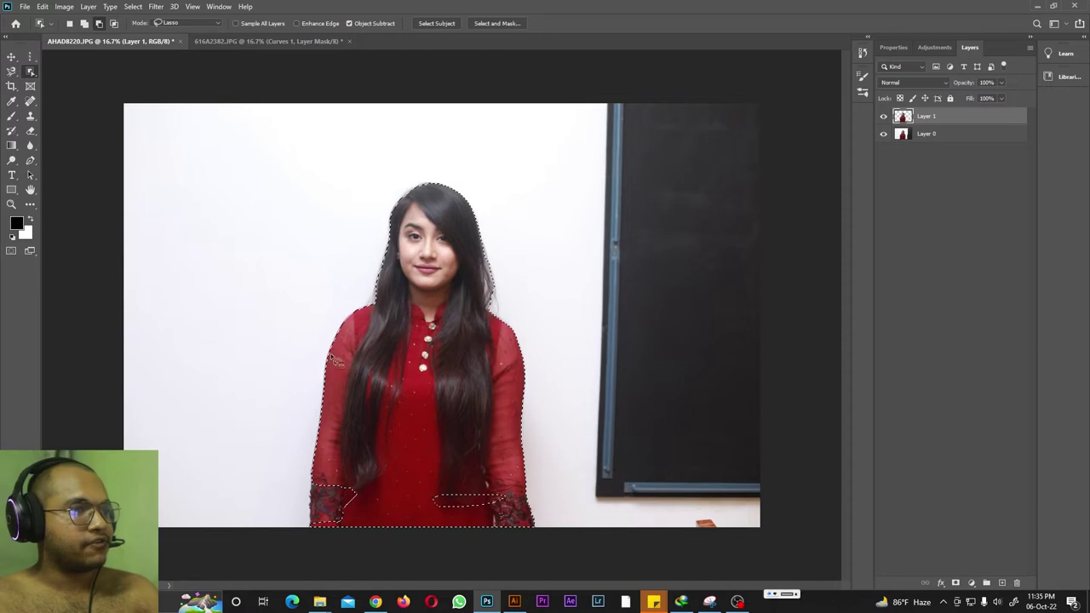
{"action": "mouse_move", "coordinate": [290, 444]}
{"action": "left_mouse_down"}
{"action": "mouse_move", "coordinate": [594, 446]}
{"action": "mouse_move", "coordinate": [536, 556]}
{"action": "mouse_move", "coordinate": [250, 514]}
{"action": "left_mouse_up"}
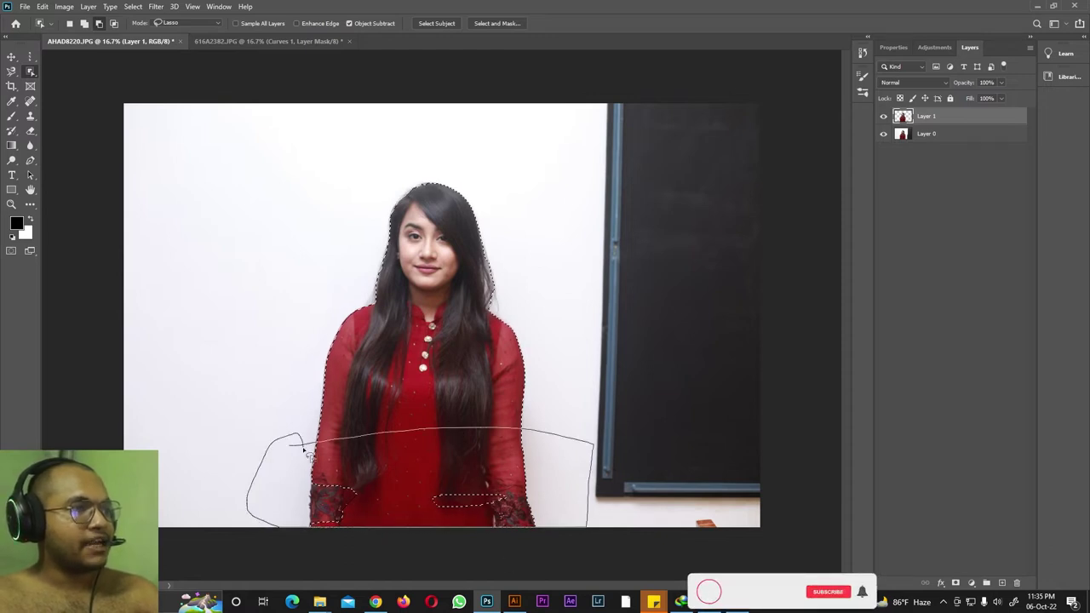
{"action": "left_click_drag", "start_coordinate": [290, 444], "coordinate": [288, 447]}
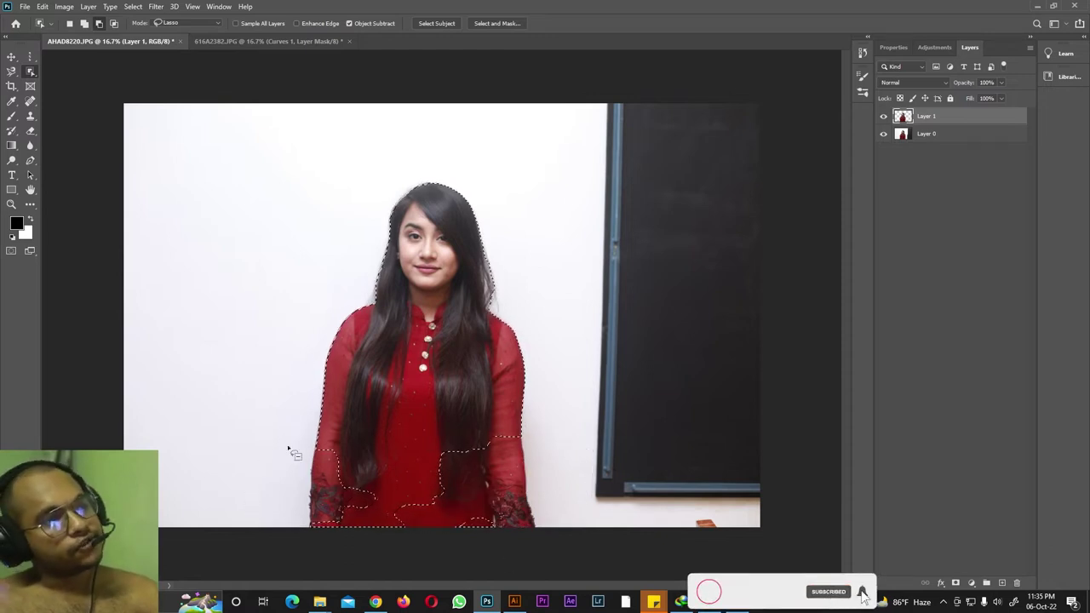
{"action": "left_click_drag", "start_coordinate": [312, 449], "coordinate": [398, 473]}
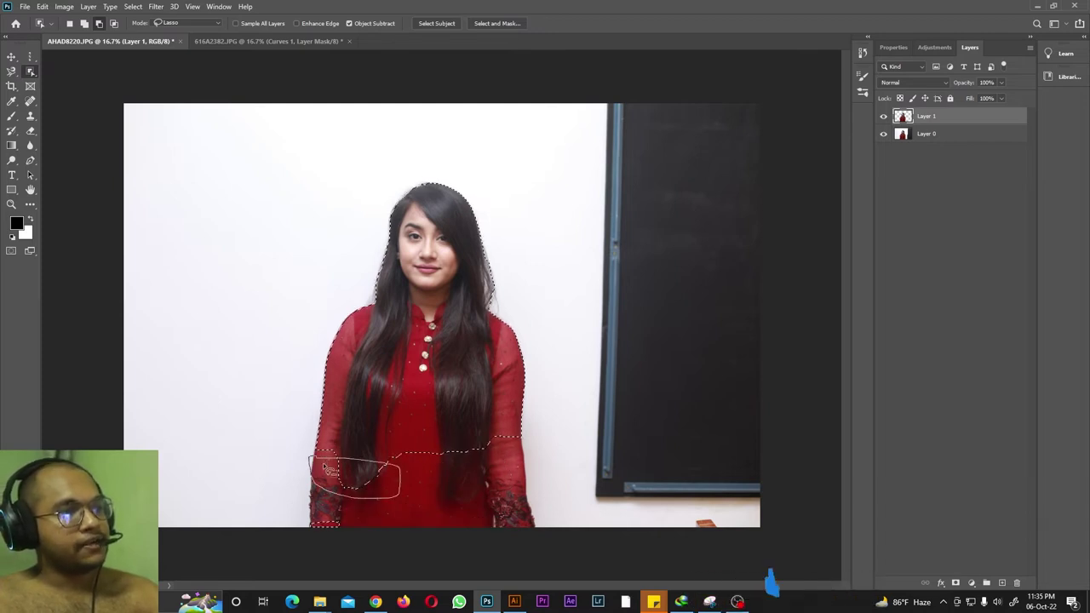
{"action": "mouse_move", "coordinate": [330, 468]}
{"action": "left_mouse_down"}
{"action": "mouse_move", "coordinate": [389, 484]}
{"action": "mouse_move", "coordinate": [328, 490]}
{"action": "mouse_move", "coordinate": [332, 460]}
{"action": "left_mouse_up"}
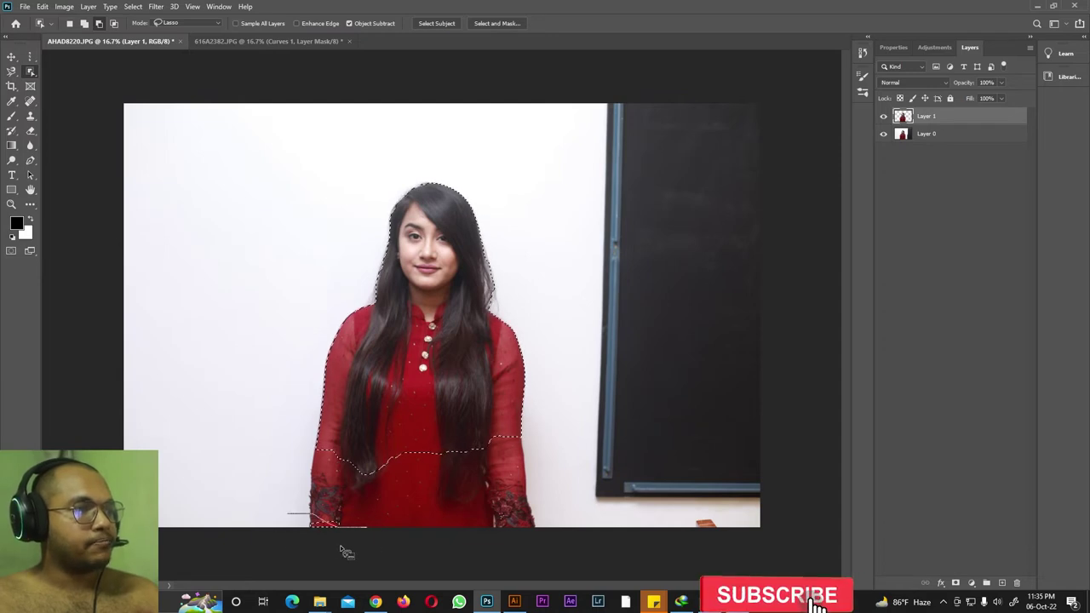
{"action": "left_click_drag", "start_coordinate": [289, 510], "coordinate": [304, 511]}
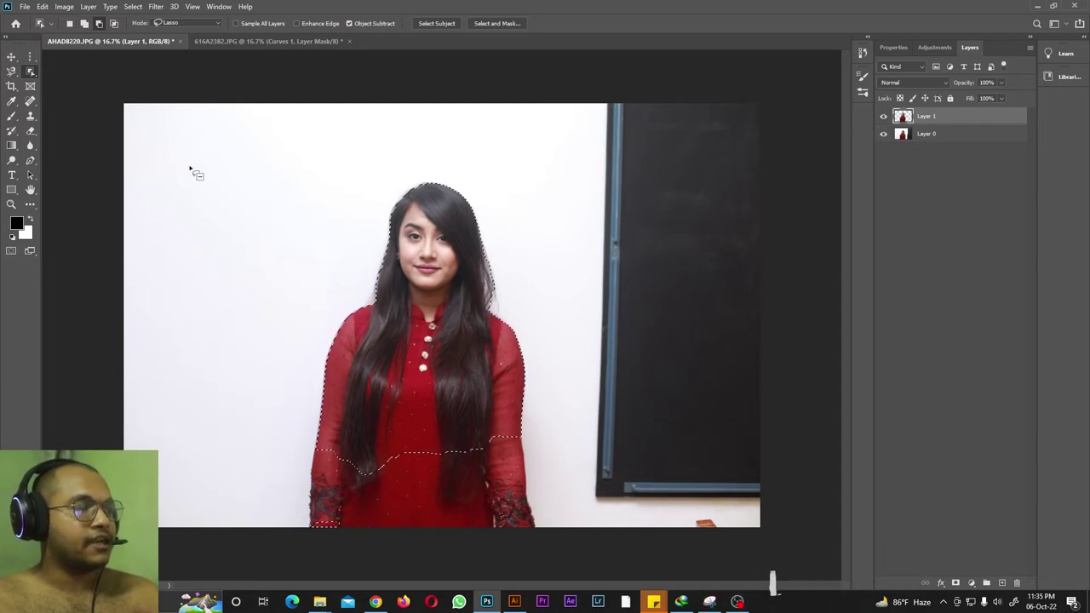
Copy the trimmed selection to a new layer with Layer Via Copy and hide Layer 1 and Layer 0.
{"action": "left_click", "coordinate": [88, 7]}
{"action": "mouse_move", "coordinate": [96, 18]}
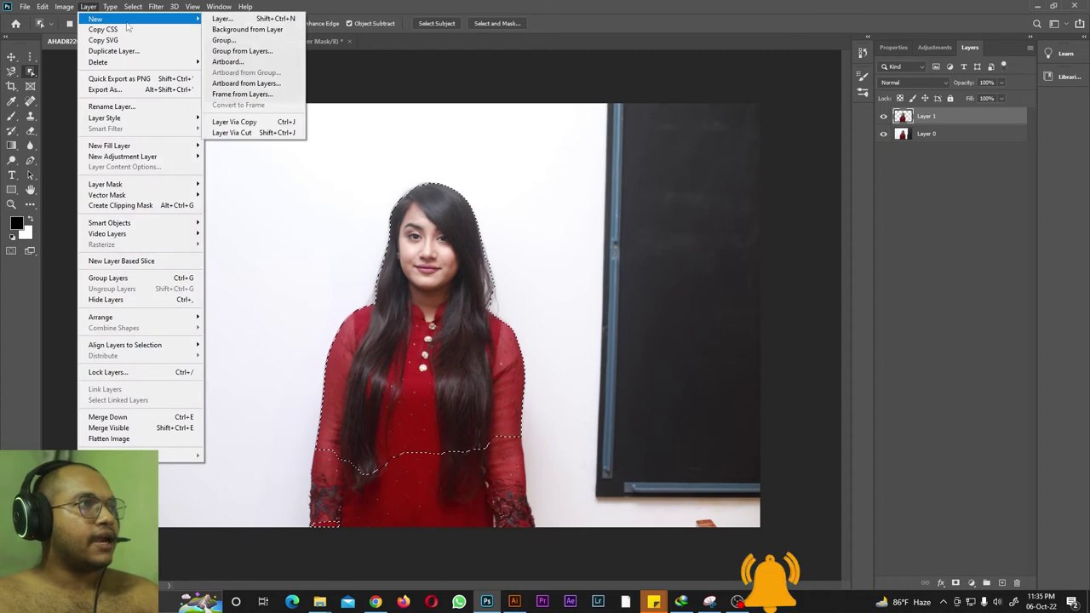
{"action": "left_click", "coordinate": [258, 124]}
{"action": "left_click", "coordinate": [883, 134]}
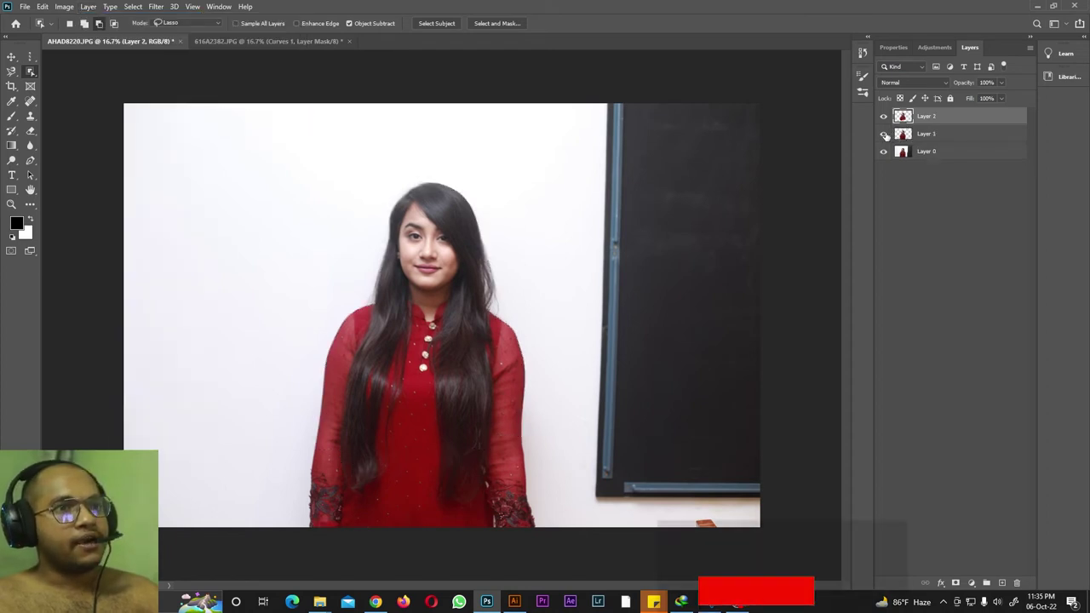
{"action": "left_click", "coordinate": [883, 150]}
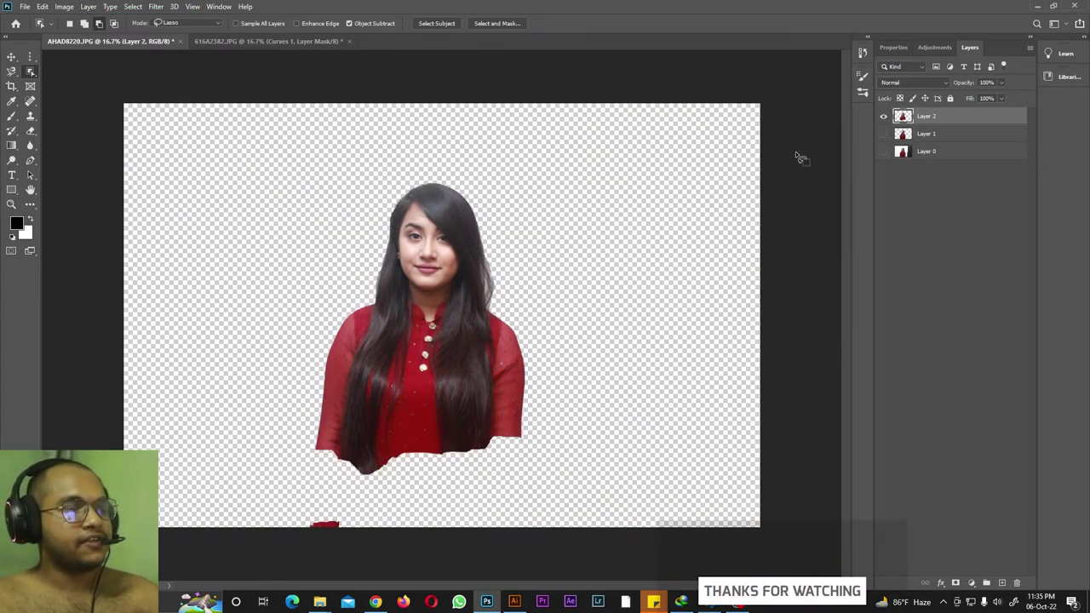
Show the hidden layers, undo the trimmed layer copy, and delete Layer 1 so only the original photo layer remains.
{"action": "left_click", "coordinate": [884, 151]}
{"action": "left_click", "coordinate": [883, 134]}
{"action": "key", "text": "ctrl+z"}
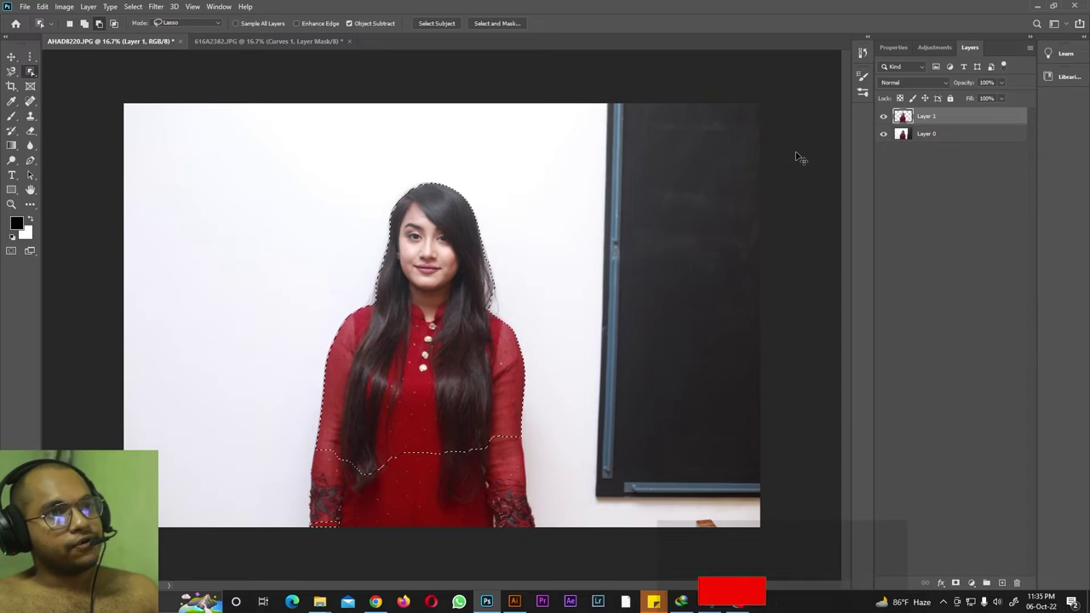
{"action": "key", "text": "ctrl+s"}
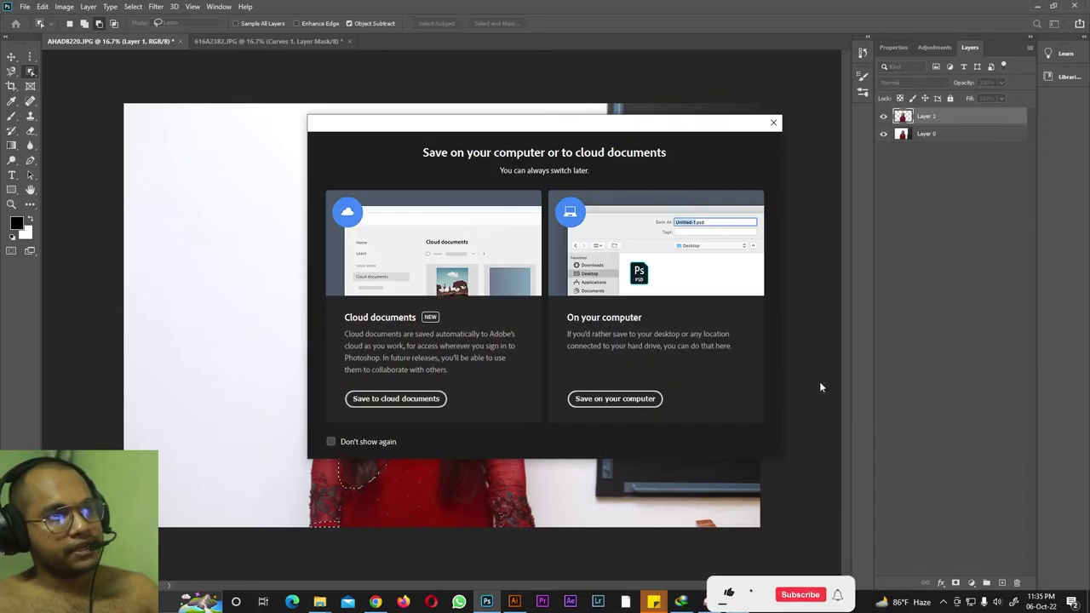
{"action": "left_click", "coordinate": [770, 123]}
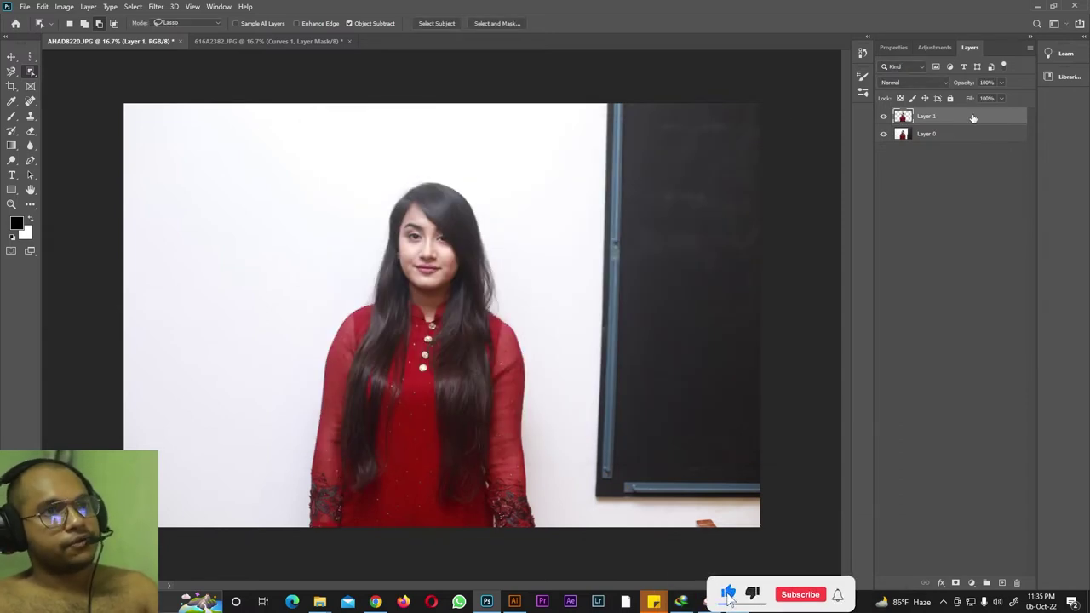
{"action": "key", "text": "Delete"}
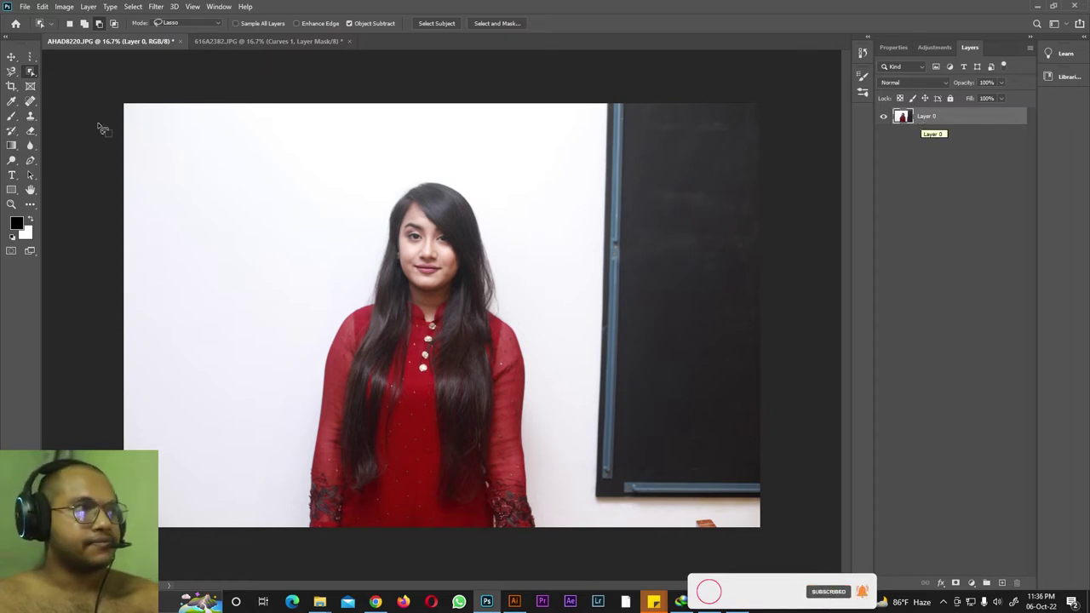
Switch to the Quick Selection tool and enlarge its brush to 900 px, toggling the precise cursor on and off.
{"action": "right_click", "coordinate": [29, 73]}
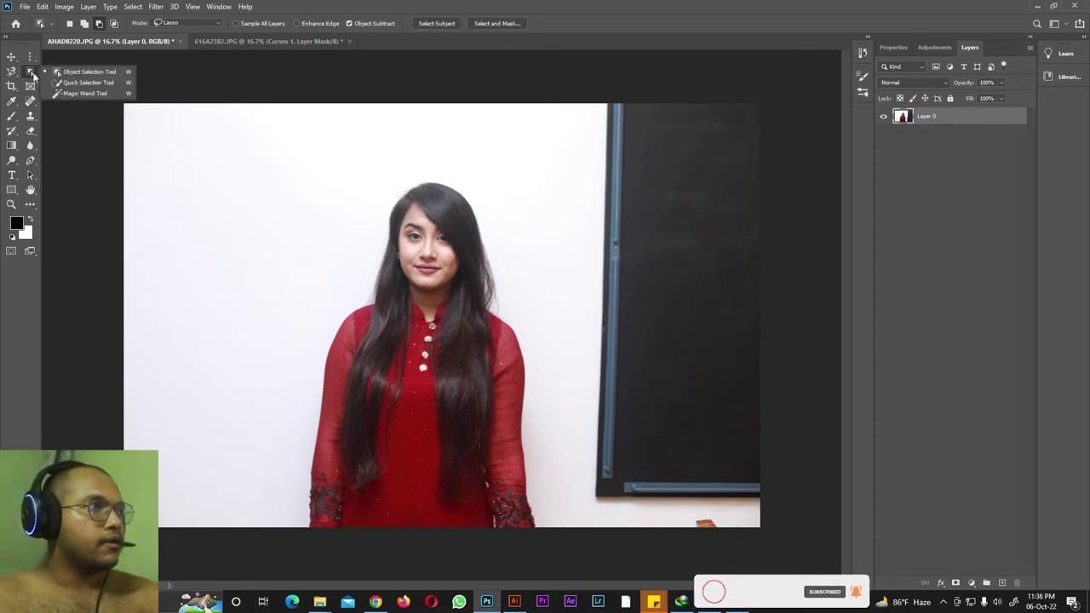
{"action": "left_click", "coordinate": [86, 88]}
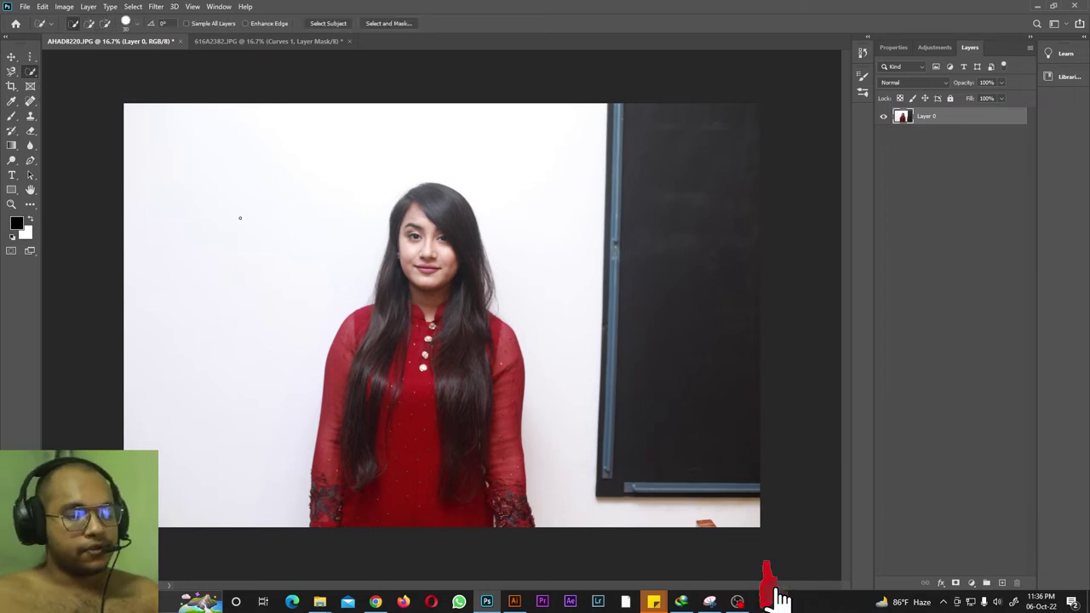
{"action": "key", "text": "bracketright"}
{"action": "key", "text": "bracketright"}
{"action": "key", "text": "bracketright"}
{"action": "key", "text": "bracketright"}
{"action": "key", "text": "bracketright"}
{"action": "key", "text": "bracketright"}
{"action": "key", "text": "bracketleft"}
{"action": "key", "text": "bracketleft"}
{"action": "key", "text": "bracketleft"}
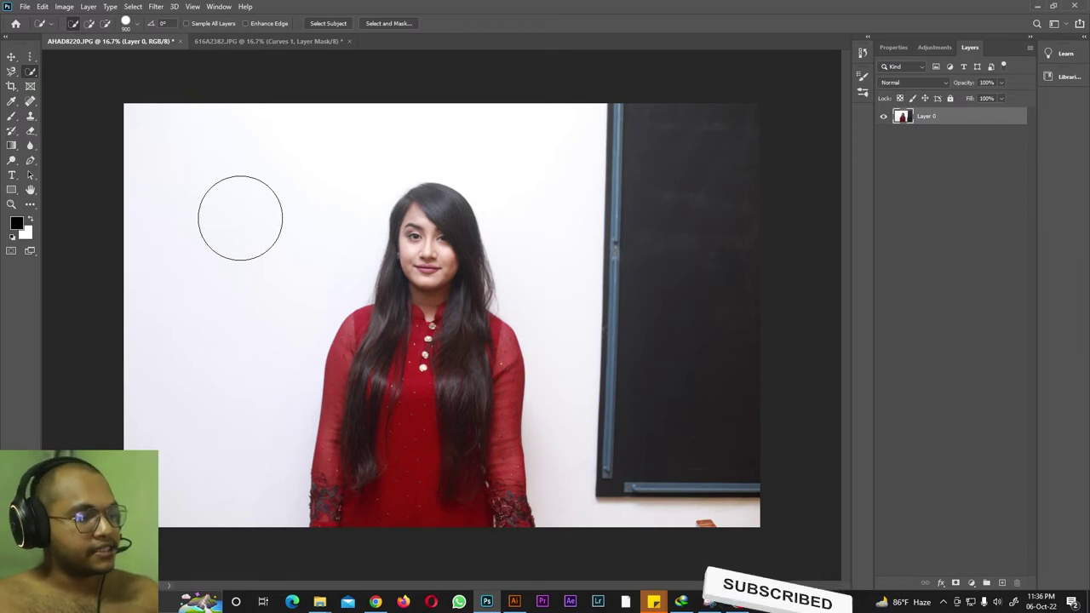
{"action": "key", "text": "Caps_Lock"}
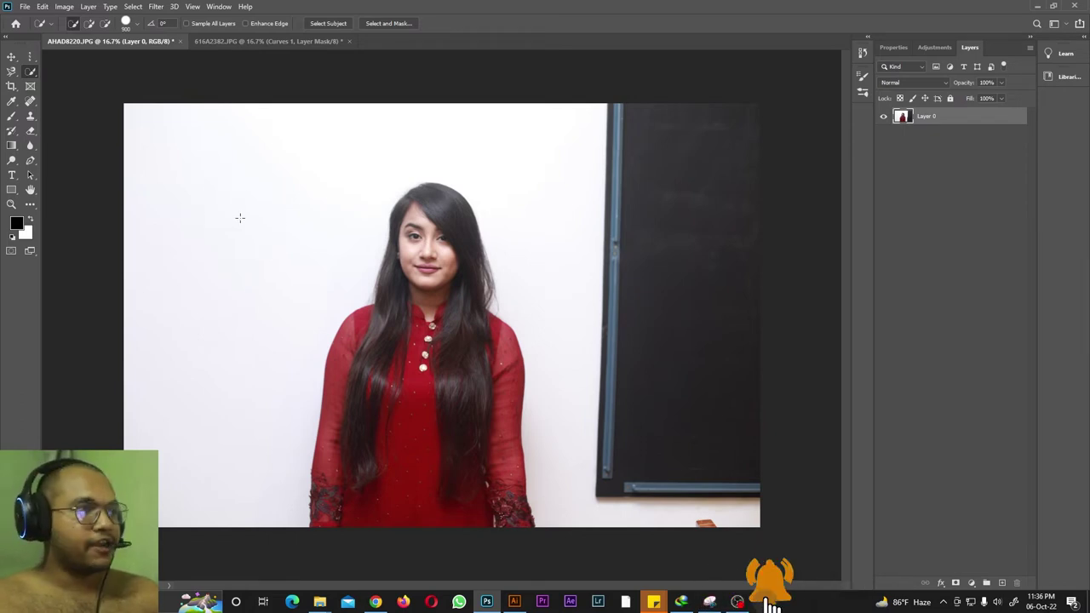
{"action": "key", "text": "Caps_Lock"}
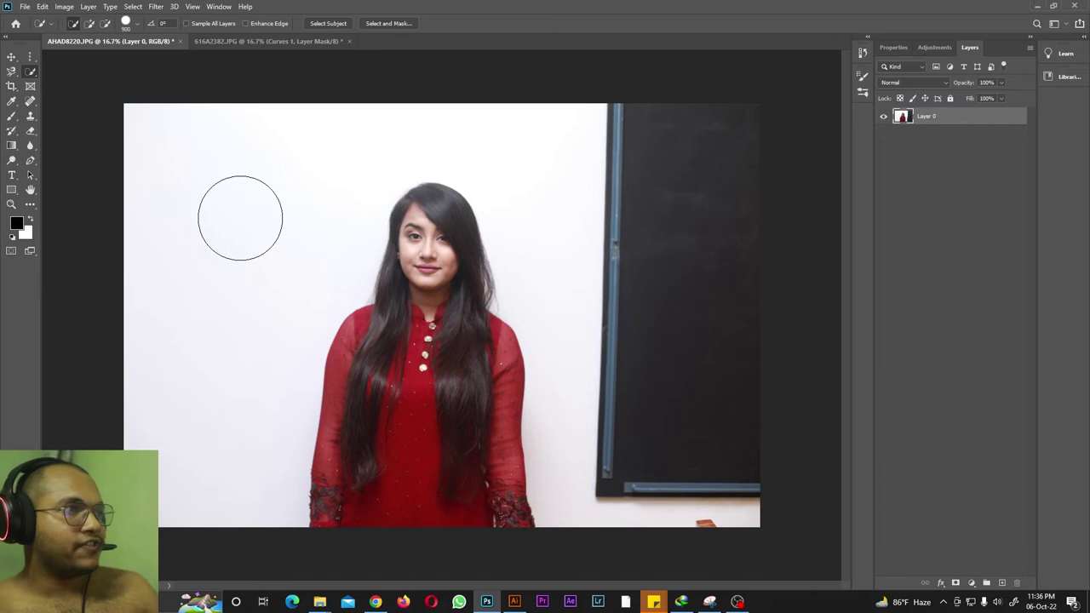
Reduce the Quick Selection brush to 175 px and paint over the woman's face, hair and dress to select her.
{"action": "left_click", "coordinate": [127, 25]}
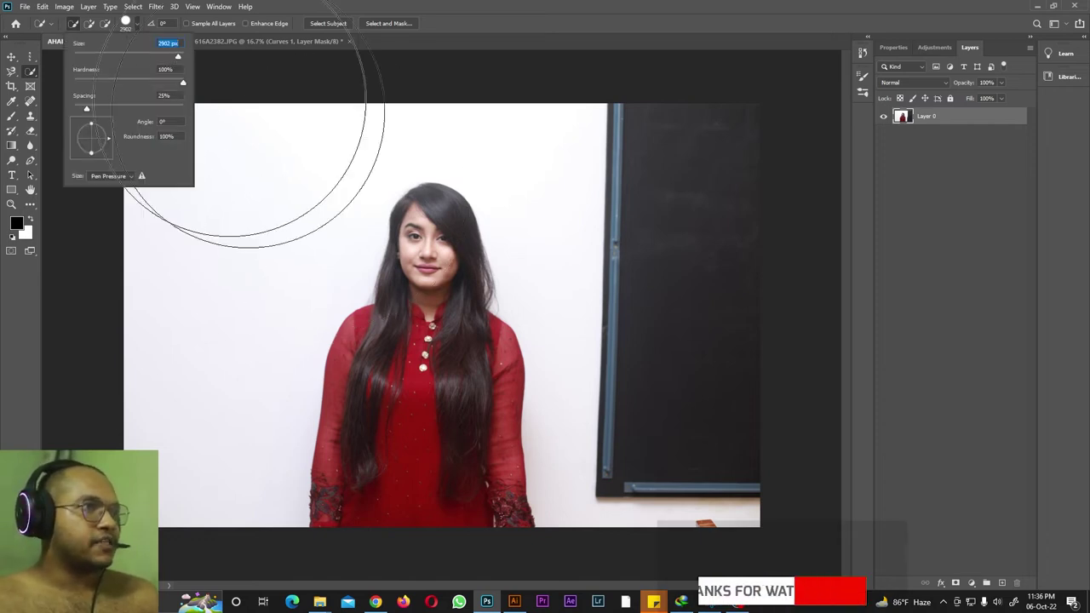
{"action": "left_click_drag", "start_coordinate": [175, 56], "coordinate": [96, 57]}
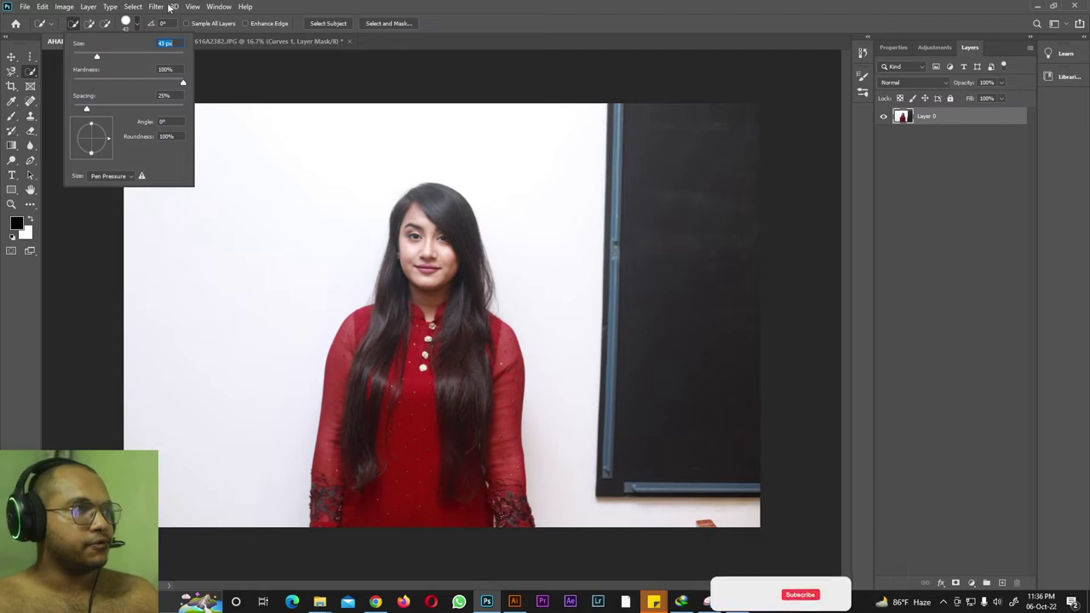
{"action": "key", "text": "Return"}
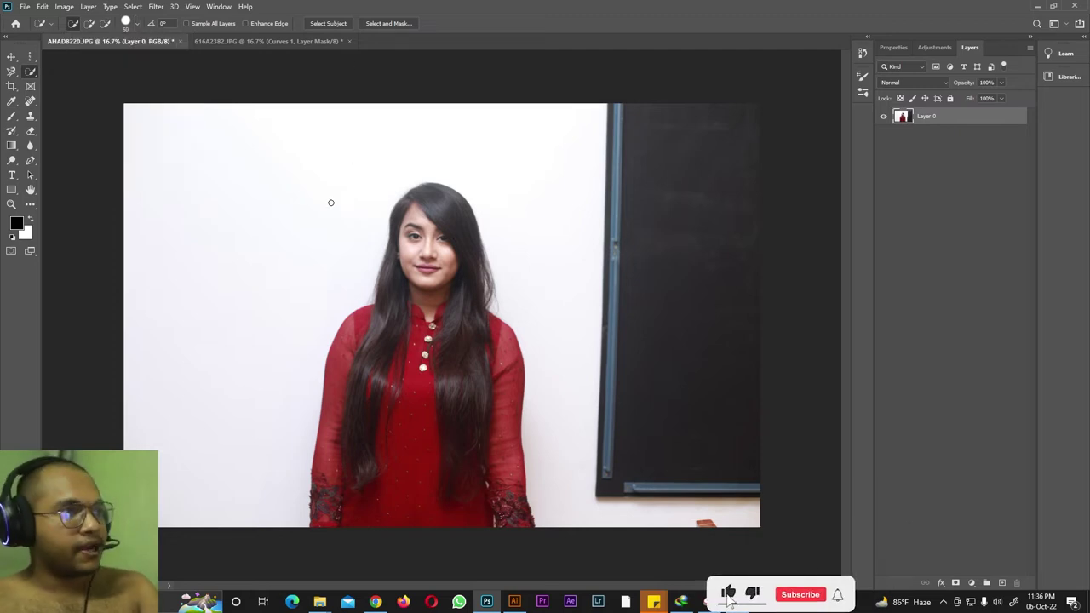
{"action": "right_click", "coordinate": [34, 74]}
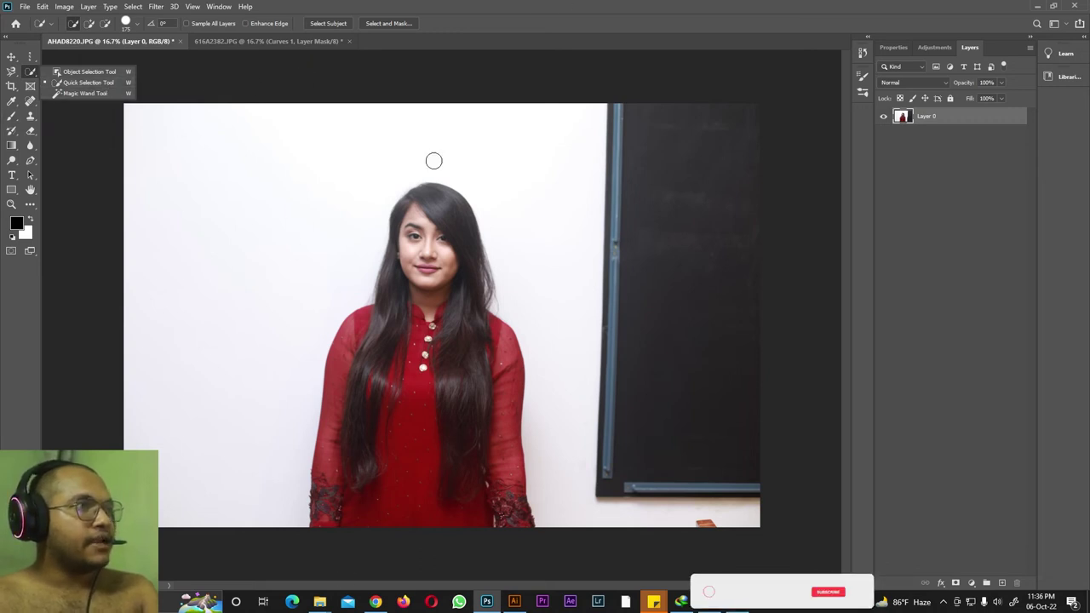
{"action": "left_click", "coordinate": [459, 6]}
{"action": "mouse_move", "coordinate": [421, 240]}
{"action": "left_mouse_down"}
{"action": "mouse_move", "coordinate": [409, 197]}
{"action": "mouse_move", "coordinate": [412, 383]}
{"action": "left_mouse_up"}
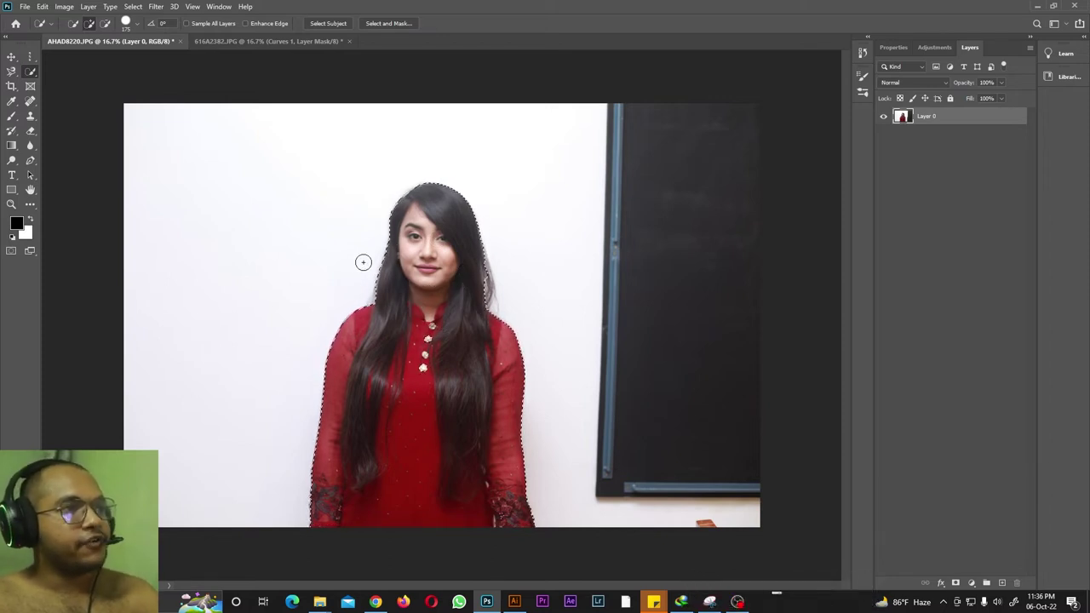
Copy the quick selection to a new layer with Layer Via Copy, hide Layer 0, and undo these changes.
{"action": "left_click", "coordinate": [87, 6]}
{"action": "mouse_move", "coordinate": [102, 18]}
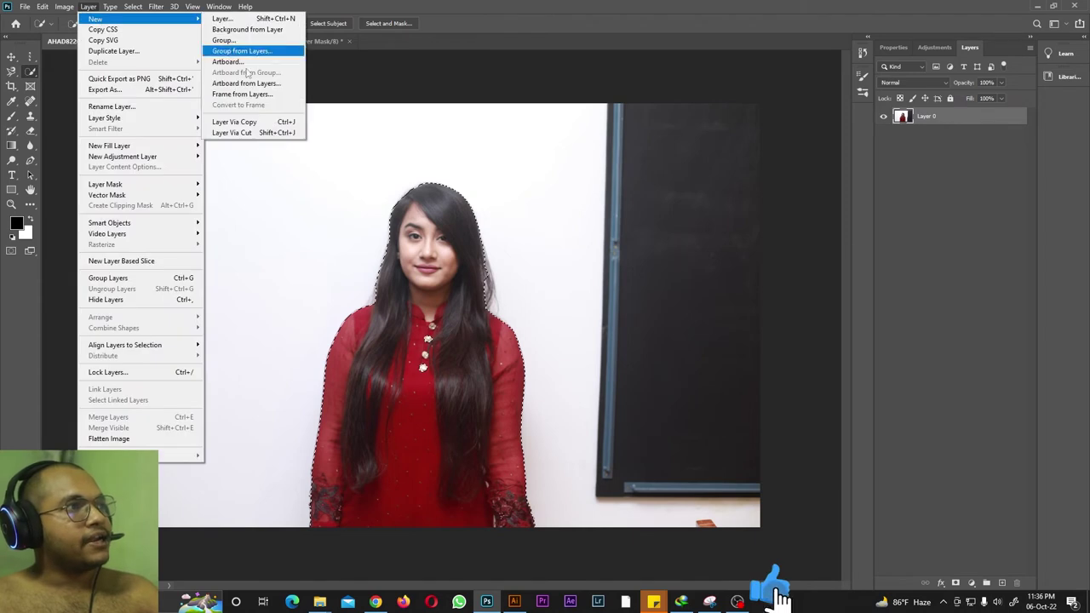
{"action": "left_click", "coordinate": [234, 122]}
{"action": "left_click", "coordinate": [883, 134]}
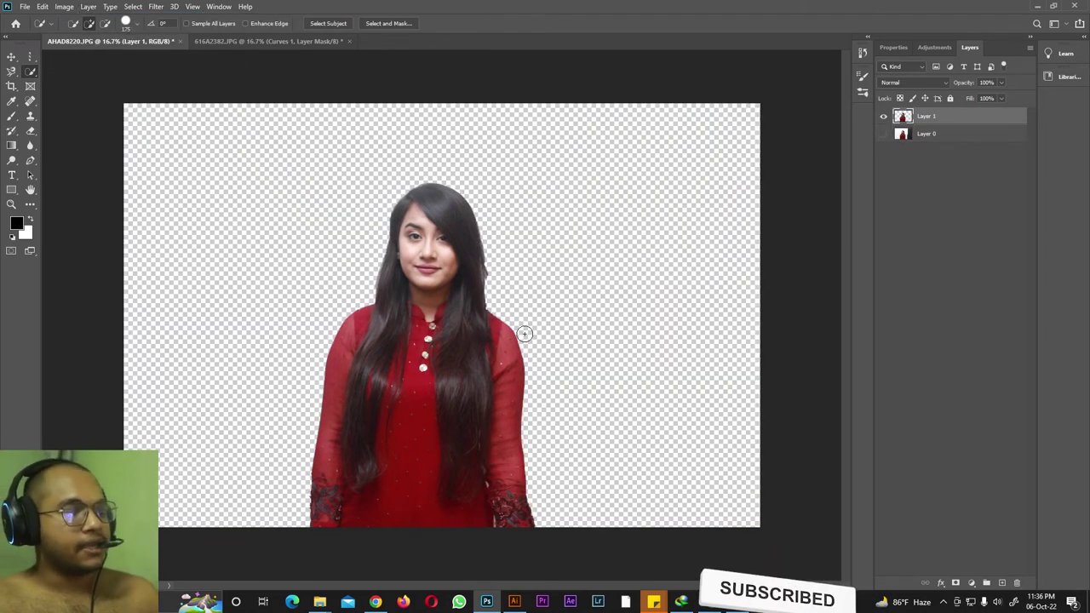
{"action": "key", "text": "ctrl+z"}
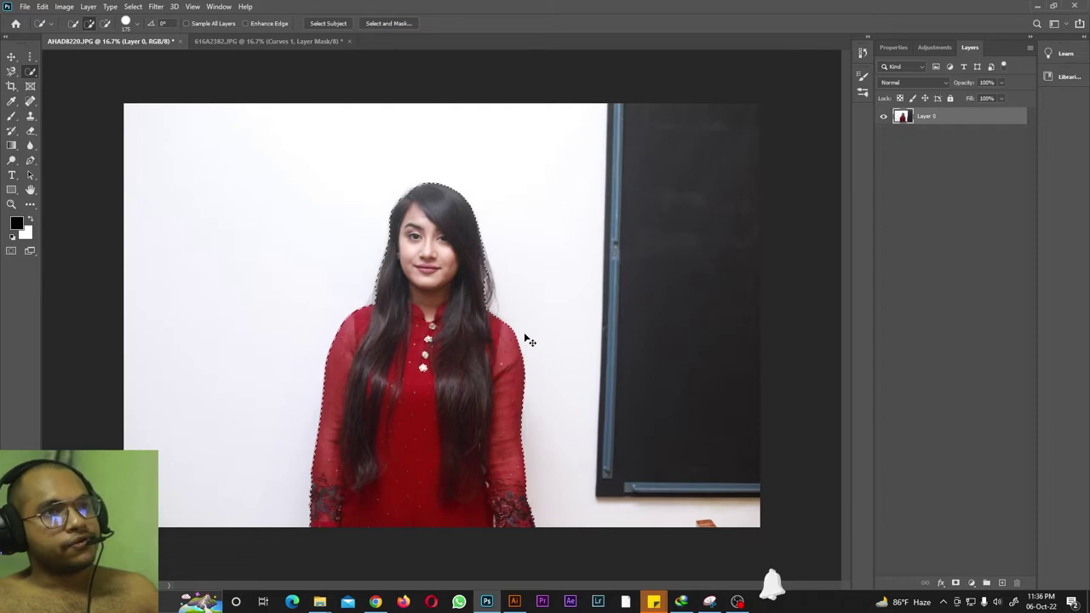
Clear the selection and select the woman's face using the Magic Wand tool with a Tolerance of 50.
{"action": "right_click", "coordinate": [30, 71]}
{"action": "left_click", "coordinate": [76, 94]}
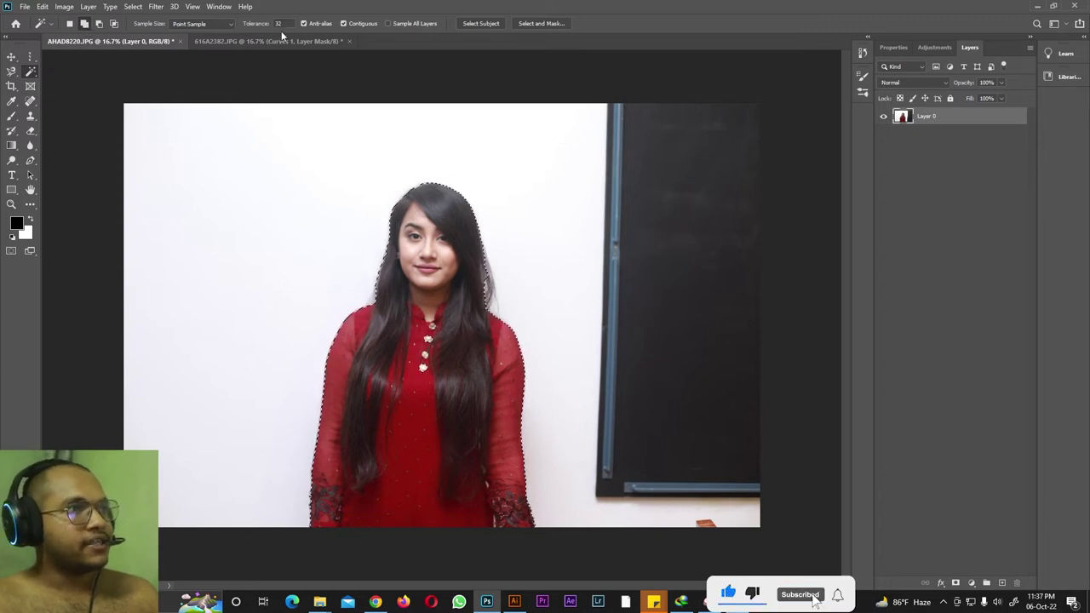
{"action": "key", "text": "ctrl+d"}
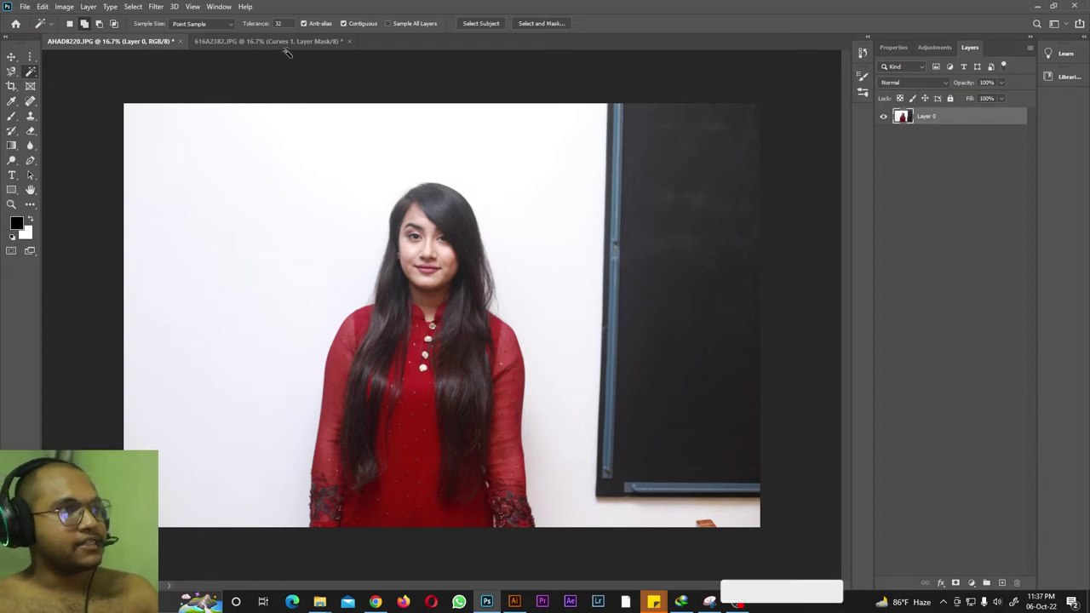
{"action": "left_click", "coordinate": [239, 23]}
{"action": "type", "text": "50"}
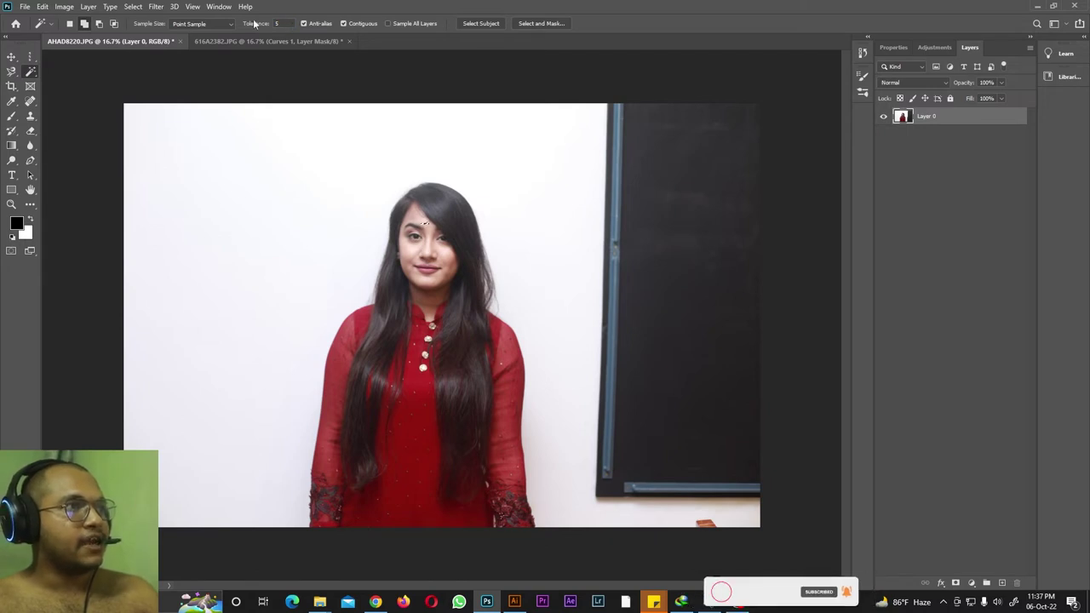
{"action": "left_click", "coordinate": [425, 227]}
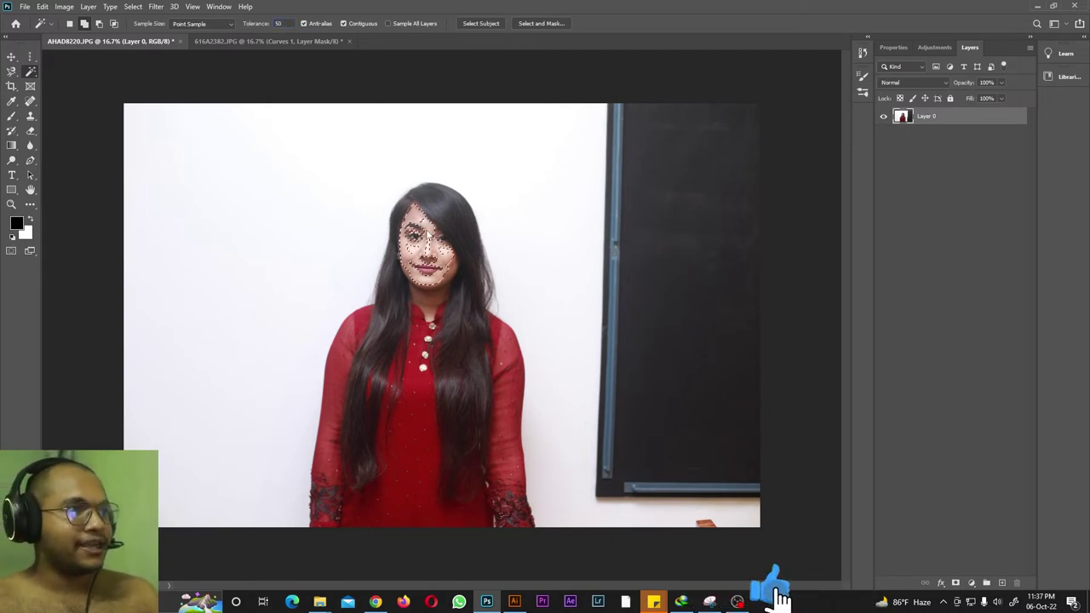
Set the Magic Wand Tolerance to 100 and add the woman's hair and red dress to the selection.
{"action": "double_click", "coordinate": [278, 23]}
{"action": "type", "text": "100"}
{"action": "key", "text": "Return"}
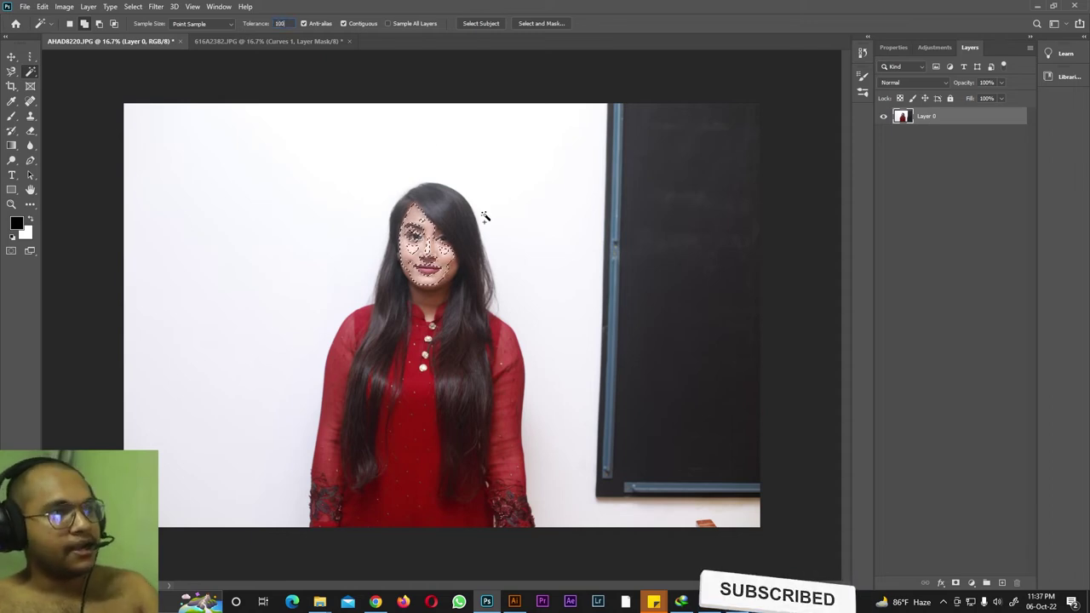
{"action": "left_click", "coordinate": [440, 206]}
{"action": "left_click", "coordinate": [406, 360]}
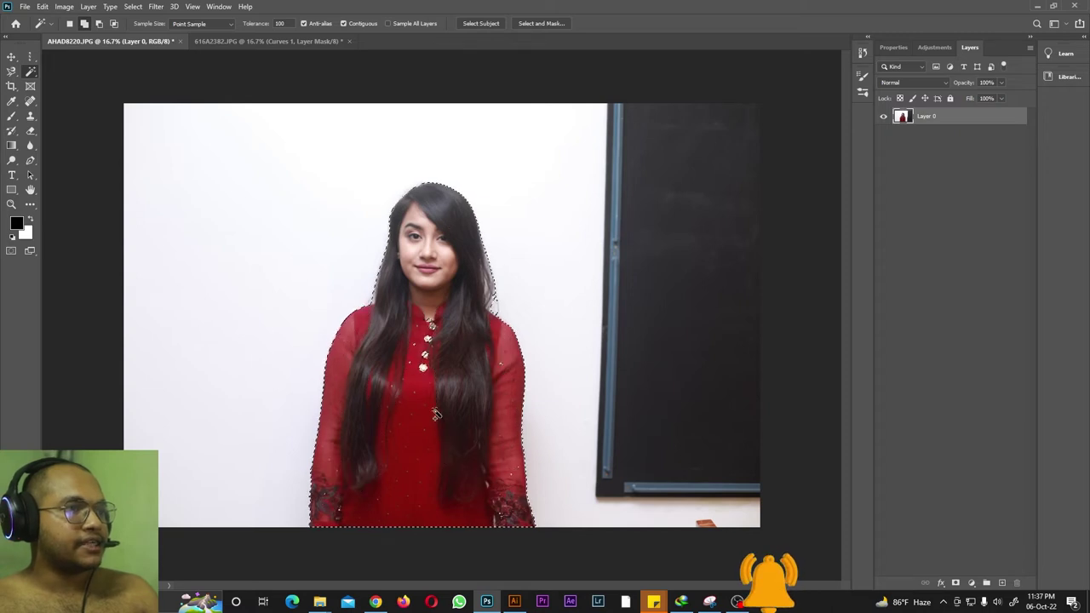
{"action": "right_click", "coordinate": [30, 72]}
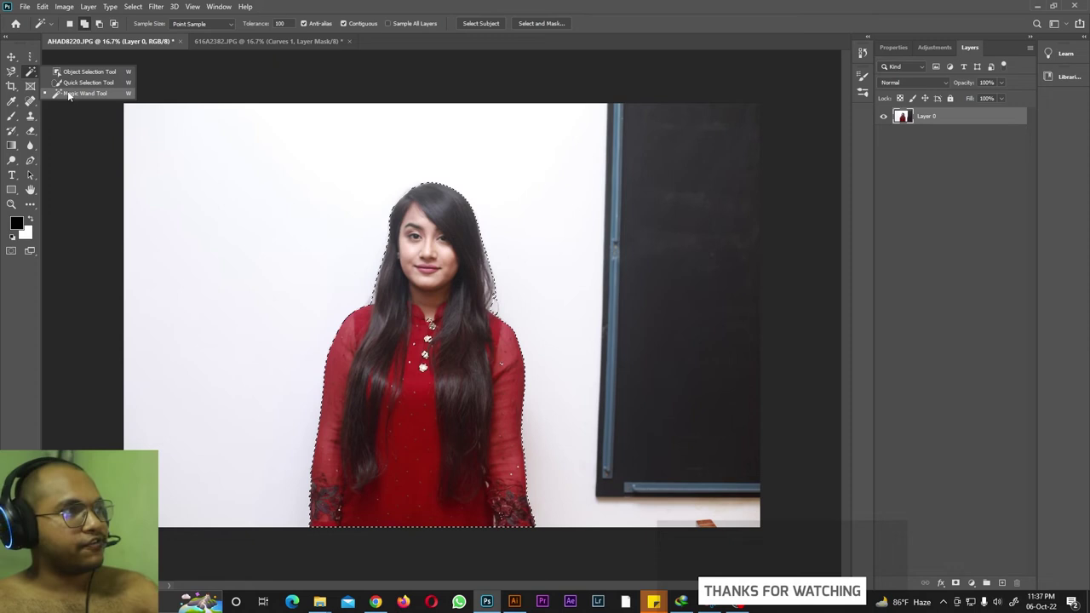
{"action": "left_click", "coordinate": [68, 94]}
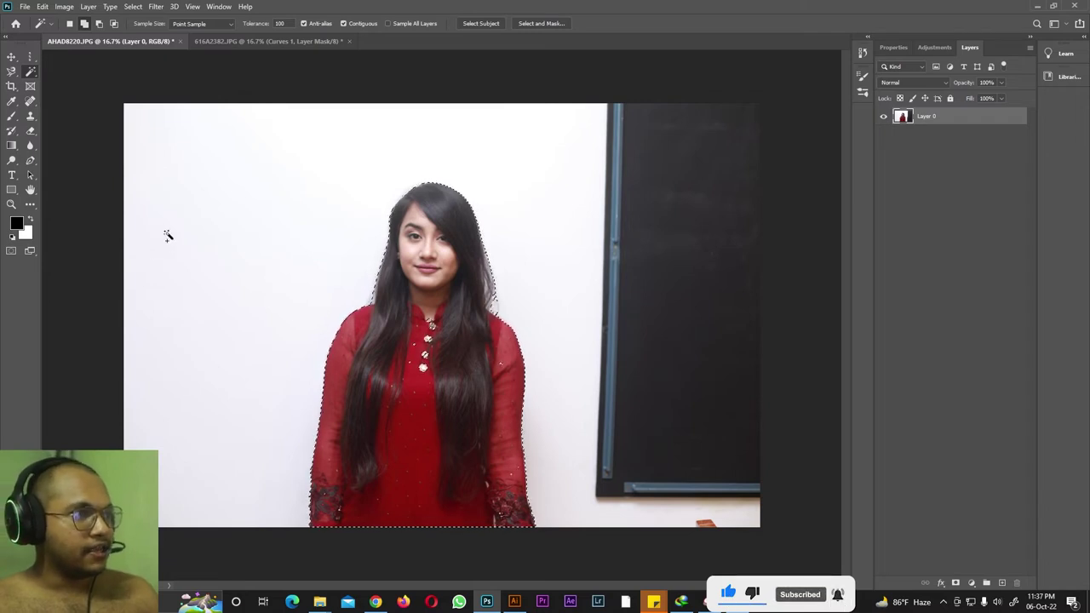
{"action": "left_click", "coordinate": [253, 264]}
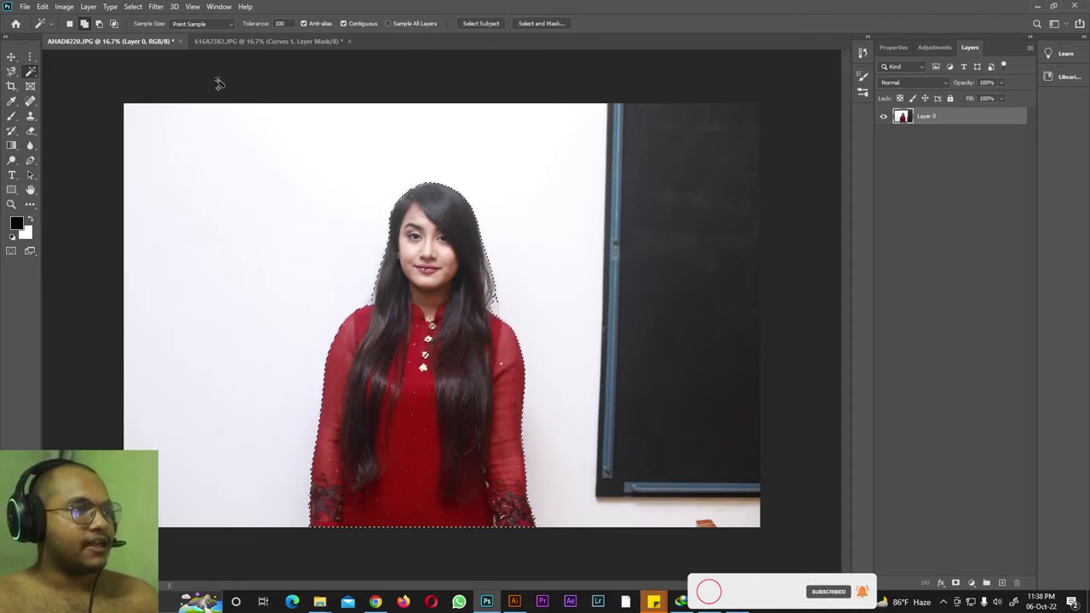
Copy the Magic Wand selection with Layer Via Copy, view it with Layer 0 hidden, and undo back to the original layer.
{"action": "left_click", "coordinate": [88, 6]}
{"action": "mouse_move", "coordinate": [111, 18]}
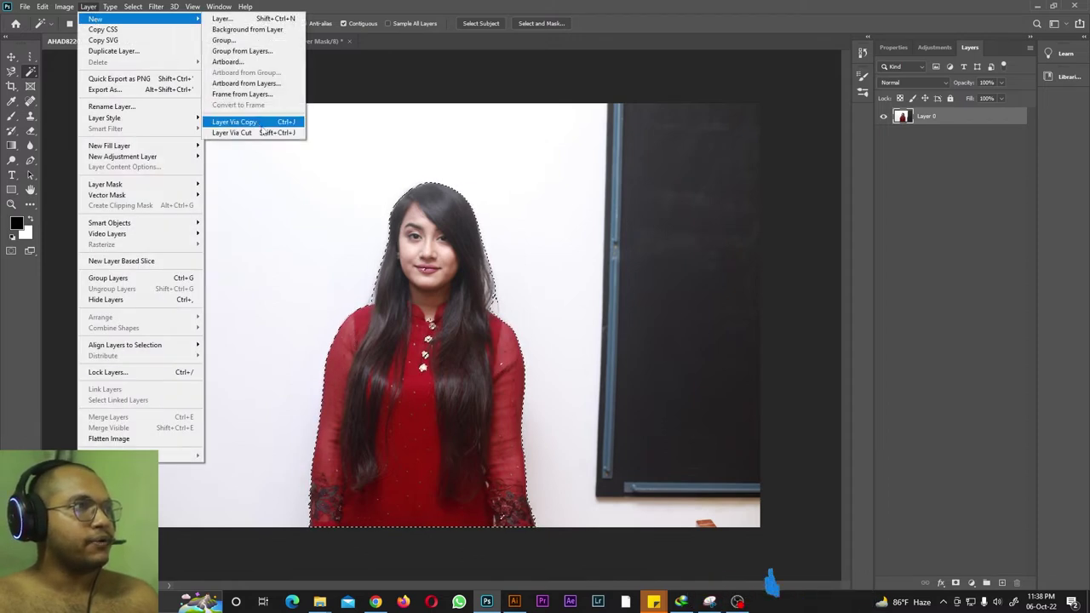
{"action": "left_click", "coordinate": [260, 124]}
{"action": "left_click", "coordinate": [883, 134]}
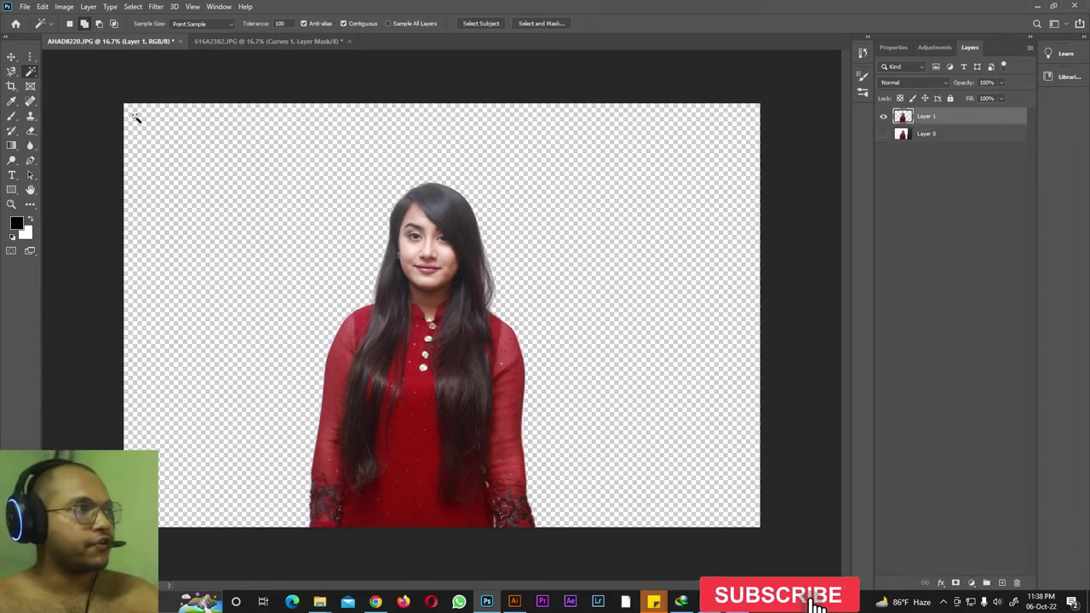
{"action": "key", "text": "ctrl+z"}
{"action": "key", "text": "ctrl+z"}
Start a crop around the selected woman and extend the frame above her head and outward at the side.
{"action": "left_click_drag", "start_coordinate": [11, 86], "coordinate": [56, 86]}
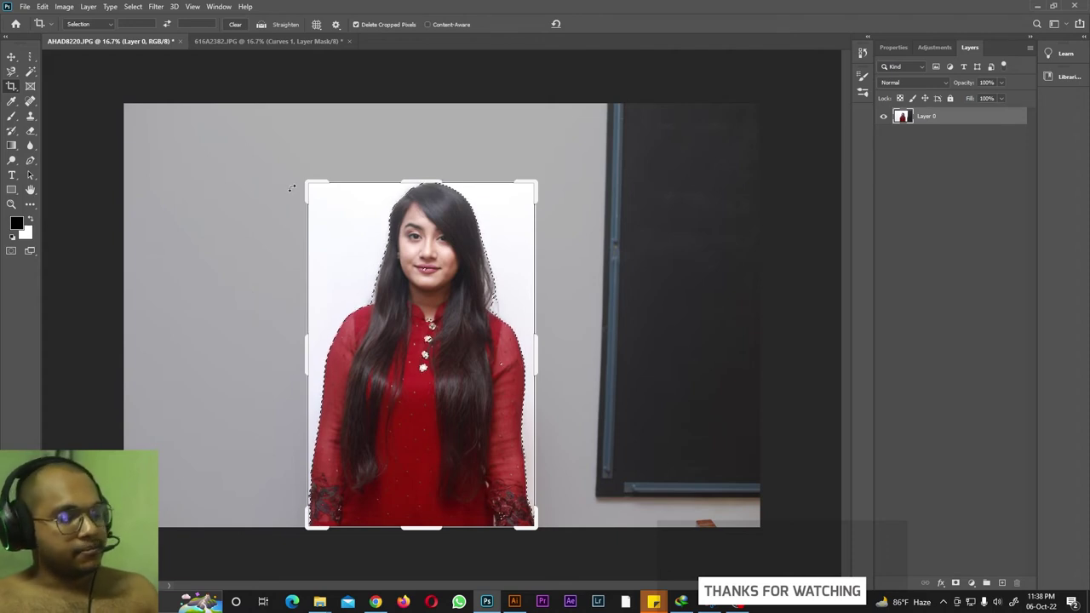
{"action": "left_click", "coordinate": [421, 181]}
{"action": "left_click_drag", "start_coordinate": [436, 145], "coordinate": [449, 114]}
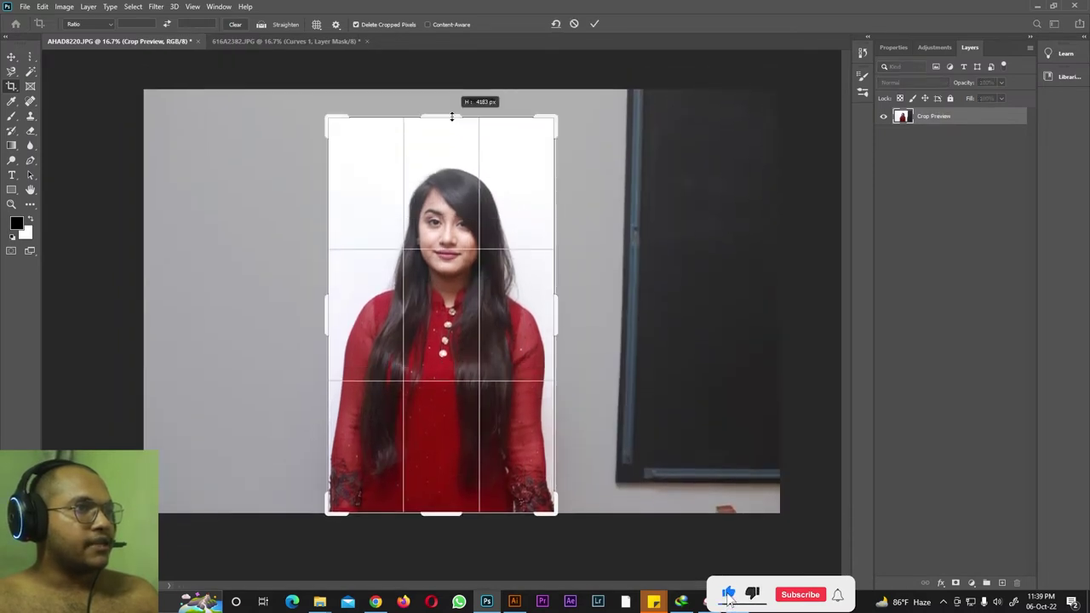
{"action": "left_click_drag", "start_coordinate": [557, 311], "coordinate": [592, 309]}
{"action": "left_click", "coordinate": [359, 308]}
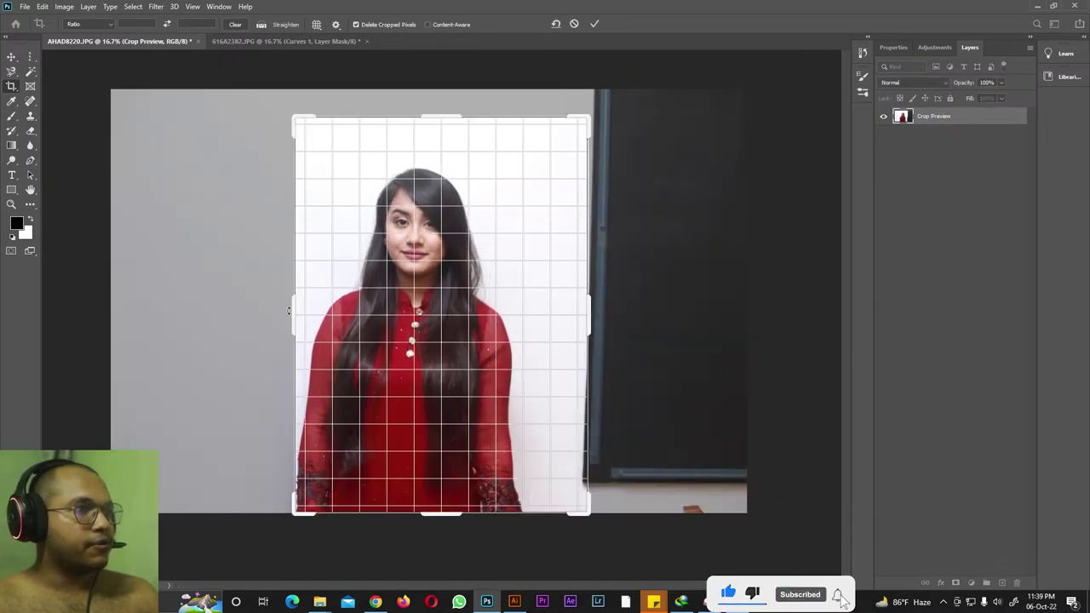
Adjust the crop frame's side and top edges to leave white wall around the woman, apply the crop, and undo it.
{"action": "left_click_drag", "start_coordinate": [292, 309], "coordinate": [221, 309]}
{"action": "left_click_drag", "start_coordinate": [450, 117], "coordinate": [450, 128]}
{"action": "mouse_move", "coordinate": [261, 144]}
{"action": "left_mouse_down"}
{"action": "mouse_move", "coordinate": [270, 127]}
{"action": "mouse_move", "coordinate": [295, 122]}
{"action": "mouse_move", "coordinate": [264, 156]}
{"action": "left_mouse_up"}
{"action": "mouse_move", "coordinate": [278, 317]}
{"action": "left_mouse_down"}
{"action": "mouse_move", "coordinate": [244, 309]}
{"action": "mouse_move", "coordinate": [277, 307]}
{"action": "left_mouse_up"}
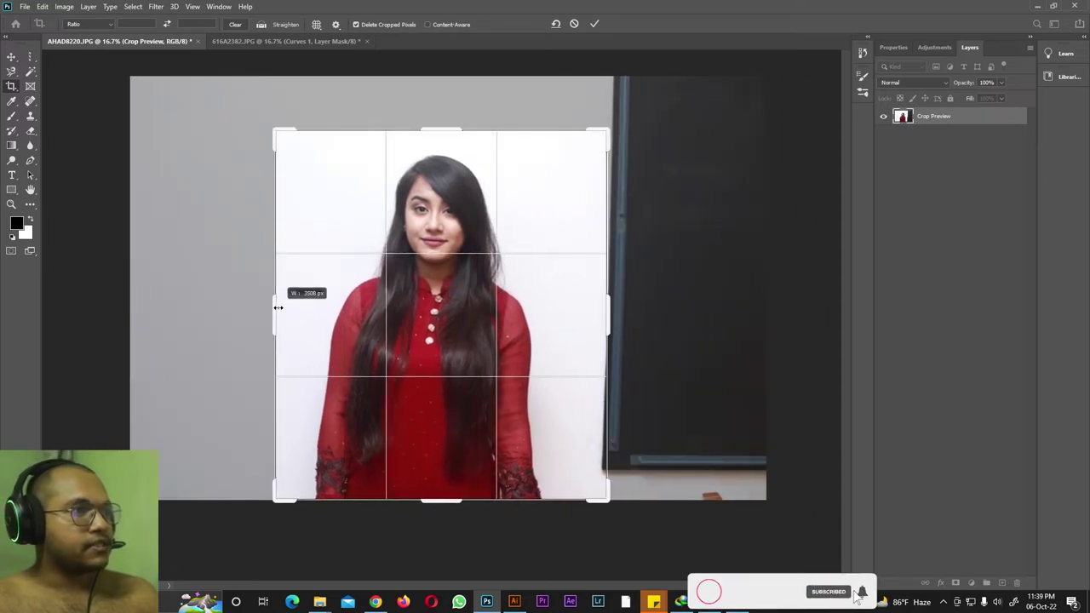
{"action": "left_click_drag", "start_coordinate": [443, 128], "coordinate": [445, 124]}
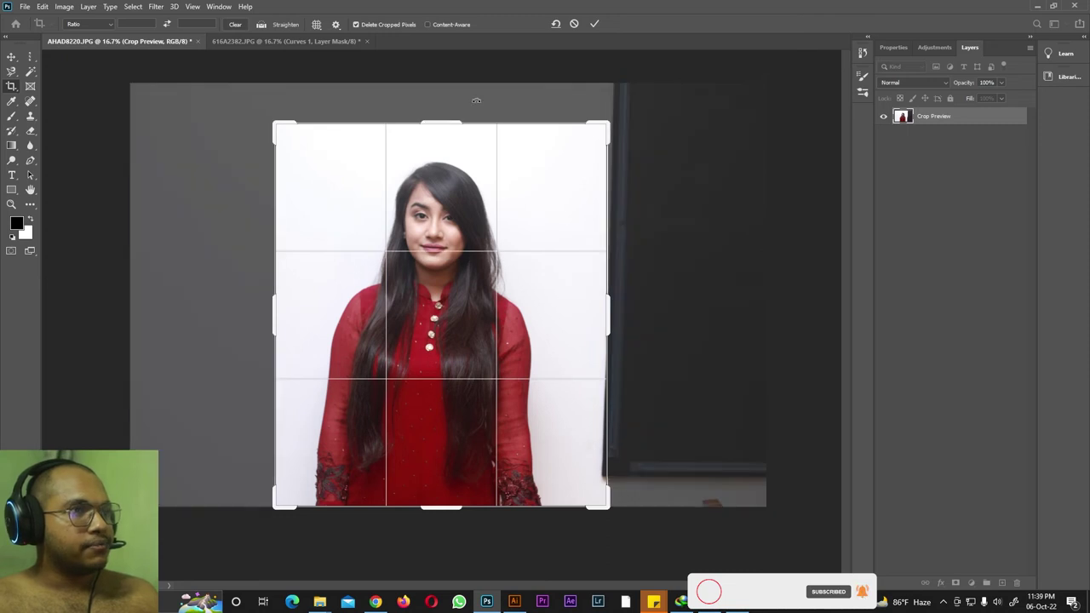
{"action": "left_click", "coordinate": [593, 25]}
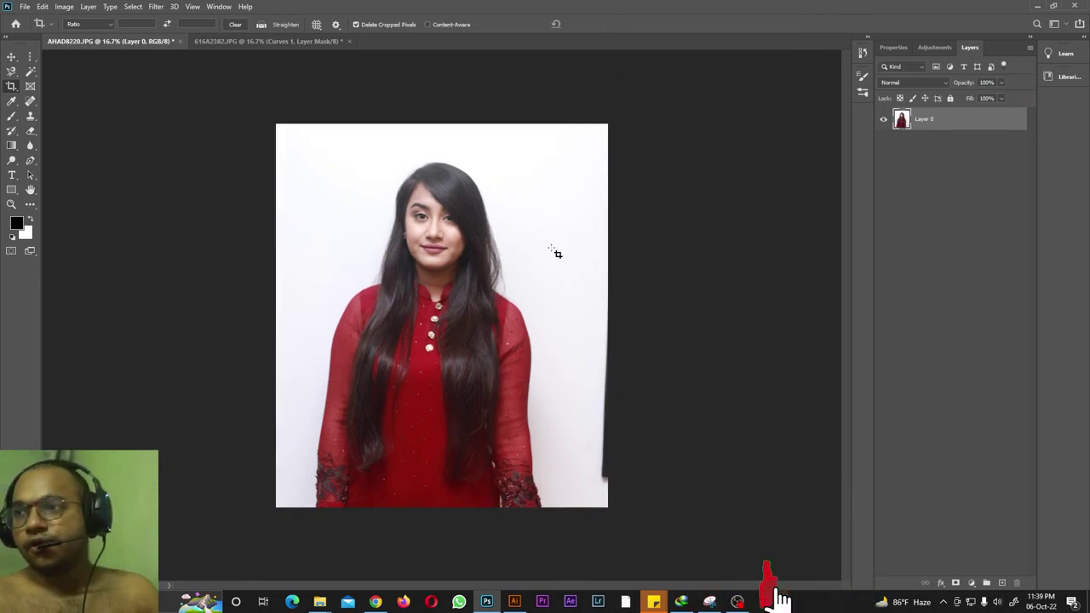
{"action": "key", "text": "ctrl+z"}
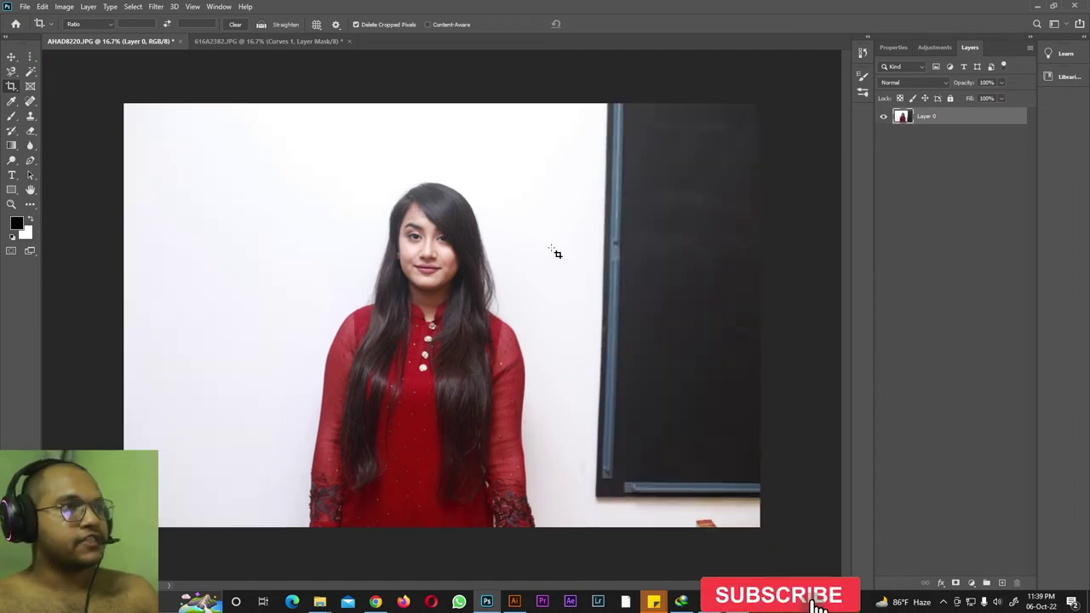
Set a custom crop ratio of 1 by 1 for the photo.
{"action": "left_click", "coordinate": [88, 25]}
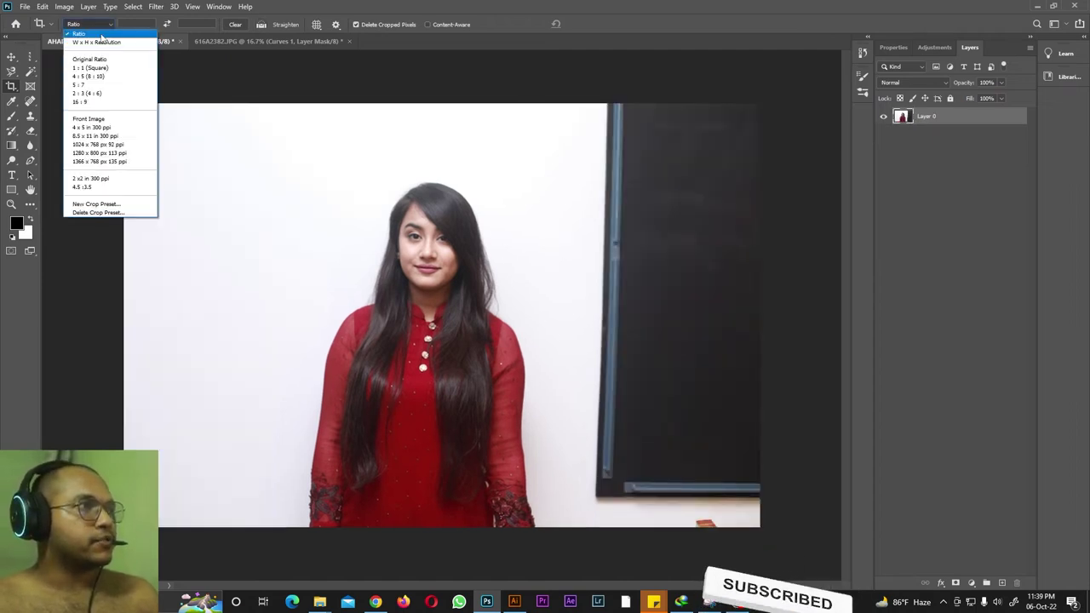
{"action": "left_click", "coordinate": [89, 34]}
{"action": "left_click", "coordinate": [89, 26]}
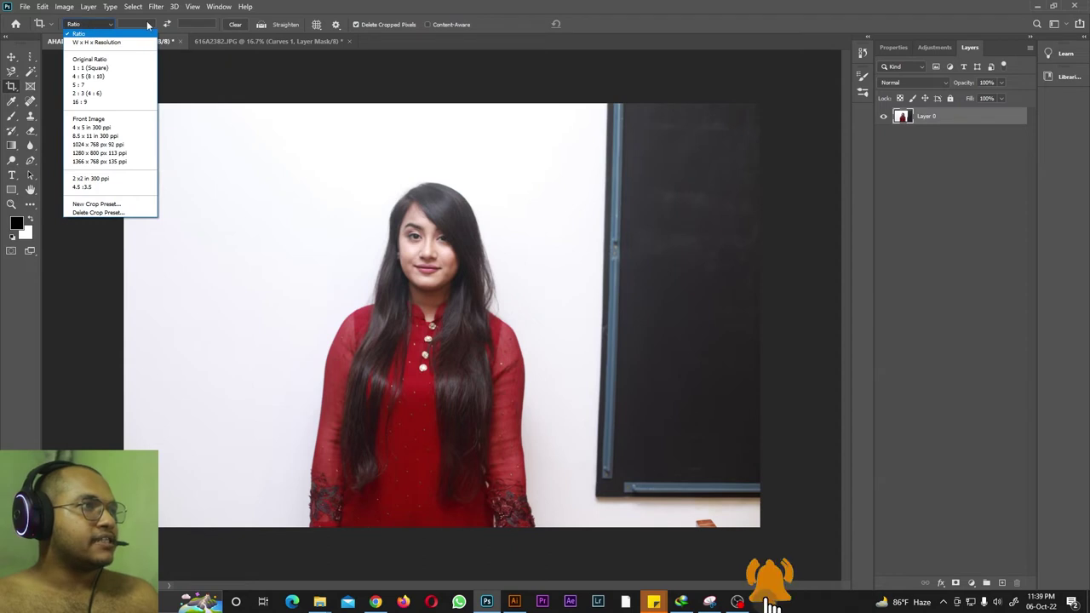
{"action": "left_click", "coordinate": [130, 23]}
{"action": "type", "text": "1"}
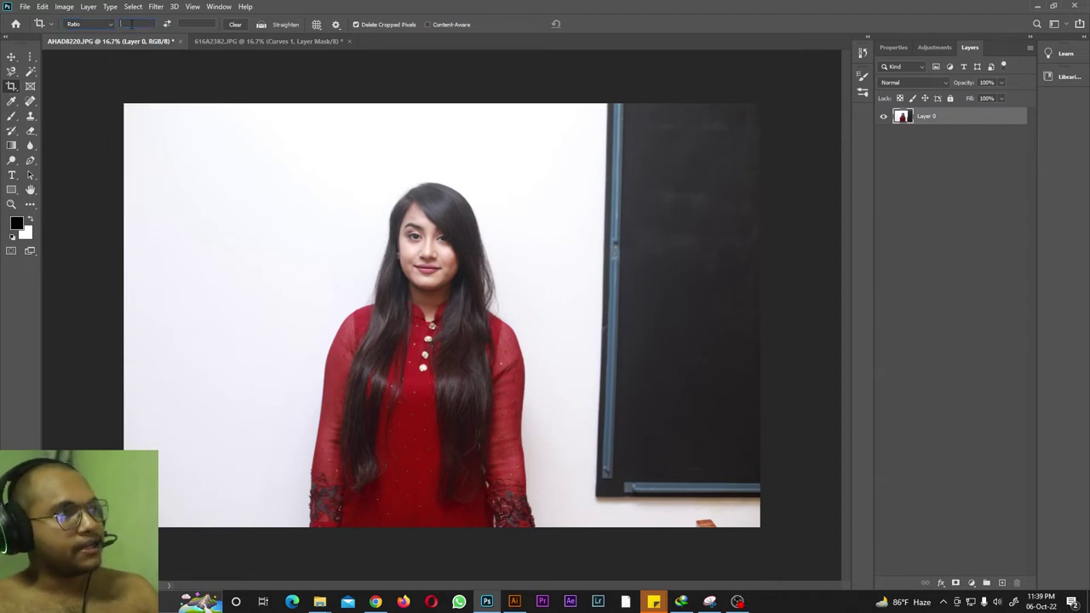
{"action": "left_click", "coordinate": [194, 23]}
{"action": "type", "text": "1"}
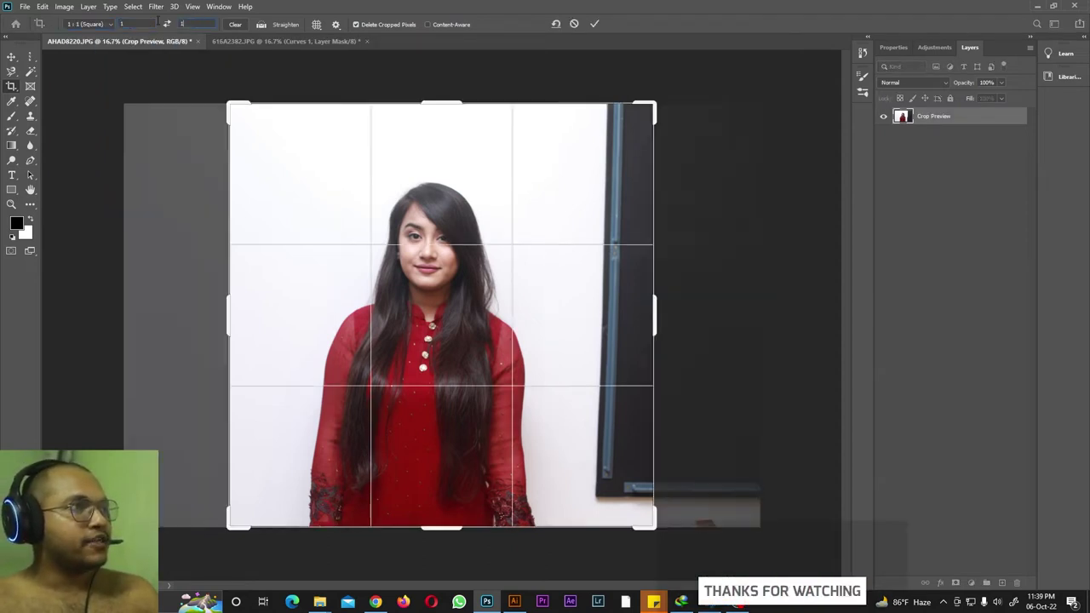
Change the crop ratio to 16 by 9, apply the crop to the photo, and undo it.
{"action": "left_click", "coordinate": [141, 24]}
{"action": "type", "text": "6"}
{"action": "key", "text": "Tab"}
{"action": "type", "text": "9"}
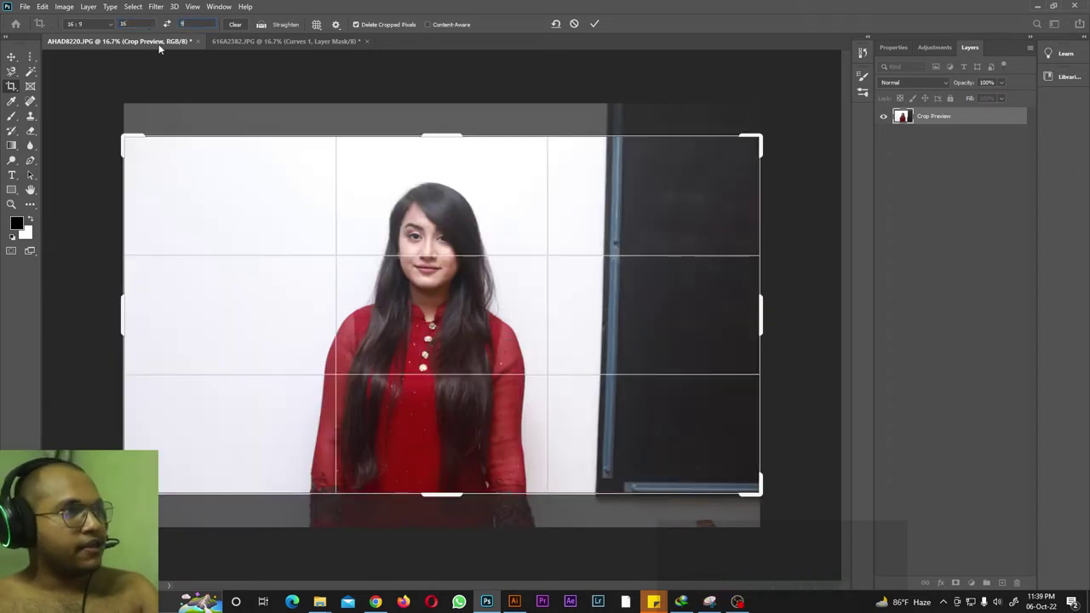
{"action": "left_click", "coordinate": [595, 24]}
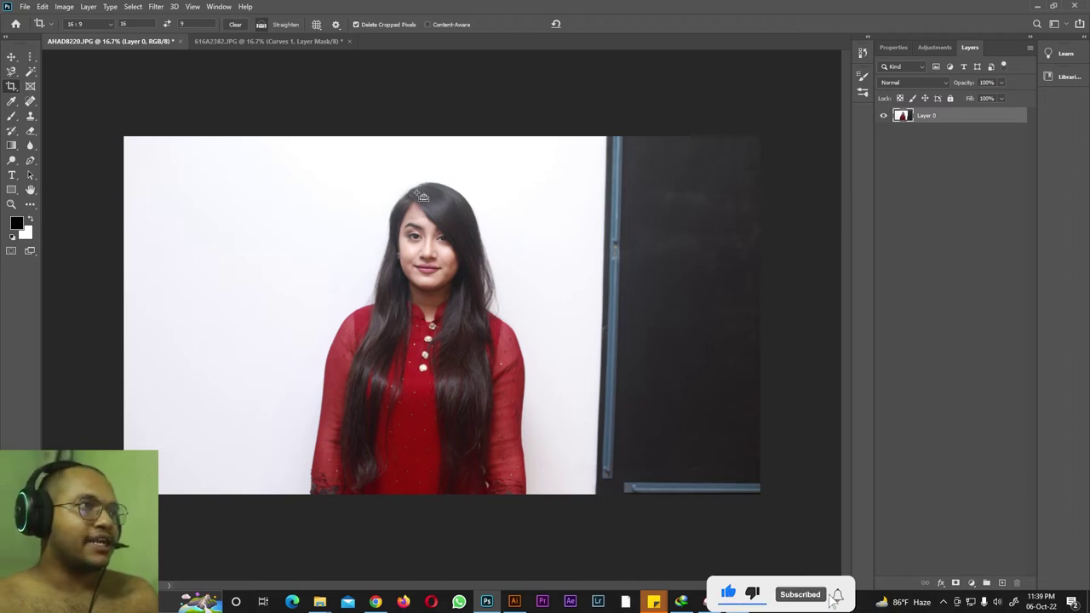
{"action": "key", "text": "ctrl+z"}
Try the preset crop ratios 1 : 1 (Square), 4 : 5 (8 : 10), 5 : 7 and 2 : 3 (4 : 6) on the photo.
{"action": "left_click", "coordinate": [111, 24]}
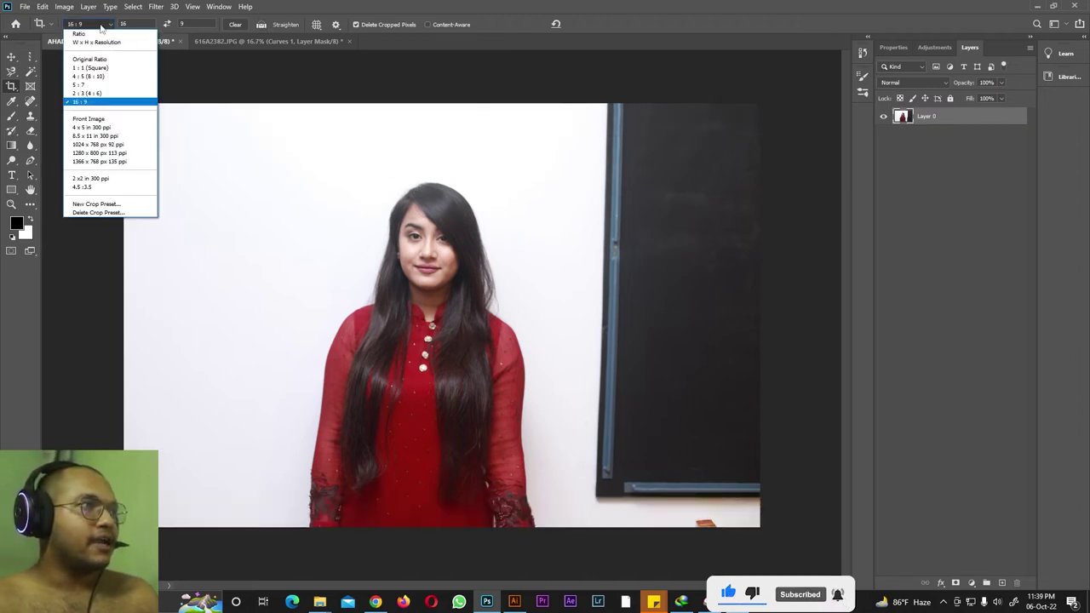
{"action": "left_click", "coordinate": [106, 69]}
{"action": "left_click", "coordinate": [89, 24]}
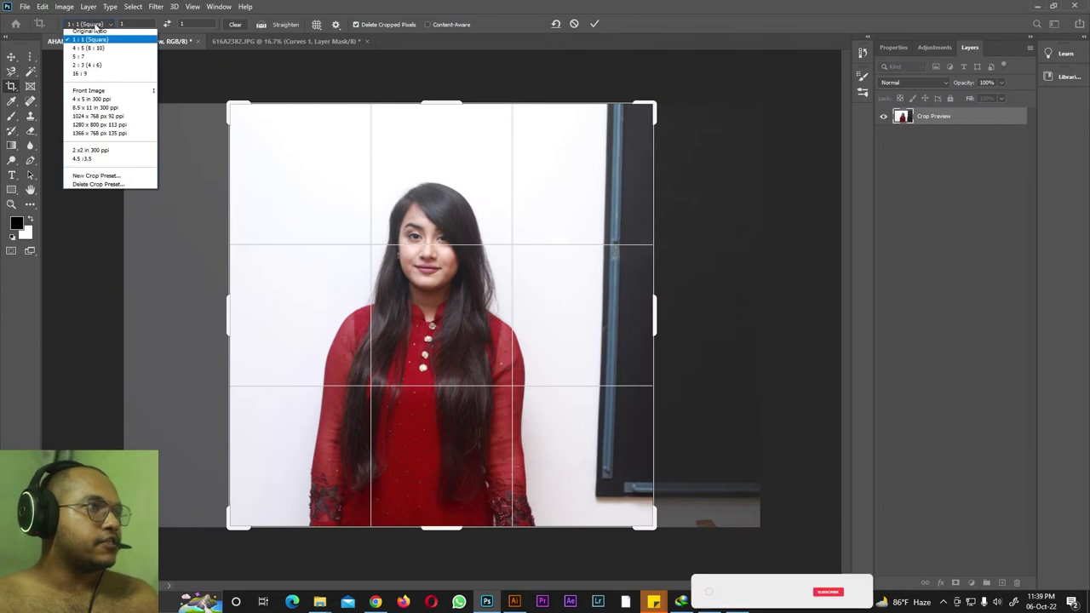
{"action": "left_click", "coordinate": [89, 75]}
{"action": "left_click", "coordinate": [89, 23]}
{"action": "left_click", "coordinate": [89, 84]}
{"action": "left_click", "coordinate": [89, 24]}
{"action": "left_click", "coordinate": [89, 93]}
{"action": "left_click", "coordinate": [107, 22]}
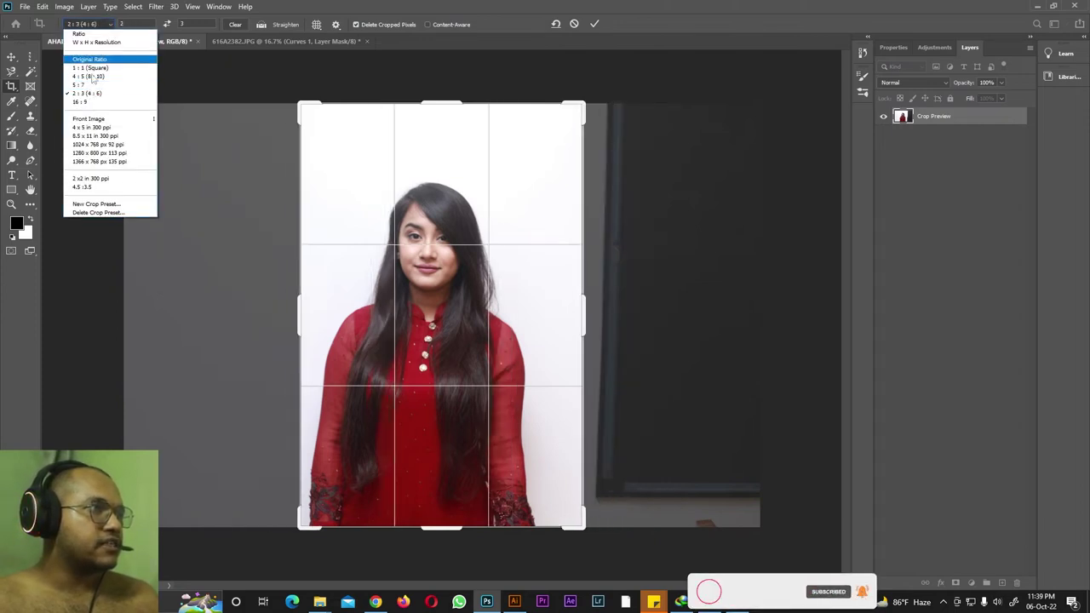
Try cropping the portrait to a 16 : 9 frame around the woman's head and upper body, and undo the crop.
{"action": "left_click", "coordinate": [97, 100]}
{"action": "left_click_drag", "start_coordinate": [740, 143], "coordinate": [691, 168]}
{"action": "left_click_drag", "start_coordinate": [471, 264], "coordinate": [480, 213]}
{"action": "left_click_drag", "start_coordinate": [436, 265], "coordinate": [477, 288]}
{"action": "left_click_drag", "start_coordinate": [180, 323], "coordinate": [236, 312]}
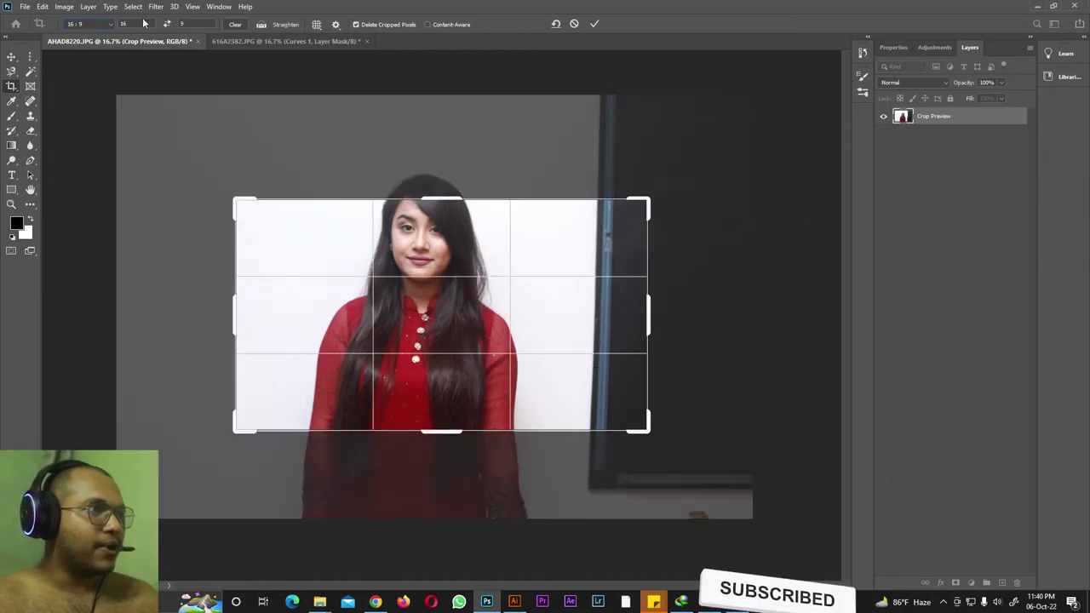
{"action": "left_click_drag", "start_coordinate": [440, 268], "coordinate": [460, 299]}
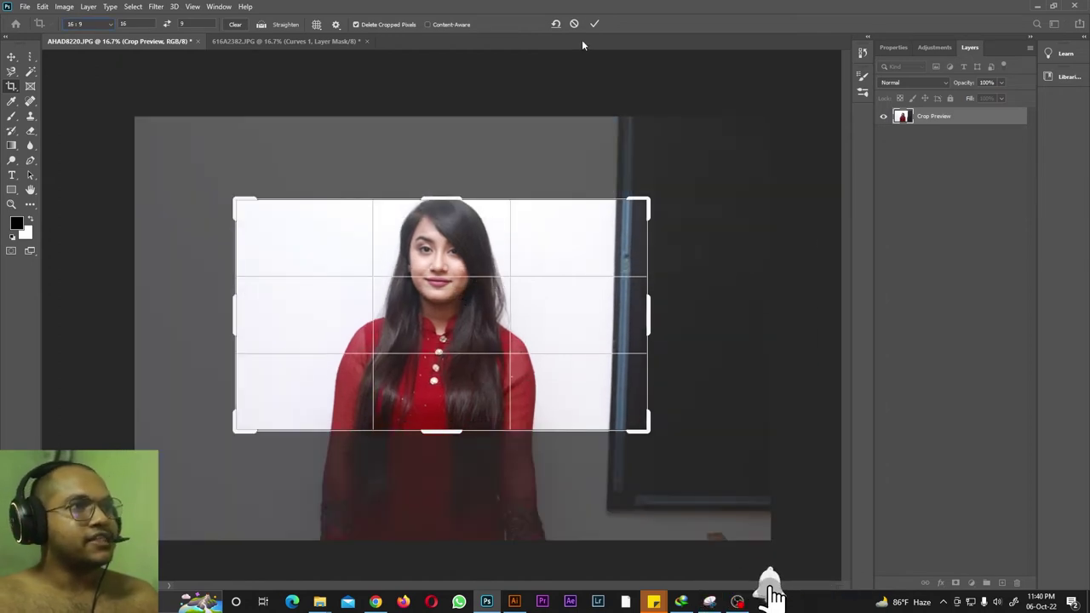
{"action": "left_click", "coordinate": [594, 24]}
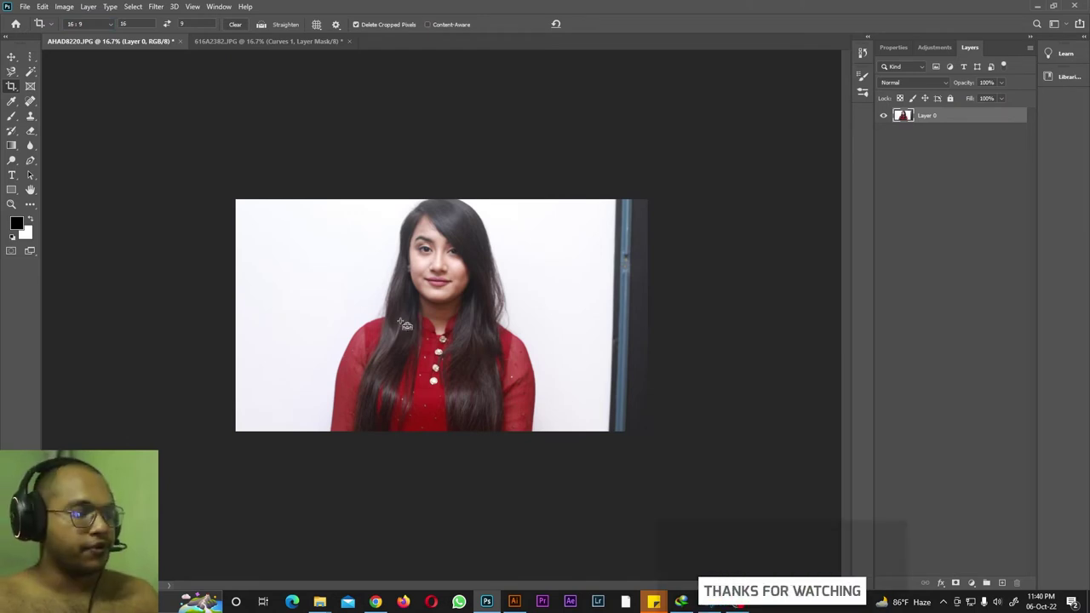
{"action": "key", "text": "ctrl+z"}
Switch the crop to W x H x Resolution and set it to 2 in by 2 in at 300 px/in.
{"action": "left_click", "coordinate": [111, 26]}
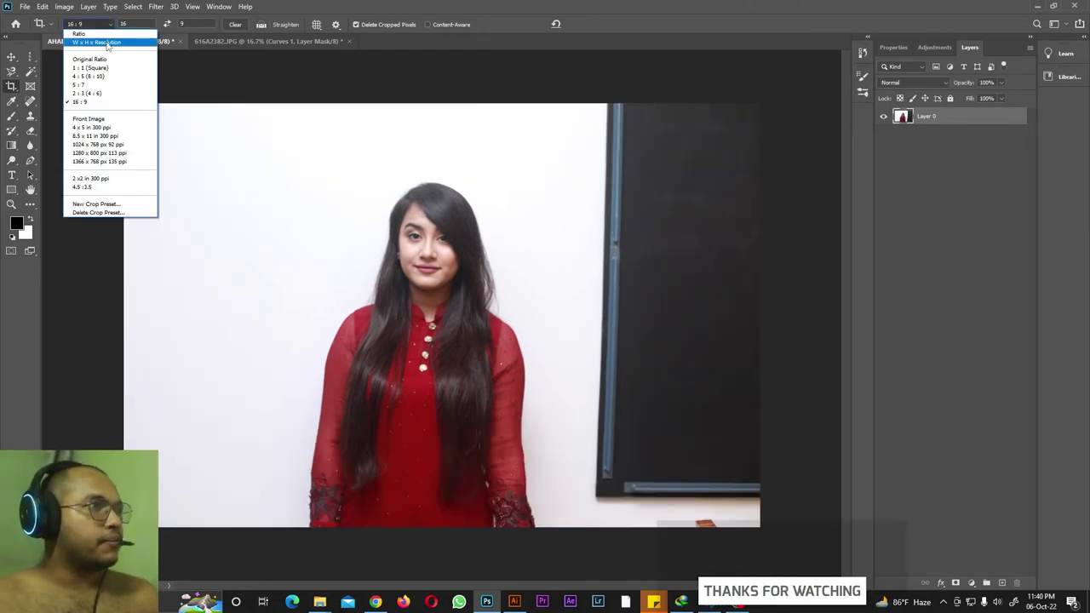
{"action": "left_click", "coordinate": [106, 42]}
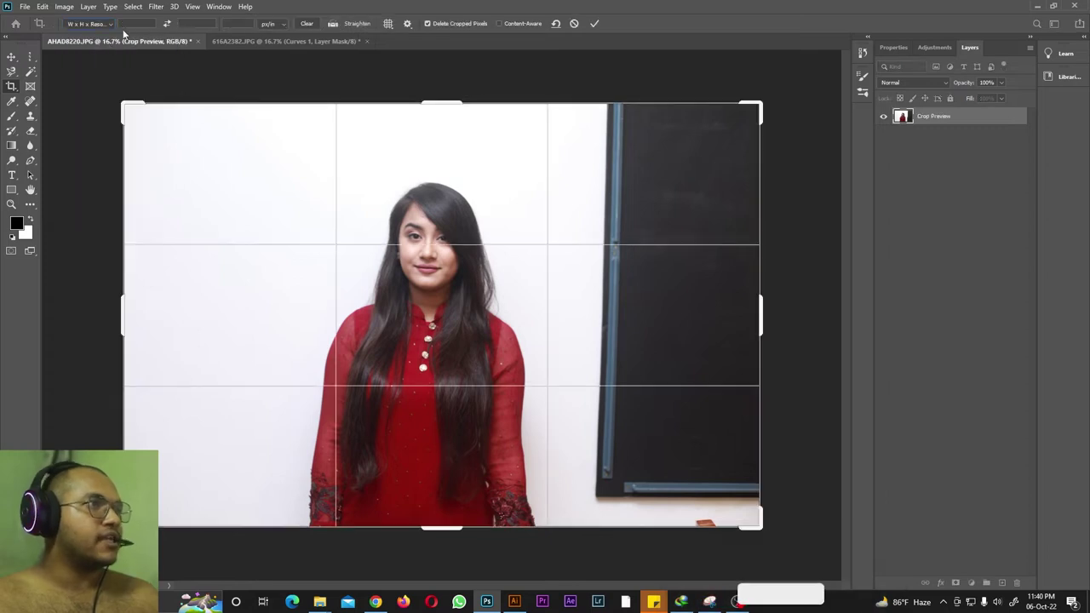
{"action": "left_click", "coordinate": [99, 23]}
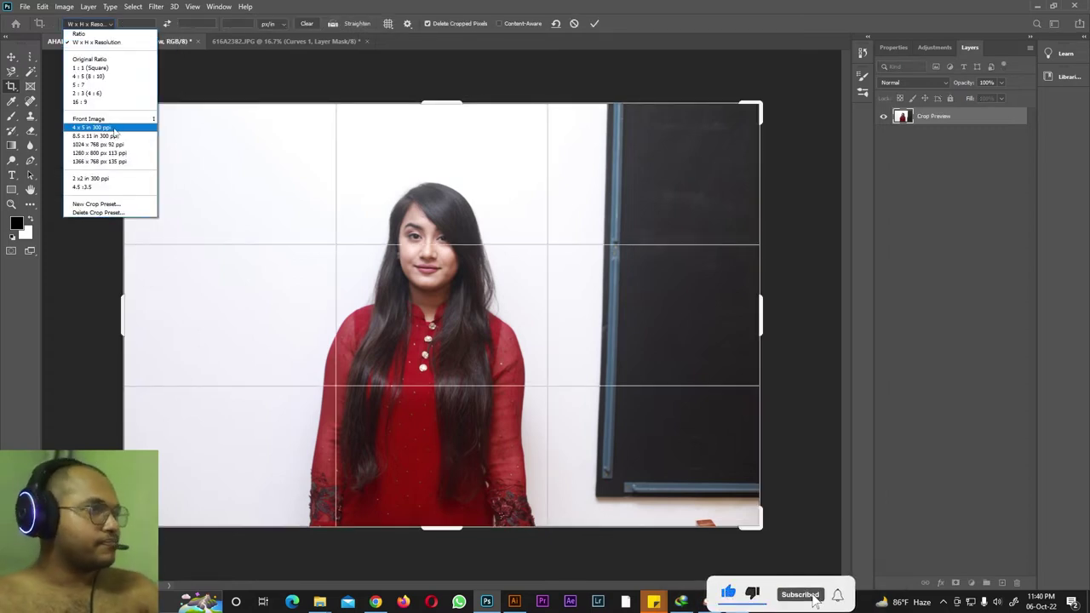
{"action": "key", "text": "Escape"}
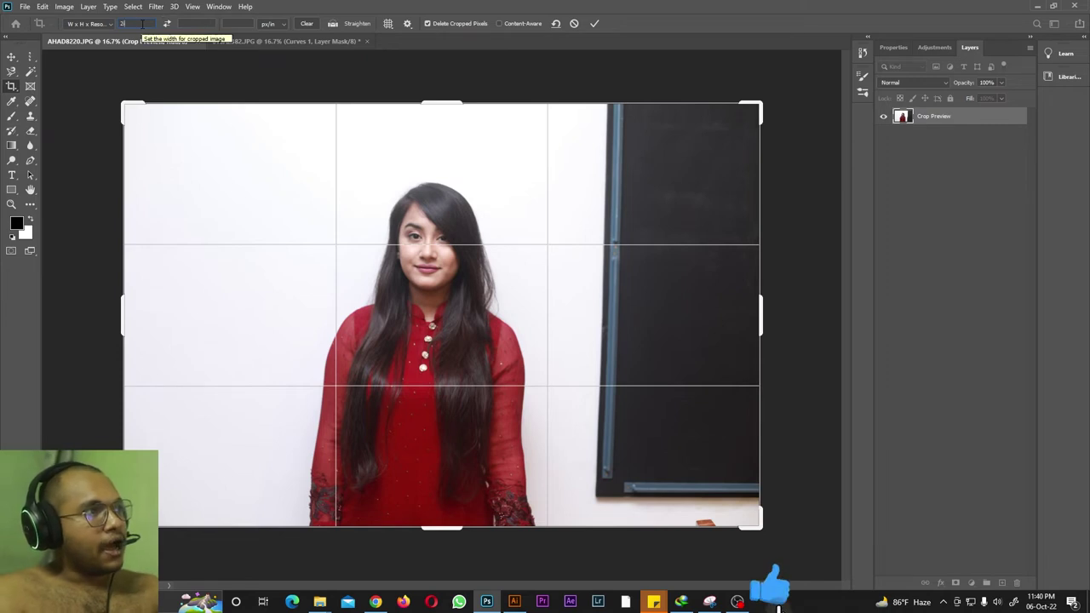
{"action": "left_click", "coordinate": [205, 25]}
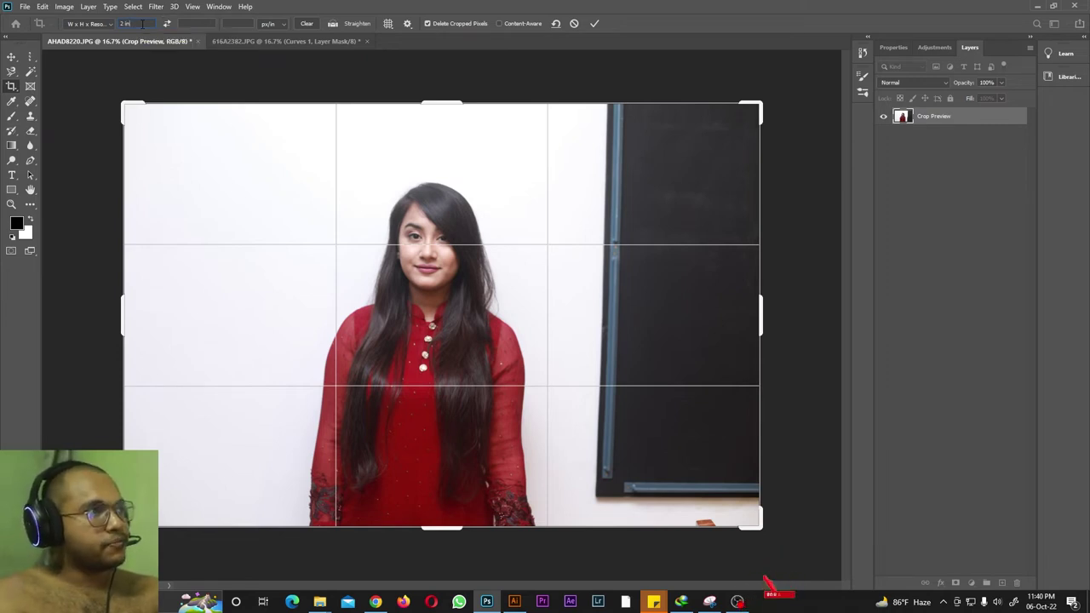
{"action": "type", "text": "2"}
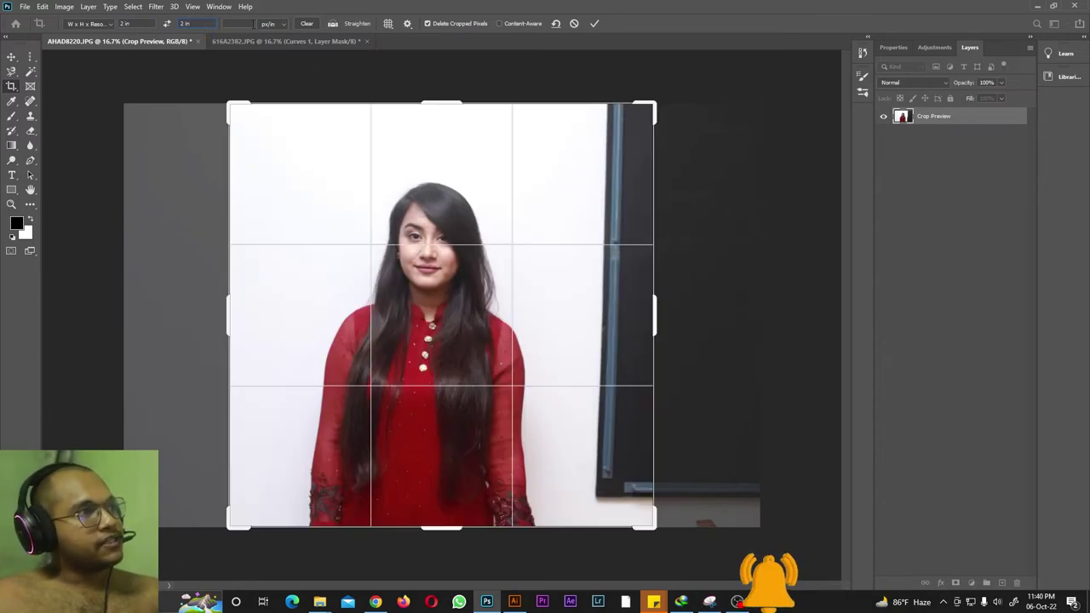
{"action": "type", "text": "300"}
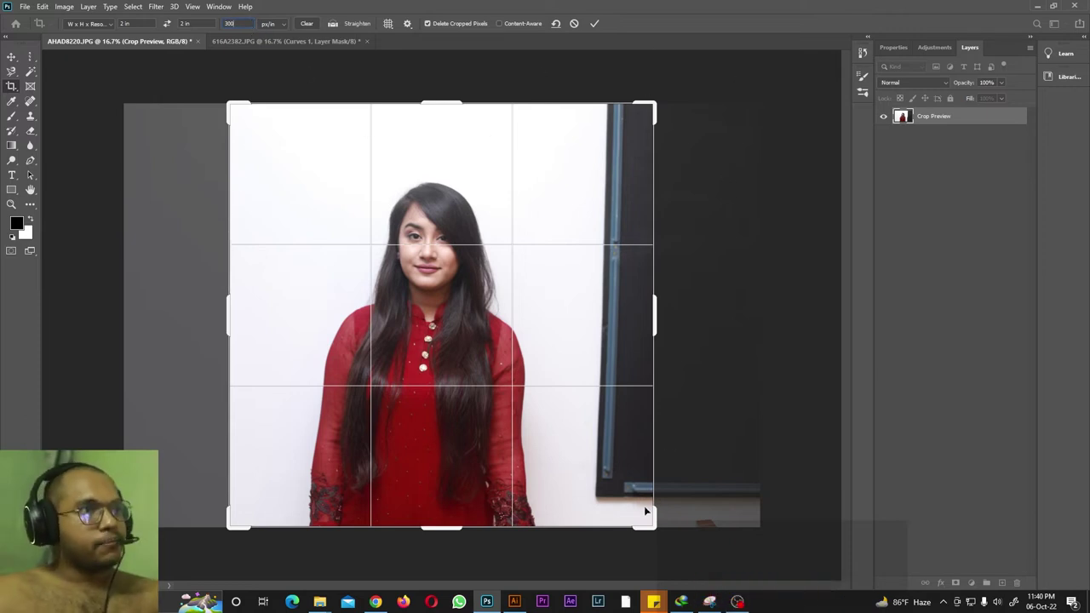
Shrink and reposition the square crop frame around the woman's head and shoulders, and apply the crop.
{"action": "left_click_drag", "start_coordinate": [645, 510], "coordinate": [486, 351]}
{"action": "left_click_drag", "start_coordinate": [461, 298], "coordinate": [401, 230]}
{"action": "left_click_drag", "start_coordinate": [579, 452], "coordinate": [498, 374]}
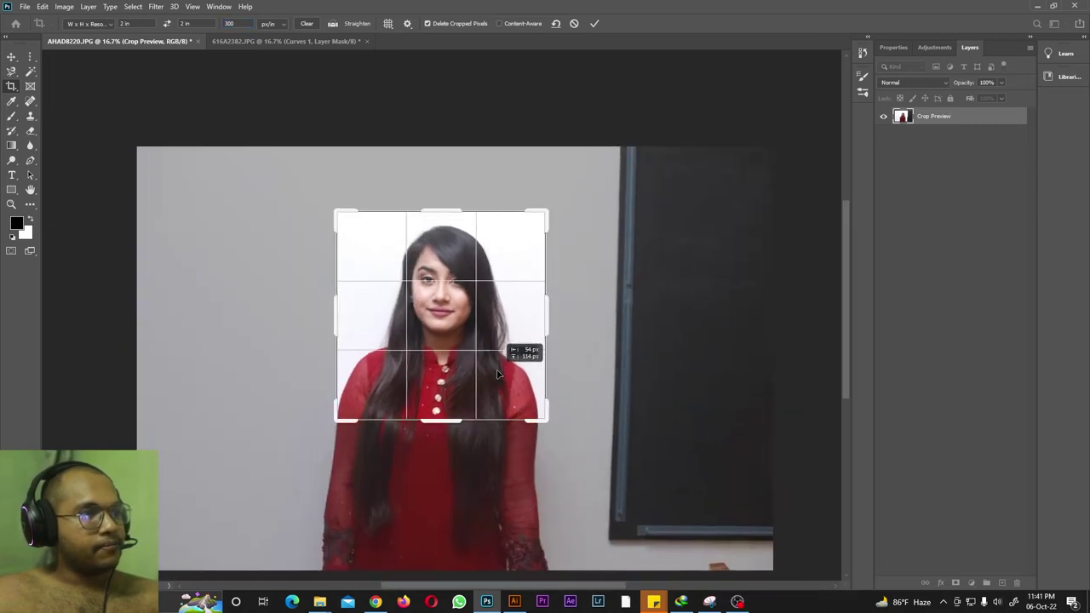
{"action": "left_click_drag", "start_coordinate": [461, 321], "coordinate": [492, 290]}
{"action": "left_click_drag", "start_coordinate": [539, 214], "coordinate": [546, 213]}
{"action": "left_click_drag", "start_coordinate": [445, 212], "coordinate": [444, 212]}
{"action": "left_click_drag", "start_coordinate": [468, 277], "coordinate": [464, 276]}
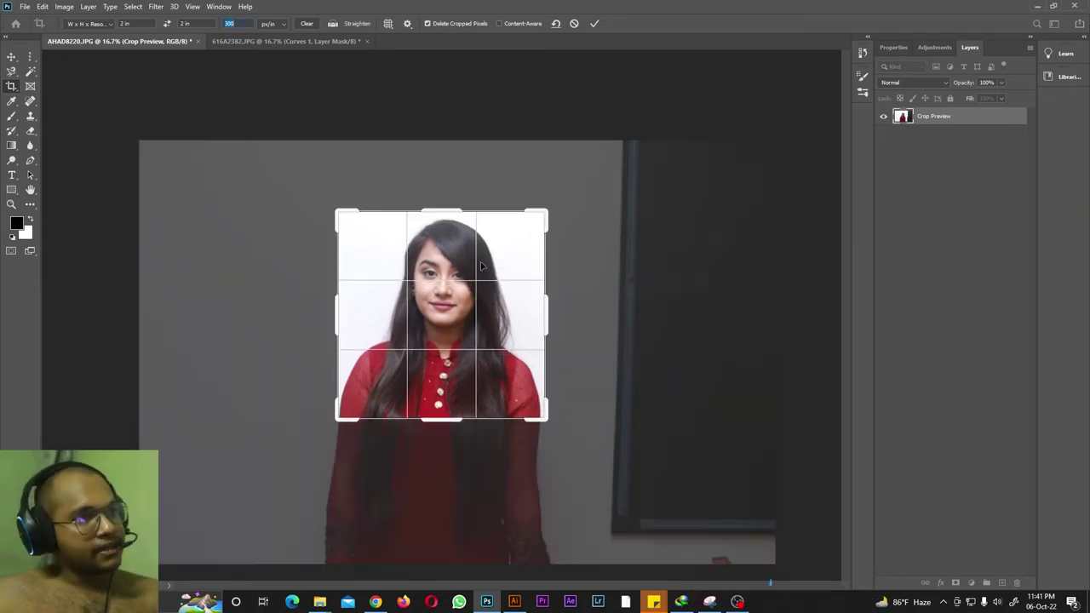
{"action": "left_click", "coordinate": [593, 23]}
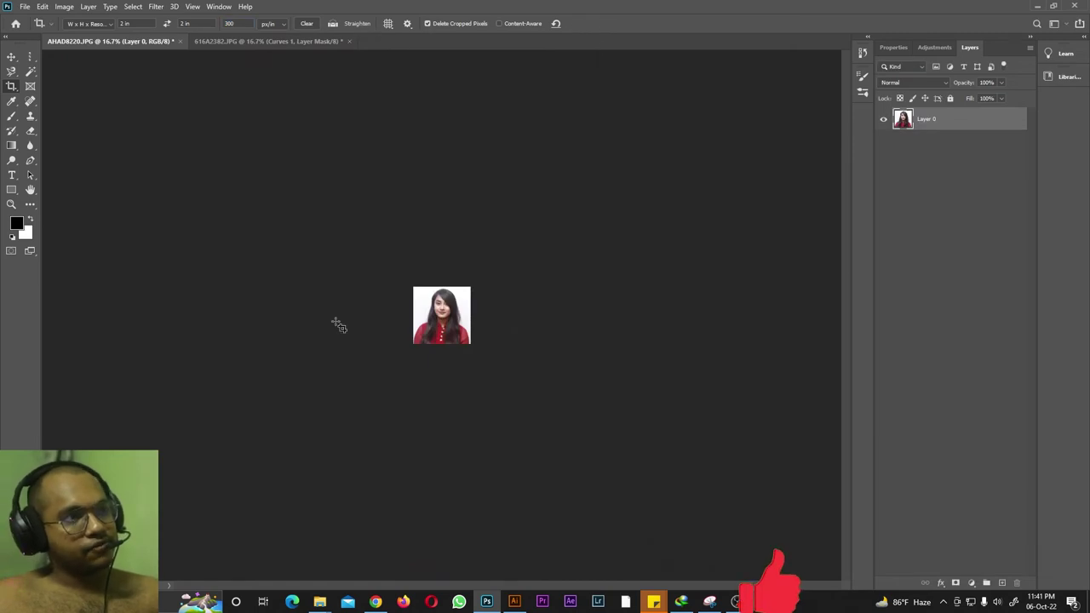
Examine the cropped square portrait up close and undo the crop to restore the full photo.
{"action": "key", "text": "ctrl+plus"}
{"action": "key", "text": "ctrl+plus"}
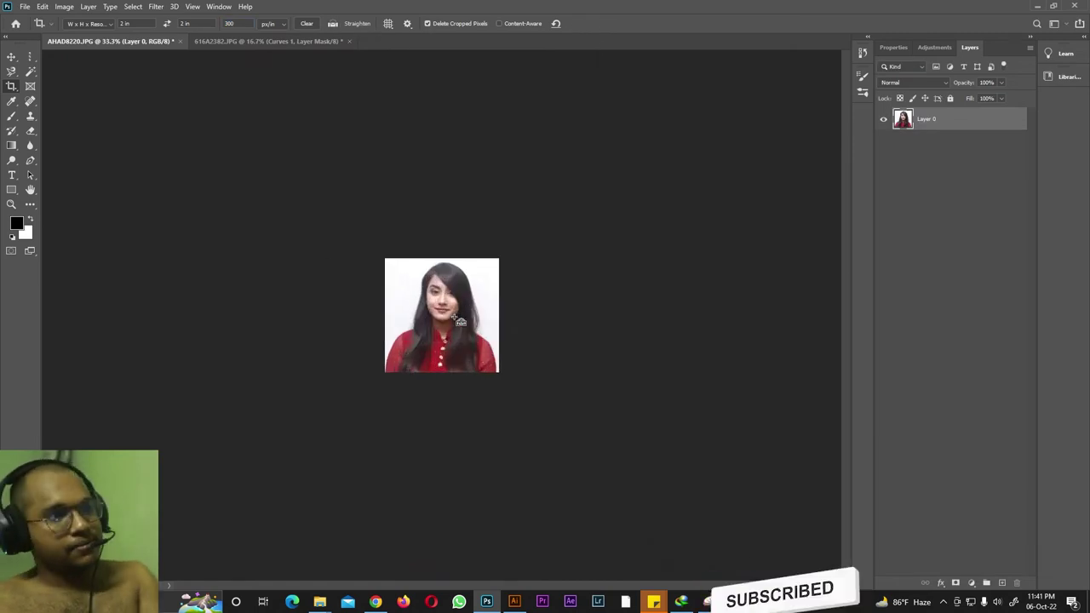
{"action": "key", "text": "ctrl+plus"}
{"action": "key", "text": "ctrl+plus"}
{"action": "left_click", "coordinate": [90, 23]}
{"action": "left_click", "coordinate": [477, 6]}
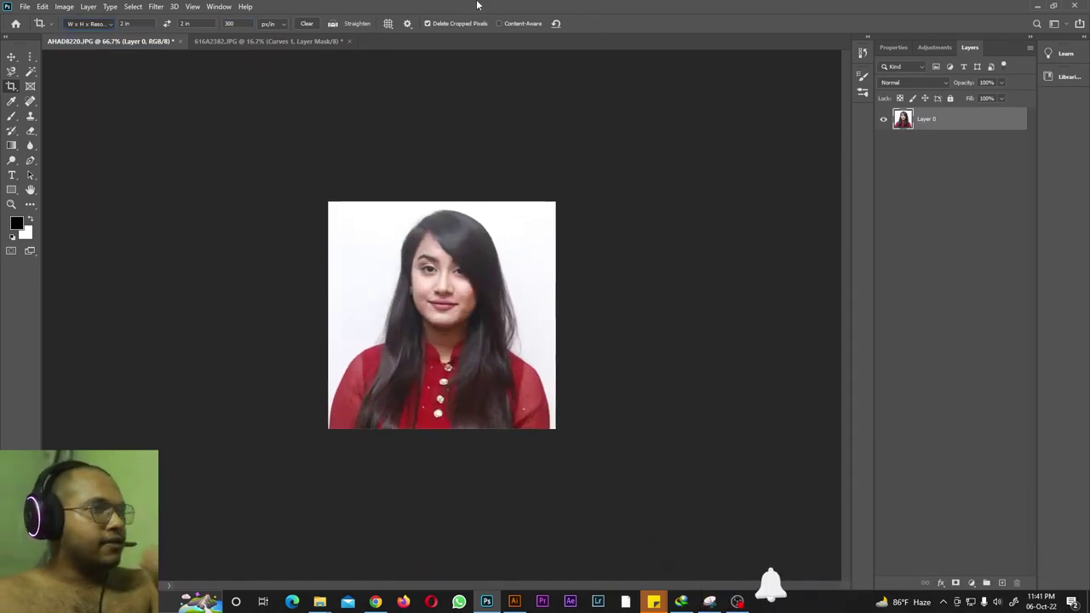
{"action": "key", "text": "ctrl+plus"}
{"action": "key", "text": "ctrl+plus"}
{"action": "key", "text": "ctrl+plus"}
{"action": "key", "text": "ctrl+minus"}
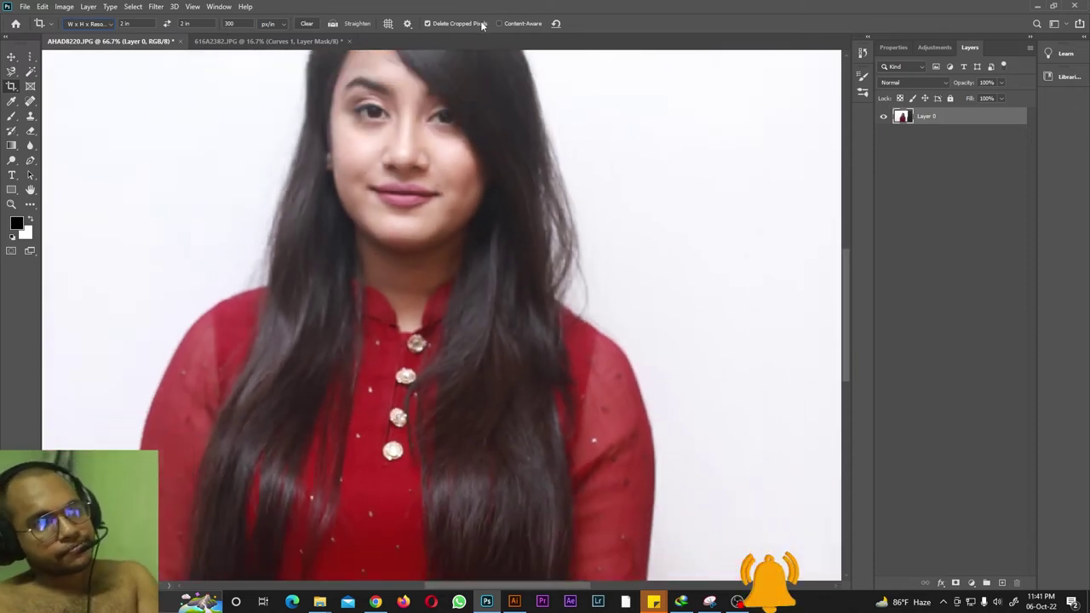
{"action": "key", "text": "ctrl+minus"}
{"action": "key", "text": "ctrl+minus"}
{"action": "key", "text": "ctrl+minus"}
Try the 4 x 5 in 300 ppi and 8.5 x 11 in 300 ppi crop presets on the photo.
{"action": "left_click", "coordinate": [89, 23]}
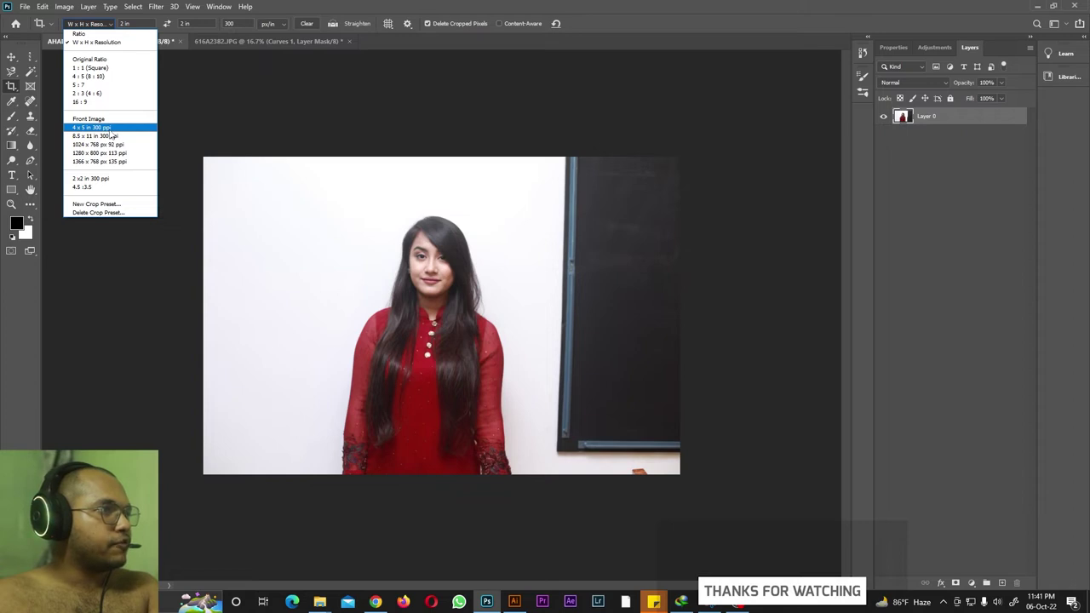
{"action": "left_click", "coordinate": [107, 128]}
{"action": "left_click", "coordinate": [89, 23]}
{"action": "left_click", "coordinate": [102, 135]}
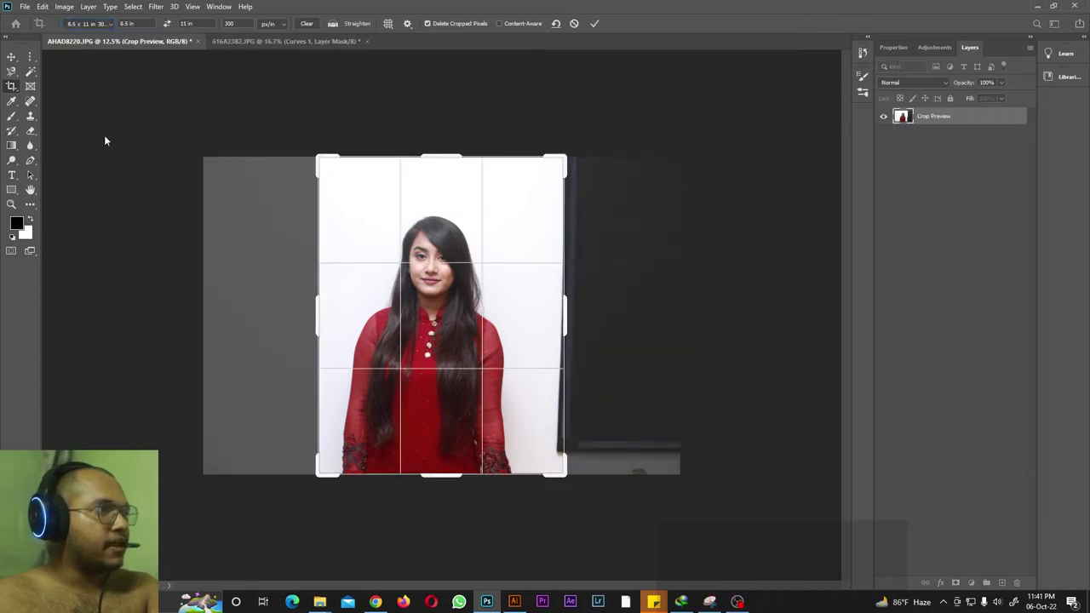
Choose the saved 2 x2 in 300 ppi crop preset and set both the crop width and height to 2 in.
{"action": "left_click", "coordinate": [117, 24]}
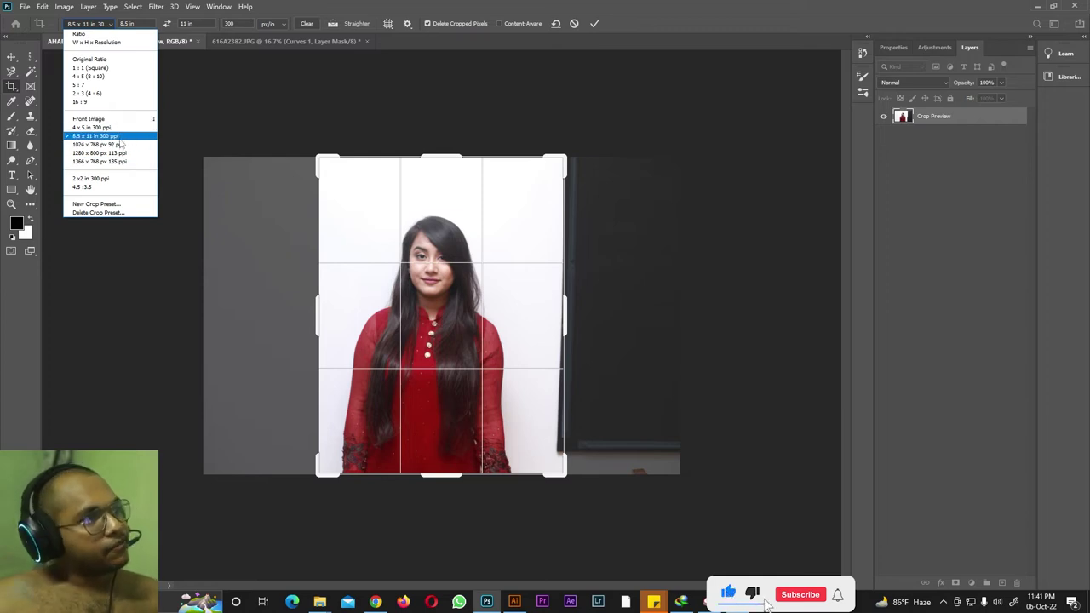
{"action": "left_click", "coordinate": [102, 180]}
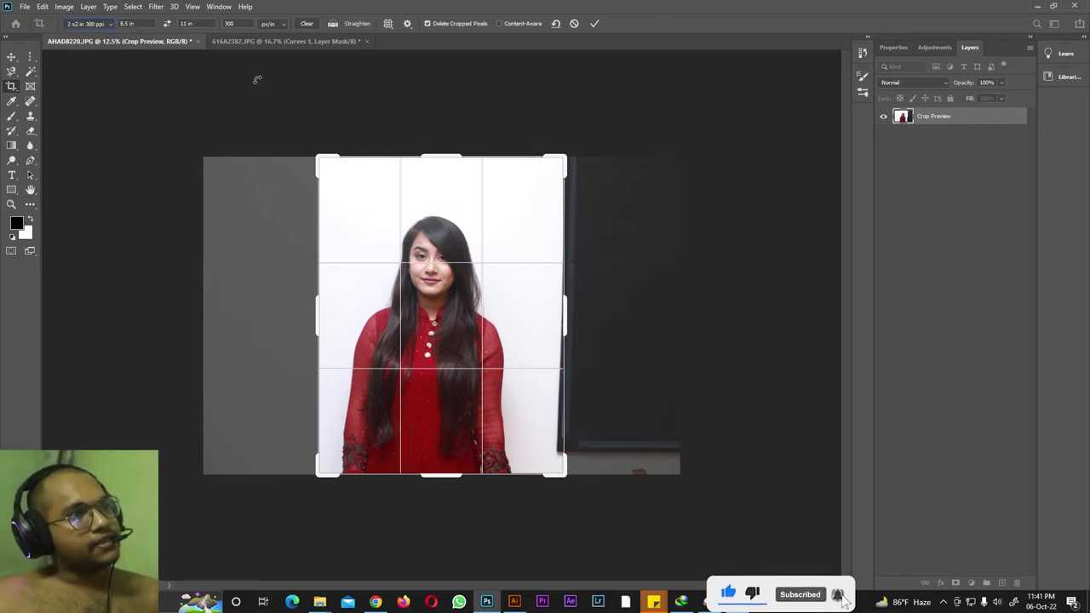
{"action": "left_click", "coordinate": [104, 25]}
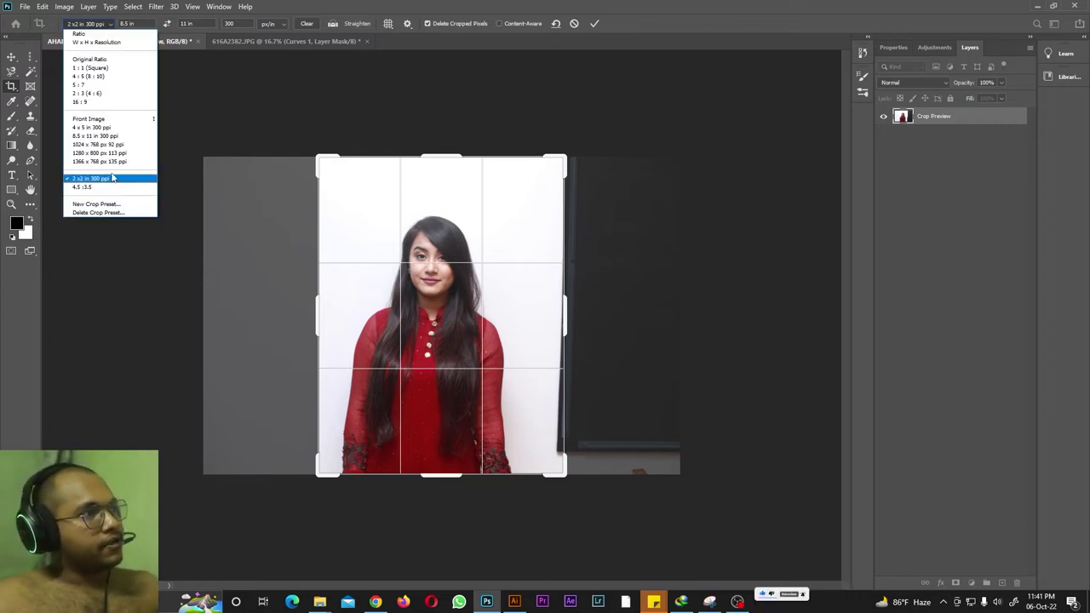
{"action": "left_click", "coordinate": [181, 11]}
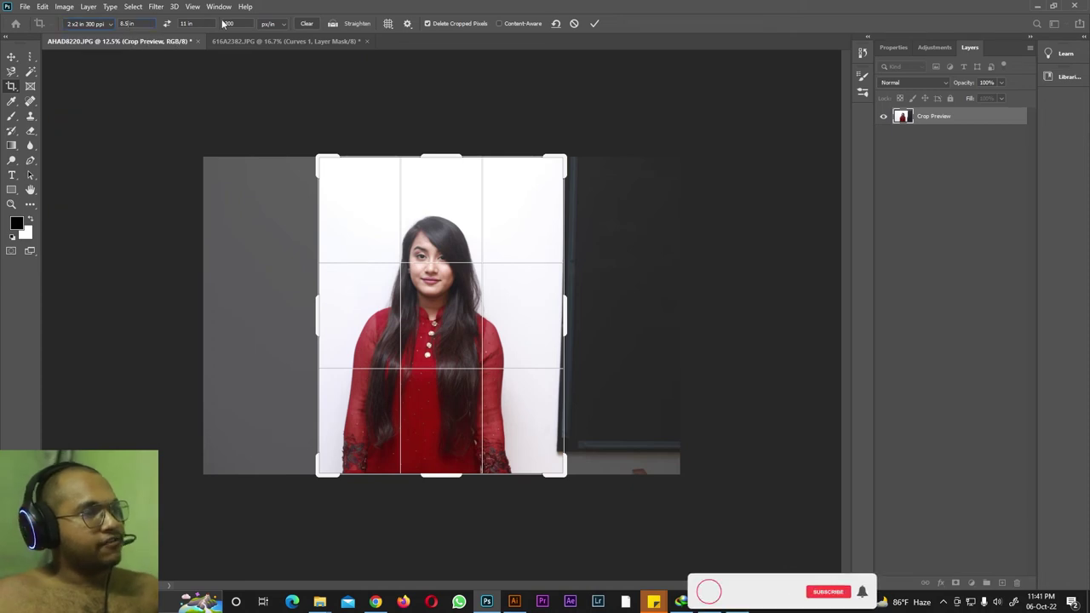
{"action": "type", "text": "2"}
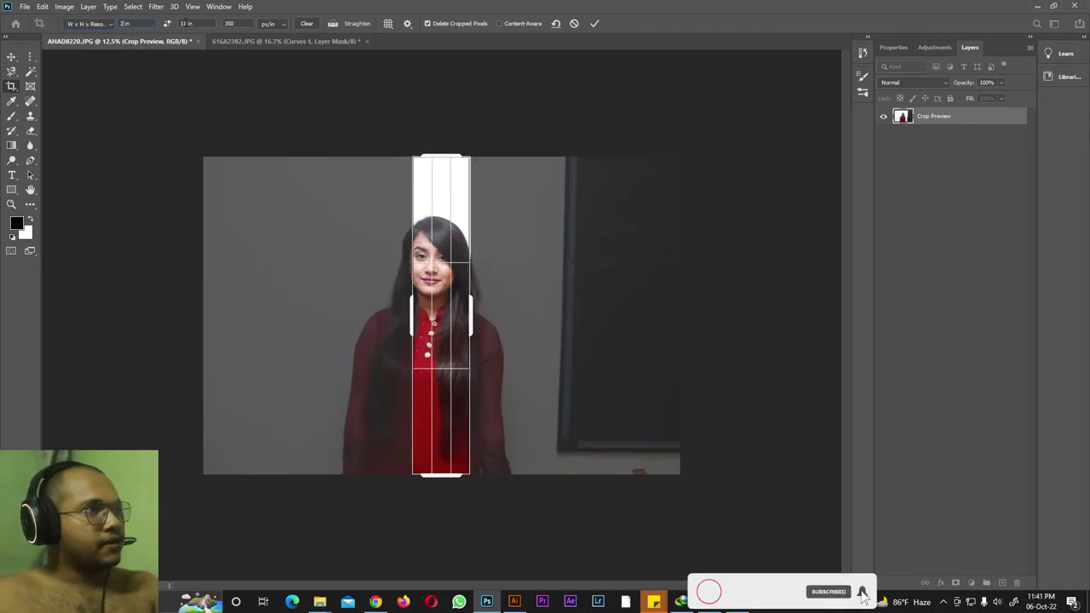
{"action": "type", "text": "2"}
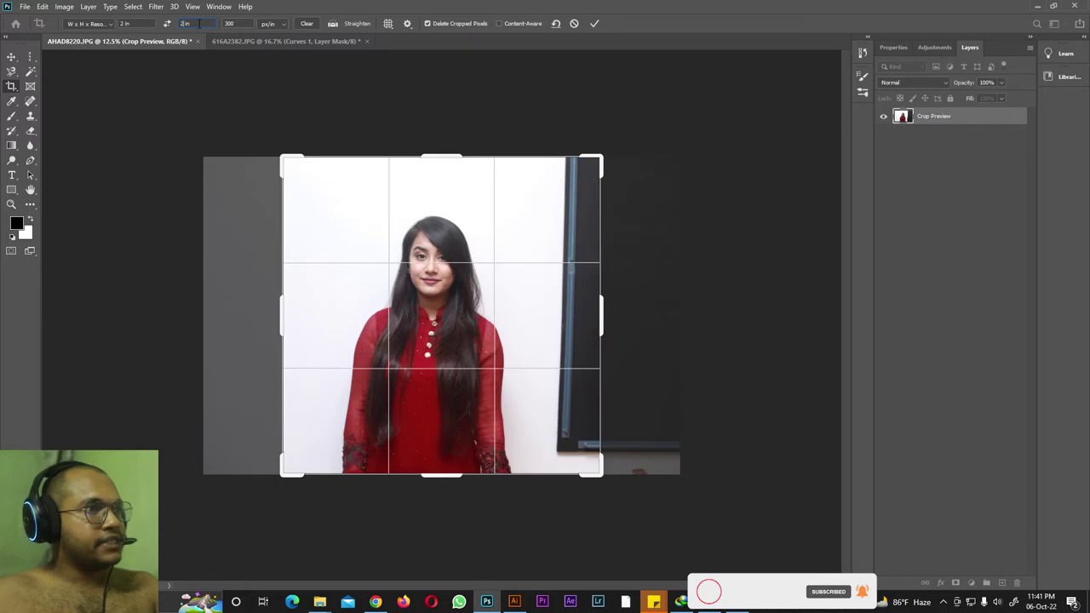
Fit the square crop frame tightly around the woman's head and shoulders, apply the crop and check the result.
{"action": "left_click_drag", "start_coordinate": [594, 153], "coordinate": [428, 350]}
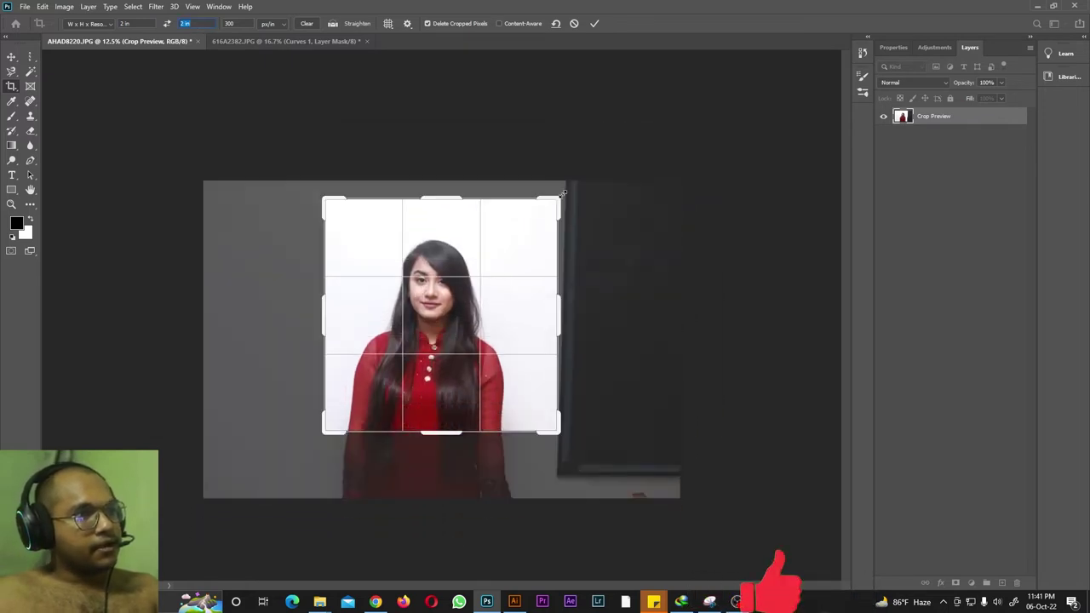
{"action": "left_click_drag", "start_coordinate": [562, 194], "coordinate": [535, 220]}
{"action": "left_click_drag", "start_coordinate": [485, 274], "coordinate": [473, 306]}
{"action": "left_click_drag", "start_coordinate": [530, 228], "coordinate": [451, 311]}
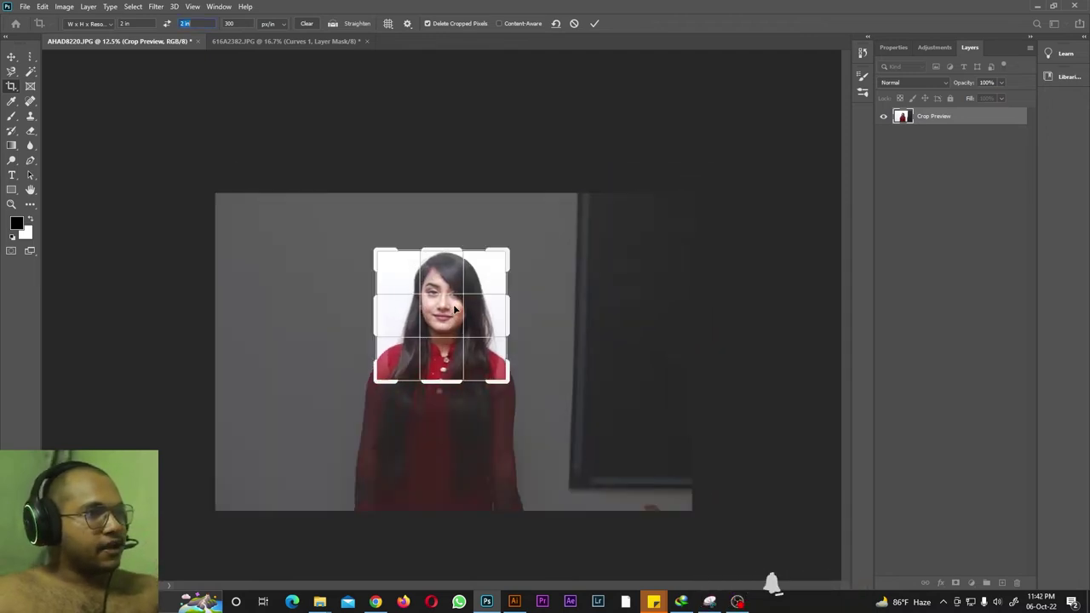
{"action": "left_click_drag", "start_coordinate": [509, 250], "coordinate": [497, 263]}
{"action": "left_click", "coordinate": [593, 24]}
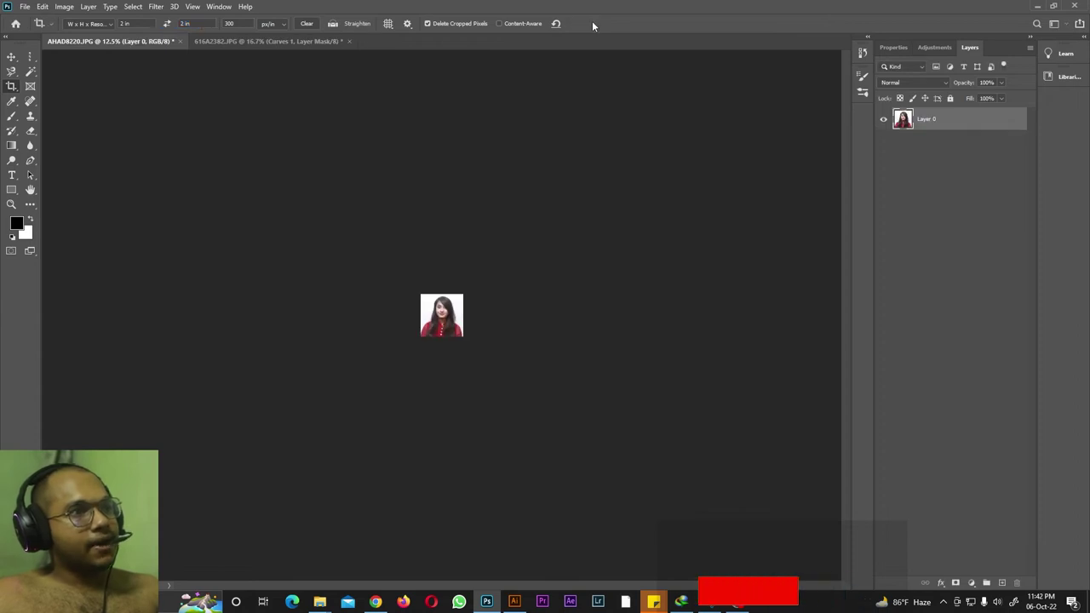
{"action": "key", "text": "ctrl+plus"}
{"action": "key", "text": "ctrl+plus"}
{"action": "key", "text": "ctrl+plus"}
{"action": "key", "text": "ctrl+plus"}
{"action": "key", "text": "ctrl+plus"}
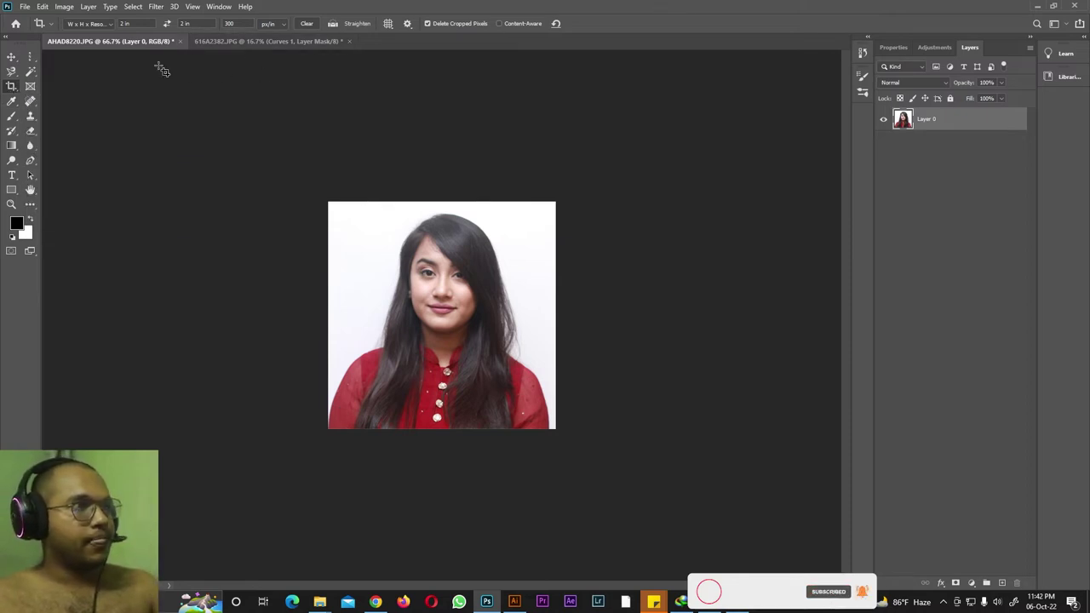
Open ahad portrait photoshoot (73).JPG from the photoshop tutorial files folder as a separate document.
{"action": "left_click", "coordinate": [30, 87]}
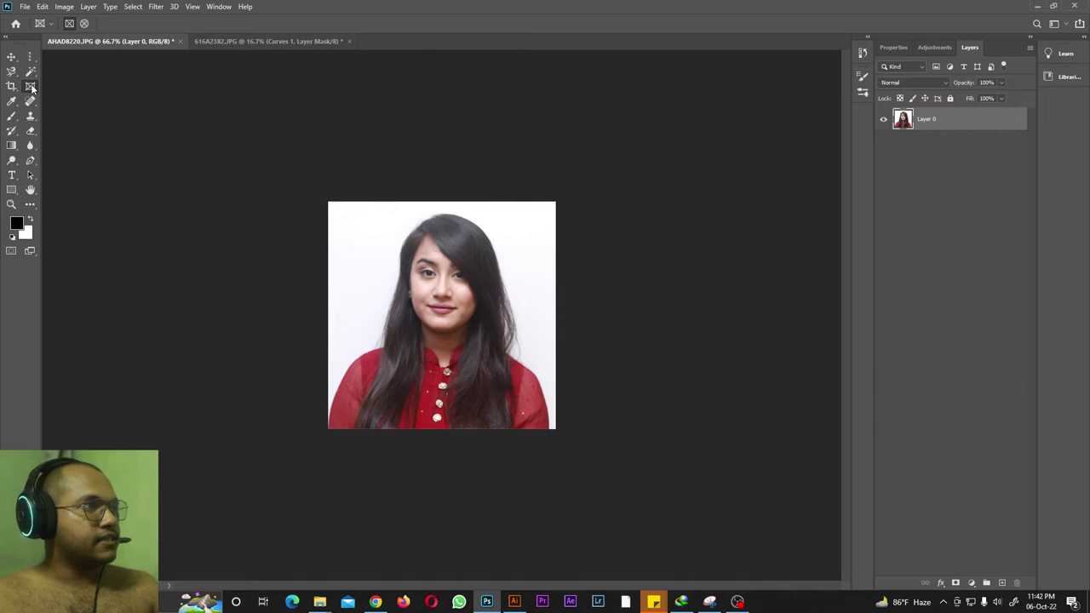
{"action": "mouse_move", "coordinate": [320, 602]}
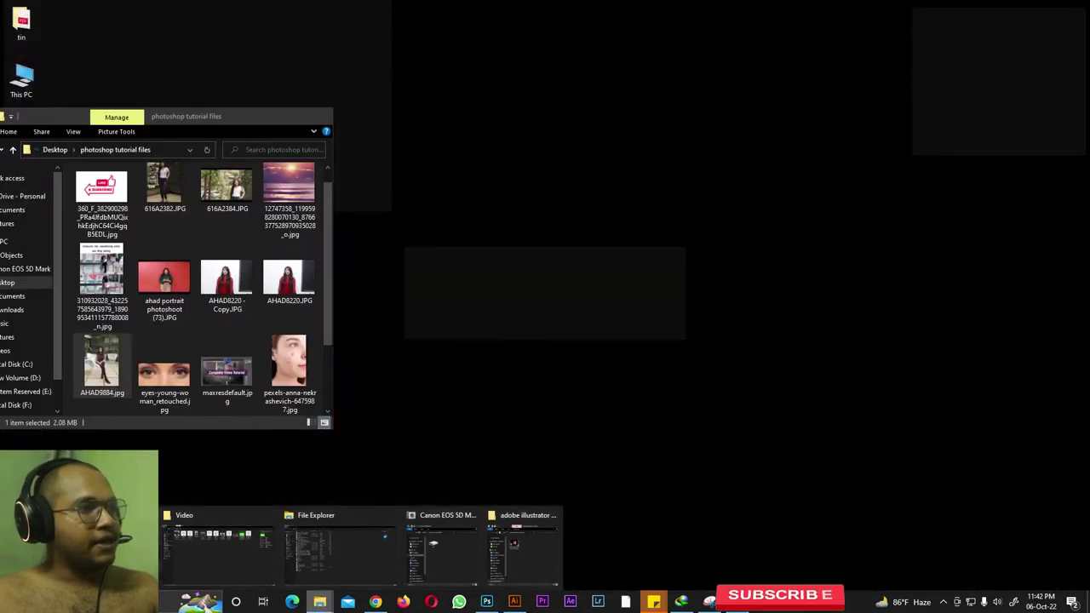
{"action": "left_click", "coordinate": [217, 545]}
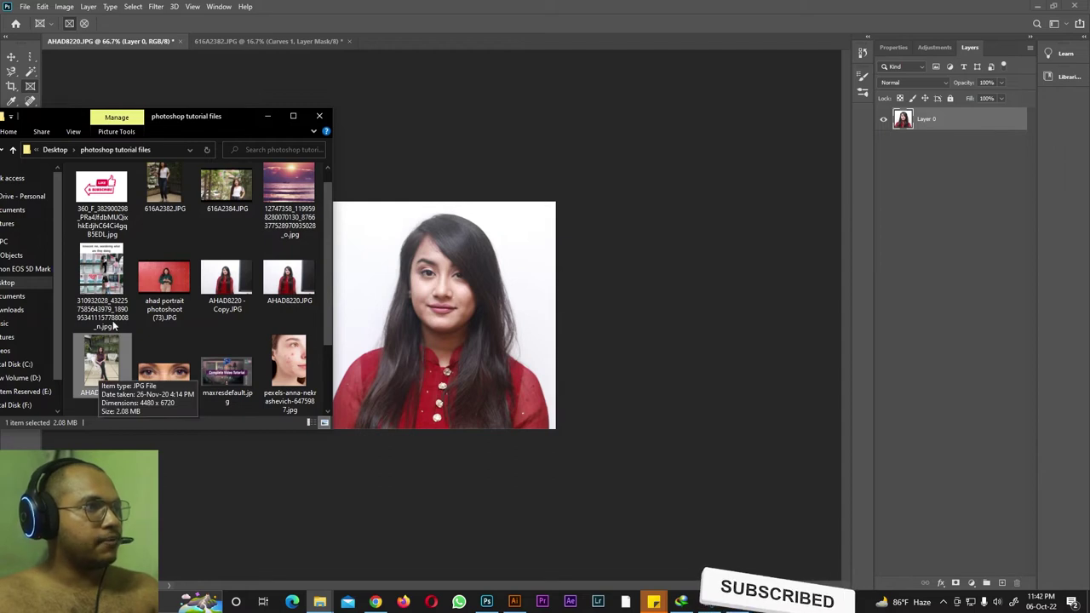
{"action": "left_click_drag", "start_coordinate": [166, 281], "coordinate": [409, 41]}
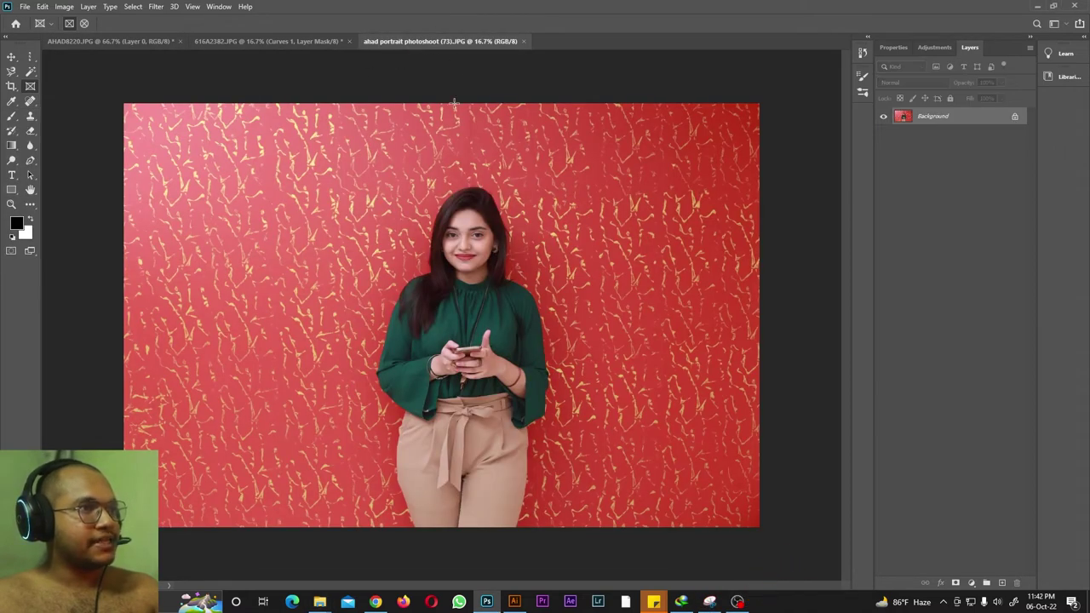
{"action": "left_click", "coordinate": [11, 85]}
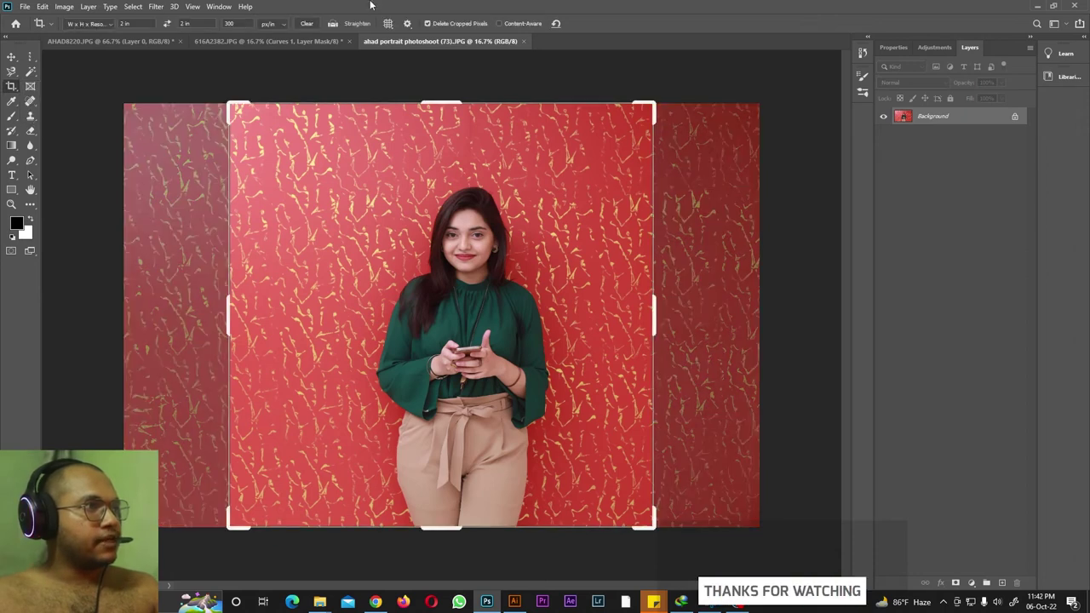
{"action": "left_click", "coordinate": [31, 86]}
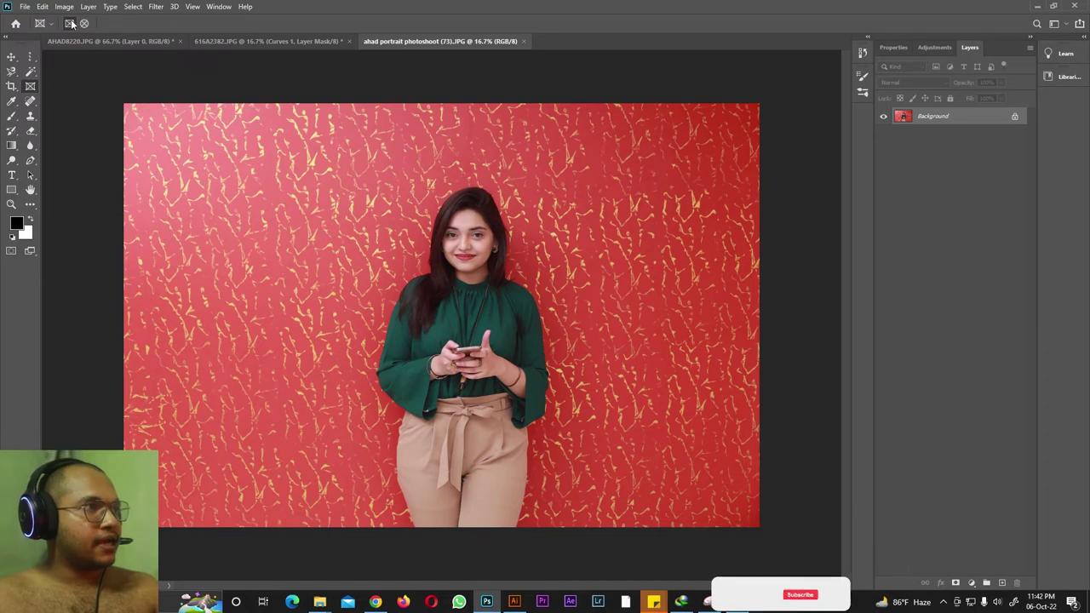
{"action": "left_click", "coordinate": [29, 58]}
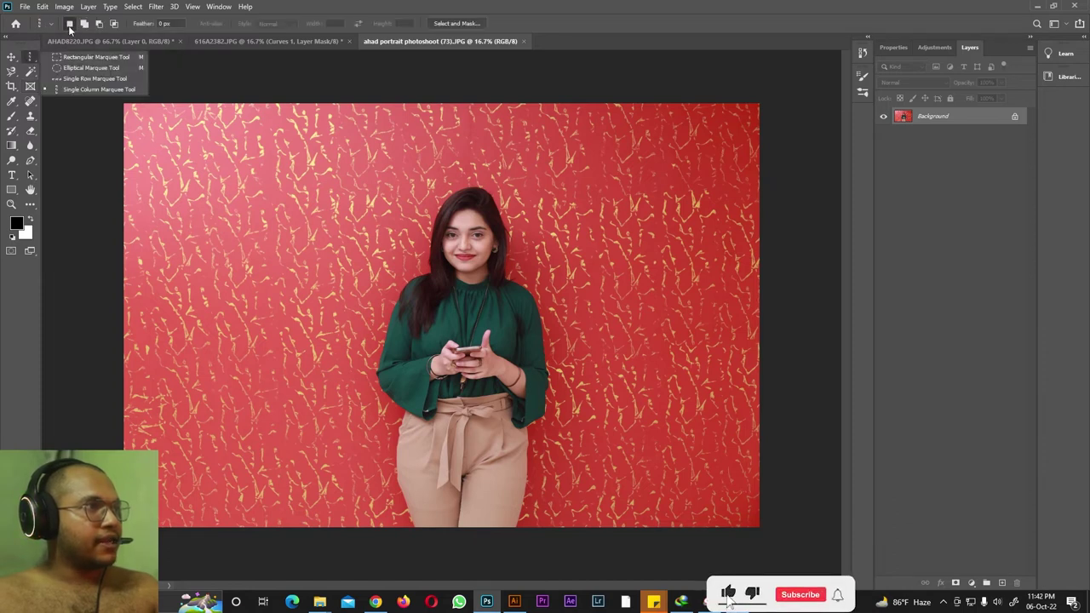
Draw a tall rectangular frame around the woman, unlock the Background layer, place it inside the frame and shift the photo within it.
{"action": "key", "text": "k"}
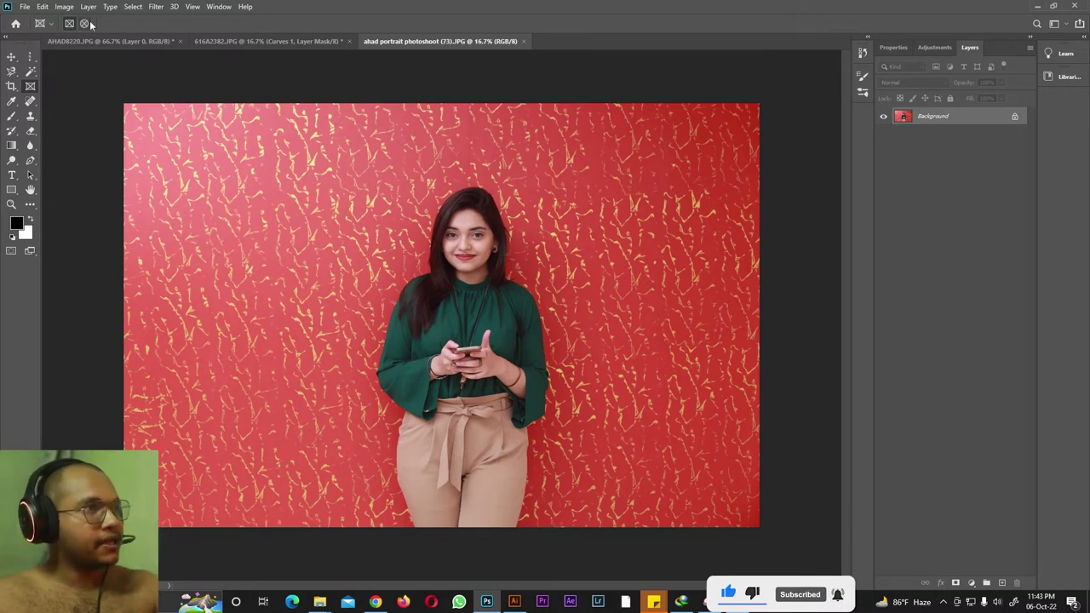
{"action": "left_click_drag", "start_coordinate": [368, 166], "coordinate": [562, 508]}
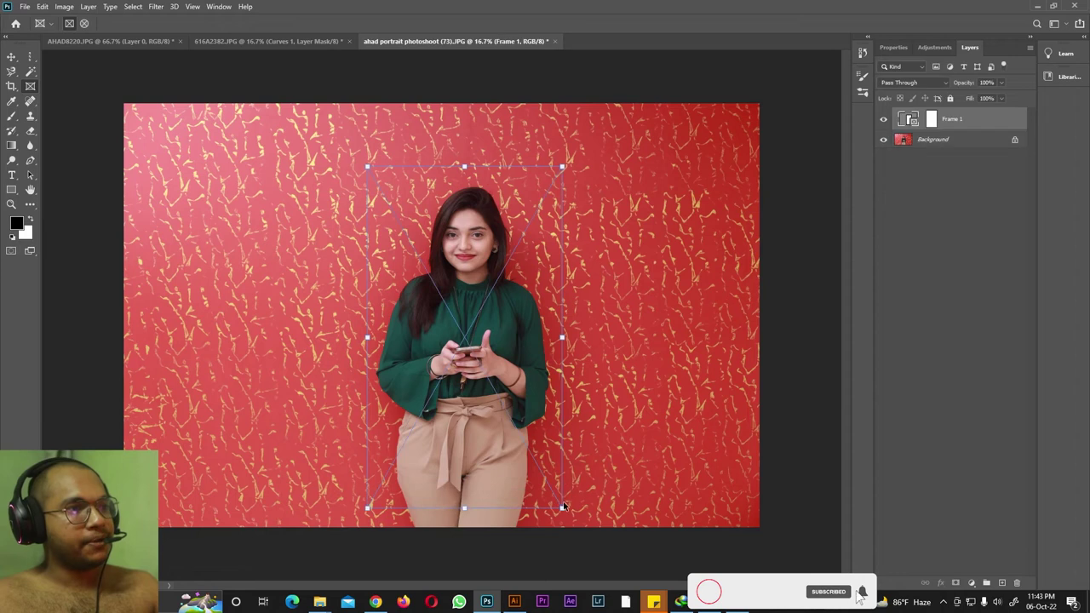
{"action": "left_click", "coordinate": [1015, 143]}
{"action": "left_click_drag", "start_coordinate": [953, 148], "coordinate": [952, 126]}
{"action": "left_click_drag", "start_coordinate": [508, 316], "coordinate": [485, 293]}
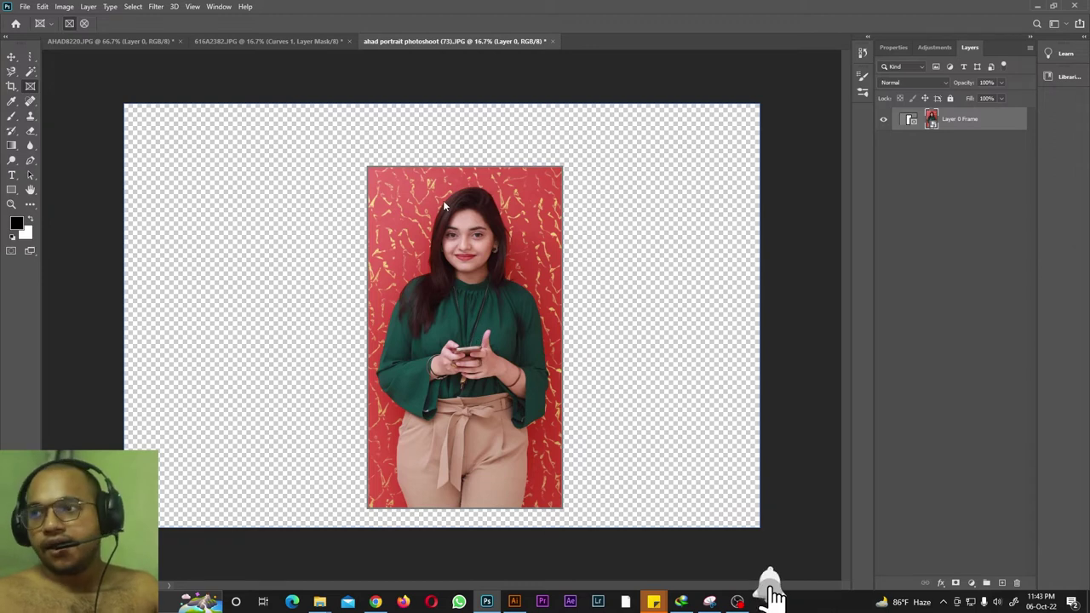
{"action": "mouse_move", "coordinate": [443, 200]}
{"action": "left_mouse_down"}
{"action": "mouse_move", "coordinate": [224, 200]}
{"action": "mouse_move", "coordinate": [448, 209]}
{"action": "mouse_move", "coordinate": [441, 199]}
{"action": "left_mouse_up"}
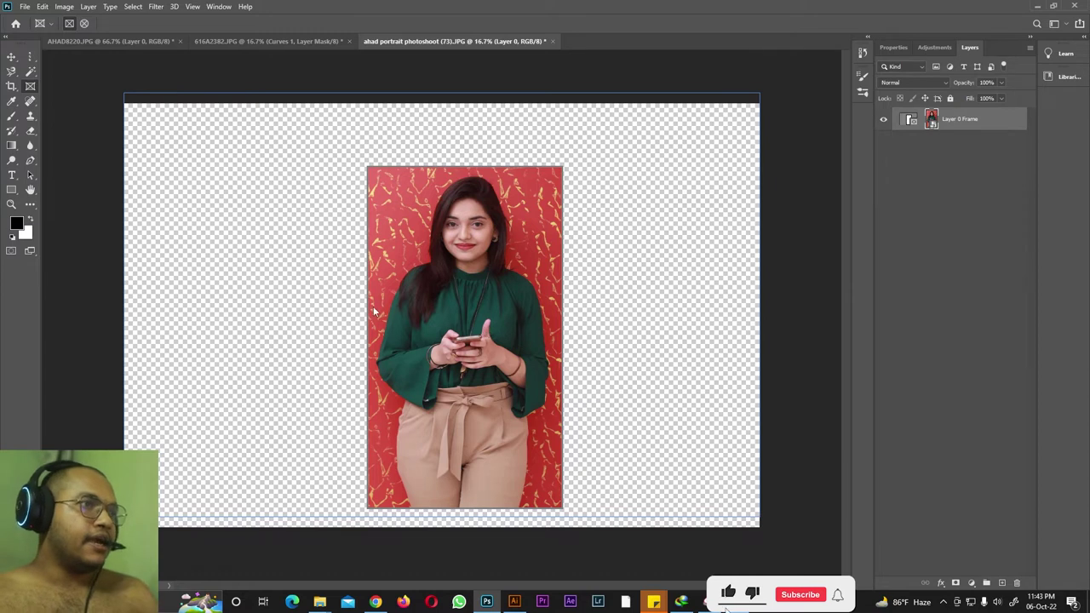
Undo the rectangular frame and the layer changes to restore the original Background photo.
{"action": "key", "text": "ctrl+z"}
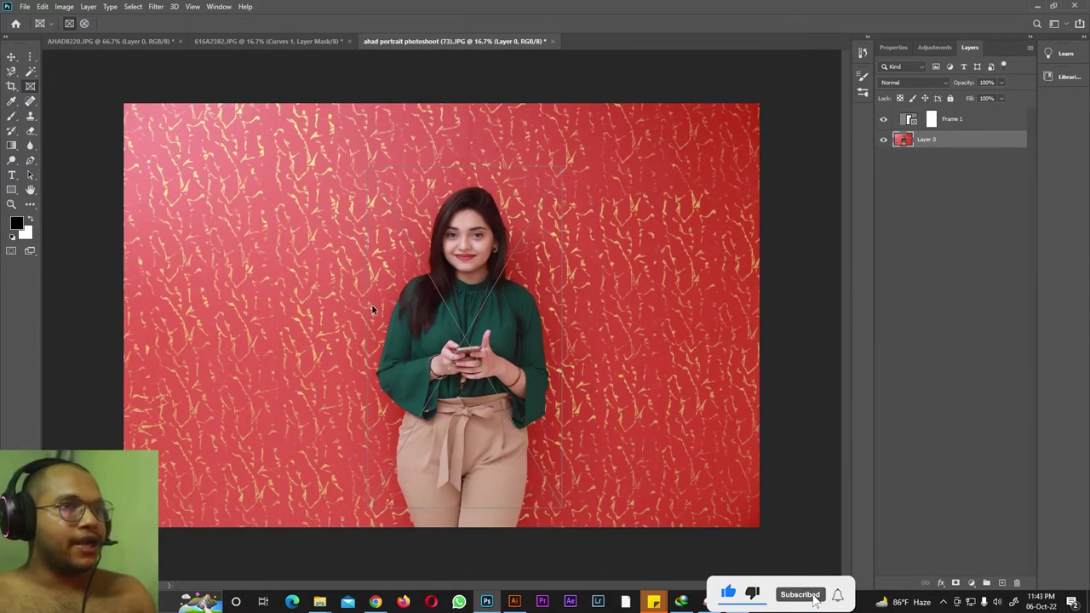
{"action": "key", "text": "ctrl+z"}
{"action": "key", "text": "ctrl+z"}
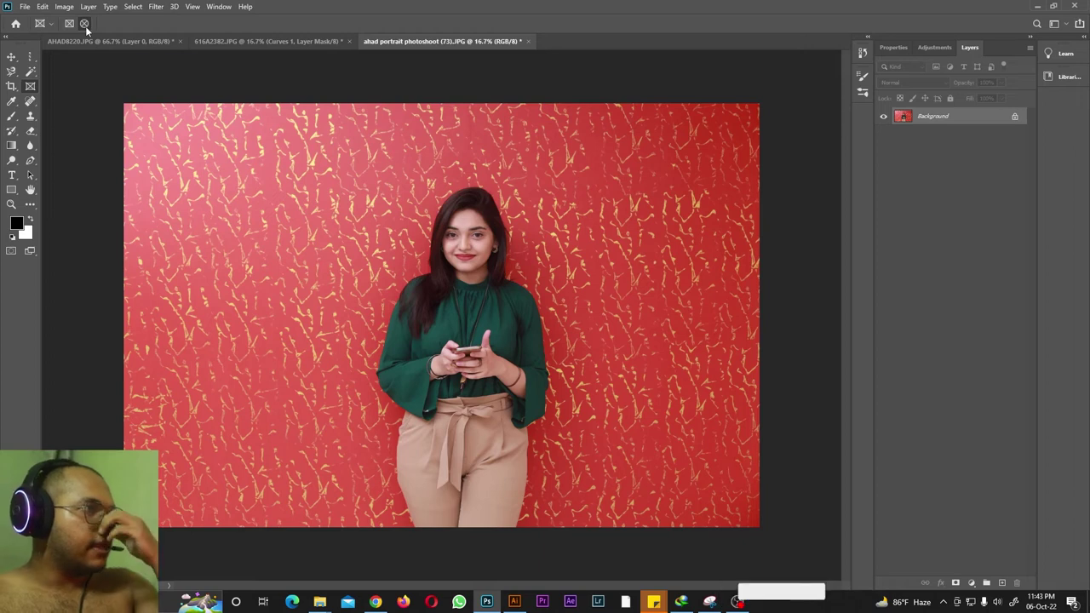
Draw an elliptical frame around the woman, place the photo layer inside it and shift the photo slightly within the frame.
{"action": "left_click_drag", "start_coordinate": [328, 177], "coordinate": [606, 512]}
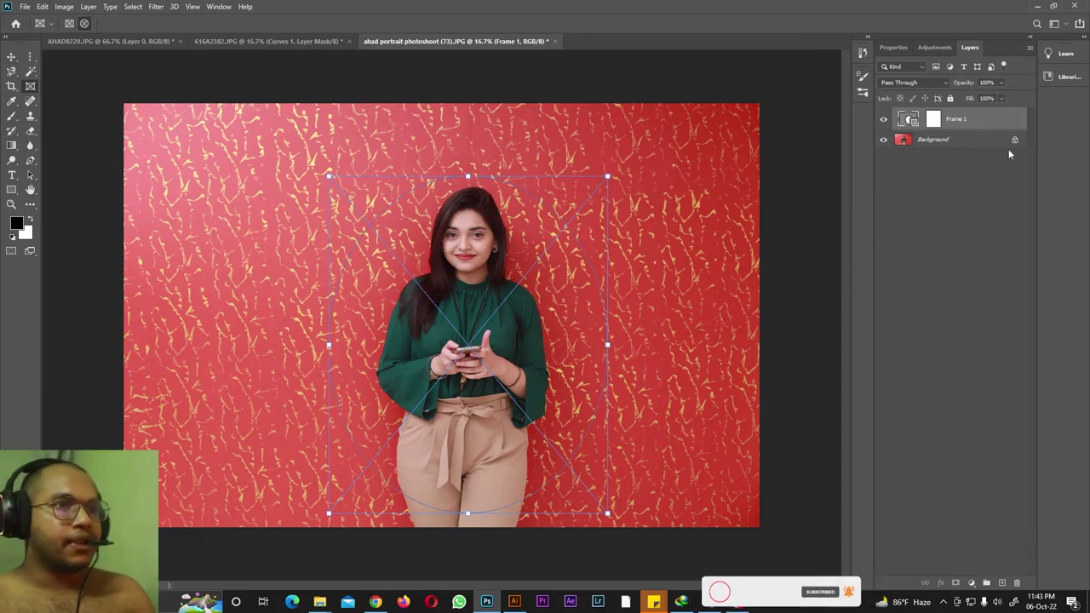
{"action": "left_click_drag", "start_coordinate": [965, 140], "coordinate": [945, 120]}
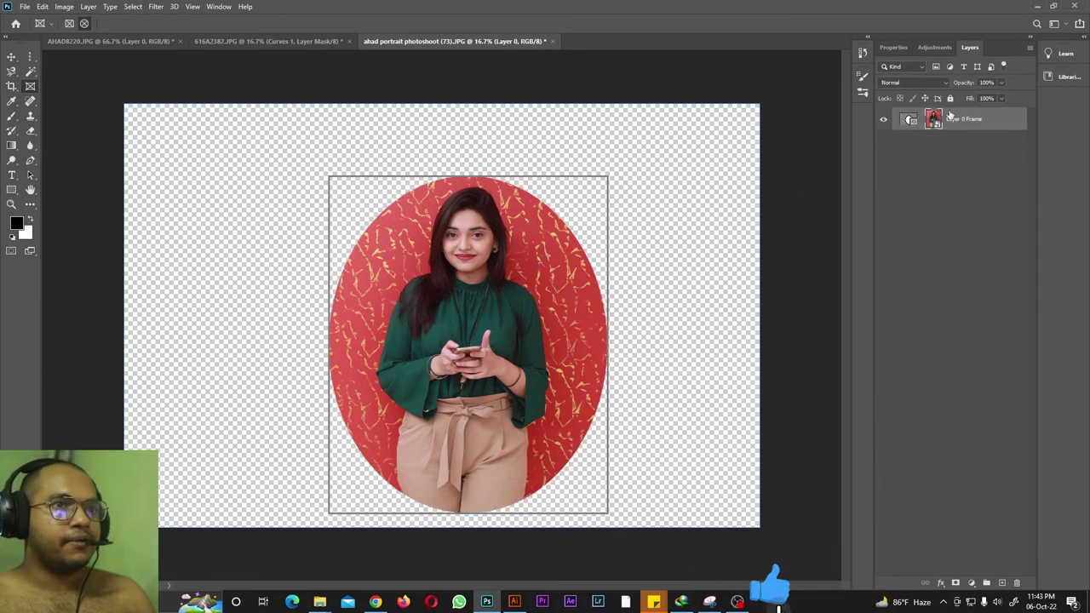
{"action": "left_click_drag", "start_coordinate": [456, 303], "coordinate": [489, 333]}
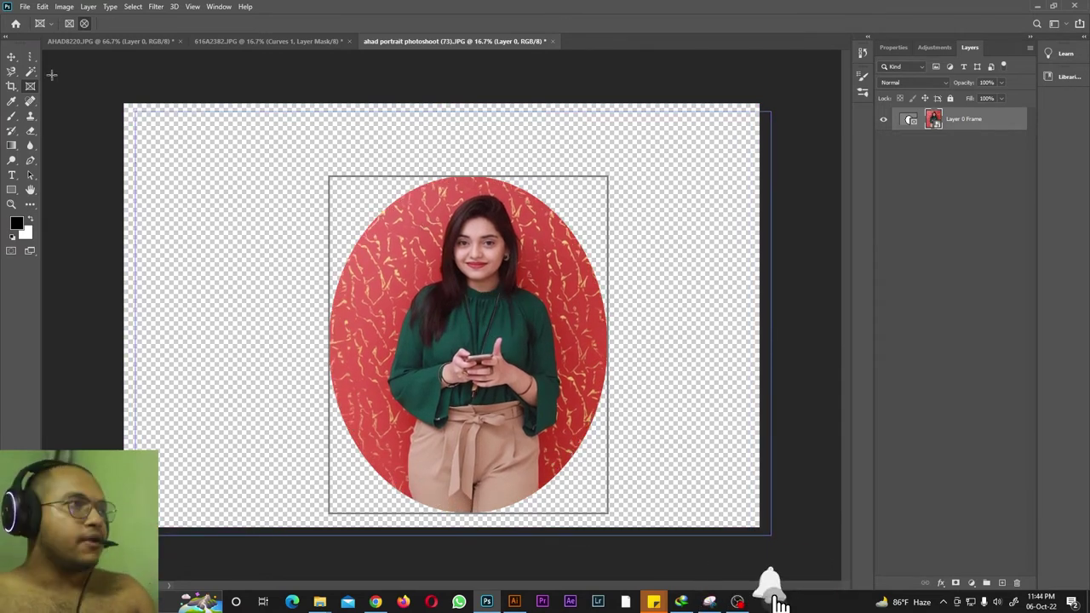
Undo the elliptical frame and its photo placement until only the original Background layer is left.
{"action": "key", "text": "ctrl+z"}
{"action": "key", "text": "ctrl+z"}
{"action": "key", "text": "ctrl+z"}
{"action": "key", "text": "ctrl+z"}
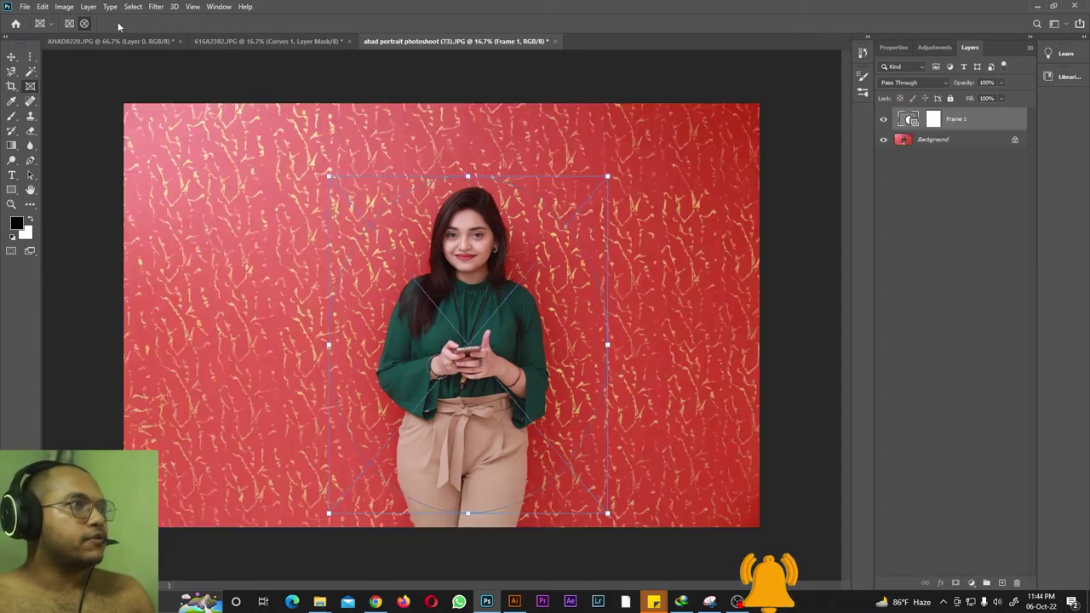
Draw a Perspective Crop area around the woman and move it so that she is roughly centered in the grid.
{"action": "left_click", "coordinate": [12, 87]}
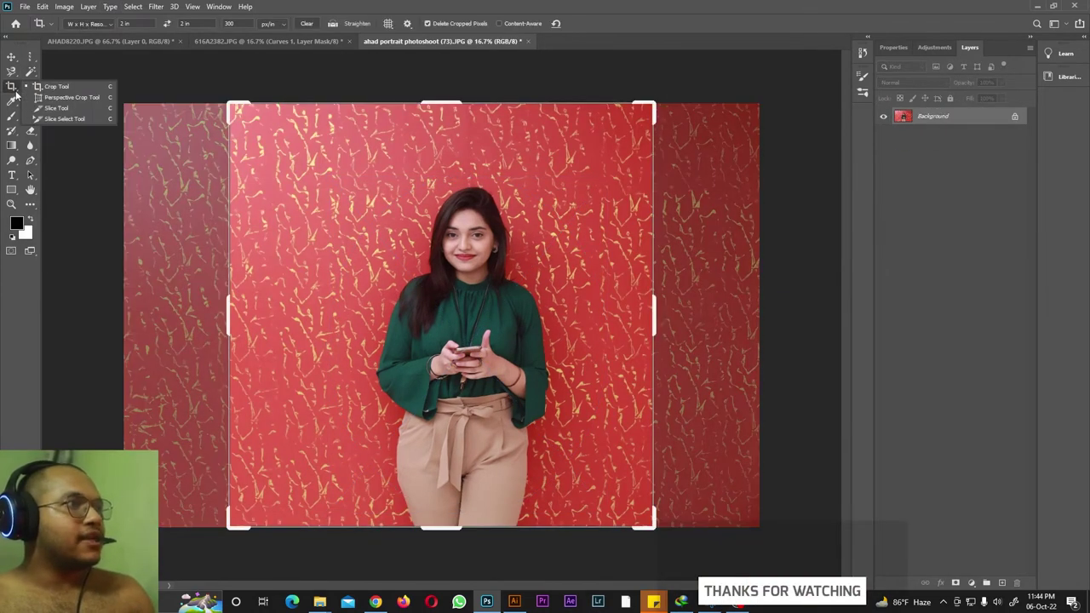
{"action": "left_click", "coordinate": [70, 98]}
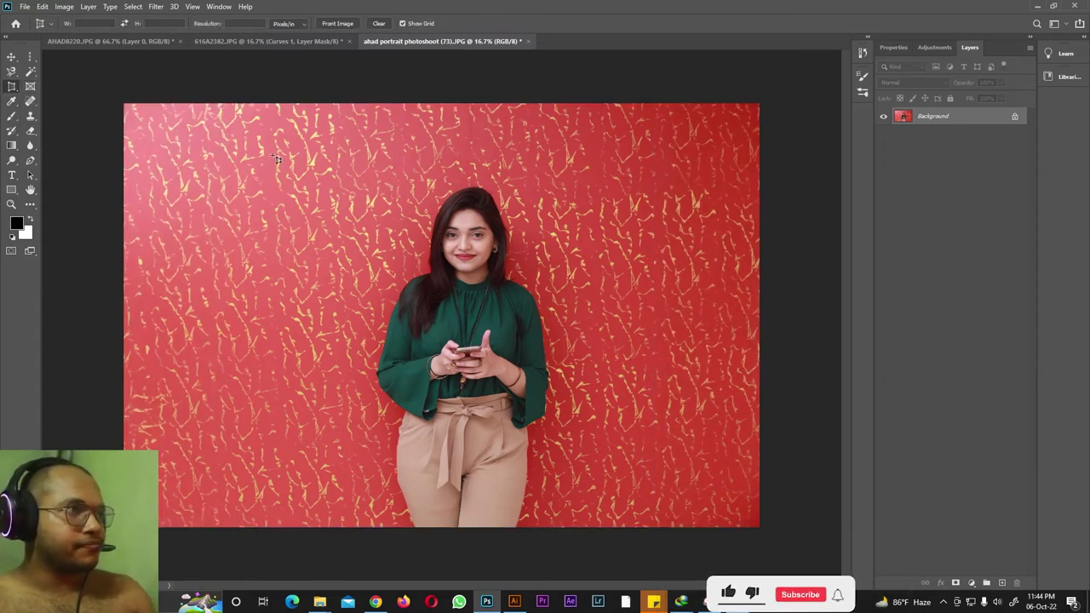
{"action": "left_click_drag", "start_coordinate": [327, 170], "coordinate": [686, 518]}
{"action": "left_click_drag", "start_coordinate": [559, 383], "coordinate": [546, 342]}
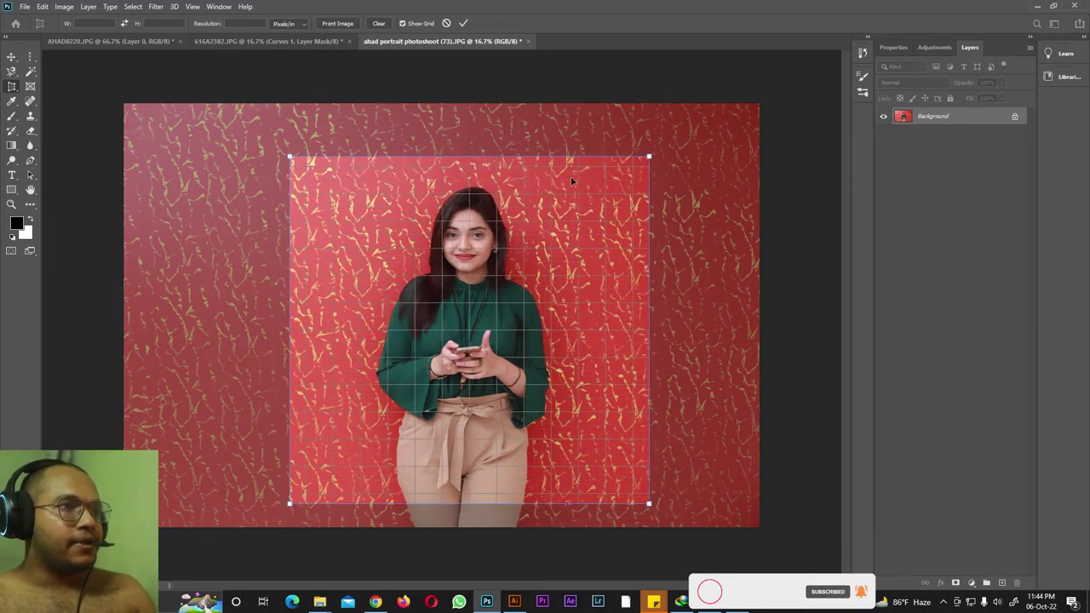
Reshape the perspective crop grid into a trapezoid narrower above her head, raise its lower corners to waist level and apply the crop.
{"action": "left_click_drag", "start_coordinate": [649, 156], "coordinate": [515, 182]}
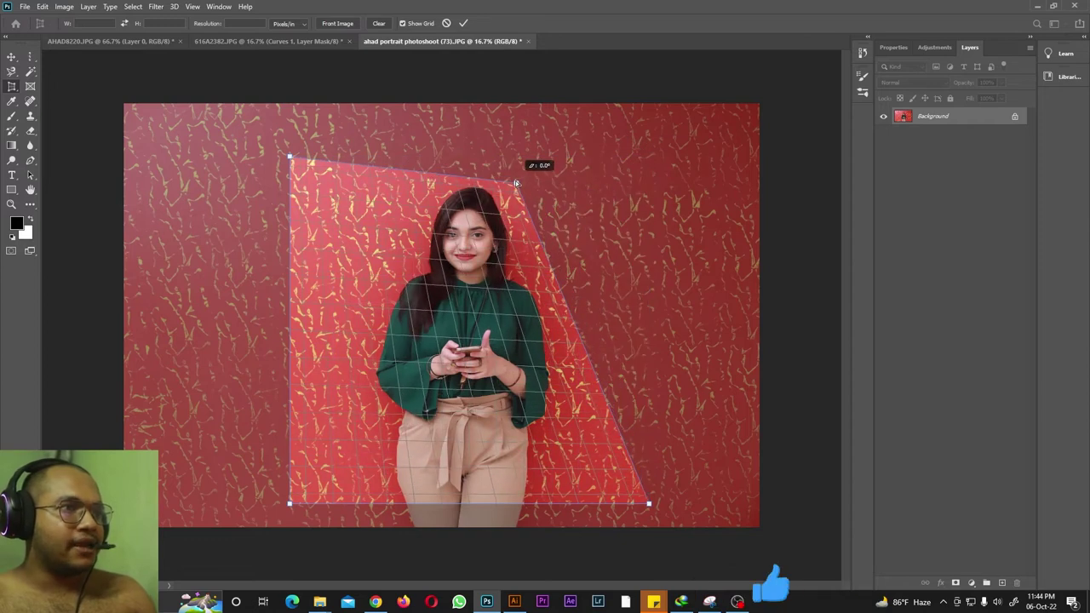
{"action": "left_click_drag", "start_coordinate": [300, 159], "coordinate": [372, 186]}
{"action": "left_click_drag", "start_coordinate": [526, 187], "coordinate": [575, 183]}
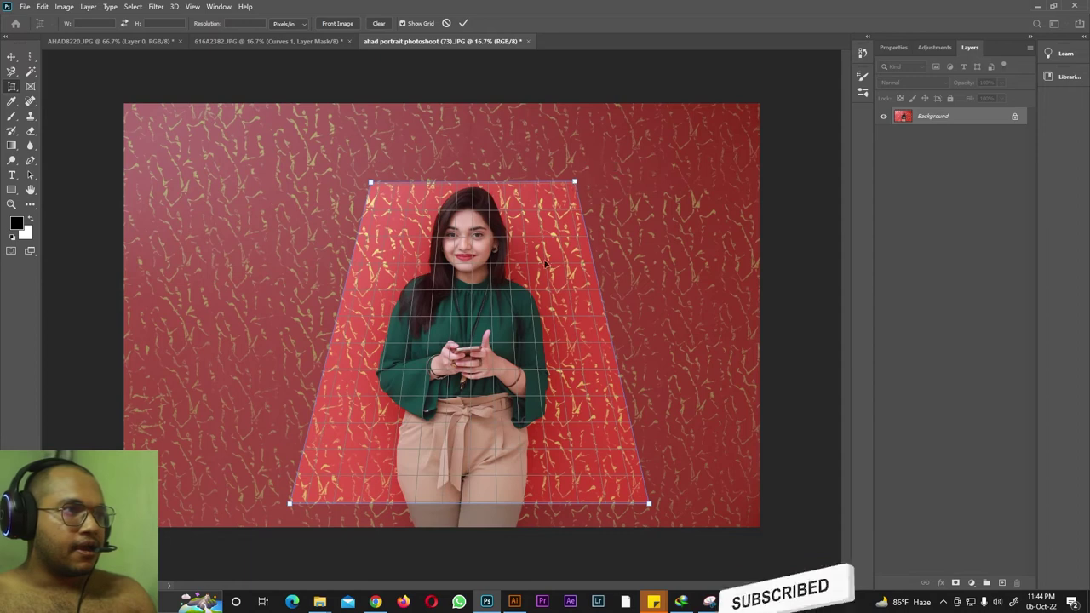
{"action": "left_click_drag", "start_coordinate": [290, 506], "coordinate": [292, 430]}
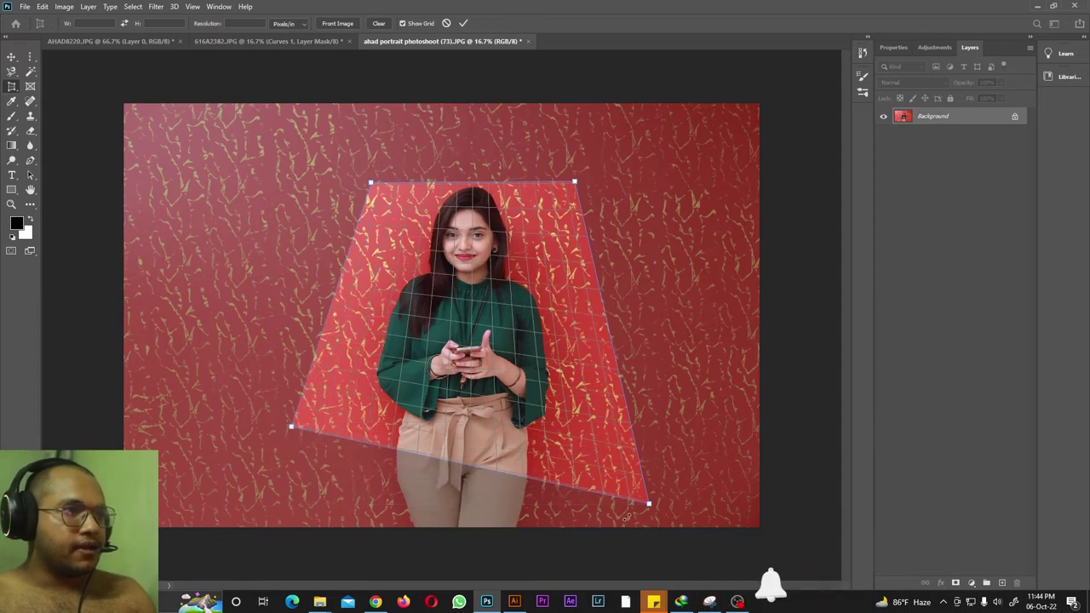
{"action": "left_click_drag", "start_coordinate": [649, 506], "coordinate": [644, 432]}
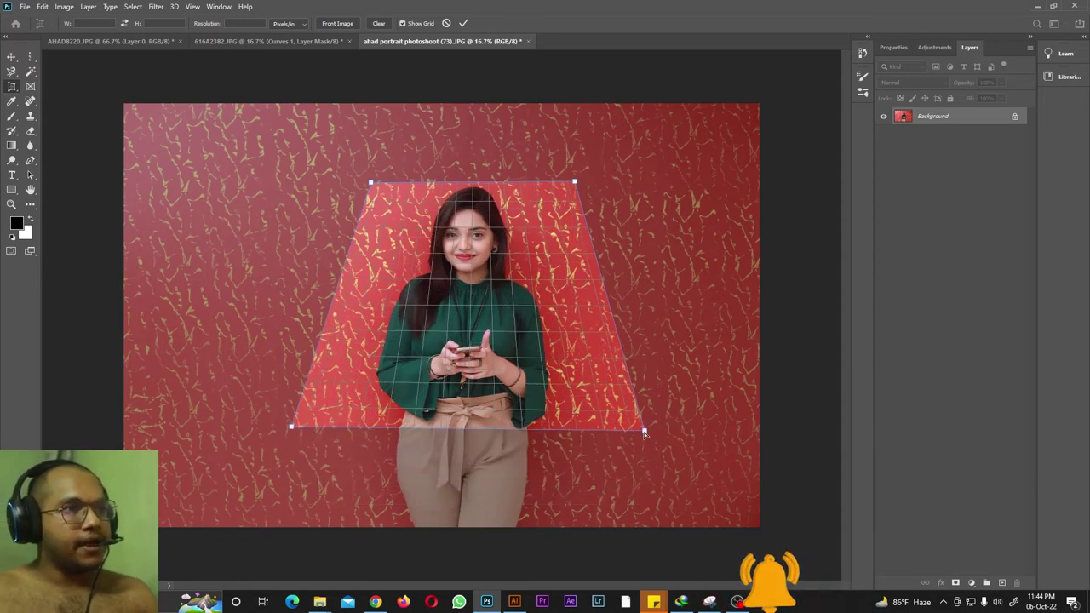
{"action": "left_click_drag", "start_coordinate": [575, 181], "coordinate": [536, 182]}
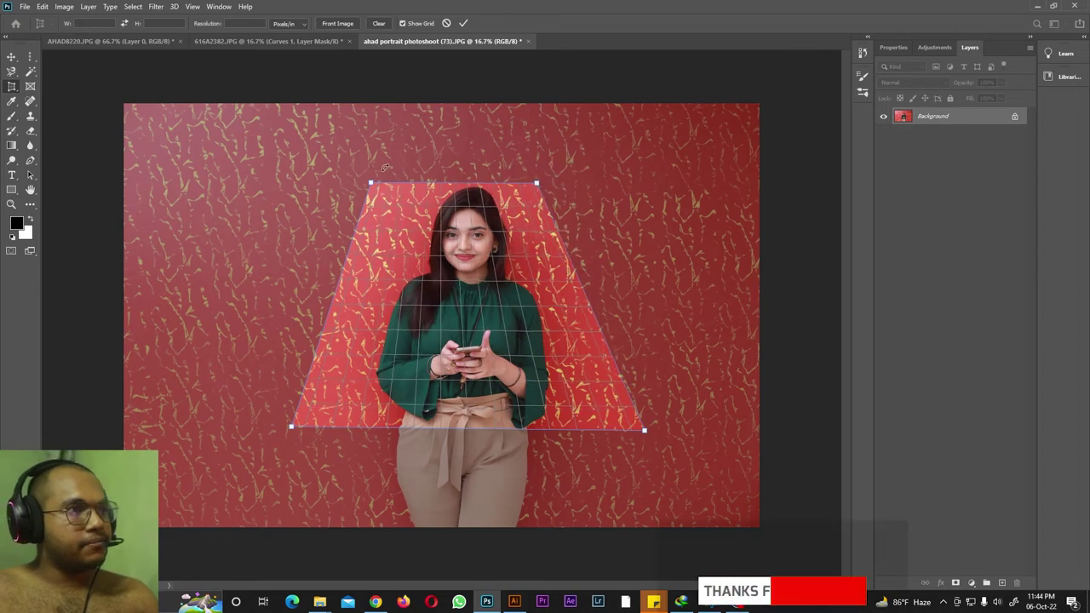
{"action": "left_click", "coordinate": [464, 24]}
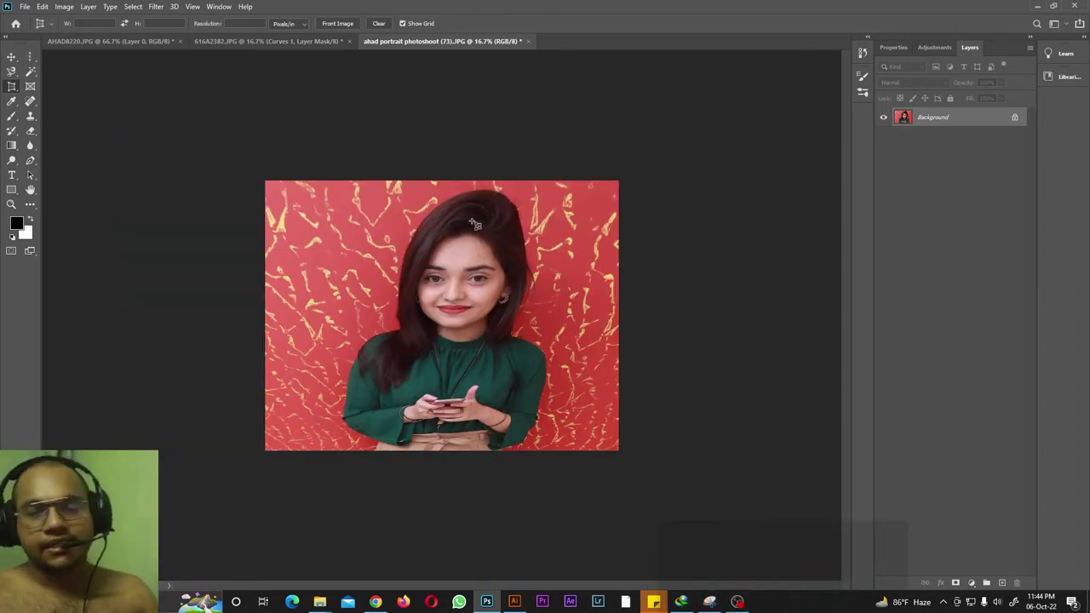
{"action": "key", "text": "ctrl+plus"}
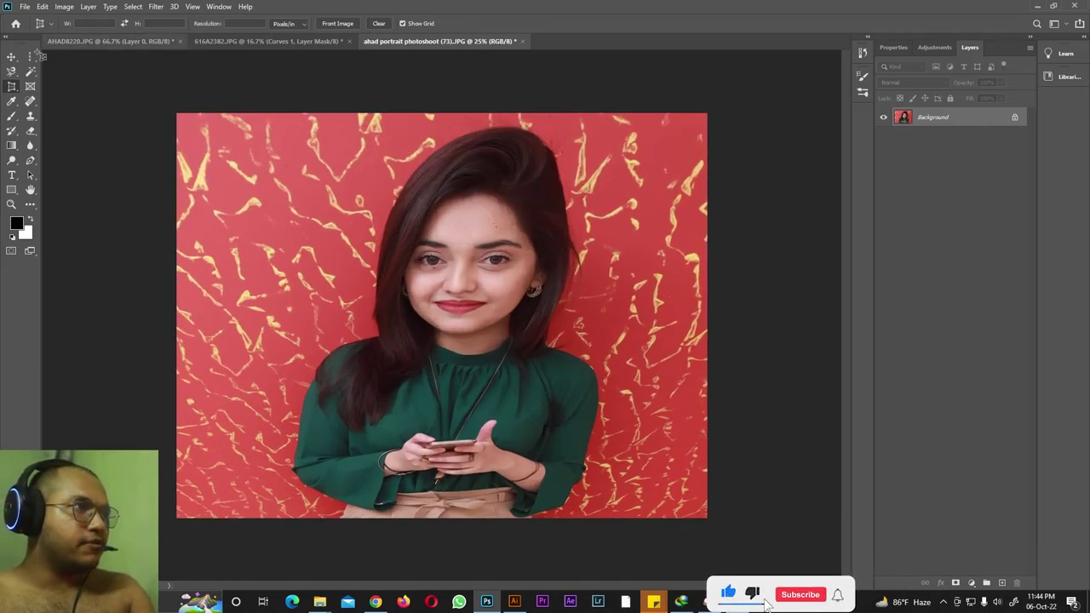
Undo the perspective crop and bring the whole original photo back into view.
{"action": "left_click", "coordinate": [11, 86]}
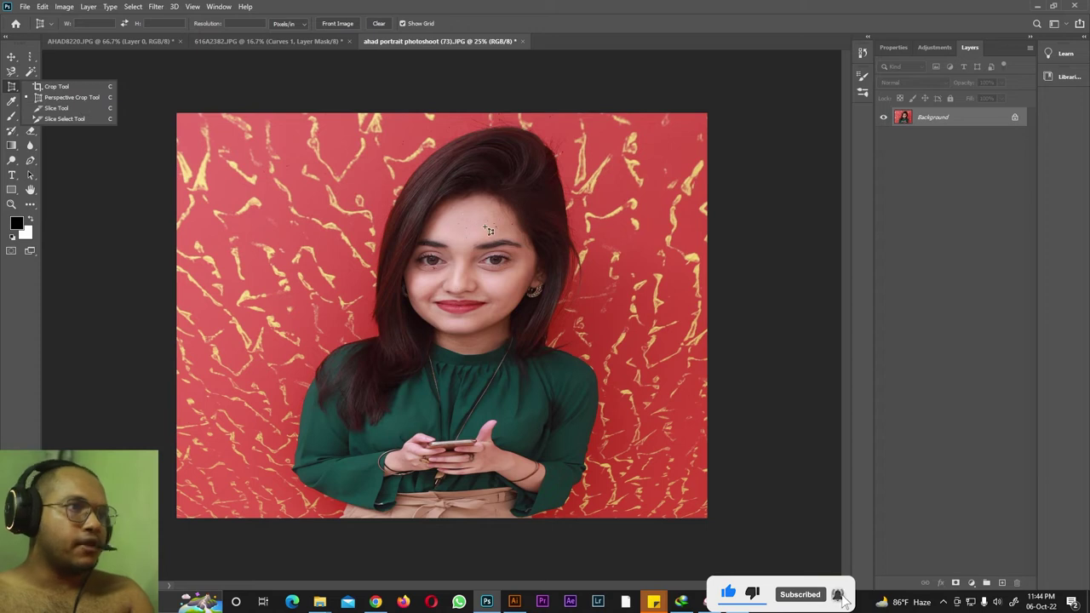
{"action": "key", "text": "ctrl+z"}
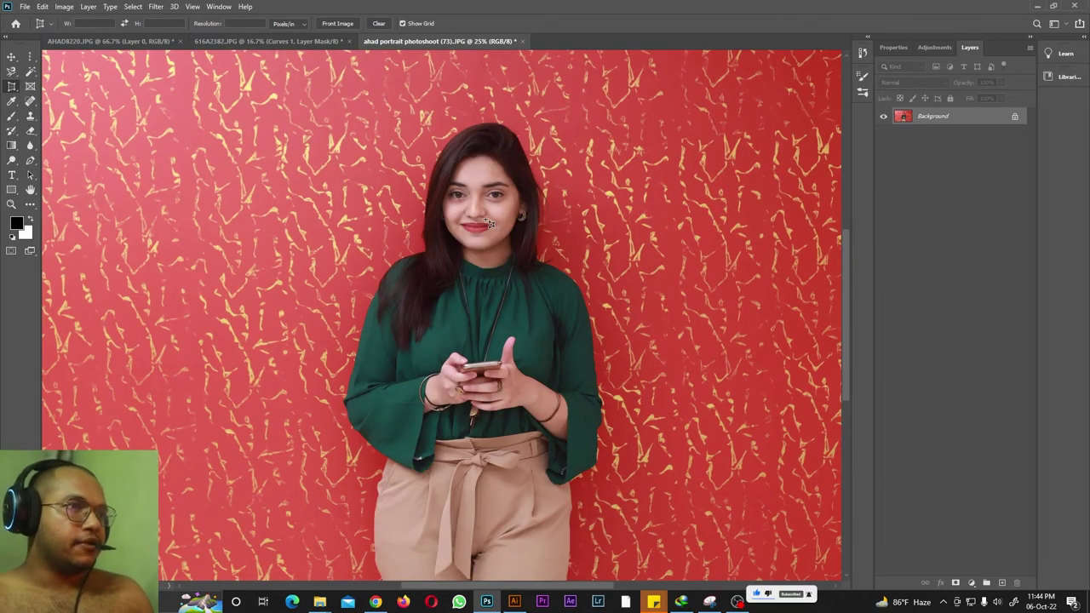
{"action": "scroll", "coordinate": [487, 223], "scroll_direction": "down", "scroll_amount": 1}
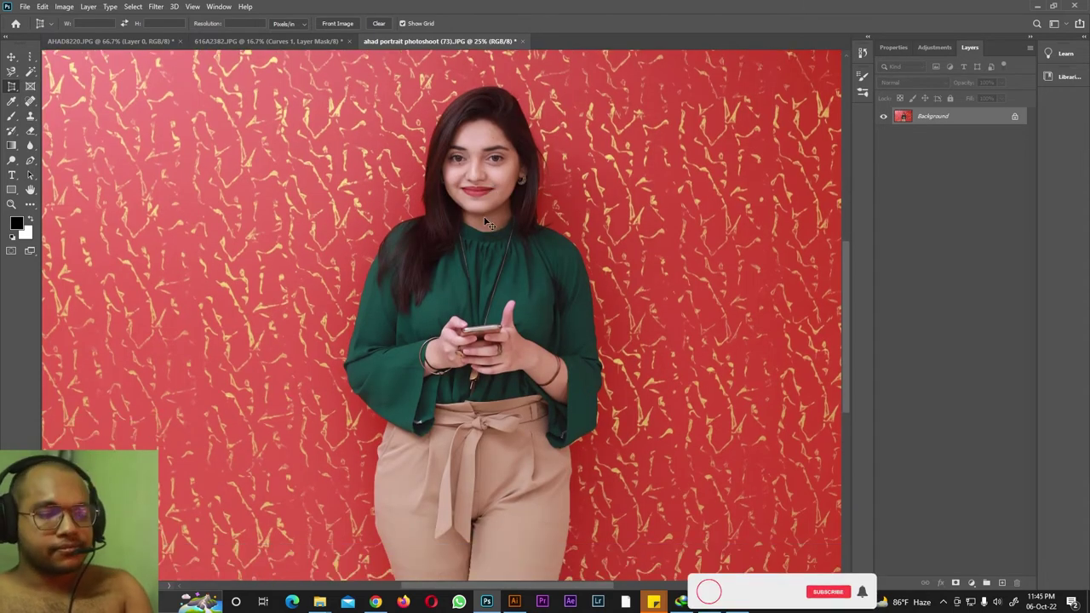
{"action": "key", "text": "ctrl+minus"}
Draw a slice around the woman from above her head down to her waist with the Slice tool.
{"action": "left_click_drag", "start_coordinate": [21, 87], "coordinate": [60, 110]}
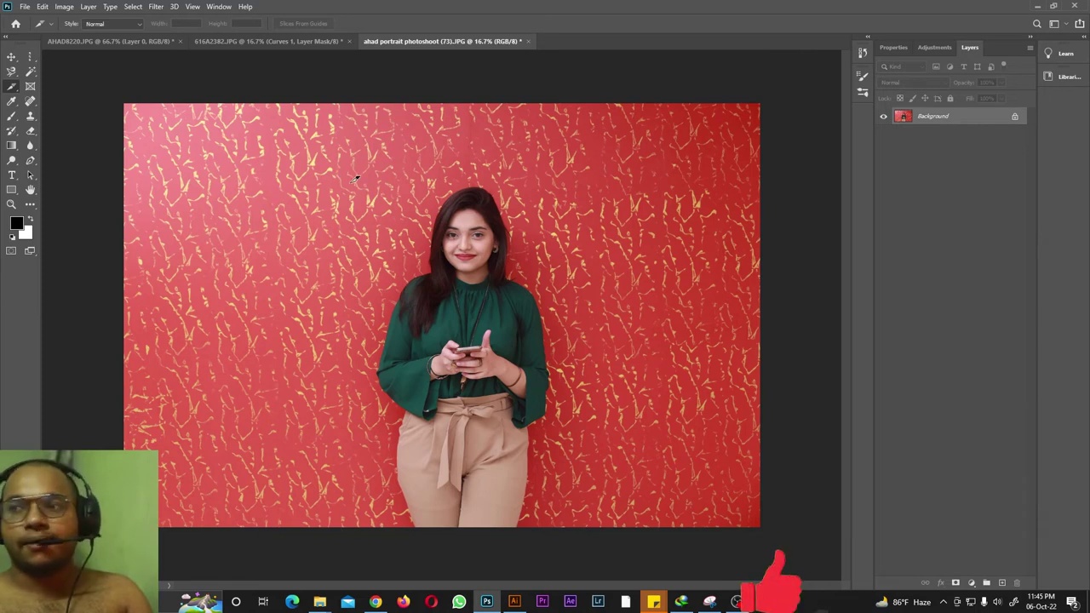
{"action": "left_click_drag", "start_coordinate": [345, 178], "coordinate": [617, 431]}
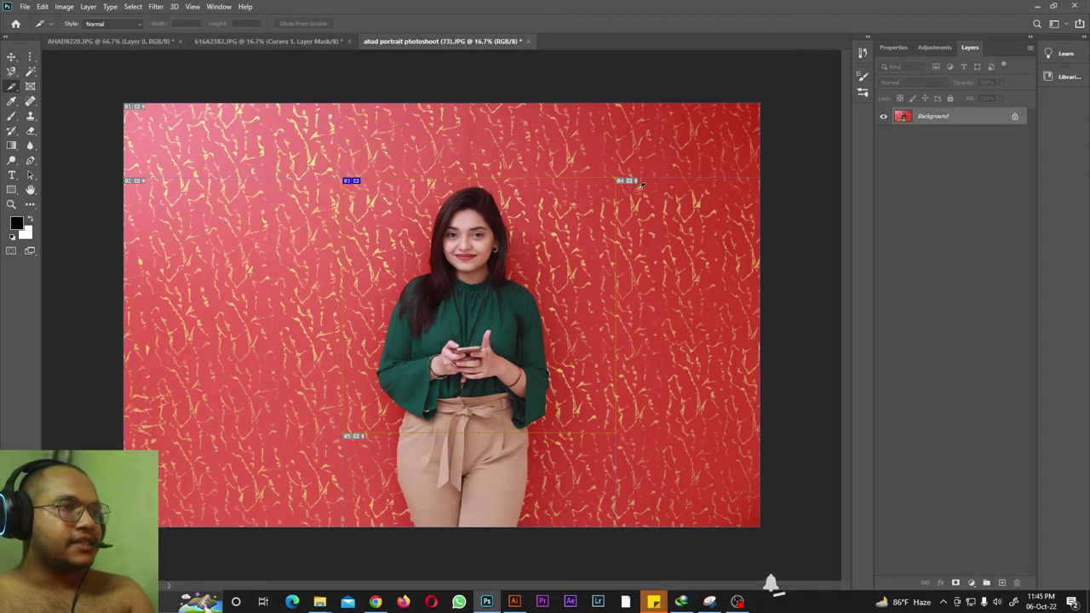
Resize the slice with the Slice Select tool by narrowing its right side and extending its lower edge toward her thighs, and delete it.
{"action": "right_click", "coordinate": [12, 88]}
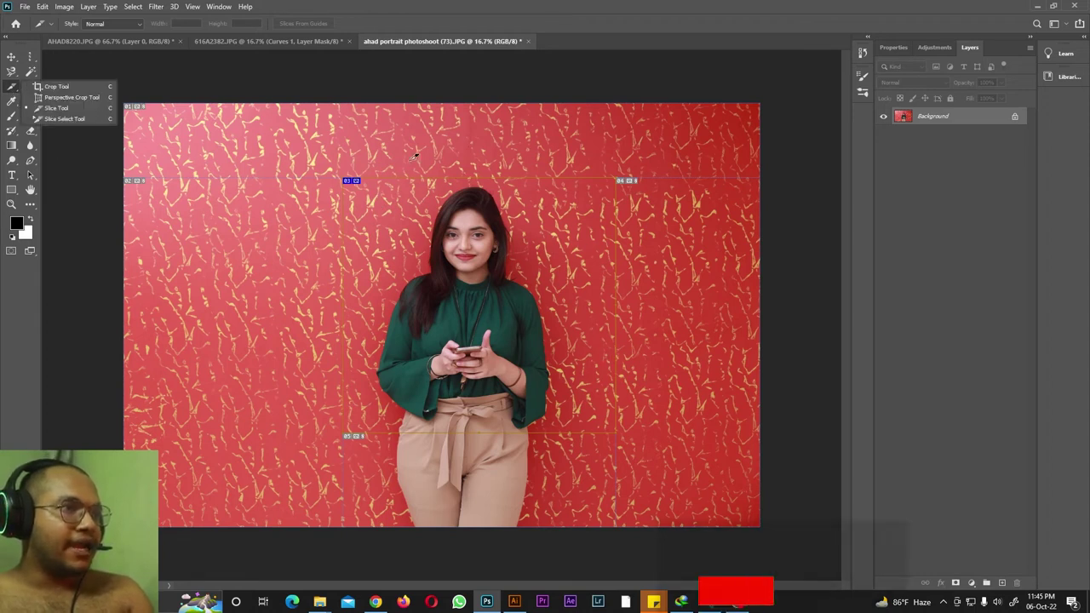
{"action": "left_click", "coordinate": [64, 120]}
{"action": "left_click_drag", "start_coordinate": [617, 283], "coordinate": [577, 285]}
{"action": "left_click_drag", "start_coordinate": [454, 433], "coordinate": [468, 506]}
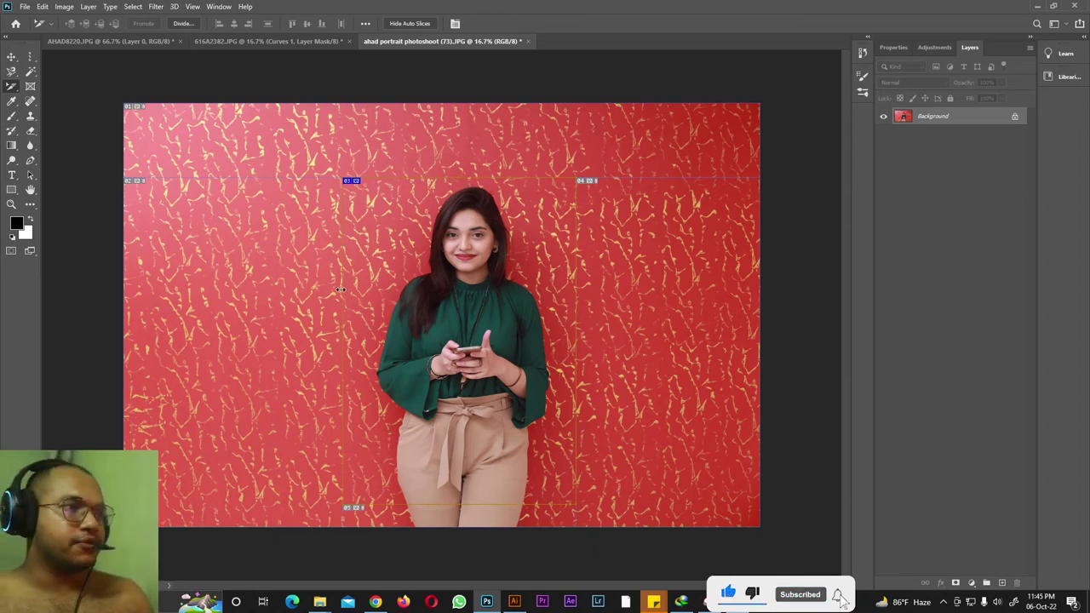
{"action": "key", "text": "Delete"}
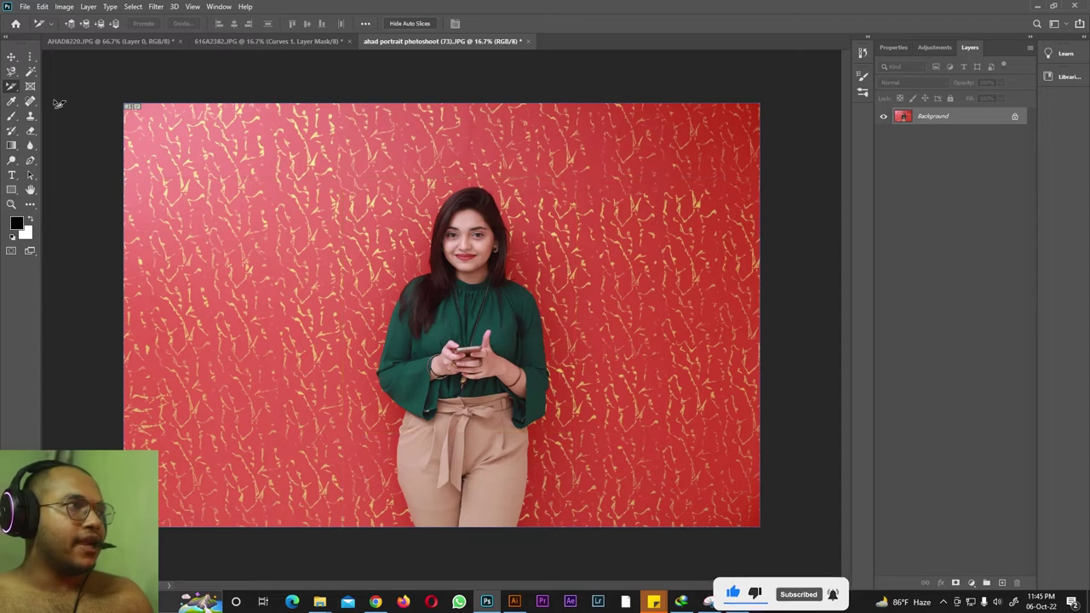
Sample the woman's skin and eye with the Eyedropper tool and set the foreground color to the dark green of her blouse.
{"action": "right_click", "coordinate": [24, 98]}
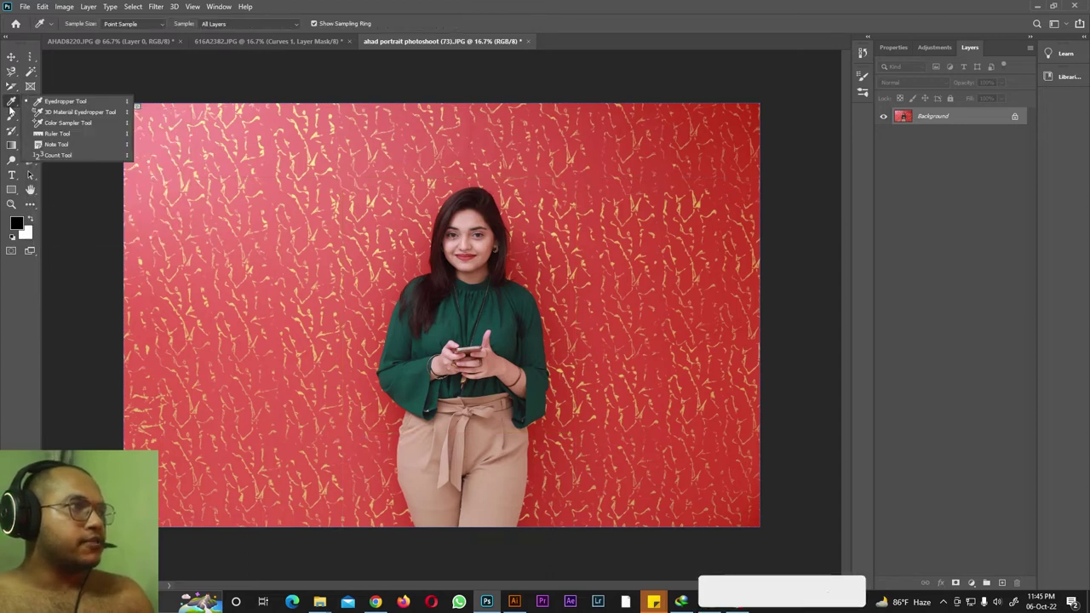
{"action": "left_click", "coordinate": [69, 101]}
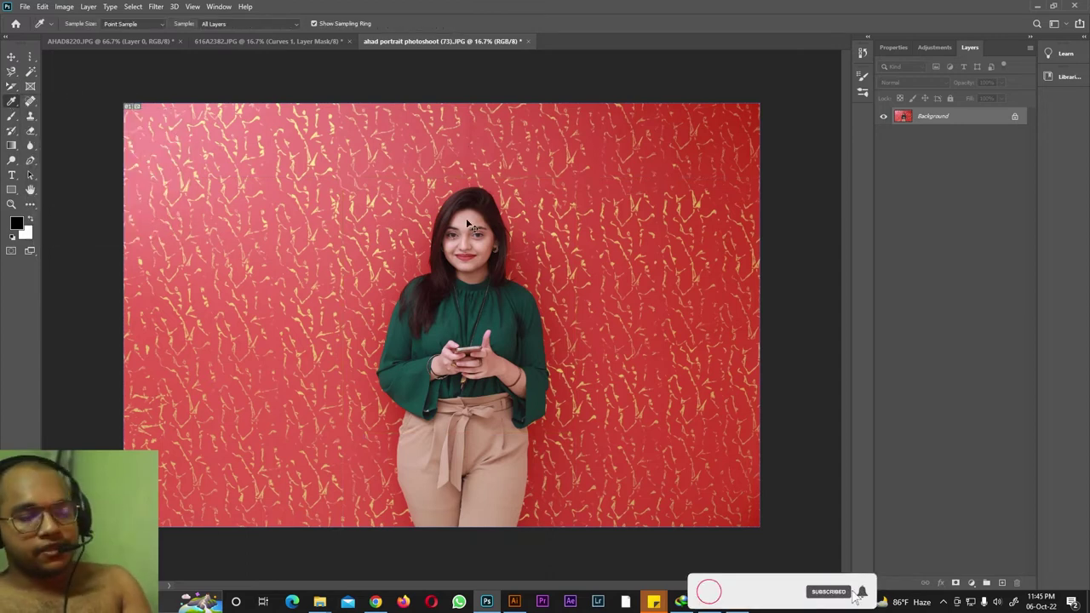
{"action": "key", "text": "ctrl+plus"}
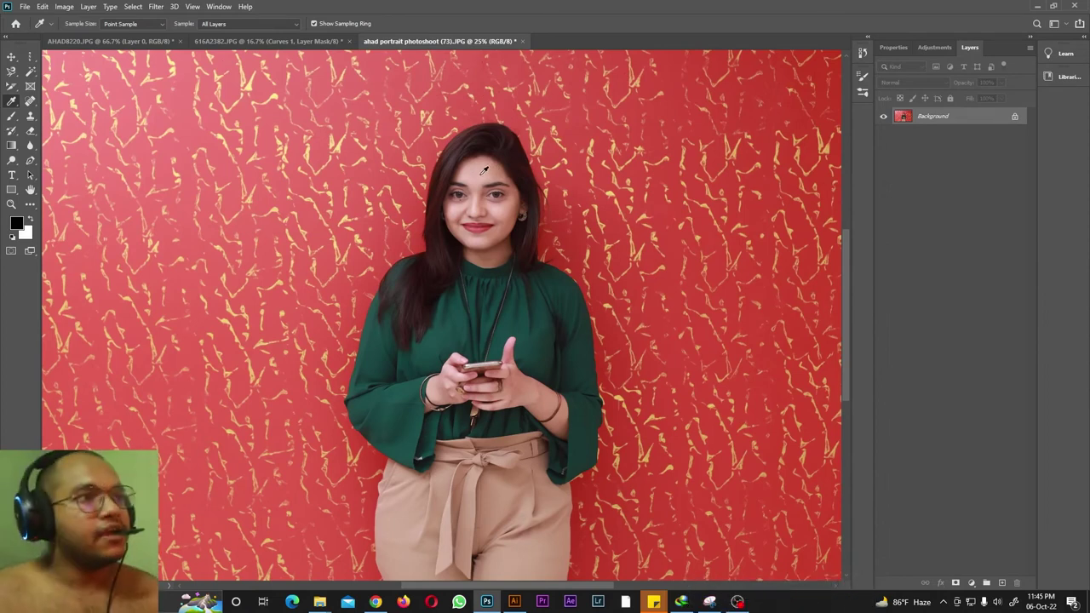
{"action": "left_click", "coordinate": [17, 224]}
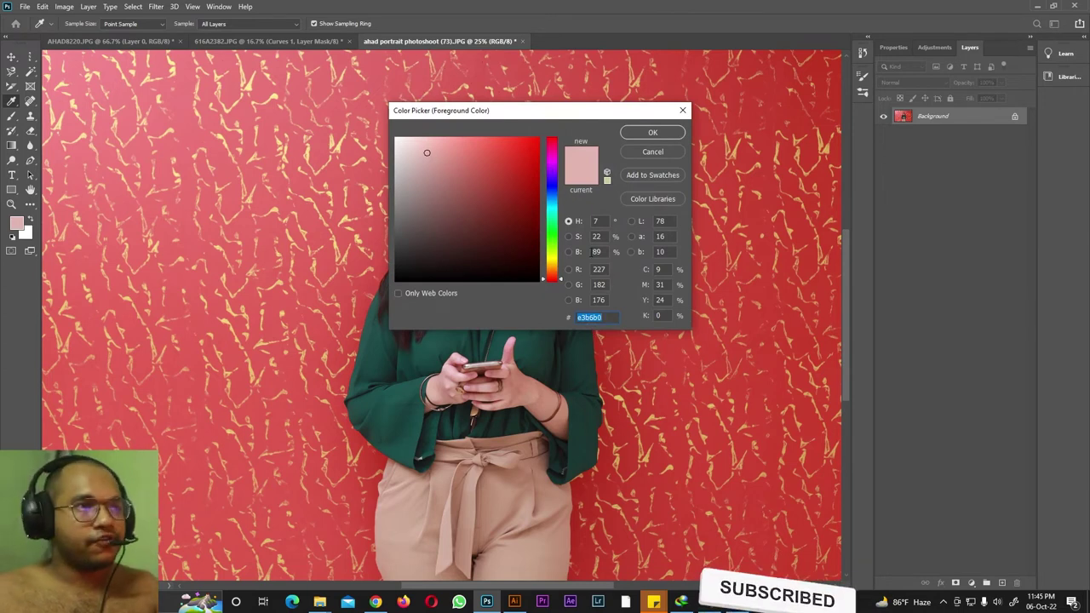
{"action": "left_click_drag", "start_coordinate": [537, 110], "coordinate": [760, 109]}
{"action": "left_click", "coordinate": [496, 195]}
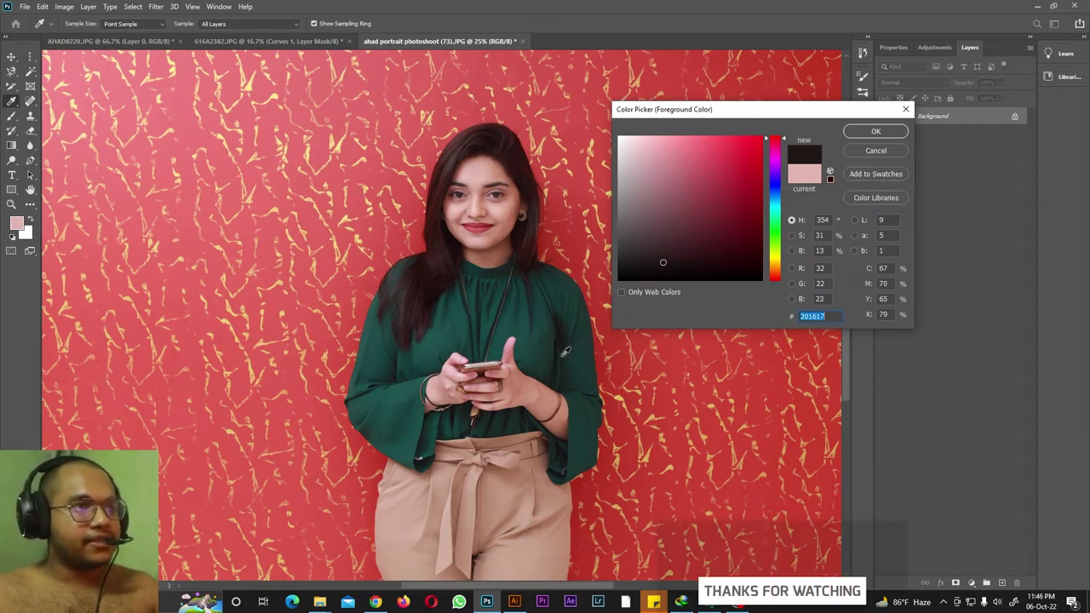
{"action": "left_click", "coordinate": [530, 317]}
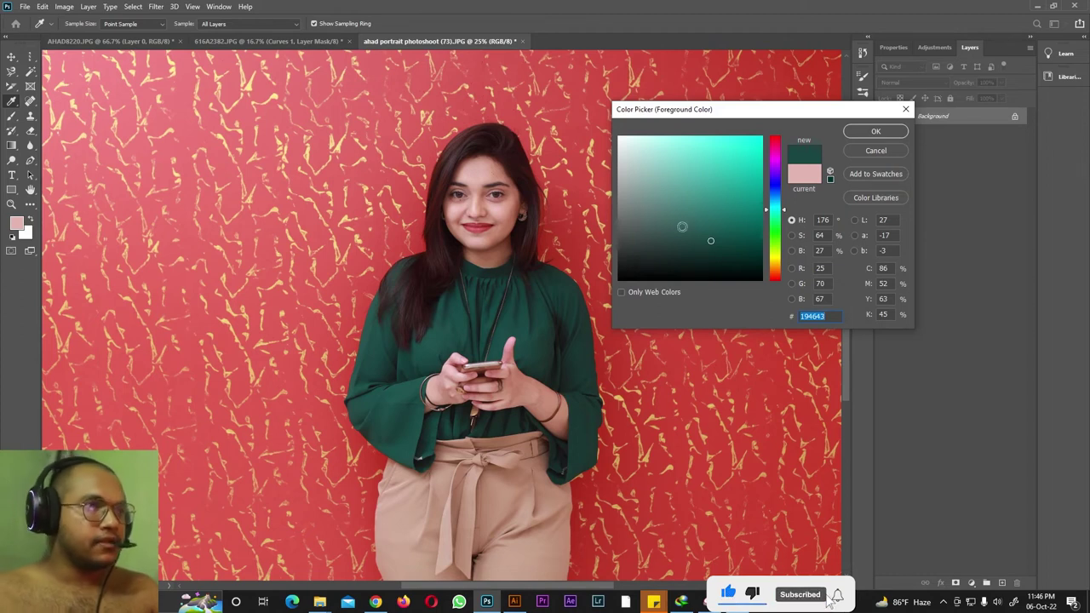
{"action": "left_click", "coordinate": [862, 132]}
Place Color Sampler points on the woman's eye and blouse, remove both points and collapse the Info readout.
{"action": "right_click", "coordinate": [11, 101]}
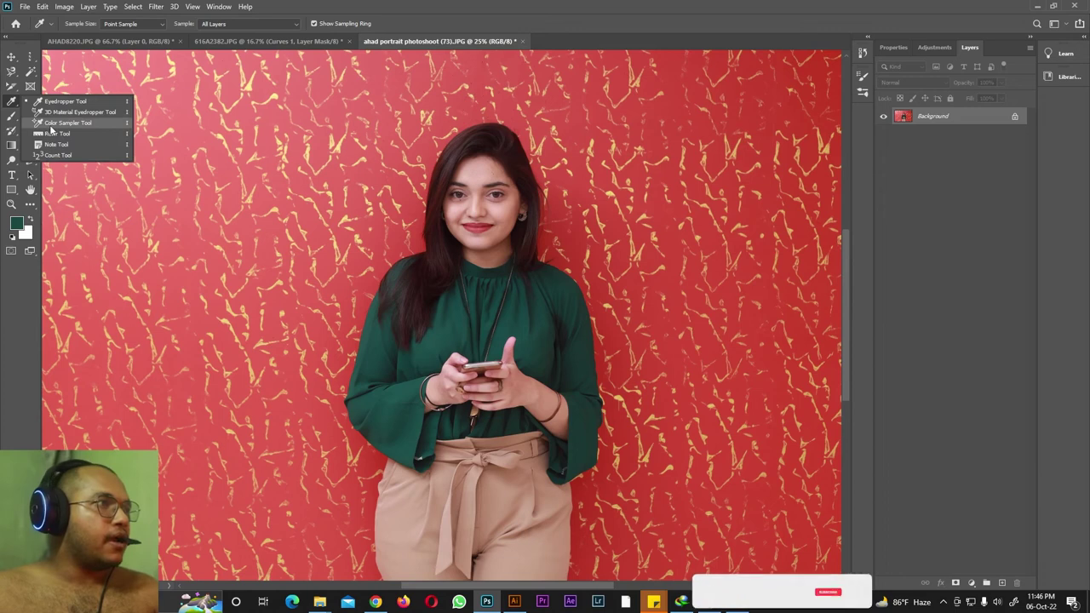
{"action": "left_click", "coordinate": [52, 126]}
{"action": "left_click", "coordinate": [497, 195]}
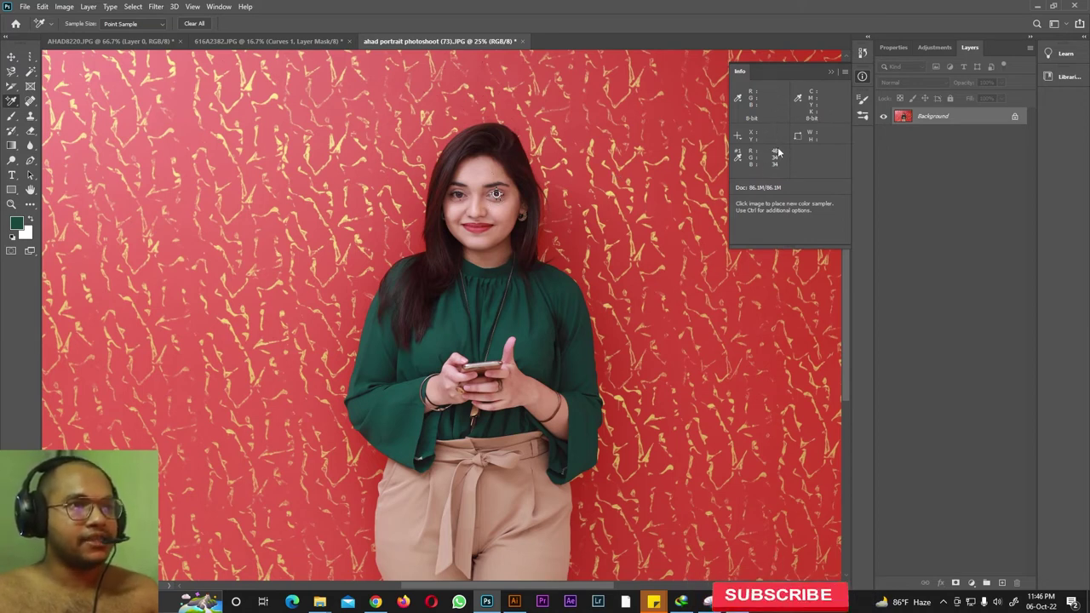
{"action": "left_click", "coordinate": [520, 320]}
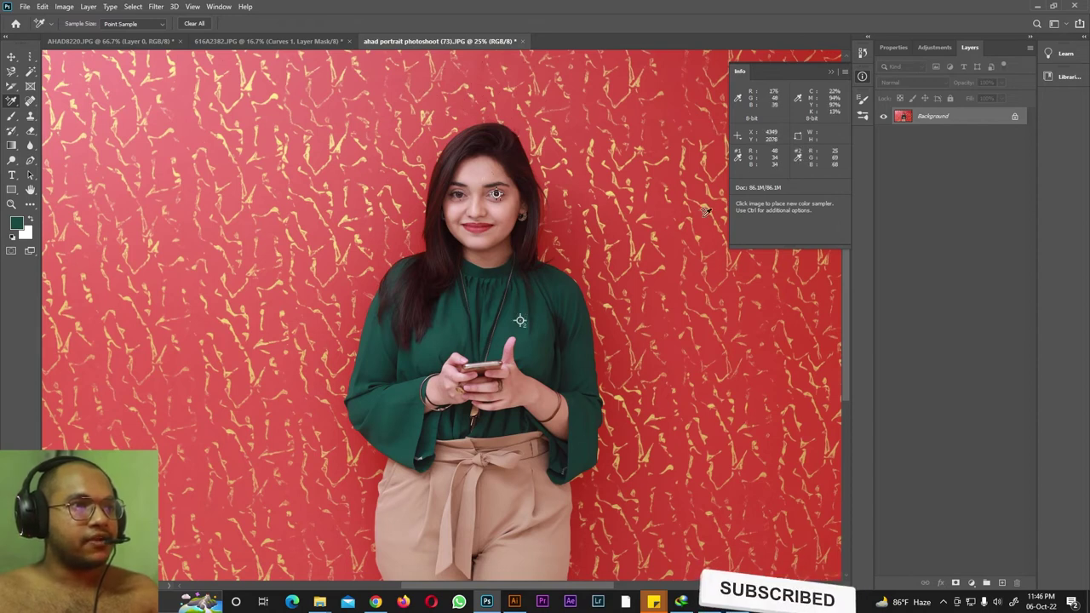
{"action": "left_click", "coordinate": [812, 162]}
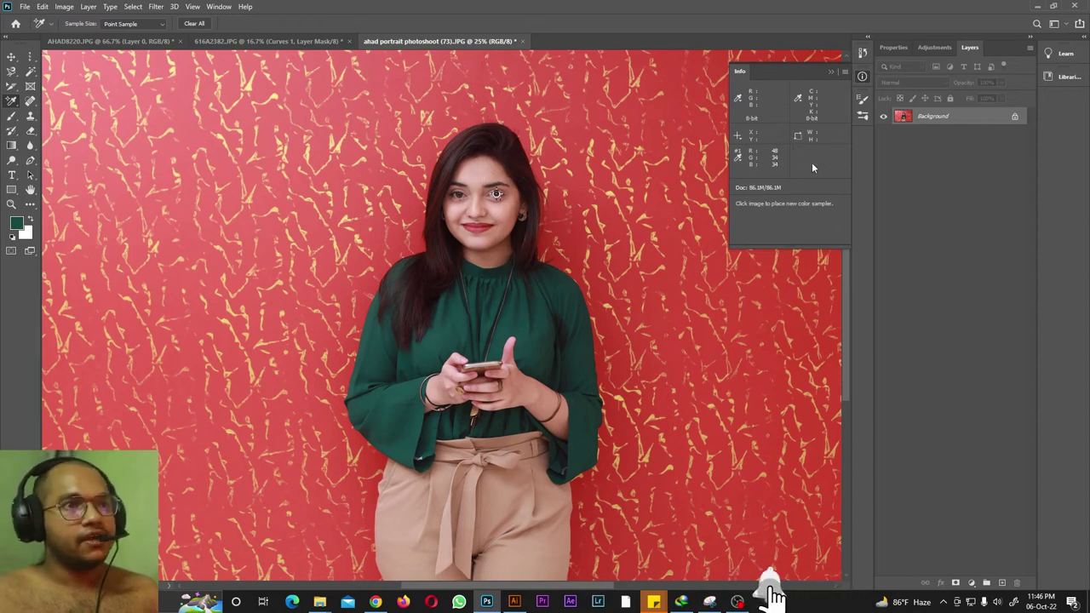
{"action": "left_click", "coordinate": [832, 71]}
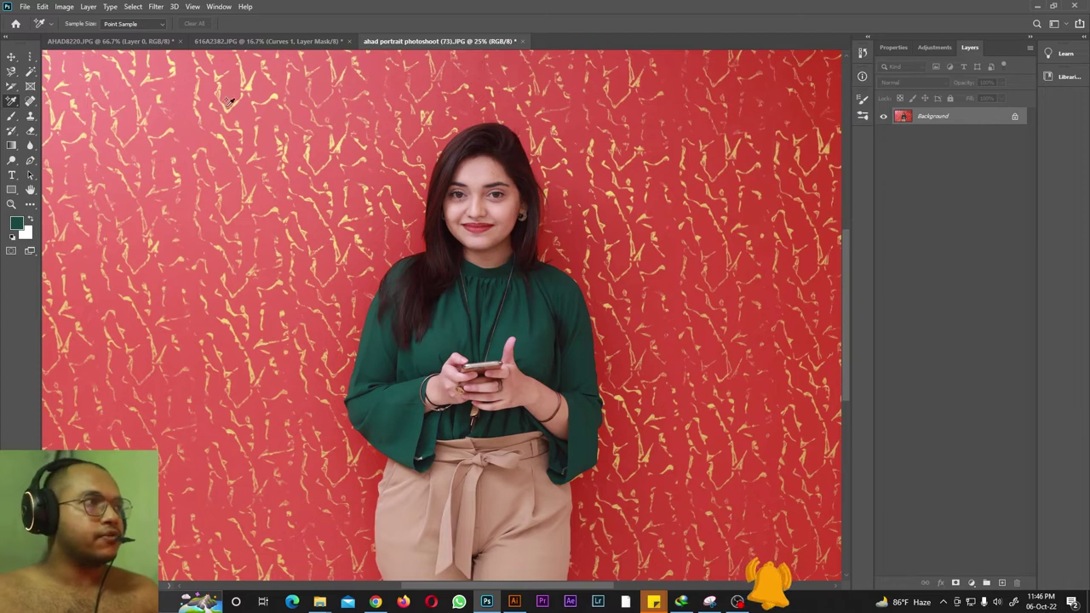
{"action": "right_click", "coordinate": [12, 101]}
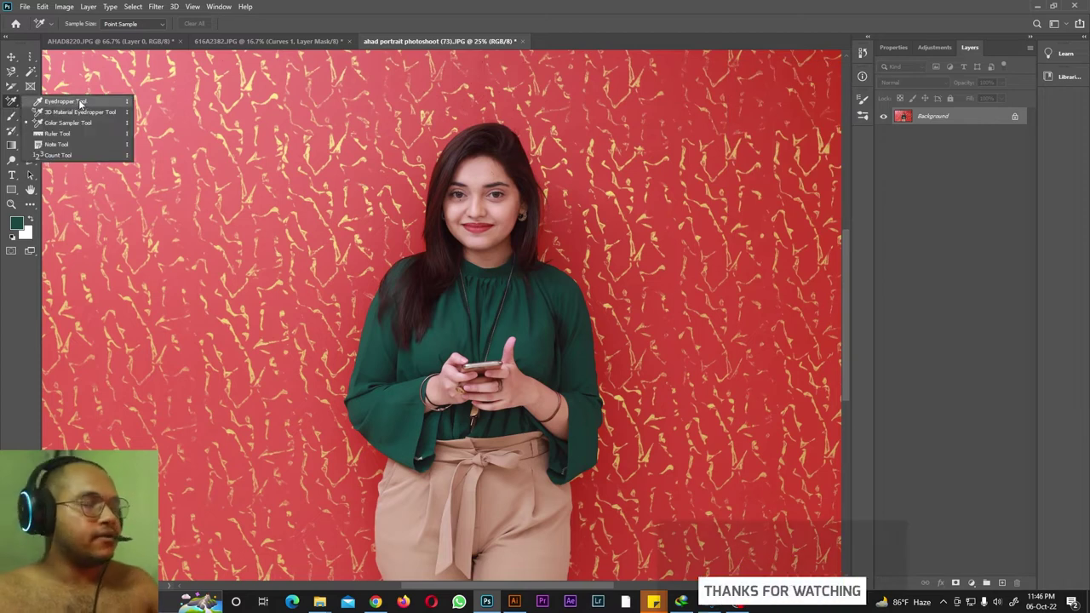
{"action": "left_click", "coordinate": [80, 103]}
{"action": "right_click", "coordinate": [11, 103]}
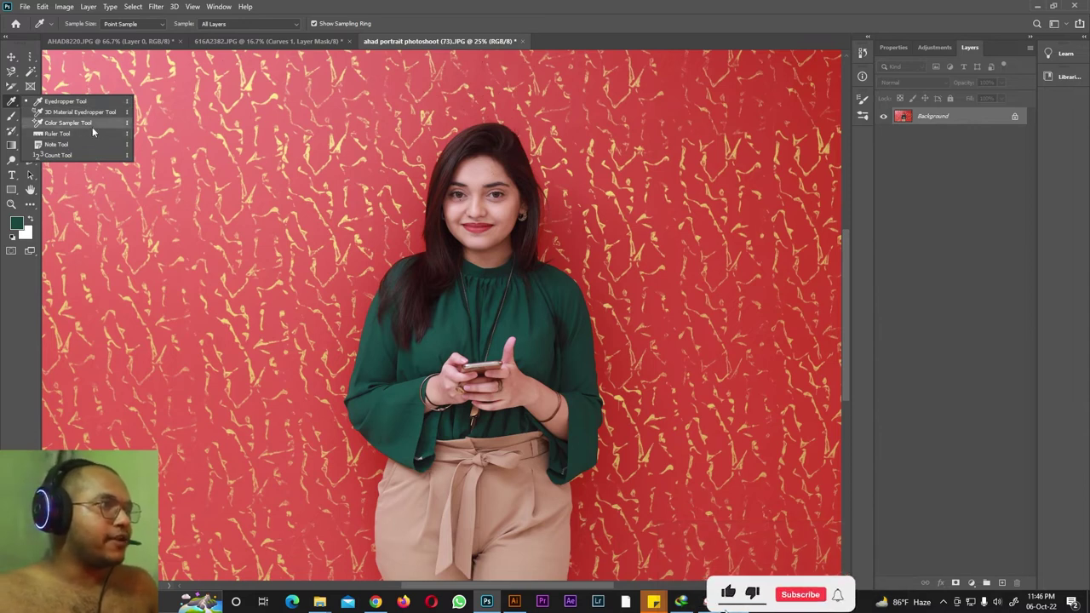
{"action": "key", "text": "Escape"}
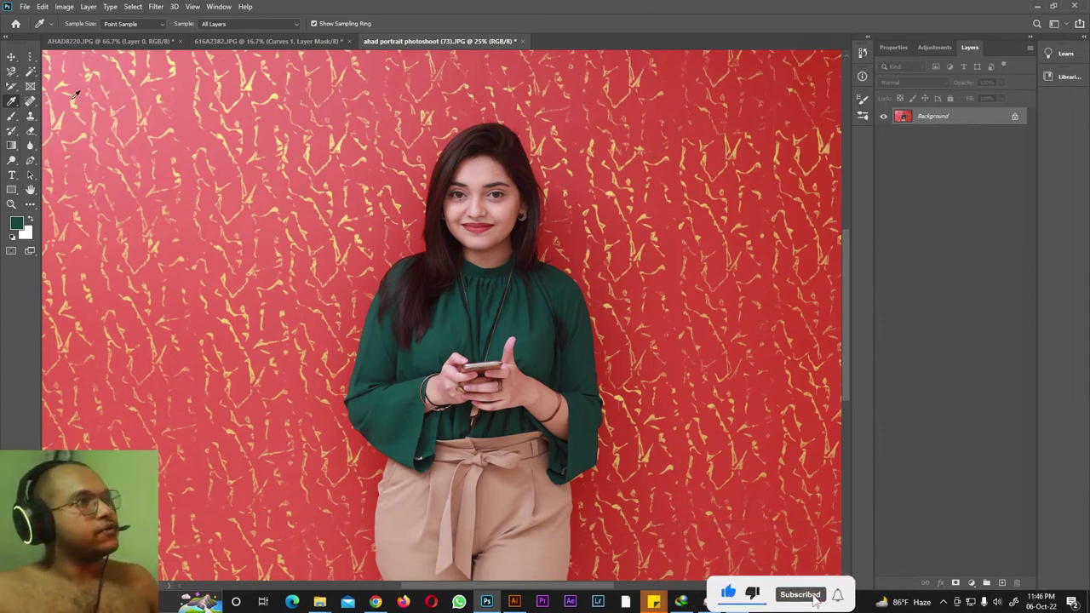
Open the close-up portrait with cheek acne from the photoshop tutorial files folder and activate the Spot Healing Brush tool.
{"action": "right_click", "coordinate": [30, 102]}
{"action": "left_click", "coordinate": [75, 103]}
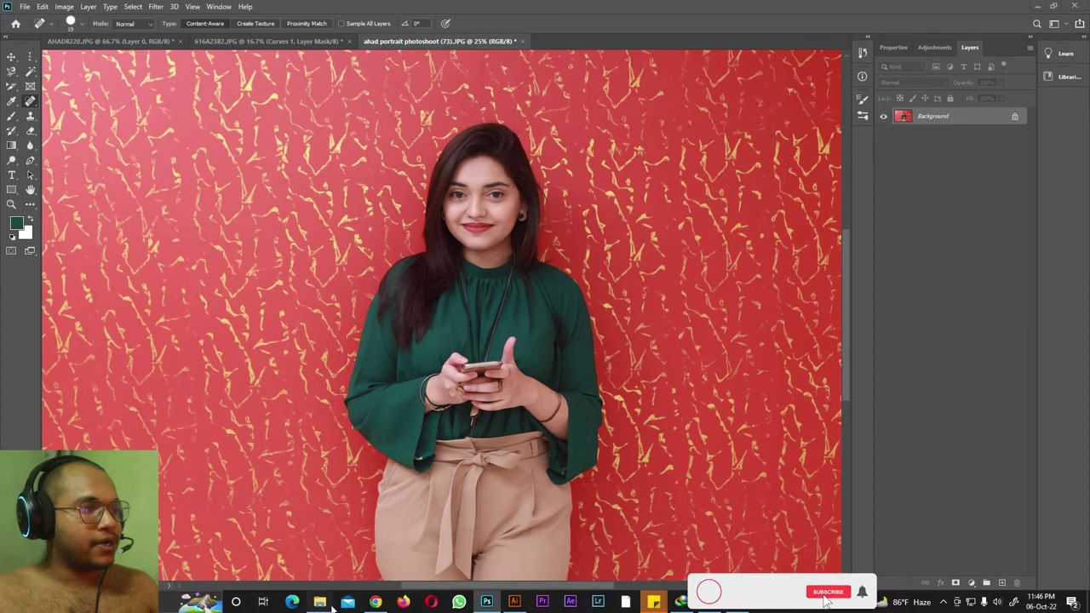
{"action": "mouse_move", "coordinate": [327, 603]}
{"action": "left_click", "coordinate": [212, 554]}
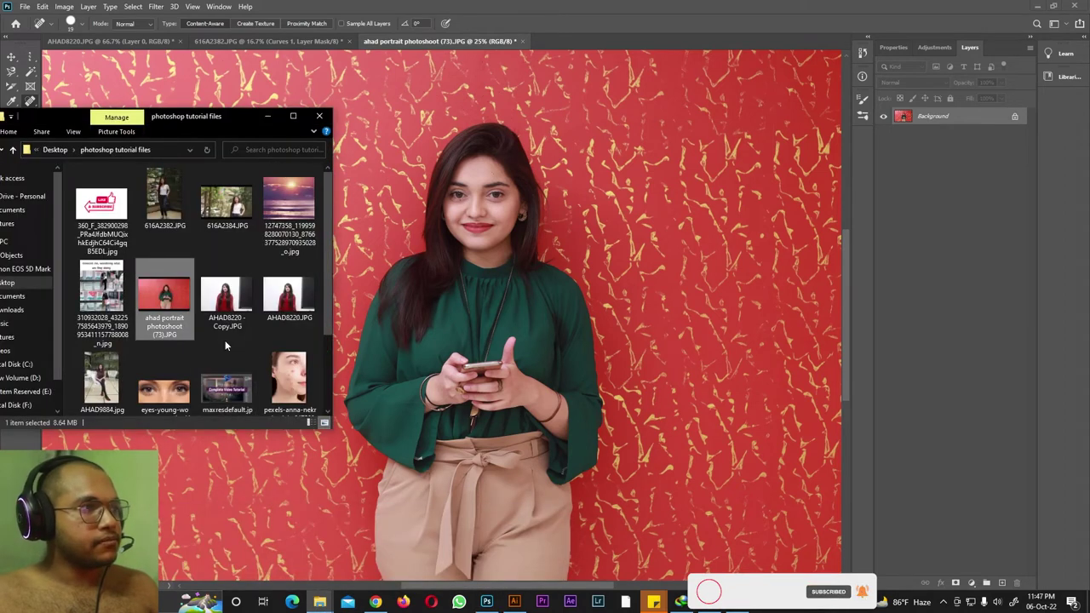
{"action": "scroll", "coordinate": [255, 357], "scroll_direction": "down", "scroll_amount": 1}
{"action": "left_click_drag", "start_coordinate": [294, 362], "coordinate": [565, 40]}
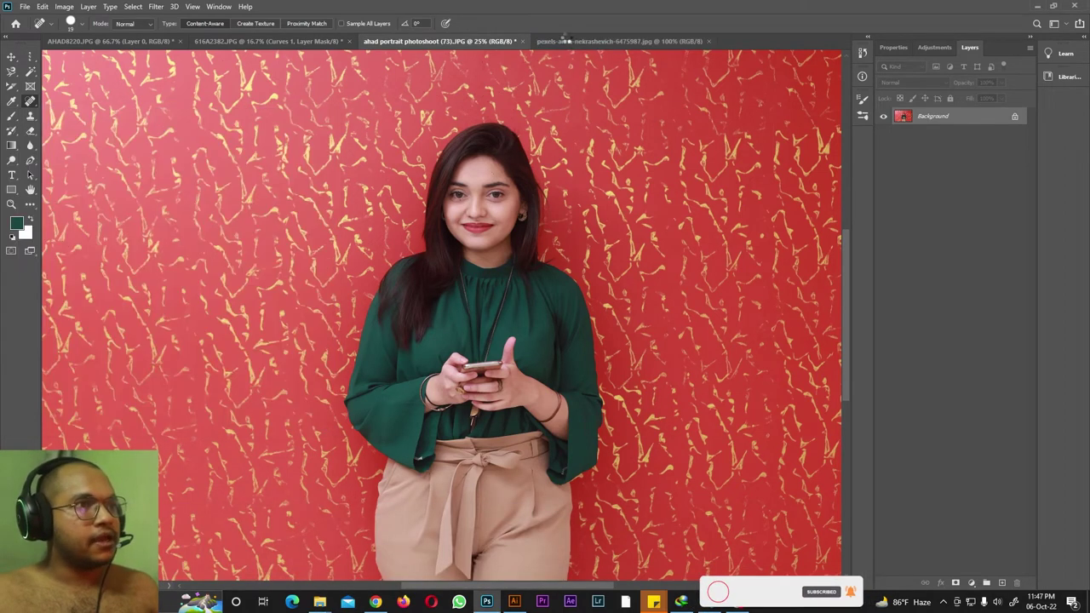
{"action": "right_click", "coordinate": [31, 103]}
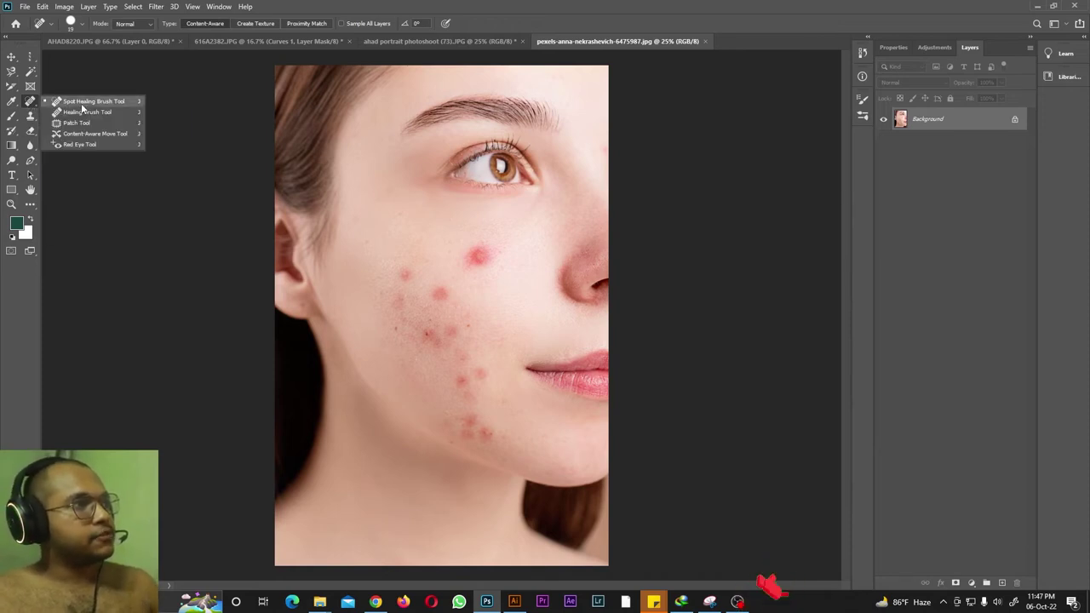
{"action": "left_click", "coordinate": [85, 101]}
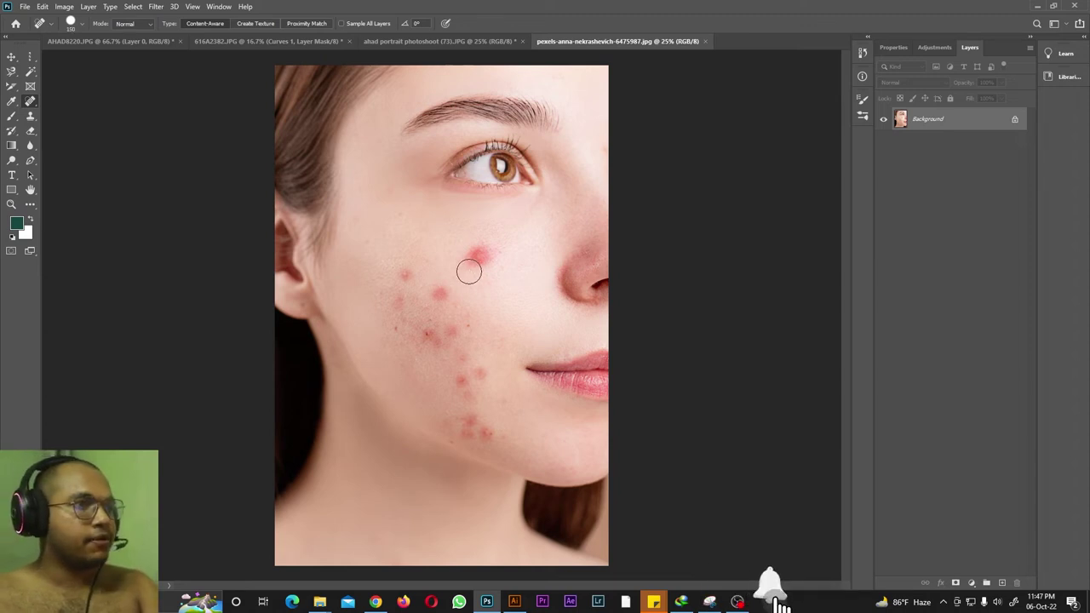
Try out the Spot Healing Brush's size by enlarging it far beyond the cheek blemishes and shrinking it partway back.
{"action": "key", "text": "bracketright"}
{"action": "key", "text": "bracketright"}
{"action": "key", "text": "bracketright"}
{"action": "key", "text": "bracketright"}
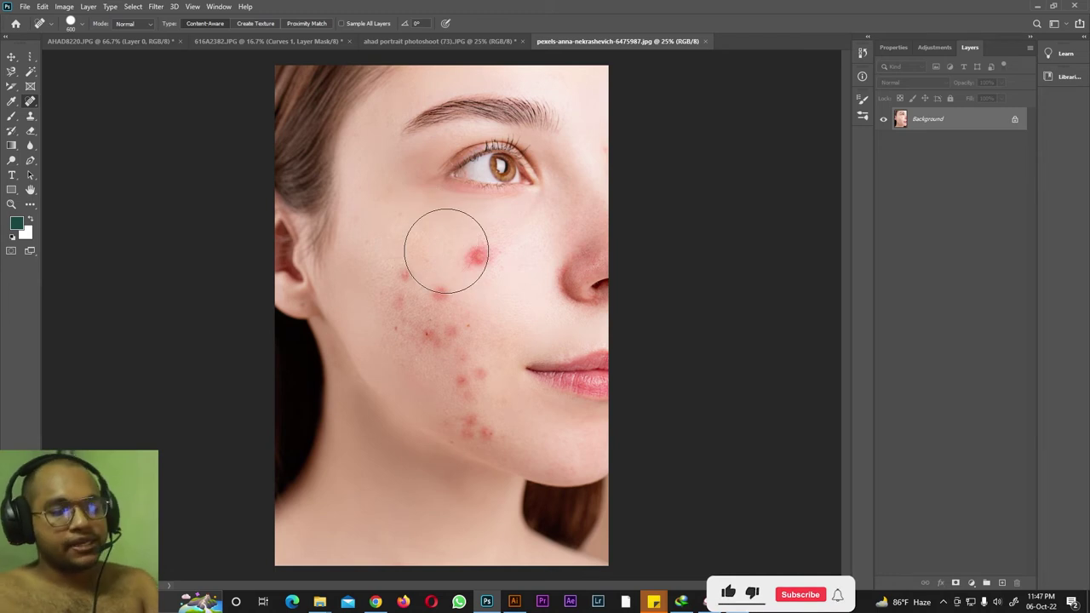
{"action": "key", "text": "bracketright"}
{"action": "key", "text": "bracketright"}
{"action": "key", "text": "bracketright"}
{"action": "key", "text": "bracketright"}
{"action": "key", "text": "bracketright"}
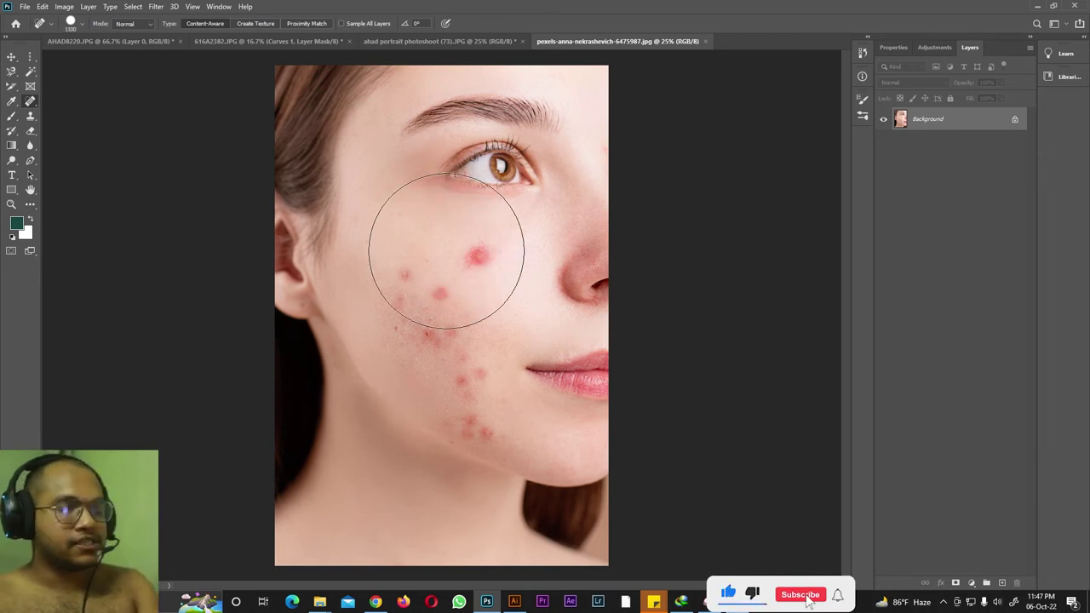
{"action": "key", "text": "bracketright"}
{"action": "key", "text": "bracketright"}
{"action": "key", "text": "bracketleft"}
{"action": "key", "text": "bracketleft"}
{"action": "key", "text": "bracketleft"}
{"action": "key", "text": "bracketleft"}
{"action": "key", "text": "bracketleft"}
{"action": "key", "text": "bracketleft"}
{"action": "key", "text": "bracketleft"}
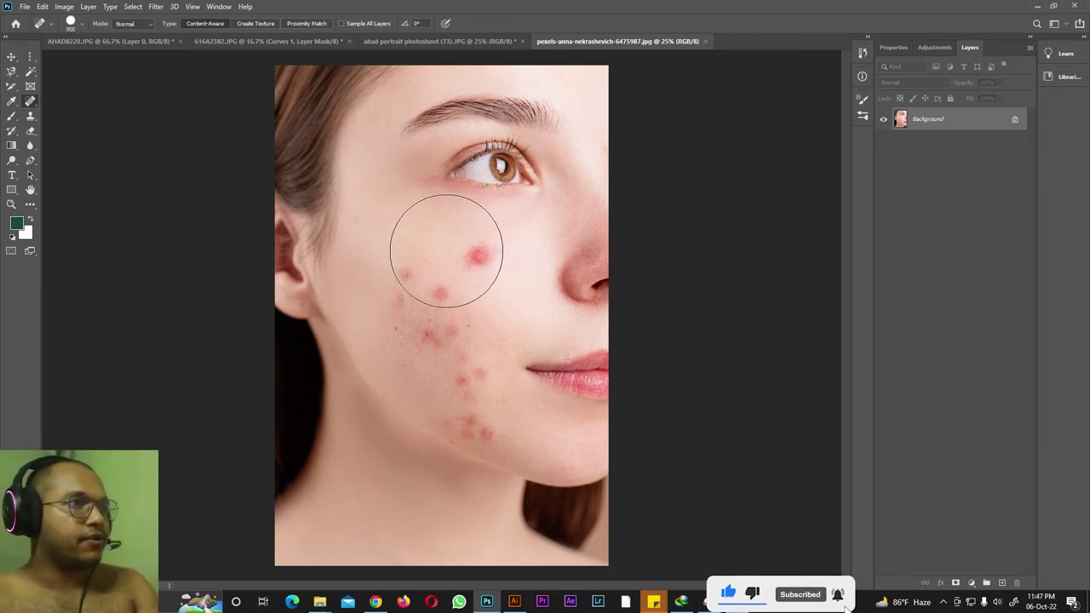
Set the Spot Healing Brush's size to 250 px.
{"action": "left_click", "coordinate": [81, 23]}
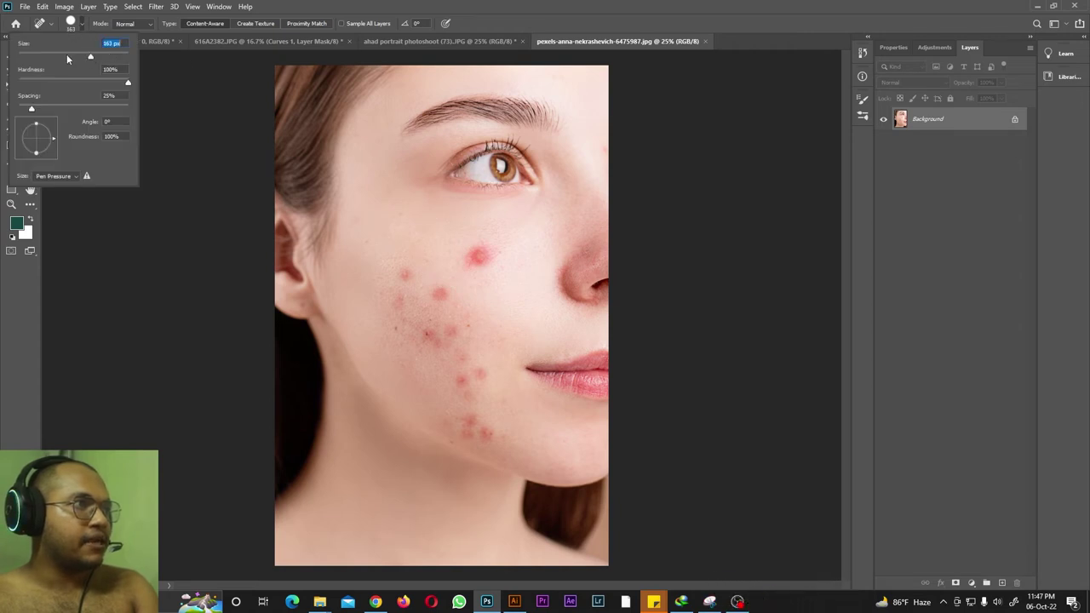
{"action": "left_click_drag", "start_coordinate": [59, 58], "coordinate": [53, 57]}
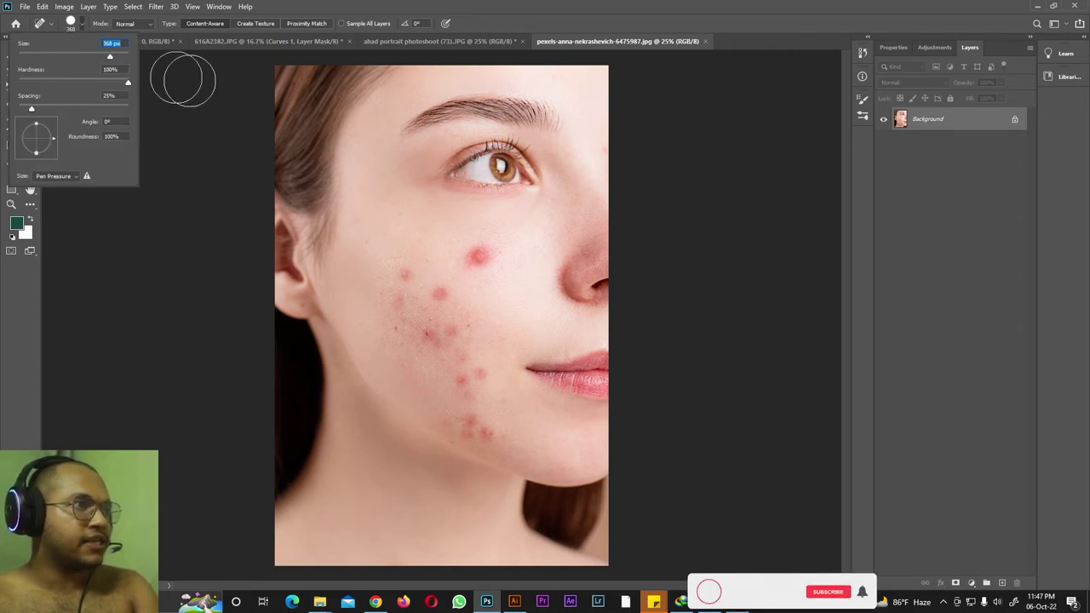
{"action": "key", "text": "Return"}
{"action": "key", "text": "bracketleft"}
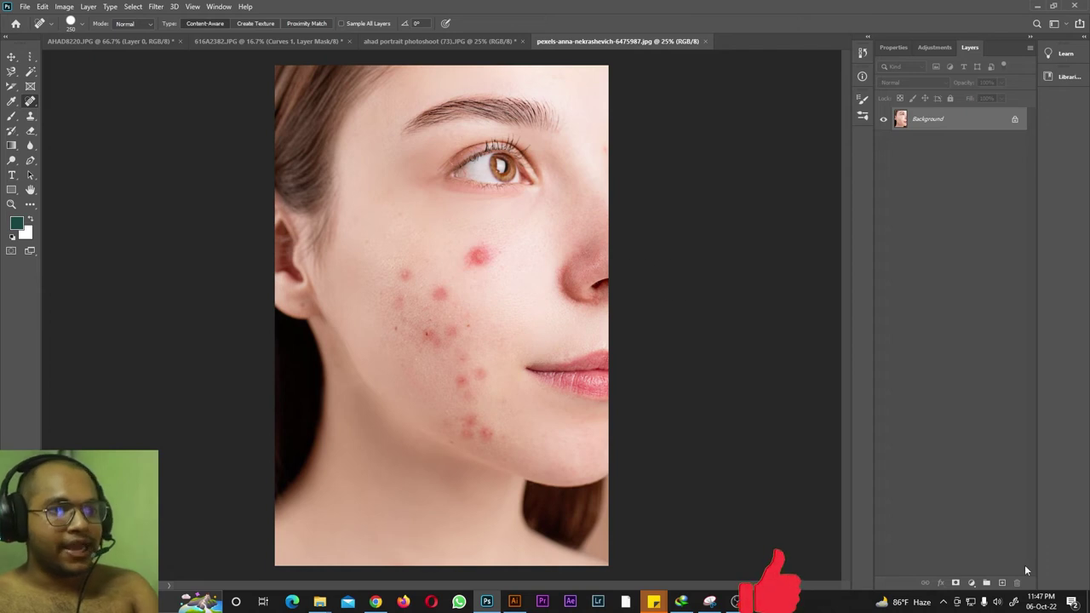
Add an empty layer above the Background and rename it "spot healing brush tool".
{"action": "left_click", "coordinate": [1003, 584]}
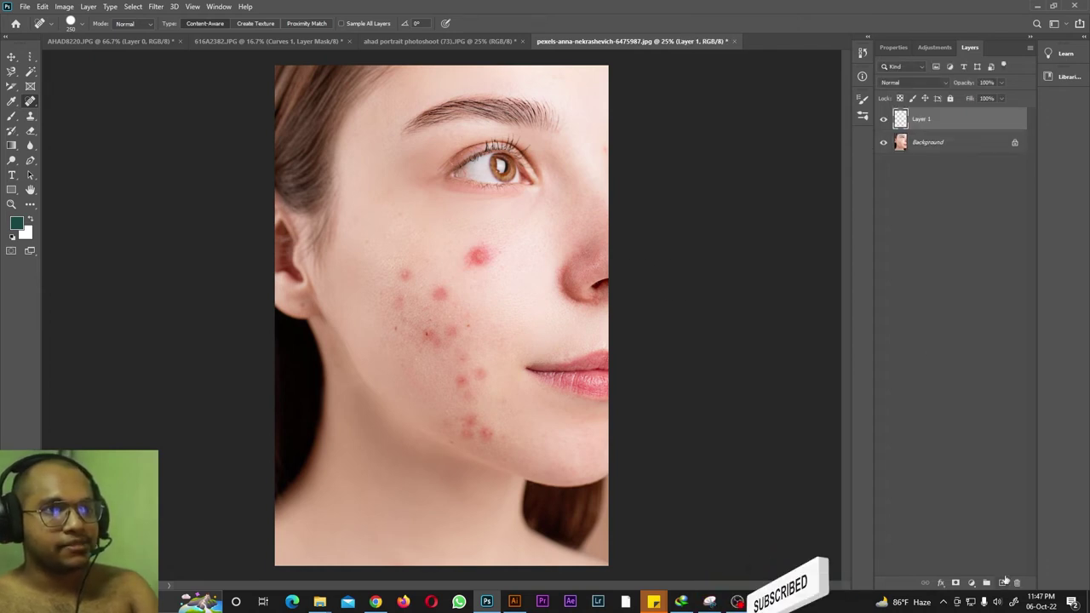
{"action": "double_click", "coordinate": [927, 120]}
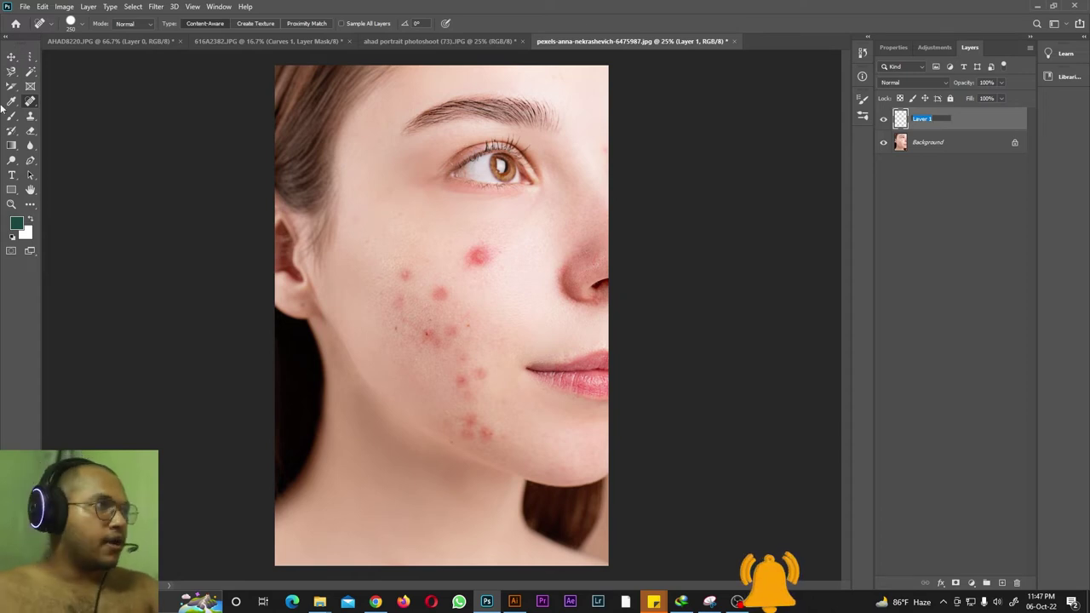
{"action": "right_click", "coordinate": [30, 102]}
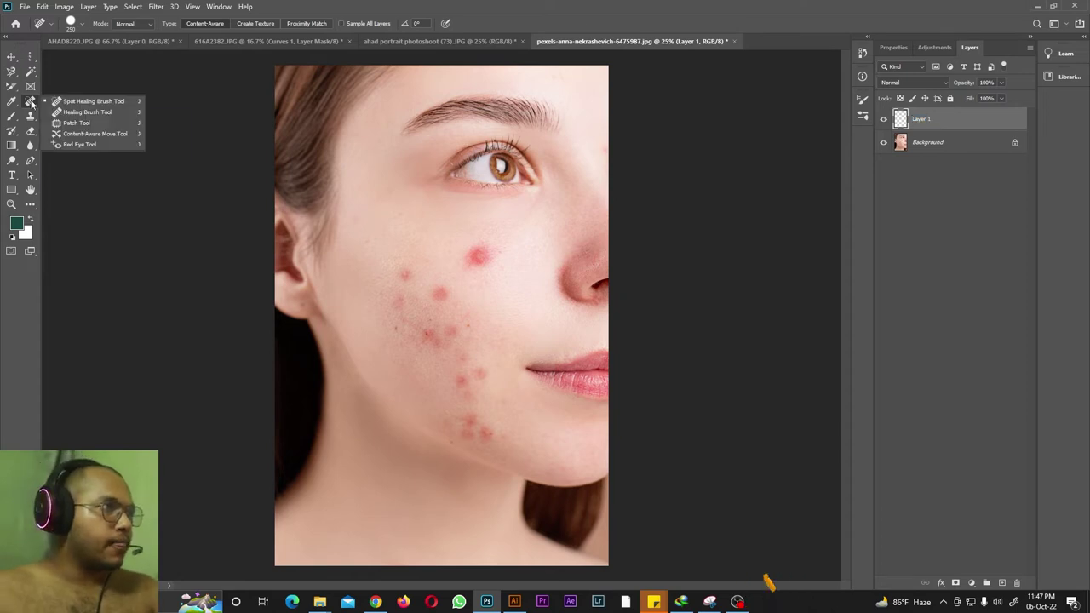
{"action": "left_click", "coordinate": [922, 124]}
{"action": "double_click", "coordinate": [922, 123]}
{"action": "left_click", "coordinate": [755, 93]}
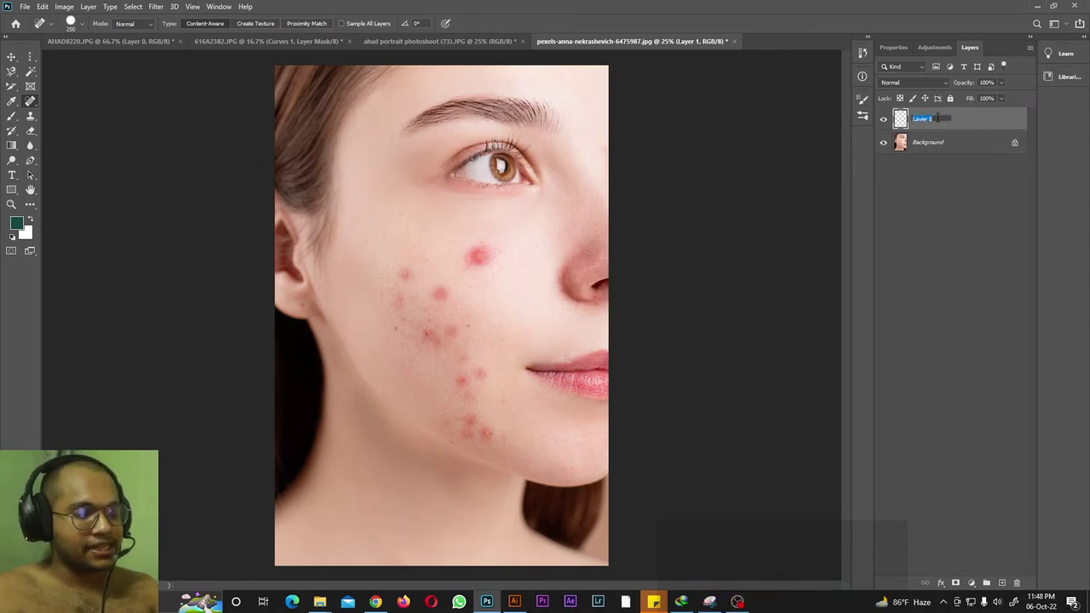
{"action": "type", "text": "spo"}
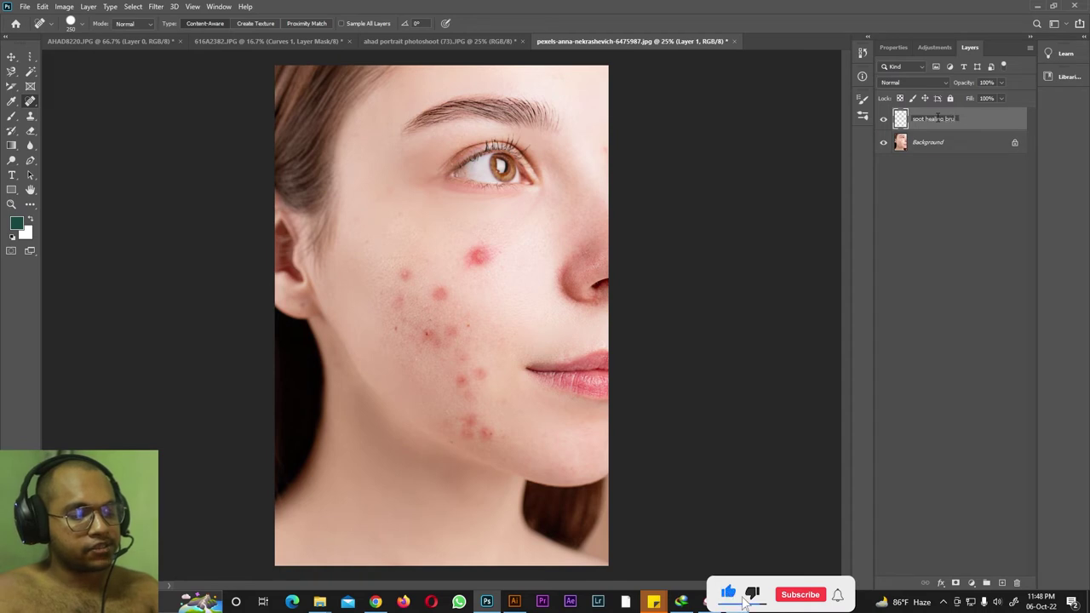
{"action": "type", "text": "t healing brush tool"}
{"action": "left_click", "coordinate": [971, 211]}
{"action": "left_click", "coordinate": [945, 125]}
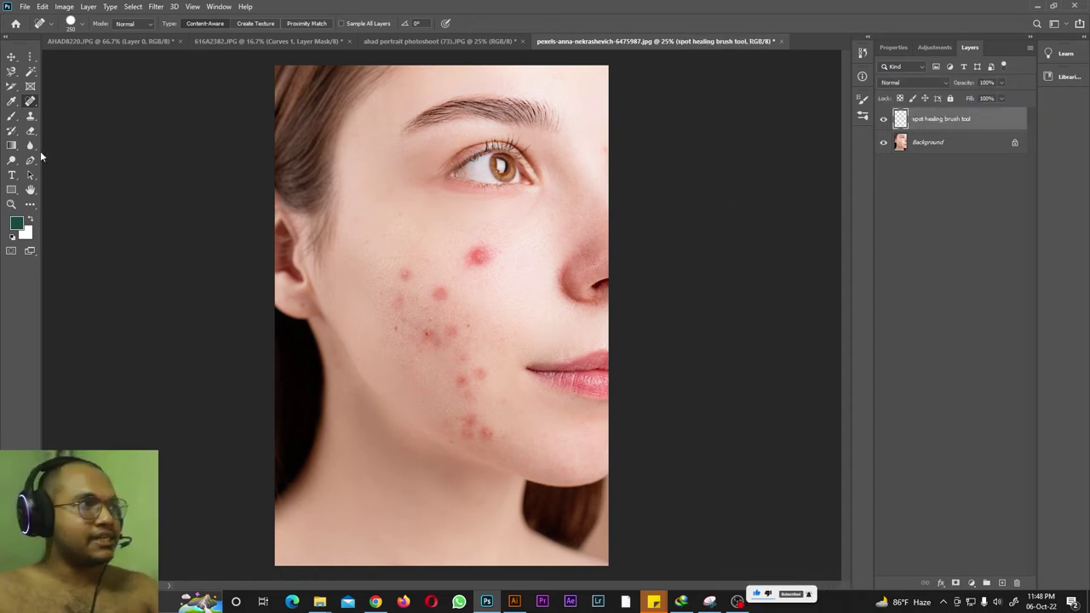
Try to heal the large red blemish on the upper cheek with the Spot Healing Brush on the empty layer.
{"action": "right_click", "coordinate": [32, 100]}
{"action": "left_click", "coordinate": [82, 98]}
{"action": "left_click", "coordinate": [483, 254]}
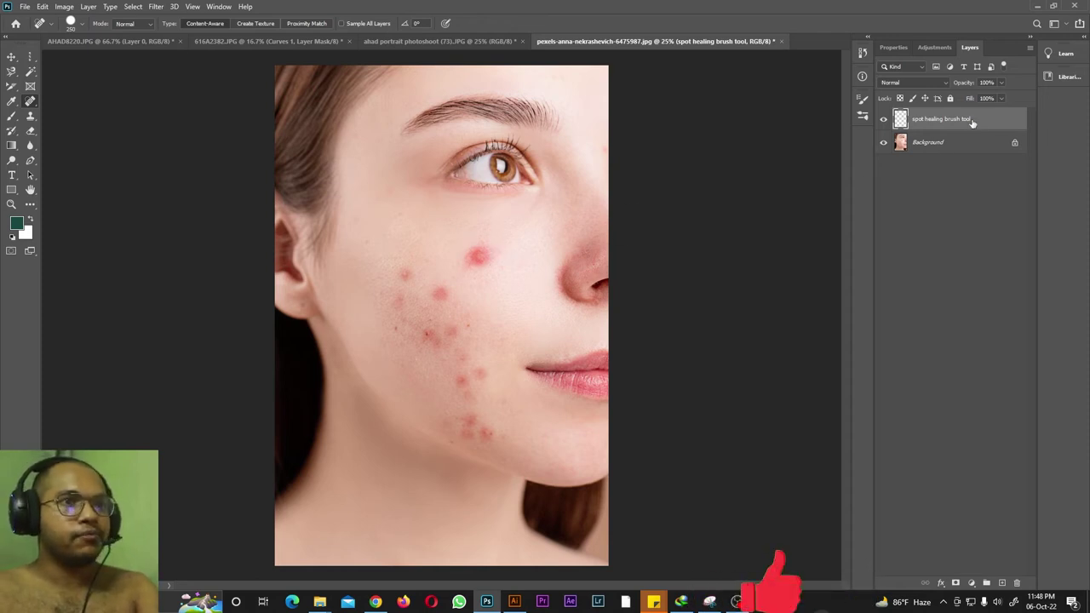
Remove the large red blemish on the upper cheek with the Spot Healing Brush directly on the Background layer.
{"action": "left_click", "coordinate": [962, 148]}
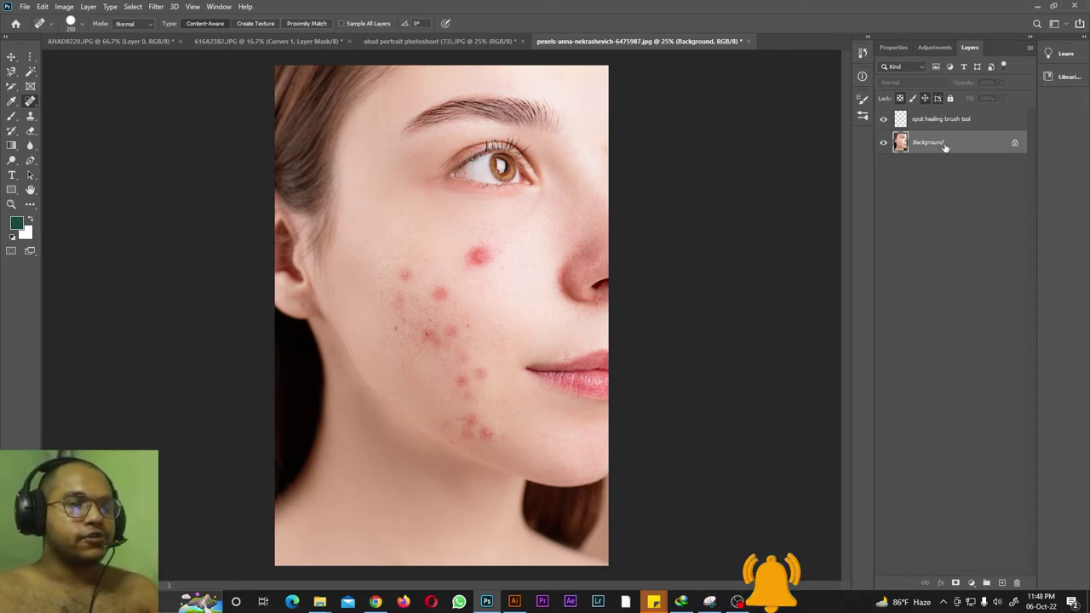
{"action": "right_click", "coordinate": [30, 101]}
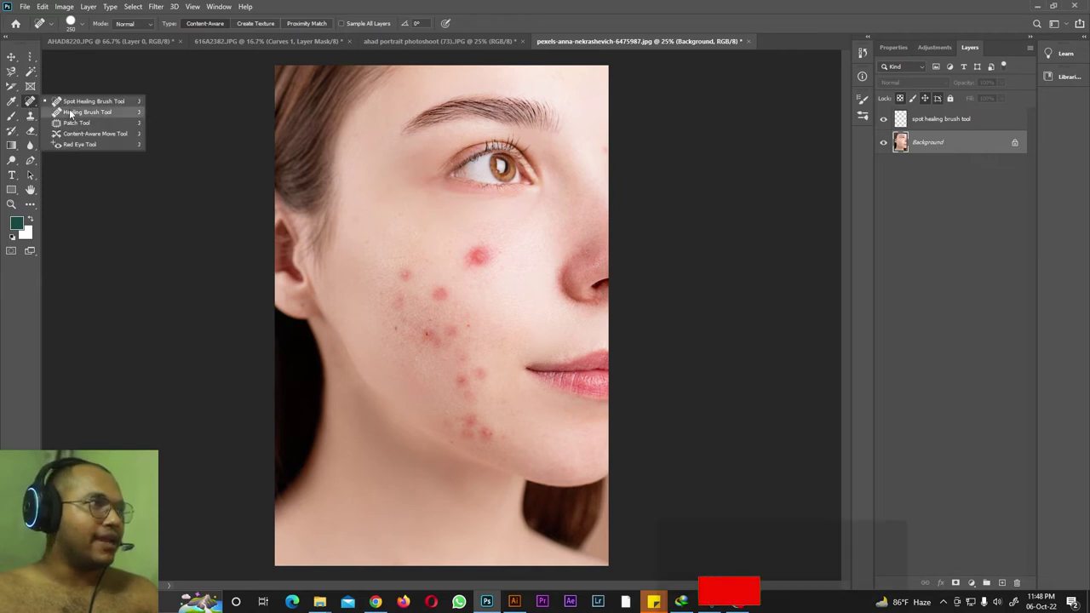
{"action": "left_click", "coordinate": [81, 103]}
{"action": "left_click_drag", "start_coordinate": [467, 253], "coordinate": [490, 251]}
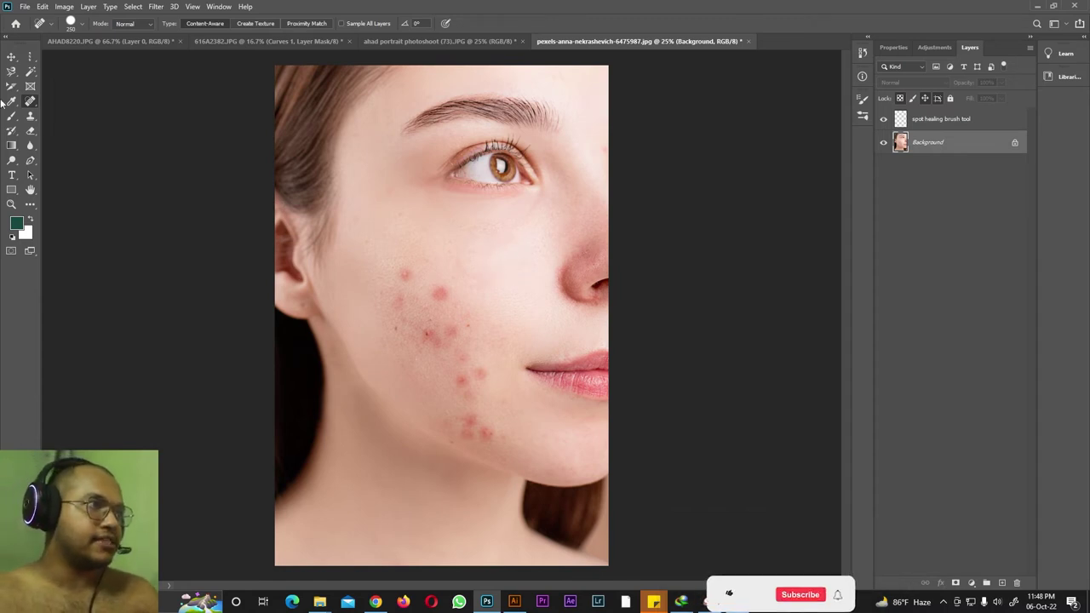
Choose the Healing Brush tool and delete the "spot healing brush tool" layer.
{"action": "right_click", "coordinate": [32, 102]}
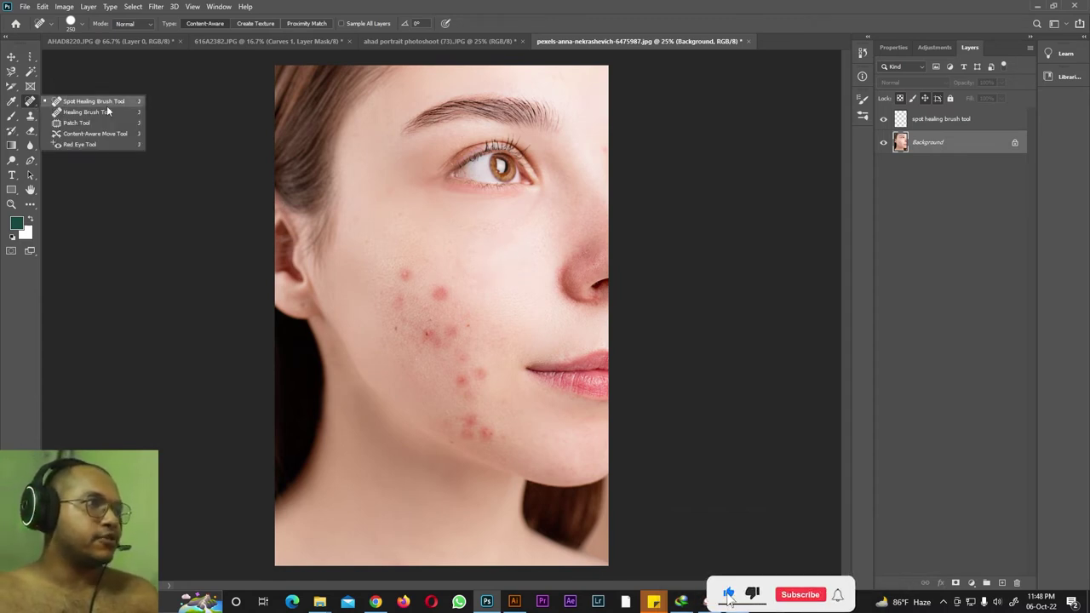
{"action": "left_click", "coordinate": [94, 112]}
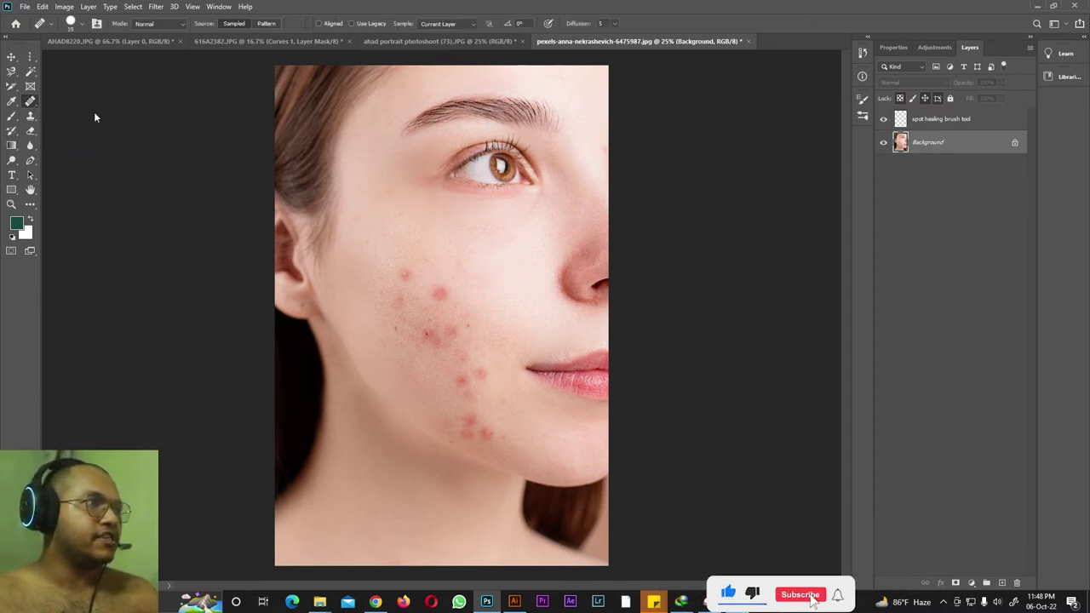
{"action": "left_click", "coordinate": [467, 194]}
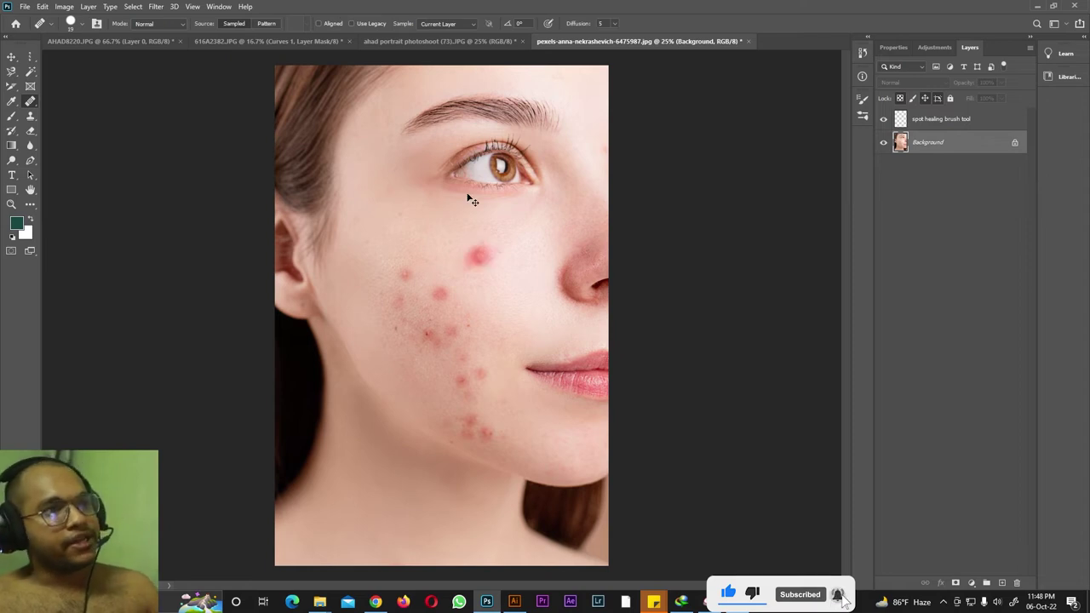
{"action": "left_click", "coordinate": [944, 120]}
{"action": "key", "text": "Delete"}
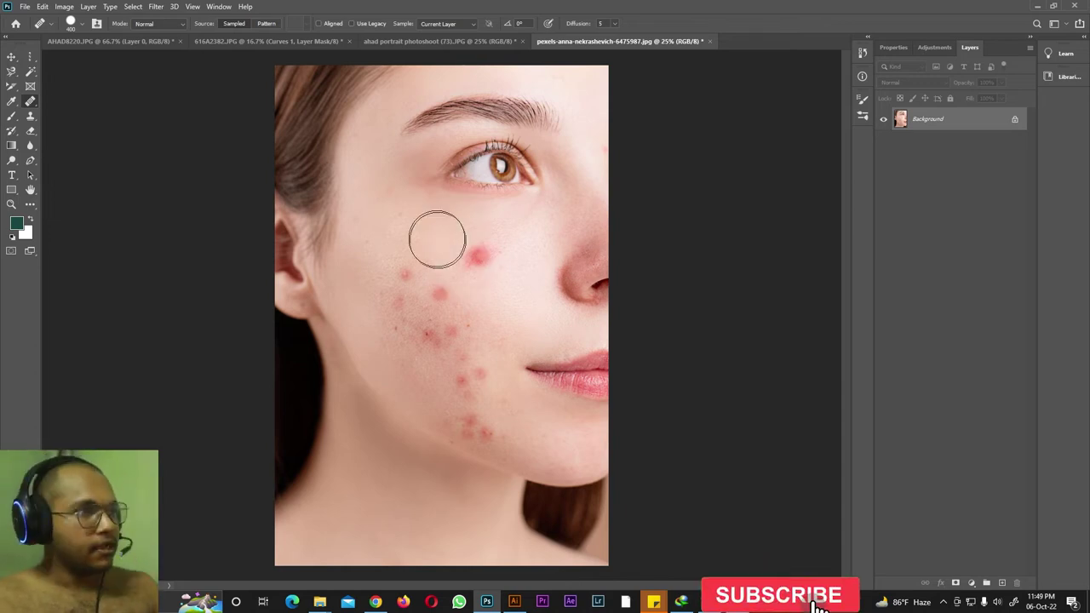
Try to heal the large red blemish on the upper cheek with a 200 px Healing Brush, sampling clean skin beside the nose.
{"action": "key", "text": "bracketleft"}
{"action": "key", "text": "bracketleft"}
{"action": "key", "text": "bracketleft"}
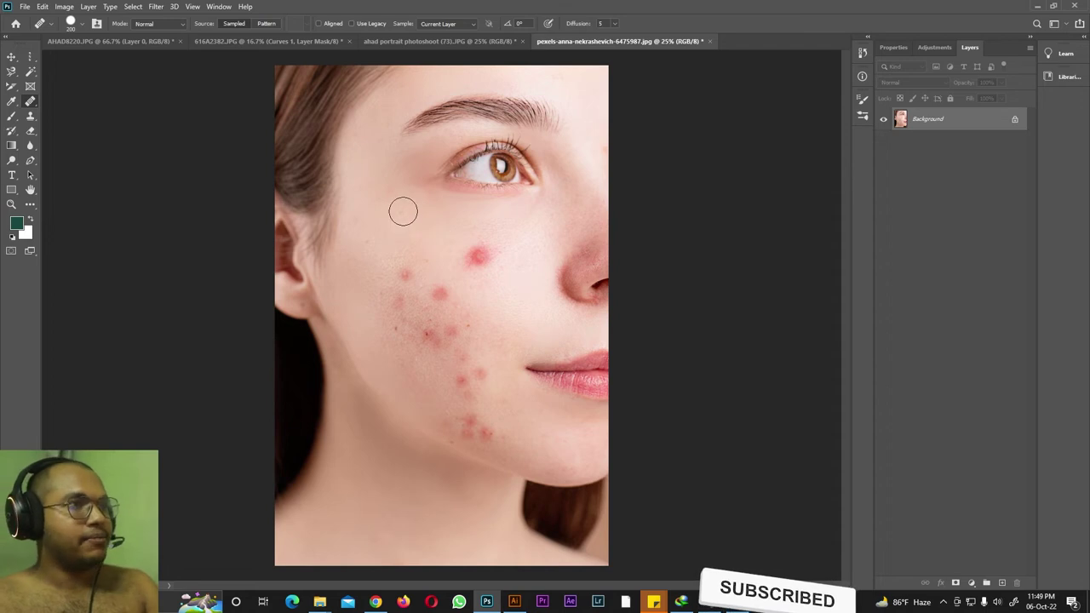
{"action": "left_click", "coordinate": [526, 236], "text": "alt"}
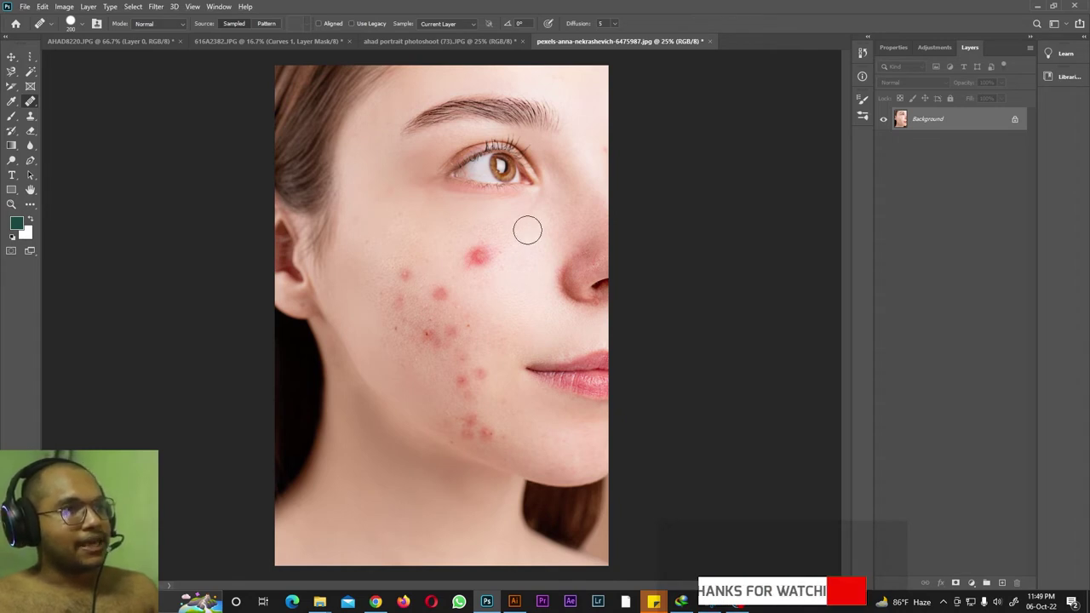
{"action": "left_click", "coordinate": [479, 256]}
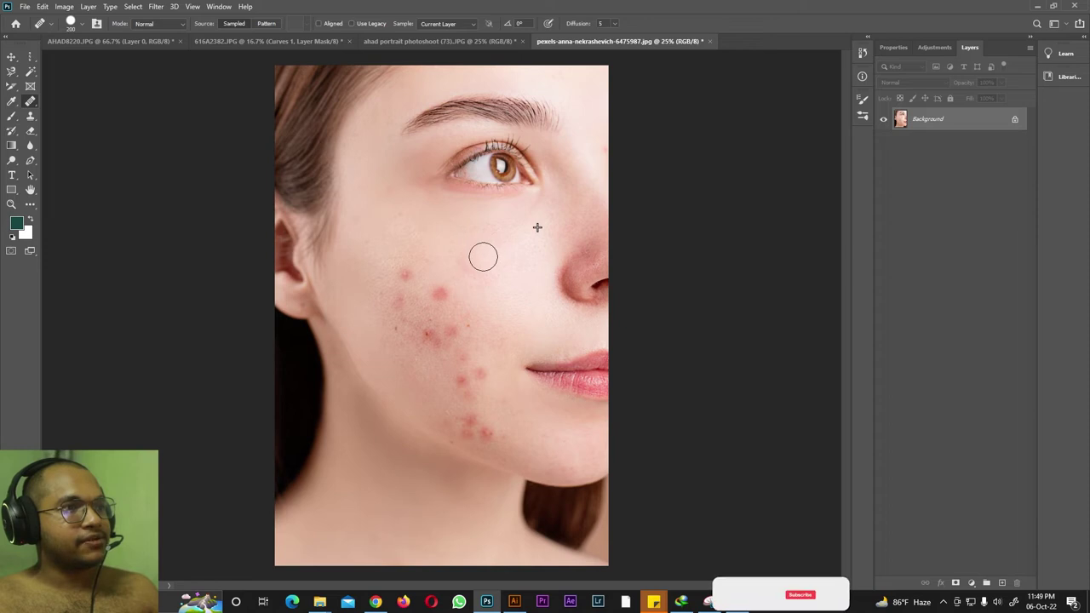
{"action": "left_click", "coordinate": [460, 250]}
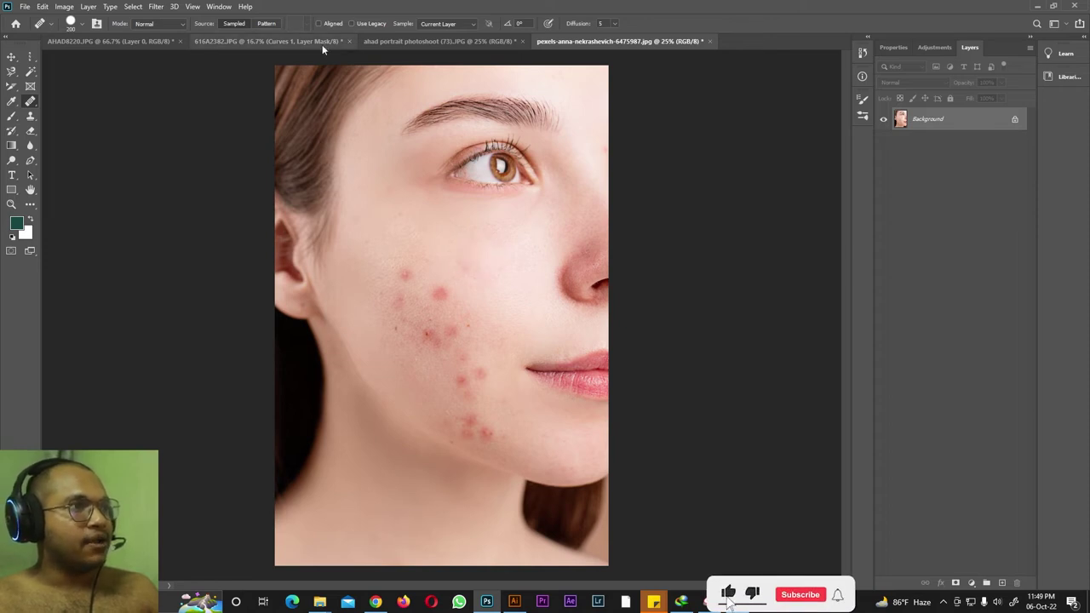
{"action": "left_click", "coordinate": [458, 198]}
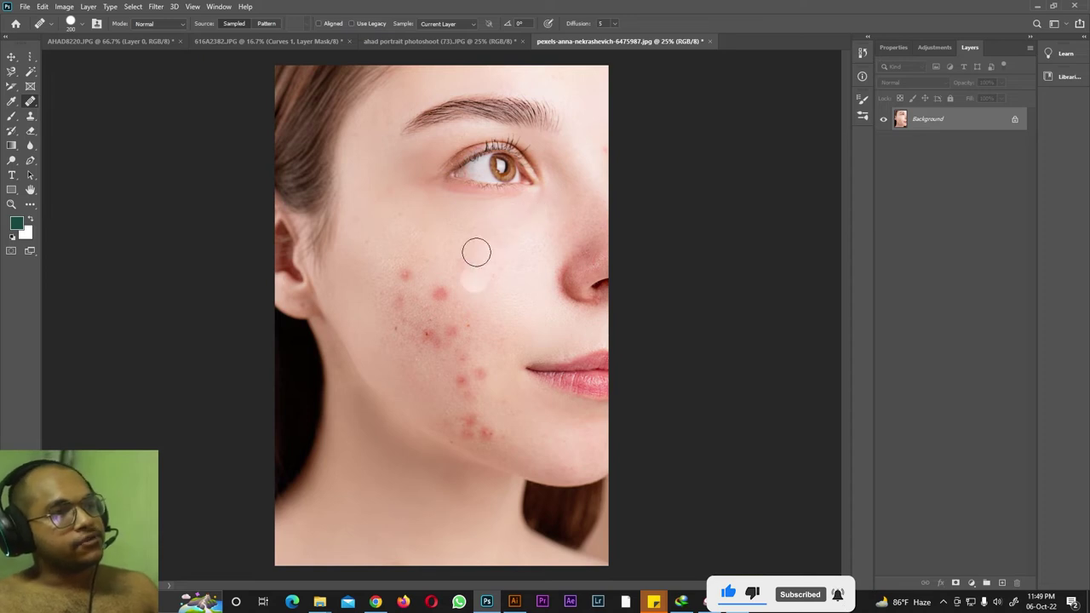
Try painting a copy of the eye onto the cheek with the Healing Brush sampled at the eye's outer corner, and undo it.
{"action": "right_click", "coordinate": [30, 102]}
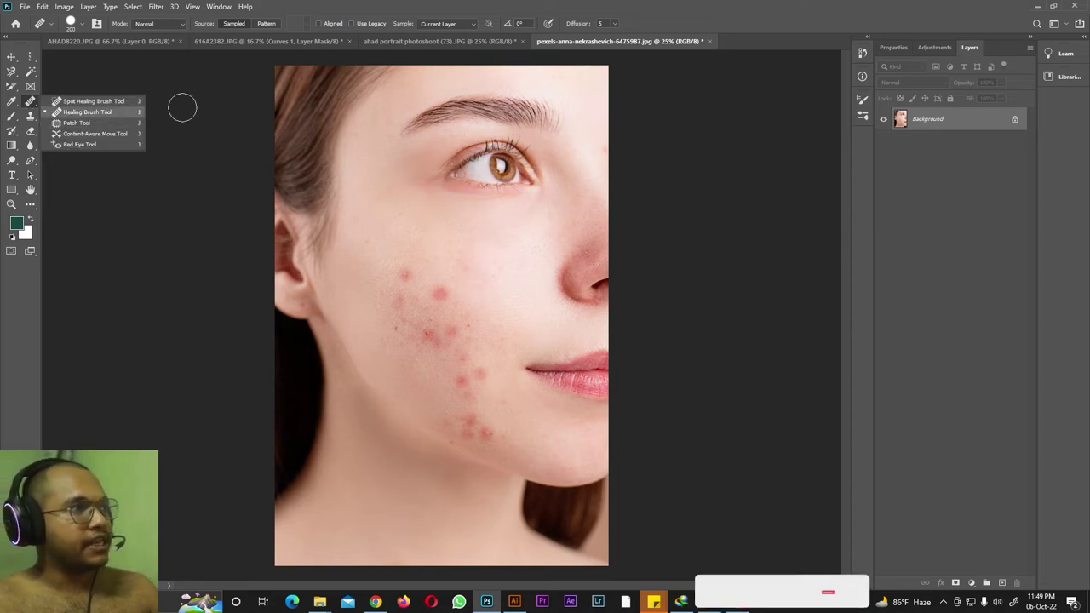
{"action": "left_click", "coordinate": [447, 176]}
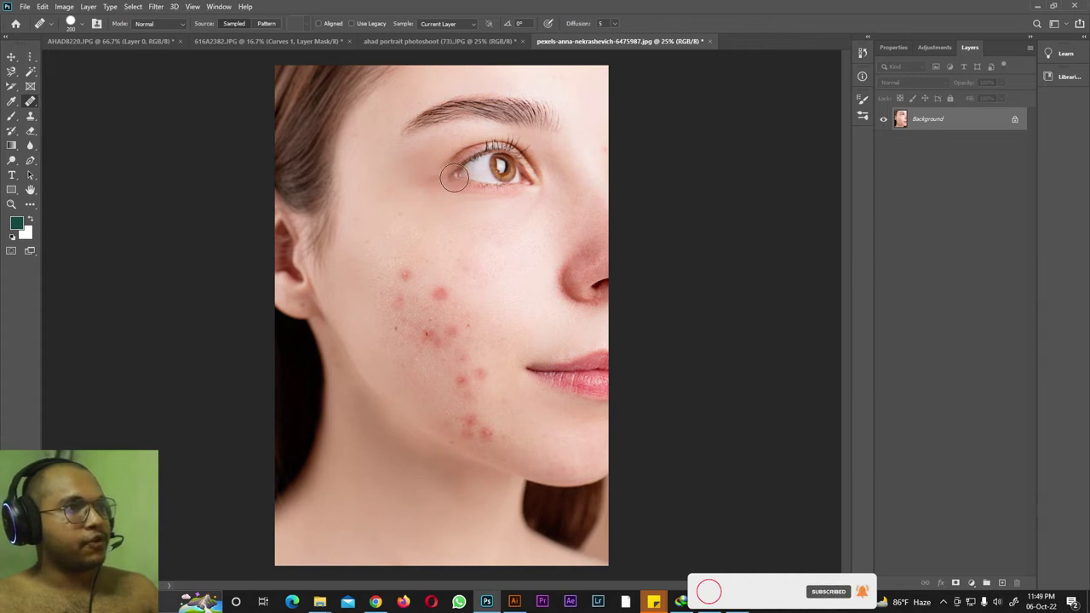
{"action": "mouse_move", "coordinate": [475, 262]}
{"action": "left_mouse_down"}
{"action": "mouse_move", "coordinate": [529, 246]}
{"action": "mouse_move", "coordinate": [517, 256]}
{"action": "mouse_move", "coordinate": [481, 244]}
{"action": "mouse_move", "coordinate": [526, 259]}
{"action": "mouse_move", "coordinate": [477, 254]}
{"action": "mouse_move", "coordinate": [548, 257]}
{"action": "mouse_move", "coordinate": [486, 244]}
{"action": "mouse_move", "coordinate": [505, 265]}
{"action": "mouse_move", "coordinate": [504, 230]}
{"action": "mouse_move", "coordinate": [473, 247]}
{"action": "mouse_move", "coordinate": [502, 263]}
{"action": "mouse_move", "coordinate": [535, 251]}
{"action": "mouse_move", "coordinate": [460, 252]}
{"action": "left_mouse_up"}
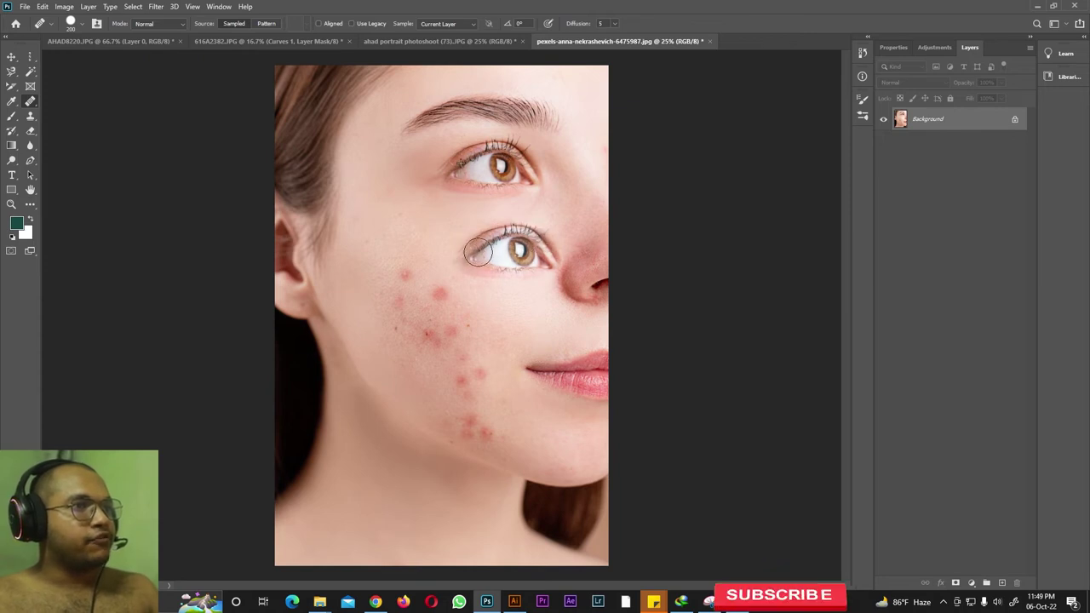
{"action": "mouse_move", "coordinate": [524, 247]}
{"action": "left_mouse_down"}
{"action": "mouse_move", "coordinate": [497, 229]}
{"action": "mouse_move", "coordinate": [535, 266]}
{"action": "left_mouse_up"}
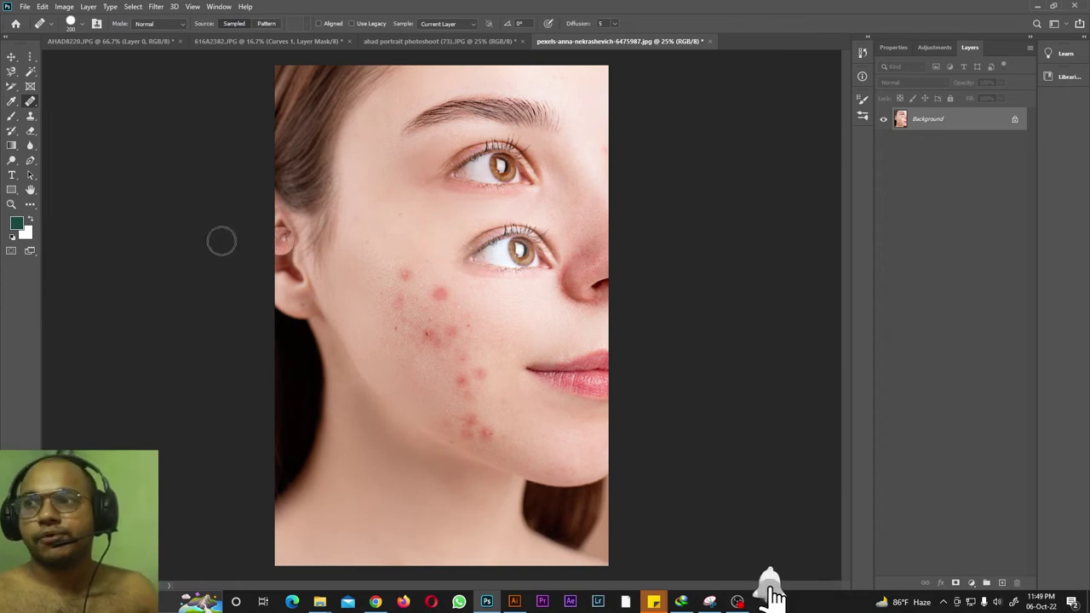
{"action": "right_click", "coordinate": [30, 100]}
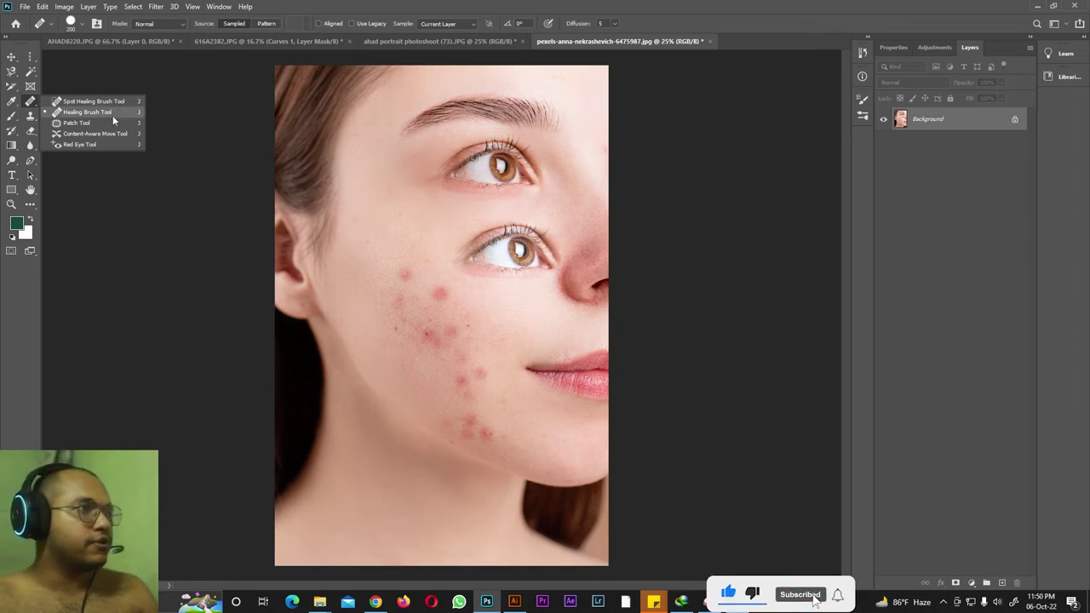
{"action": "key", "text": "ctrl+z"}
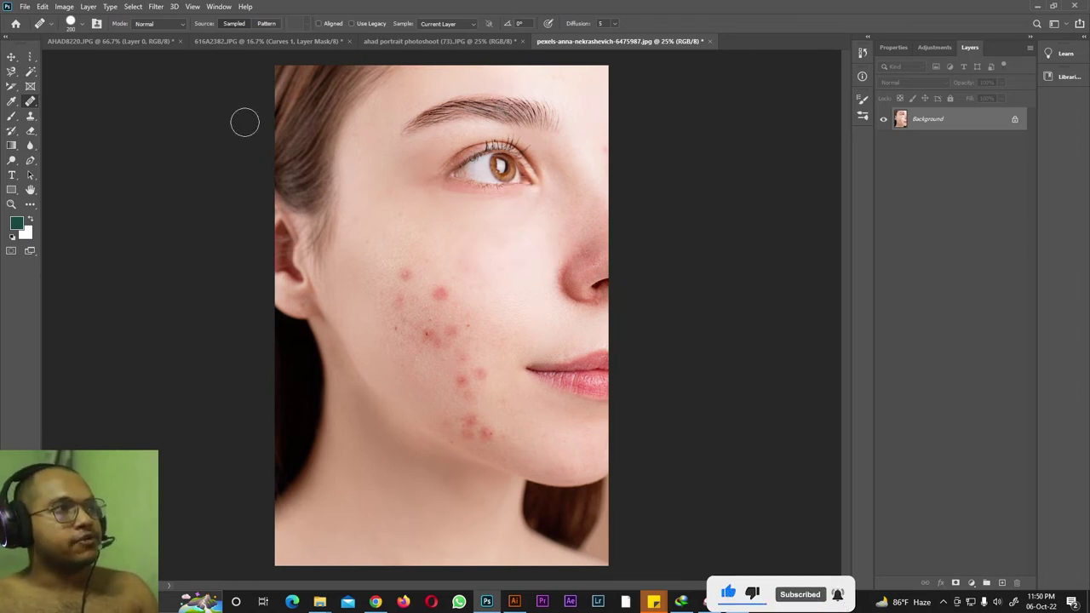
Replace the large red blemish on the upper cheek with nearby clean skin using the Patch tool, and clear the selection.
{"action": "right_click", "coordinate": [30, 100]}
{"action": "key", "text": "Escape"}
{"action": "key", "text": "shift+j"}
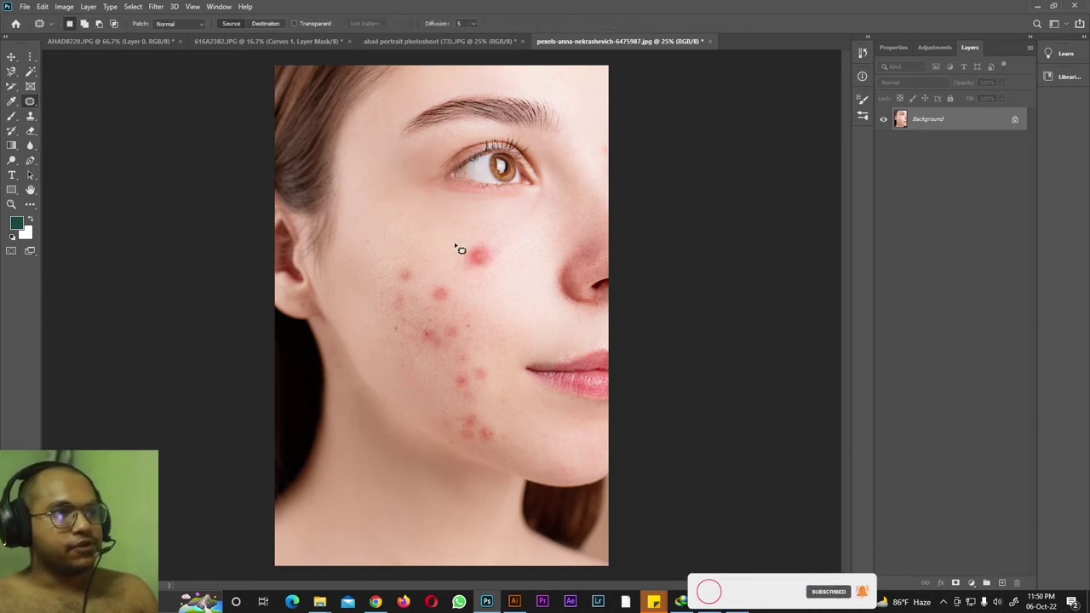
{"action": "mouse_move", "coordinate": [460, 259]}
{"action": "left_mouse_down"}
{"action": "mouse_move", "coordinate": [487, 245]}
{"action": "mouse_move", "coordinate": [496, 271]}
{"action": "mouse_move", "coordinate": [464, 259]}
{"action": "left_mouse_up"}
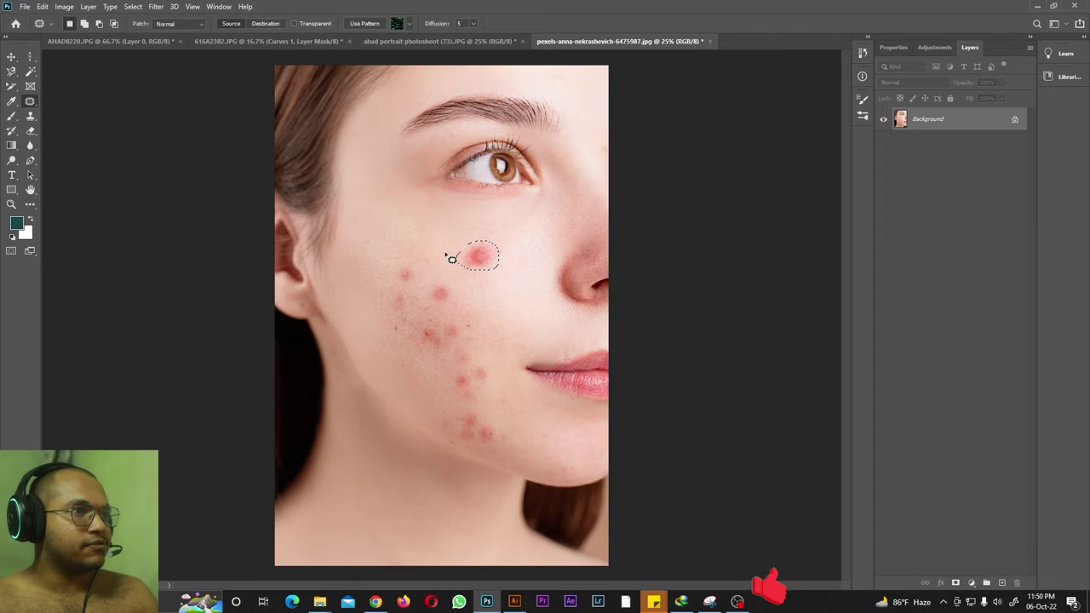
{"action": "left_click_drag", "start_coordinate": [480, 253], "coordinate": [425, 228]}
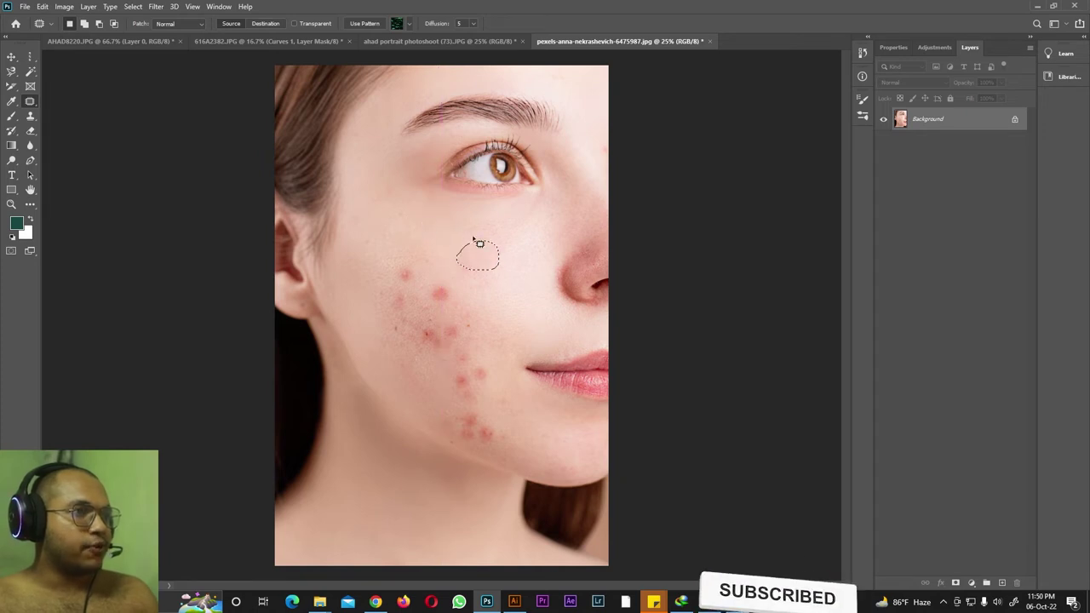
{"action": "key", "text": "ctrl+d"}
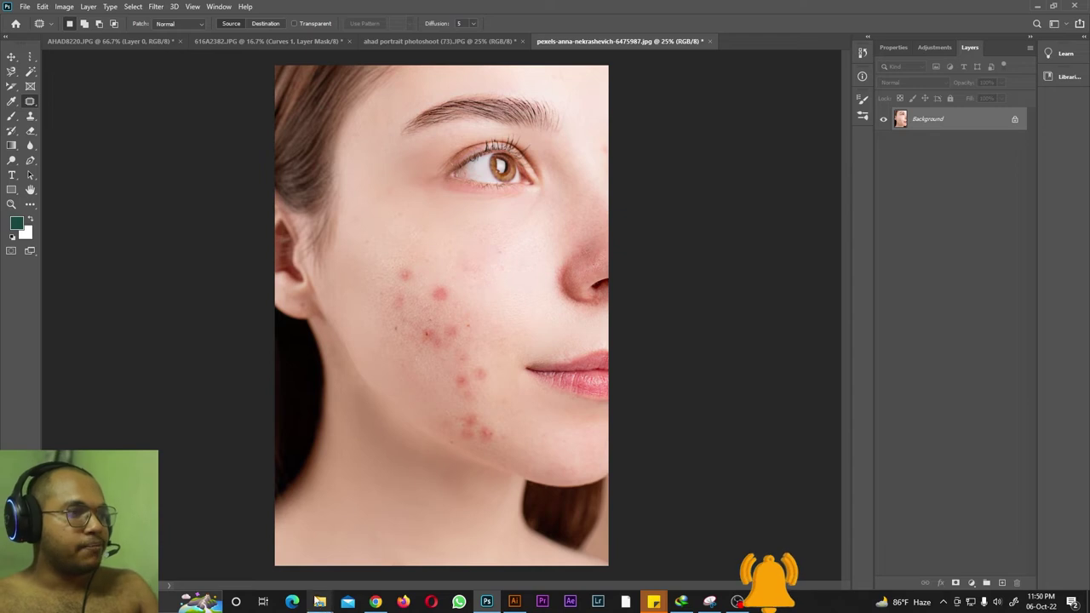
Open the purple sunset seascape from the photoshop tutorial files folder and patch its watermark text with clean sky.
{"action": "mouse_move", "coordinate": [317, 603]}
{"action": "left_click", "coordinate": [217, 549]}
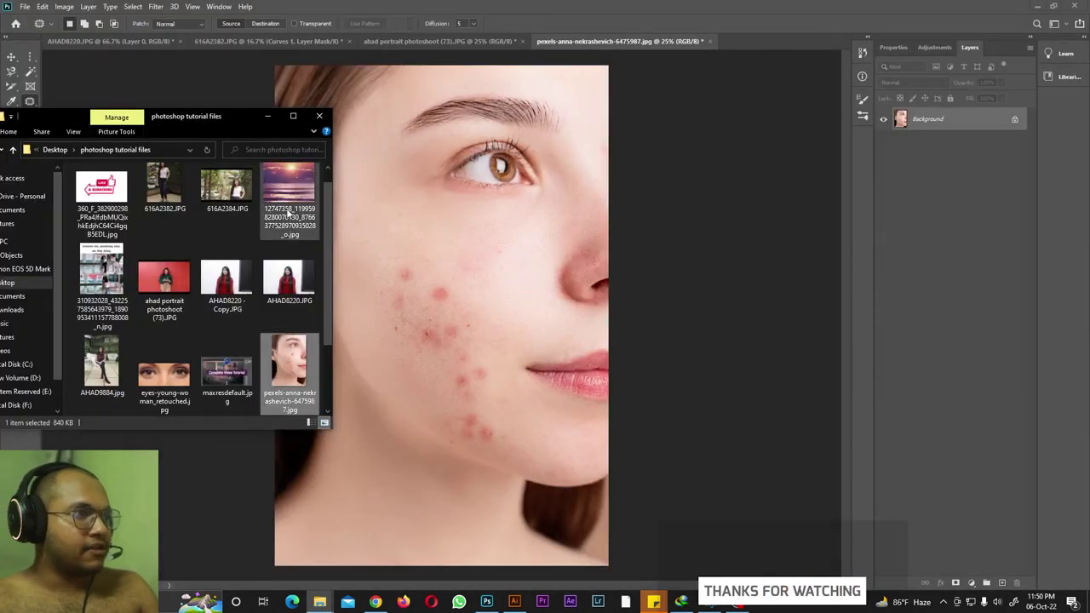
{"action": "left_click_drag", "start_coordinate": [289, 206], "coordinate": [756, 40]}
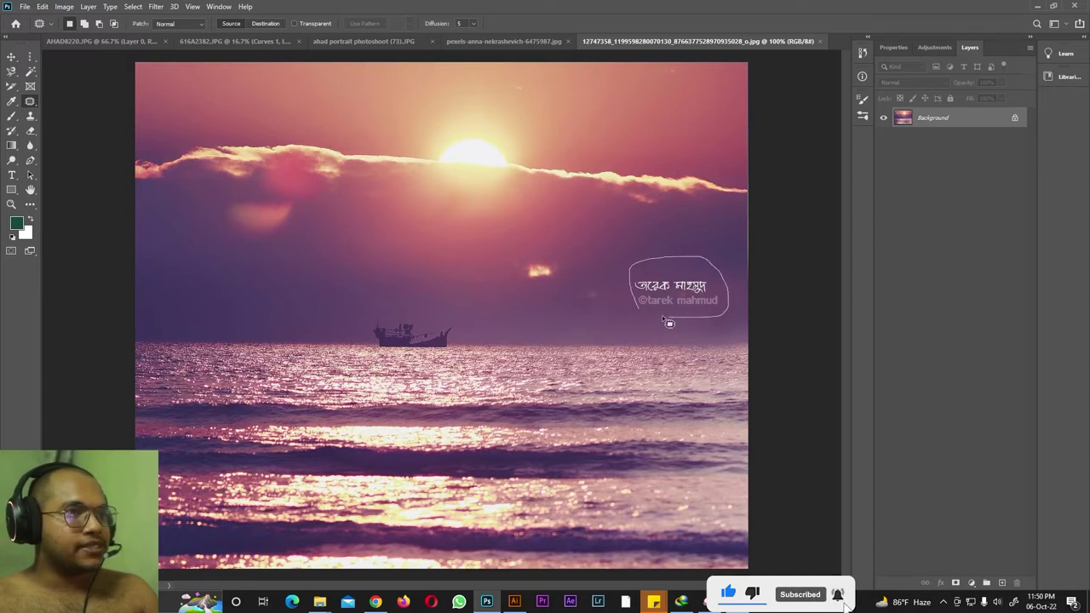
{"action": "left_click_drag", "start_coordinate": [671, 286], "coordinate": [541, 303]}
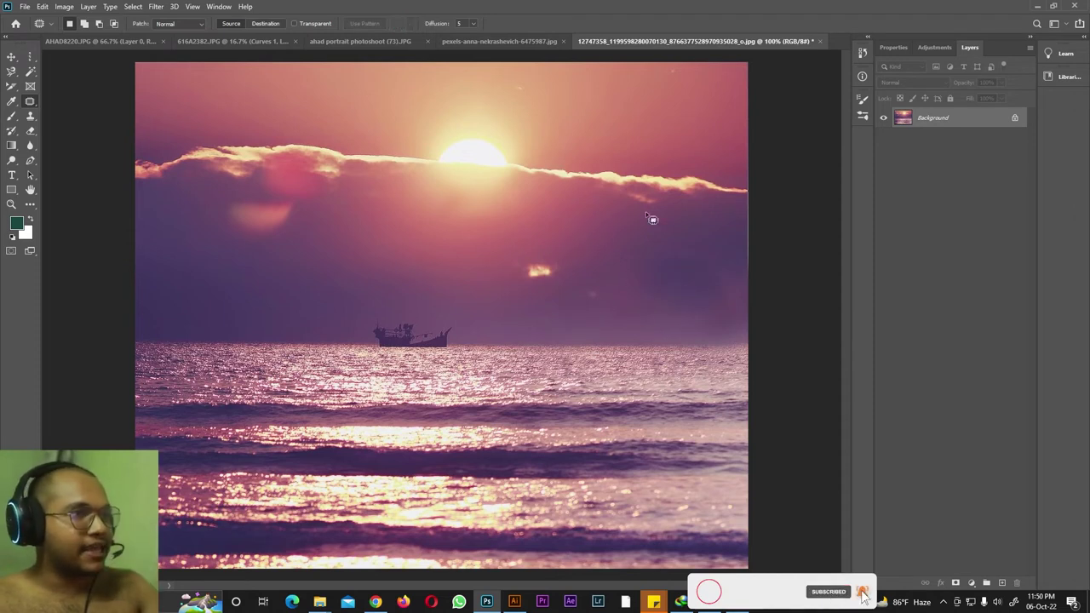
Open the red "sunrise-over-ocean" image from the photoshop tutorial files folder as a separate document.
{"action": "mouse_move", "coordinate": [319, 601]}
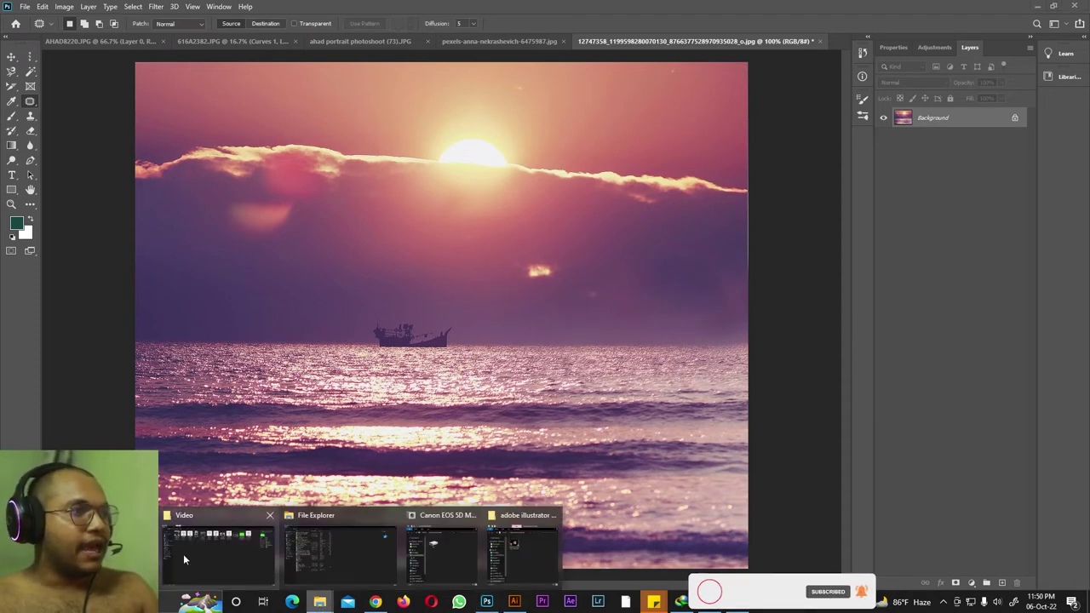
{"action": "left_click", "coordinate": [222, 545]}
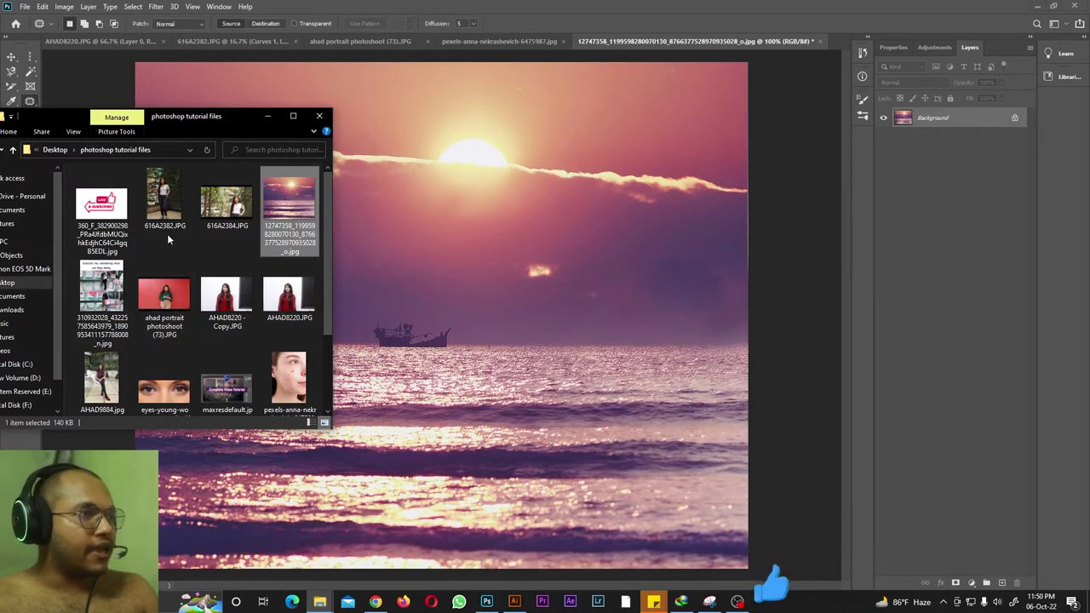
{"action": "scroll", "coordinate": [167, 234], "scroll_direction": "down", "scroll_amount": 1}
{"action": "left_click_drag", "start_coordinate": [103, 366], "coordinate": [836, 43]}
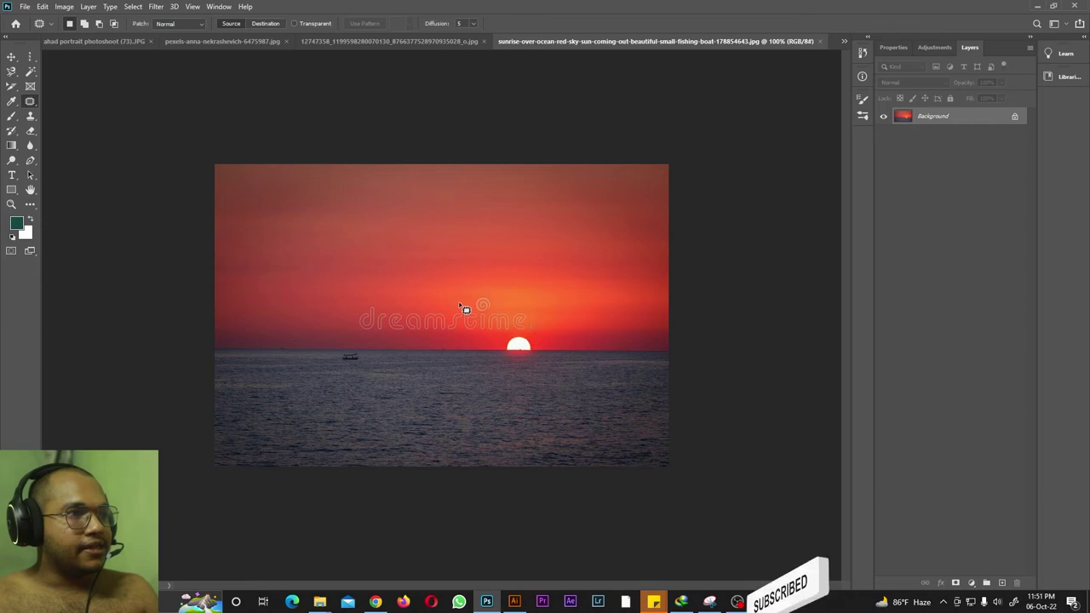
{"action": "key", "text": "ctrl+plus"}
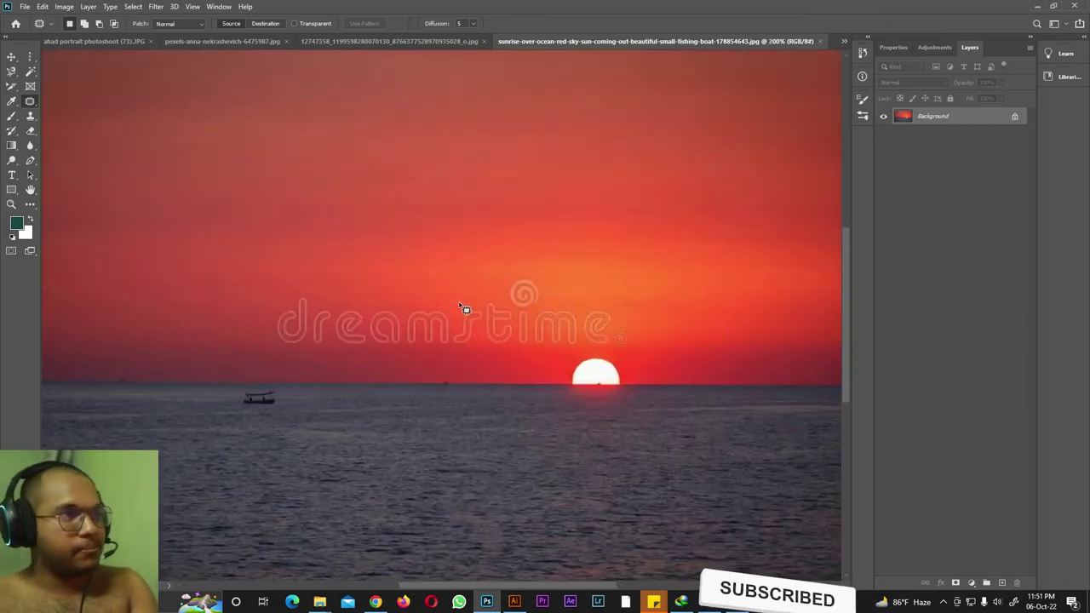
Remove the "dreamstime" watermark by outlining it with the Patch tool and replacing it with the sky above, clearing the selection.
{"action": "right_click", "coordinate": [32, 101]}
{"action": "left_click", "coordinate": [79, 117]}
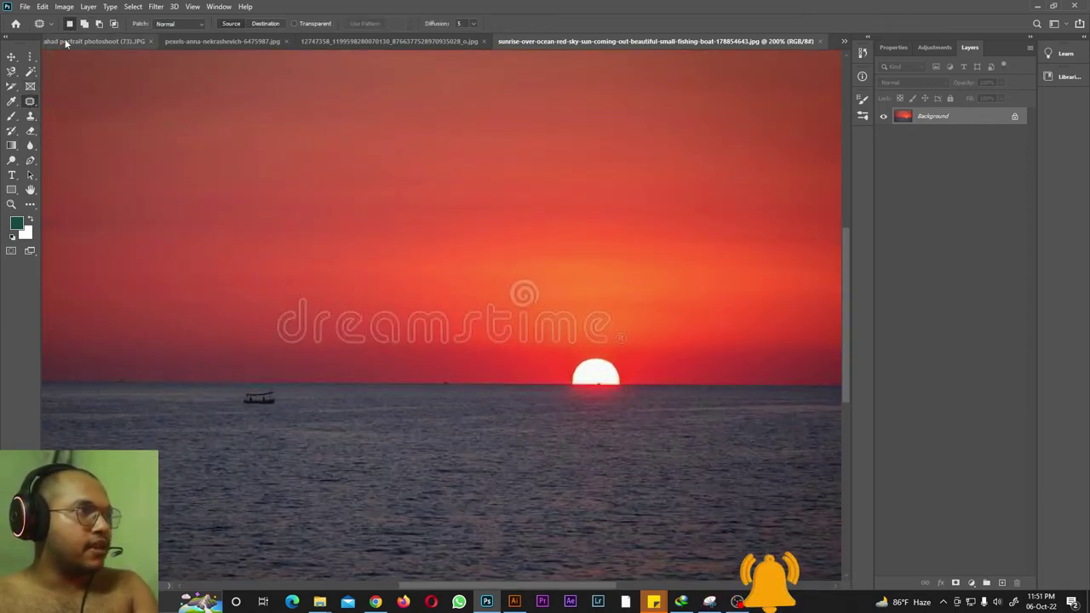
{"action": "right_click", "coordinate": [29, 102]}
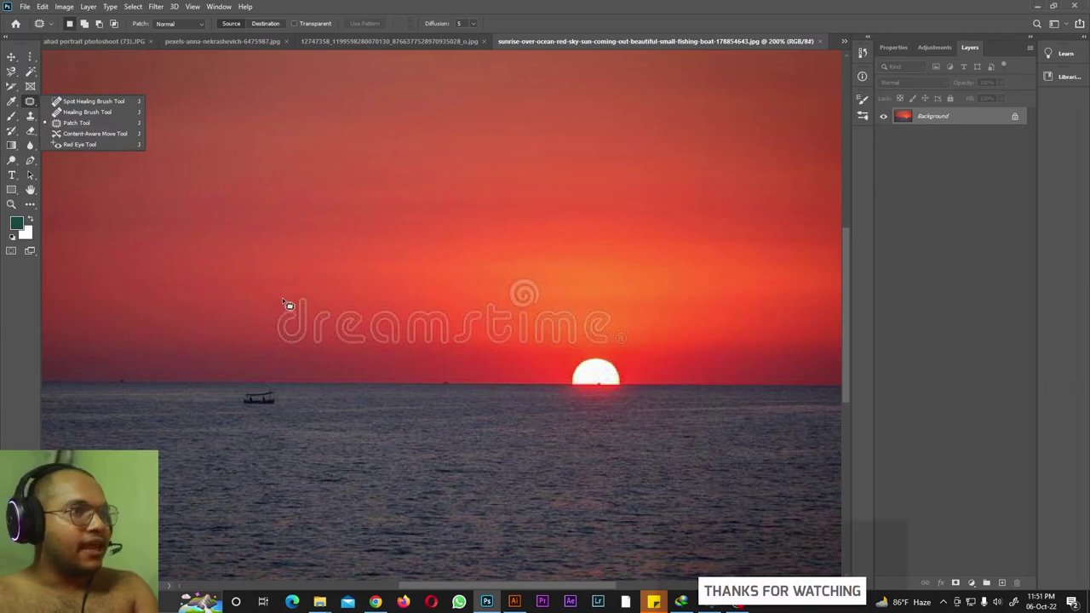
{"action": "left_click_drag", "start_coordinate": [282, 295], "coordinate": [334, 291]}
{"action": "mouse_move", "coordinate": [571, 274]}
{"action": "left_mouse_down"}
{"action": "mouse_move", "coordinate": [645, 339]}
{"action": "mouse_move", "coordinate": [525, 370]}
{"action": "left_mouse_up"}
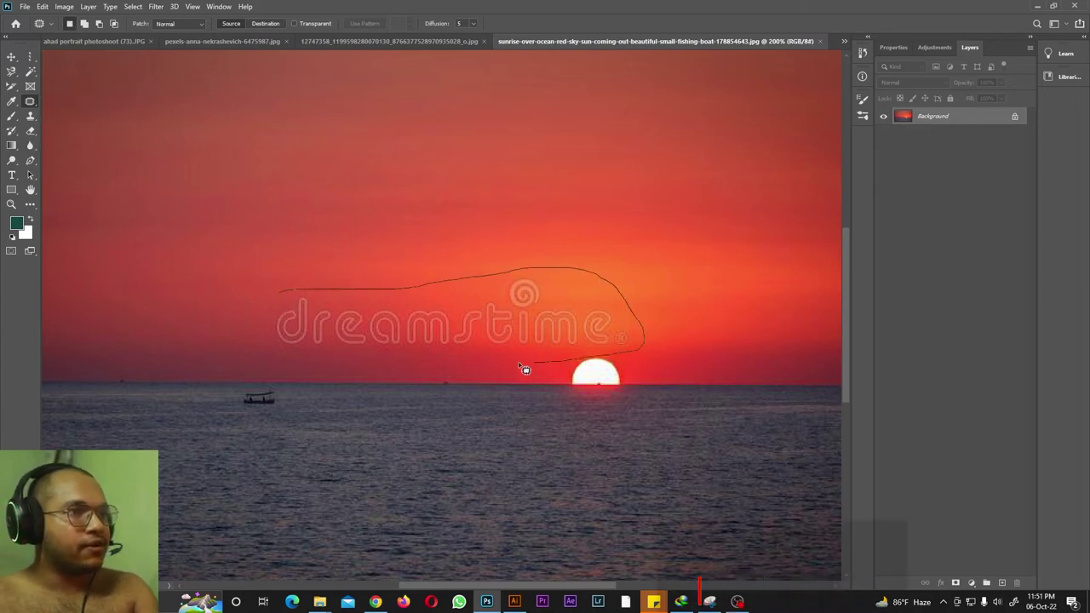
{"action": "left_click_drag", "start_coordinate": [291, 353], "coordinate": [270, 295]}
{"action": "mouse_move", "coordinate": [409, 321]}
{"action": "left_mouse_down"}
{"action": "mouse_move", "coordinate": [430, 240]}
{"action": "mouse_move", "coordinate": [414, 209]}
{"action": "left_mouse_up"}
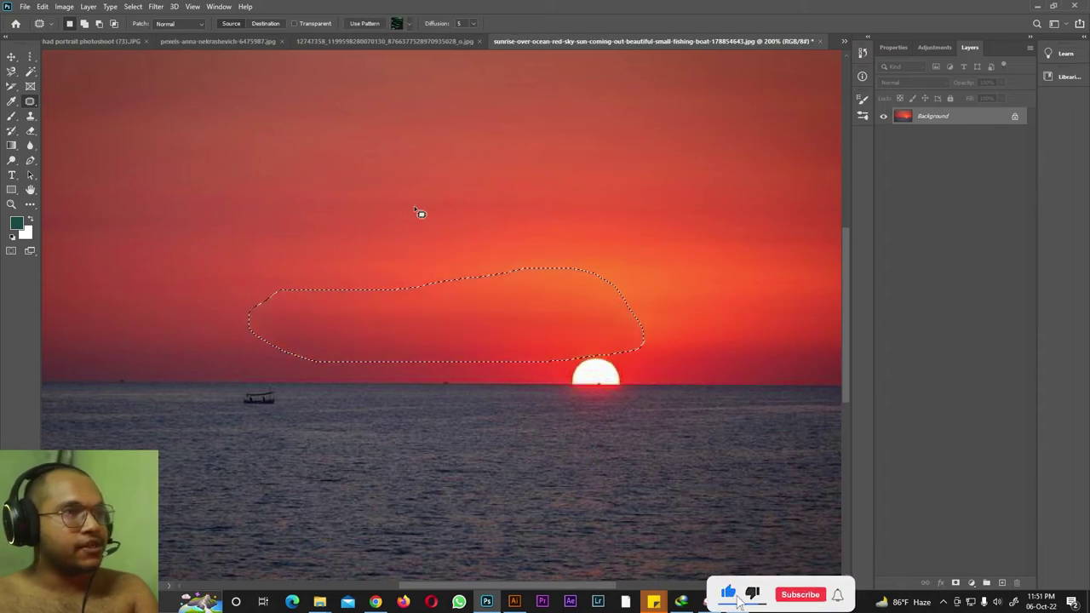
{"action": "key", "text": "ctrl+d"}
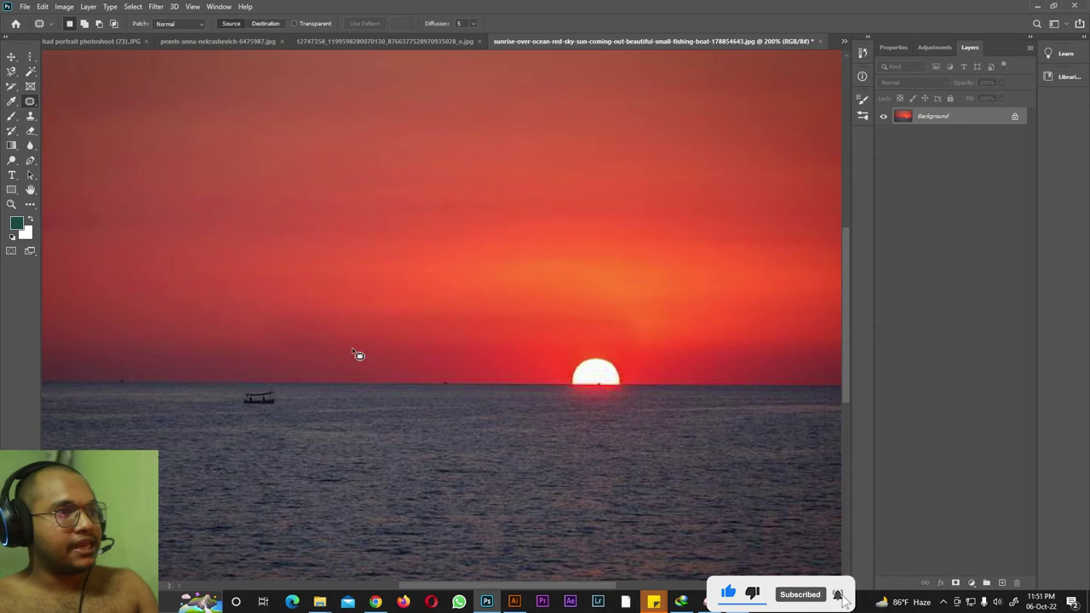
{"action": "key", "text": "ctrl+minus"}
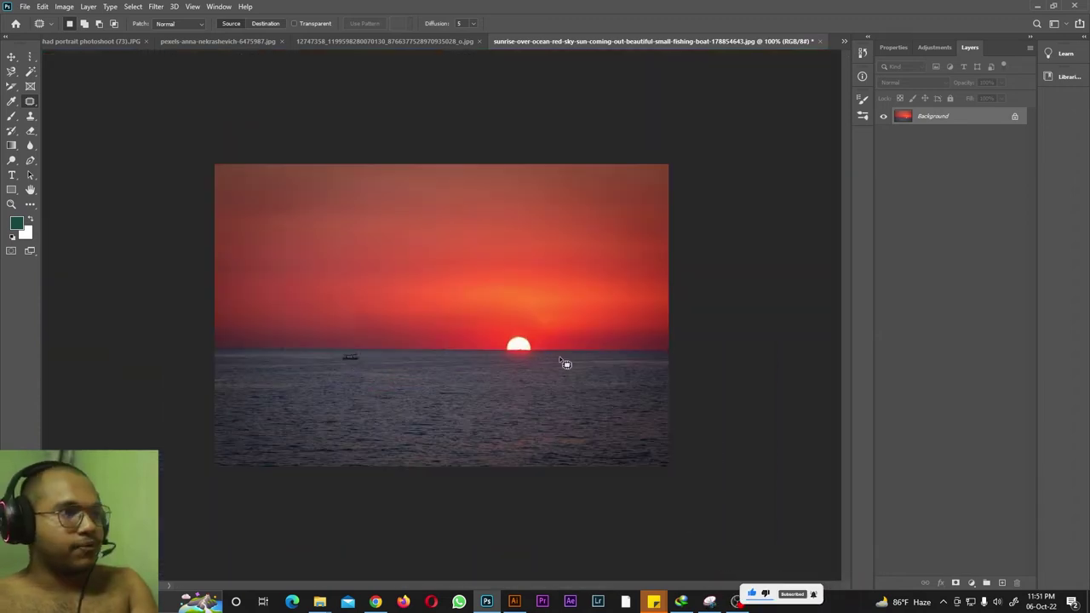
Keep the Patch tool active and bring up the photoshop tutorial files folder for another sample image.
{"action": "right_click", "coordinate": [29, 101]}
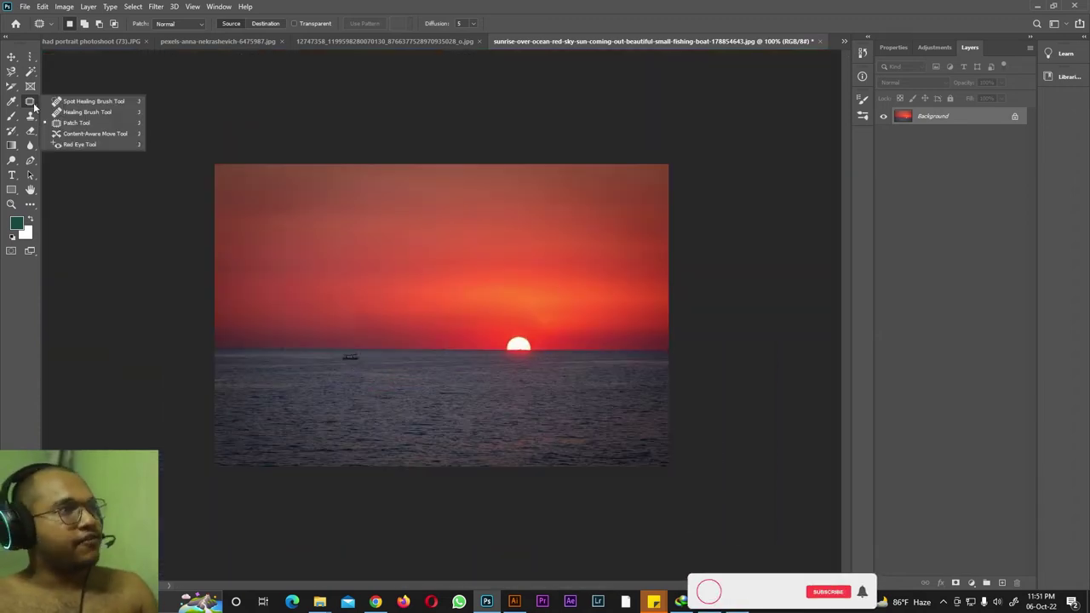
{"action": "left_click", "coordinate": [85, 125]}
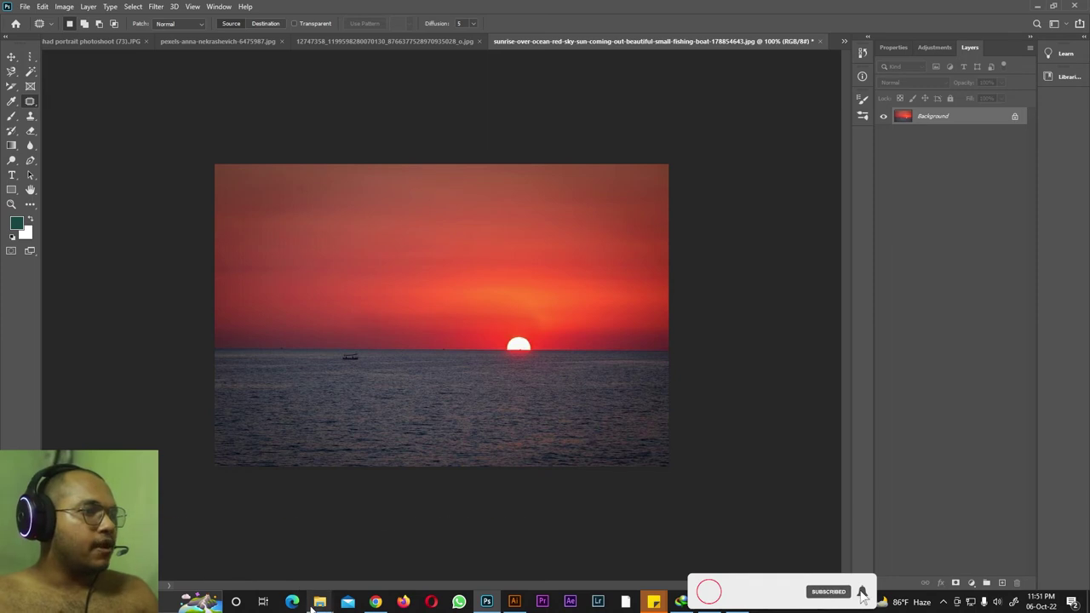
{"action": "mouse_move", "coordinate": [317, 602]}
{"action": "left_click", "coordinate": [340, 545]}
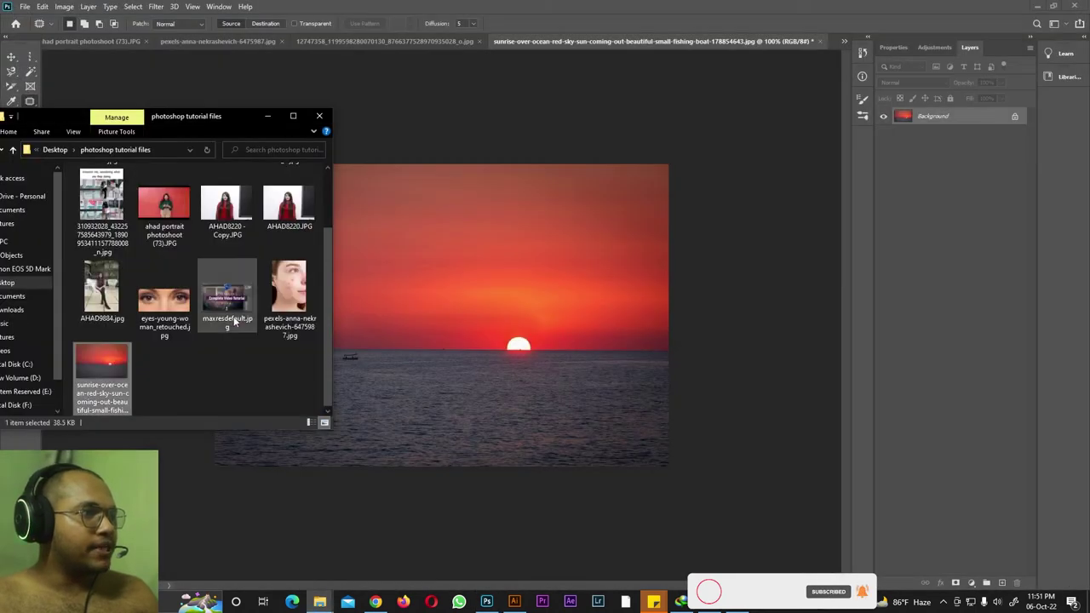
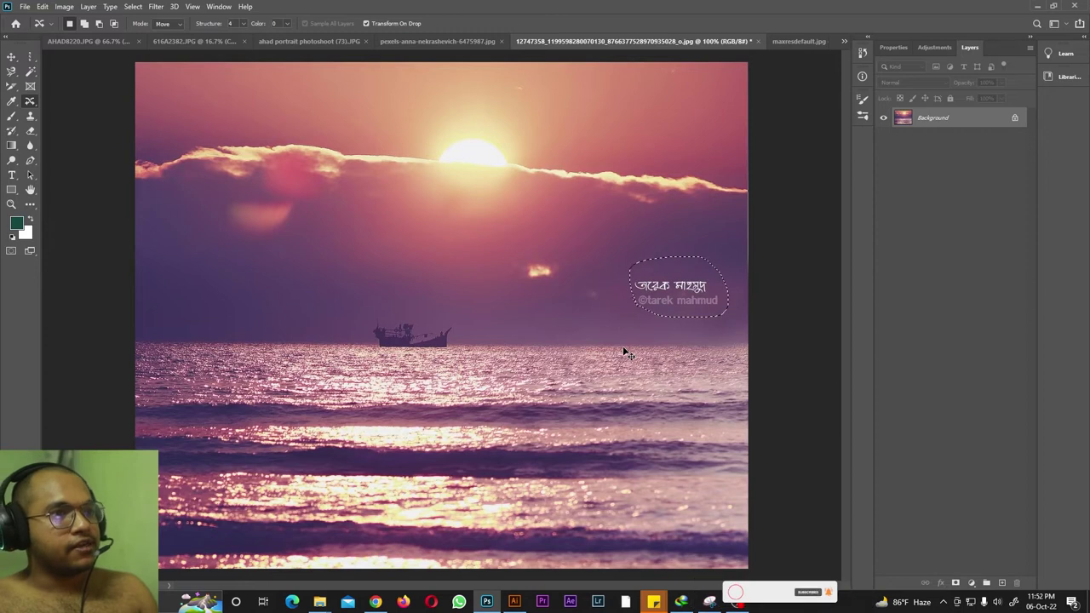
Relocate the seascape's watermark text to the opposite side of the sky with the Content-Aware Move tool, and clear the selection.
{"action": "right_click", "coordinate": [30, 101]}
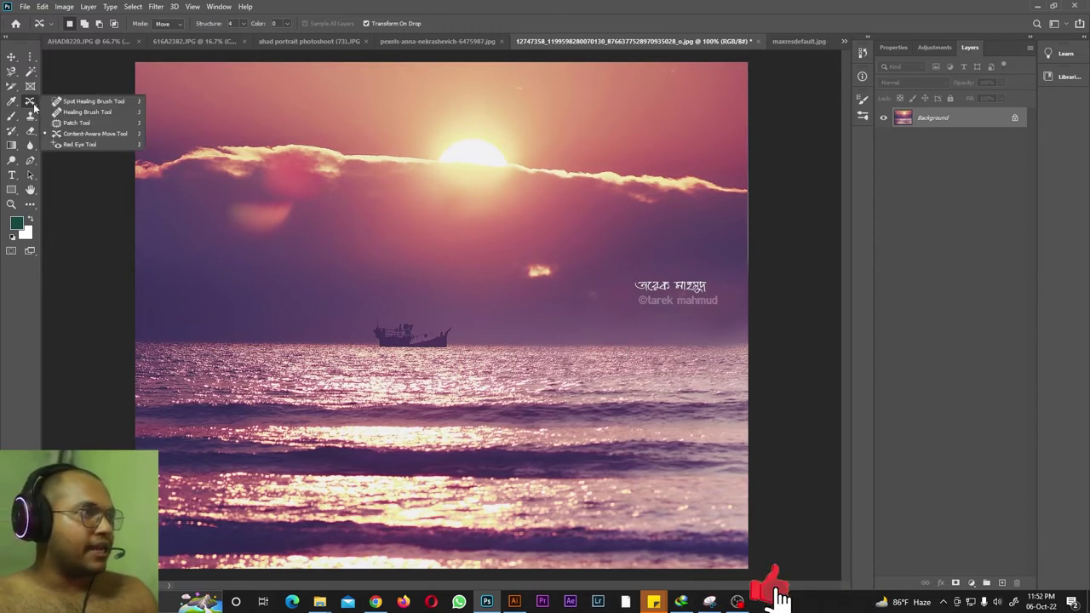
{"action": "left_click", "coordinate": [74, 134]}
{"action": "mouse_move", "coordinate": [637, 274]}
{"action": "left_mouse_down"}
{"action": "mouse_move", "coordinate": [657, 281]}
{"action": "mouse_move", "coordinate": [255, 289]}
{"action": "left_mouse_up"}
{"action": "key", "text": "Return"}
{"action": "key", "text": "ctrl+d"}
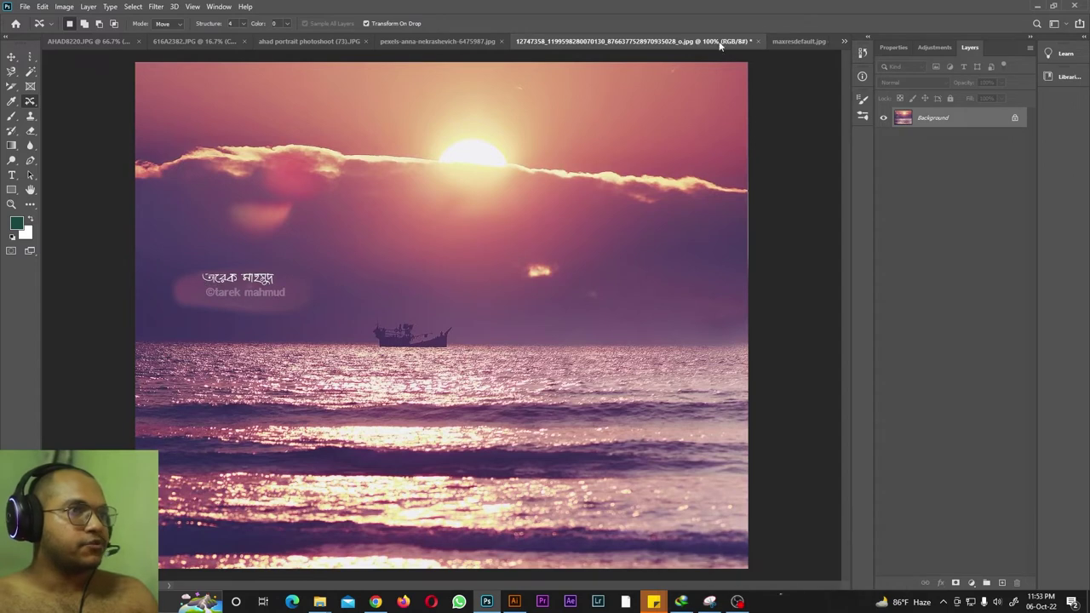
Close the purple sunset seascape and maxresdefault.jpg without saving their changes.
{"action": "right_click", "coordinate": [29, 100]}
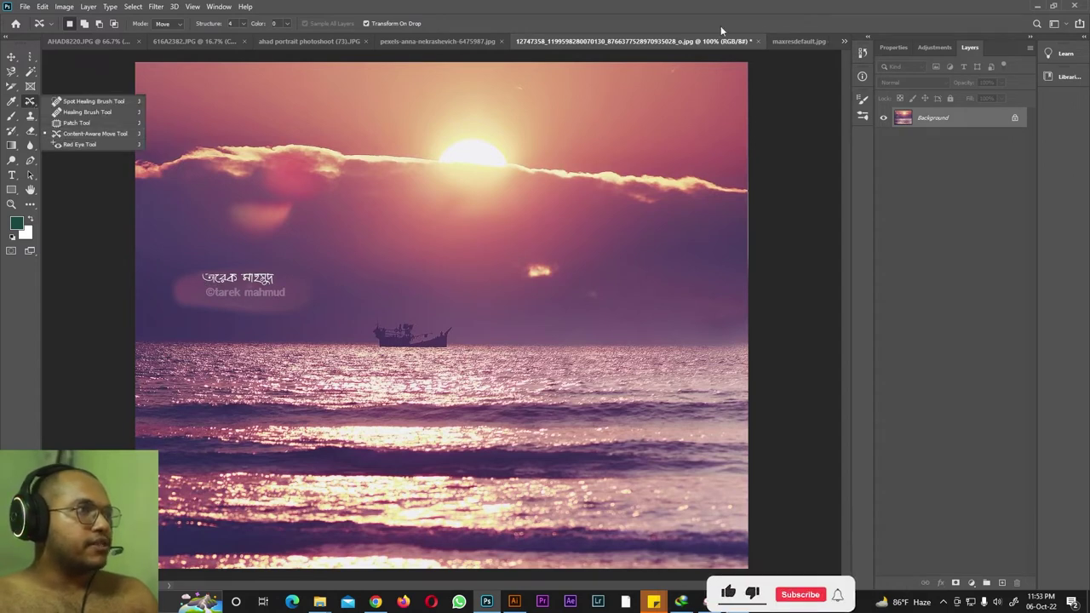
{"action": "left_click", "coordinate": [758, 43]}
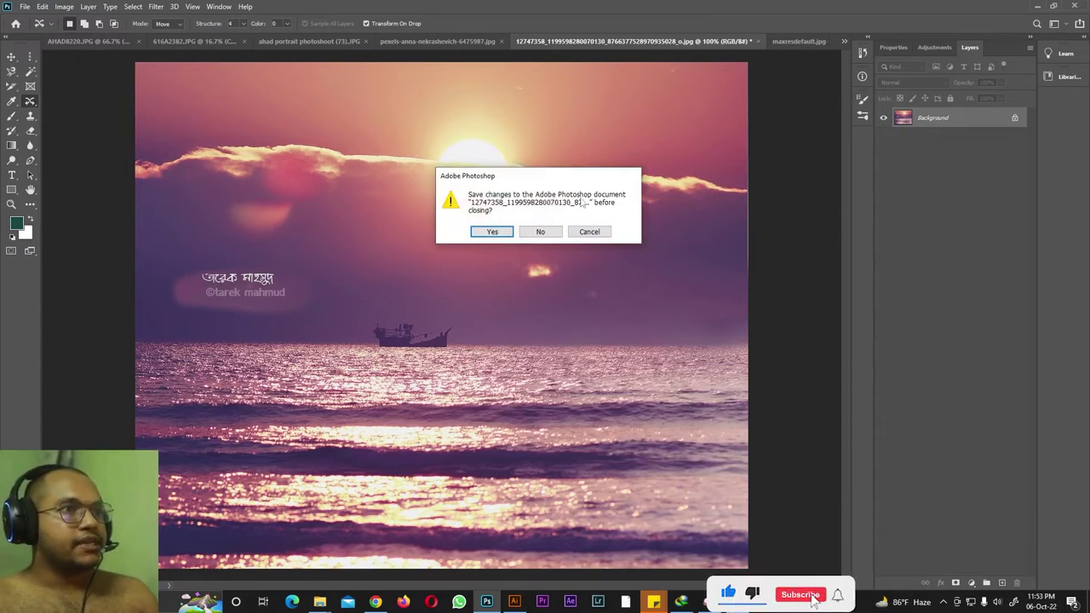
{"action": "left_click", "coordinate": [545, 230]}
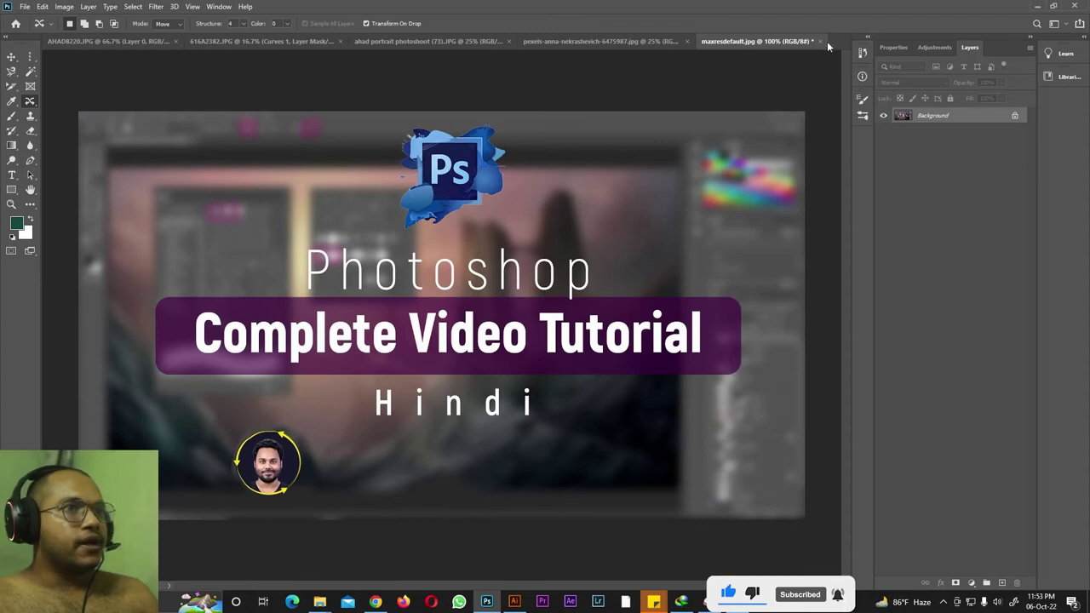
{"action": "left_click", "coordinate": [819, 41]}
{"action": "left_click", "coordinate": [540, 225]}
Select the Red Eye tool and open eyes-young-woman_retouched.jpg from the photoshop tutorial files folder as a separate document.
{"action": "right_click", "coordinate": [30, 101]}
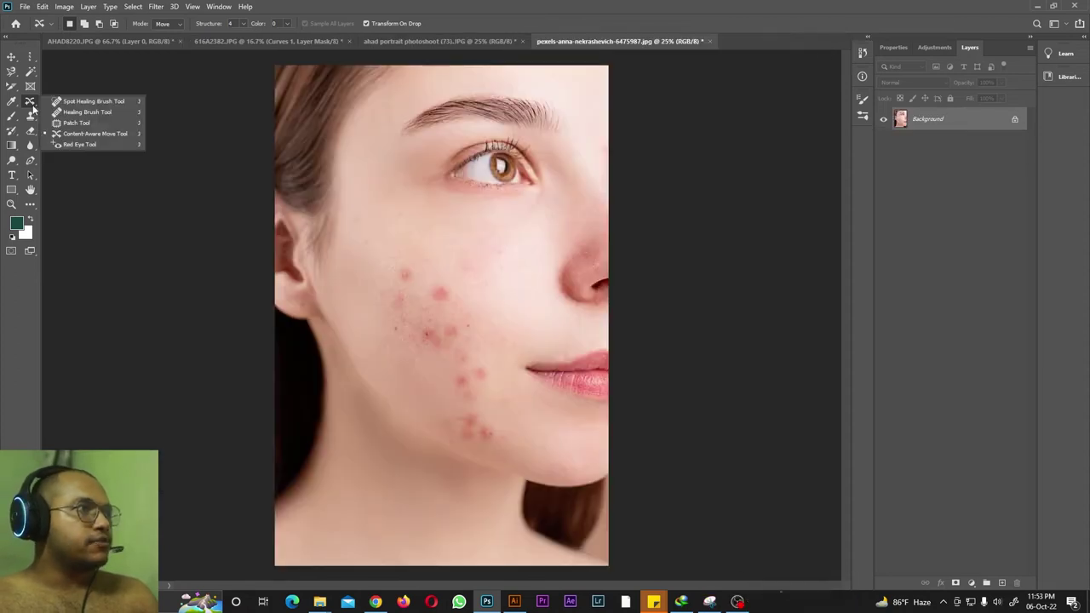
{"action": "left_click", "coordinate": [65, 147]}
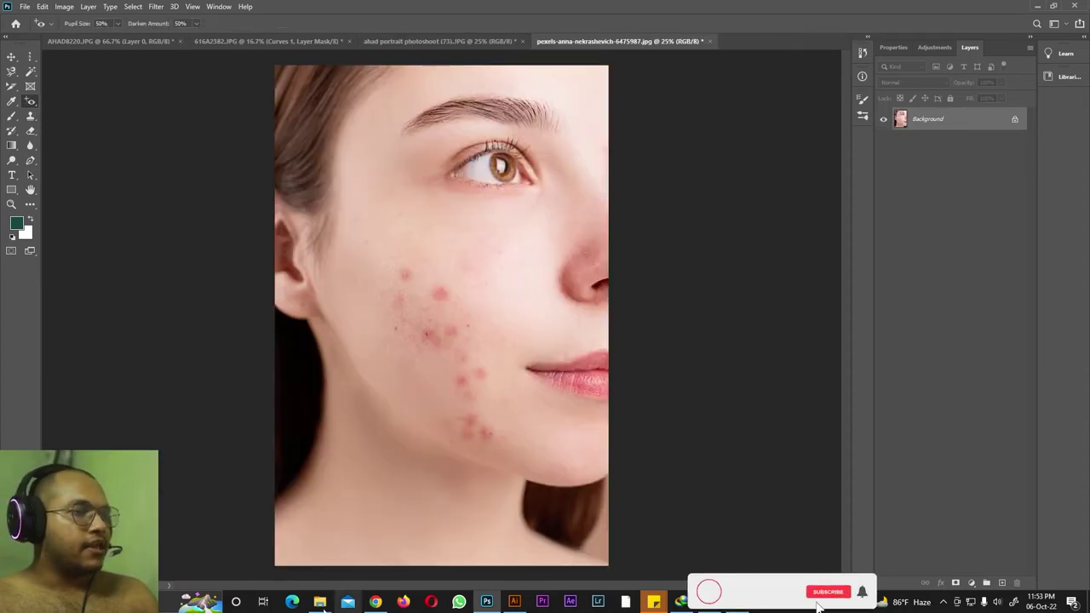
{"action": "left_click", "coordinate": [319, 602]}
{"action": "left_click", "coordinate": [334, 547]}
{"action": "left_click_drag", "start_coordinate": [177, 313], "coordinate": [758, 39]}
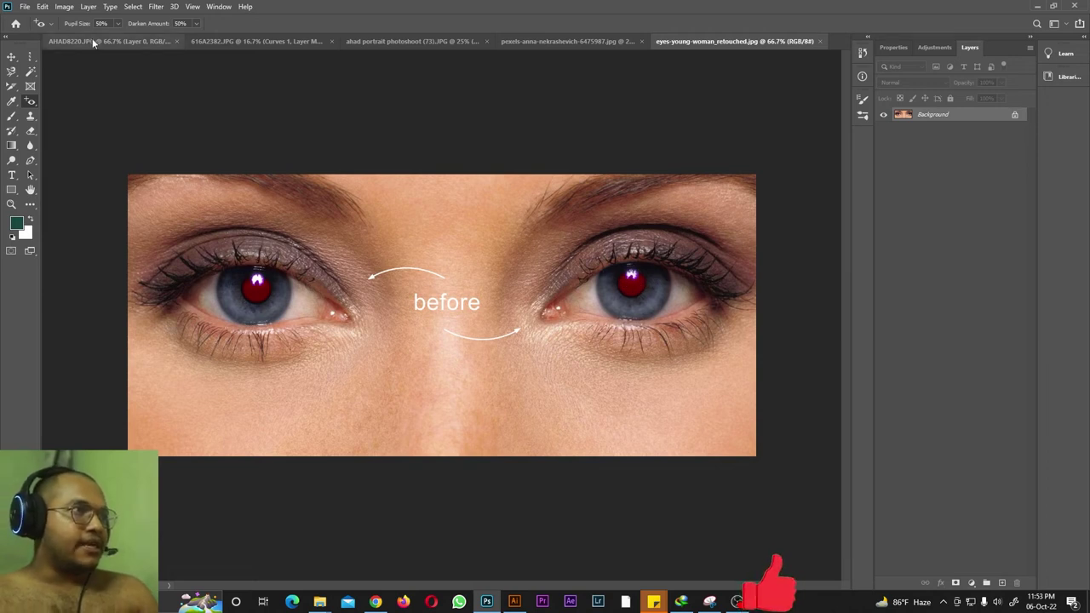
Correct the red pupils in both eyes with the Red Eye tool, and close the image without saving.
{"action": "right_click", "coordinate": [31, 103]}
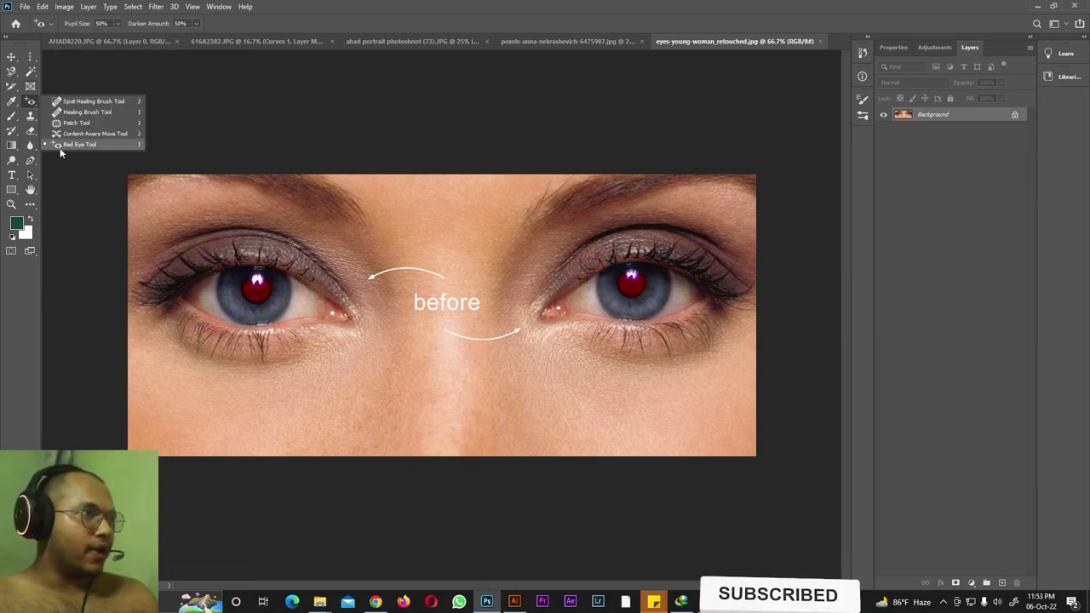
{"action": "left_click", "coordinate": [58, 145]}
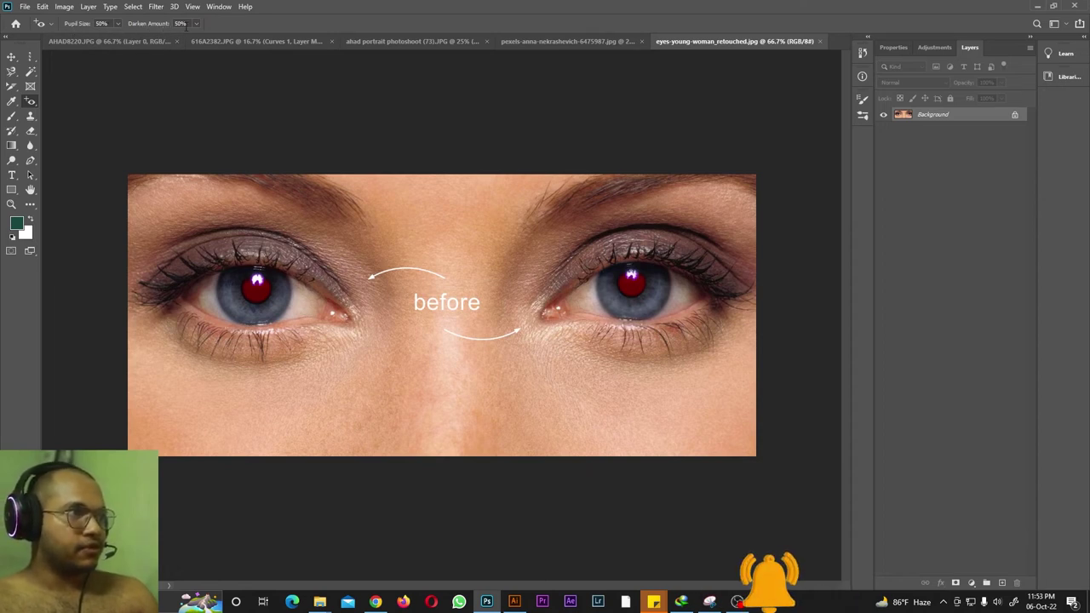
{"action": "left_click_drag", "start_coordinate": [156, 25], "coordinate": [159, 26]}
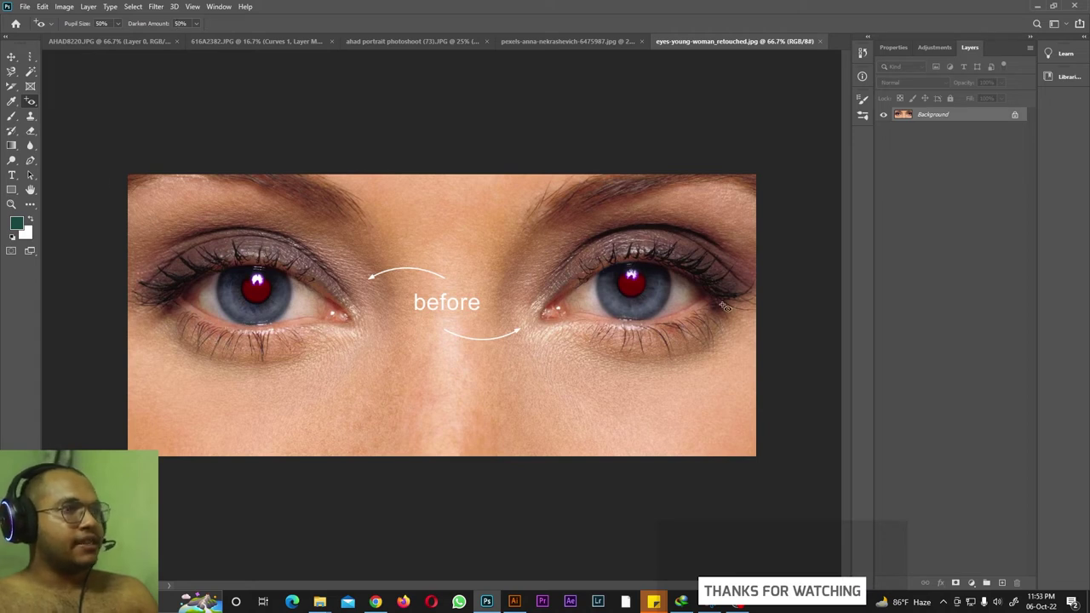
{"action": "left_click", "coordinate": [632, 286]}
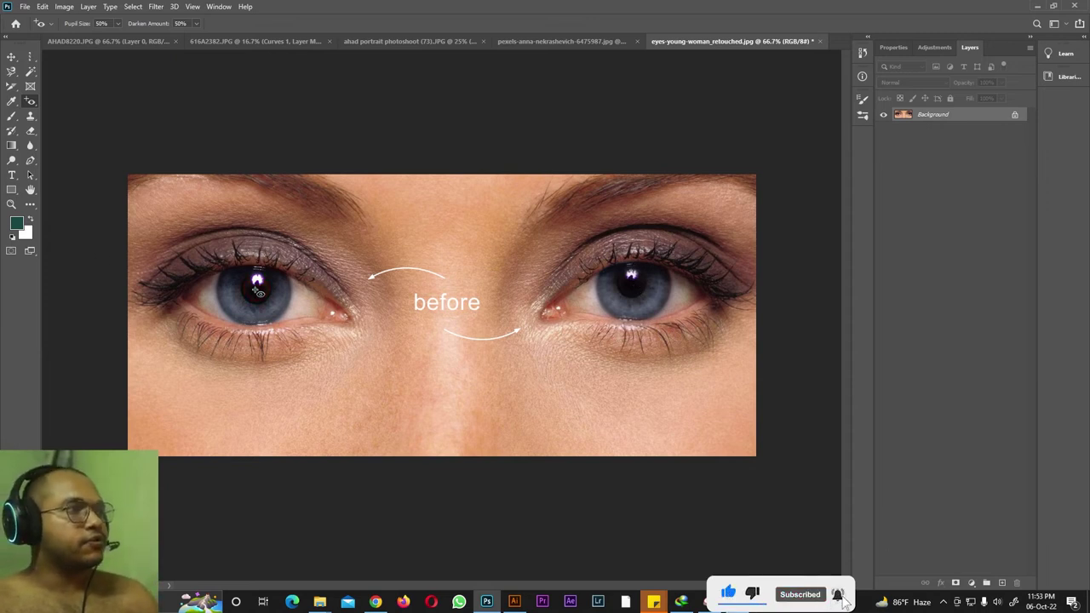
{"action": "left_click", "coordinate": [819, 41]}
{"action": "left_click", "coordinate": [541, 224]}
Activate the Brush tool and look through the open portrait documents for a picture to paint on.
{"action": "right_click", "coordinate": [30, 101]}
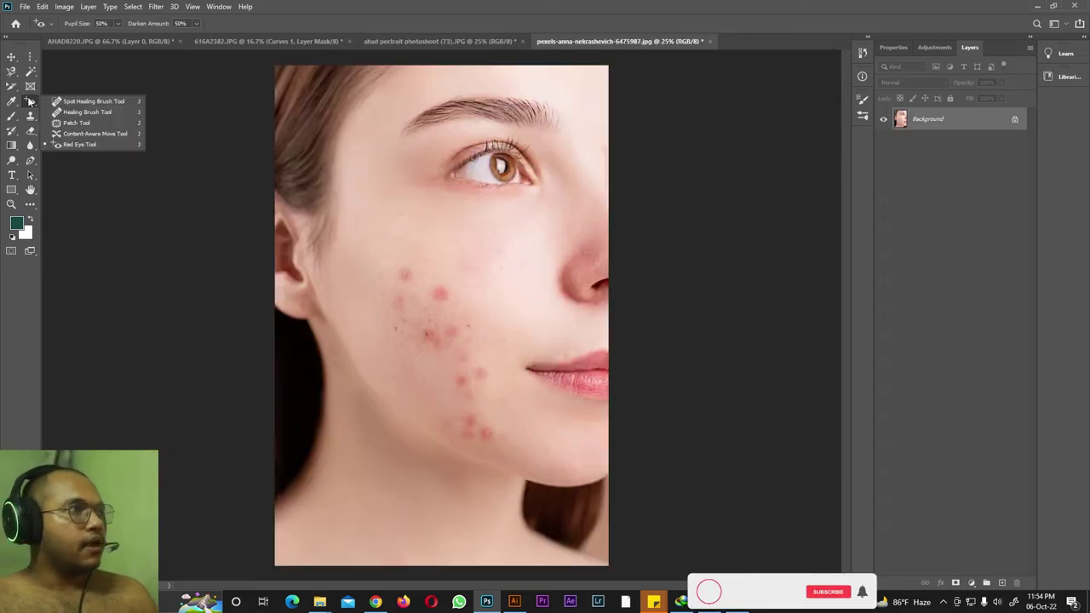
{"action": "left_click", "coordinate": [11, 116]}
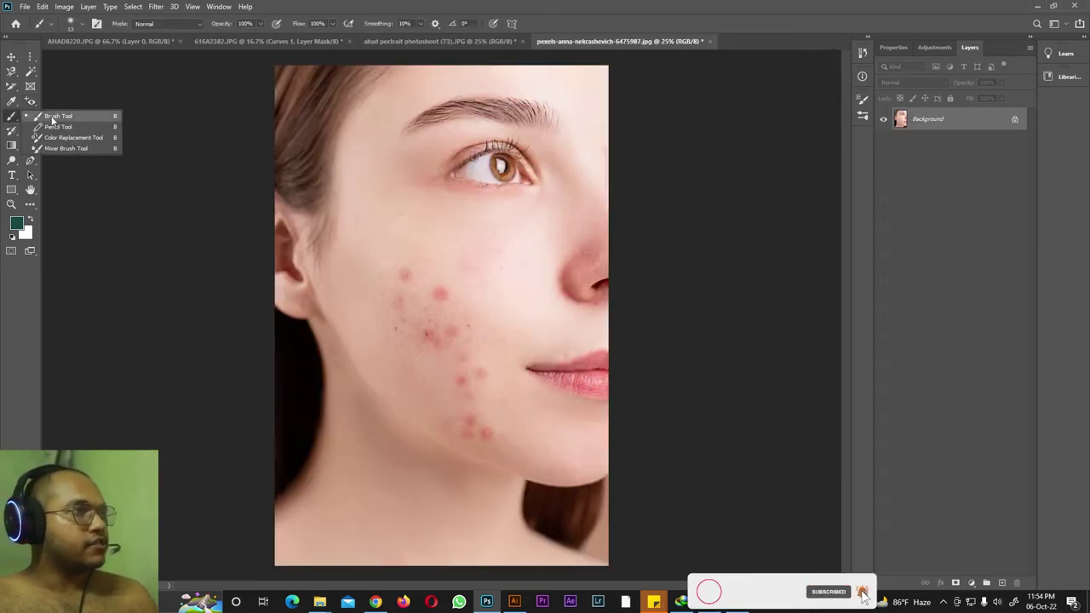
{"action": "left_click", "coordinate": [51, 117]}
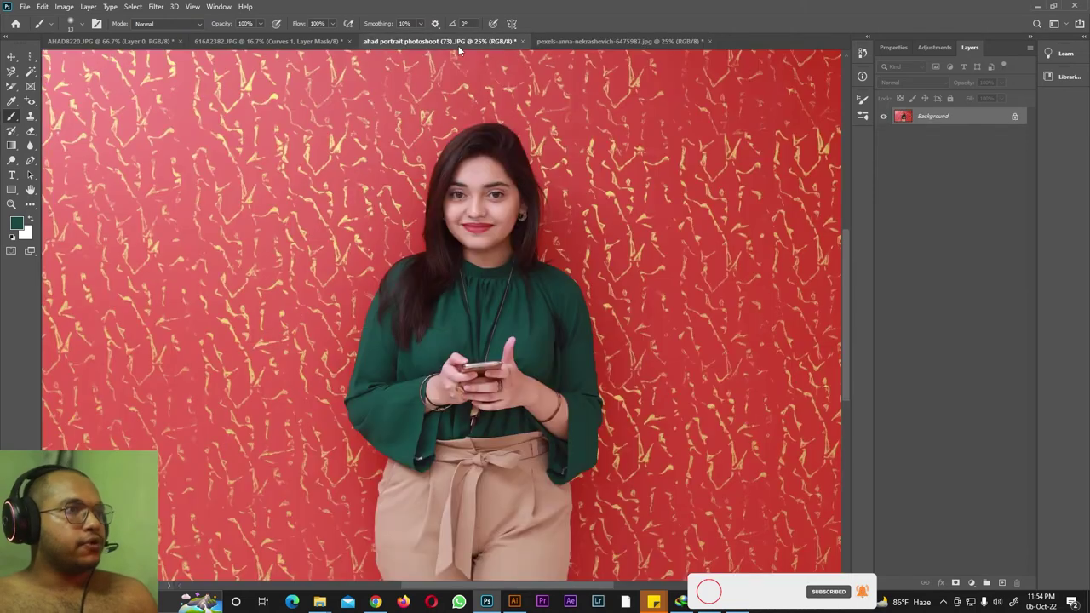
{"action": "left_click", "coordinate": [300, 43]}
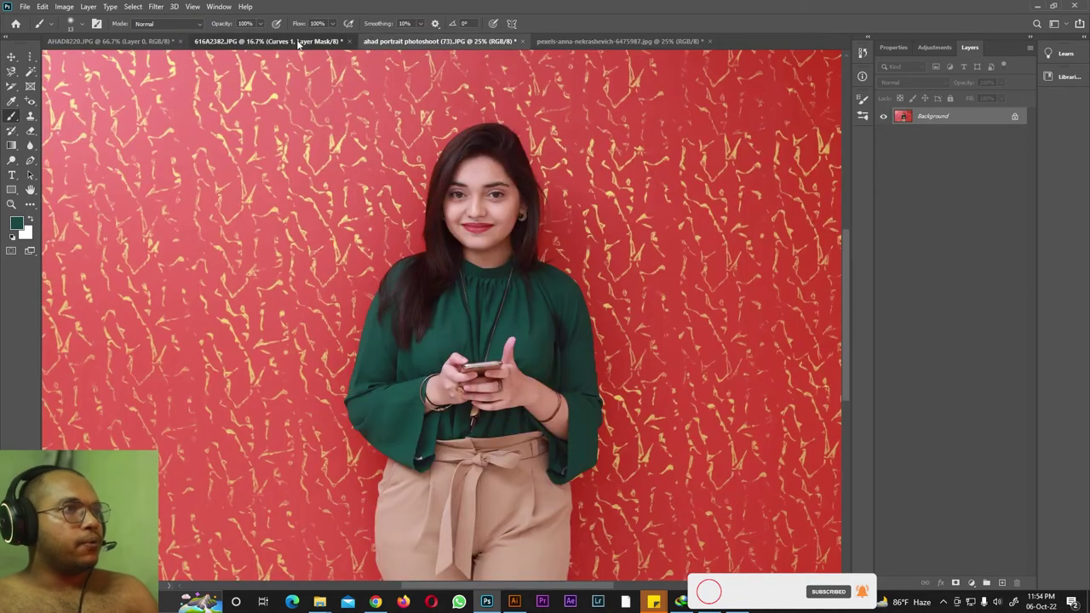
{"action": "left_click", "coordinate": [580, 43]}
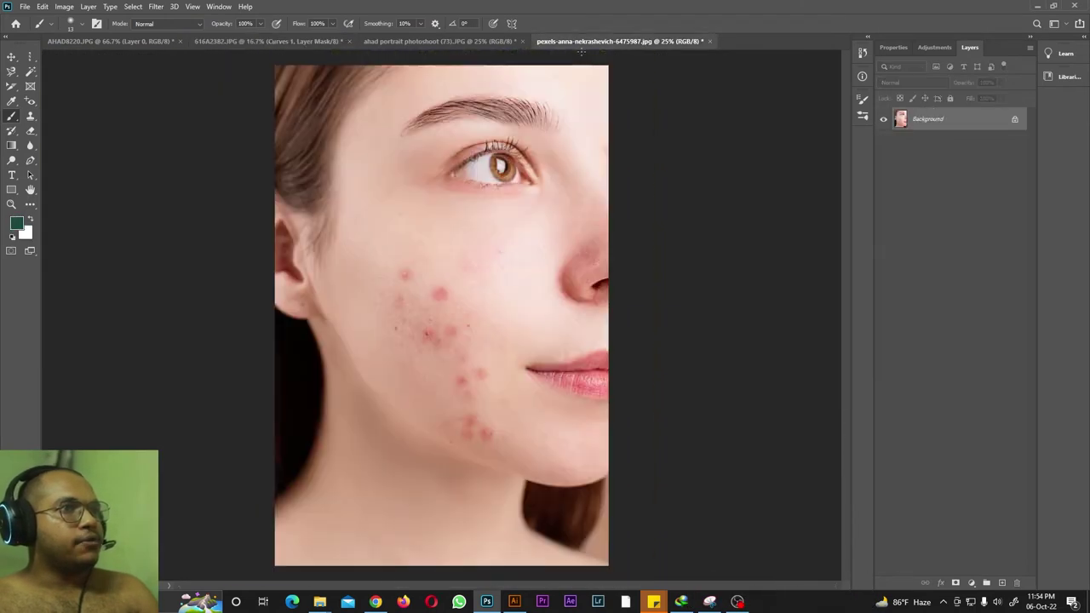
{"action": "left_click", "coordinate": [448, 42]}
{"action": "right_click", "coordinate": [11, 116]}
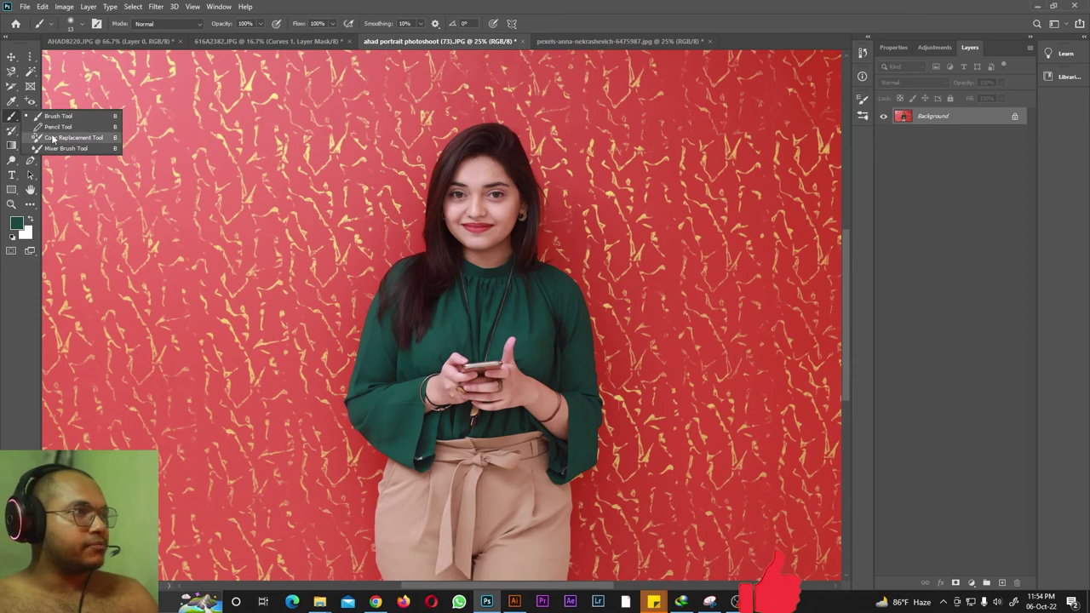
Open AHAD9884.jpg from the photoshop tutorial files folder as a separate document.
{"action": "left_click", "coordinate": [319, 602]}
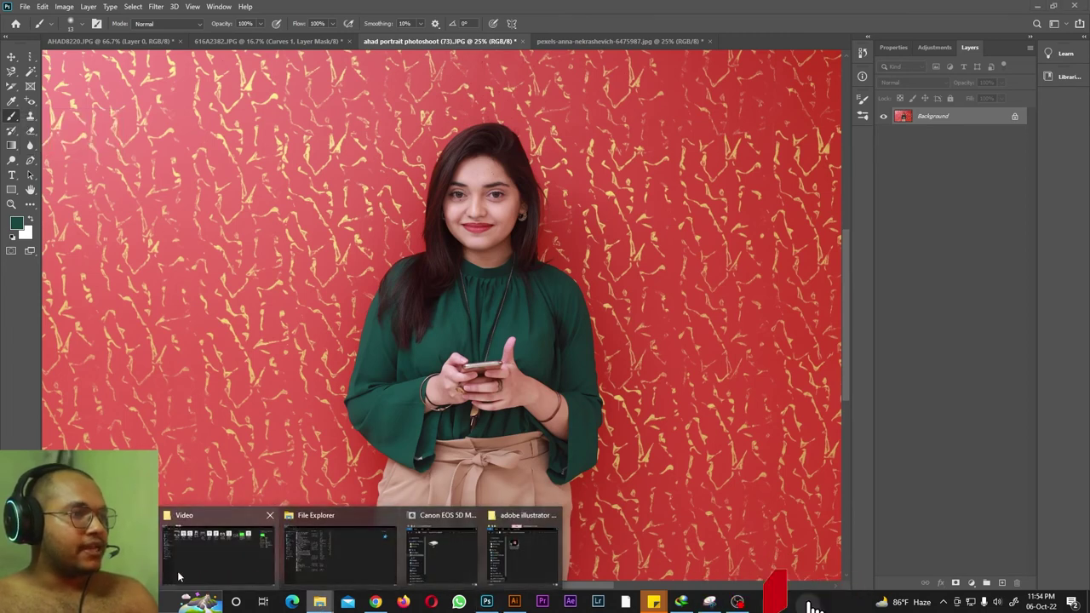
{"action": "left_click", "coordinate": [222, 545]}
{"action": "left_click_drag", "start_coordinate": [98, 308], "coordinate": [746, 37]}
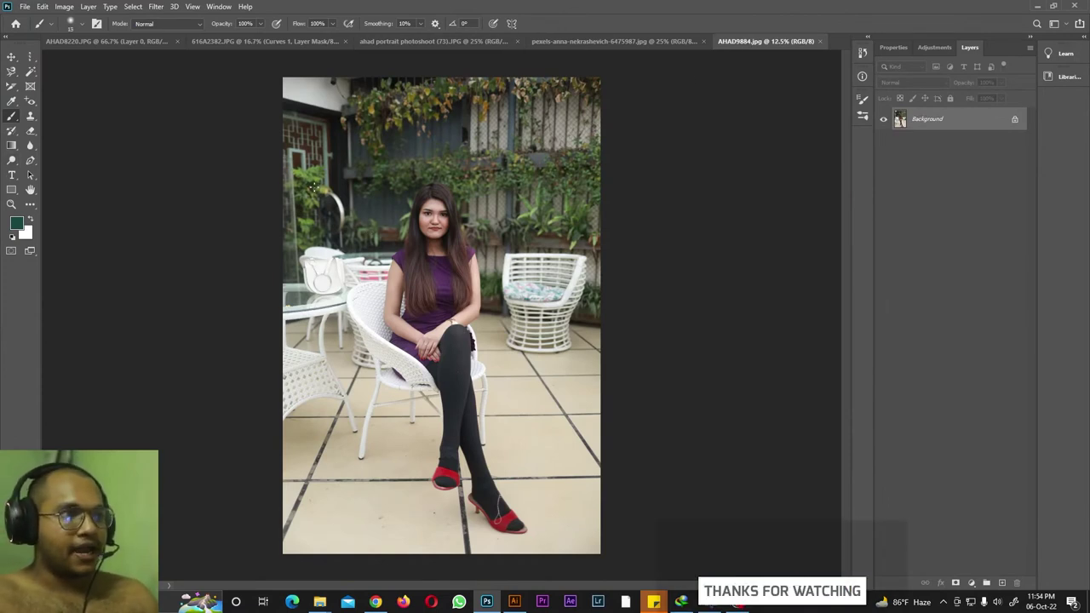
Enlarge the brush to 500 px, keeping the regular Brush tool active.
{"action": "key", "text": "bracketright"}
{"action": "key", "text": "bracketright"}
{"action": "key", "text": "bracketright"}
{"action": "key", "text": "bracketright"}
{"action": "key", "text": "bracketright"}
{"action": "key", "text": "bracketright"}
{"action": "key", "text": "bracketright"}
{"action": "key", "text": "bracketright"}
{"action": "key", "text": "bracketright"}
{"action": "key", "text": "bracketright"}
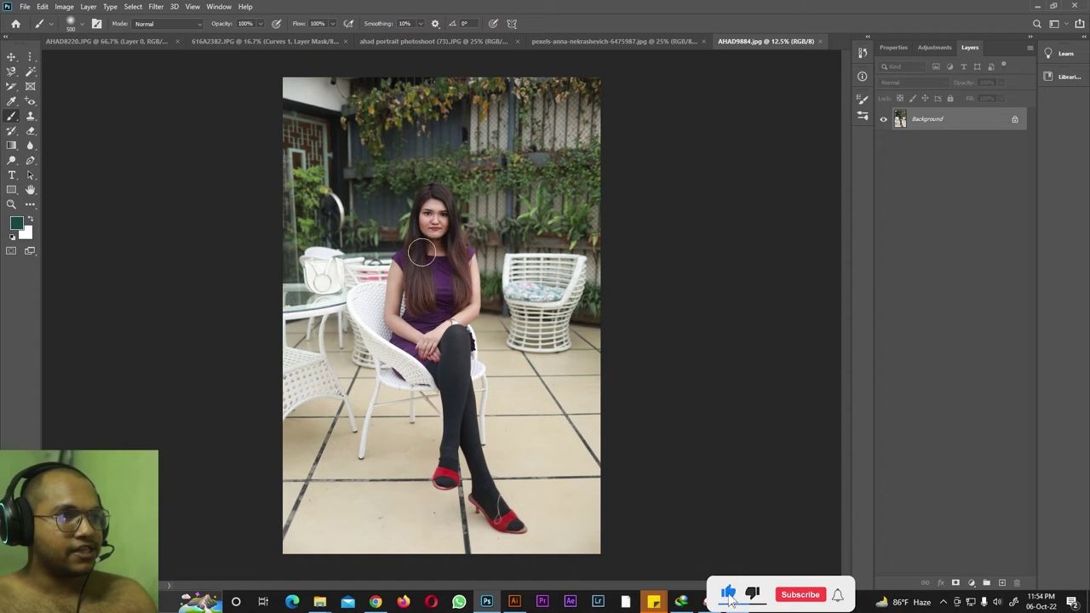
{"action": "right_click", "coordinate": [11, 122]}
{"action": "left_click", "coordinate": [68, 117]}
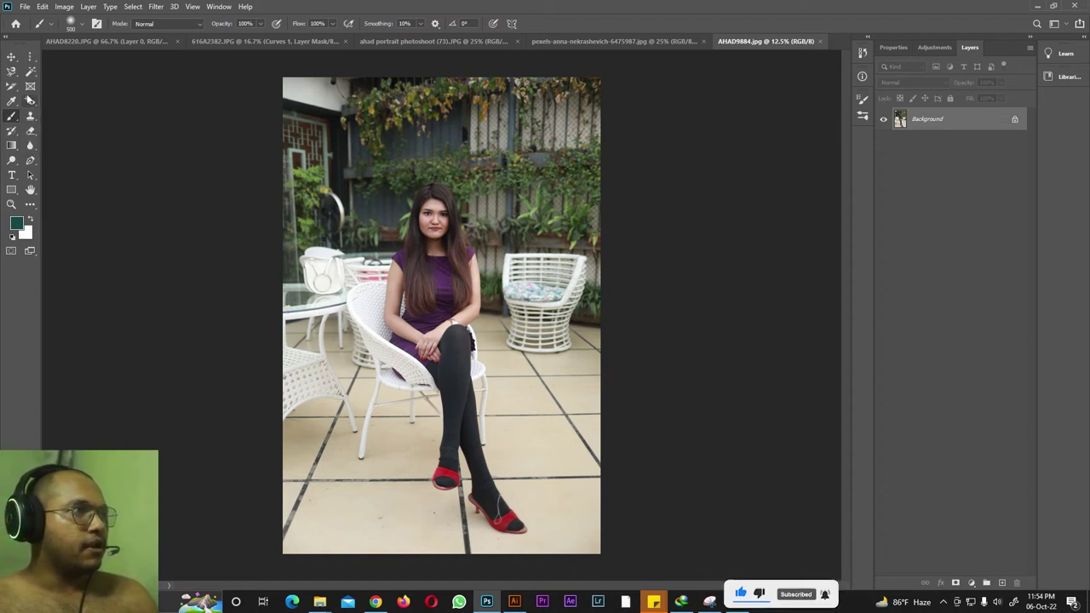
Outline the seated woman's hair around her face with a freehand Lasso selection.
{"action": "left_click", "coordinate": [11, 71]}
{"action": "left_click", "coordinate": [53, 74]}
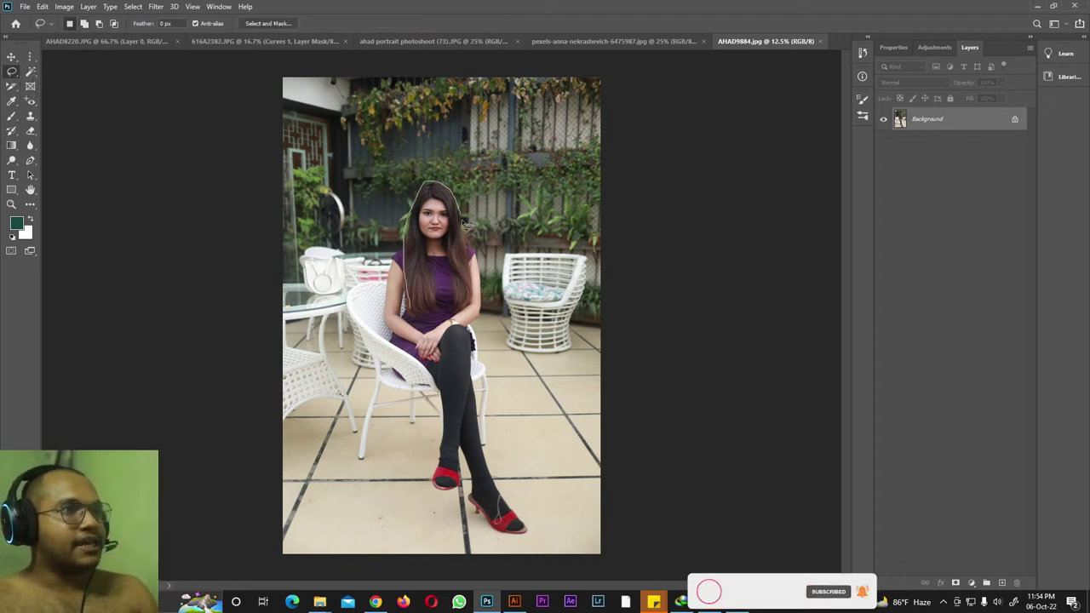
{"action": "left_click_drag", "start_coordinate": [469, 293], "coordinate": [455, 226]}
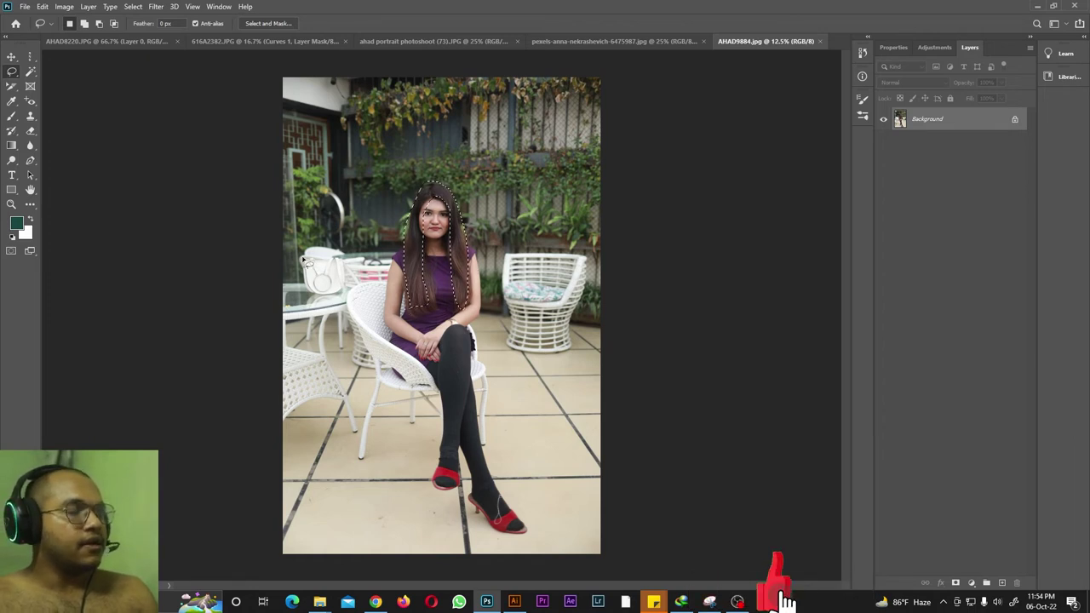
Set the foreground colour to purple #7530dd and brush it over the hair strands on one side within the selection.
{"action": "key", "text": "ctrl+plus"}
{"action": "left_click_drag", "start_coordinate": [12, 116], "coordinate": [53, 118]}
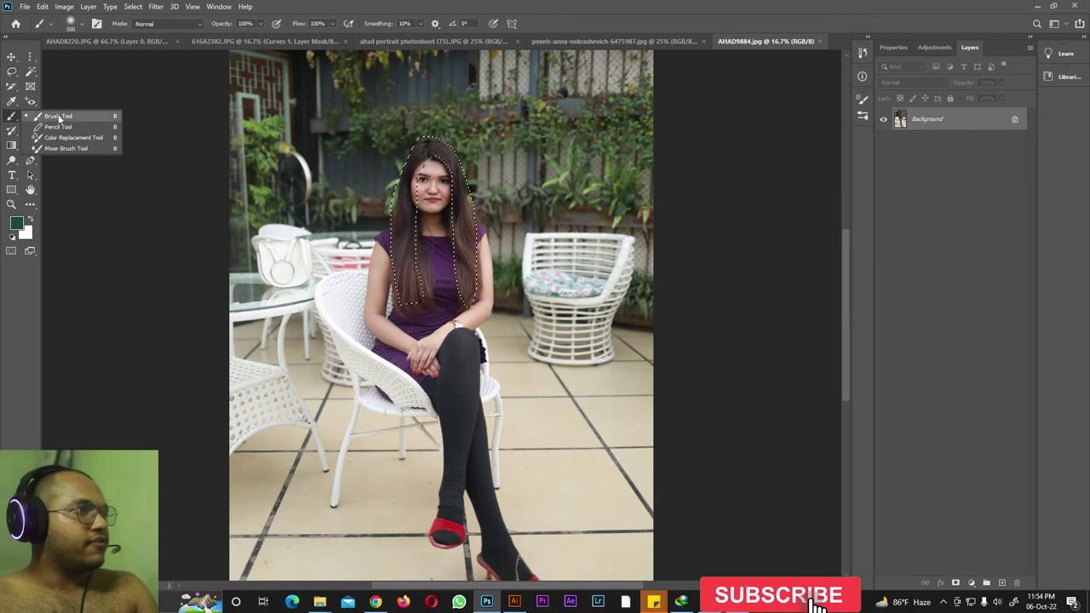
{"action": "left_click", "coordinate": [52, 116]}
{"action": "left_click", "coordinate": [12, 100]}
{"action": "left_click", "coordinate": [16, 223]}
{"action": "left_click_drag", "start_coordinate": [769, 208], "coordinate": [768, 175]}
{"action": "left_click", "coordinate": [730, 155]}
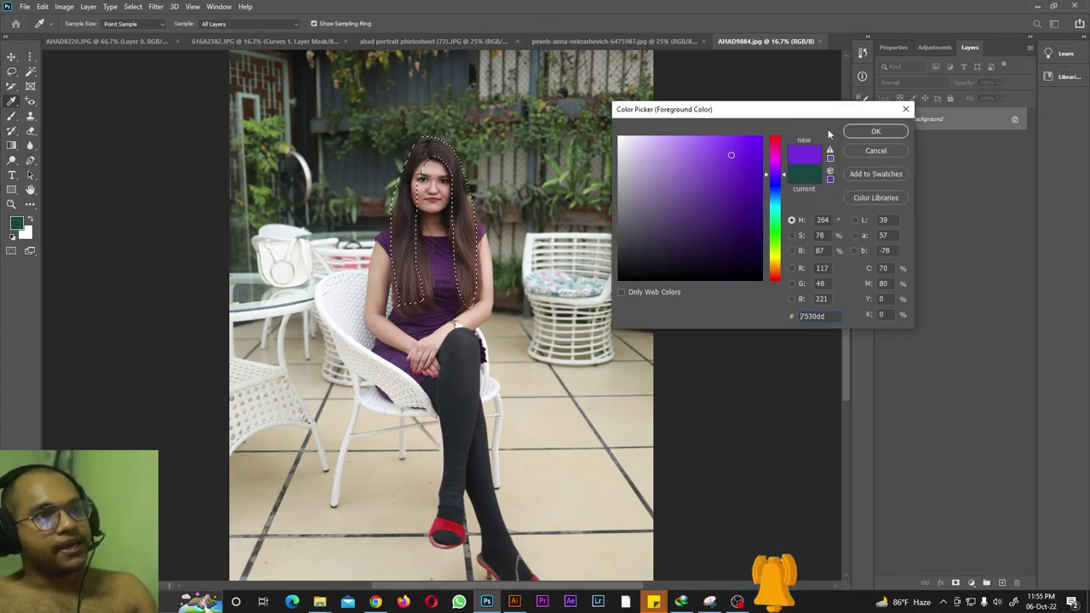
{"action": "left_click", "coordinate": [874, 132]}
{"action": "key", "text": "b"}
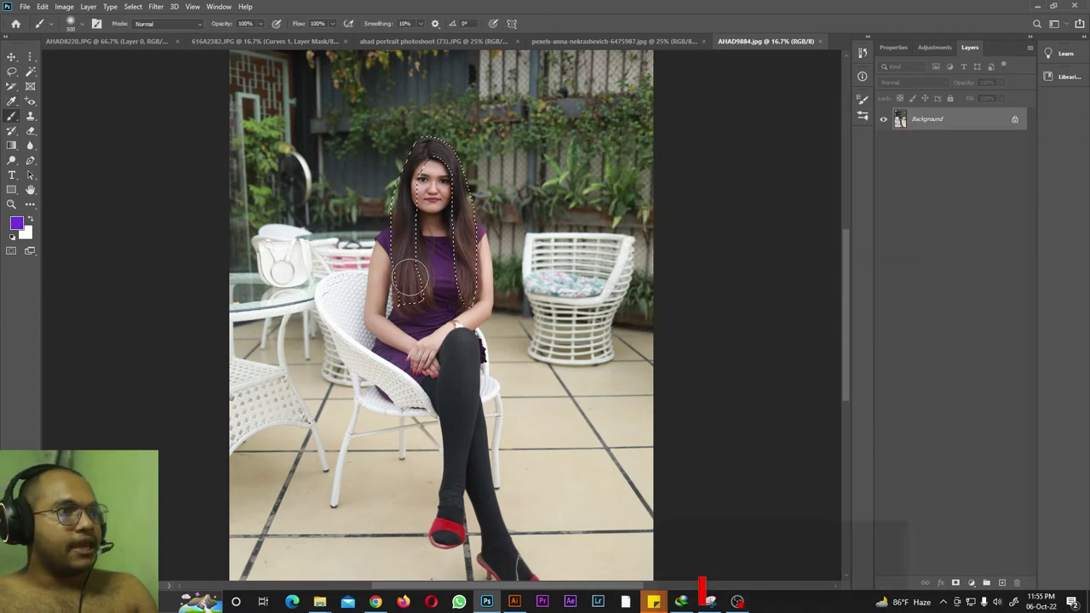
{"action": "left_click_drag", "start_coordinate": [409, 296], "coordinate": [407, 224]}
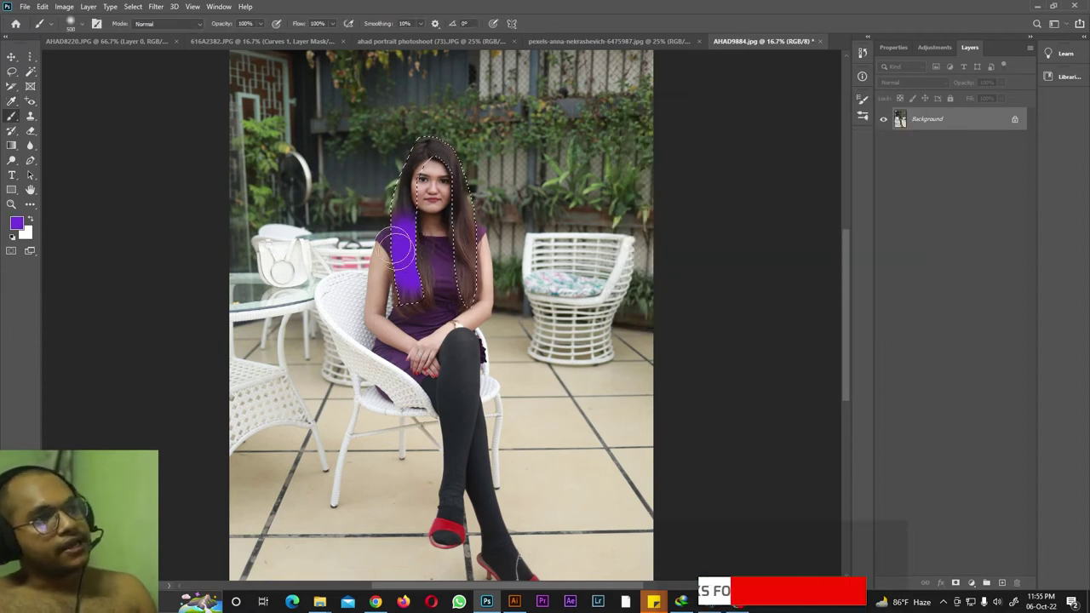
Set the brush opacity to 20%.
{"action": "key", "text": "ctrl+plus"}
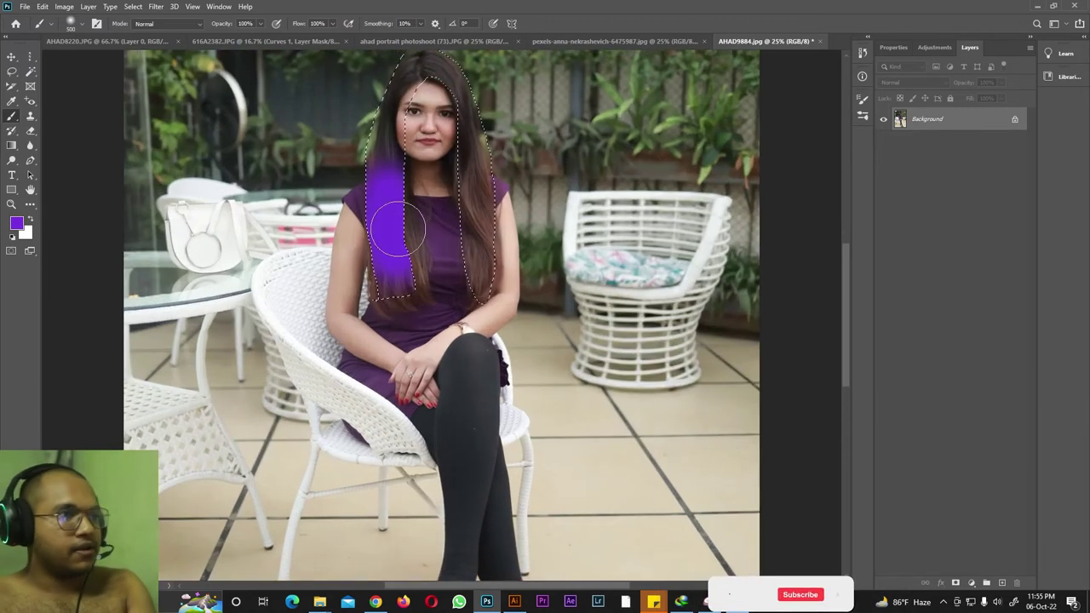
{"action": "scroll", "coordinate": [340, 127], "scroll_direction": "up", "scroll_amount": 1}
{"action": "left_click", "coordinate": [262, 24]}
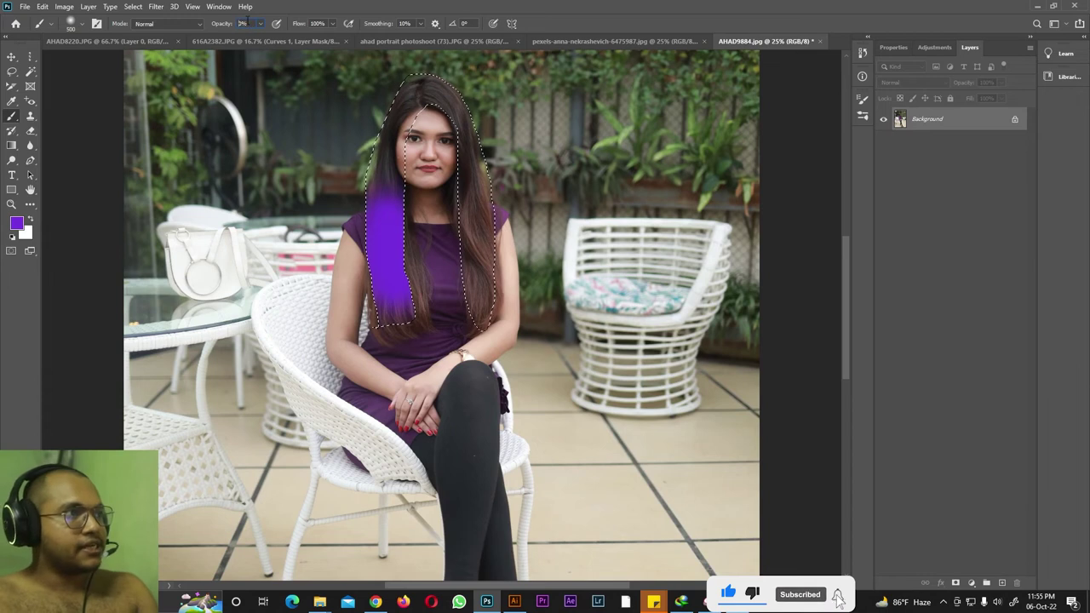
{"action": "type", "text": "20"}
{"action": "key", "text": "Return"}
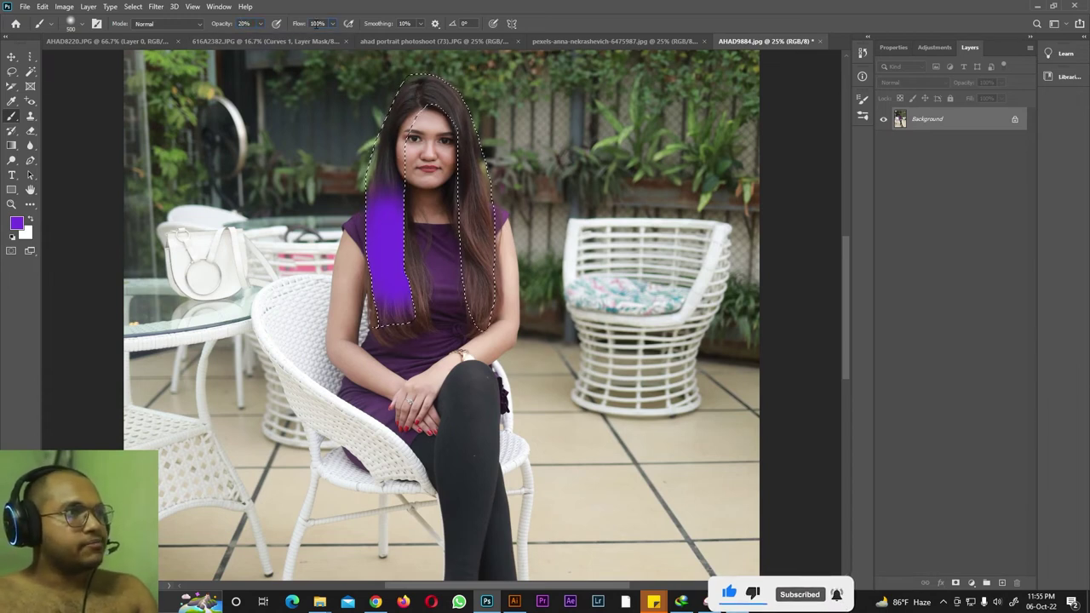
Keep the brush flow at 100% and undo the solid purple stroke over the hair.
{"action": "left_click_drag", "start_coordinate": [332, 24], "coordinate": [359, 36]}
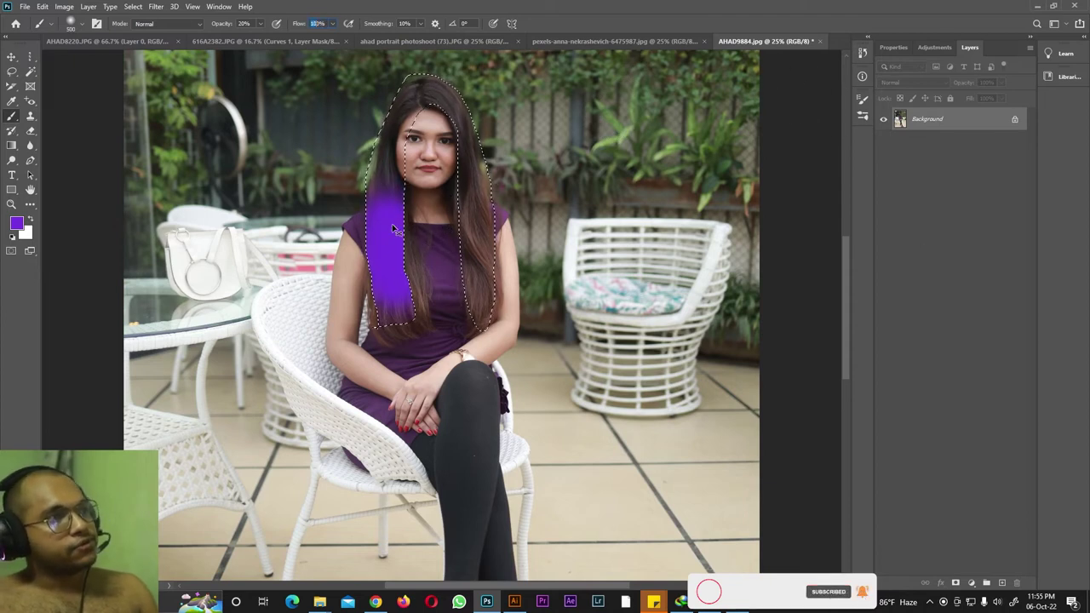
{"action": "key", "text": "Return"}
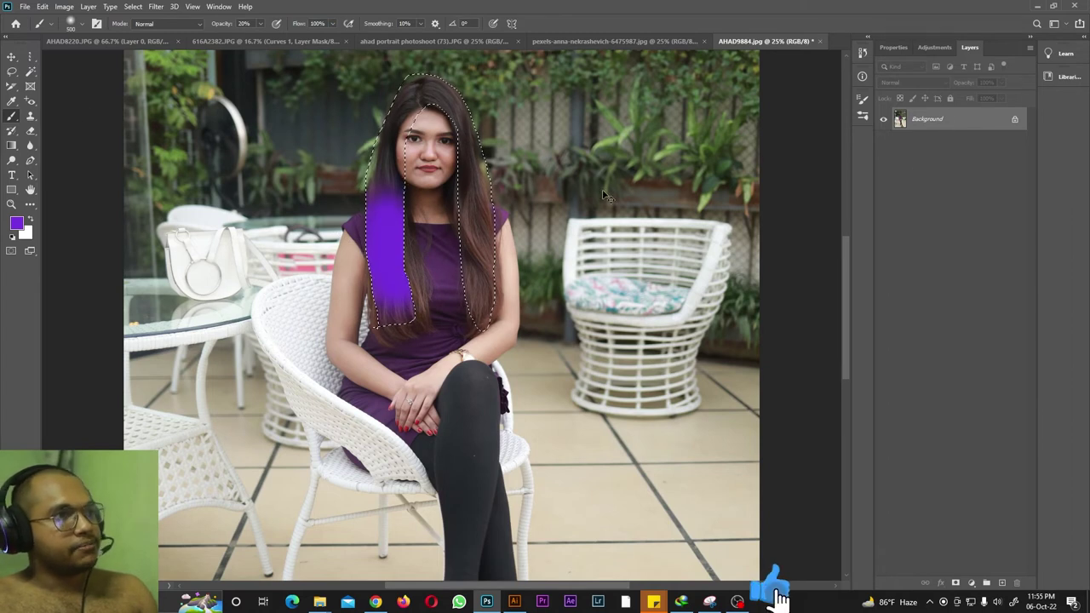
{"action": "key", "text": "ctrl+z"}
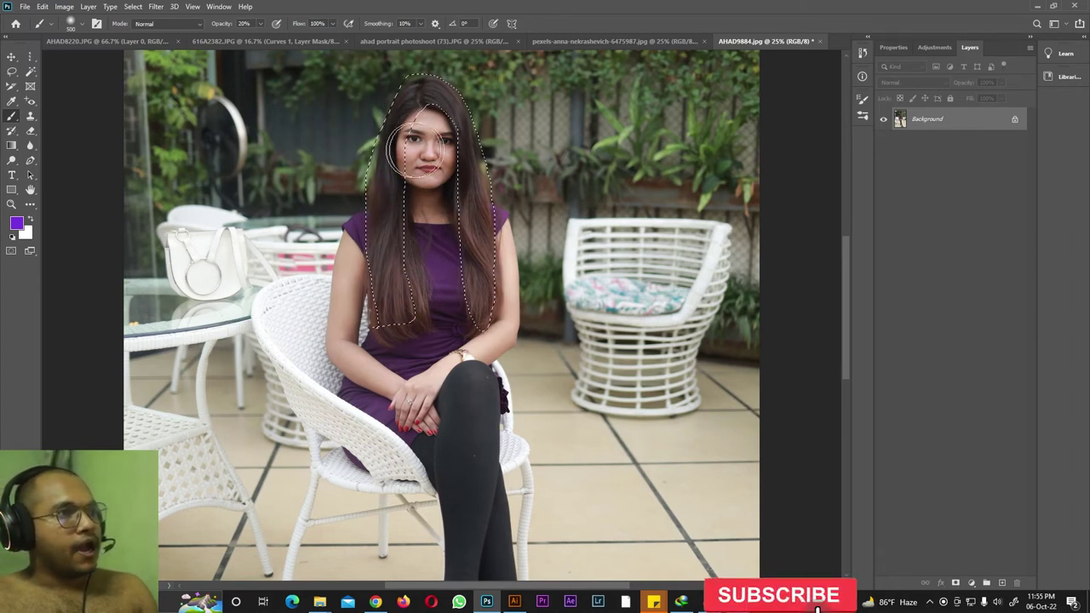
Set the brush flow to 50% and tint the hair lengths on both sides of the face purple within the selection.
{"action": "left_click", "coordinate": [317, 23]}
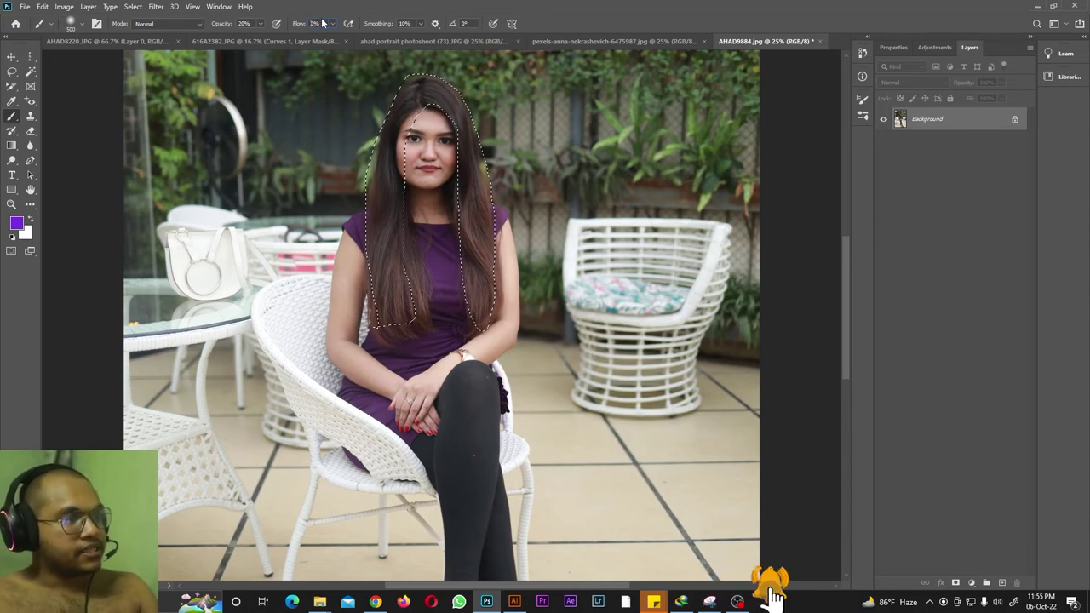
{"action": "type", "text": "50"}
{"action": "left_click_drag", "start_coordinate": [379, 196], "coordinate": [384, 244]}
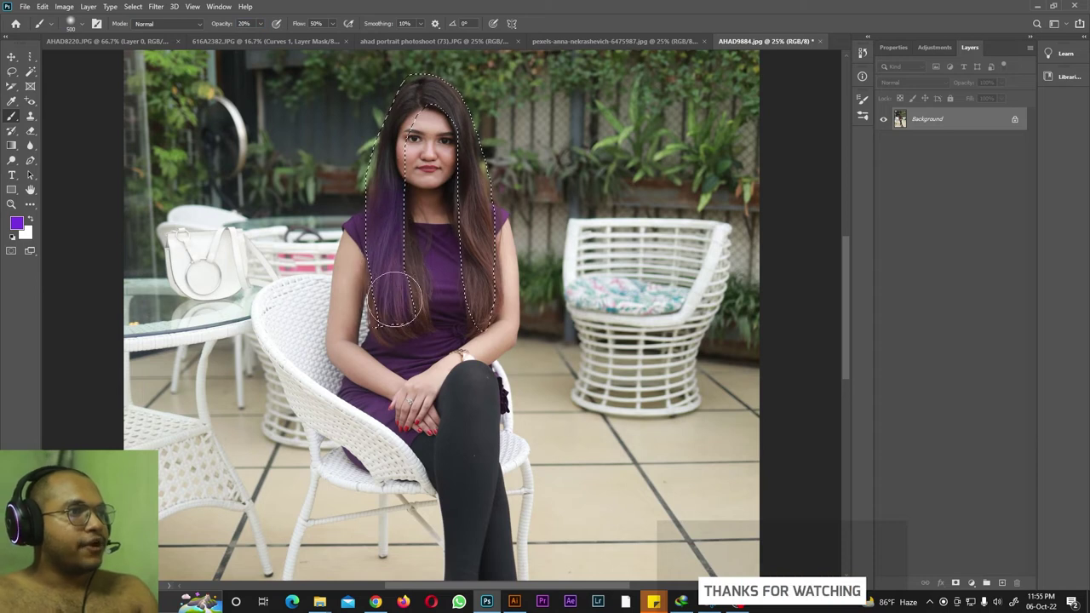
{"action": "mouse_move", "coordinate": [440, 266]}
{"action": "left_mouse_down"}
{"action": "mouse_move", "coordinate": [469, 271]}
{"action": "mouse_move", "coordinate": [479, 226]}
{"action": "left_mouse_up"}
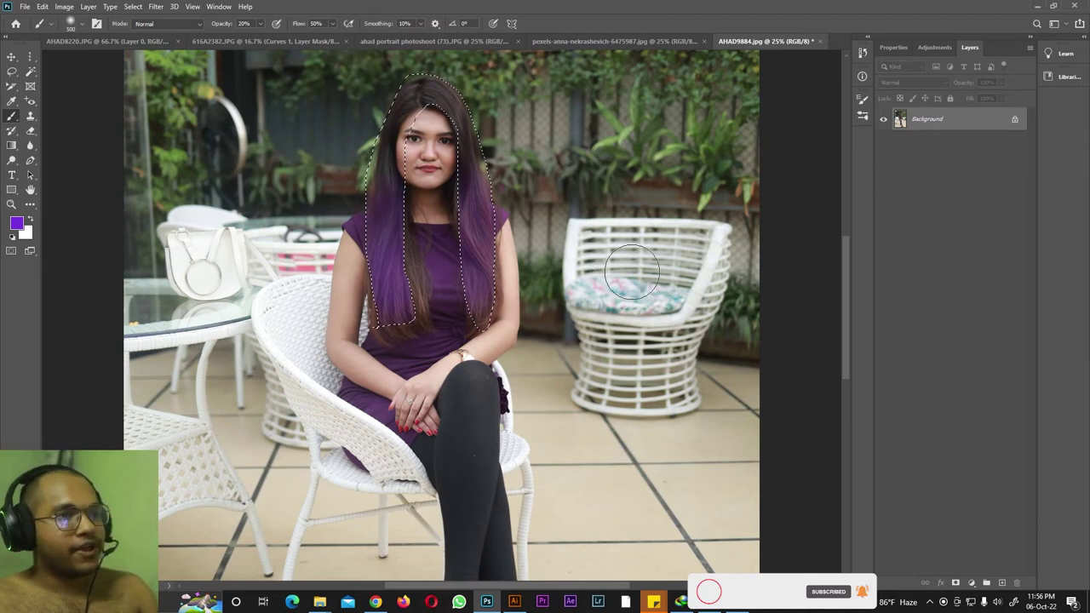
Deselect the hair, try the purple brush over the white wicker chair and undo that stroke.
{"action": "key", "text": "ctrl+d"}
{"action": "mouse_move", "coordinate": [647, 234]}
{"action": "left_mouse_down"}
{"action": "mouse_move", "coordinate": [706, 281]}
{"action": "mouse_move", "coordinate": [669, 396]}
{"action": "mouse_move", "coordinate": [613, 281]}
{"action": "mouse_move", "coordinate": [694, 243]}
{"action": "left_mouse_up"}
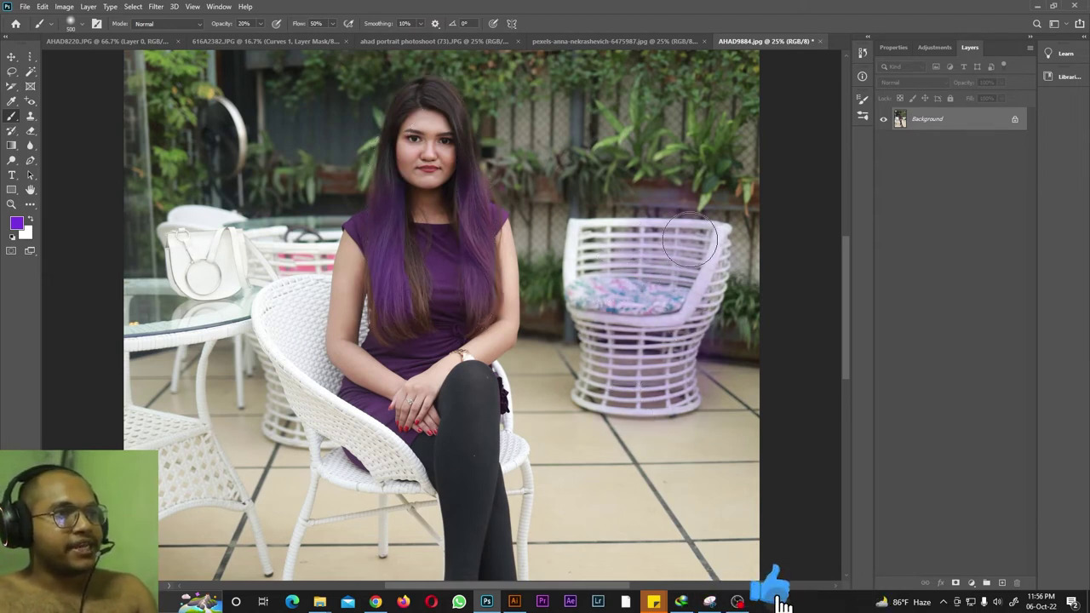
{"action": "key", "text": "ctrl+z"}
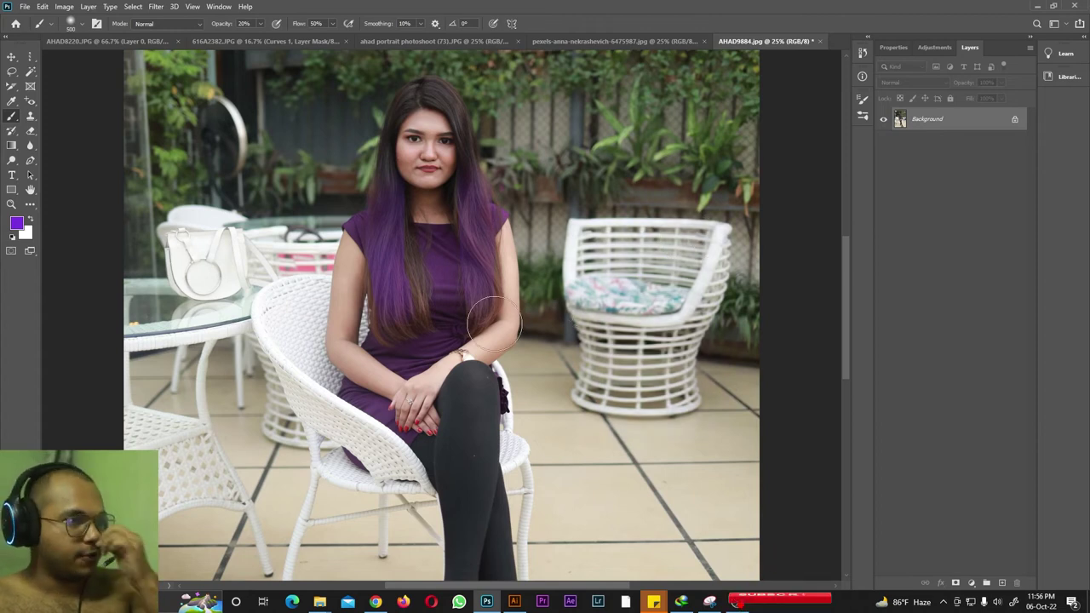
Reduce the brush to 300 px and deepen the purple over the hair lengths and up one side of the face.
{"action": "scroll", "coordinate": [375, 319], "scroll_direction": "down", "scroll_amount": 3}
{"action": "scroll", "coordinate": [379, 307], "scroll_direction": "up", "scroll_amount": 3}
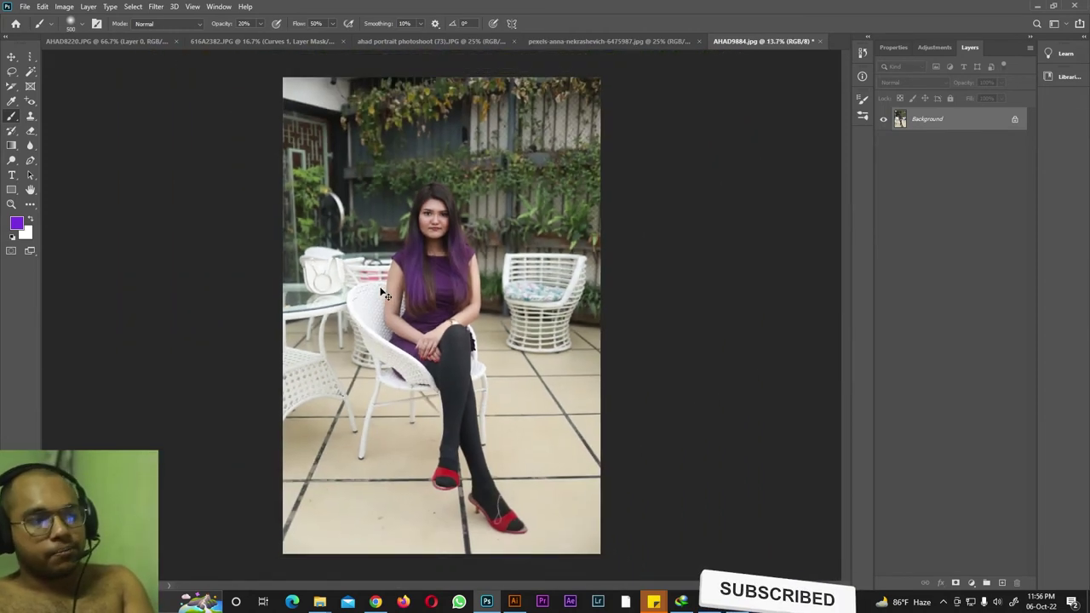
{"action": "scroll", "coordinate": [380, 292], "scroll_direction": "up", "scroll_amount": 4}
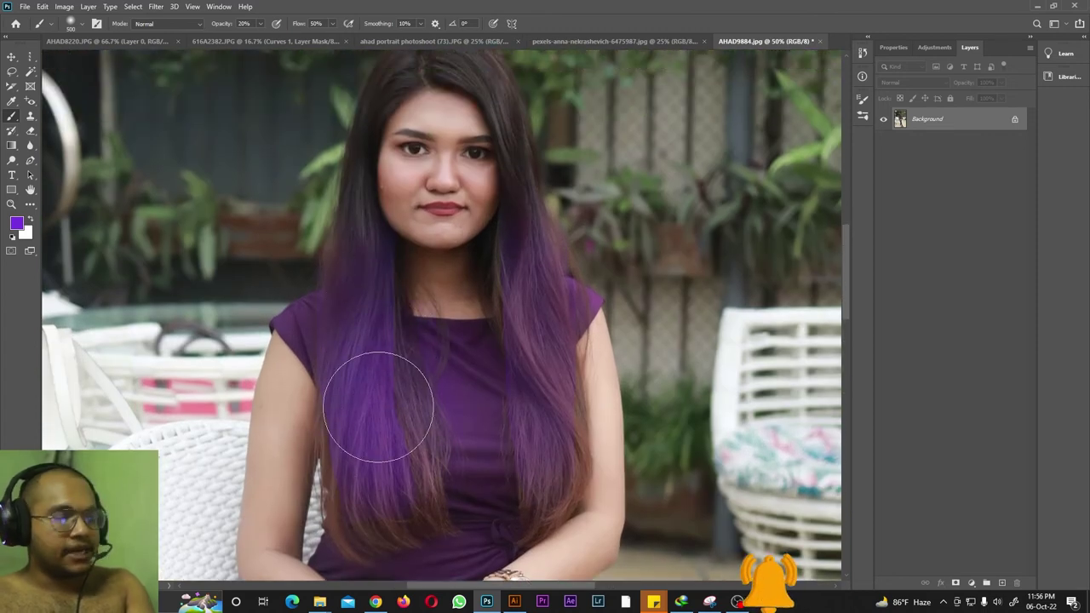
{"action": "key", "text": "bracketleft"}
{"action": "key", "text": "bracketleft"}
{"action": "mouse_move", "coordinate": [390, 426]}
{"action": "left_mouse_down"}
{"action": "mouse_move", "coordinate": [393, 356]}
{"action": "mouse_move", "coordinate": [404, 468]}
{"action": "mouse_move", "coordinate": [406, 366]}
{"action": "mouse_move", "coordinate": [402, 517]}
{"action": "mouse_move", "coordinate": [355, 458]}
{"action": "mouse_move", "coordinate": [347, 492]}
{"action": "mouse_move", "coordinate": [360, 564]}
{"action": "mouse_move", "coordinate": [412, 543]}
{"action": "mouse_move", "coordinate": [419, 514]}
{"action": "mouse_move", "coordinate": [457, 498]}
{"action": "mouse_move", "coordinate": [545, 508]}
{"action": "mouse_move", "coordinate": [559, 430]}
{"action": "mouse_move", "coordinate": [571, 459]}
{"action": "mouse_move", "coordinate": [531, 183]}
{"action": "mouse_move", "coordinate": [499, 77]}
{"action": "left_mouse_up"}
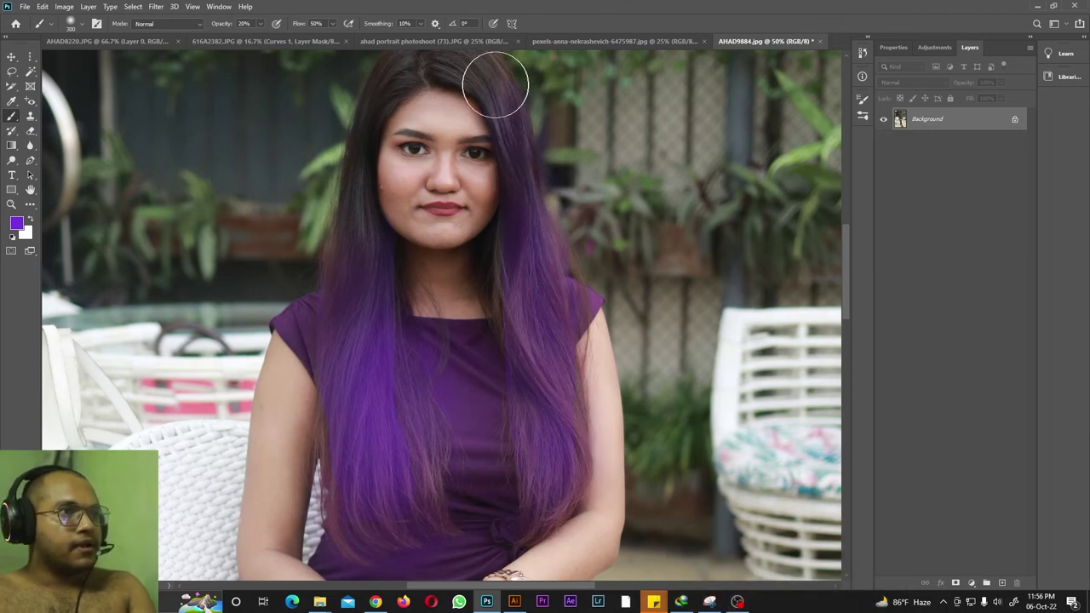
Brush purple over the crown and the remaining dark strands around the face, reducing the brush to 200 px.
{"action": "scroll", "coordinate": [368, 254], "scroll_direction": "up", "scroll_amount": 2}
{"action": "scroll", "coordinate": [368, 254], "scroll_direction": "up", "scroll_amount": 1}
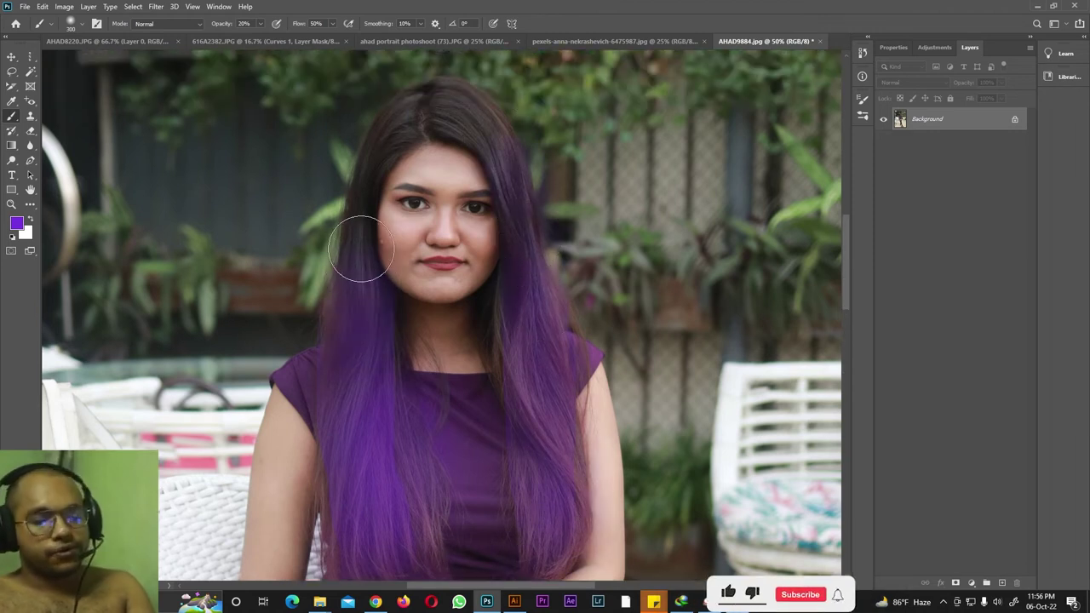
{"action": "mouse_move", "coordinate": [356, 229]}
{"action": "left_mouse_down"}
{"action": "mouse_move", "coordinate": [370, 167]}
{"action": "mouse_move", "coordinate": [420, 105]}
{"action": "mouse_move", "coordinate": [467, 127]}
{"action": "mouse_move", "coordinate": [464, 103]}
{"action": "mouse_move", "coordinate": [492, 157]}
{"action": "mouse_move", "coordinate": [460, 103]}
{"action": "mouse_move", "coordinate": [409, 136]}
{"action": "mouse_move", "coordinate": [438, 92]}
{"action": "mouse_move", "coordinate": [482, 130]}
{"action": "mouse_move", "coordinate": [515, 189]}
{"action": "left_mouse_up"}
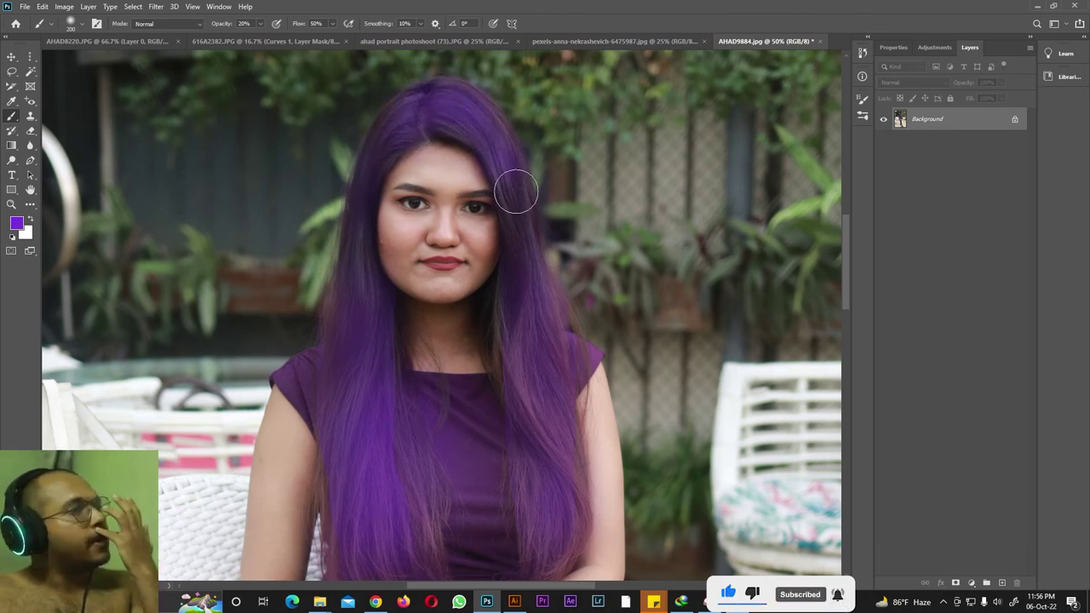
{"action": "left_click_drag", "start_coordinate": [533, 280], "coordinate": [539, 397]}
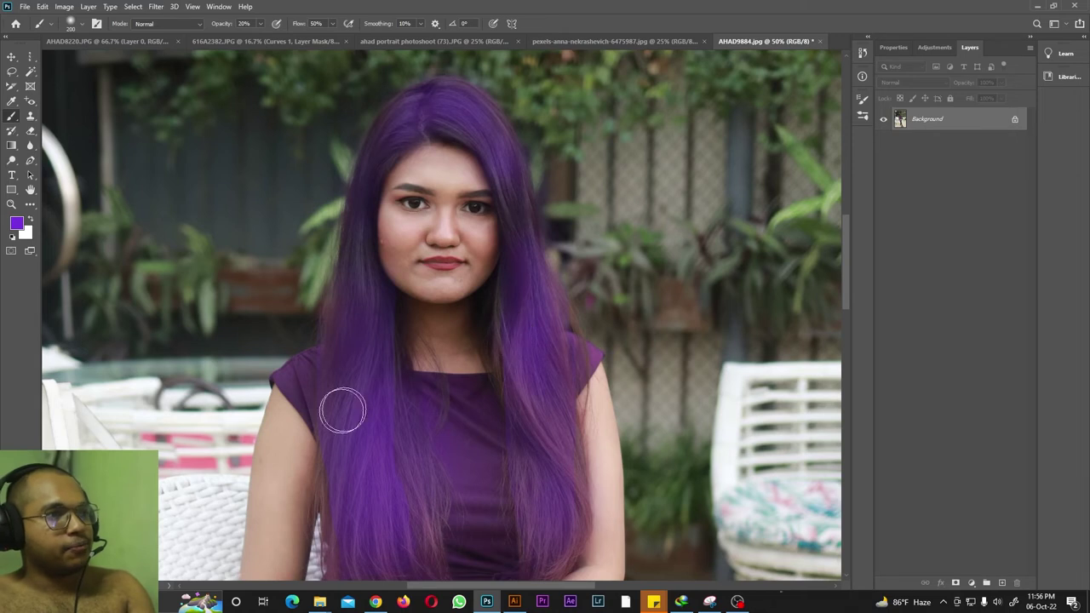
{"action": "key", "text": "ctrl+minus"}
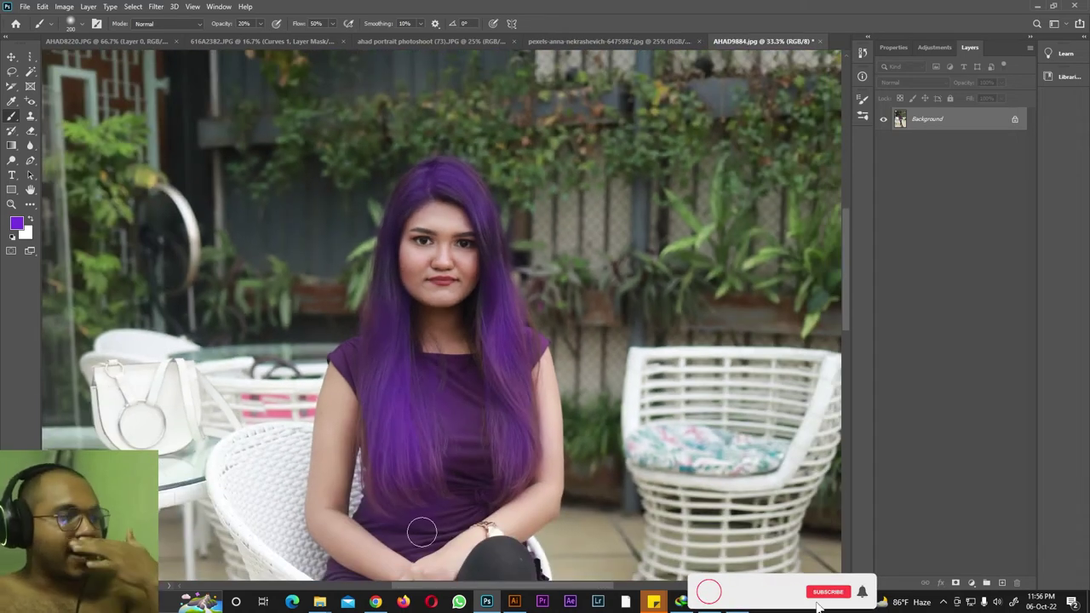
Switch from the Brush to the Pencil Tool and set its size to 500 px.
{"action": "right_click", "coordinate": [13, 123]}
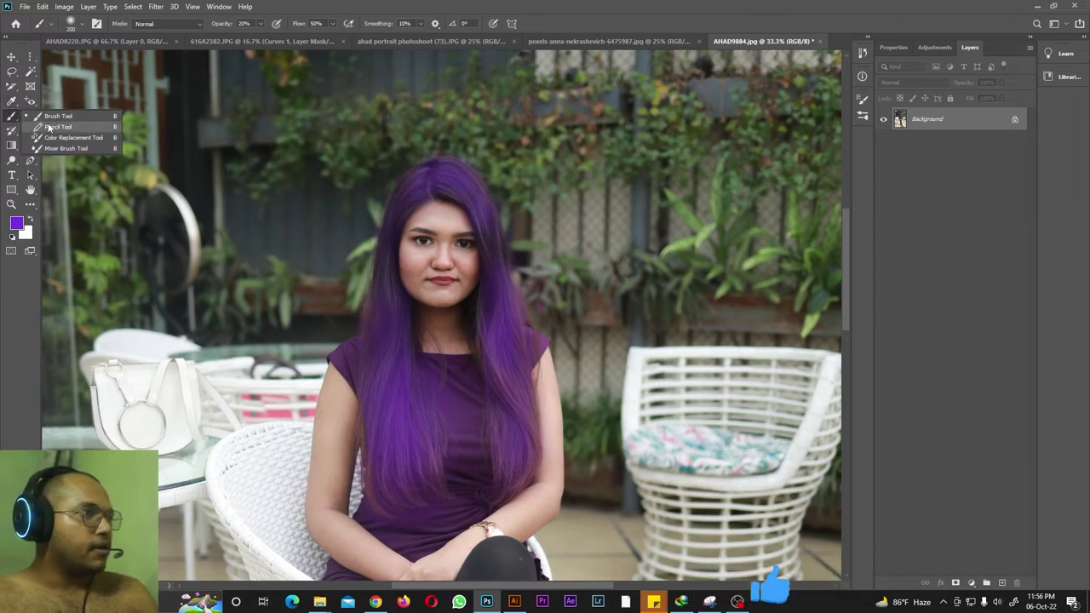
{"action": "left_click", "coordinate": [51, 125]}
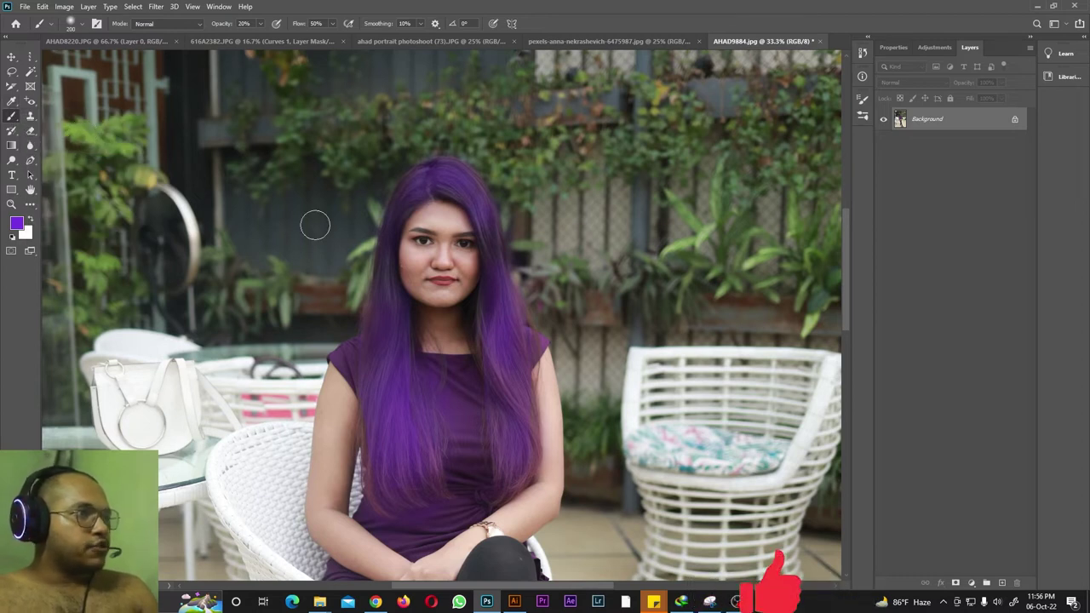
{"action": "right_click", "coordinate": [12, 116]}
{"action": "left_click", "coordinate": [52, 126]}
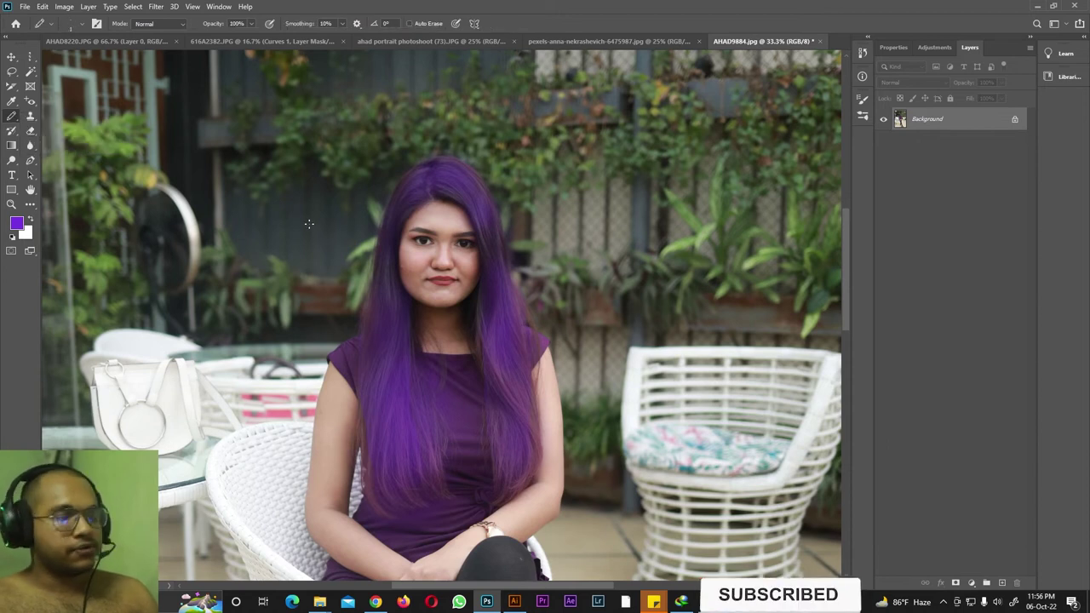
{"action": "key", "text": "ctrl+minus"}
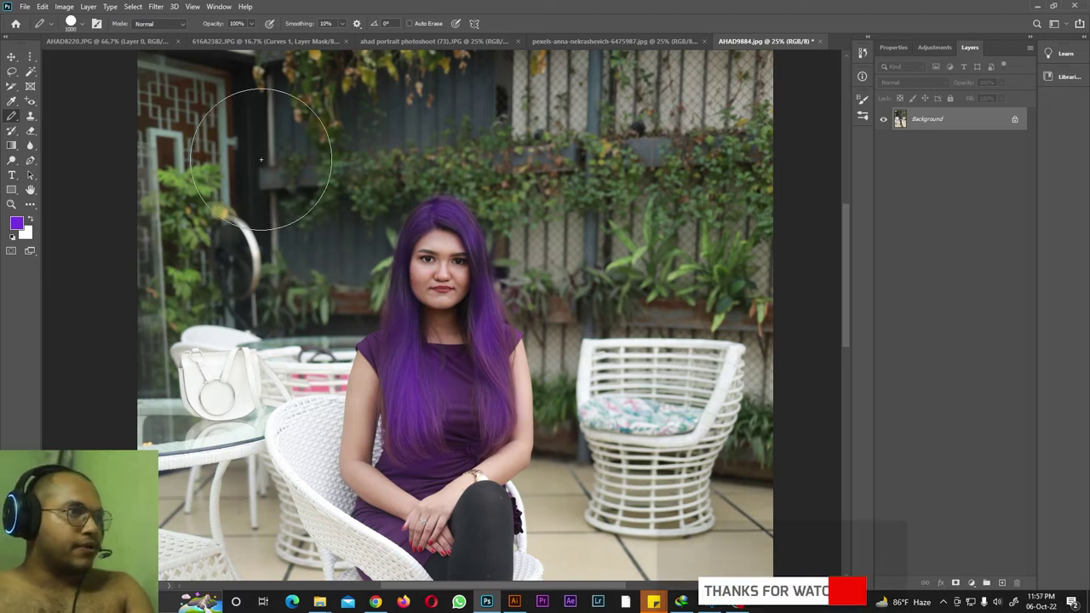
{"action": "key", "text": "bracketleft"}
{"action": "key", "text": "bracketleft"}
{"action": "key", "text": "bracketleft"}
{"action": "key", "text": "bracketleft"}
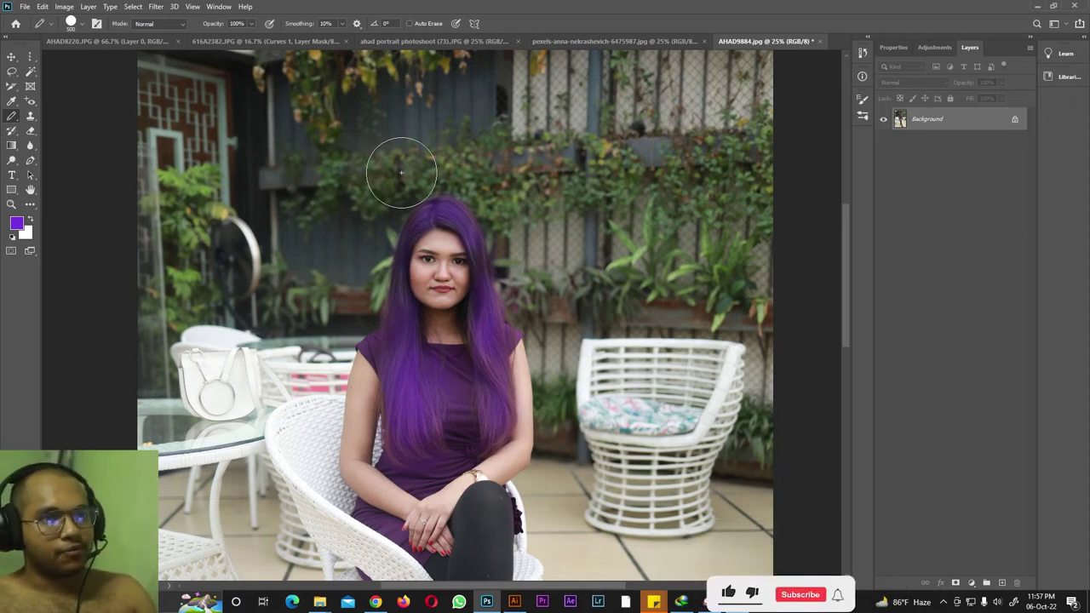
Try thick purple Pencil strokes at 500 px and 200 px across the background on a new layer, and delete that layer.
{"action": "left_click", "coordinate": [1002, 585]}
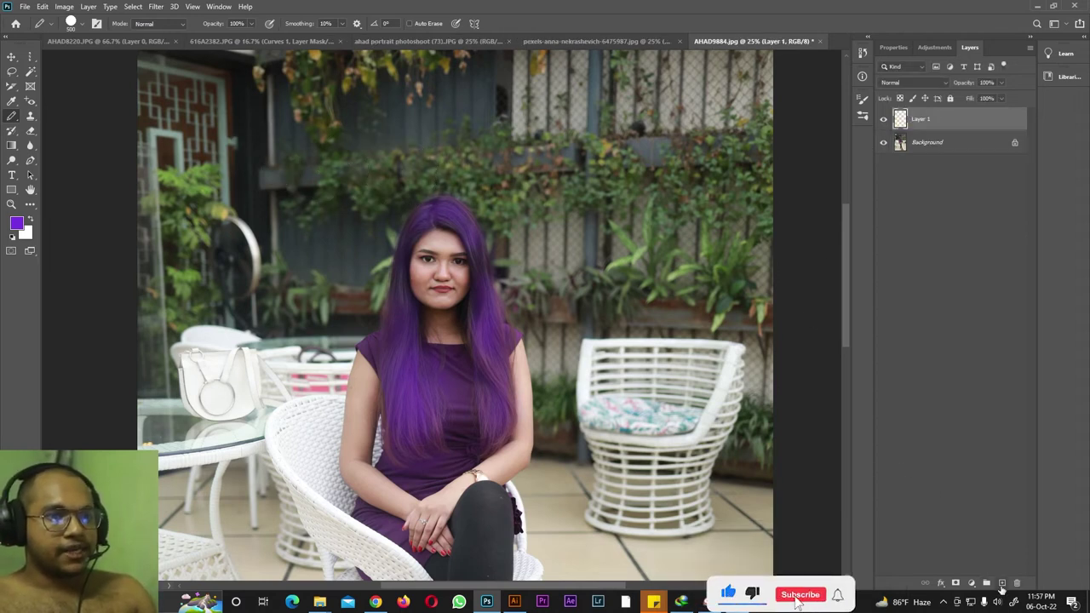
{"action": "mouse_move", "coordinate": [587, 213]}
{"action": "left_mouse_down"}
{"action": "mouse_move", "coordinate": [548, 176]}
{"action": "mouse_move", "coordinate": [354, 111]}
{"action": "left_mouse_up"}
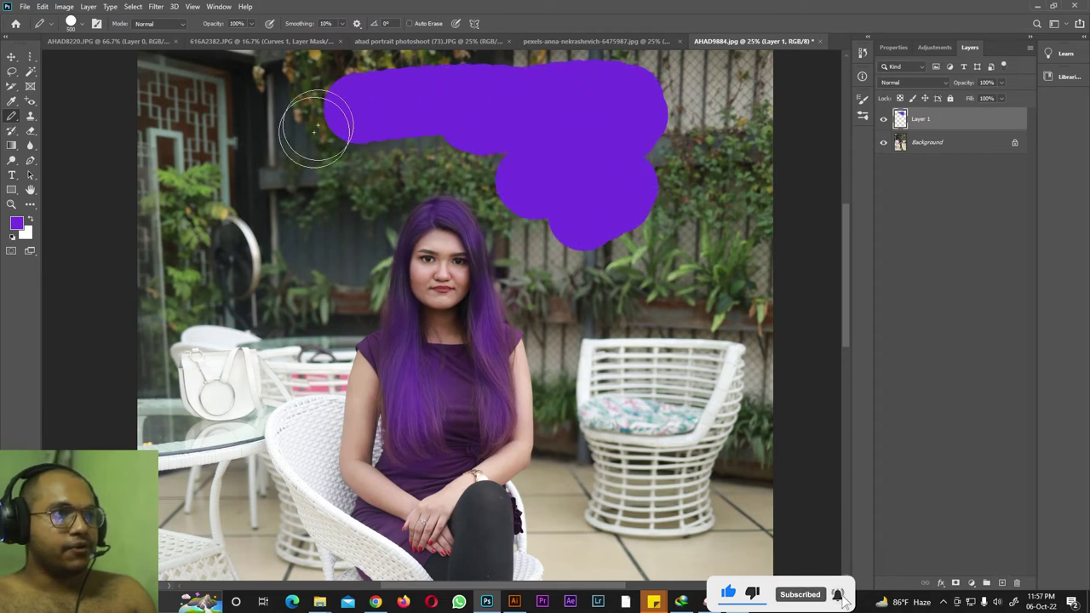
{"action": "left_click_drag", "start_coordinate": [223, 208], "coordinate": [344, 194]}
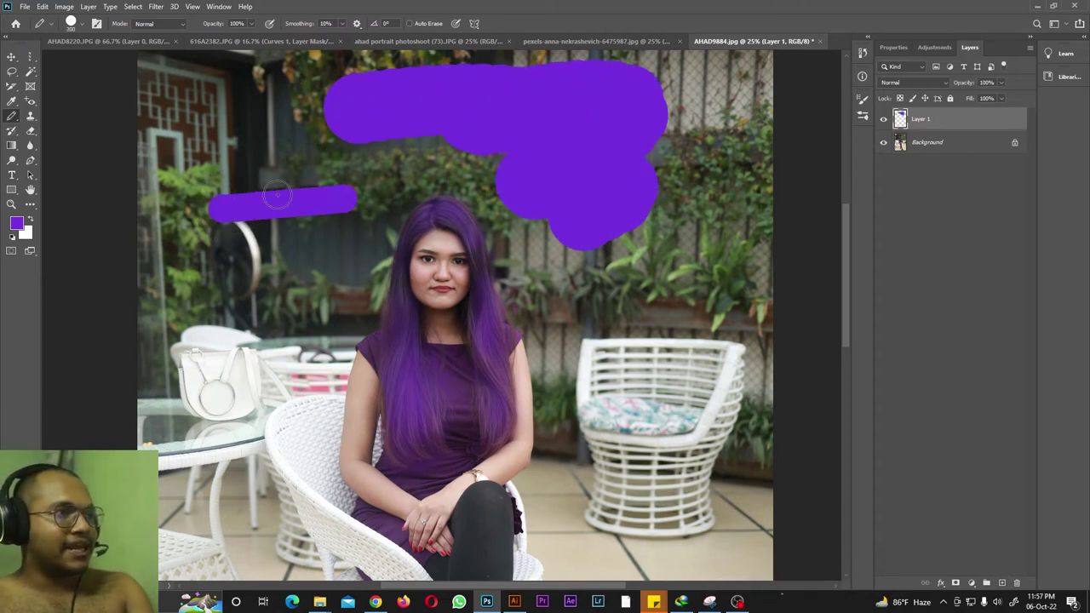
{"action": "left_click_drag", "start_coordinate": [302, 281], "coordinate": [149, 296]}
{"action": "left_click_drag", "start_coordinate": [164, 94], "coordinate": [236, 94]}
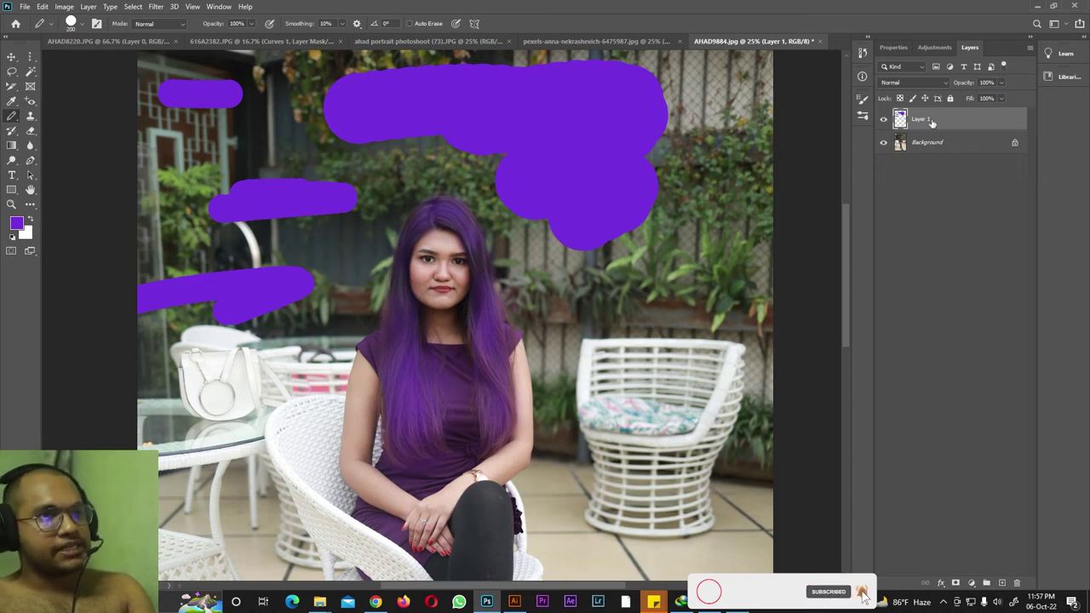
{"action": "left_click", "coordinate": [883, 120]}
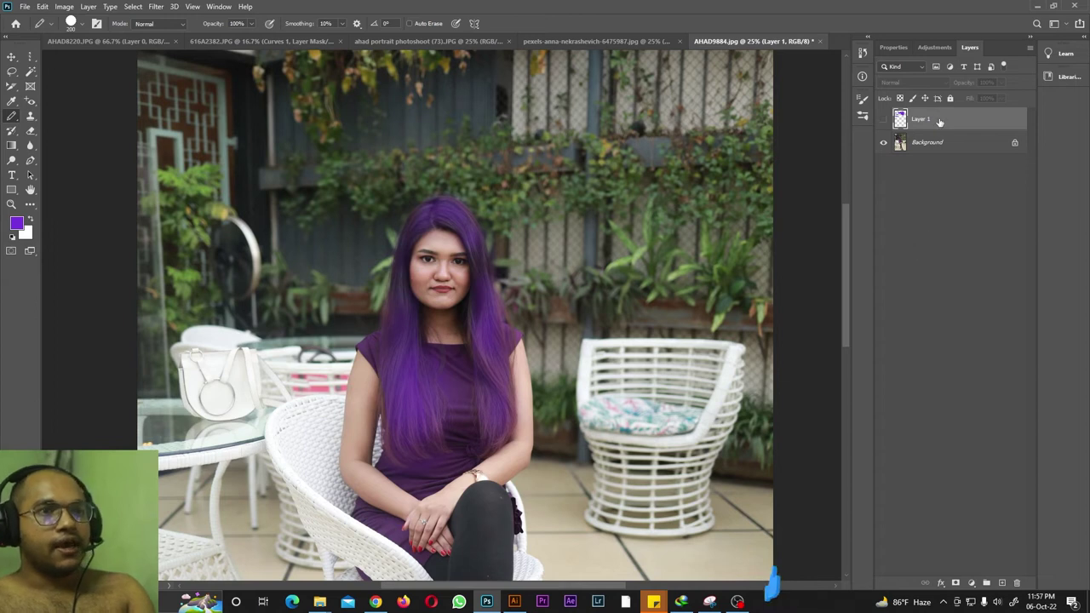
{"action": "key", "text": "Delete"}
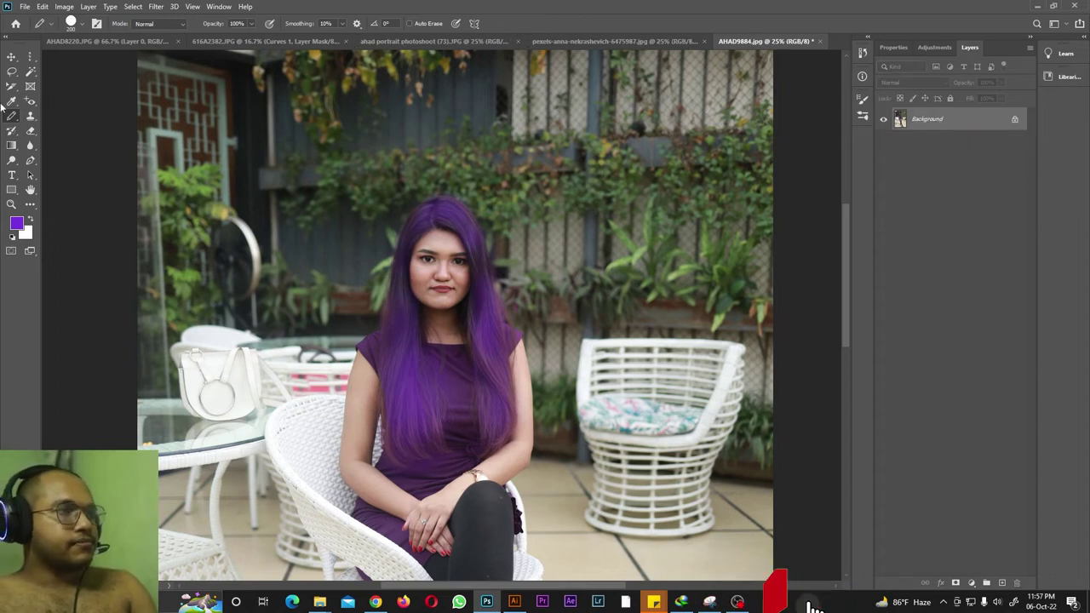
Try several 200 px purple Pencil strokes directly on the Background layer around the woman and undo them.
{"action": "left_click_drag", "start_coordinate": [460, 142], "coordinate": [605, 134]}
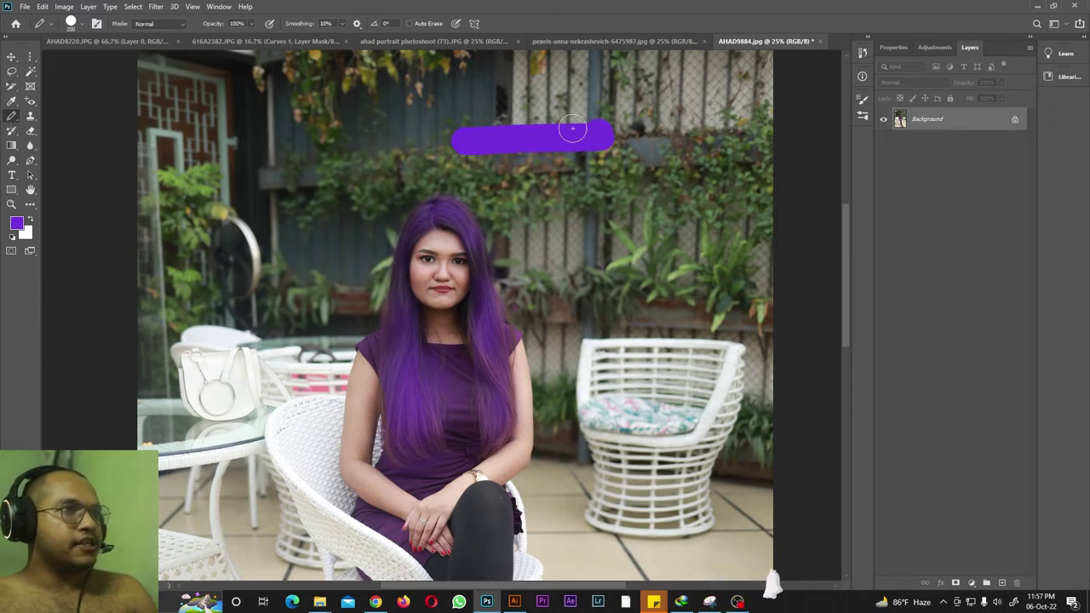
{"action": "left_click_drag", "start_coordinate": [276, 124], "coordinate": [232, 203]}
{"action": "left_click_drag", "start_coordinate": [658, 218], "coordinate": [657, 274]}
{"action": "left_click_drag", "start_coordinate": [608, 235], "coordinate": [608, 278]}
{"action": "key", "text": "ctrl+z"}
{"action": "key", "text": "ctrl+z"}
{"action": "key", "text": "ctrl+z"}
{"action": "key", "text": "ctrl+z"}
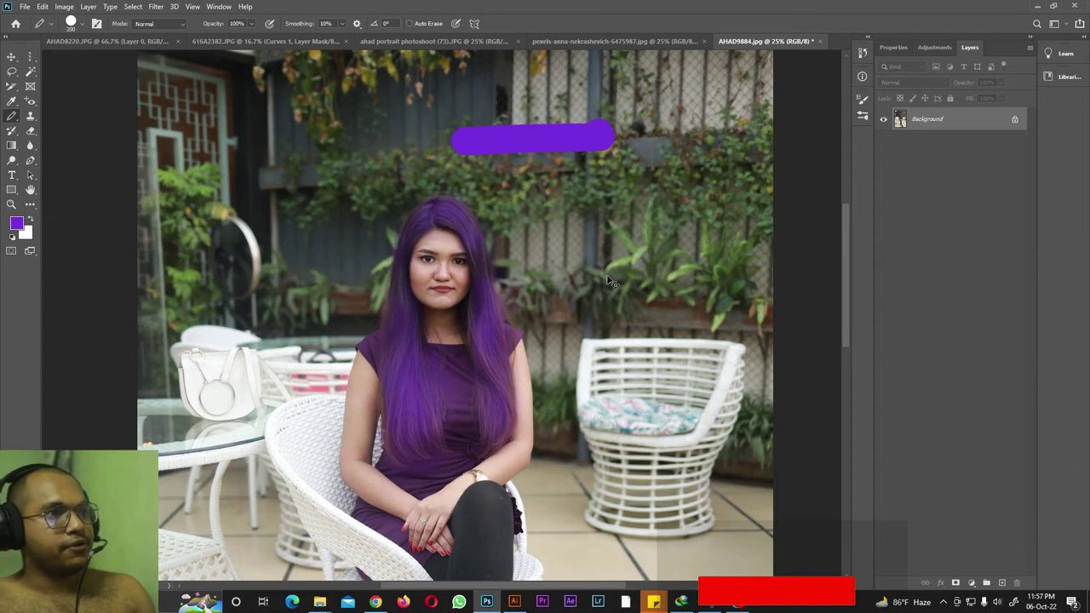
Select the Color Replacement Tool and bring up the portrait AHAD8220.JPG at 100% zoom.
{"action": "right_click", "coordinate": [12, 118]}
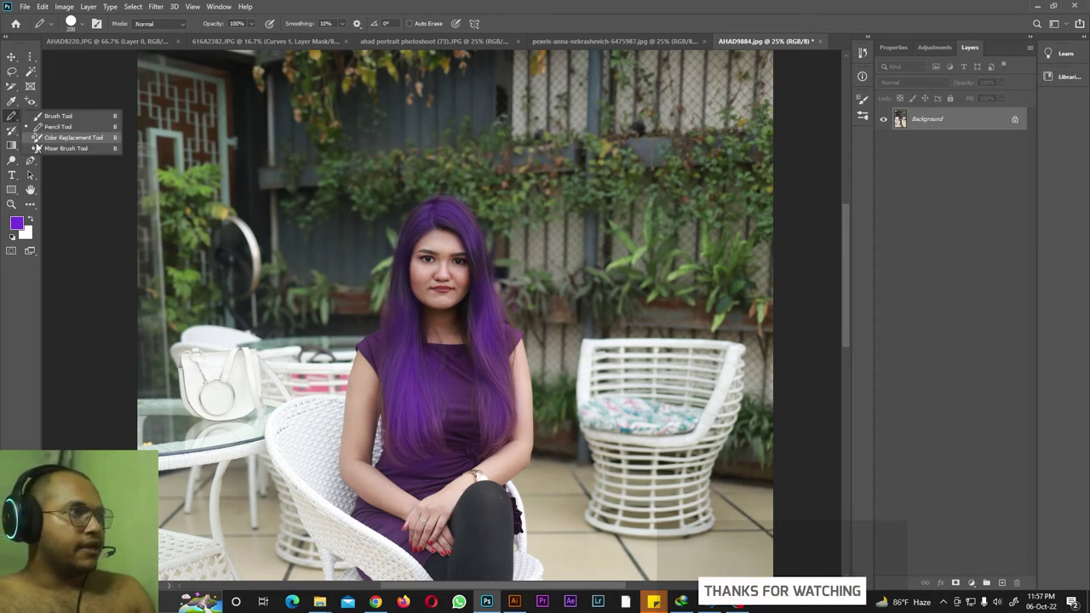
{"action": "left_click", "coordinate": [51, 138]}
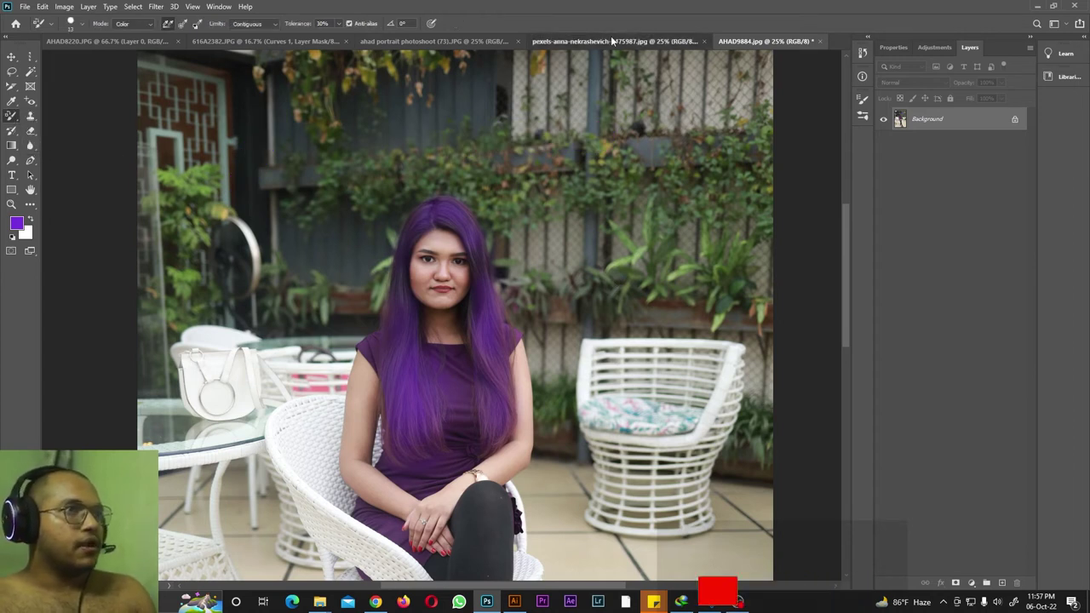
{"action": "left_click", "coordinate": [610, 39]}
{"action": "left_click", "coordinate": [481, 43]}
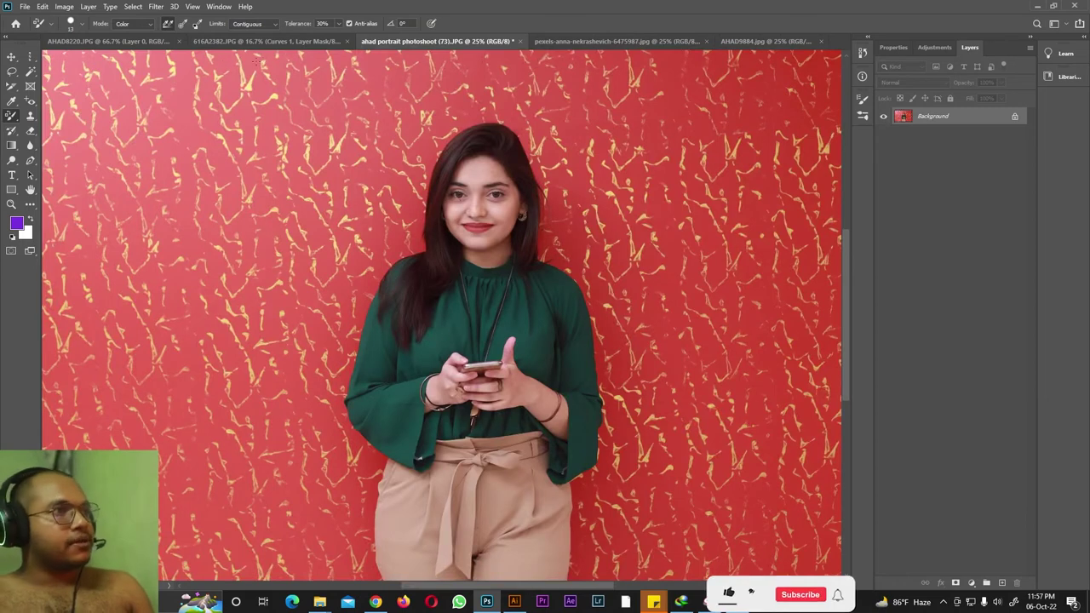
{"action": "left_click", "coordinate": [72, 40]}
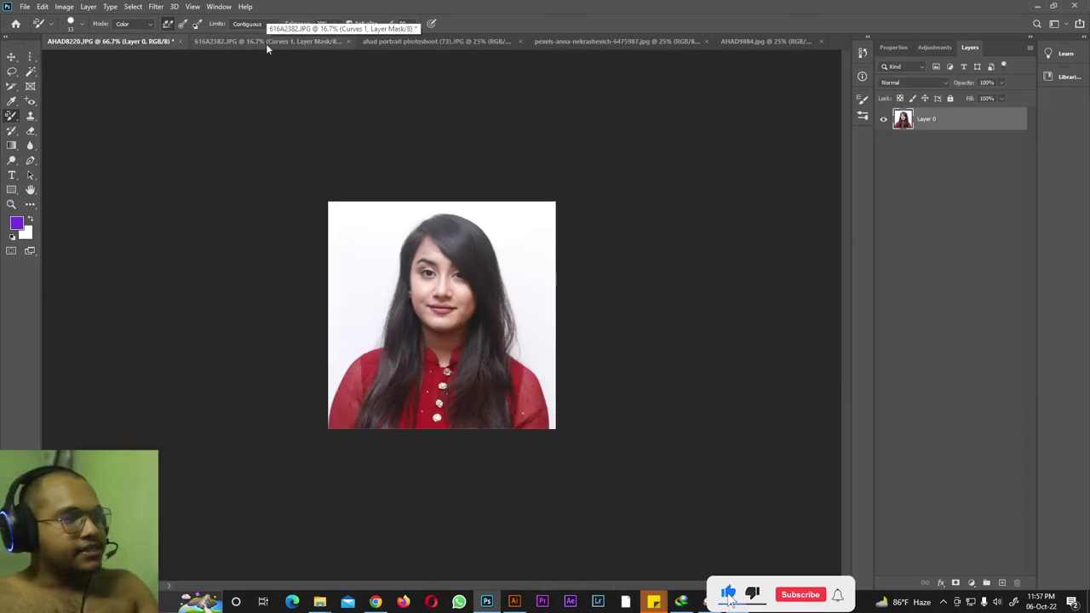
{"action": "key", "text": "ctrl+1"}
Keep the Color Replacement Tool active and set its tolerance to 20%.
{"action": "right_click", "coordinate": [11, 116]}
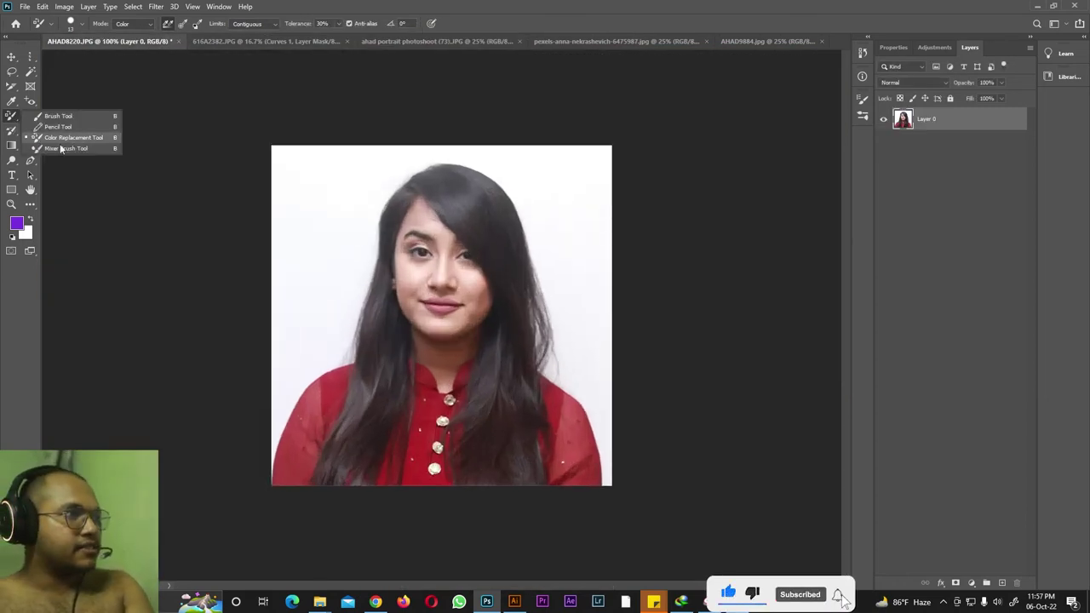
{"action": "left_click", "coordinate": [68, 138]}
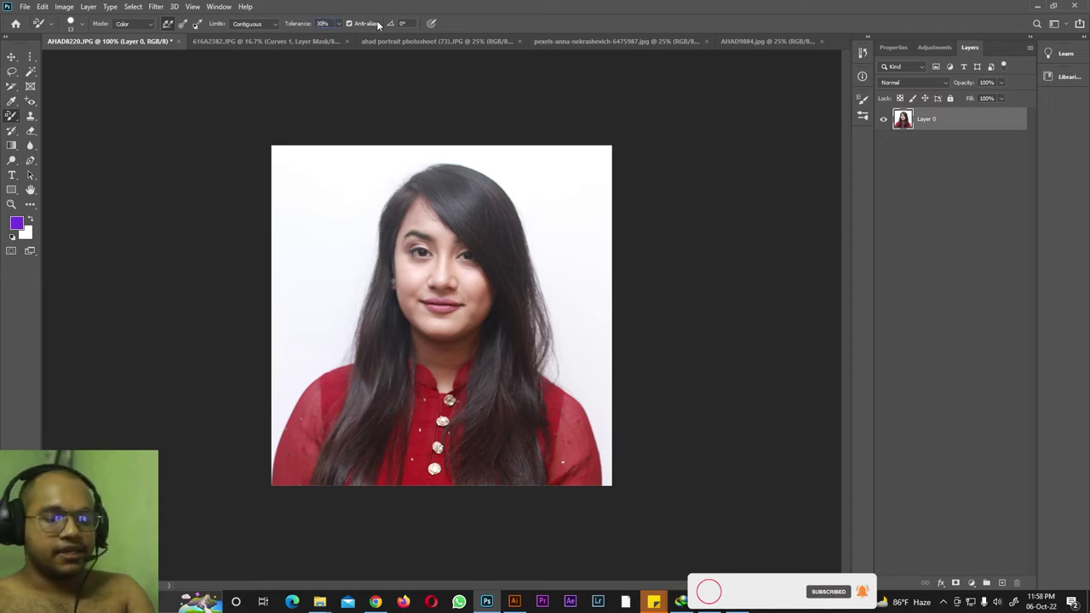
{"action": "type", "text": "25"}
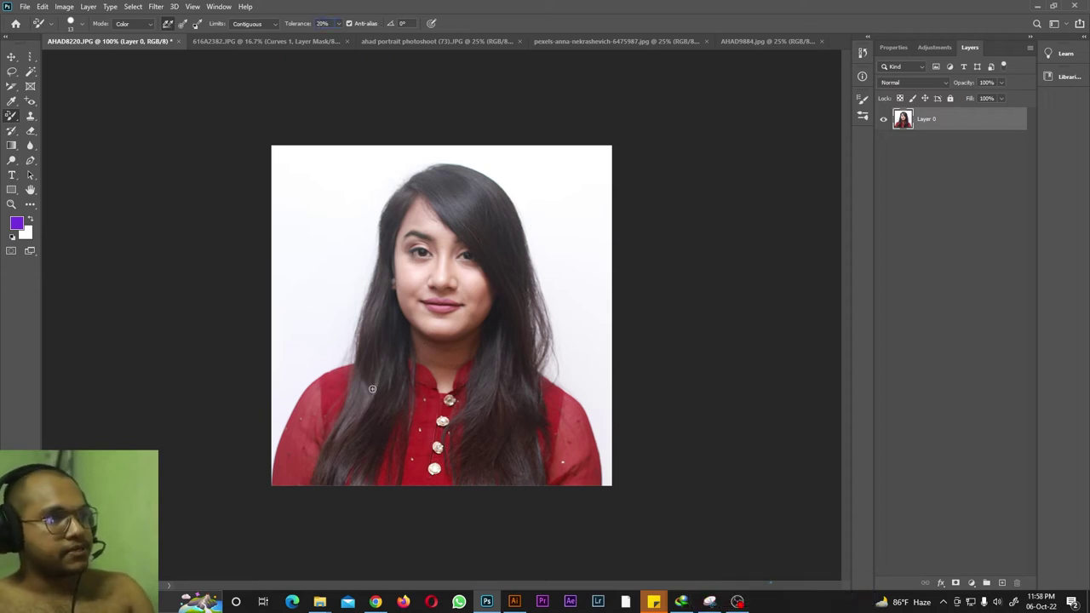
Recolour the woman's dark hair purple from crown to ends using the Color Replacement Tool with a 40 px brush.
{"action": "key", "text": "Return"}
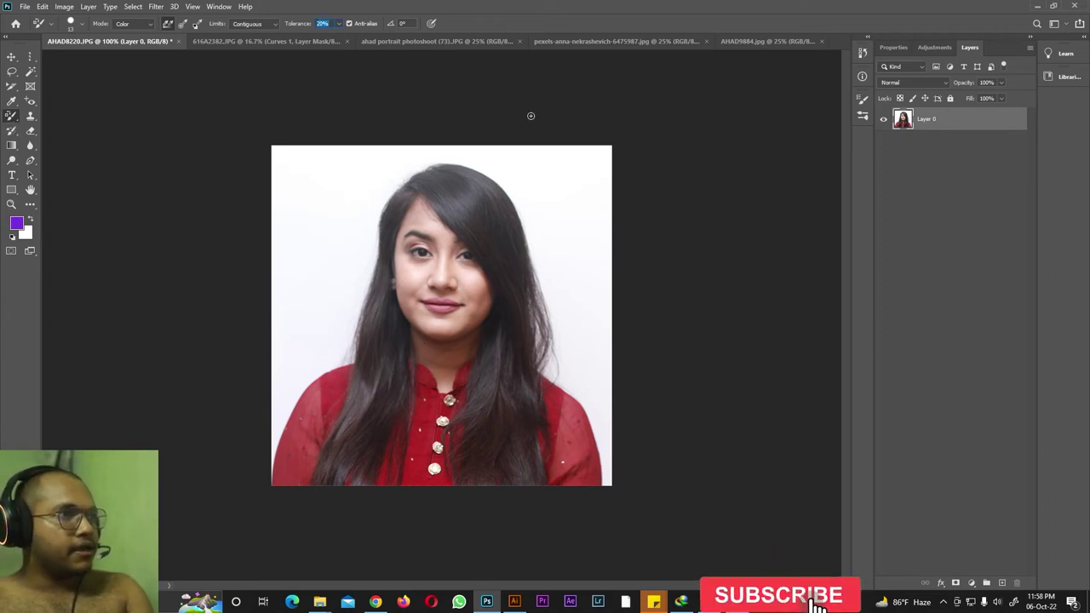
{"action": "key", "text": "v"}
{"action": "left_click", "coordinate": [12, 129]}
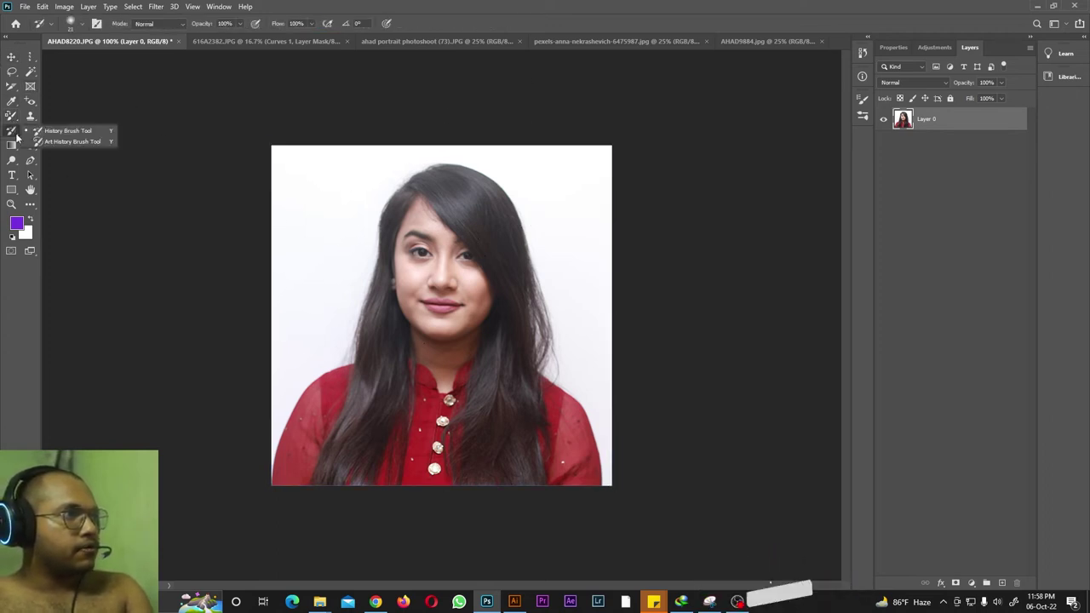
{"action": "right_click", "coordinate": [12, 130]}
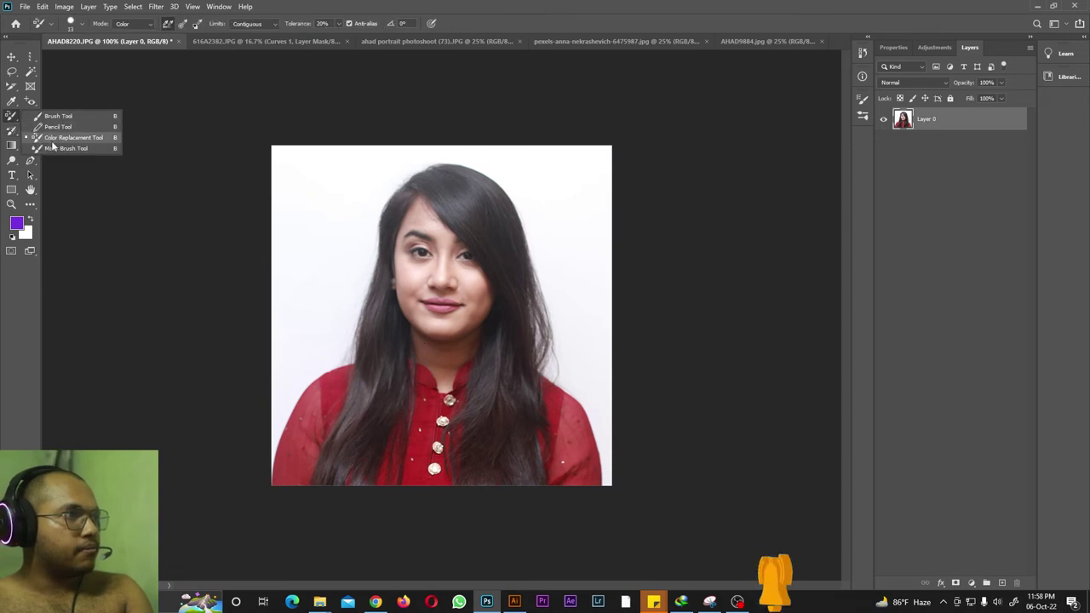
{"action": "left_click", "coordinate": [68, 140]}
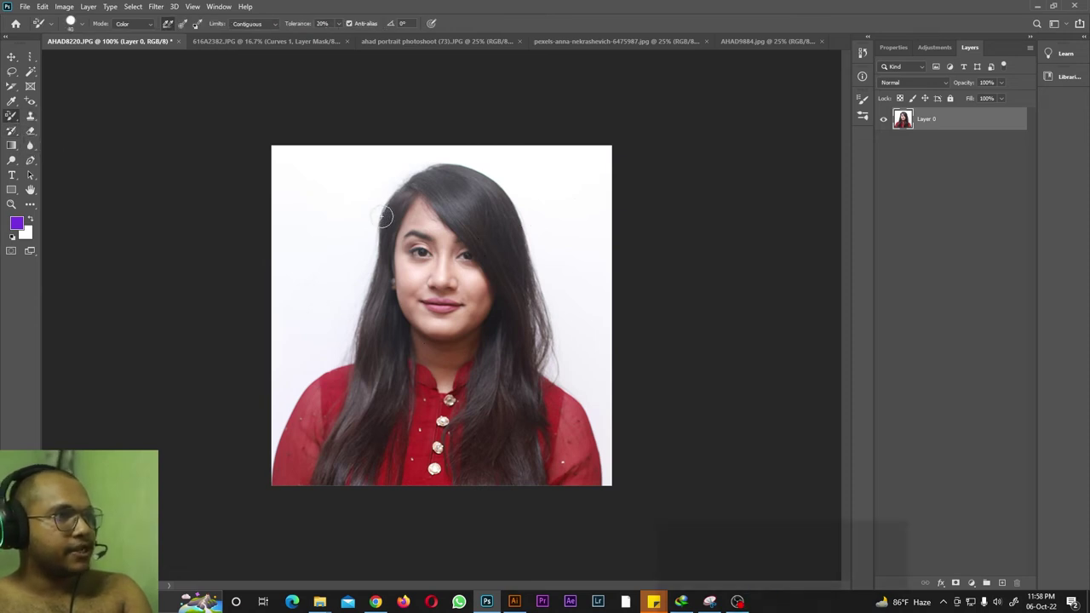
{"action": "mouse_move", "coordinate": [430, 195]}
{"action": "left_mouse_down"}
{"action": "mouse_move", "coordinate": [484, 243]}
{"action": "mouse_move", "coordinate": [443, 181]}
{"action": "mouse_move", "coordinate": [479, 193]}
{"action": "mouse_move", "coordinate": [522, 271]}
{"action": "left_mouse_up"}
{"action": "mouse_move", "coordinate": [498, 201]}
{"action": "left_mouse_down"}
{"action": "mouse_move", "coordinate": [519, 357]}
{"action": "mouse_move", "coordinate": [499, 306]}
{"action": "left_mouse_up"}
{"action": "mouse_move", "coordinate": [478, 390]}
{"action": "left_mouse_down"}
{"action": "mouse_move", "coordinate": [479, 484]}
{"action": "mouse_move", "coordinate": [514, 385]}
{"action": "mouse_move", "coordinate": [529, 420]}
{"action": "left_mouse_up"}
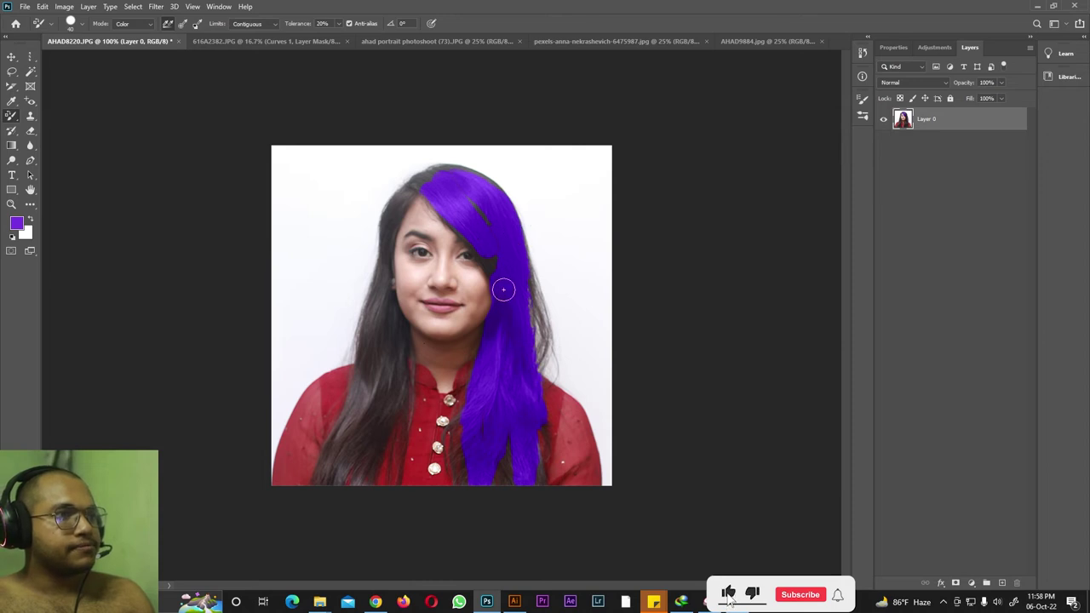
{"action": "mouse_move", "coordinate": [422, 180]}
{"action": "left_mouse_down"}
{"action": "mouse_move", "coordinate": [391, 219]}
{"action": "mouse_move", "coordinate": [369, 353]}
{"action": "mouse_move", "coordinate": [322, 479]}
{"action": "left_mouse_up"}
{"action": "mouse_move", "coordinate": [369, 435]}
{"action": "left_mouse_down"}
{"action": "mouse_move", "coordinate": [396, 383]}
{"action": "mouse_move", "coordinate": [382, 297]}
{"action": "mouse_move", "coordinate": [376, 459]}
{"action": "left_mouse_up"}
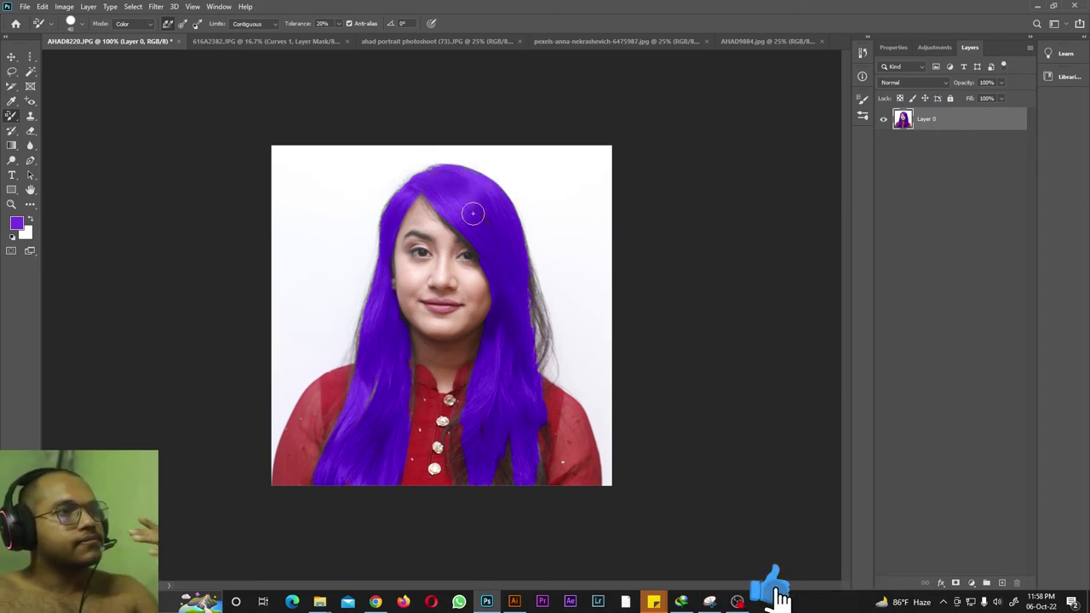
{"action": "mouse_move", "coordinate": [524, 274]}
{"action": "left_mouse_down"}
{"action": "mouse_move", "coordinate": [534, 486]}
{"action": "mouse_move", "coordinate": [499, 444]}
{"action": "mouse_move", "coordinate": [473, 484]}
{"action": "mouse_move", "coordinate": [471, 422]}
{"action": "mouse_move", "coordinate": [454, 446]}
{"action": "mouse_move", "coordinate": [463, 478]}
{"action": "mouse_move", "coordinate": [498, 435]}
{"action": "mouse_move", "coordinate": [514, 482]}
{"action": "left_mouse_up"}
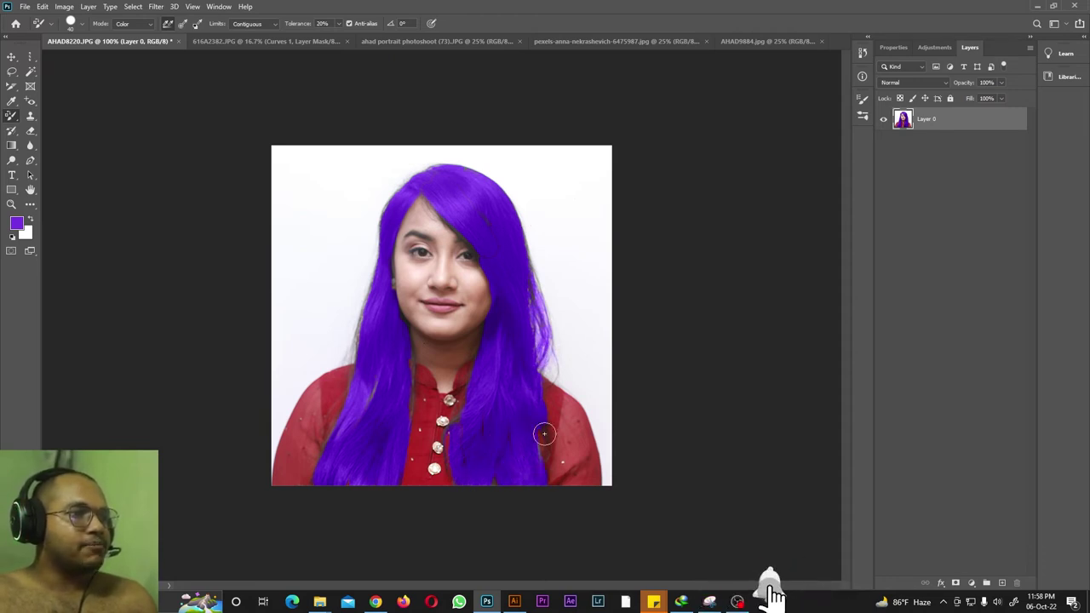
Paint soft purple strokes over the white background around the woman with the 80 px Mixer Brush Tool.
{"action": "right_click", "coordinate": [10, 120]}
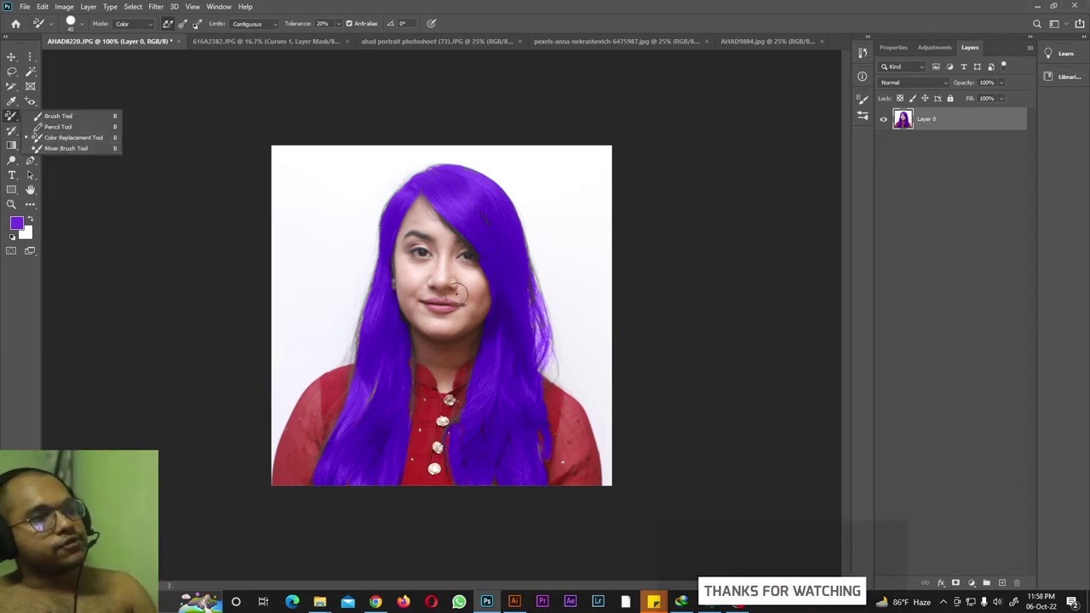
{"action": "left_click", "coordinate": [68, 149]}
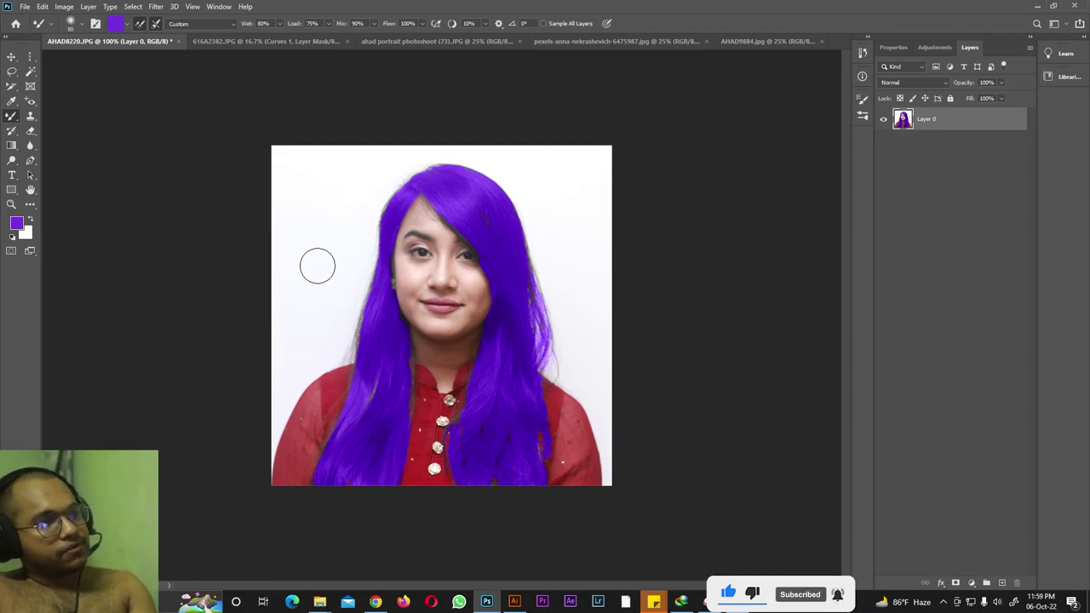
{"action": "key", "text": "Caps_Lock"}
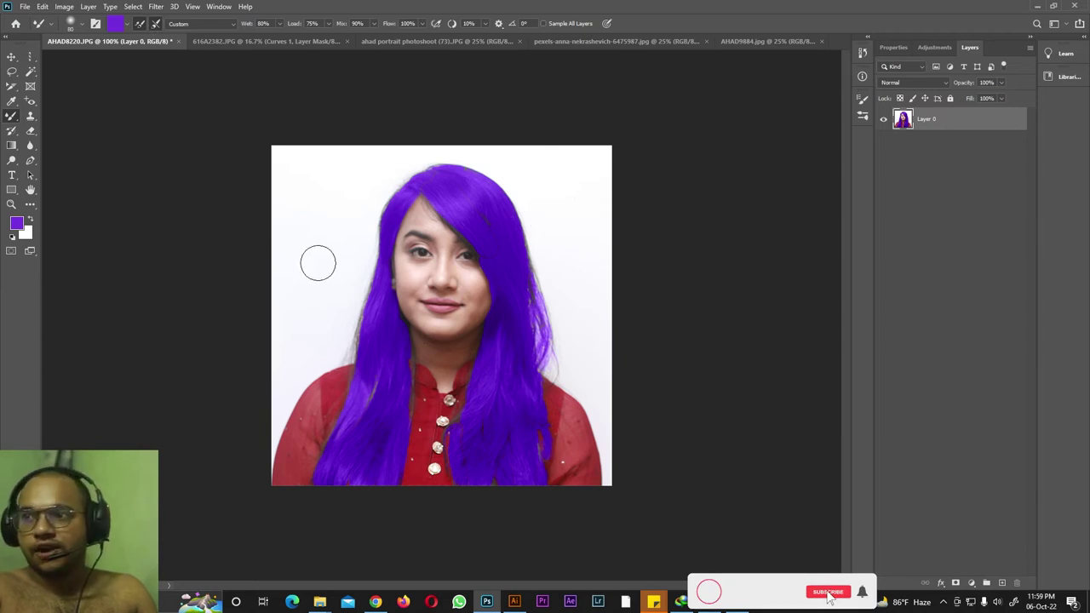
{"action": "right_click", "coordinate": [11, 115]}
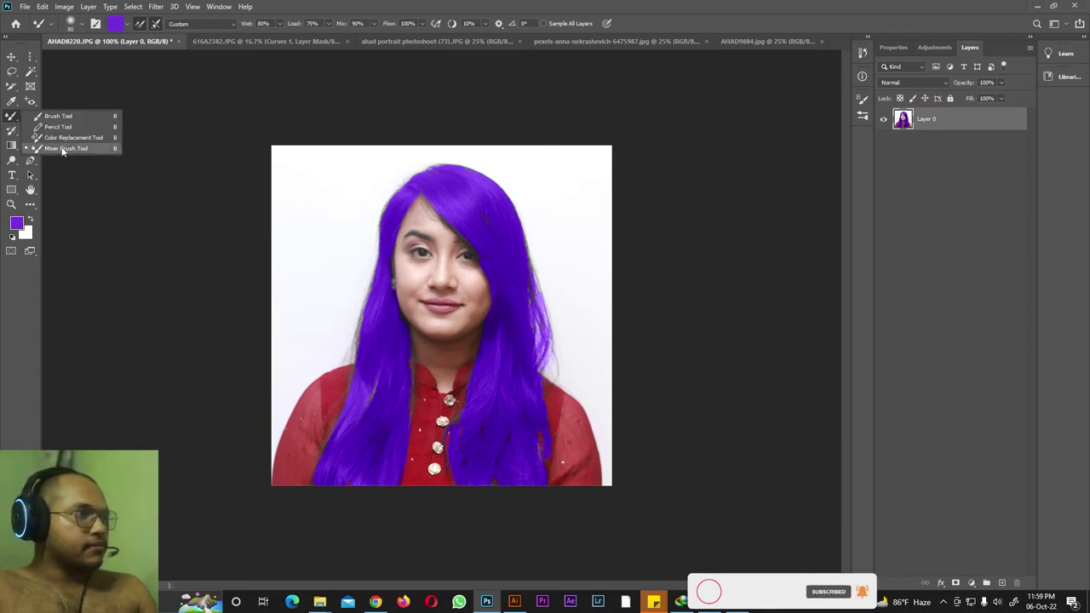
{"action": "left_click", "coordinate": [62, 149]}
{"action": "mouse_move", "coordinate": [275, 275]}
{"action": "left_mouse_down"}
{"action": "mouse_move", "coordinate": [284, 148]}
{"action": "mouse_move", "coordinate": [256, 324]}
{"action": "mouse_move", "coordinate": [293, 146]}
{"action": "mouse_move", "coordinate": [279, 313]}
{"action": "mouse_move", "coordinate": [312, 177]}
{"action": "mouse_move", "coordinate": [297, 373]}
{"action": "mouse_move", "coordinate": [354, 179]}
{"action": "mouse_move", "coordinate": [309, 308]}
{"action": "mouse_move", "coordinate": [333, 288]}
{"action": "mouse_move", "coordinate": [353, 177]}
{"action": "mouse_move", "coordinate": [304, 159]}
{"action": "mouse_move", "coordinate": [540, 138]}
{"action": "mouse_move", "coordinate": [605, 147]}
{"action": "mouse_move", "coordinate": [486, 161]}
{"action": "mouse_move", "coordinate": [555, 167]}
{"action": "mouse_move", "coordinate": [530, 160]}
{"action": "mouse_move", "coordinate": [599, 303]}
{"action": "mouse_move", "coordinate": [557, 199]}
{"action": "mouse_move", "coordinate": [523, 176]}
{"action": "mouse_move", "coordinate": [589, 369]}
{"action": "mouse_move", "coordinate": [581, 96]}
{"action": "mouse_move", "coordinate": [595, 322]}
{"action": "mouse_move", "coordinate": [554, 163]}
{"action": "mouse_move", "coordinate": [492, 151]}
{"action": "mouse_move", "coordinate": [340, 163]}
{"action": "mouse_move", "coordinate": [264, 229]}
{"action": "mouse_move", "coordinate": [292, 172]}
{"action": "mouse_move", "coordinate": [340, 161]}
{"action": "left_mouse_up"}
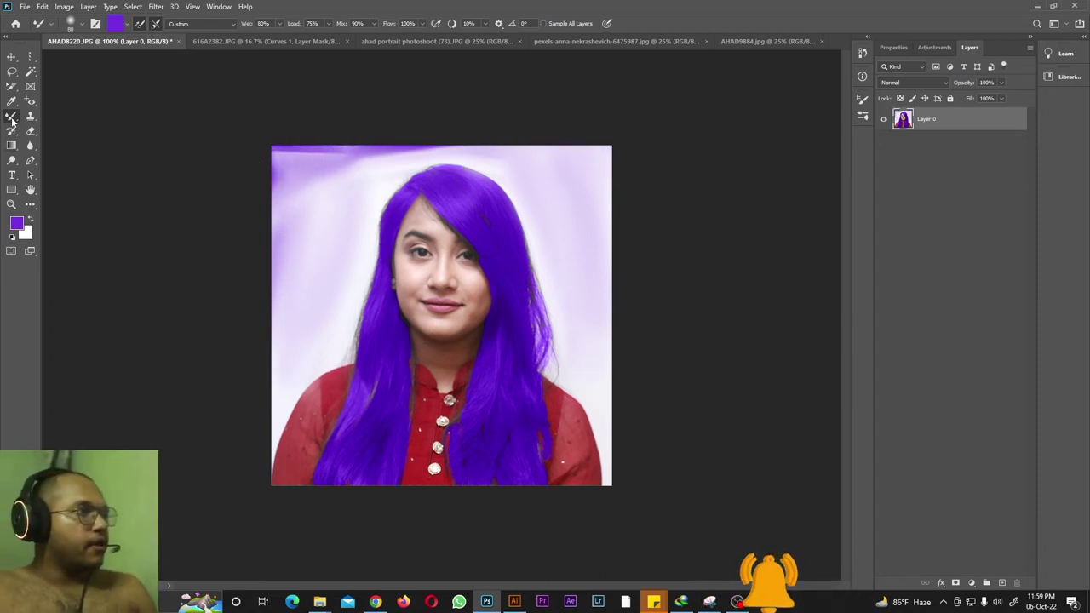
{"action": "right_click", "coordinate": [12, 120]}
{"action": "left_click", "coordinate": [60, 150]}
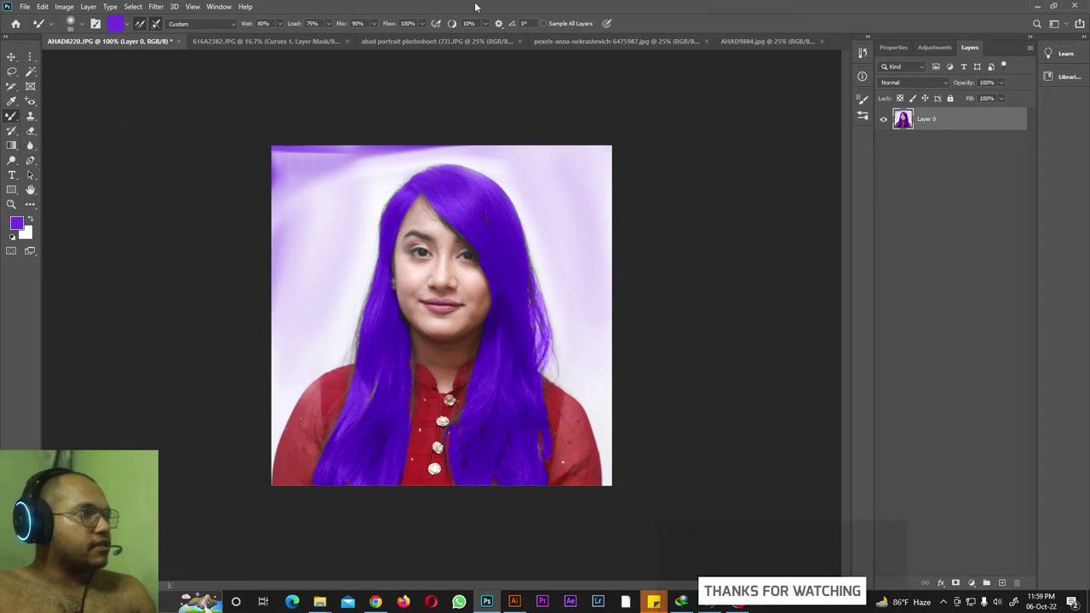
Select the Clone Stamp Tool, bring up the acne face photo pexels-anna-nekrashevich-6475987.jpg and enlarge the brush to 250 px.
{"action": "left_click", "coordinate": [31, 118]}
{"action": "right_click", "coordinate": [31, 118]}
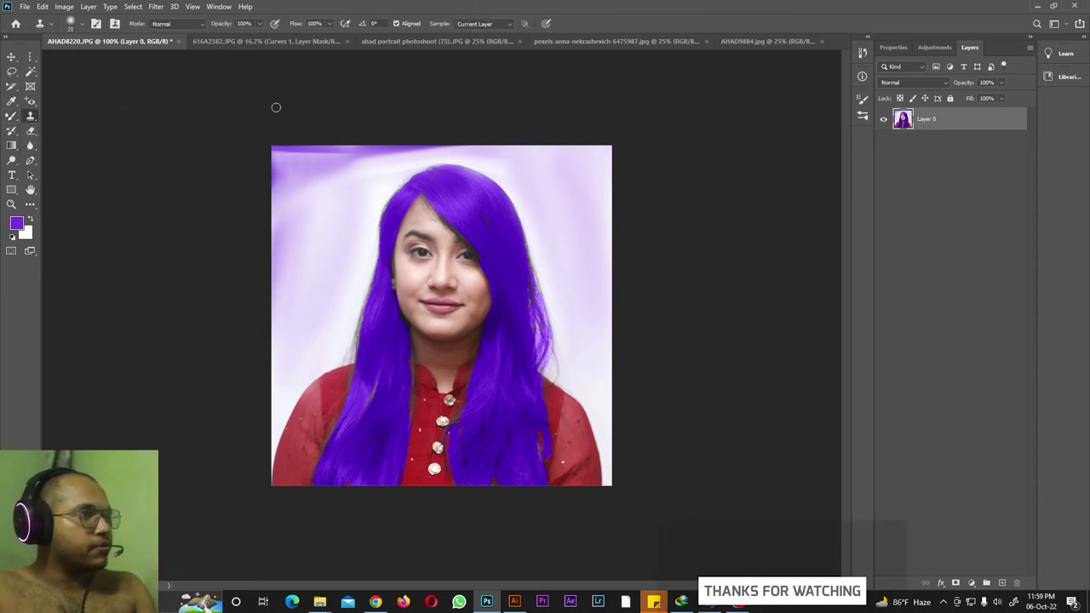
{"action": "left_click", "coordinate": [290, 41]}
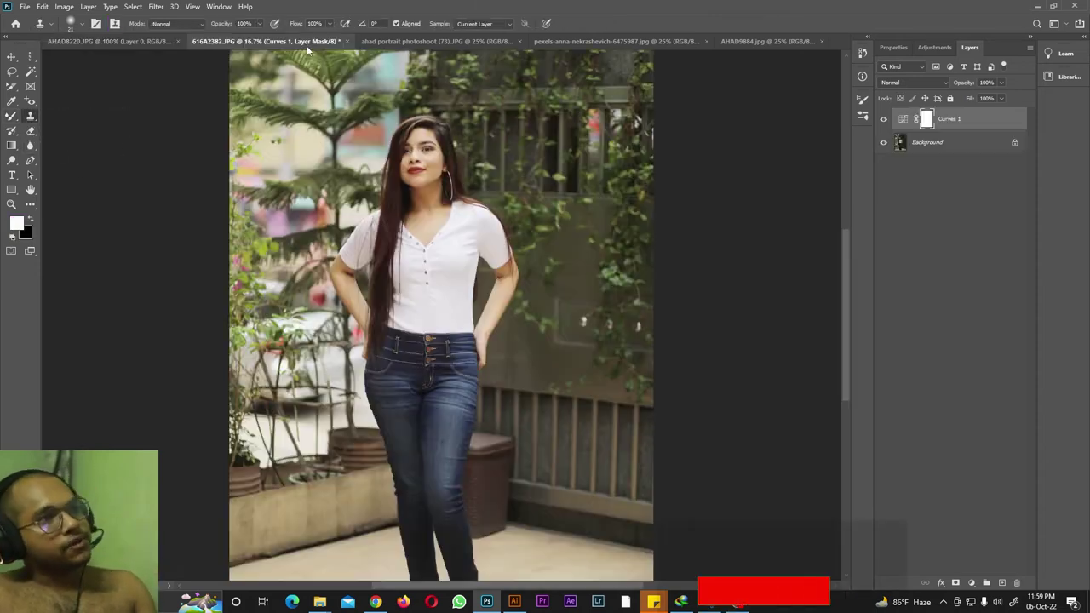
{"action": "left_click", "coordinate": [424, 41]}
{"action": "left_click", "coordinate": [604, 41]}
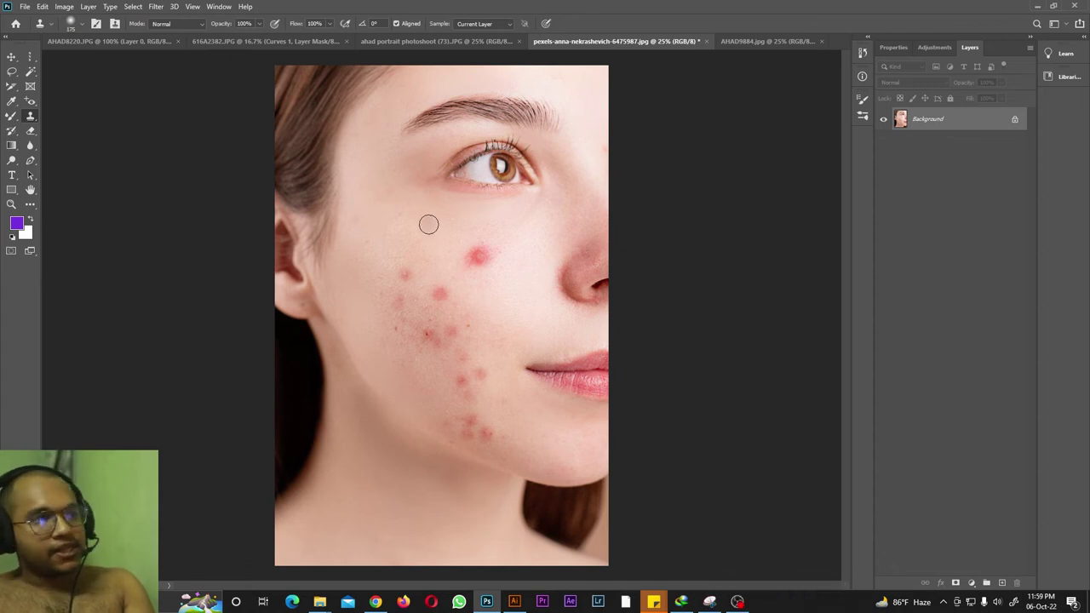
{"action": "key", "text": "bracketright"}
{"action": "key", "text": "bracketright"}
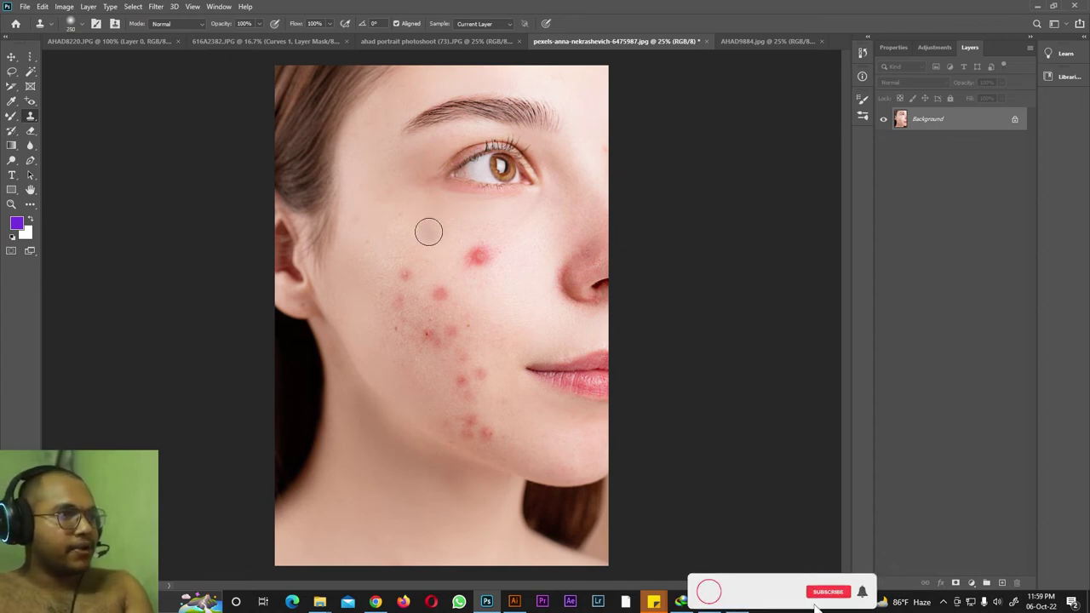
{"action": "key", "text": "bracketright"}
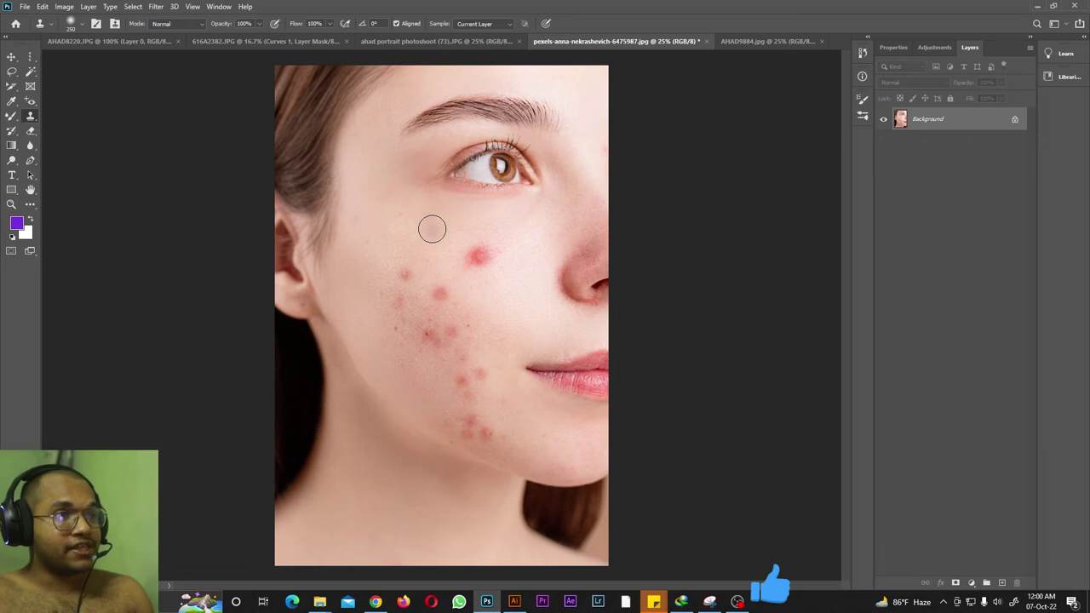
Sample clean skin on the upper cheek and clone it over the red blemishes below the eye and along the cheek.
{"action": "key", "text": "alt"}
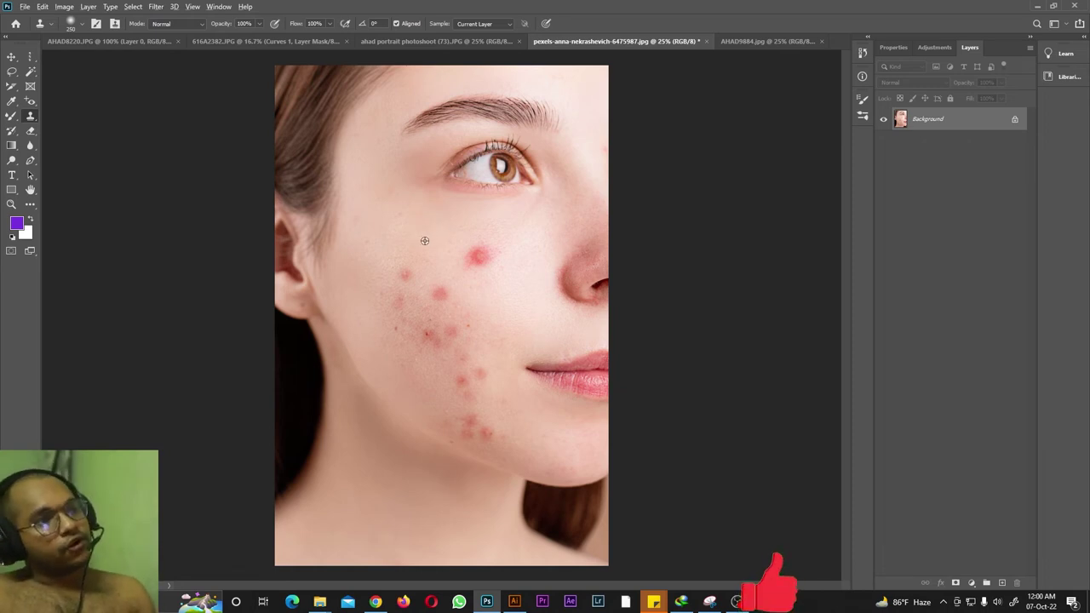
{"action": "left_click", "coordinate": [425, 236], "text": "alt"}
{"action": "left_click_drag", "start_coordinate": [477, 257], "coordinate": [492, 256]}
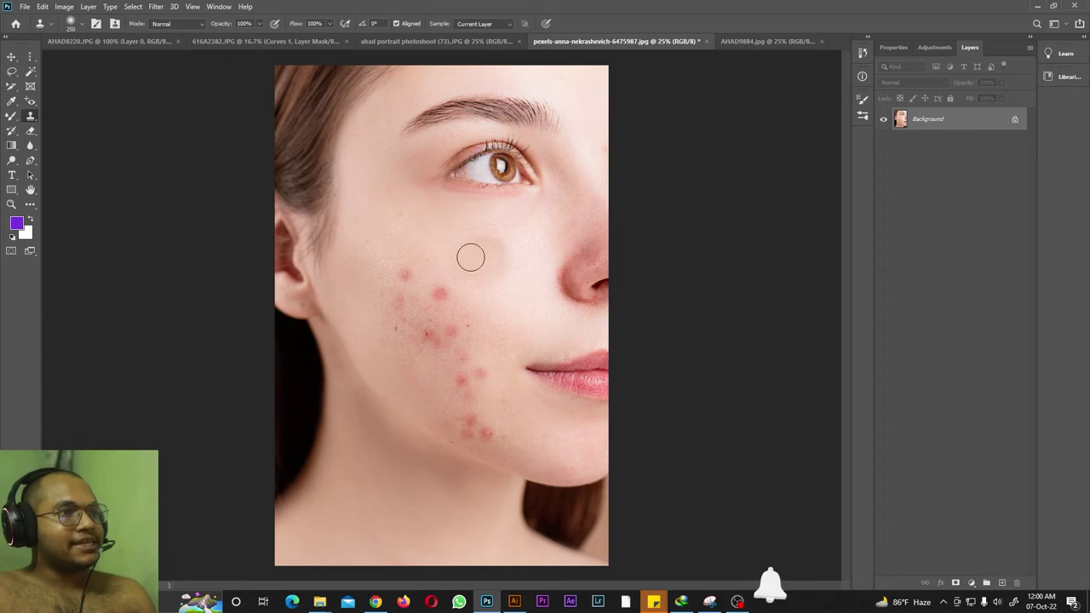
{"action": "mouse_move", "coordinate": [436, 293]}
{"action": "left_mouse_down"}
{"action": "mouse_move", "coordinate": [397, 307]}
{"action": "mouse_move", "coordinate": [397, 324]}
{"action": "left_mouse_up"}
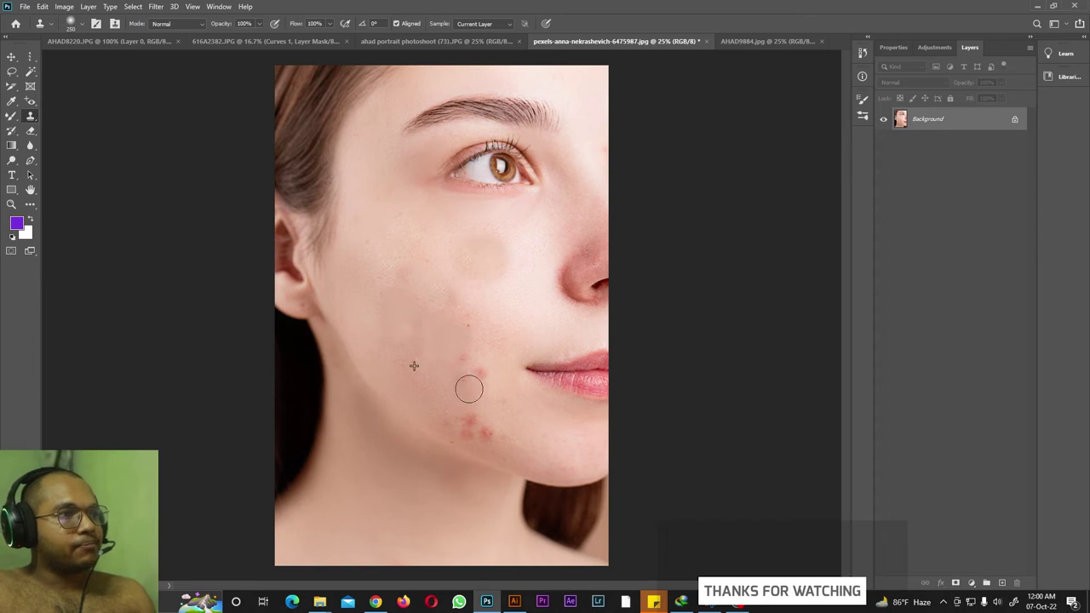
{"action": "left_click_drag", "start_coordinate": [469, 371], "coordinate": [474, 369]}
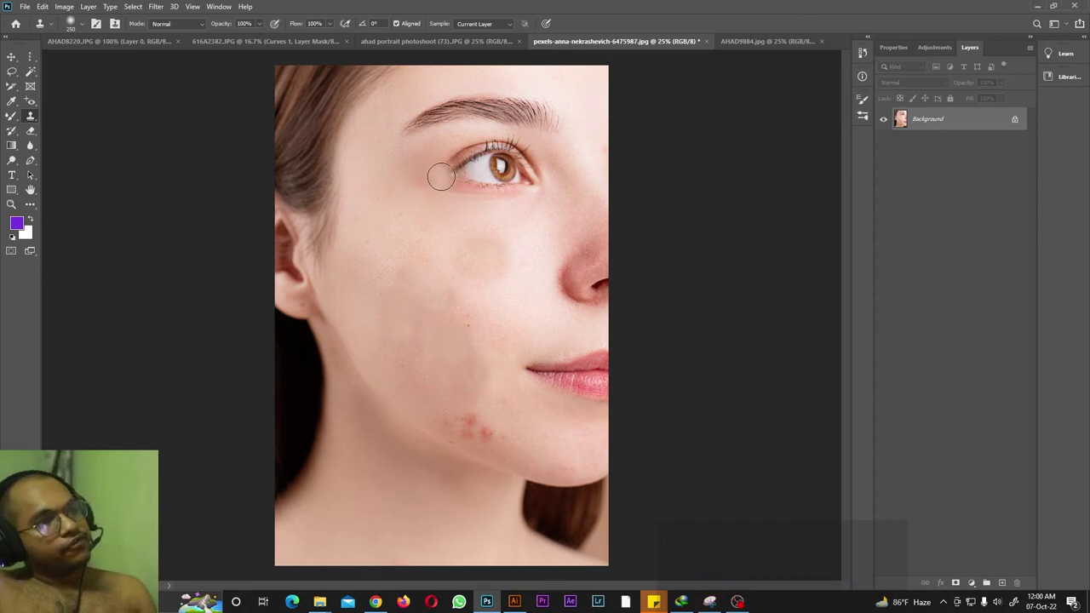
Undo the clone strokes on the cheek and delete the restored spot healing brush tool layer.
{"action": "key", "text": "ctrl+z"}
{"action": "key", "text": "ctrl+z"}
{"action": "key", "text": "ctrl+z"}
{"action": "key", "text": "ctrl+z"}
{"action": "key", "text": "ctrl+z"}
{"action": "key", "text": "ctrl+z"}
{"action": "key", "text": "ctrl+z"}
{"action": "key", "text": "ctrl+z"}
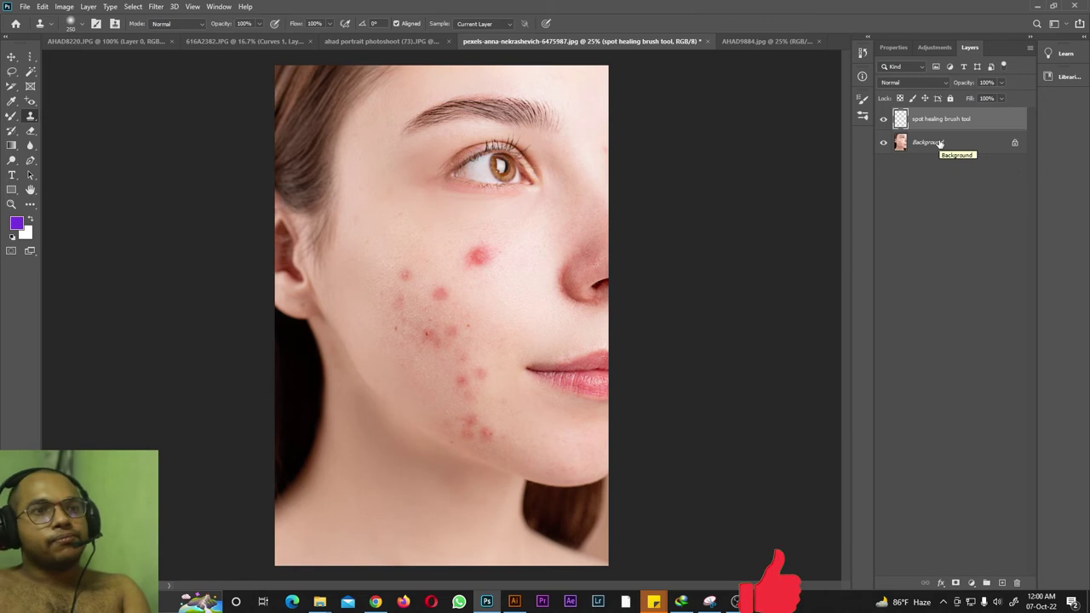
{"action": "key", "text": "Delete"}
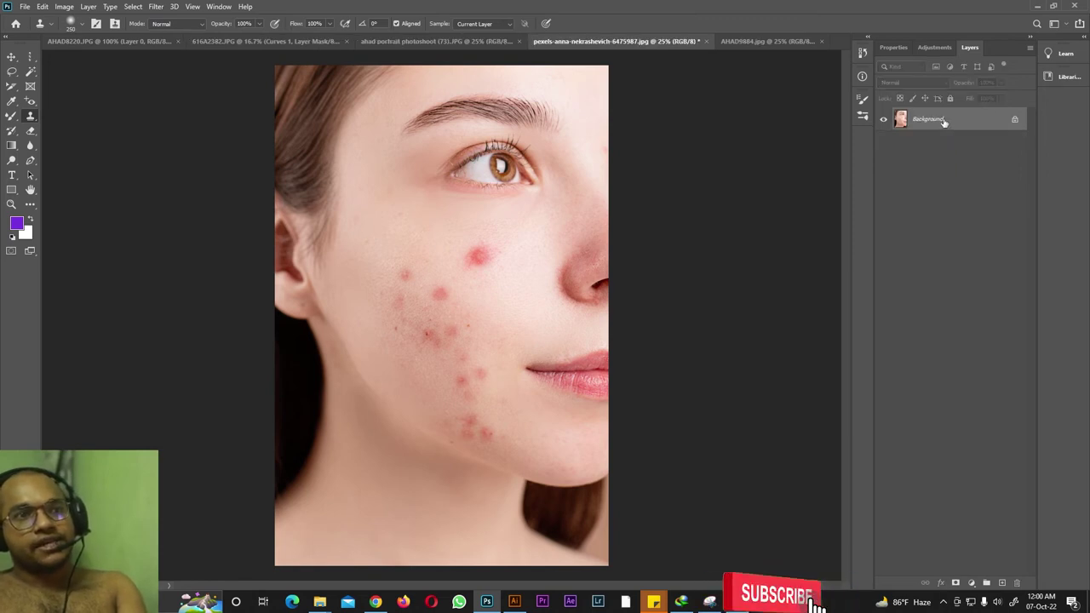
Sample beside the eye, clone a second eye onto the cheek beneath it and undo the cloning.
{"action": "left_click", "coordinate": [449, 176], "text": "alt"}
{"action": "mouse_move", "coordinate": [451, 263]}
{"action": "left_mouse_down"}
{"action": "mouse_move", "coordinate": [498, 252]}
{"action": "mouse_move", "coordinate": [531, 257]}
{"action": "mouse_move", "coordinate": [450, 274]}
{"action": "mouse_move", "coordinate": [526, 271]}
{"action": "left_mouse_up"}
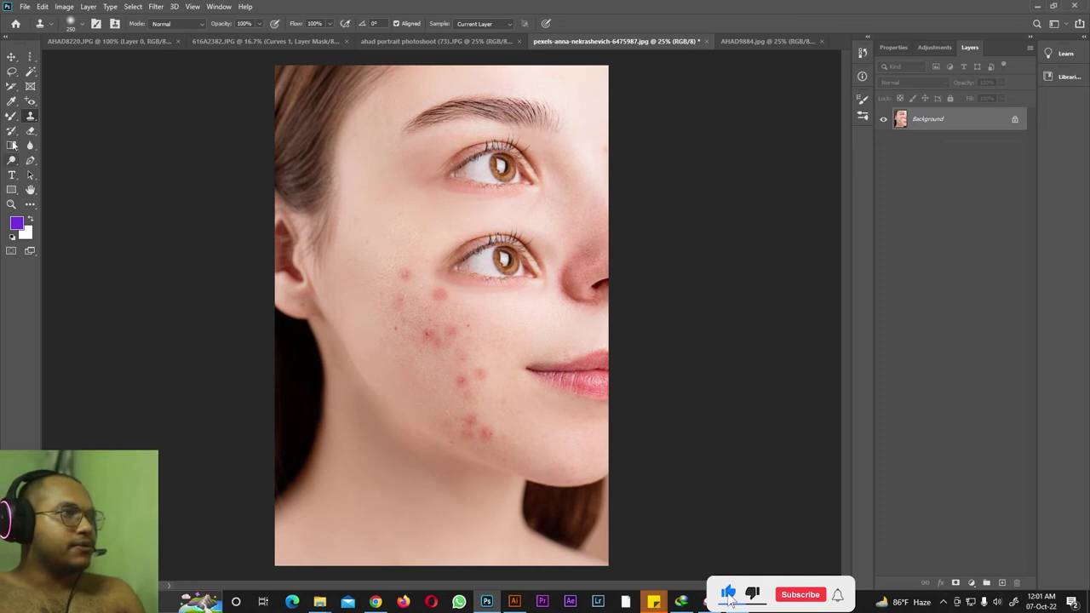
{"action": "key", "text": "ctrl+z"}
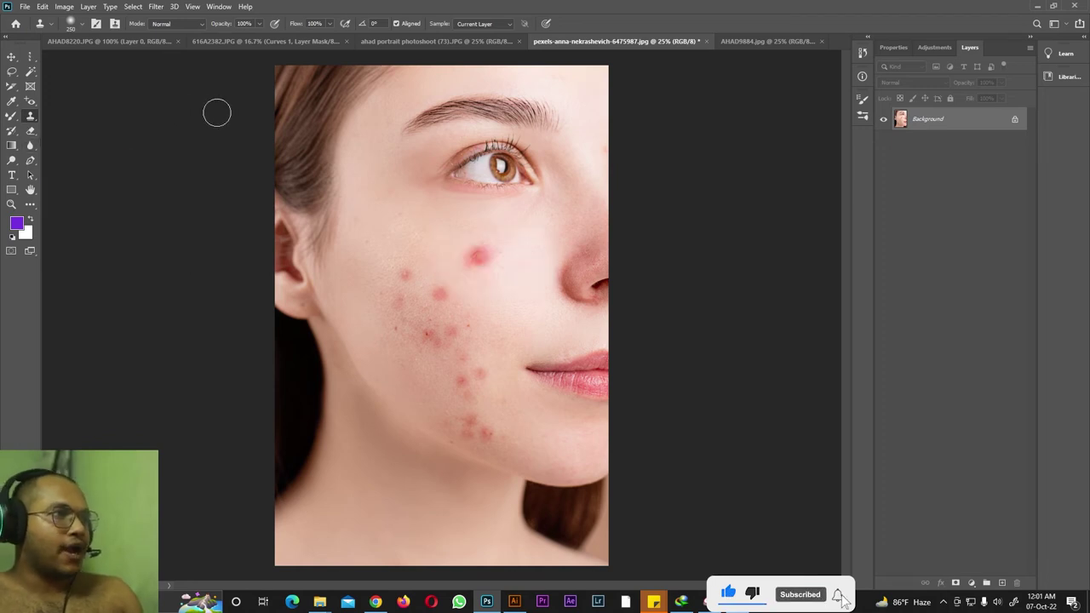
Open maxresdefault.jpg from the photoshop tutorial files folder as a new document.
{"action": "mouse_move", "coordinate": [322, 600]}
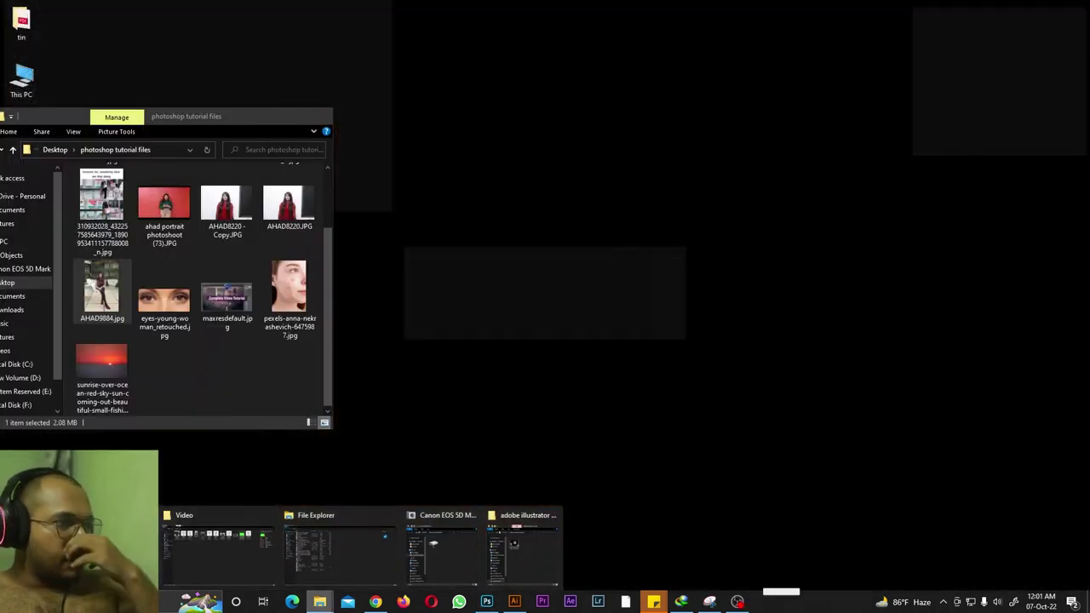
{"action": "left_click", "coordinate": [167, 572]}
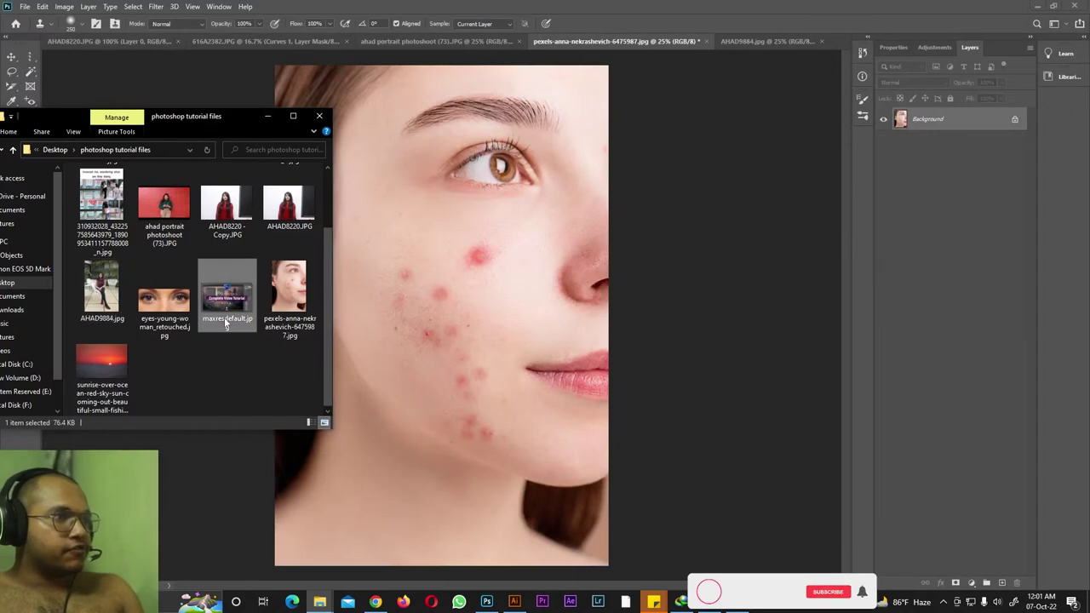
{"action": "left_click_drag", "start_coordinate": [224, 320], "coordinate": [833, 41]}
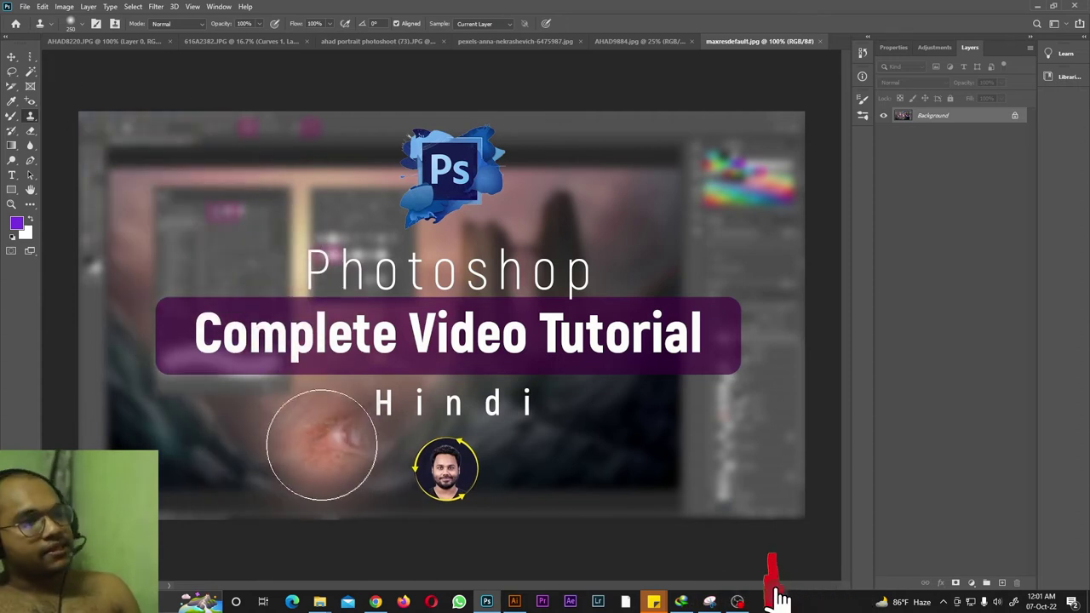
Try cloning the sampled eye from the face photo over the lower part of the maxresdefault.jpg image.
{"action": "left_click", "coordinate": [601, 42]}
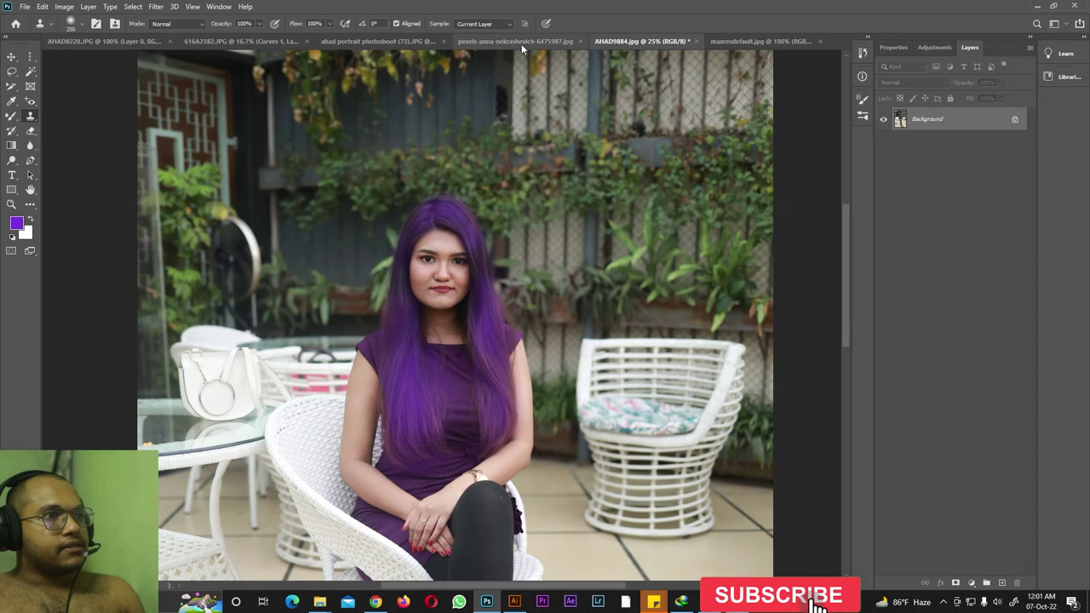
{"action": "left_click", "coordinate": [521, 43]}
{"action": "left_click", "coordinate": [774, 40]}
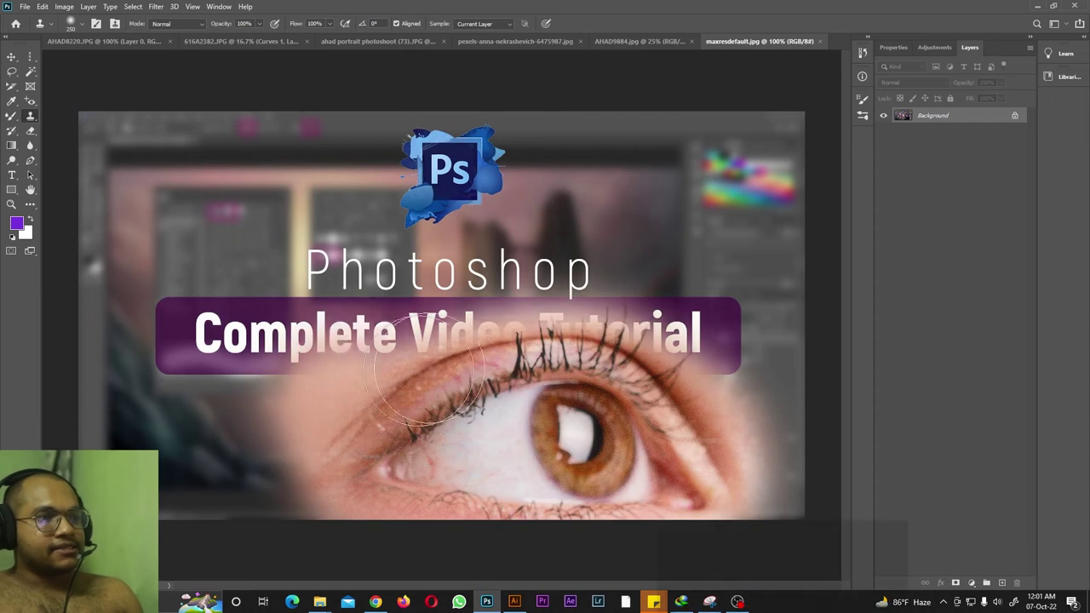
{"action": "left_click", "coordinate": [648, 443]}
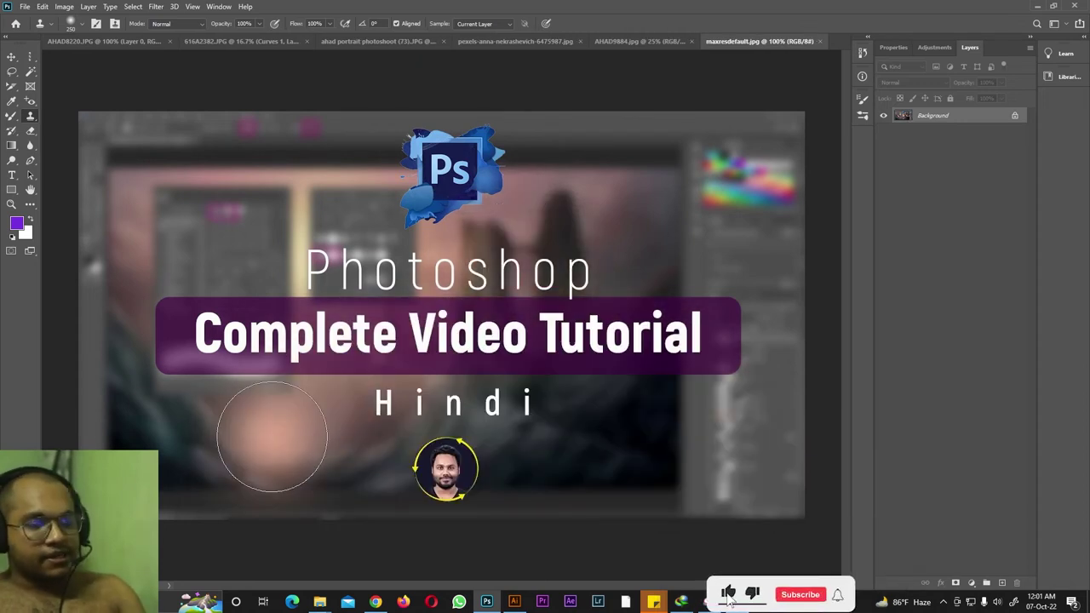
Reduce the clone brush to 100 px, sample the dark background beside the round portrait and clone it over the portrait.
{"action": "key", "text": "bracketleft"}
{"action": "key", "text": "bracketleft"}
{"action": "key", "text": "bracketleft"}
{"action": "key", "text": "bracketleft"}
{"action": "key", "text": "bracketleft"}
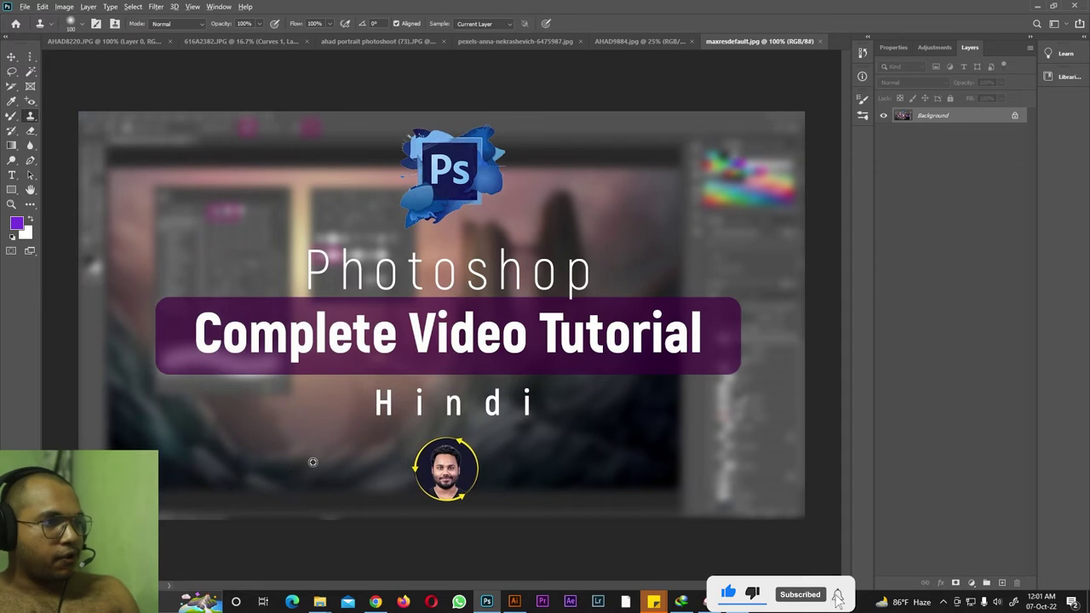
{"action": "left_click", "coordinate": [568, 465], "text": "alt"}
{"action": "mouse_move", "coordinate": [446, 468]}
{"action": "left_mouse_down"}
{"action": "mouse_move", "coordinate": [408, 473]}
{"action": "mouse_move", "coordinate": [476, 459]}
{"action": "mouse_move", "coordinate": [477, 472]}
{"action": "mouse_move", "coordinate": [448, 487]}
{"action": "mouse_move", "coordinate": [470, 483]}
{"action": "mouse_move", "coordinate": [465, 459]}
{"action": "mouse_move", "coordinate": [459, 470]}
{"action": "mouse_move", "coordinate": [388, 460]}
{"action": "left_mouse_up"}
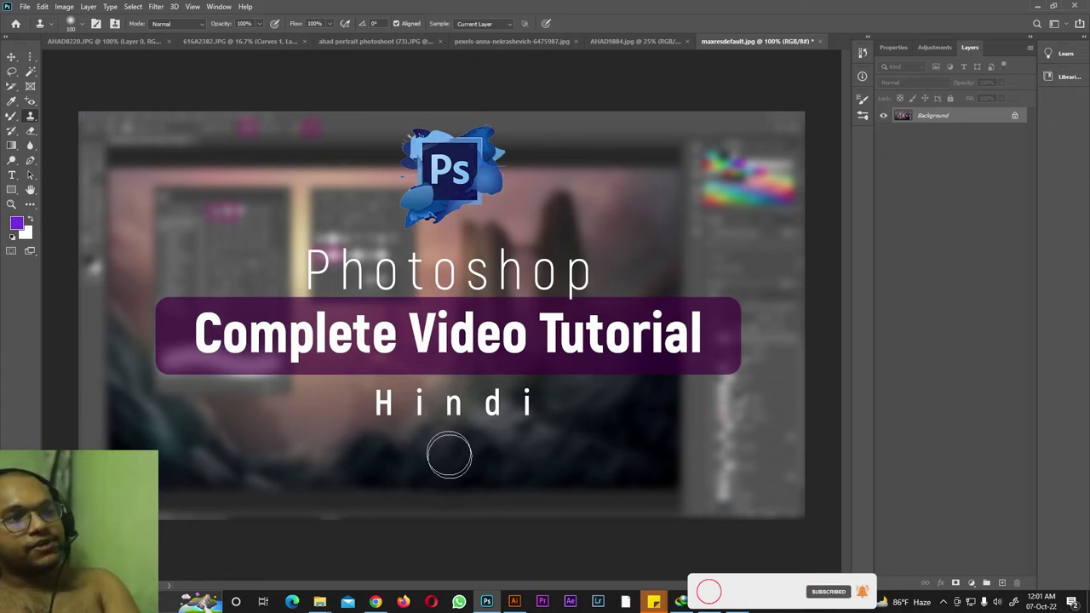
Open the purple sunset seascape with the boat from the photoshop tutorial files folder as a new document.
{"action": "right_click", "coordinate": [31, 118]}
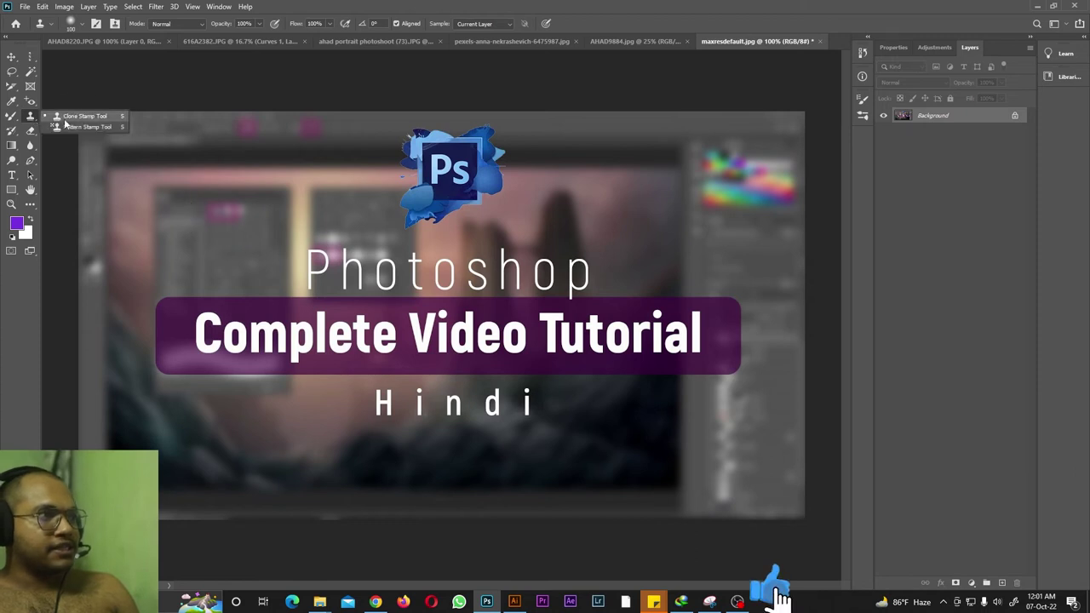
{"action": "mouse_move", "coordinate": [320, 601]}
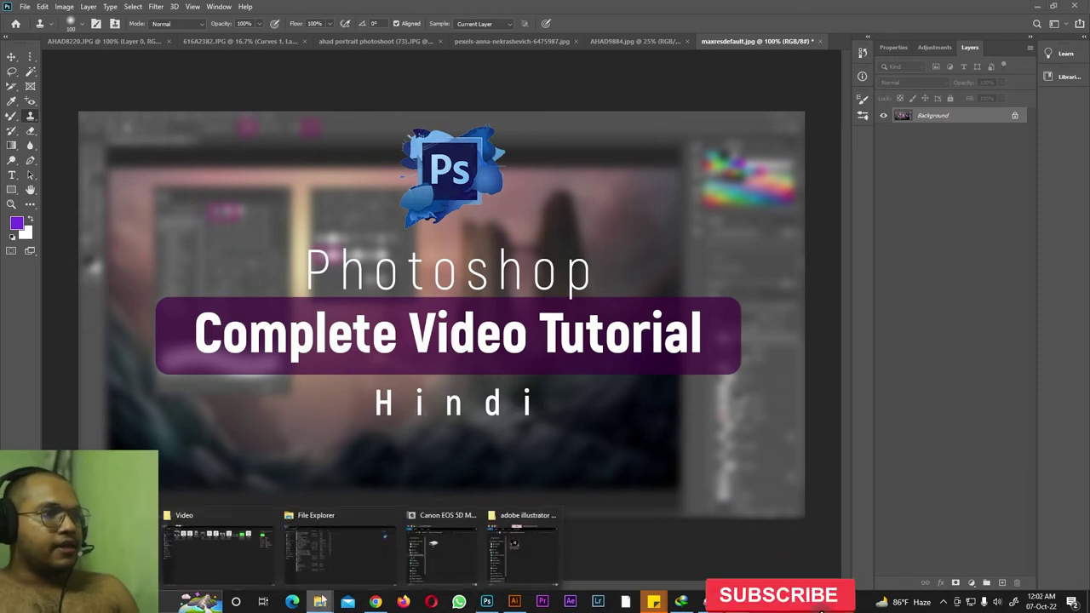
{"action": "left_click", "coordinate": [339, 549]}
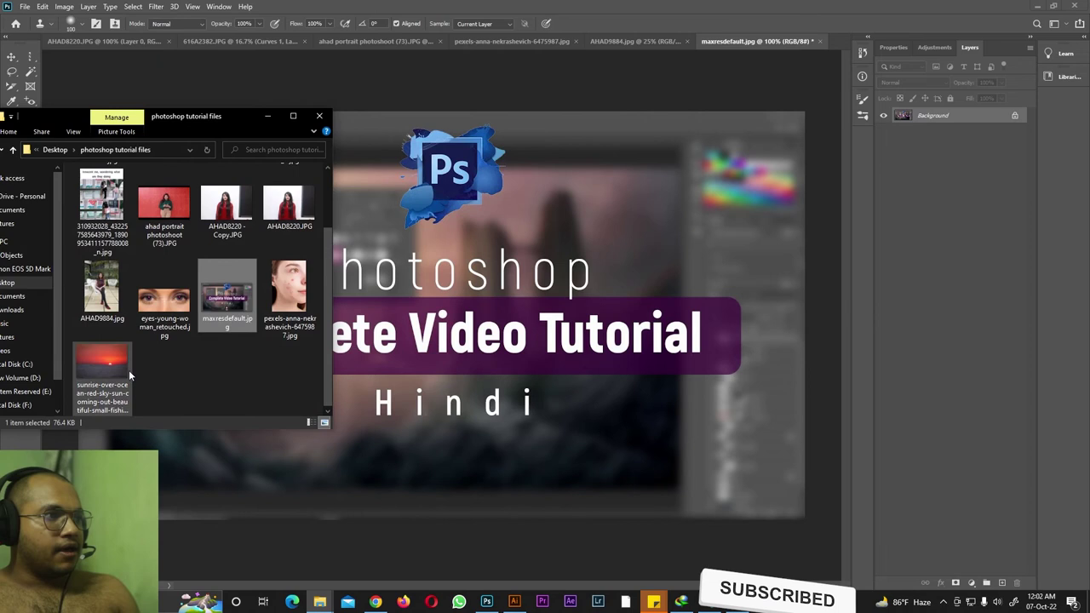
{"action": "double_click", "coordinate": [288, 204]}
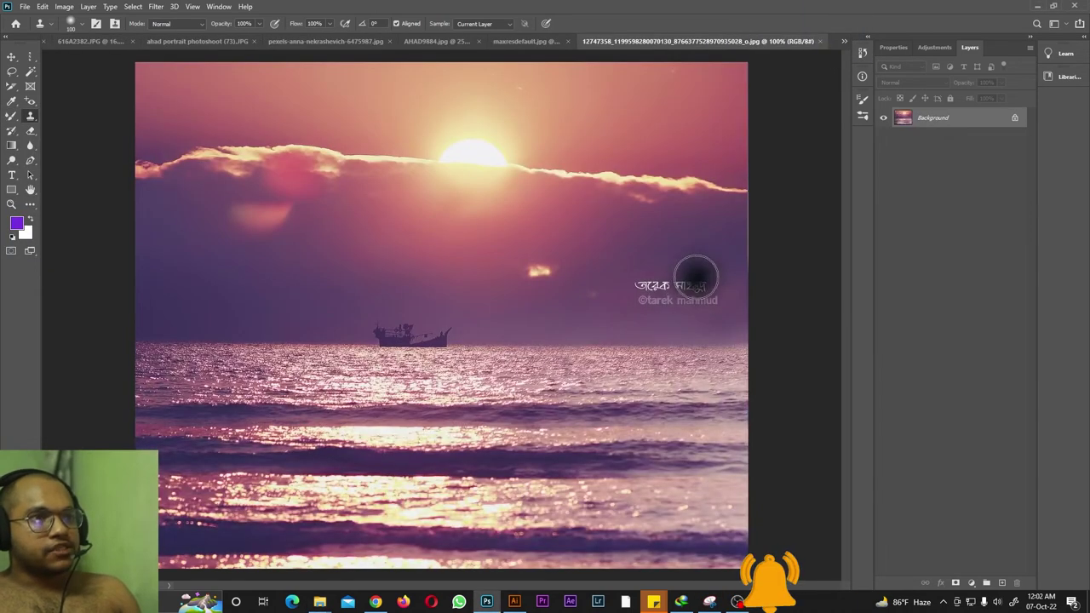
Sample the dark sky just above the watermark and try cloning it over the lettering with the 100 px brush.
{"action": "mouse_move", "coordinate": [637, 301]}
{"action": "left_mouse_down"}
{"action": "mouse_move", "coordinate": [678, 301]}
{"action": "mouse_move", "coordinate": [641, 298]}
{"action": "left_mouse_up"}
{"action": "key", "text": "ctrl+z"}
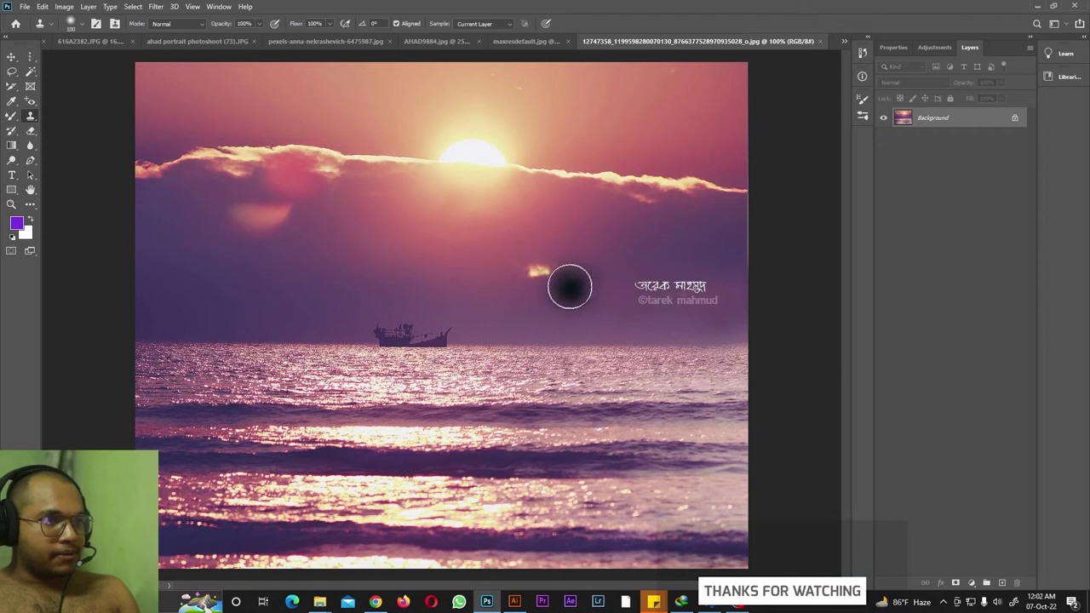
{"action": "left_click", "coordinate": [649, 259], "text": "alt"}
{"action": "mouse_move", "coordinate": [634, 286]}
{"action": "left_mouse_down"}
{"action": "mouse_move", "coordinate": [703, 281]}
{"action": "mouse_move", "coordinate": [645, 290]}
{"action": "left_mouse_up"}
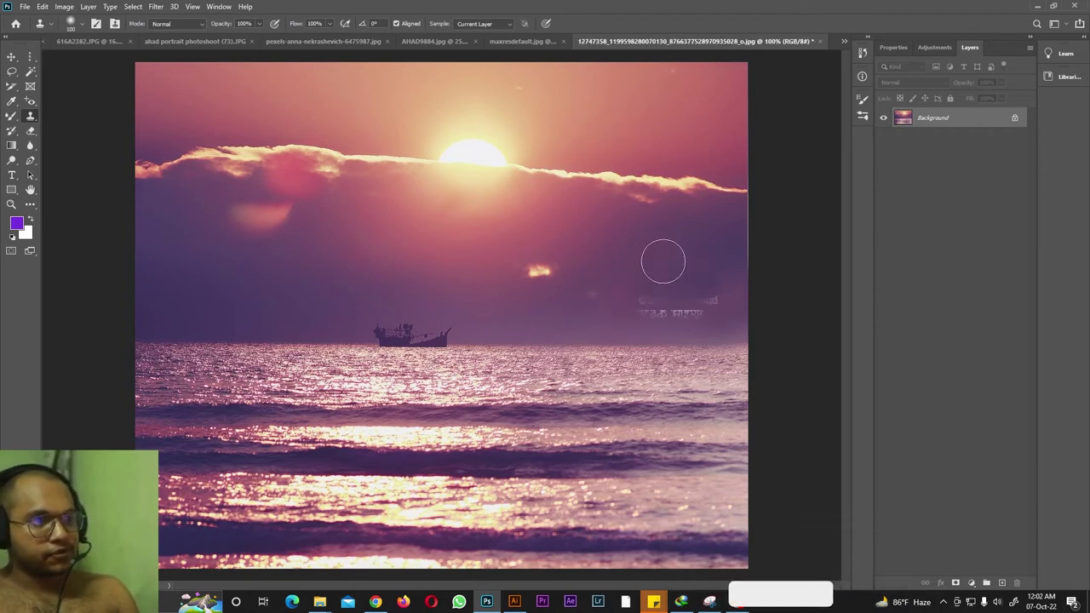
Reduce the clone brush to 40 px and undo the cloning over the watermark.
{"action": "key", "text": "bracketleft"}
{"action": "key", "text": "bracketleft"}
{"action": "key", "text": "bracketleft"}
{"action": "key", "text": "bracketleft"}
{"action": "key", "text": "bracketleft"}
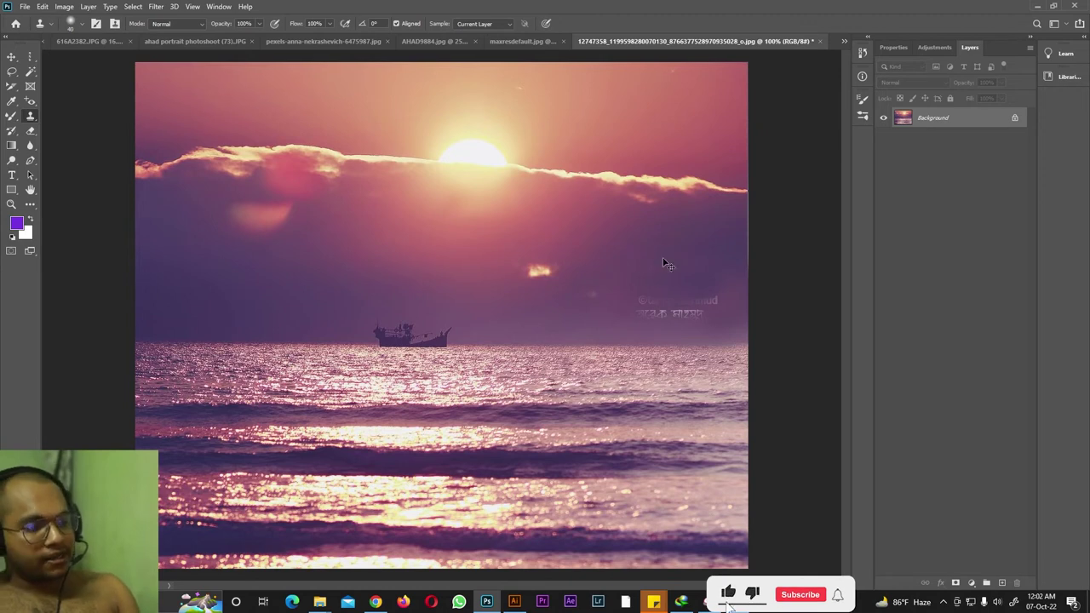
{"action": "key", "text": "ctrl+z"}
{"action": "key", "text": "ctrl+z"}
{"action": "key", "text": "ctrl+z"}
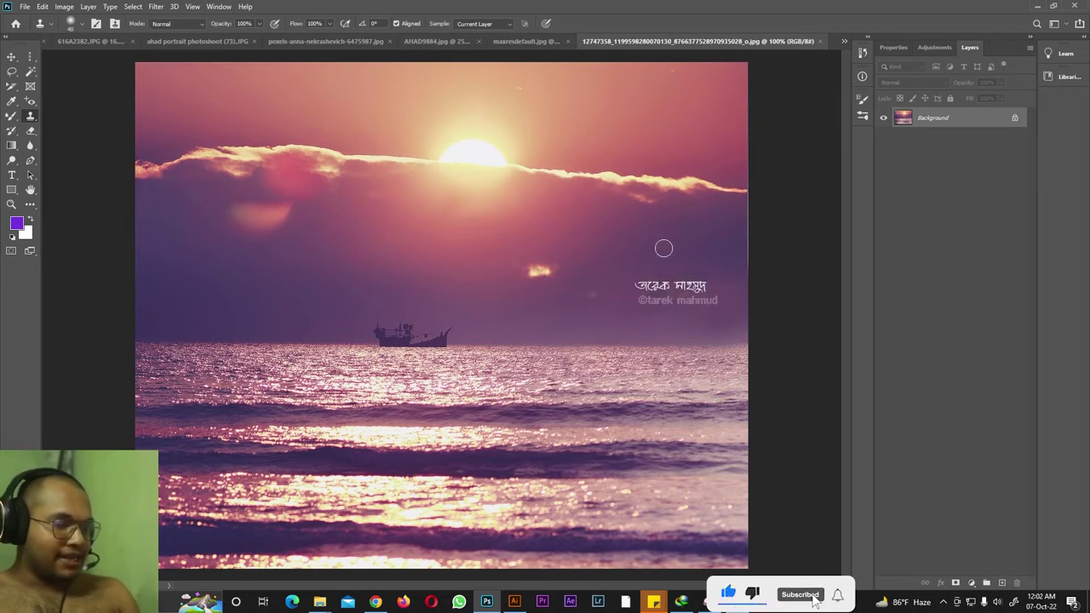
Clone clean dark sky over both lines of the watermark and the area beneath them.
{"action": "mouse_move", "coordinate": [694, 282]}
{"action": "left_mouse_down"}
{"action": "mouse_move", "coordinate": [630, 288]}
{"action": "mouse_move", "coordinate": [721, 301]}
{"action": "mouse_move", "coordinate": [641, 300]}
{"action": "mouse_move", "coordinate": [723, 297]}
{"action": "left_mouse_up"}
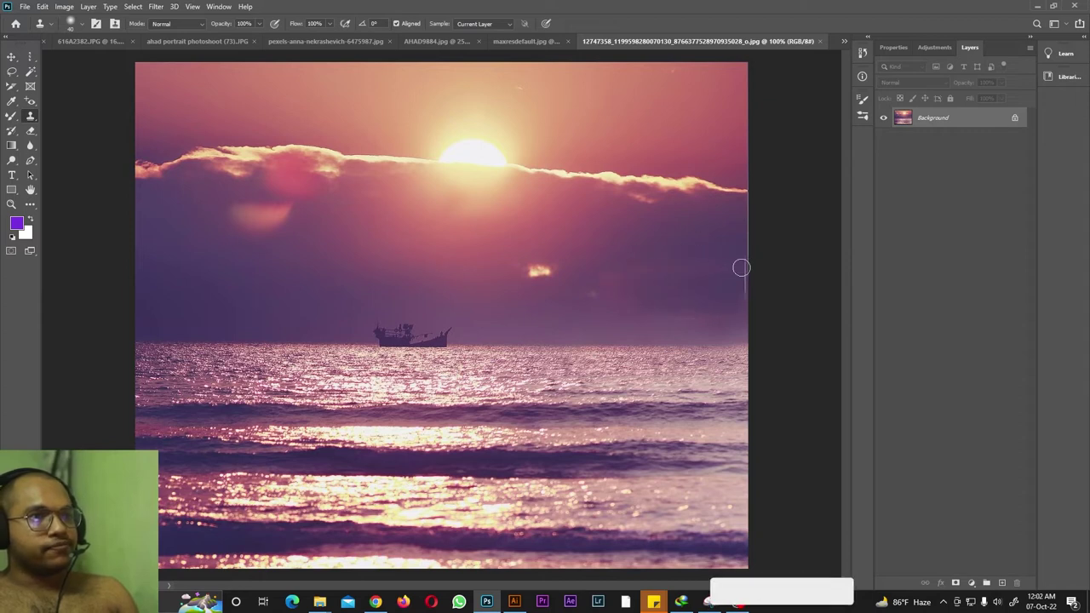
{"action": "left_click", "coordinate": [685, 312]}
{"action": "left_click_drag", "start_coordinate": [664, 316], "coordinate": [619, 304]}
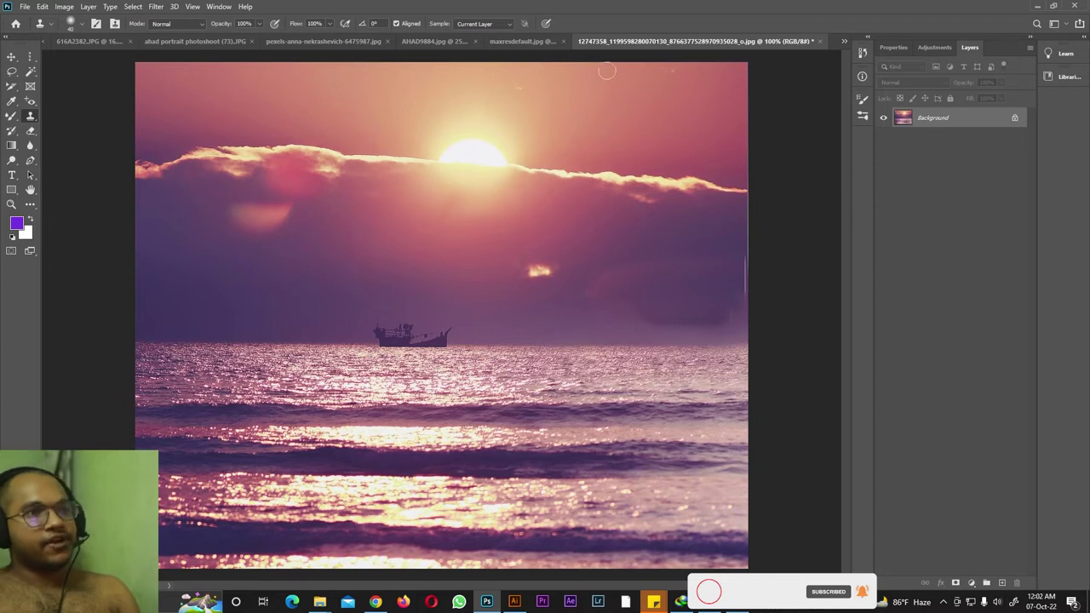
Close the purple seascape without saving and open the red sunrise-over-ocean photo from the photoshop tutorial files folder.
{"action": "left_click", "coordinate": [812, 41]}
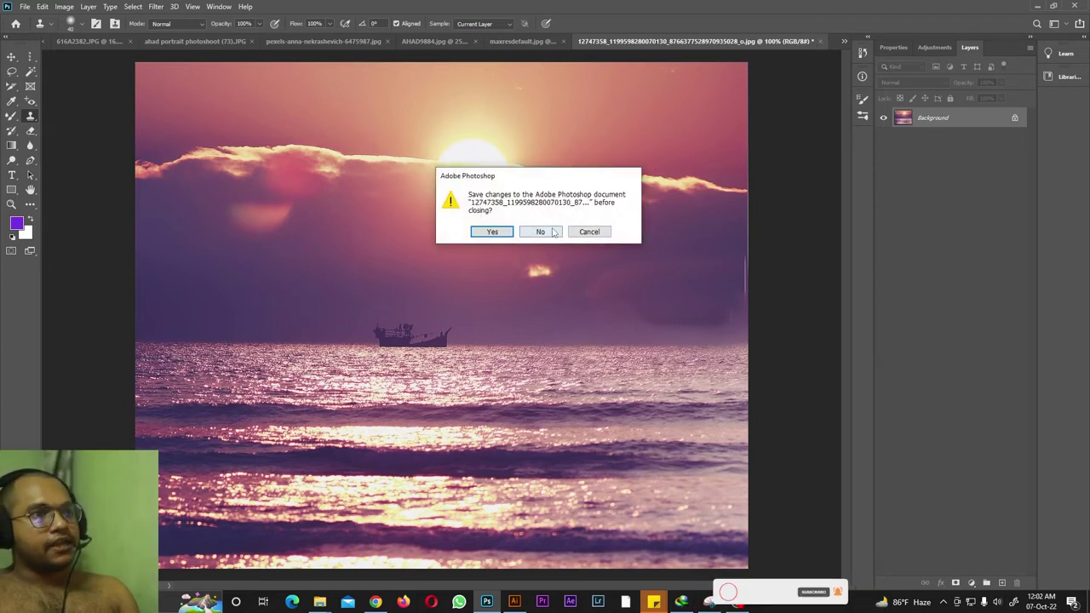
{"action": "left_click", "coordinate": [540, 229]}
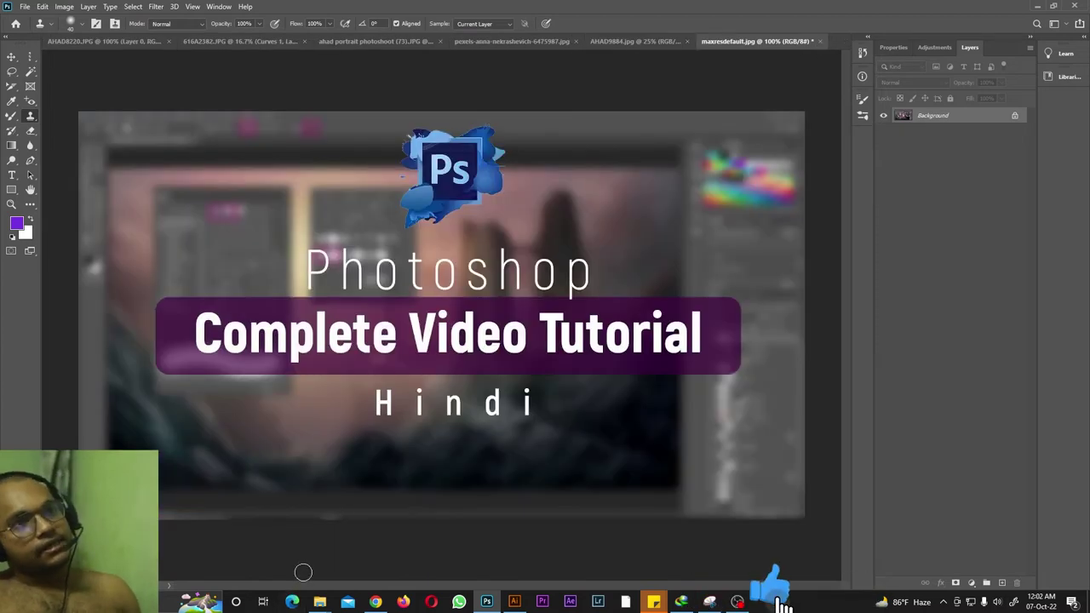
{"action": "mouse_move", "coordinate": [320, 602]}
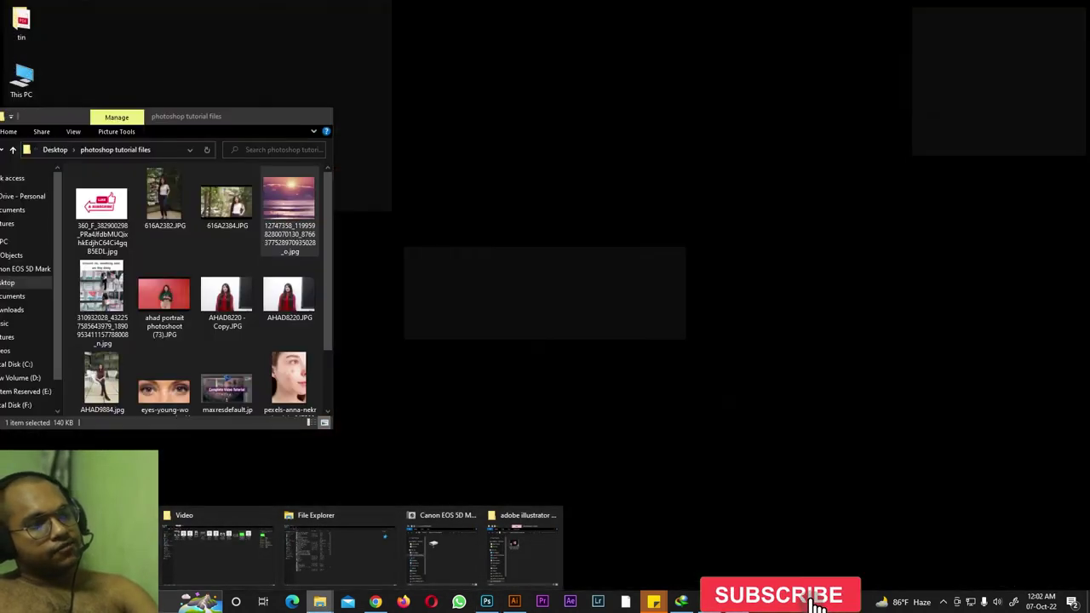
{"action": "left_click", "coordinate": [339, 549]}
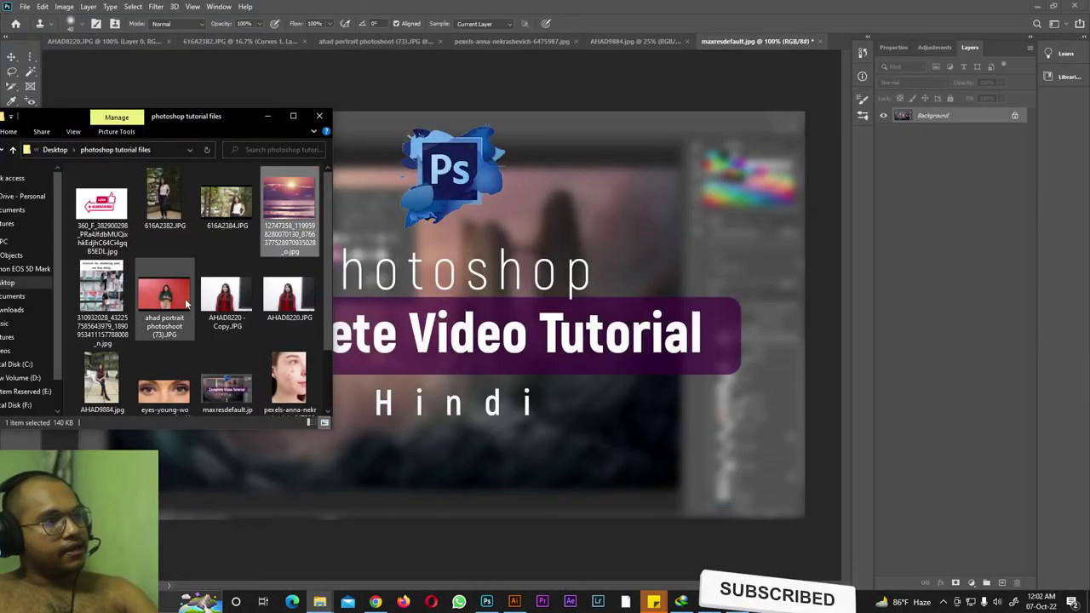
{"action": "left_click_drag", "start_coordinate": [101, 362], "coordinate": [839, 42]}
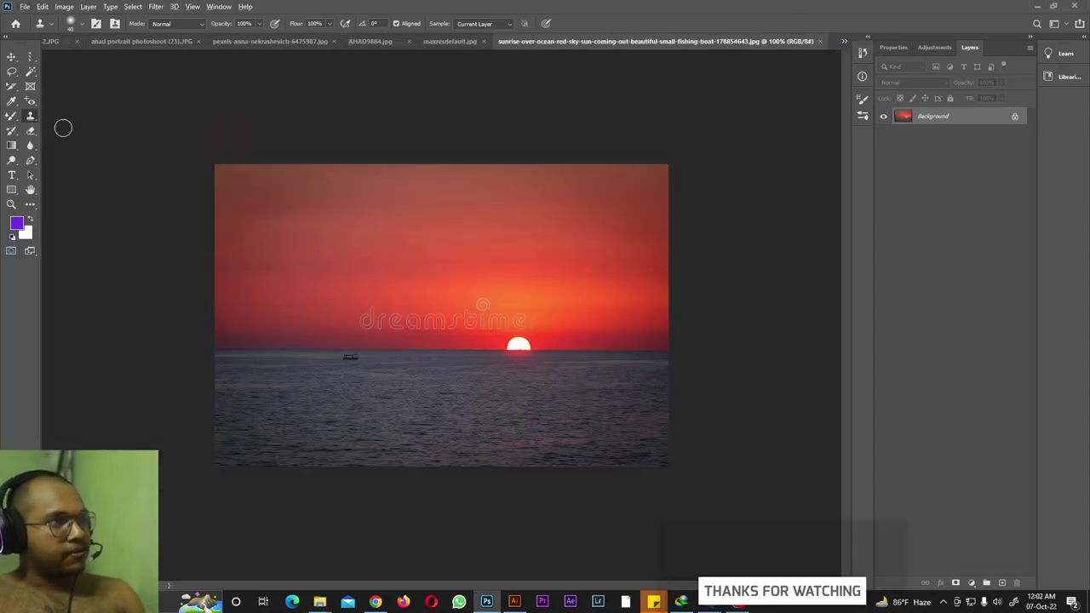
Sample the red sky beside the dreamstime watermark and clone over the lettering, blending the patches along the horizon.
{"action": "right_click", "coordinate": [29, 116]}
{"action": "left_click", "coordinate": [328, 319]}
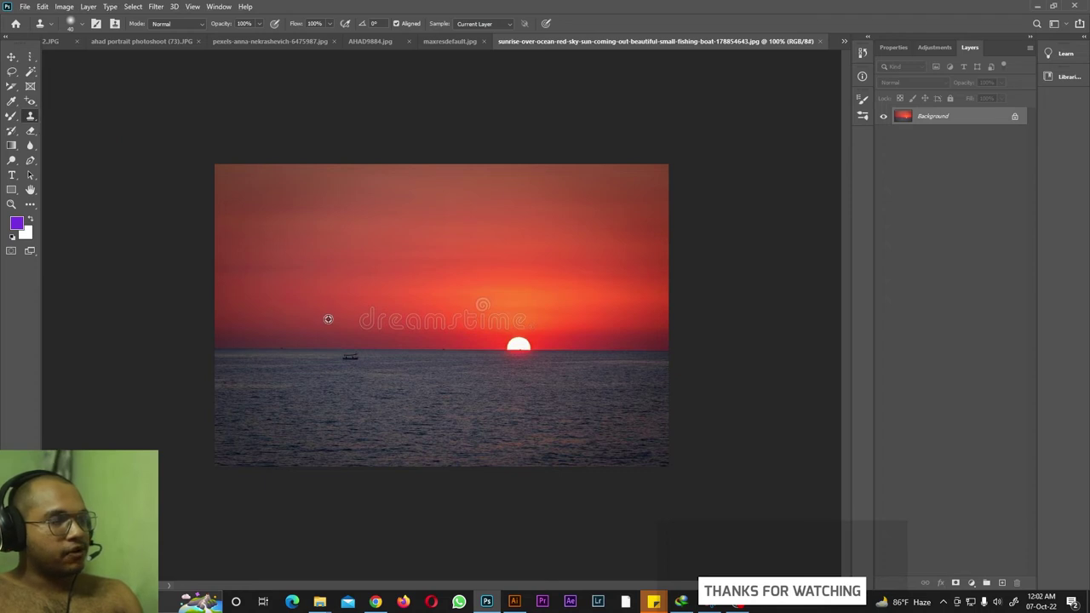
{"action": "mouse_move", "coordinate": [366, 317]}
{"action": "left_mouse_down"}
{"action": "mouse_move", "coordinate": [441, 315]}
{"action": "mouse_move", "coordinate": [408, 320]}
{"action": "left_mouse_up"}
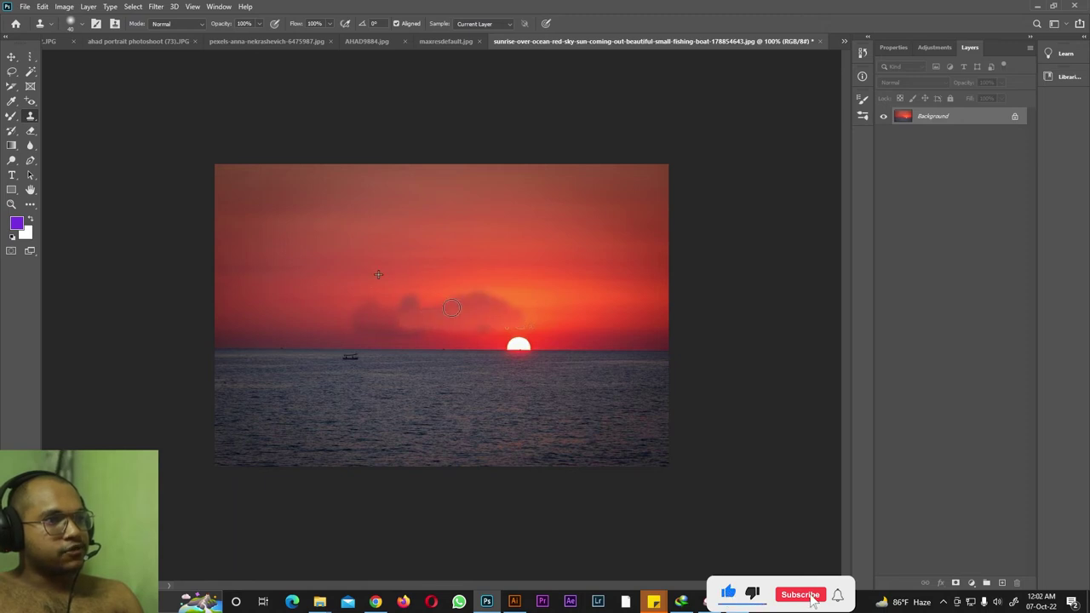
{"action": "left_click_drag", "start_coordinate": [402, 306], "coordinate": [544, 304]}
{"action": "left_click_drag", "start_coordinate": [436, 319], "coordinate": [402, 318]}
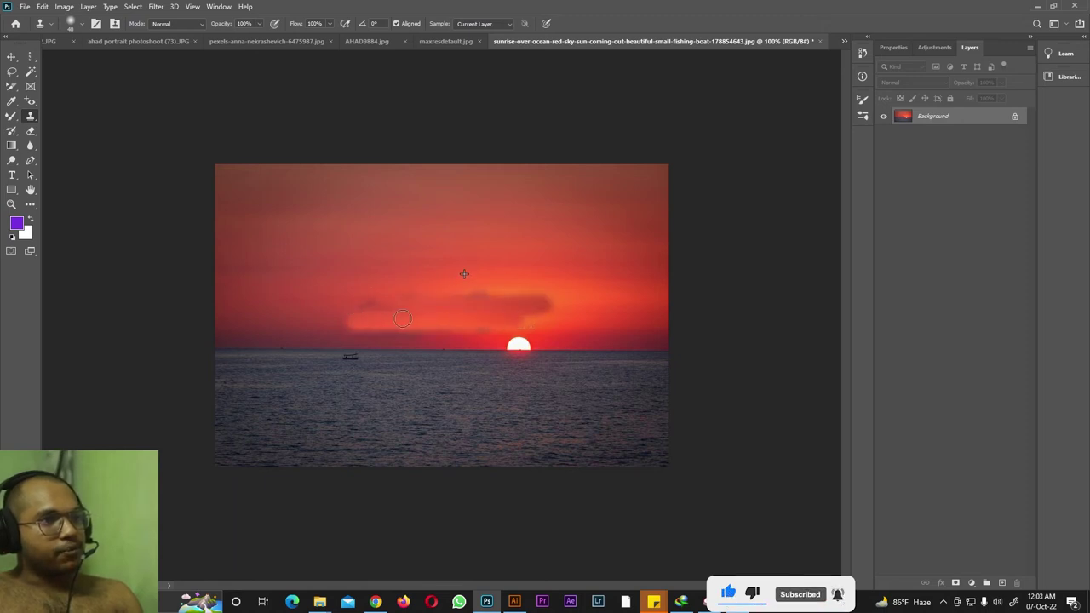
{"action": "left_click_drag", "start_coordinate": [474, 304], "coordinate": [561, 297]}
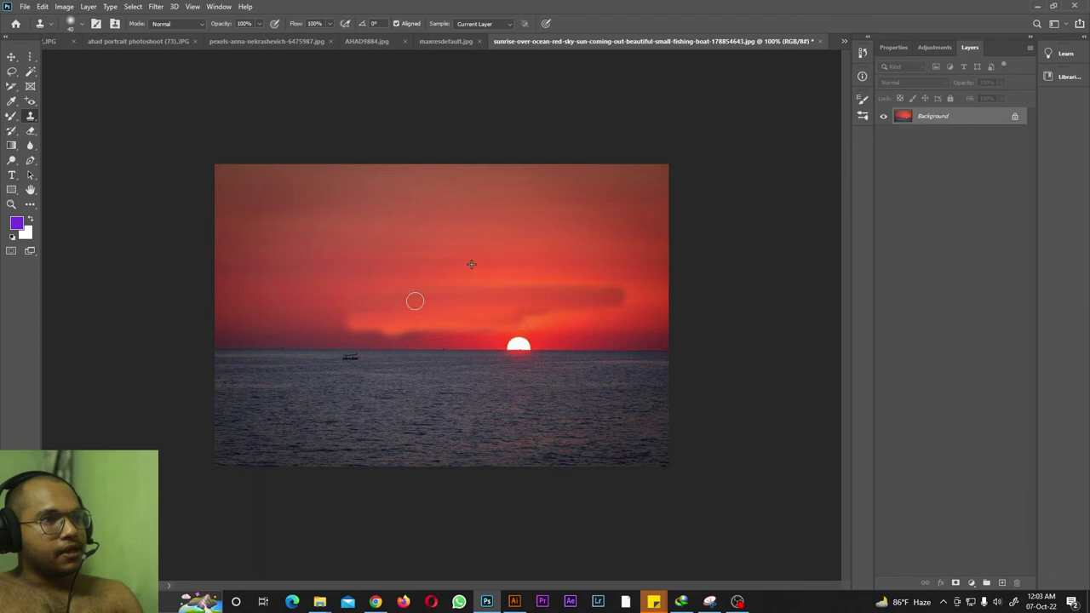
{"action": "left_click_drag", "start_coordinate": [349, 330], "coordinate": [422, 335]}
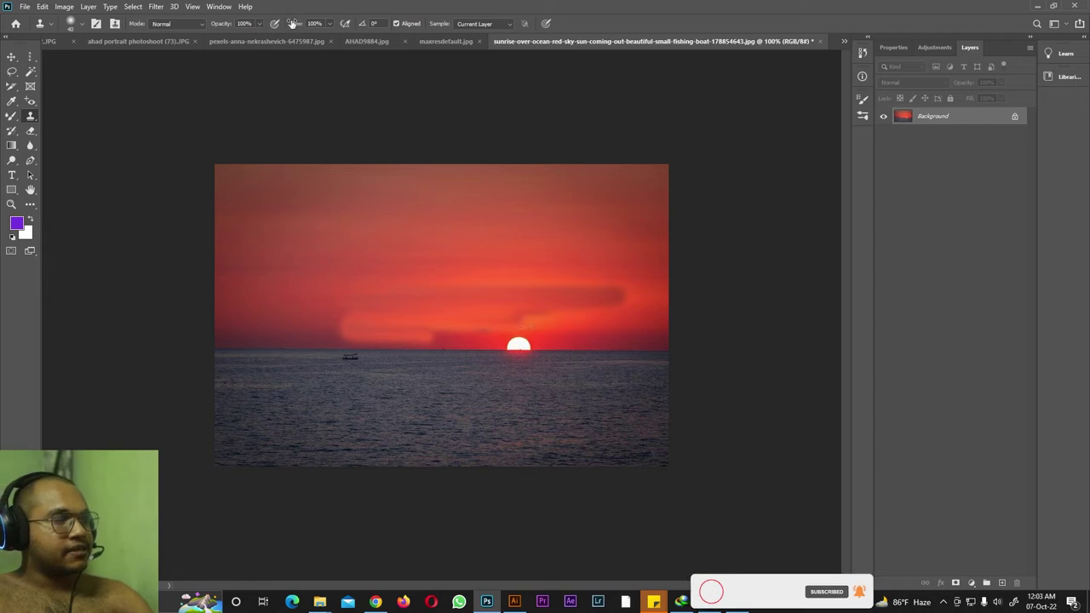
Use the Pattern Stamp with the first Trees pattern to paint a horizontal strip across the upper sky.
{"action": "right_click", "coordinate": [34, 121]}
{"action": "left_click", "coordinate": [77, 127]}
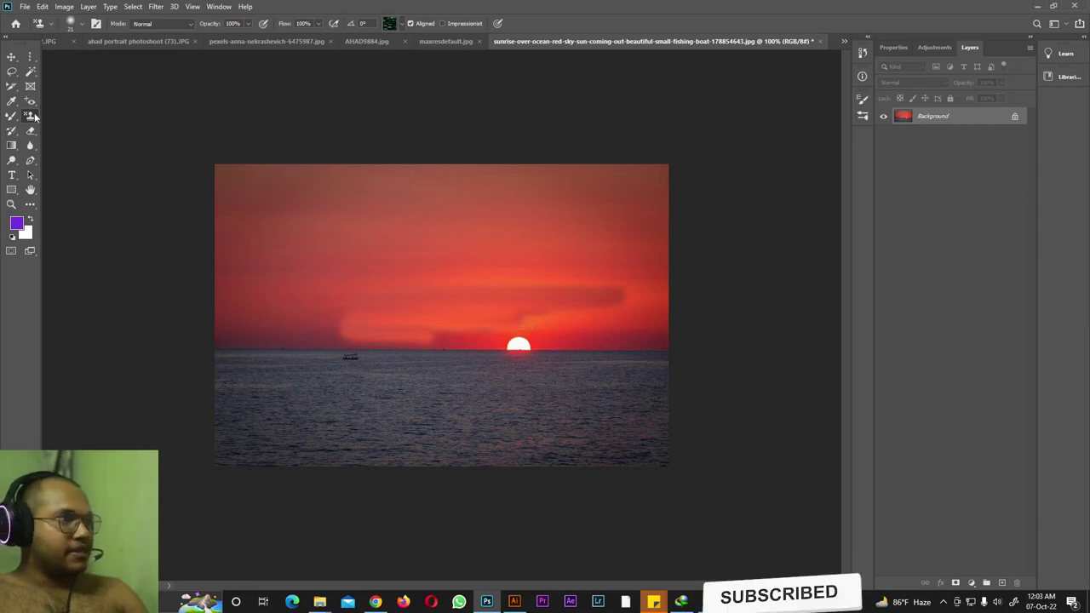
{"action": "left_click", "coordinate": [396, 24]}
{"action": "left_click", "coordinate": [332, 46]}
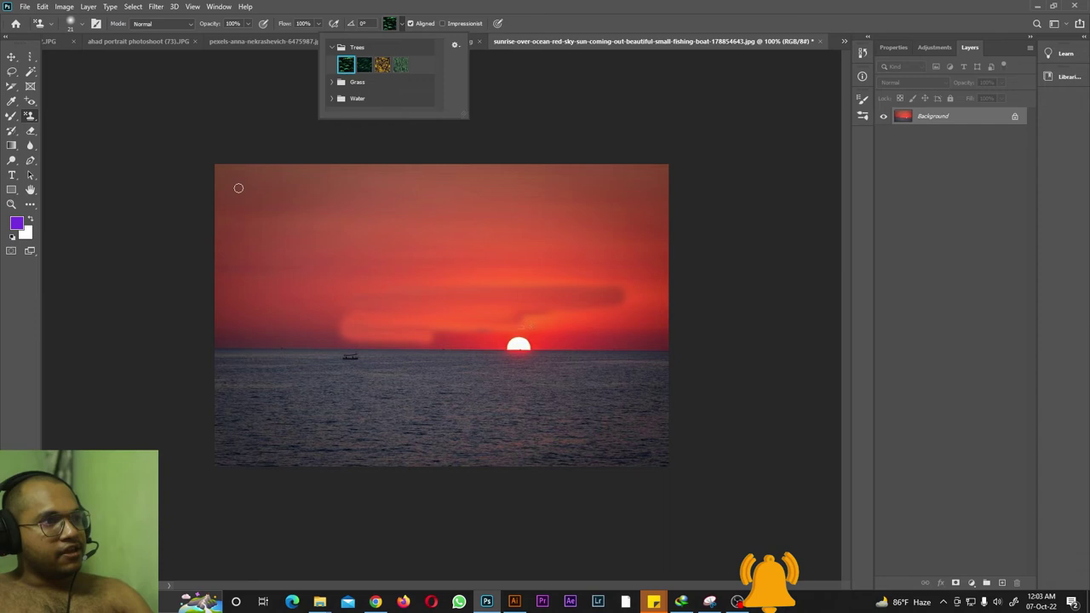
{"action": "left_click_drag", "start_coordinate": [238, 188], "coordinate": [432, 188]}
Enlarge the Pattern Stamp brush to 200 px and paint the leaf pattern over the entire image.
{"action": "key", "text": "bracketright"}
{"action": "key", "text": "bracketright"}
{"action": "key", "text": "bracketright"}
{"action": "key", "text": "bracketright"}
{"action": "key", "text": "bracketright"}
{"action": "key", "text": "bracketright"}
{"action": "key", "text": "bracketright"}
{"action": "key", "text": "bracketright"}
{"action": "key", "text": "bracketright"}
{"action": "key", "text": "bracketright"}
{"action": "key", "text": "bracketright"}
{"action": "key", "text": "bracketright"}
{"action": "key", "text": "bracketright"}
{"action": "key", "text": "bracketright"}
{"action": "key", "text": "bracketright"}
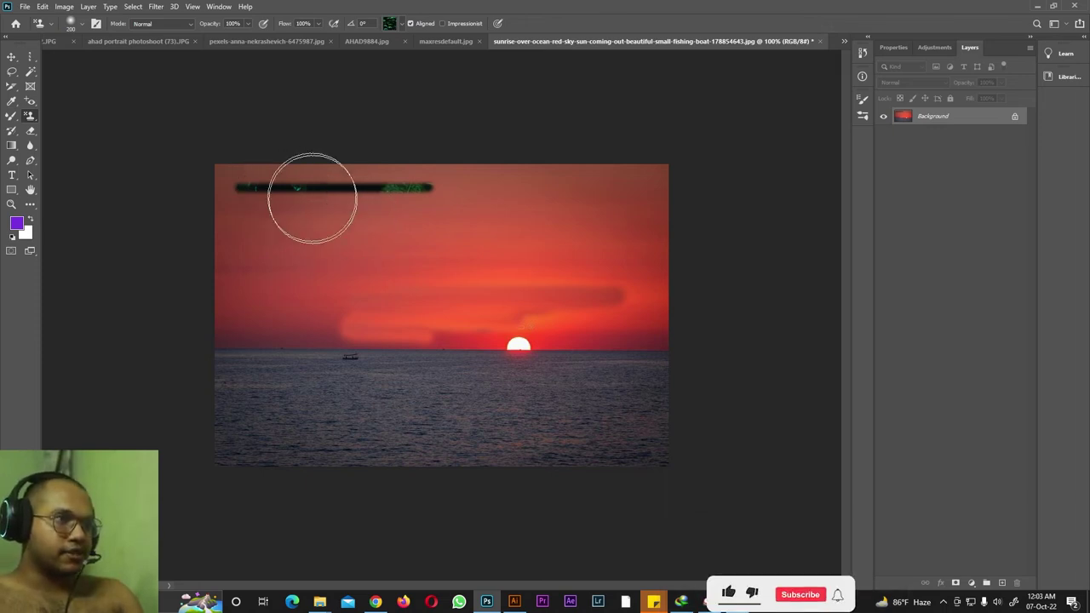
{"action": "left_click", "coordinate": [244, 204]}
{"action": "mouse_move", "coordinate": [244, 204]}
{"action": "left_mouse_down"}
{"action": "mouse_move", "coordinate": [54, 267]}
{"action": "mouse_move", "coordinate": [12, 366]}
{"action": "mouse_move", "coordinate": [366, 425]}
{"action": "mouse_move", "coordinate": [153, 226]}
{"action": "mouse_move", "coordinate": [290, 195]}
{"action": "left_mouse_up"}
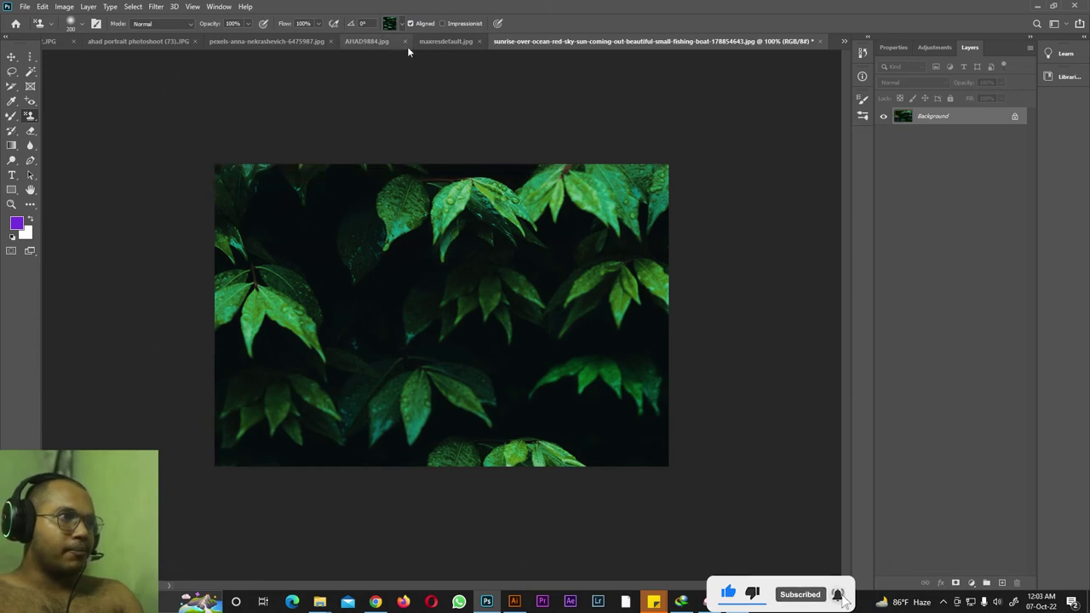
Choose the green pattern from the Grass group and stamp it over the entire image.
{"action": "left_click", "coordinate": [395, 23]}
{"action": "left_click", "coordinate": [392, 81]}
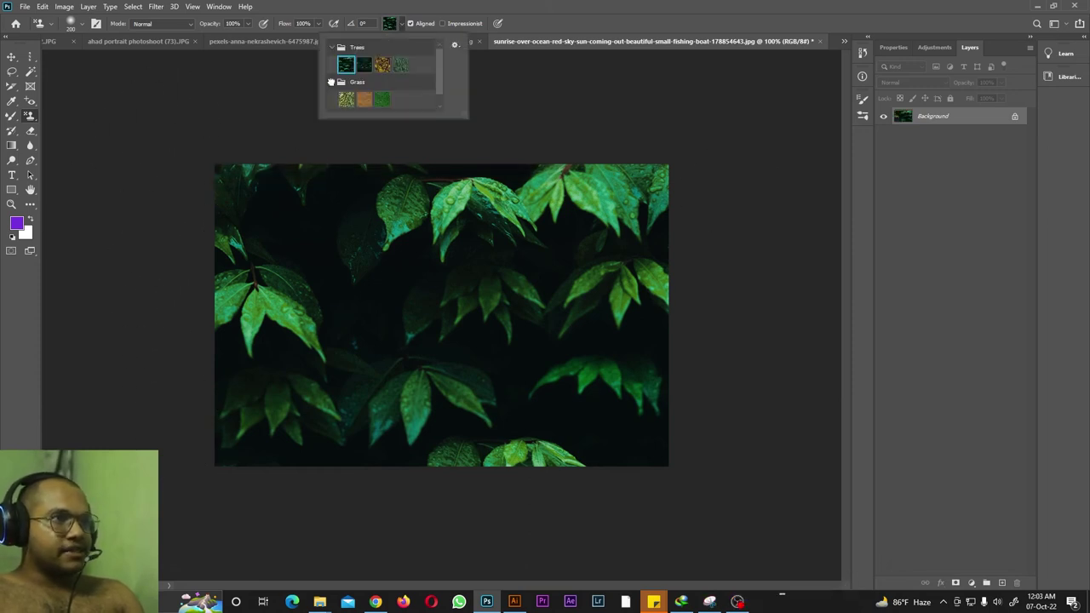
{"action": "left_click", "coordinate": [381, 102]}
{"action": "mouse_move", "coordinate": [223, 180]}
{"action": "left_mouse_down"}
{"action": "mouse_move", "coordinate": [637, 199]}
{"action": "mouse_move", "coordinate": [86, 347]}
{"action": "mouse_move", "coordinate": [155, 435]}
{"action": "left_mouse_up"}
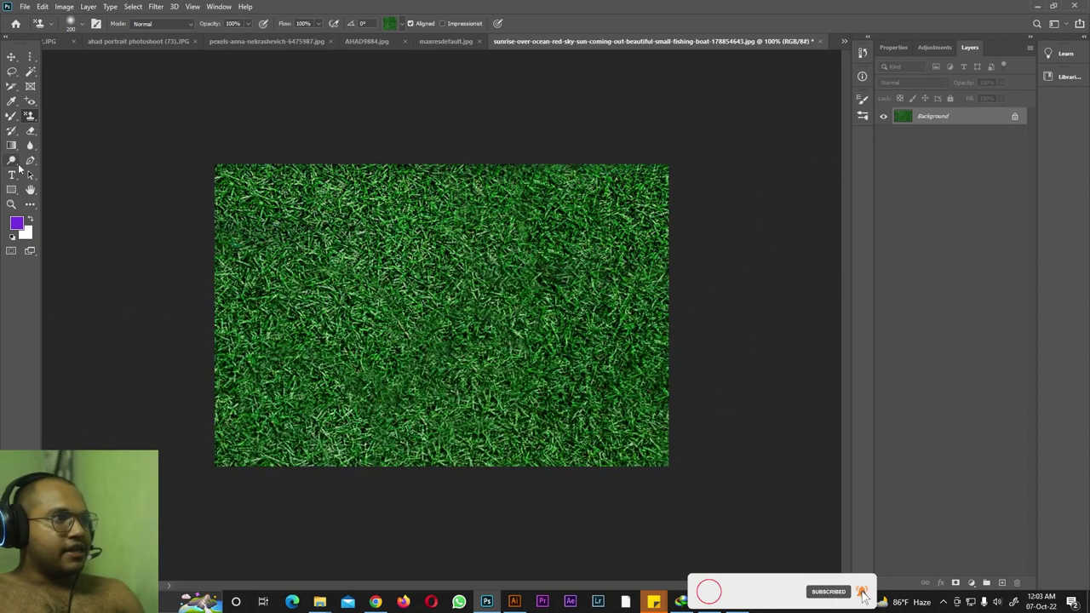
Start a horizontal text line on the upper part of the grass, set to 36 pt Roboto Bold.
{"action": "left_click", "coordinate": [12, 175]}
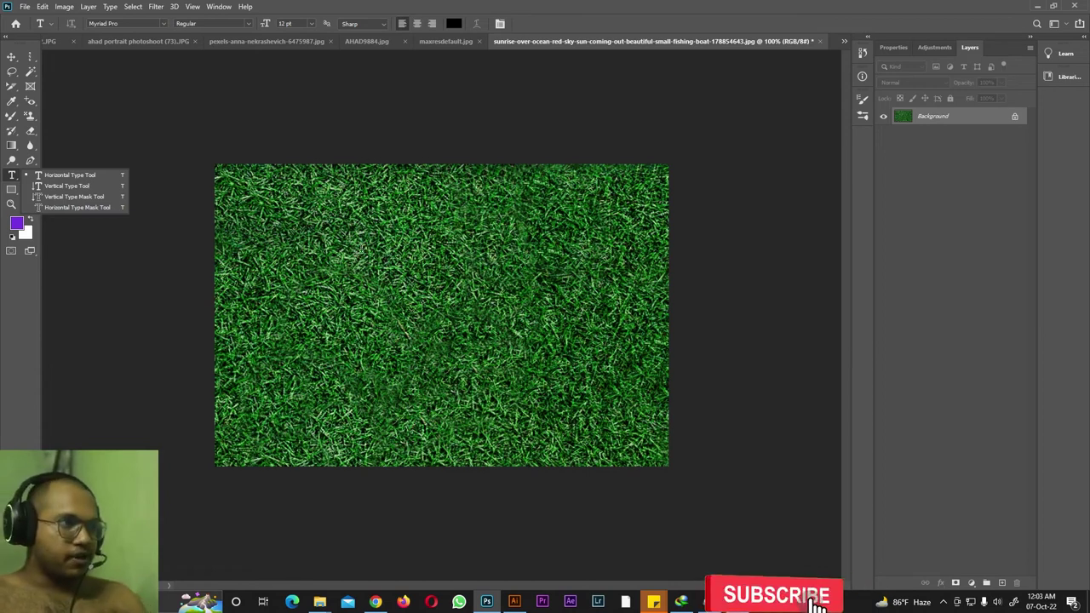
{"action": "left_click", "coordinate": [381, 252]}
{"action": "left_click", "coordinate": [10, 176]}
{"action": "left_click", "coordinate": [311, 23]}
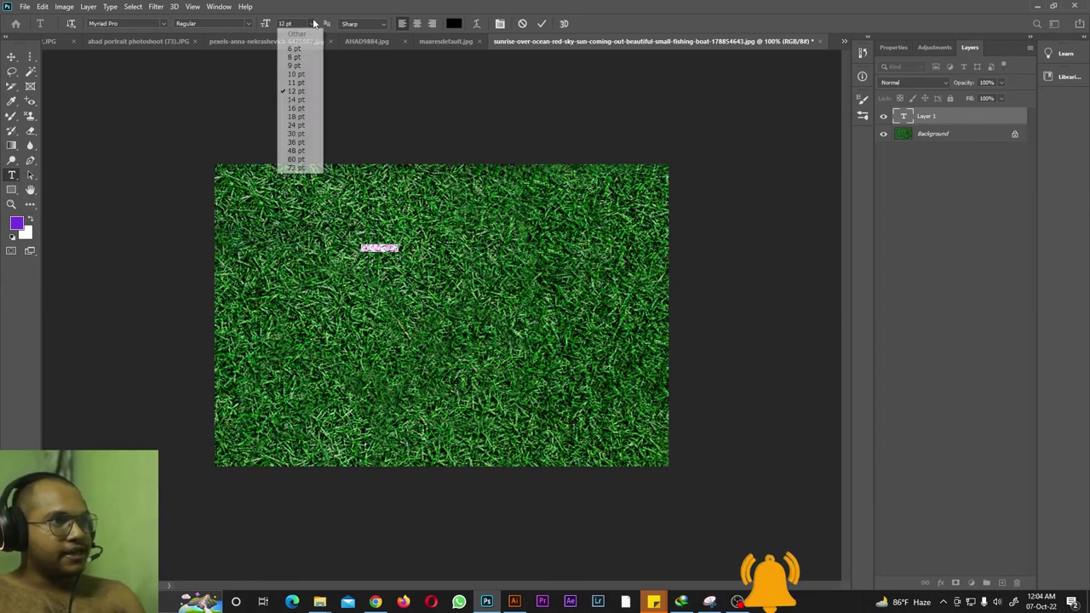
{"action": "left_click", "coordinate": [298, 142]}
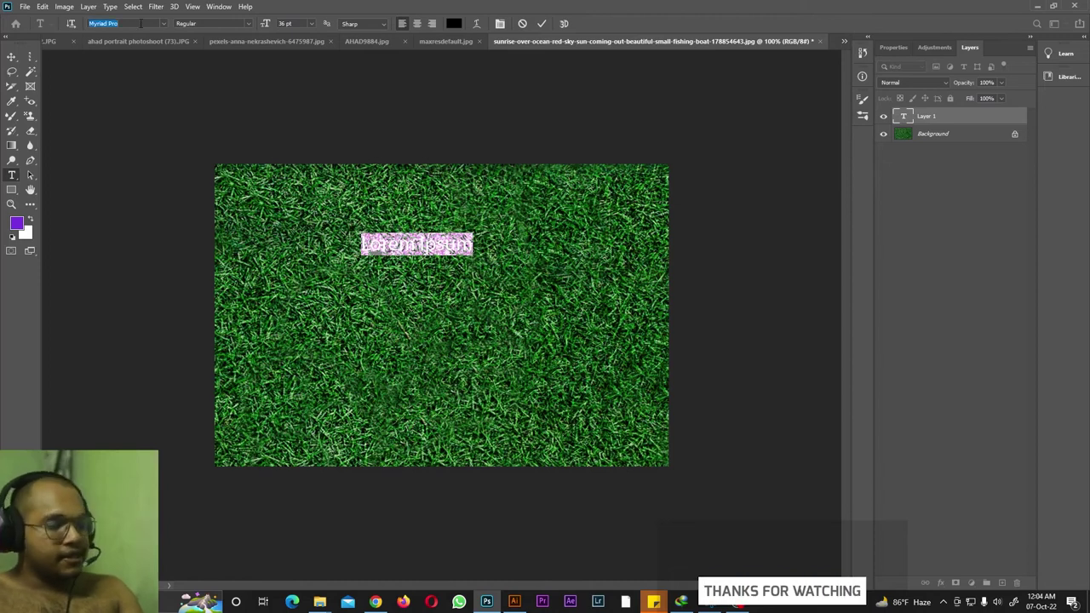
{"action": "type", "text": "roboto"}
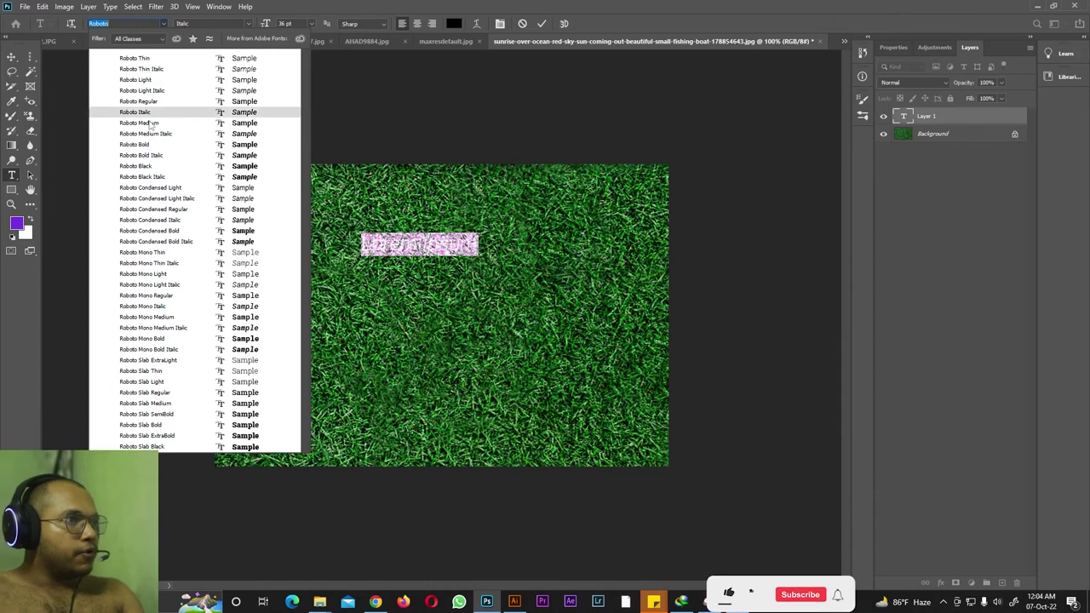
{"action": "left_click", "coordinate": [155, 147]}
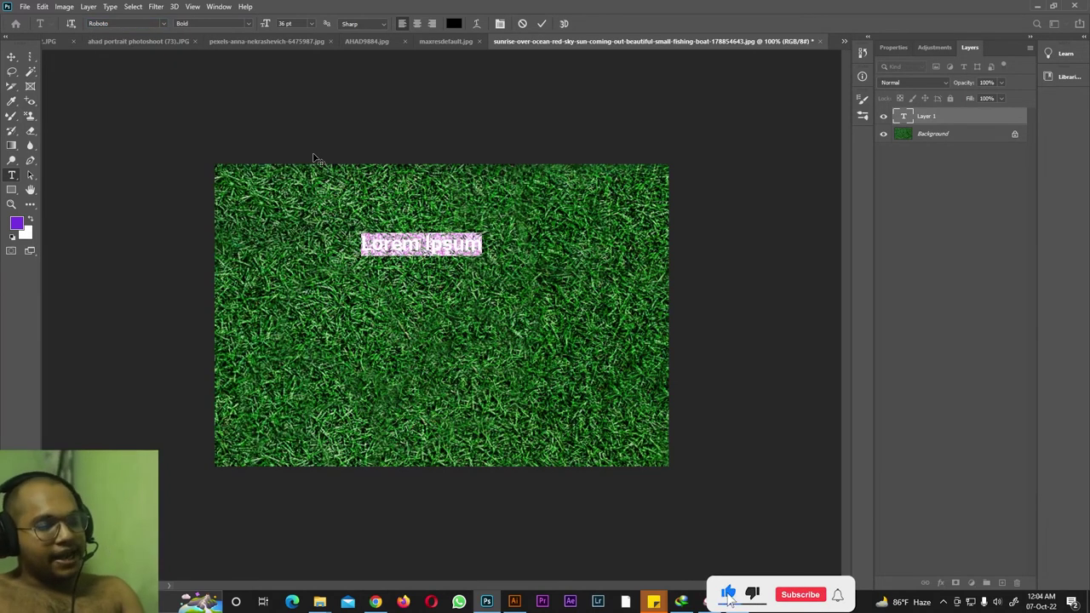
Clear the placeholder text and set the text colour to the near-white #faf6f6.
{"action": "type", "text": "ra"}
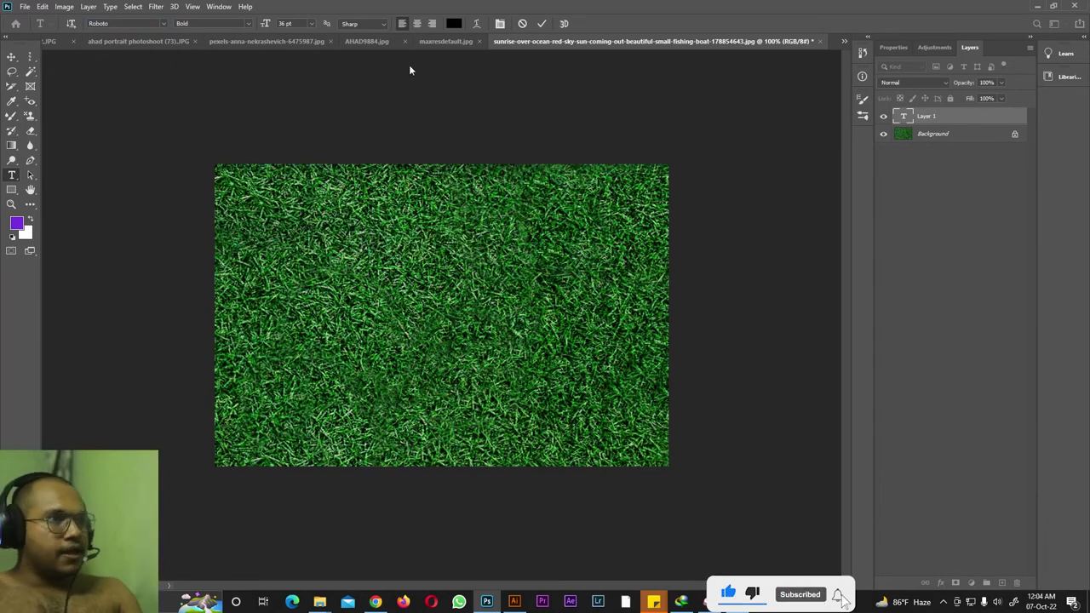
{"action": "left_click", "coordinate": [460, 24]}
{"action": "left_click", "coordinate": [619, 140]}
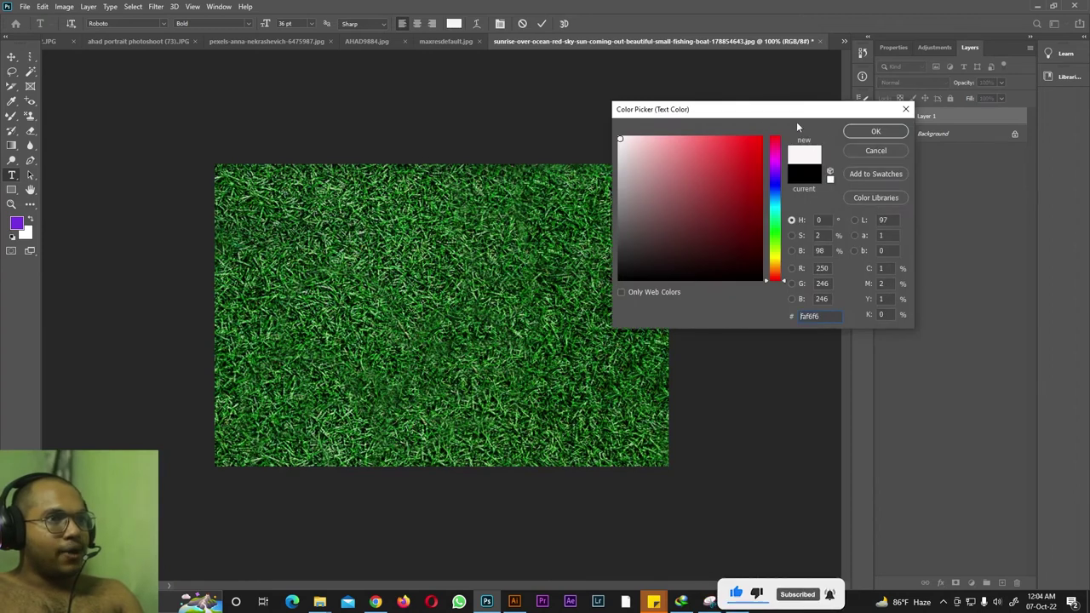
{"action": "left_click", "coordinate": [875, 132]}
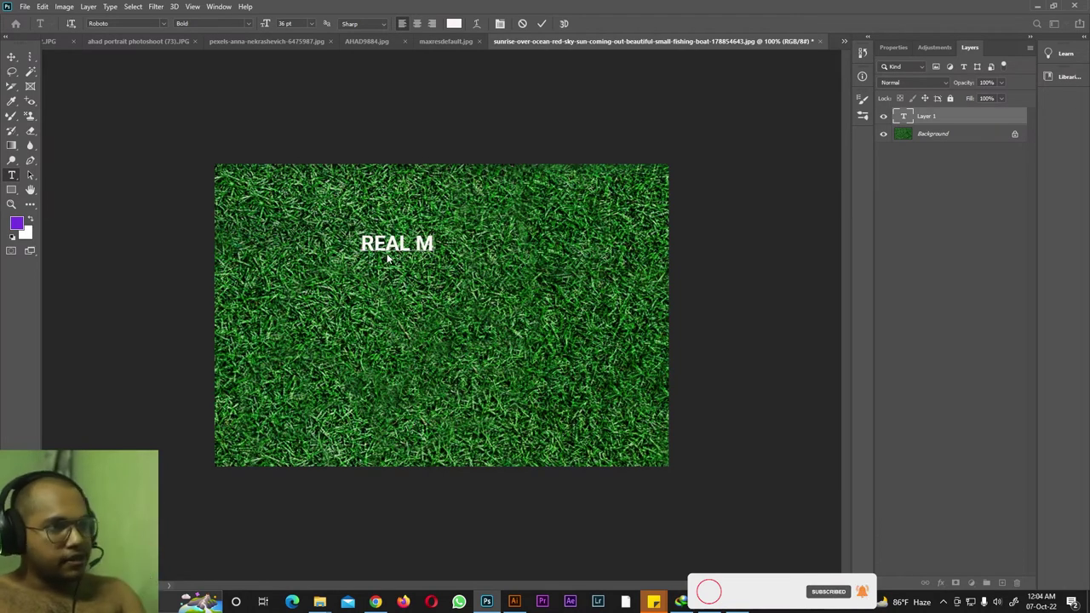
Enter the text "REAL MADRID", "VS" and "CHELSIA" on three separate lines.
{"action": "type", "text": "ADRID"}
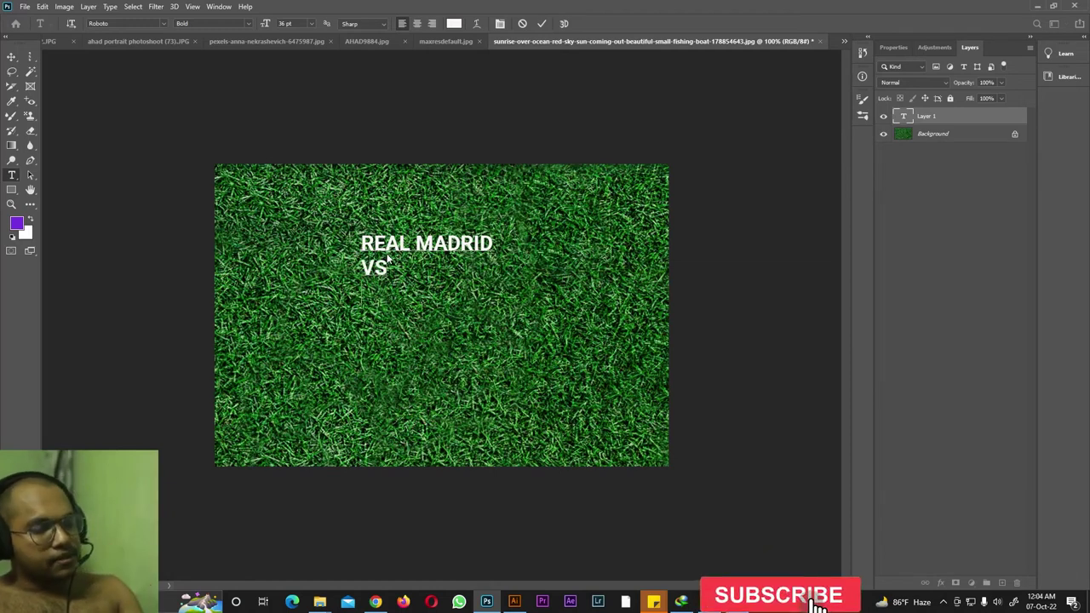
{"action": "key", "text": "Return"}
{"action": "type", "text": "CHELSIA"}
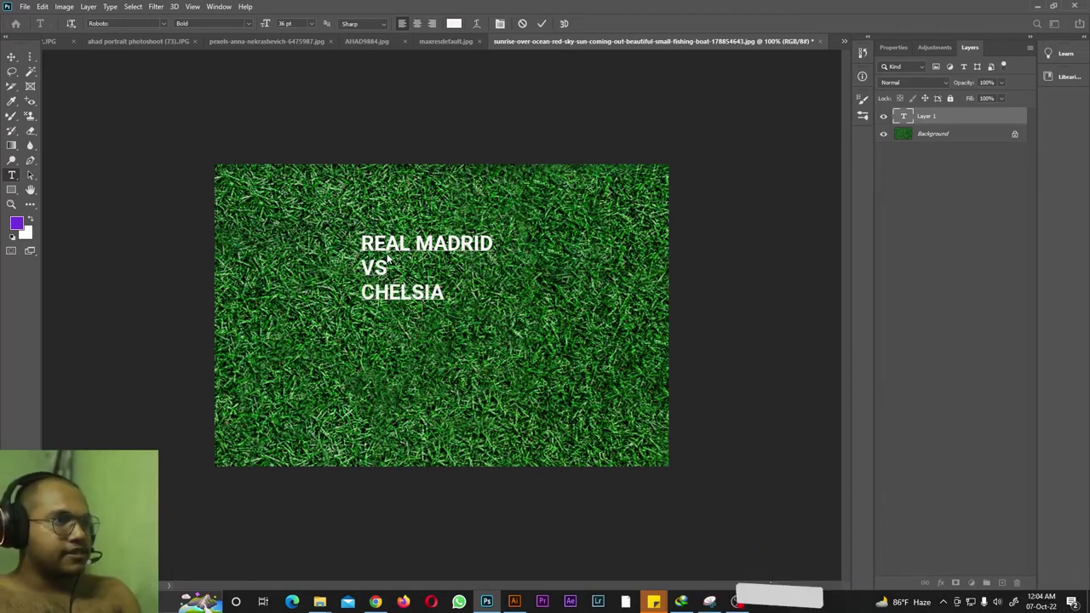
Centre-align all three text lines and move the text block to the middle of the grass.
{"action": "key", "text": "ctrl+a"}
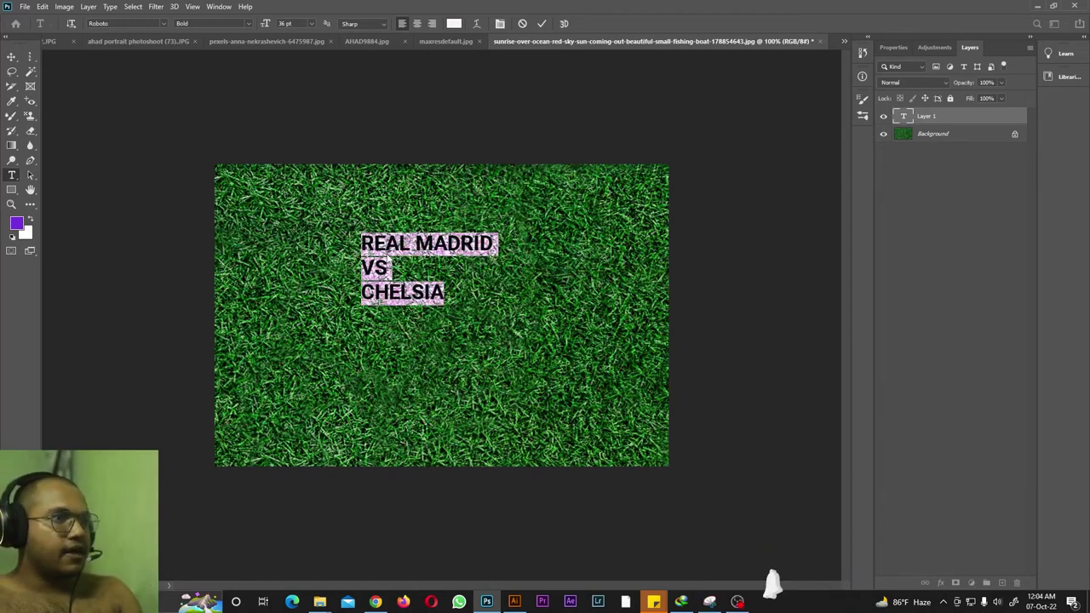
{"action": "left_click", "coordinate": [416, 24]}
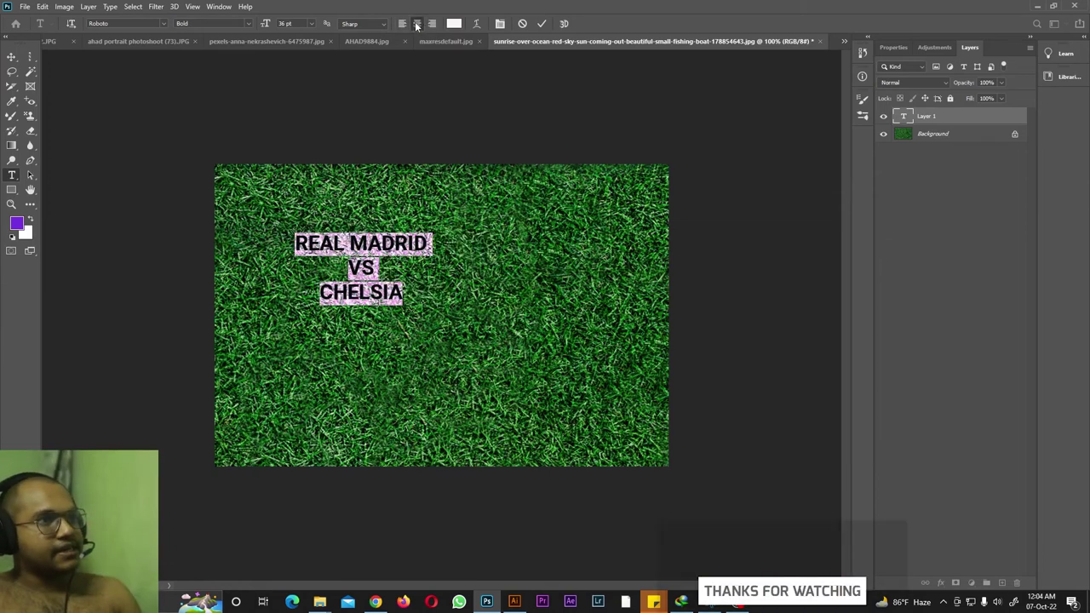
{"action": "left_click", "coordinate": [373, 326]}
{"action": "left_click_drag", "start_coordinate": [361, 209], "coordinate": [423, 247]}
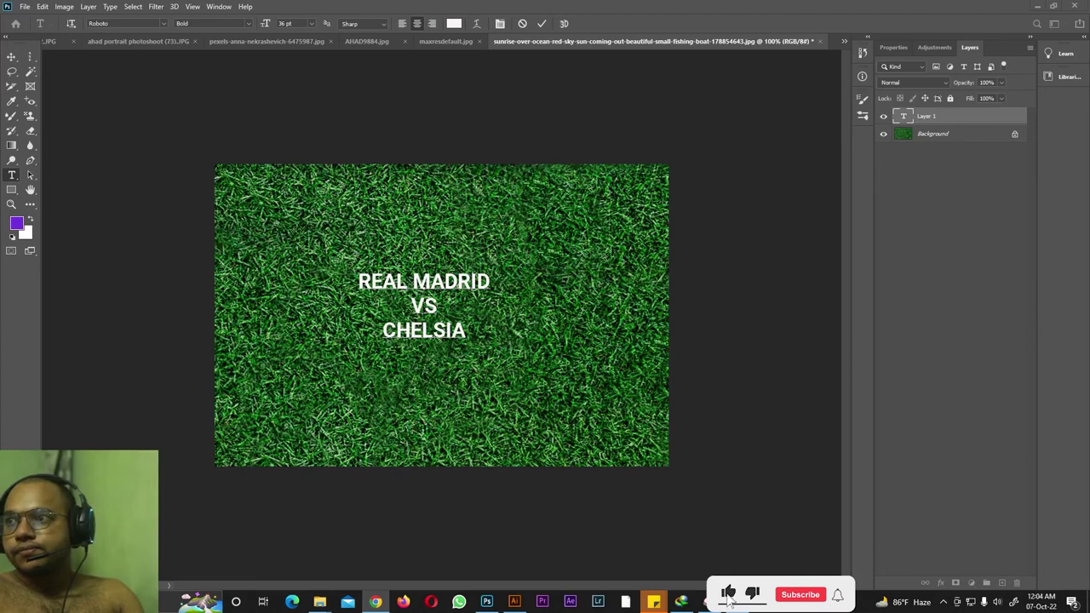
Switch to Chrome and search Google Images for "football PNG".
{"action": "left_click", "coordinate": [376, 602]}
{"action": "left_click", "coordinate": [744, 123]}
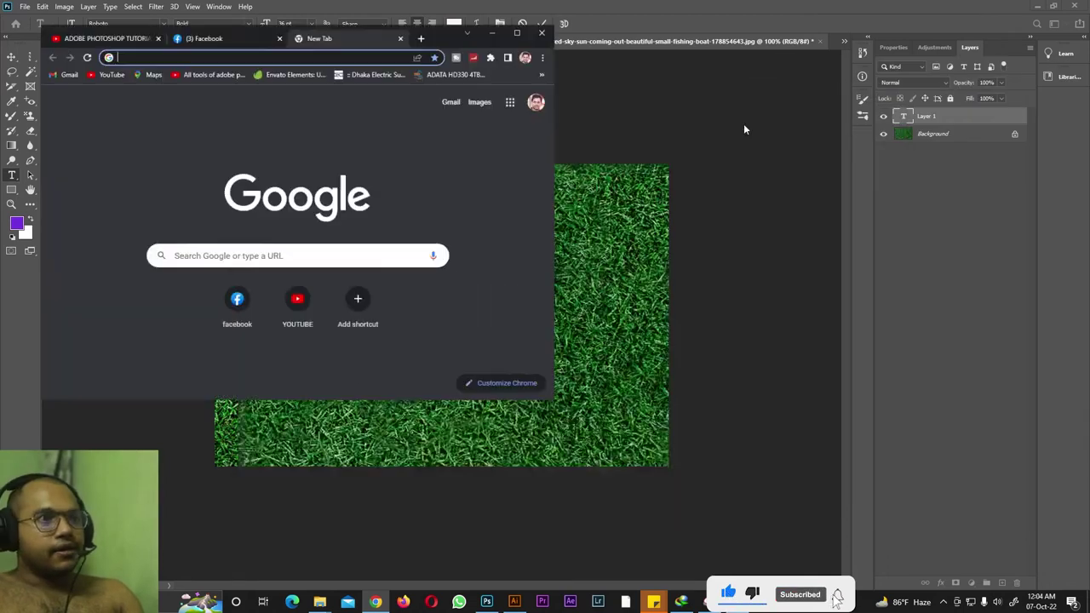
{"action": "left_click", "coordinate": [321, 30]}
{"action": "type", "text": "FOOTBA"}
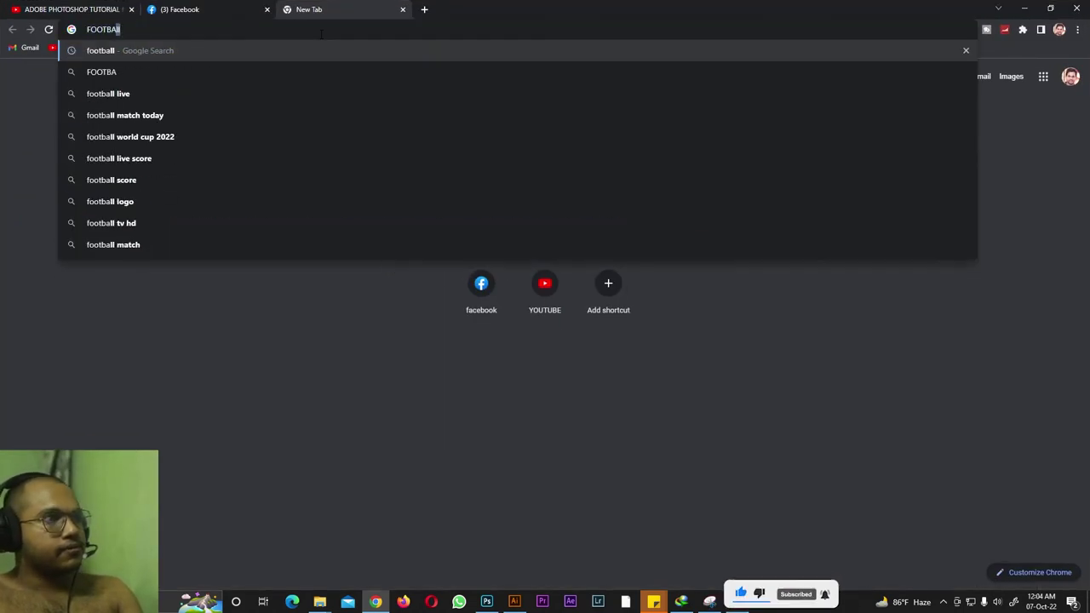
{"action": "key", "text": "Return"}
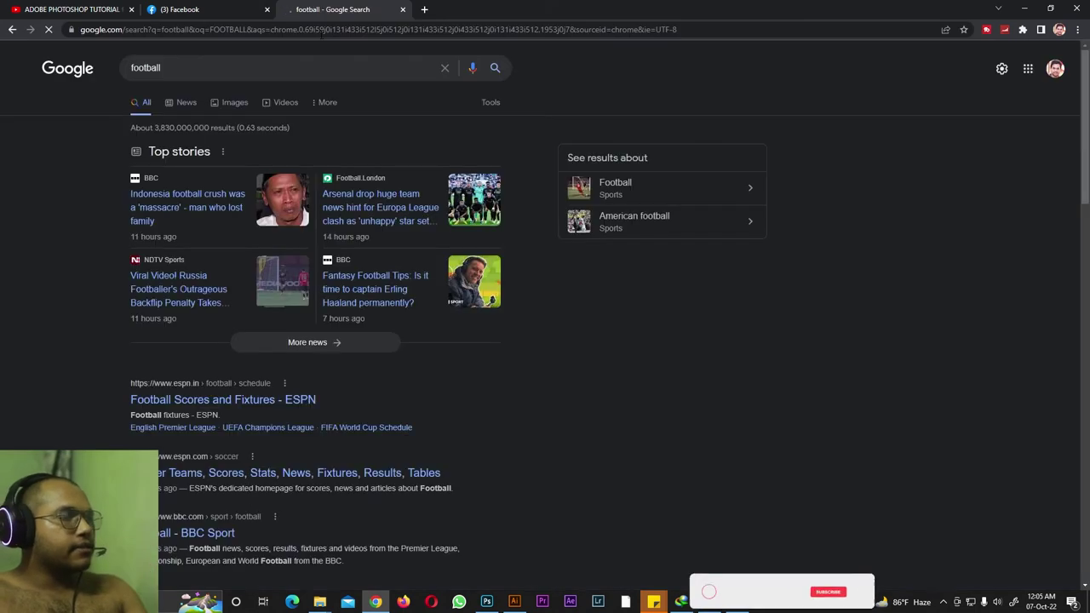
{"action": "left_click", "coordinate": [235, 104]}
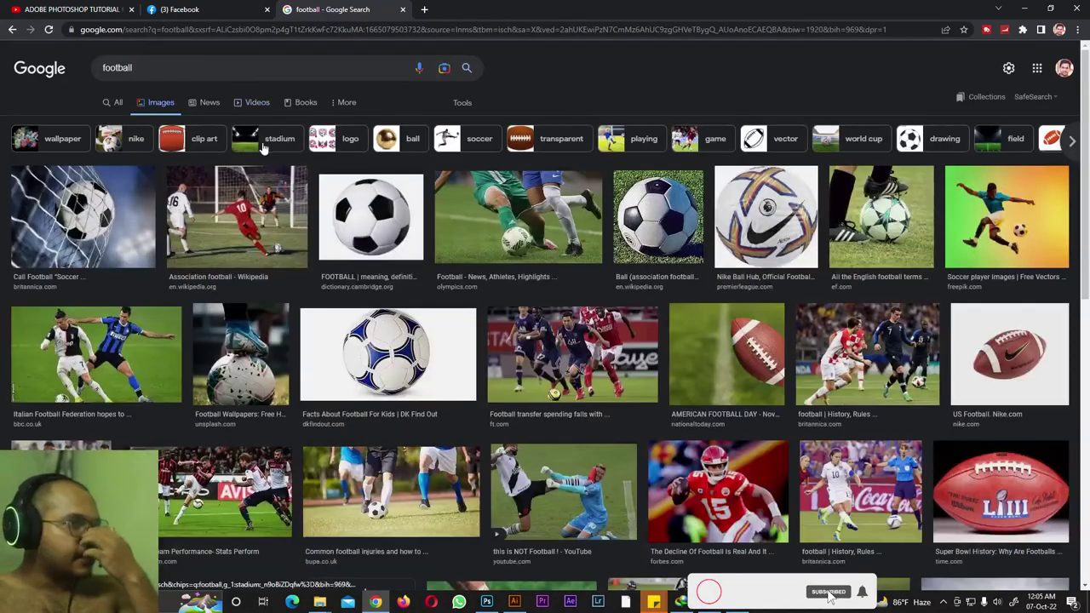
{"action": "left_click", "coordinate": [198, 75]}
{"action": "type", "text": "PNG"}
{"action": "key", "text": "Return"}
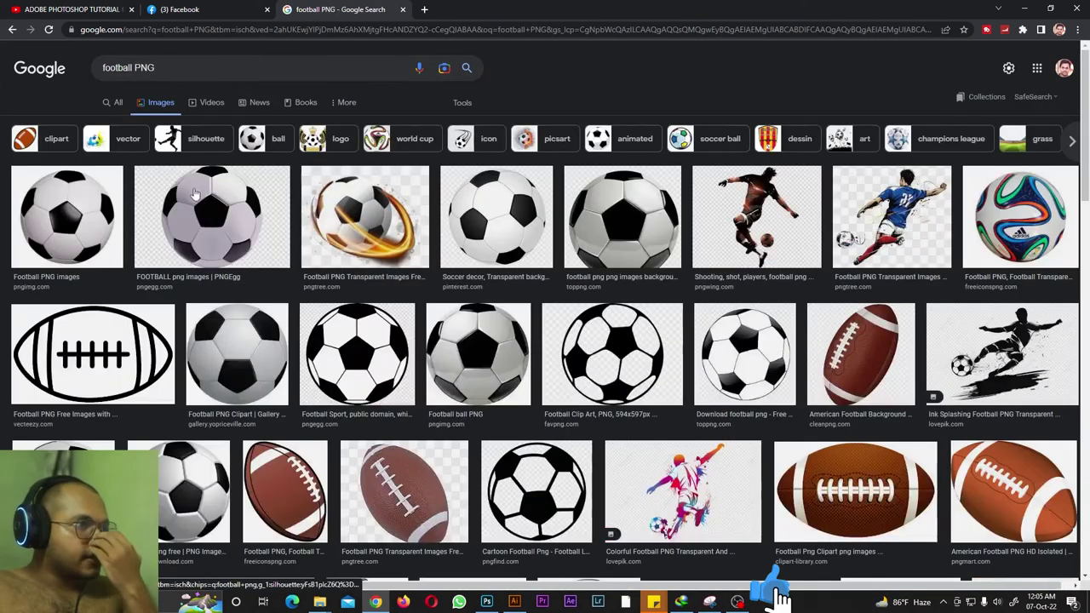
Save the PNGEgg soccer ball image as png-clipart-football-football.png in the photoshop tutorial files folder.
{"action": "left_click", "coordinate": [195, 194]}
{"action": "right_click", "coordinate": [762, 169]}
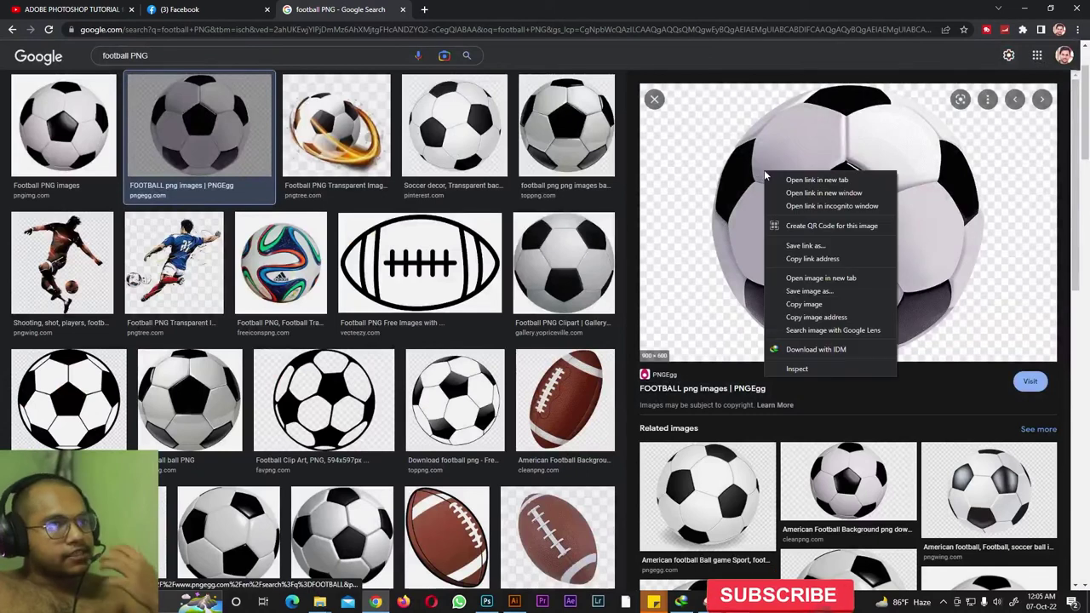
{"action": "left_click", "coordinate": [811, 293]}
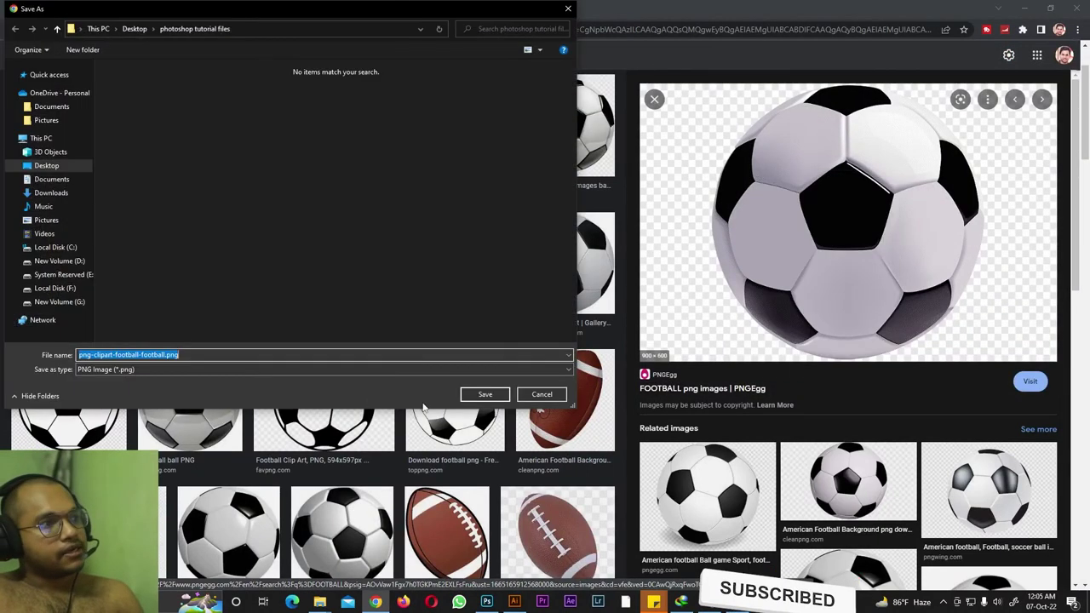
{"action": "left_click", "coordinate": [483, 395]}
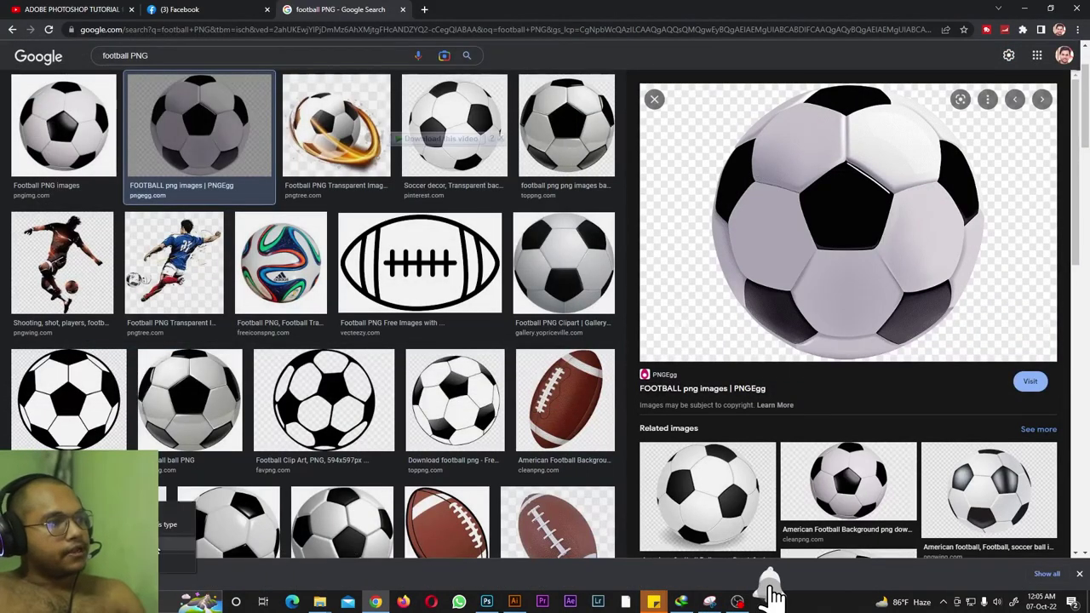
Switch back to Photoshop and place the saved football image from File Explorer into the grass document.
{"action": "left_click", "coordinate": [319, 602]}
{"action": "left_click", "coordinate": [487, 602]}
{"action": "left_click", "coordinate": [596, 545]}
{"action": "left_click_drag", "start_coordinate": [146, 252], "coordinate": [736, 271]}
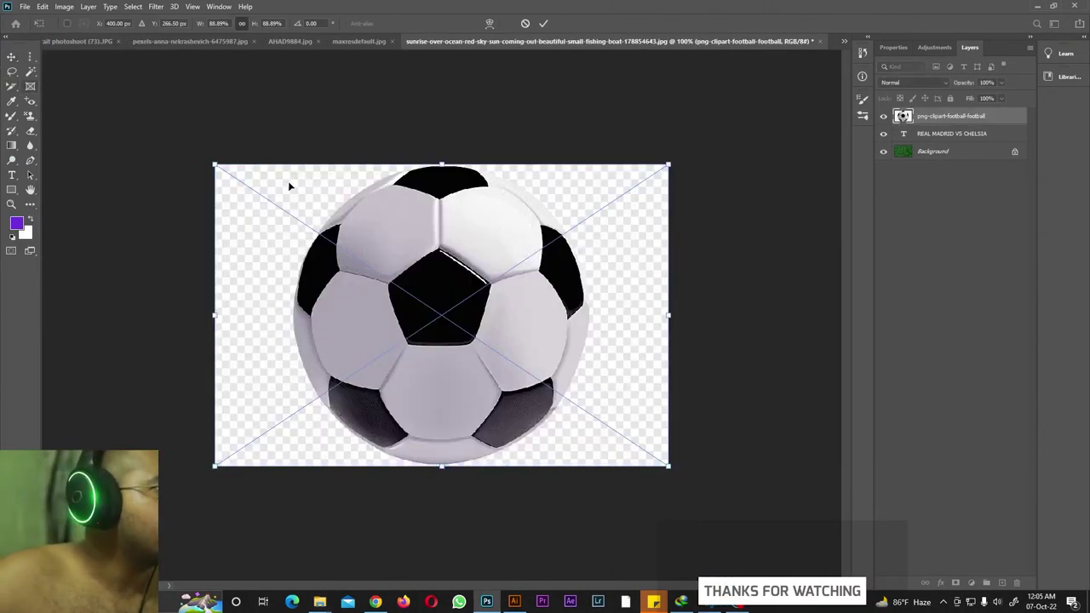
{"action": "key", "text": "Return"}
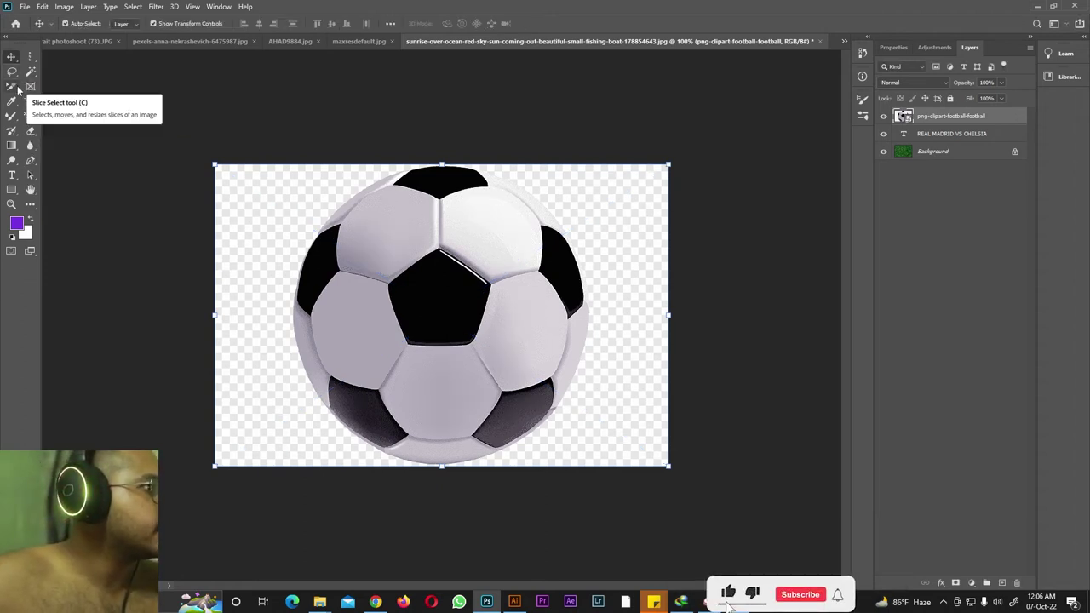
Select the football with the Object Selection tool in Rectangle mode.
{"action": "left_click", "coordinate": [15, 75]}
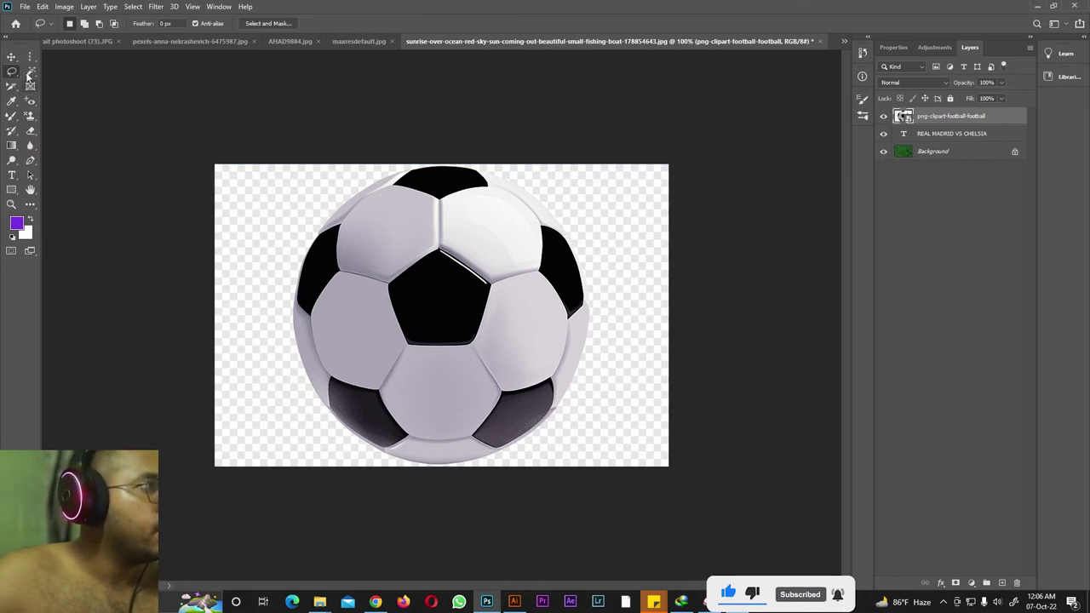
{"action": "right_click", "coordinate": [29, 75]}
{"action": "left_click", "coordinate": [76, 78]}
{"action": "right_click", "coordinate": [33, 75]}
{"action": "left_click", "coordinate": [72, 72]}
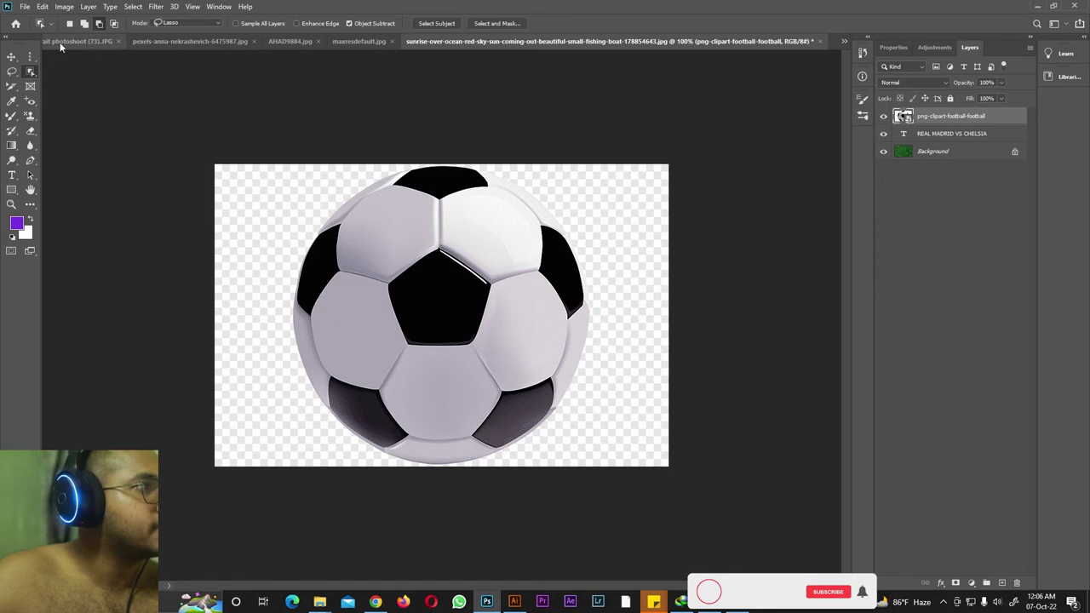
{"action": "left_click", "coordinate": [181, 24]}
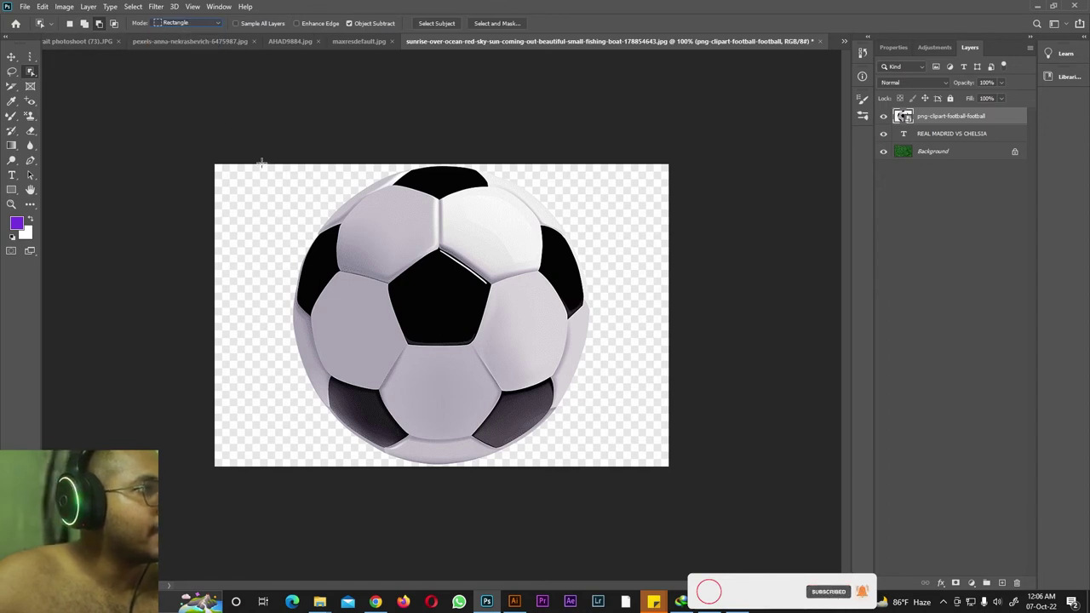
{"action": "left_click_drag", "start_coordinate": [581, 253], "coordinate": [614, 467]}
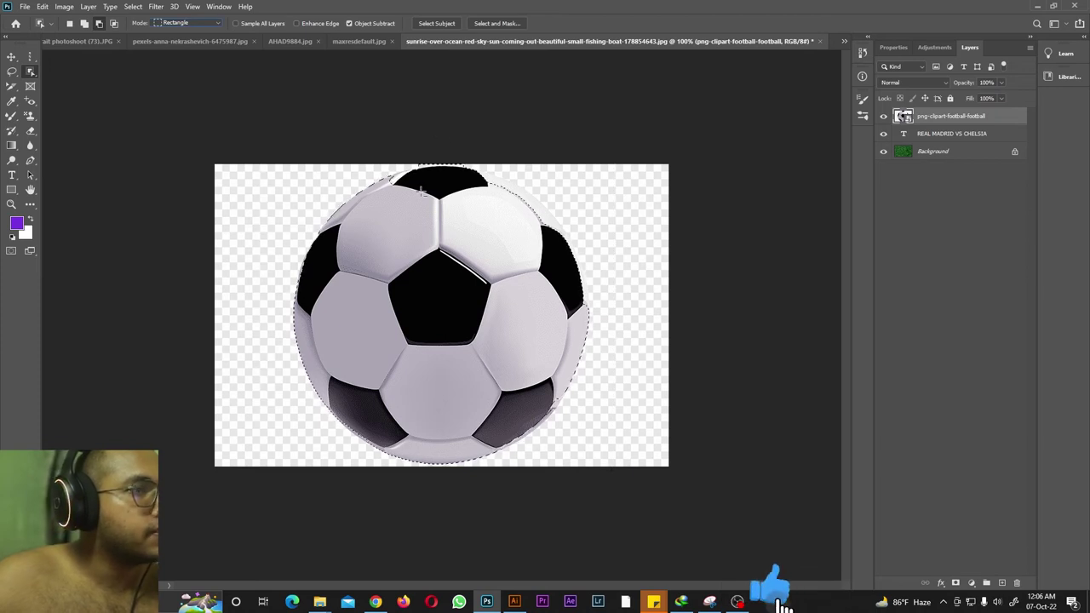
Copy the selected ball to a new layer and delete the original png-clipart-football-football layer.
{"action": "left_click", "coordinate": [88, 6]}
{"action": "mouse_move", "coordinate": [98, 19]}
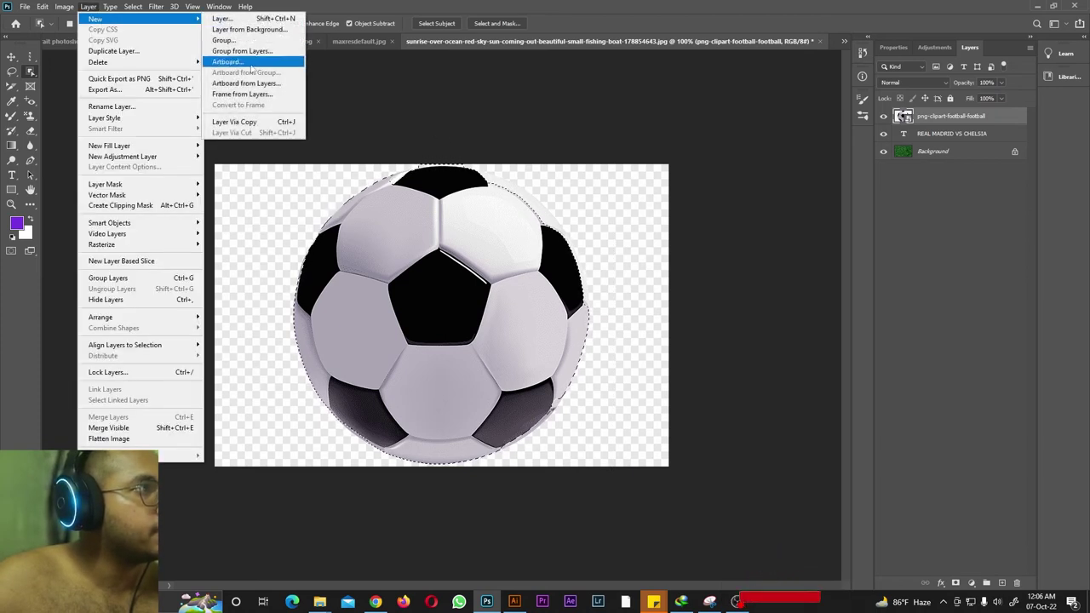
{"action": "left_click", "coordinate": [263, 122]}
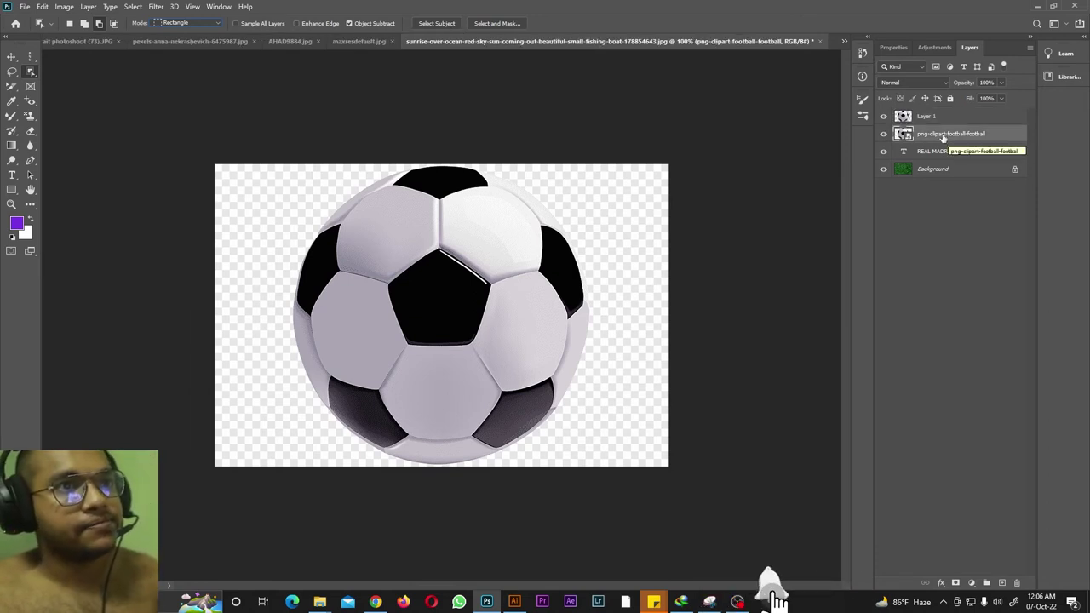
{"action": "left_click", "coordinate": [1018, 584]}
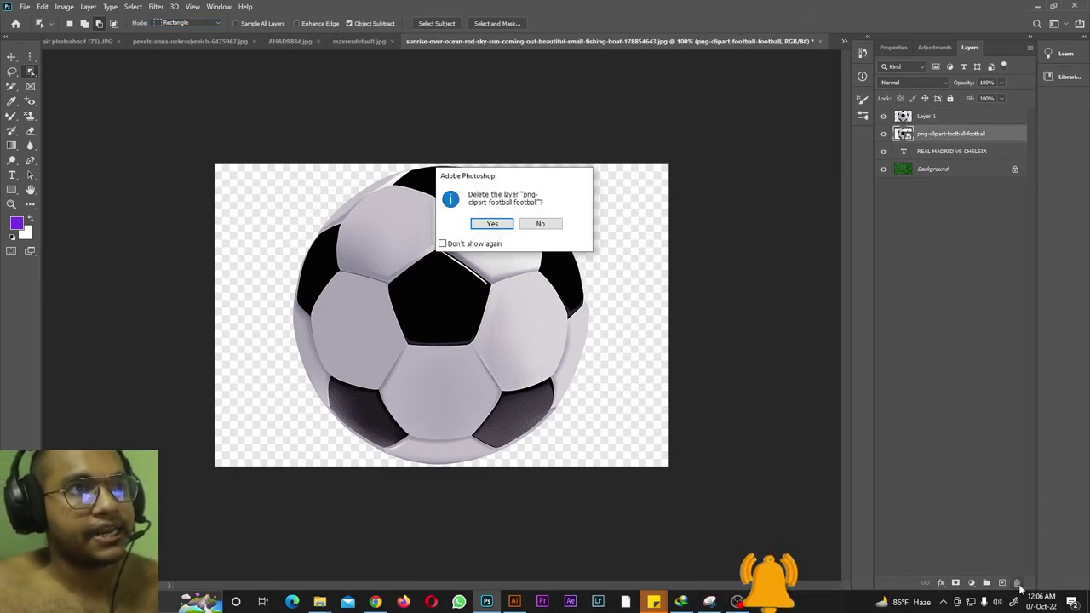
{"action": "left_click", "coordinate": [492, 223]}
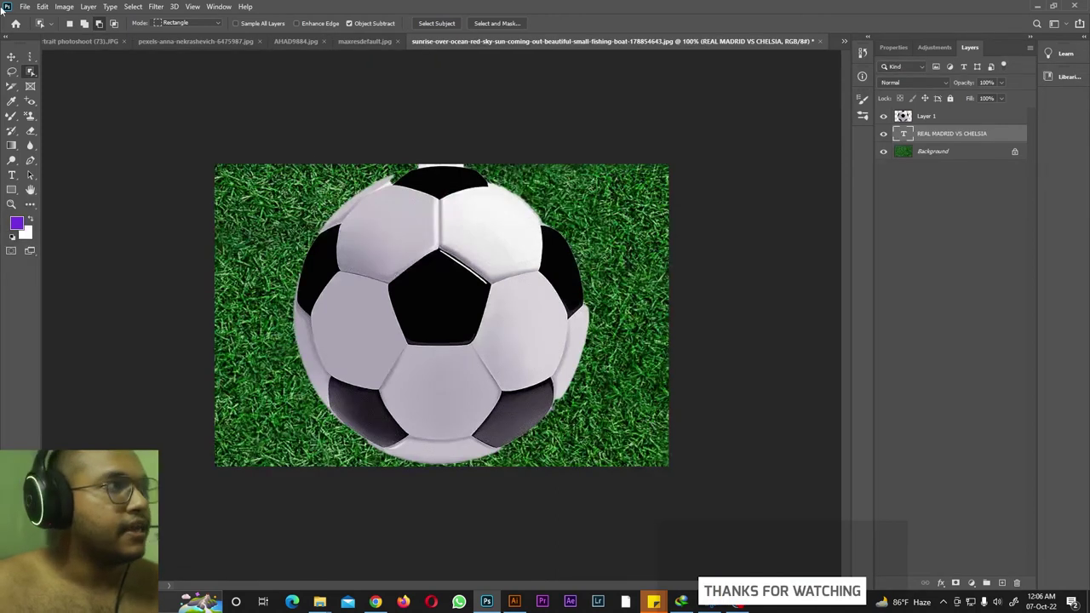
Scale the cut-out ball to about 35% and place it at the top centre of the grass, above the text.
{"action": "key", "text": "v"}
{"action": "left_click", "coordinate": [919, 117]}
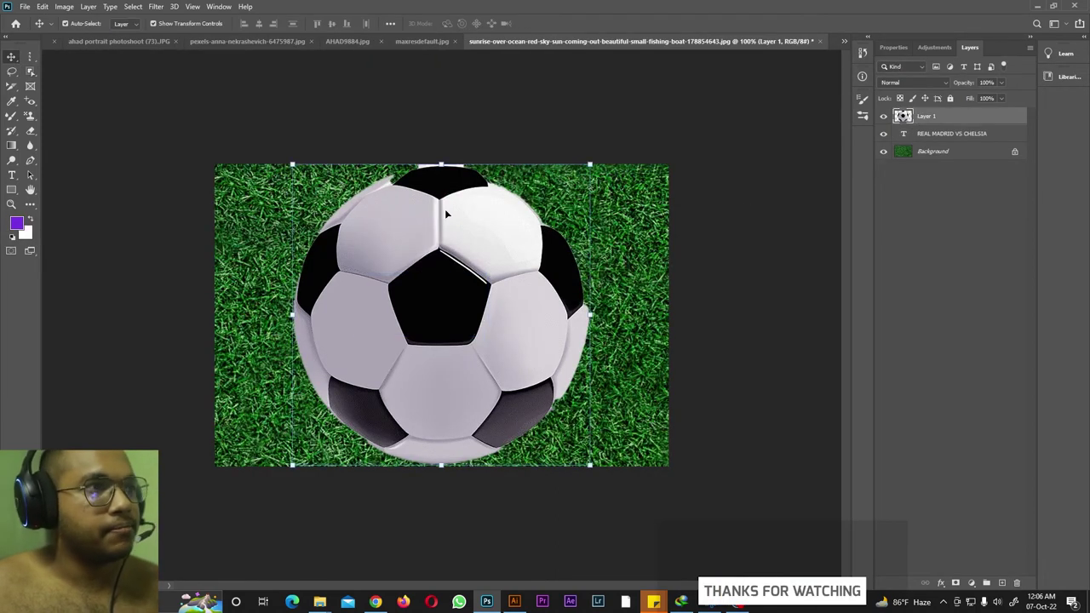
{"action": "key", "text": "ctrl+t"}
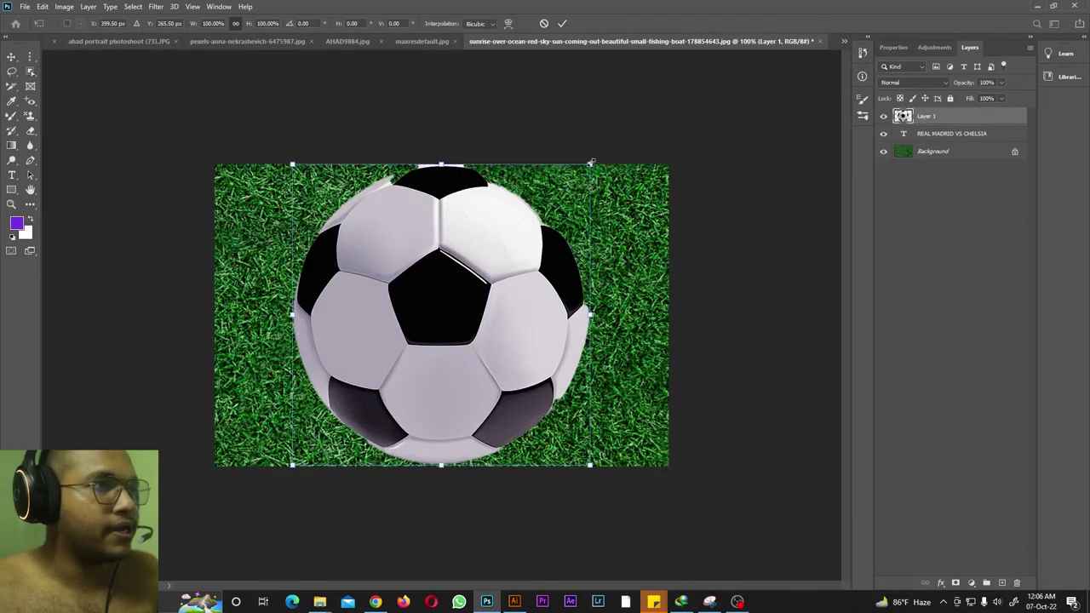
{"action": "left_click_drag", "start_coordinate": [589, 165], "coordinate": [396, 361]}
{"action": "left_click_drag", "start_coordinate": [356, 410], "coordinate": [457, 246]}
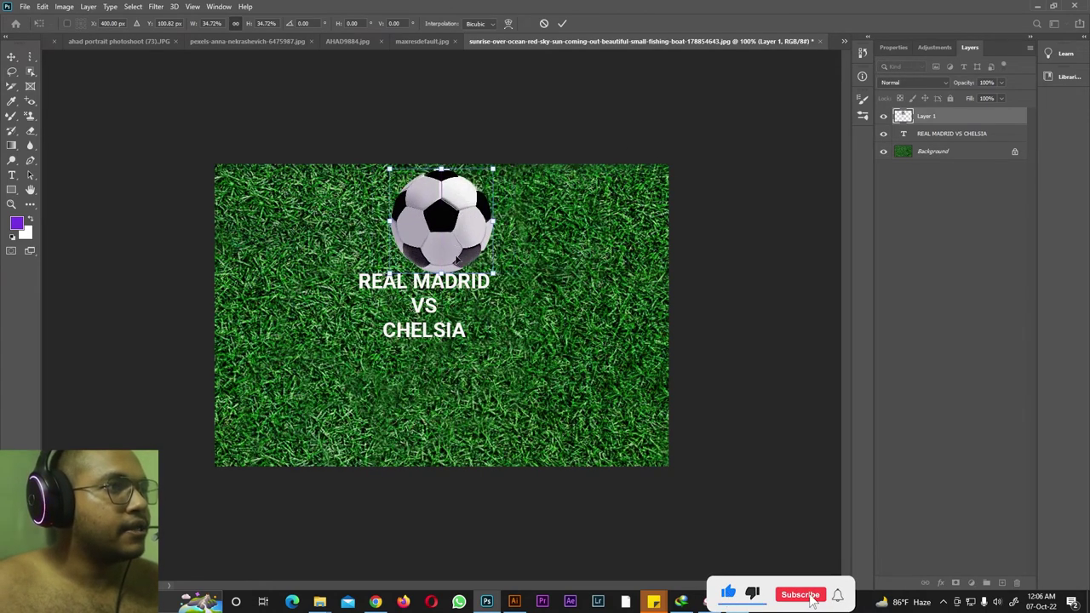
Apply the transform, move the text block further down the grass and lower the ball slightly above it.
{"action": "left_click", "coordinate": [11, 57]}
{"action": "left_click", "coordinate": [441, 311]}
{"action": "left_click_drag", "start_coordinate": [431, 312], "coordinate": [448, 382]}
{"action": "left_click_drag", "start_coordinate": [444, 223], "coordinate": [445, 268]}
{"action": "left_click", "coordinate": [126, 166]}
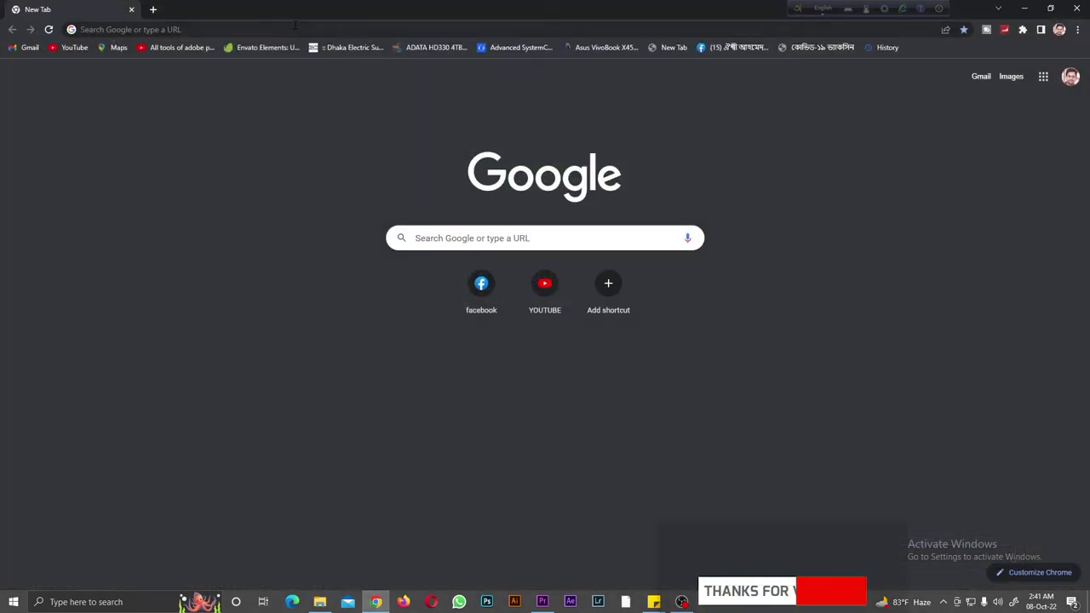
Search Google for freepik in Chrome, open the Freepik website and look through its home page.
{"action": "left_click", "coordinate": [296, 30]}
{"action": "type", "text": "freepik"}
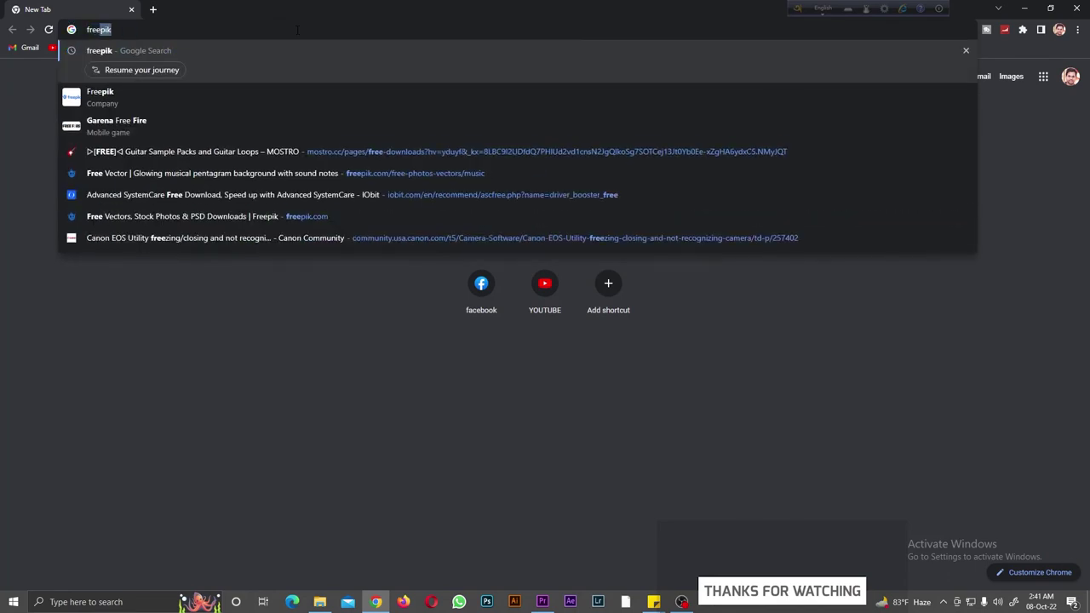
{"action": "left_click", "coordinate": [259, 56]}
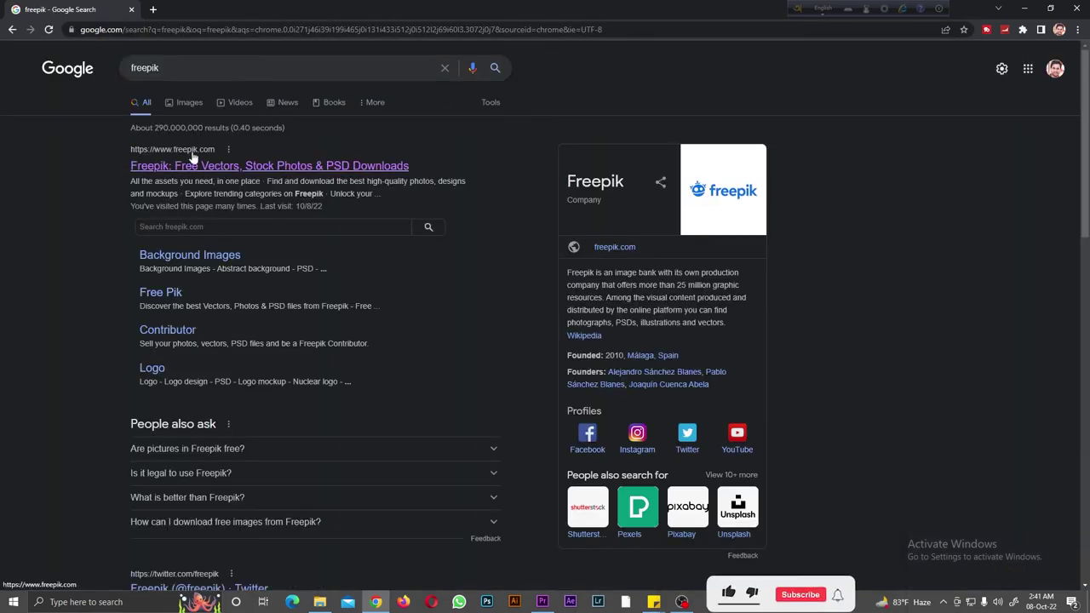
{"action": "left_click", "coordinate": [203, 167]}
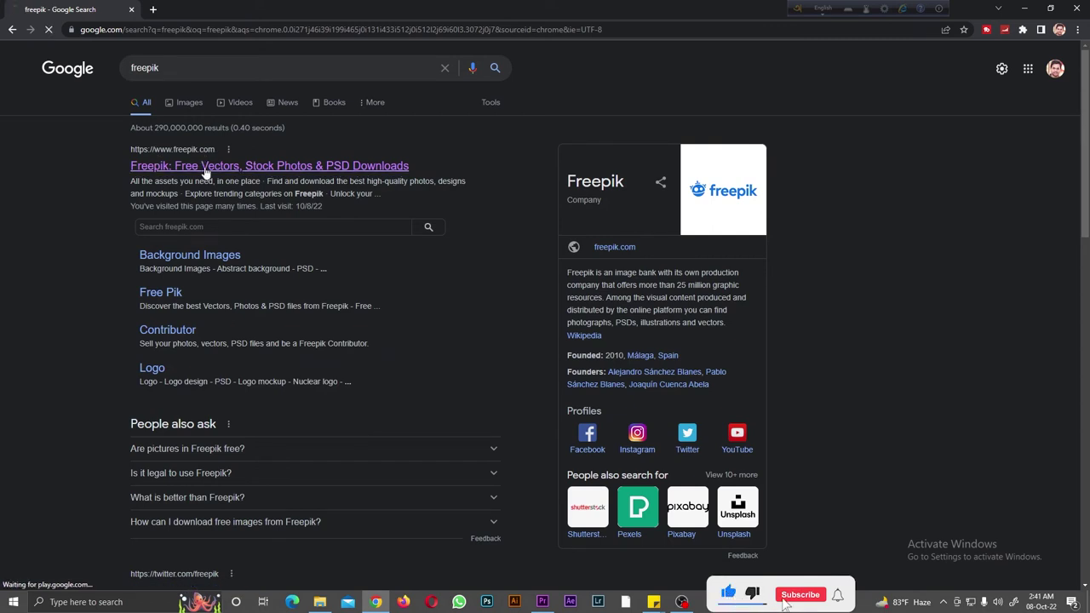
{"action": "scroll", "coordinate": [438, 208], "scroll_direction": "down", "scroll_amount": 4}
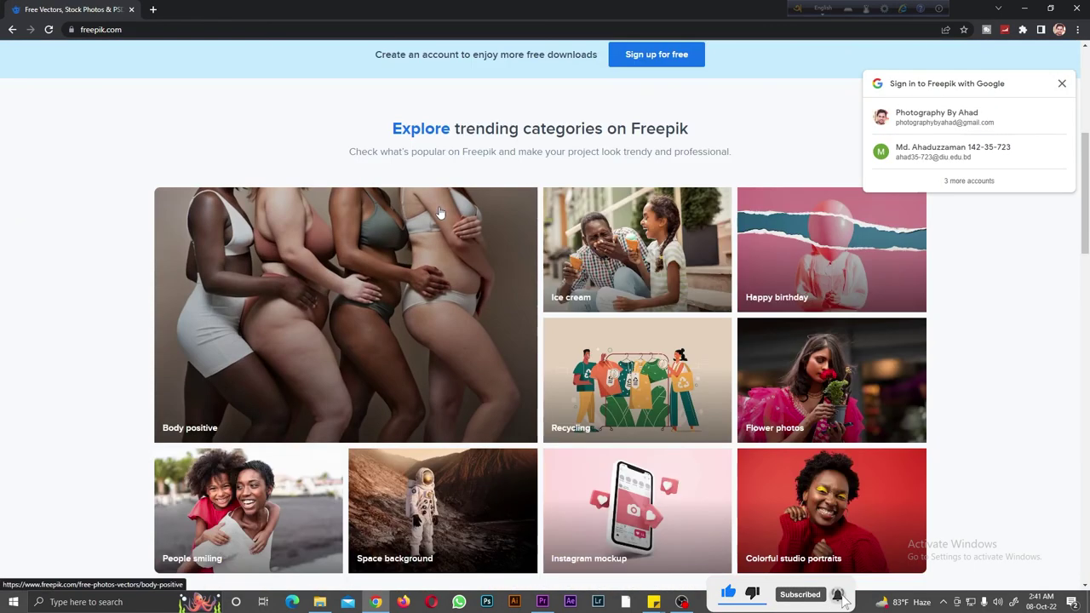
{"action": "scroll", "coordinate": [672, 309], "scroll_direction": "down", "scroll_amount": 4}
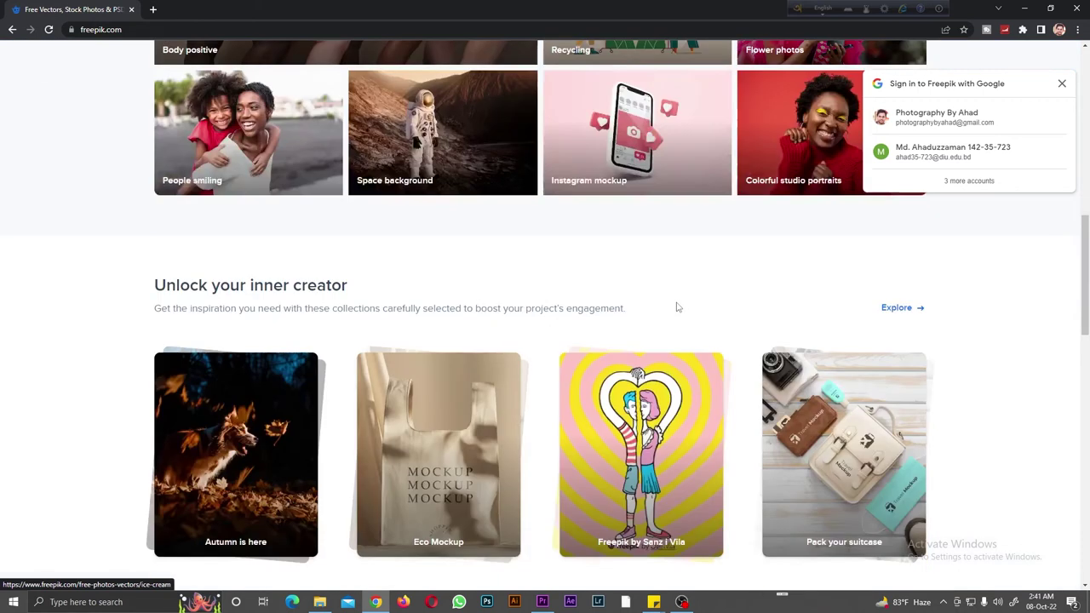
Search Freepik for football images and look through the results.
{"action": "scroll", "coordinate": [679, 304], "scroll_direction": "down", "scroll_amount": 4}
{"action": "scroll", "coordinate": [678, 305], "scroll_direction": "up", "scroll_amount": 12}
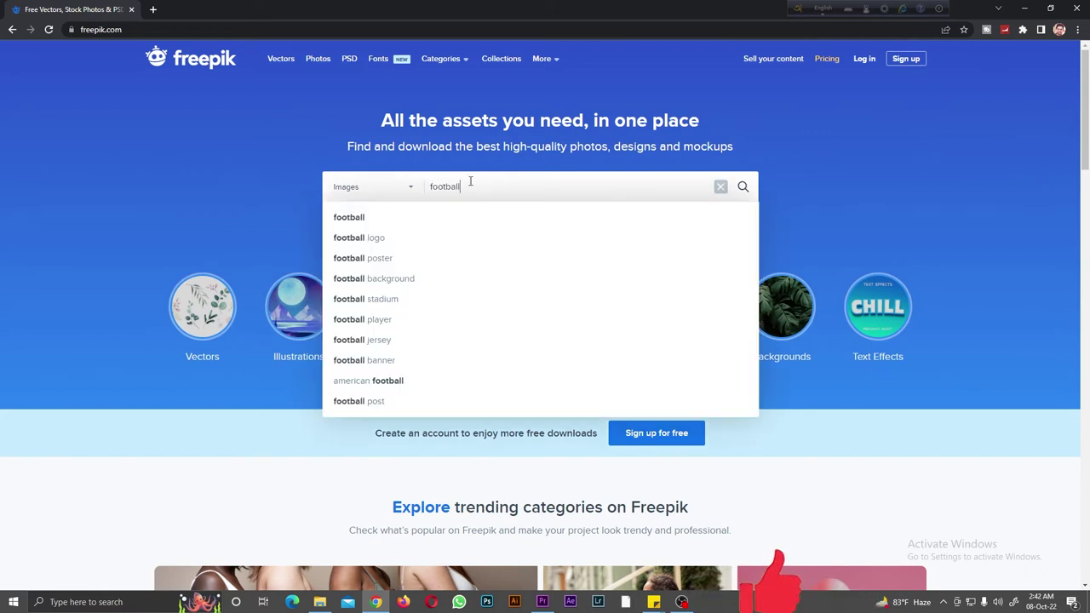
{"action": "left_click", "coordinate": [743, 188]}
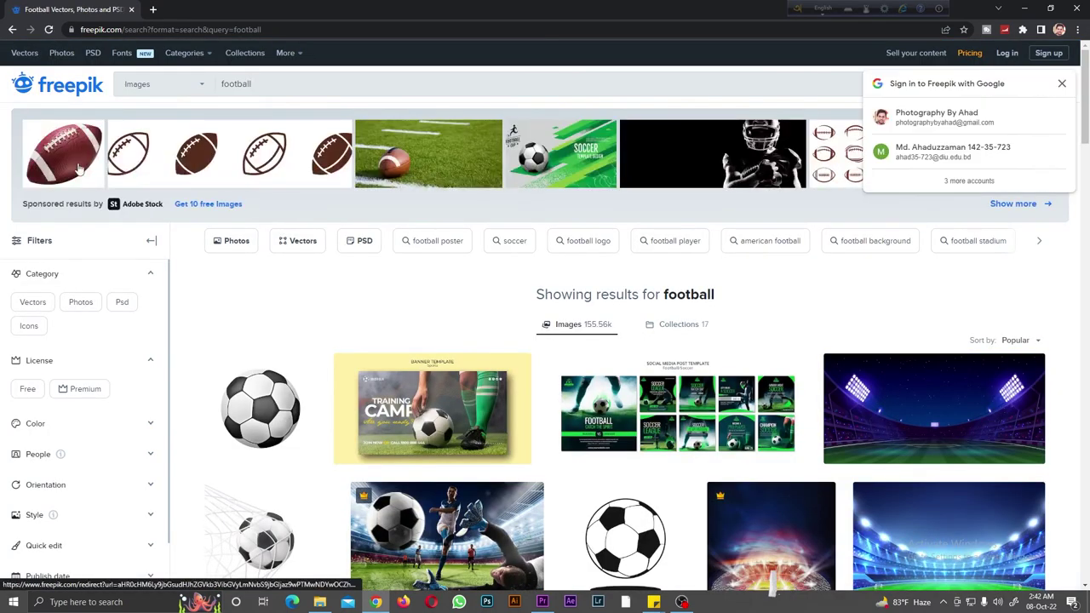
{"action": "scroll", "coordinate": [121, 168], "scroll_direction": "down", "scroll_amount": 5}
{"action": "scroll", "coordinate": [292, 238], "scroll_direction": "up", "scroll_amount": 5}
{"action": "scroll", "coordinate": [307, 247], "scroll_direction": "down", "scroll_amount": 5}
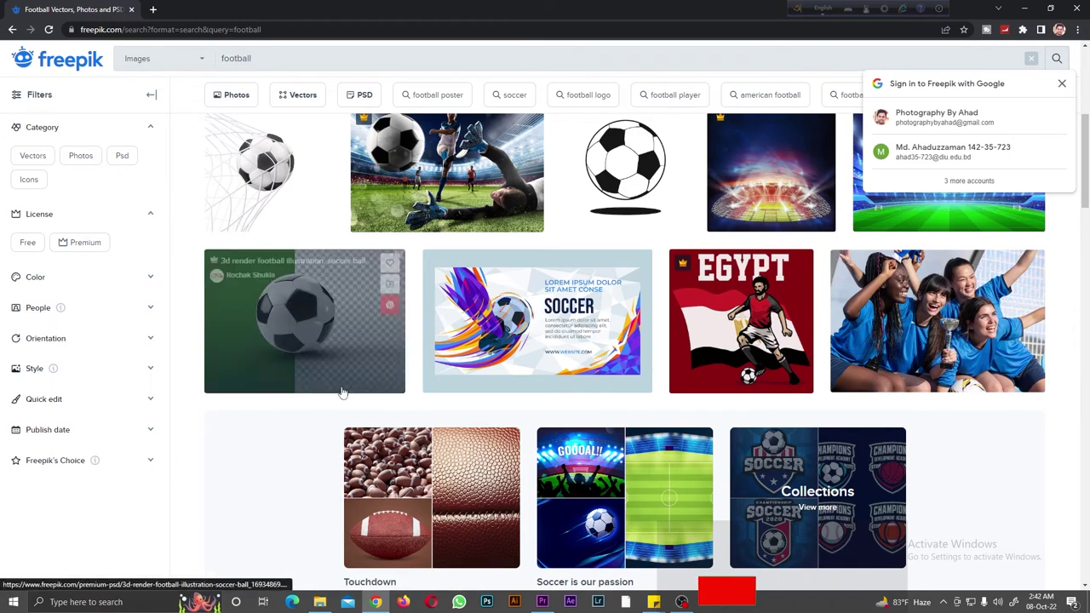
{"action": "scroll", "coordinate": [264, 232], "scroll_direction": "up", "scroll_amount": 5}
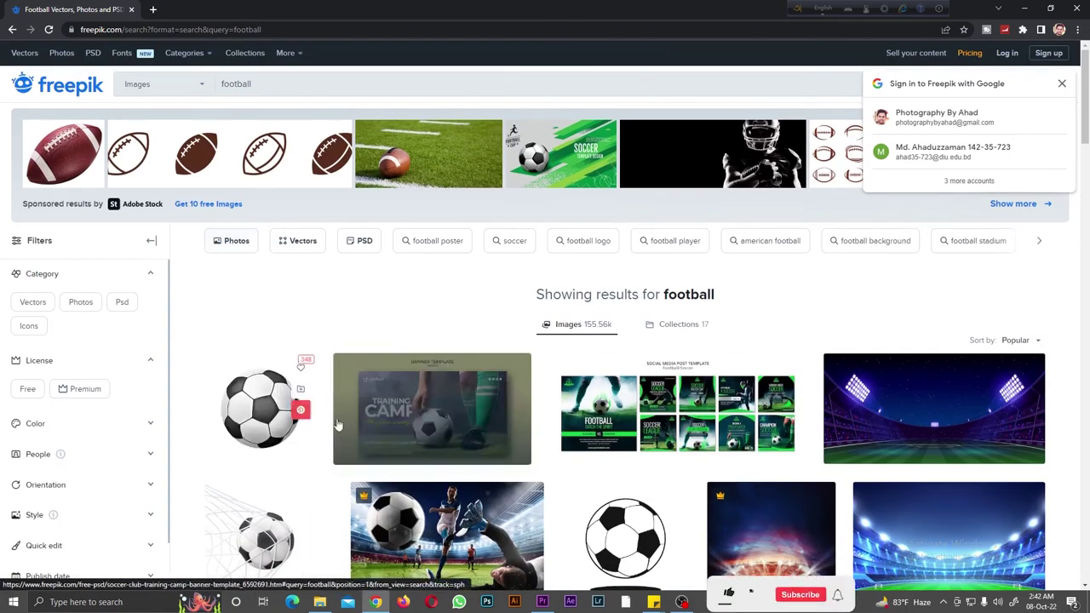
Open the first soccer ball vector in the results and download it as a free file.
{"action": "left_click", "coordinate": [259, 364]}
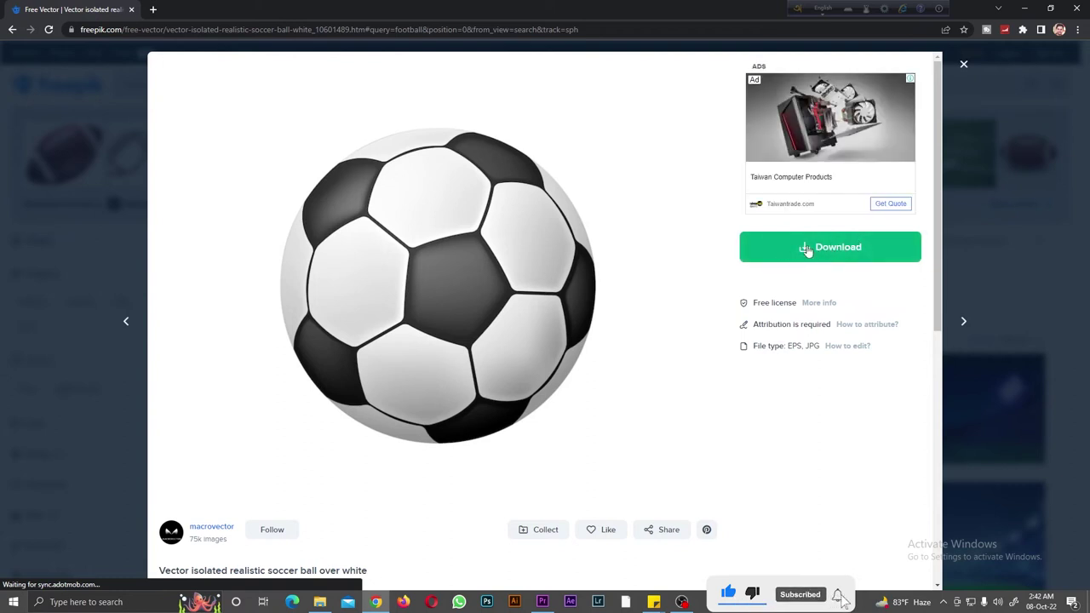
{"action": "left_click", "coordinate": [806, 247]}
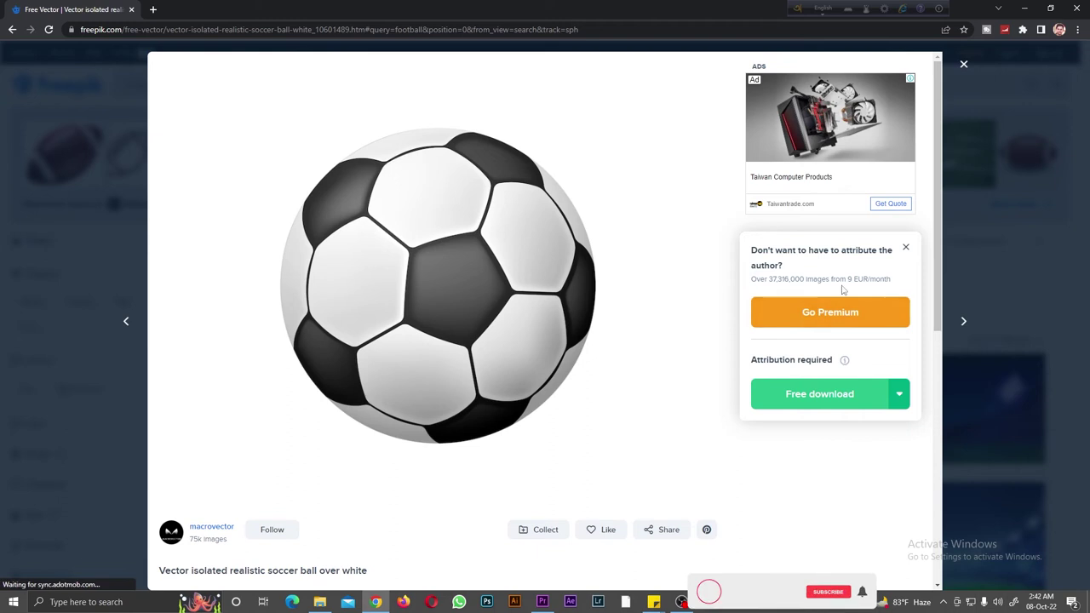
{"action": "left_click", "coordinate": [807, 395]}
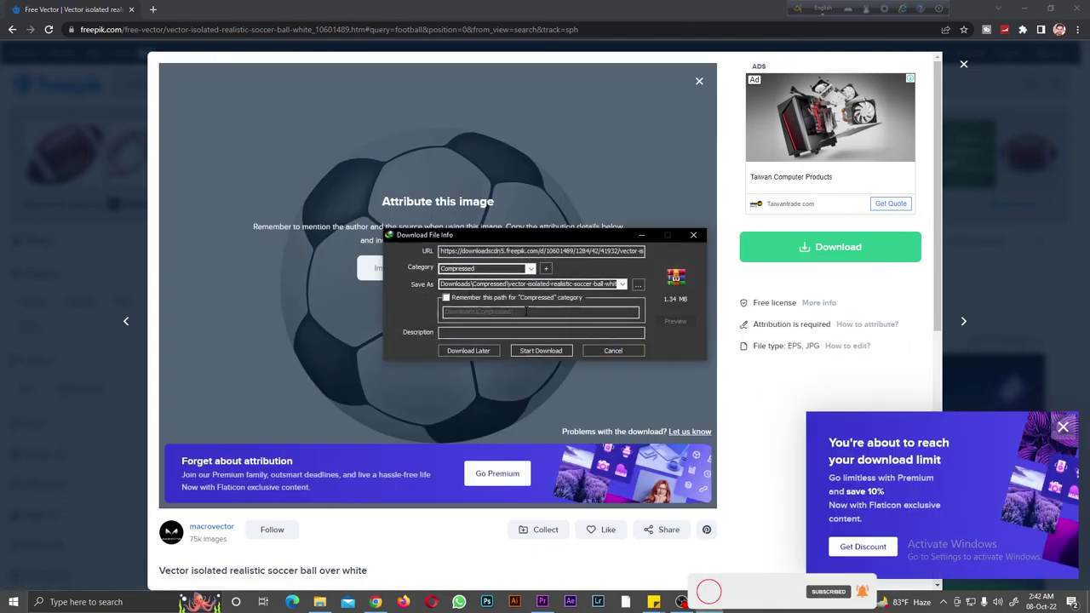
{"action": "left_click", "coordinate": [545, 349]}
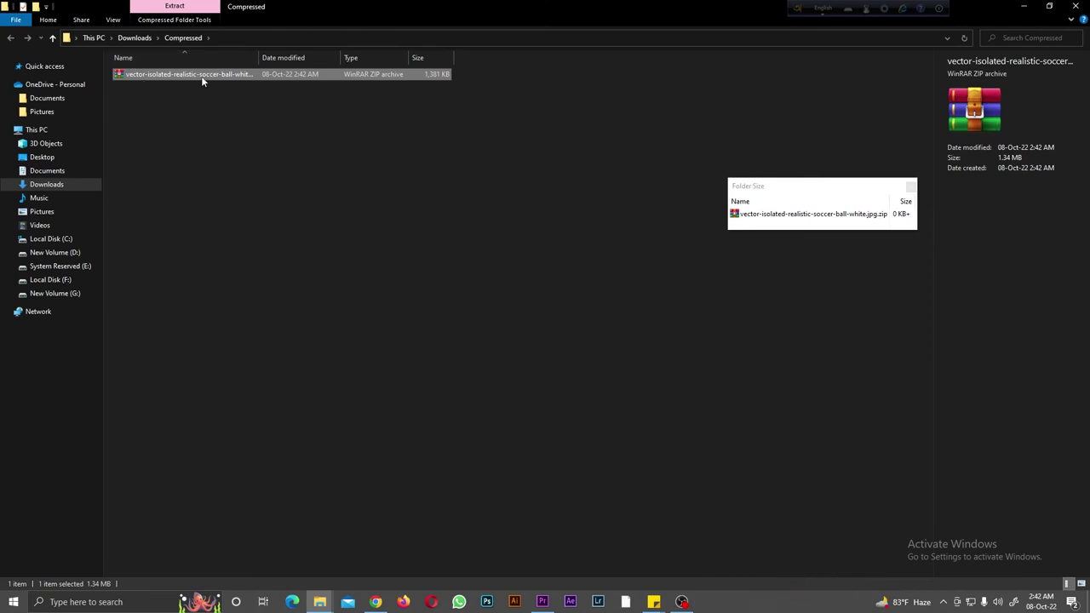
Extract the downloaded soccer ball archive into the Compressed folder and preview the extracted 41932.jpg.
{"action": "right_click", "coordinate": [149, 73]}
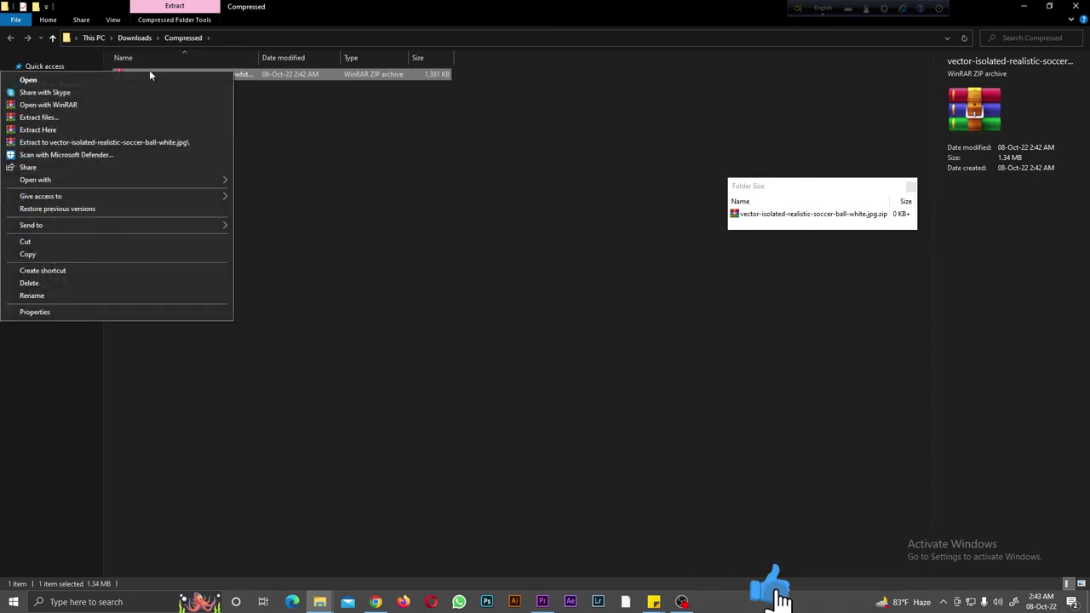
{"action": "left_click", "coordinate": [101, 129]}
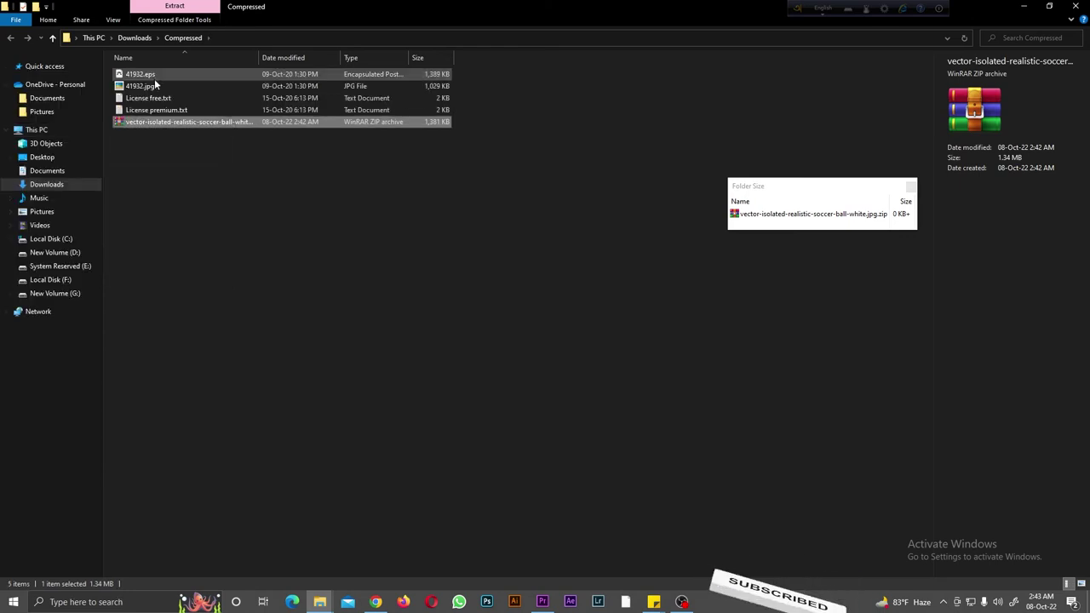
{"action": "left_click", "coordinate": [148, 85]}
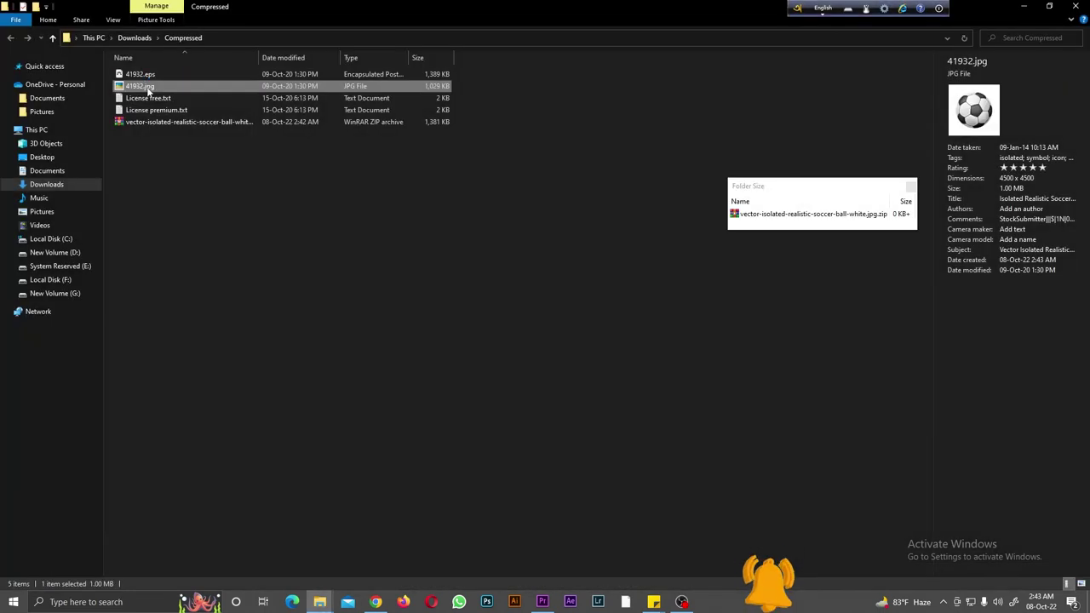
{"action": "right_click", "coordinate": [148, 87]}
{"action": "left_click", "coordinate": [34, 108]}
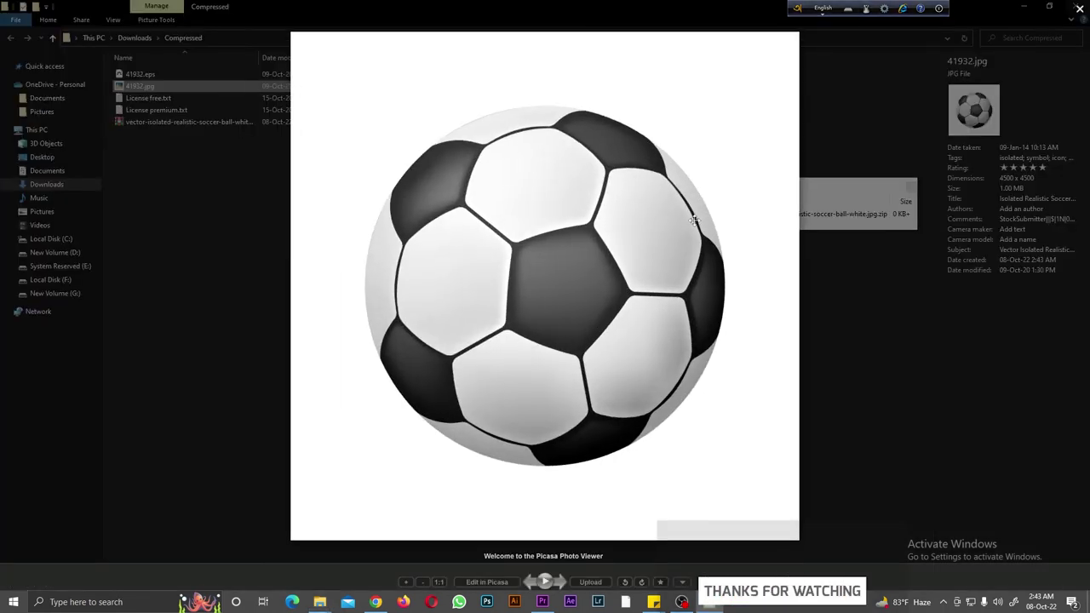
Close the image preview, read the extracted License free.txt file and close it.
{"action": "left_click", "coordinate": [133, 142]}
{"action": "double_click", "coordinate": [148, 100]}
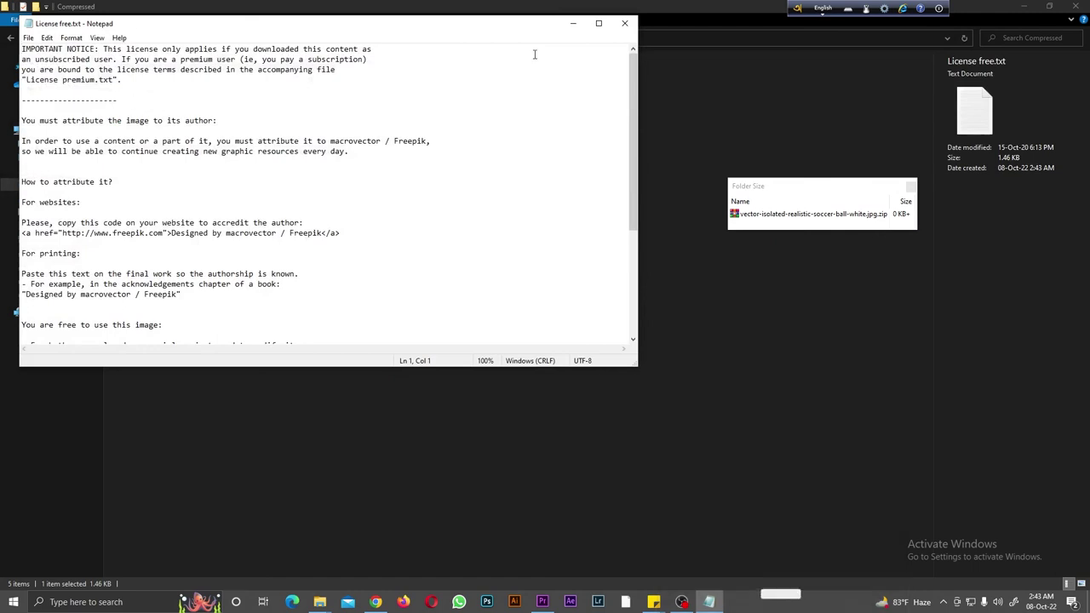
{"action": "left_click", "coordinate": [624, 23]}
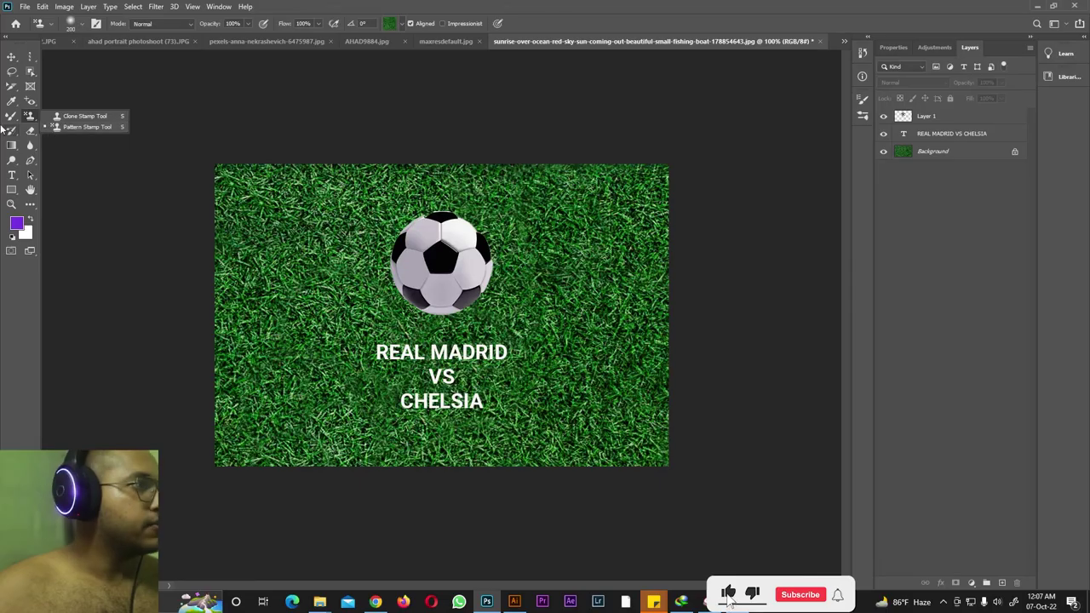
Switch to Photoshop and paint over the grass on the Background layer with the History Brush to restore the original sunset image.
{"action": "left_click", "coordinate": [41, 136]}
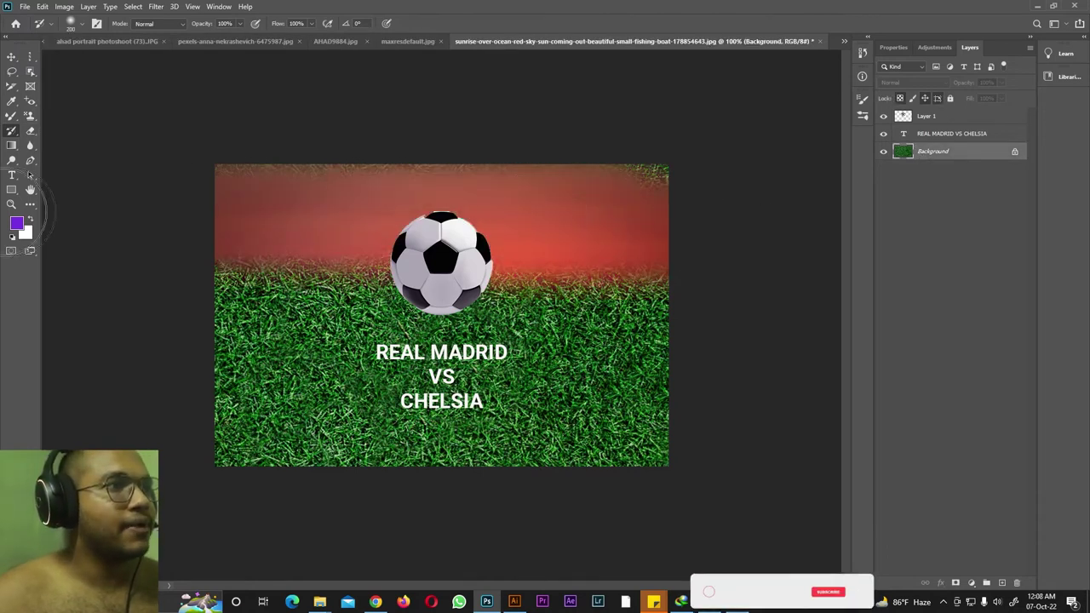
{"action": "mouse_move", "coordinate": [222, 195]}
{"action": "left_mouse_down"}
{"action": "mouse_move", "coordinate": [773, 309]}
{"action": "mouse_move", "coordinate": [137, 477]}
{"action": "left_mouse_up"}
{"action": "mouse_move", "coordinate": [603, 273]}
{"action": "left_mouse_down"}
{"action": "mouse_move", "coordinate": [621, 434]}
{"action": "mouse_move", "coordinate": [656, 364]}
{"action": "mouse_move", "coordinate": [358, 315]}
{"action": "mouse_move", "coordinate": [626, 302]}
{"action": "left_mouse_up"}
{"action": "left_click", "coordinate": [930, 119]}
{"action": "left_click", "coordinate": [936, 136]}
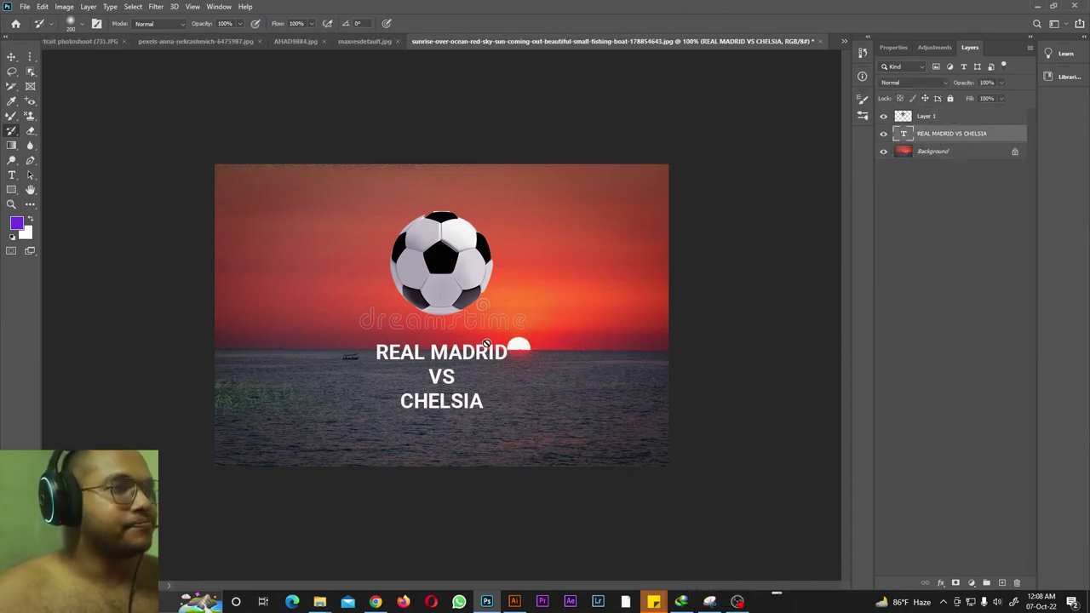
{"action": "left_click", "coordinate": [954, 152]}
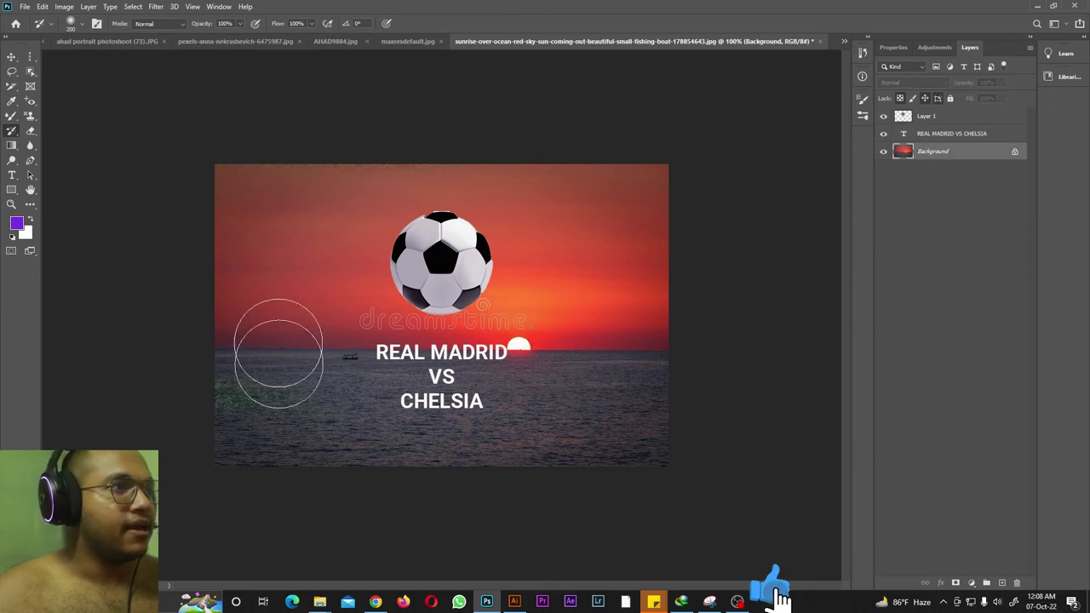
Switch to the AHAD9884.jpg document and view the portrait with the purple hair.
{"action": "right_click", "coordinate": [12, 130]}
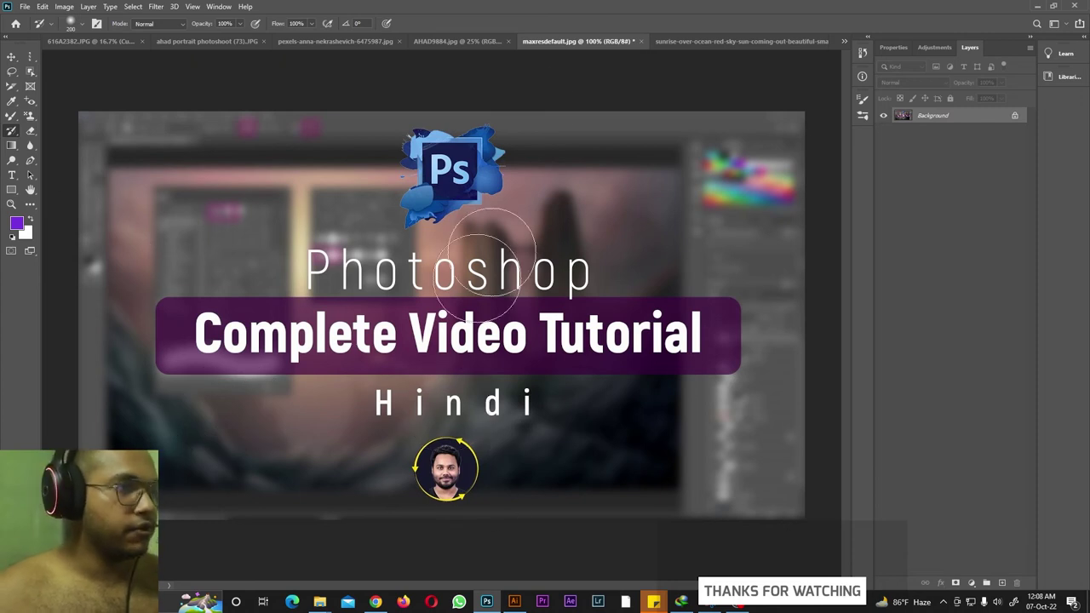
{"action": "left_click", "coordinate": [458, 41]}
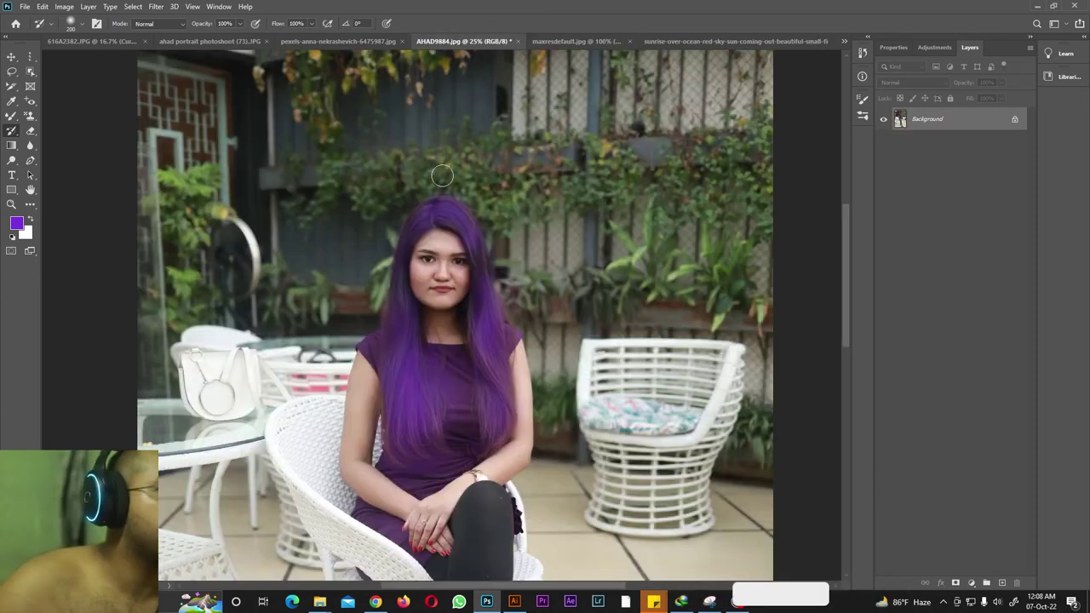
{"action": "scroll", "coordinate": [487, 237], "scroll_direction": "down", "scroll_amount": 1}
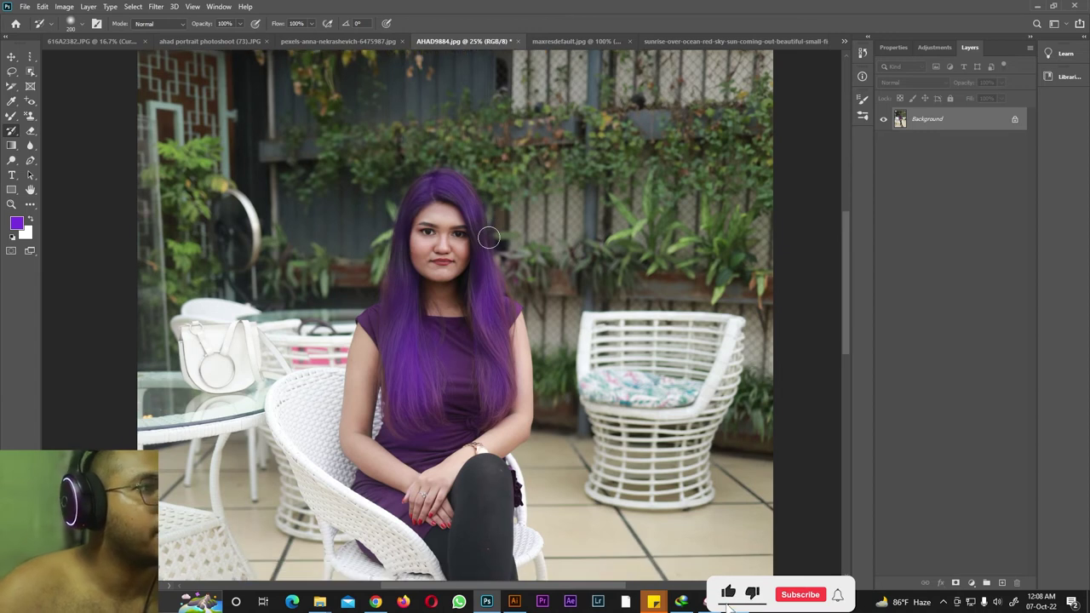
Select the Art History Brush in the sunset document and switch to the 616A2382.JPG photo.
{"action": "right_click", "coordinate": [12, 130]}
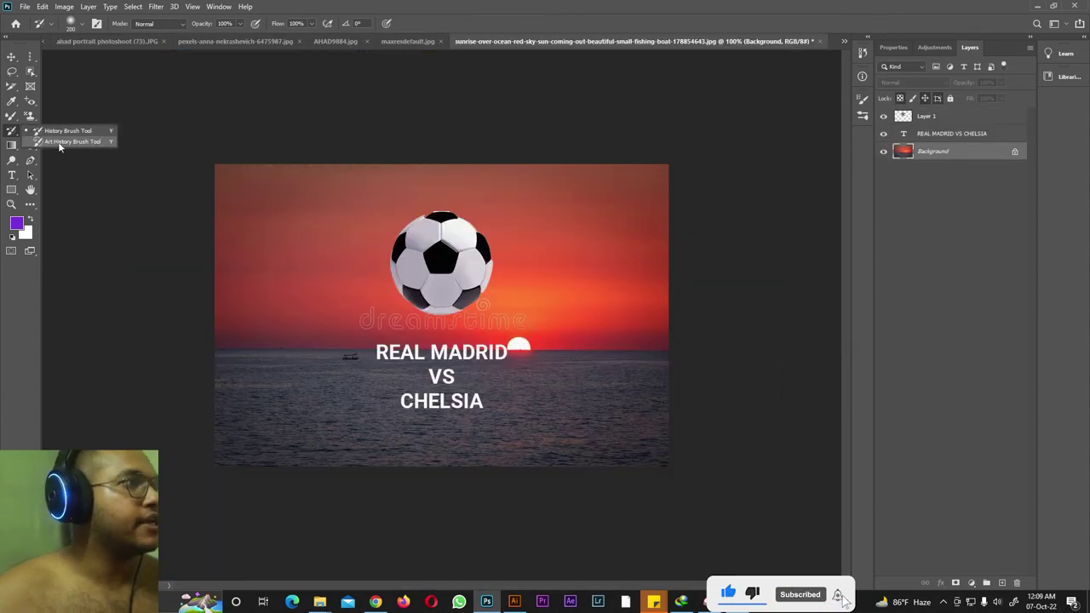
{"action": "left_click", "coordinate": [58, 139]}
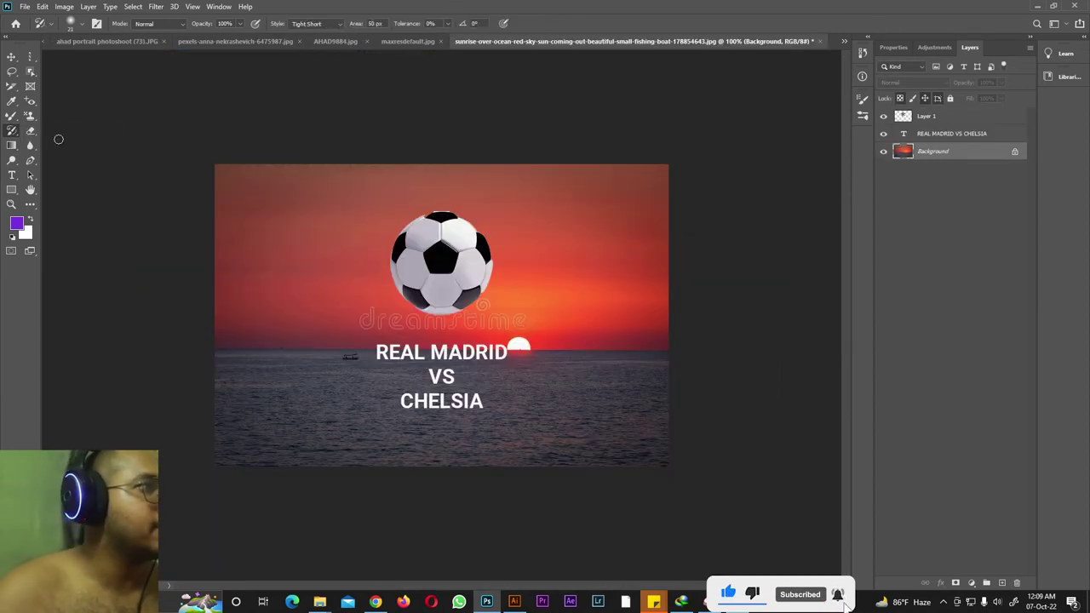
{"action": "left_click", "coordinate": [114, 40]}
{"action": "key", "text": "ctrl+Tab"}
{"action": "left_click", "coordinate": [78, 40]}
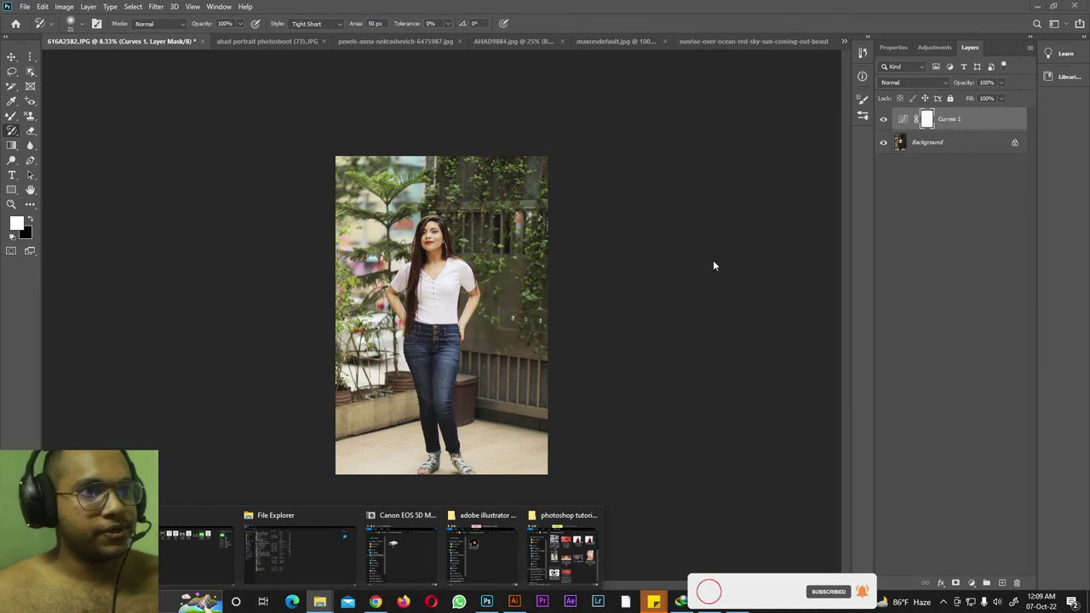
{"action": "key", "text": "ctrl+plus"}
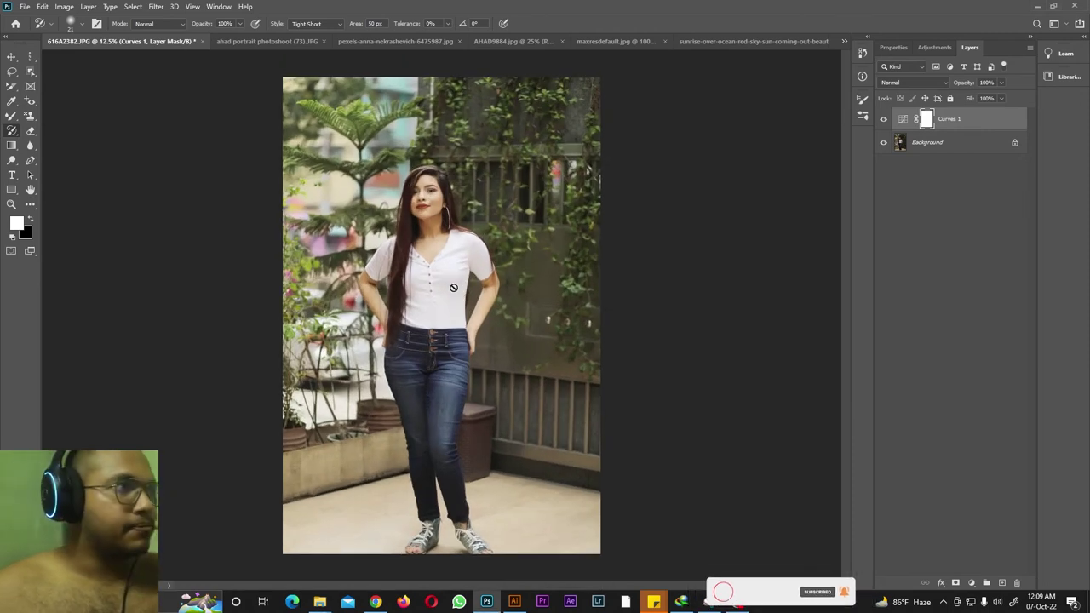
Add a new empty layer above the Curves 1 adjustment and keep the Art History Brush as the active tool.
{"action": "left_click", "coordinate": [1001, 583]}
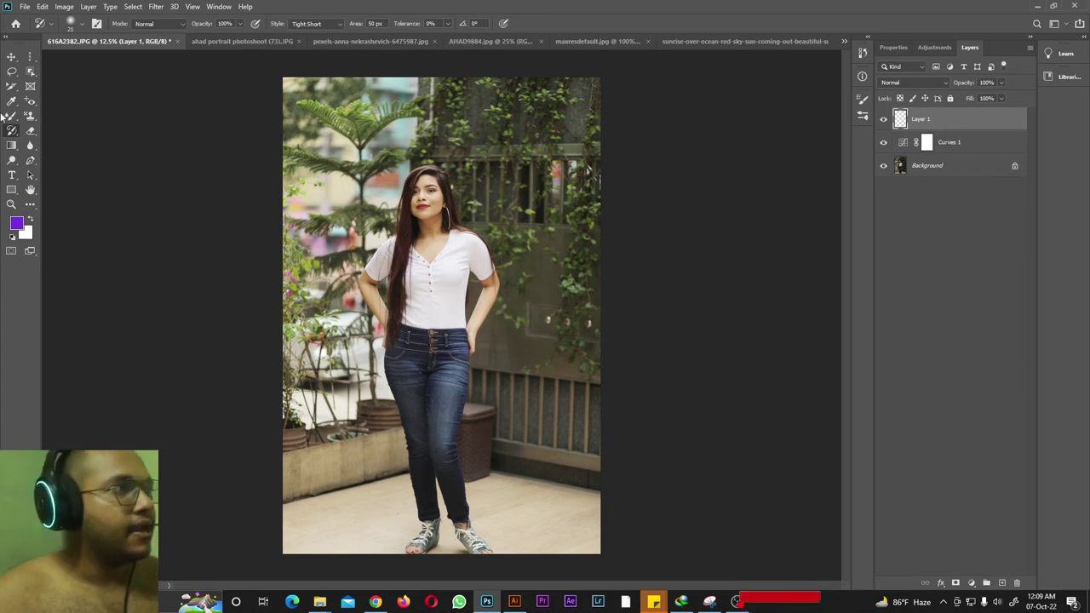
{"action": "left_click", "coordinate": [12, 145]}
{"action": "right_click", "coordinate": [12, 129]}
{"action": "left_click", "coordinate": [59, 151]}
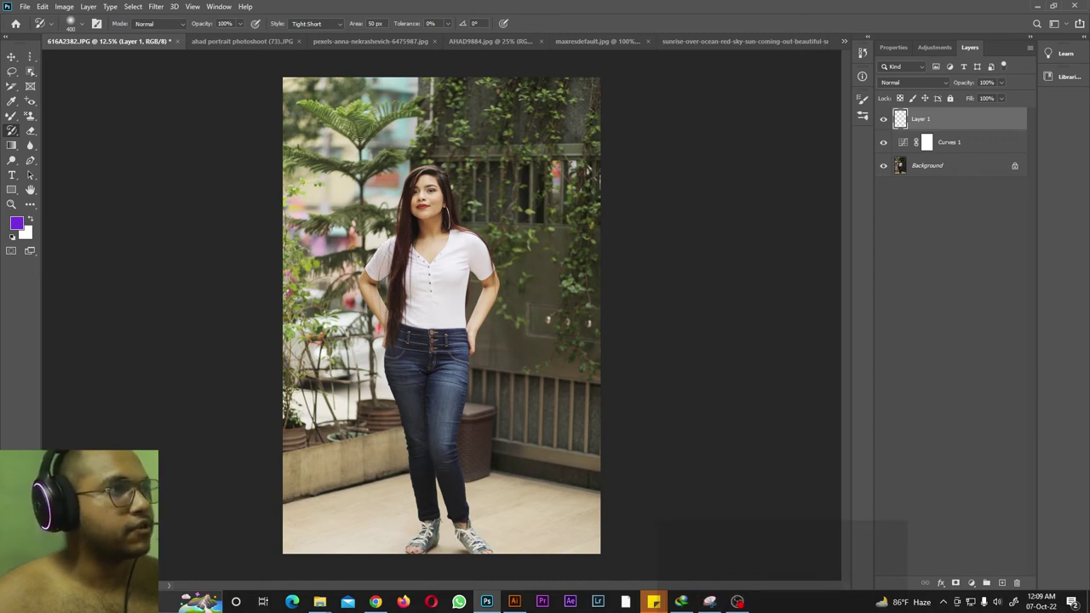
Paint over the plants beside the woman and the vines above her with a 100 px Art History Brush in Tight Short style.
{"action": "left_click", "coordinate": [71, 23]}
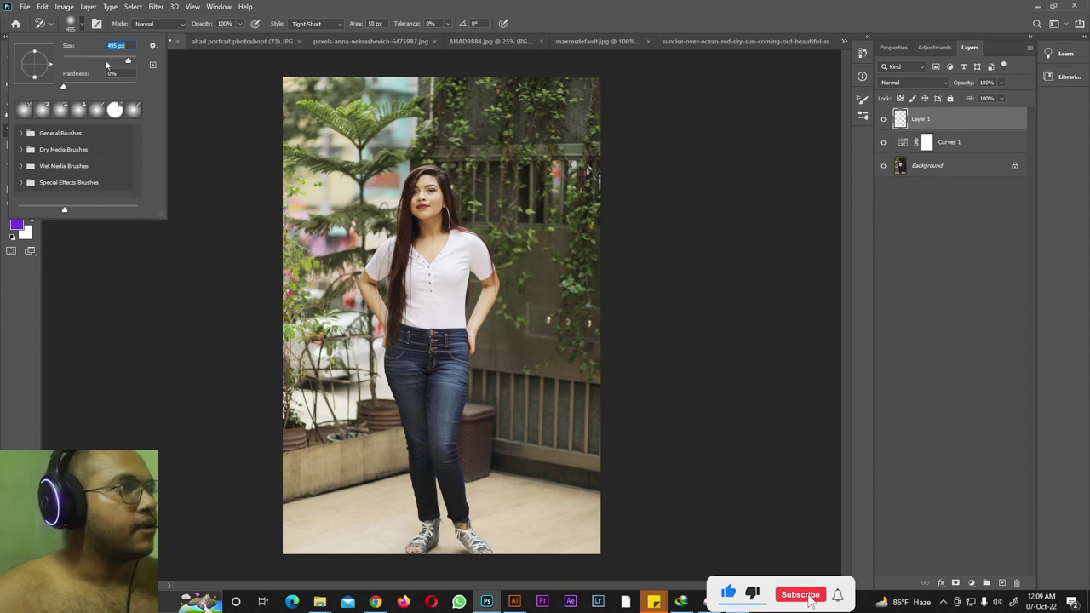
{"action": "key", "text": "Return"}
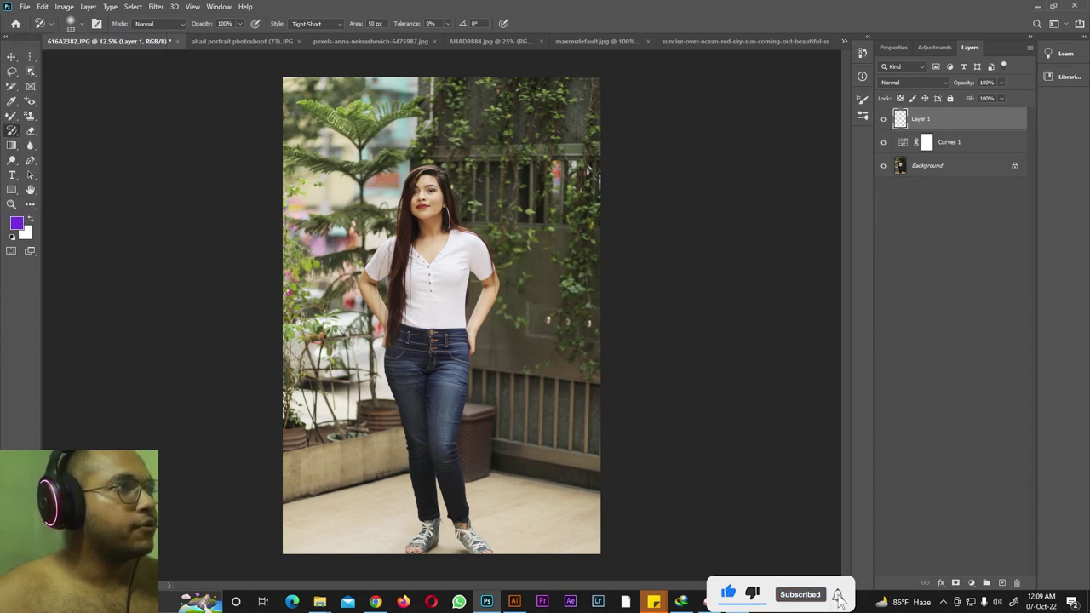
{"action": "left_click", "coordinate": [315, 24]}
{"action": "left_click", "coordinate": [316, 34]}
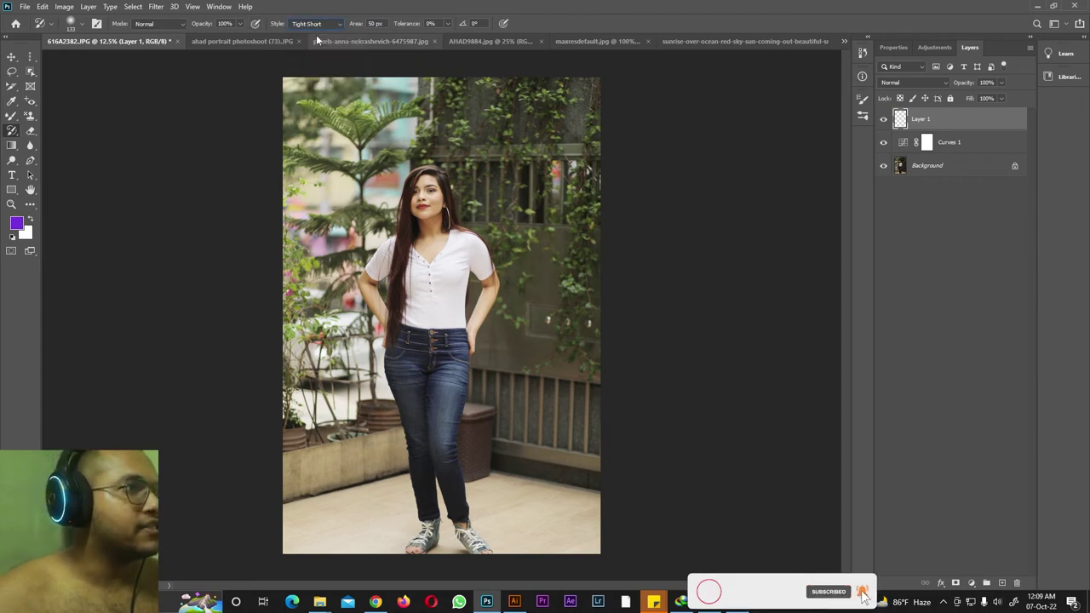
{"action": "key", "text": "bracketleft"}
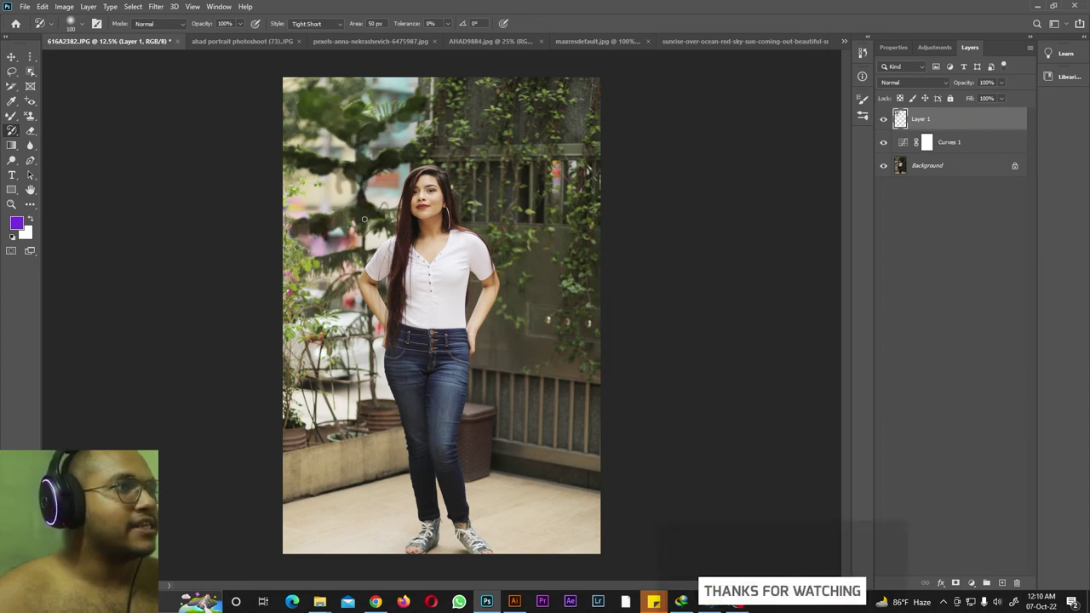
{"action": "mouse_move", "coordinate": [297, 184]}
{"action": "left_mouse_down"}
{"action": "mouse_move", "coordinate": [281, 206]}
{"action": "mouse_move", "coordinate": [326, 184]}
{"action": "mouse_move", "coordinate": [289, 188]}
{"action": "mouse_move", "coordinate": [275, 427]}
{"action": "mouse_move", "coordinate": [292, 345]}
{"action": "mouse_move", "coordinate": [291, 419]}
{"action": "mouse_move", "coordinate": [299, 353]}
{"action": "mouse_move", "coordinate": [296, 254]}
{"action": "mouse_move", "coordinate": [310, 397]}
{"action": "mouse_move", "coordinate": [300, 415]}
{"action": "mouse_move", "coordinate": [327, 335]}
{"action": "mouse_move", "coordinate": [321, 261]}
{"action": "mouse_move", "coordinate": [313, 304]}
{"action": "mouse_move", "coordinate": [331, 297]}
{"action": "mouse_move", "coordinate": [359, 249]}
{"action": "mouse_move", "coordinate": [306, 272]}
{"action": "mouse_move", "coordinate": [344, 287]}
{"action": "mouse_move", "coordinate": [346, 336]}
{"action": "mouse_move", "coordinate": [335, 335]}
{"action": "mouse_move", "coordinate": [358, 319]}
{"action": "mouse_move", "coordinate": [361, 347]}
{"action": "mouse_move", "coordinate": [358, 384]}
{"action": "mouse_move", "coordinate": [296, 403]}
{"action": "mouse_move", "coordinate": [363, 400]}
{"action": "mouse_move", "coordinate": [377, 328]}
{"action": "left_mouse_up"}
{"action": "mouse_move", "coordinate": [451, 119]}
{"action": "left_mouse_down"}
{"action": "mouse_move", "coordinate": [468, 154]}
{"action": "mouse_move", "coordinate": [490, 81]}
{"action": "mouse_move", "coordinate": [523, 149]}
{"action": "left_mouse_up"}
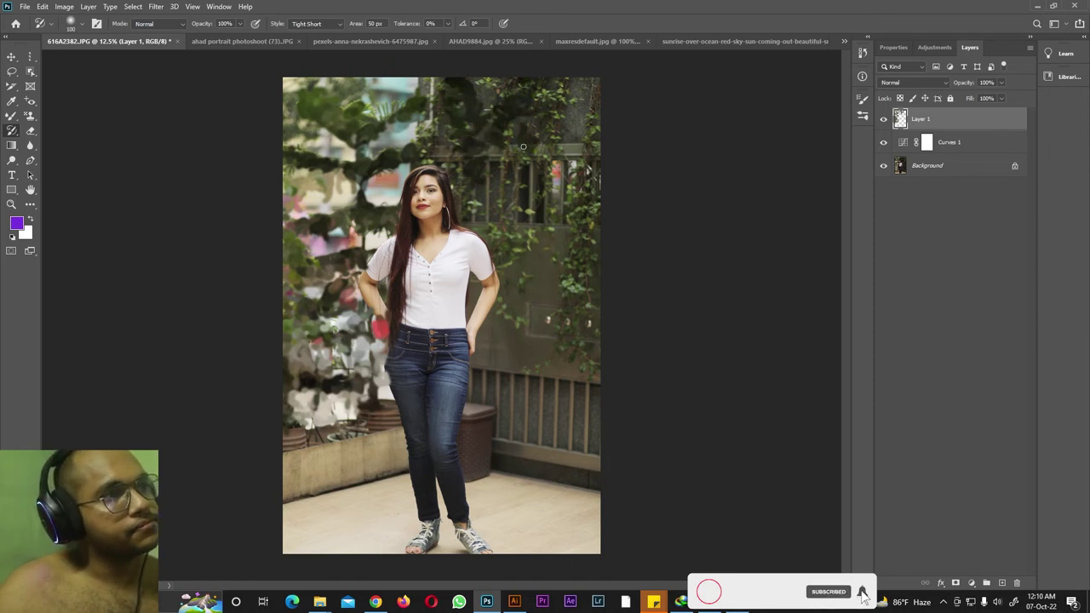
Paint over the leafy background beside the woman with the Art History Brush on Layer 1.
{"action": "mouse_move", "coordinate": [570, 113]}
{"action": "left_mouse_down"}
{"action": "mouse_move", "coordinate": [592, 99]}
{"action": "mouse_move", "coordinate": [567, 351]}
{"action": "mouse_move", "coordinate": [591, 227]}
{"action": "mouse_move", "coordinate": [587, 99]}
{"action": "mouse_move", "coordinate": [562, 158]}
{"action": "mouse_move", "coordinate": [556, 248]}
{"action": "mouse_move", "coordinate": [544, 89]}
{"action": "mouse_move", "coordinate": [505, 253]}
{"action": "mouse_move", "coordinate": [451, 98]}
{"action": "mouse_move", "coordinate": [453, 171]}
{"action": "mouse_move", "coordinate": [461, 169]}
{"action": "mouse_move", "coordinate": [378, 114]}
{"action": "mouse_move", "coordinate": [519, 86]}
{"action": "mouse_move", "coordinate": [429, 78]}
{"action": "mouse_move", "coordinate": [532, 127]}
{"action": "mouse_move", "coordinate": [316, 63]}
{"action": "mouse_move", "coordinate": [443, 104]}
{"action": "mouse_move", "coordinate": [514, 155]}
{"action": "mouse_move", "coordinate": [569, 222]}
{"action": "mouse_move", "coordinate": [540, 265]}
{"action": "mouse_move", "coordinate": [496, 212]}
{"action": "left_mouse_up"}
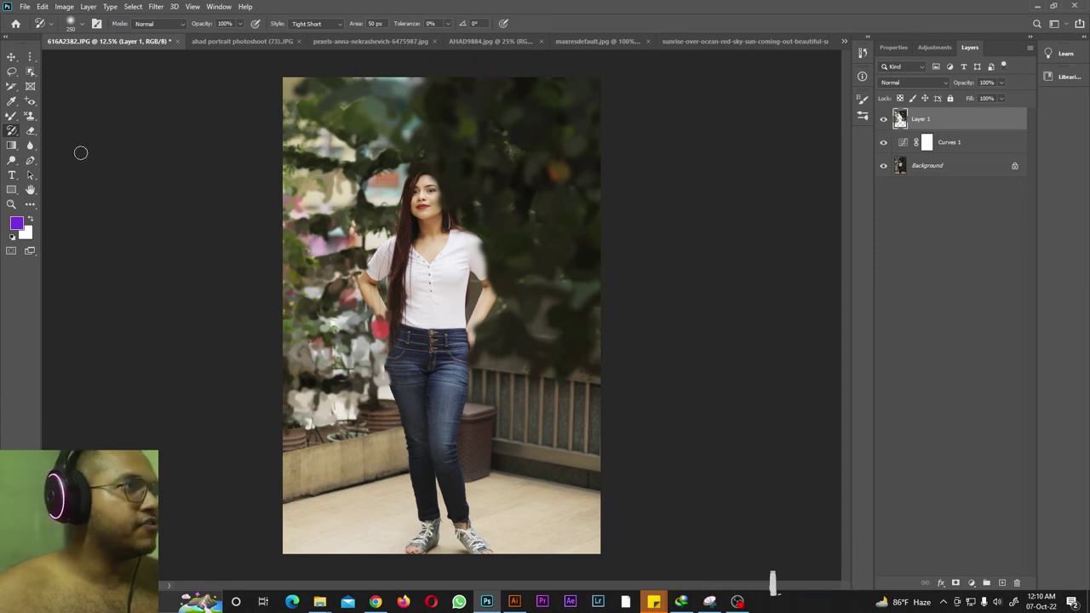
{"action": "left_click_drag", "start_coordinate": [12, 133], "coordinate": [13, 134]}
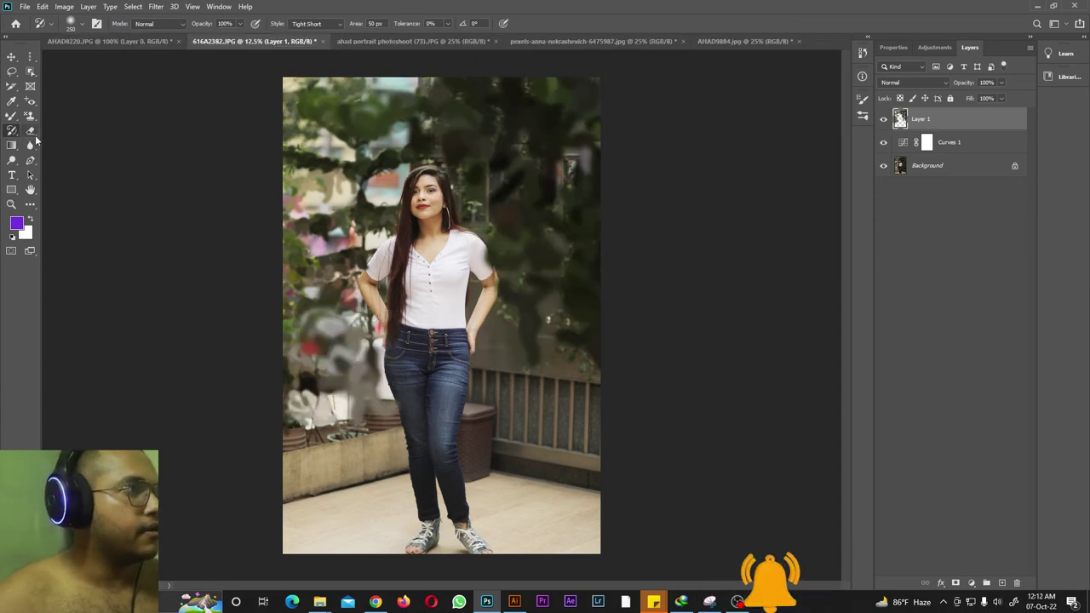
Choose the Eraser tool and bring up the ahad portrait photoshoot (73).JPG image.
{"action": "left_click_drag", "start_coordinate": [30, 130], "coordinate": [62, 133]}
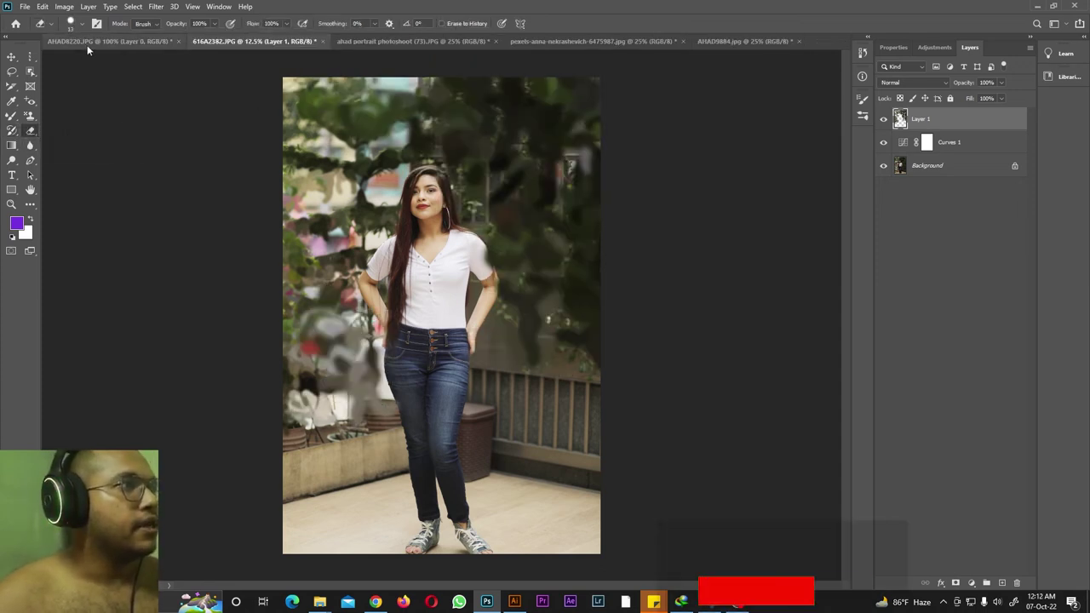
{"action": "left_click", "coordinate": [90, 42]}
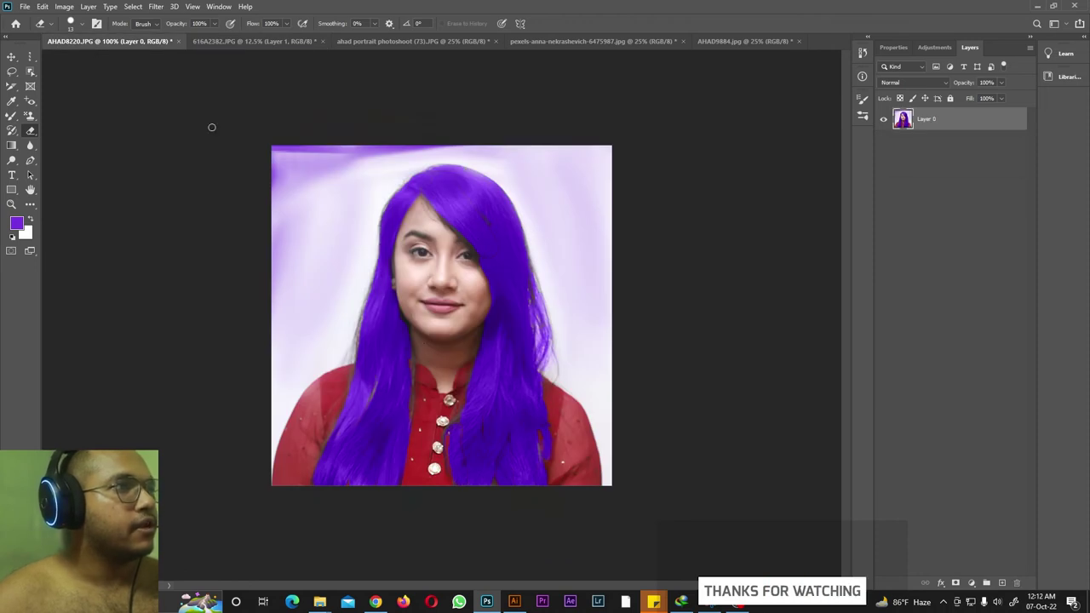
{"action": "key", "text": "ctrl+Tab"}
{"action": "key", "text": "ctrl+Tab"}
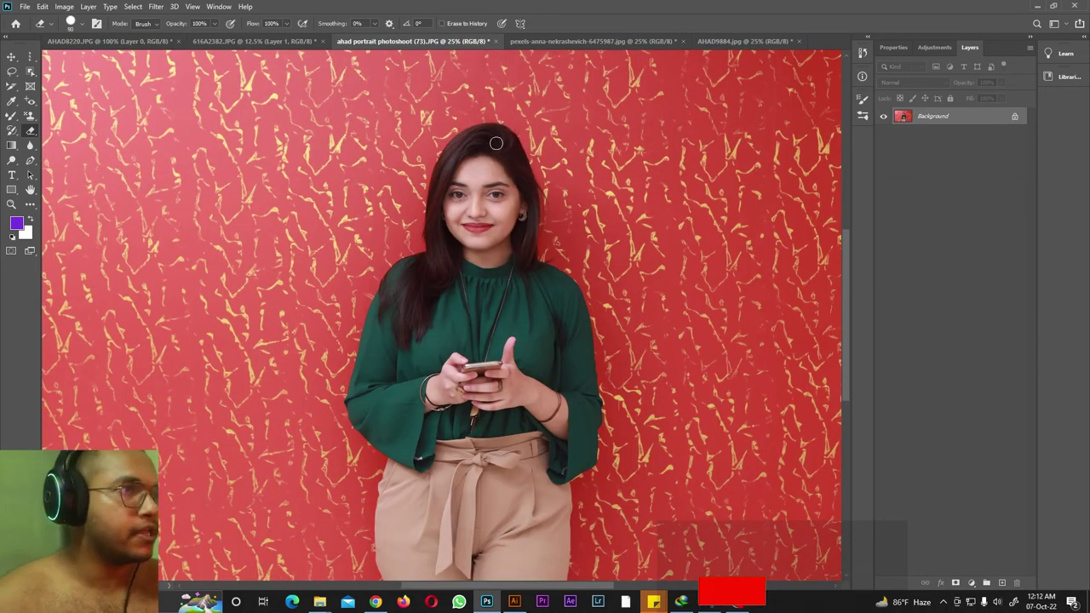
{"action": "key", "text": "ctrl+minus"}
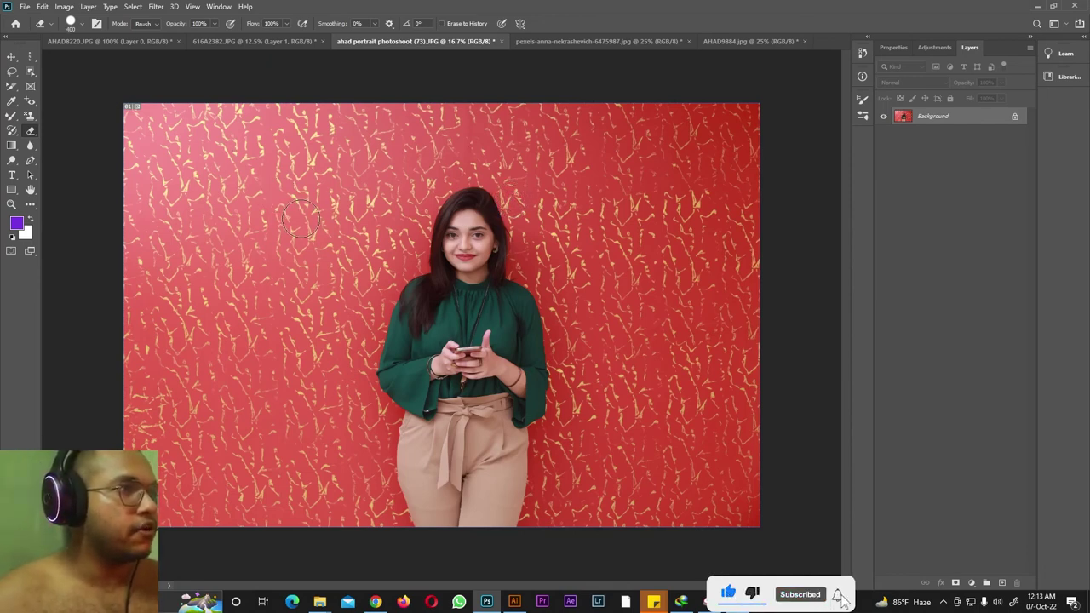
Try erasing a strip across the upper part of the red wall with a 400 px Eraser, and undo it.
{"action": "right_click", "coordinate": [30, 130]}
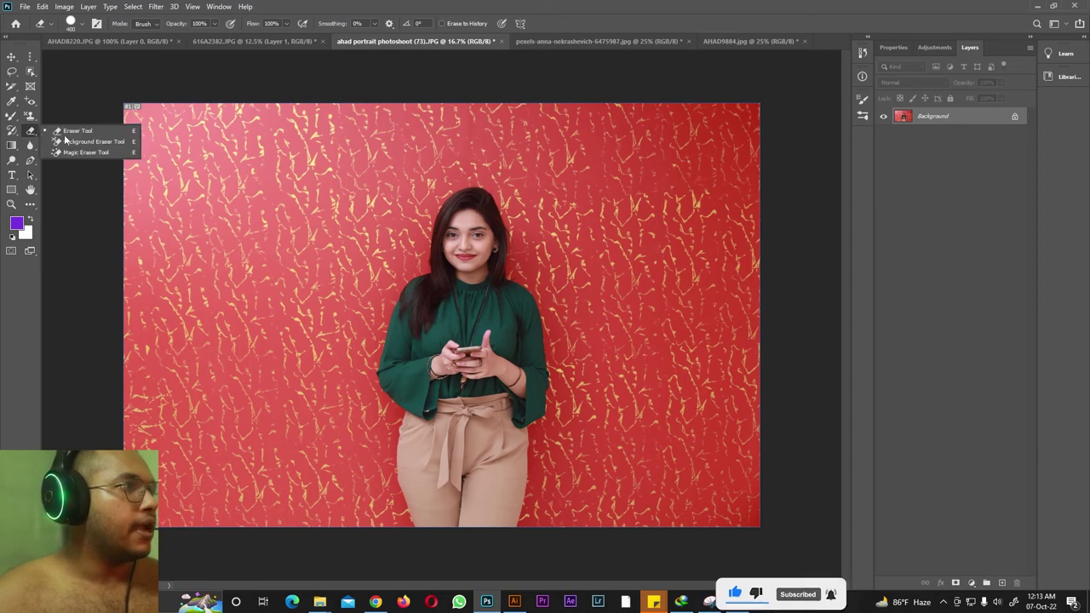
{"action": "left_click", "coordinate": [69, 128]}
{"action": "mouse_move", "coordinate": [138, 117]}
{"action": "left_mouse_down"}
{"action": "mouse_move", "coordinate": [755, 114]}
{"action": "mouse_move", "coordinate": [141, 140]}
{"action": "left_mouse_up"}
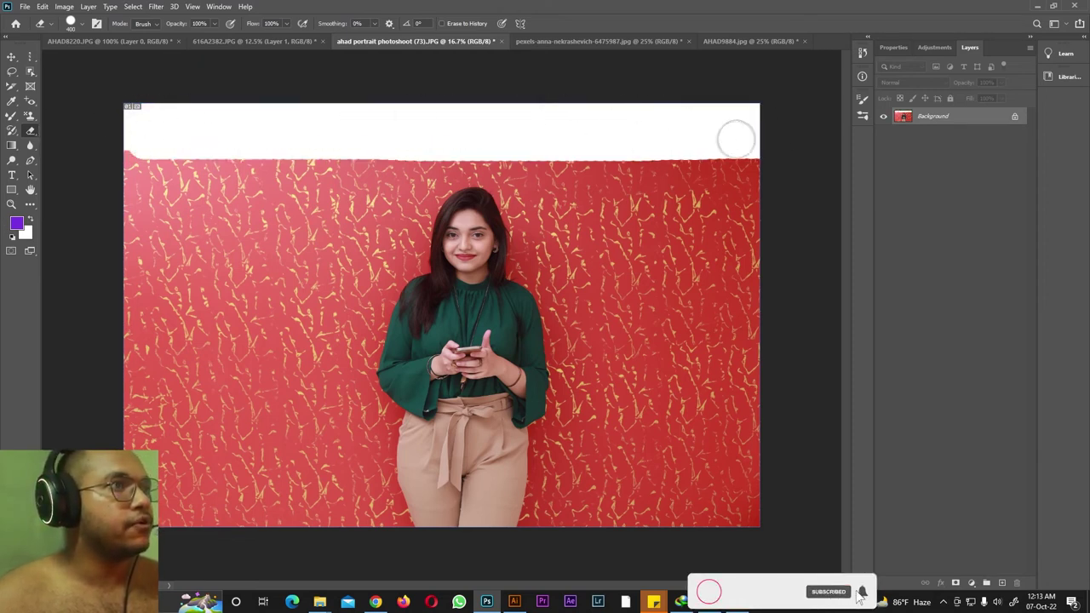
{"action": "mouse_move", "coordinate": [723, 141]}
{"action": "left_mouse_down"}
{"action": "mouse_move", "coordinate": [136, 170]}
{"action": "mouse_move", "coordinate": [973, 224]}
{"action": "mouse_move", "coordinate": [404, 163]}
{"action": "mouse_move", "coordinate": [590, 150]}
{"action": "left_mouse_up"}
{"action": "key", "text": "ctrl+z"}
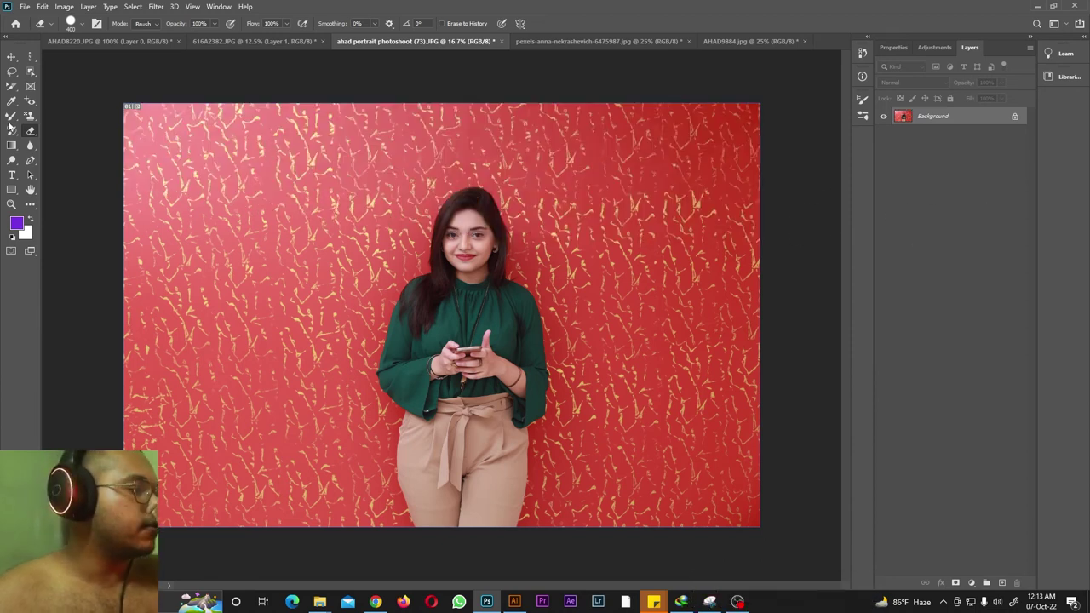
Enable Erase to History for the Eraser and bring up the 616A2382.JPG image.
{"action": "left_click", "coordinate": [467, 24]}
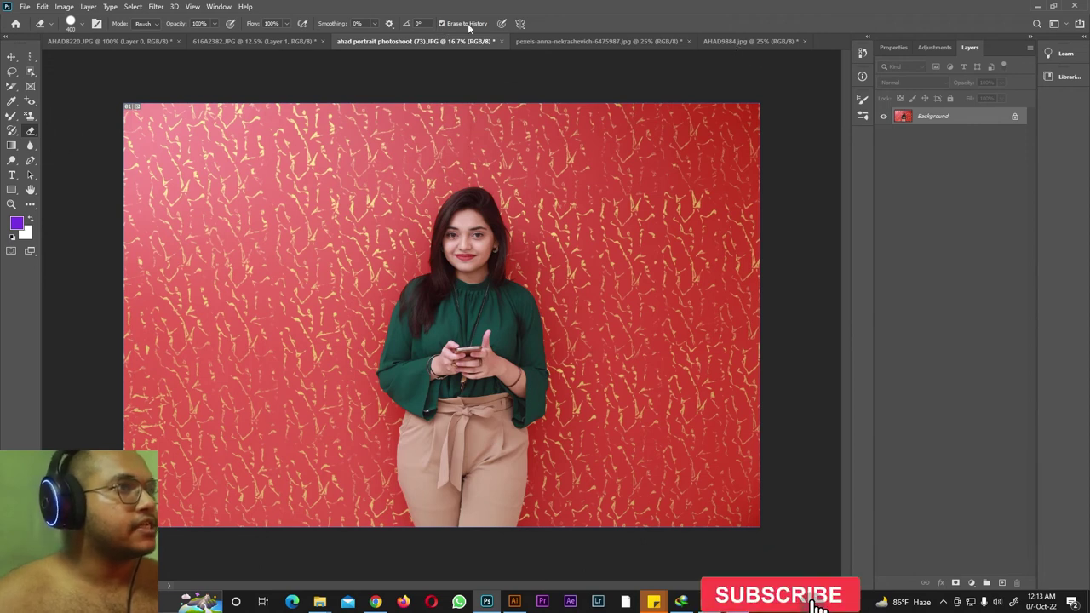
{"action": "right_click", "coordinate": [30, 130]}
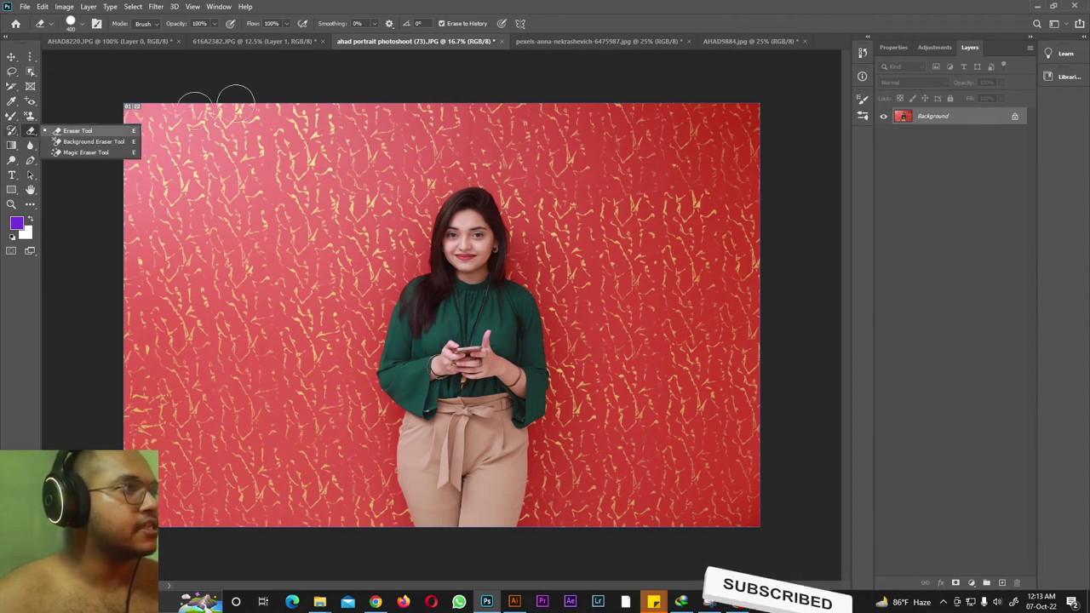
{"action": "left_click", "coordinate": [745, 40]}
{"action": "left_click", "coordinate": [588, 40]}
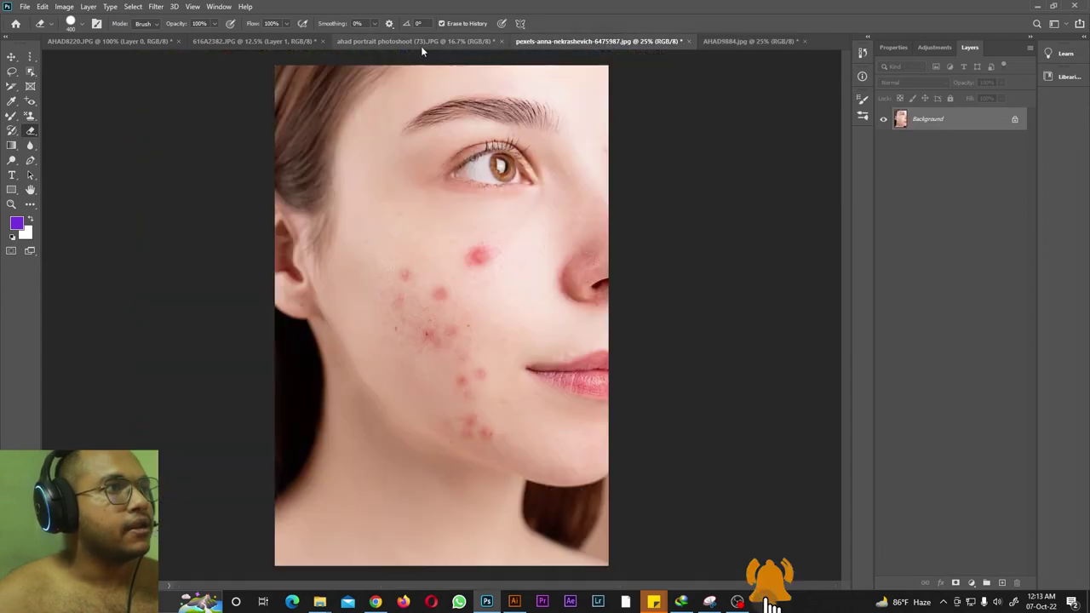
{"action": "left_click", "coordinate": [255, 41]}
Try restoring the painted-over background on Layer 1 with the history Eraser, and revert the strokes.
{"action": "mouse_move", "coordinate": [307, 132]}
{"action": "left_mouse_down"}
{"action": "mouse_move", "coordinate": [289, 102]}
{"action": "mouse_move", "coordinate": [628, 103]}
{"action": "mouse_move", "coordinate": [85, 141]}
{"action": "mouse_move", "coordinate": [696, 114]}
{"action": "mouse_move", "coordinate": [192, 180]}
{"action": "left_mouse_up"}
{"action": "mouse_move", "coordinate": [332, 156]}
{"action": "left_mouse_down"}
{"action": "mouse_move", "coordinate": [703, 221]}
{"action": "mouse_move", "coordinate": [253, 244]}
{"action": "mouse_move", "coordinate": [516, 309]}
{"action": "mouse_move", "coordinate": [228, 254]}
{"action": "mouse_move", "coordinate": [596, 357]}
{"action": "mouse_move", "coordinate": [220, 355]}
{"action": "mouse_move", "coordinate": [622, 417]}
{"action": "mouse_move", "coordinate": [422, 423]}
{"action": "mouse_move", "coordinate": [319, 362]}
{"action": "left_mouse_up"}
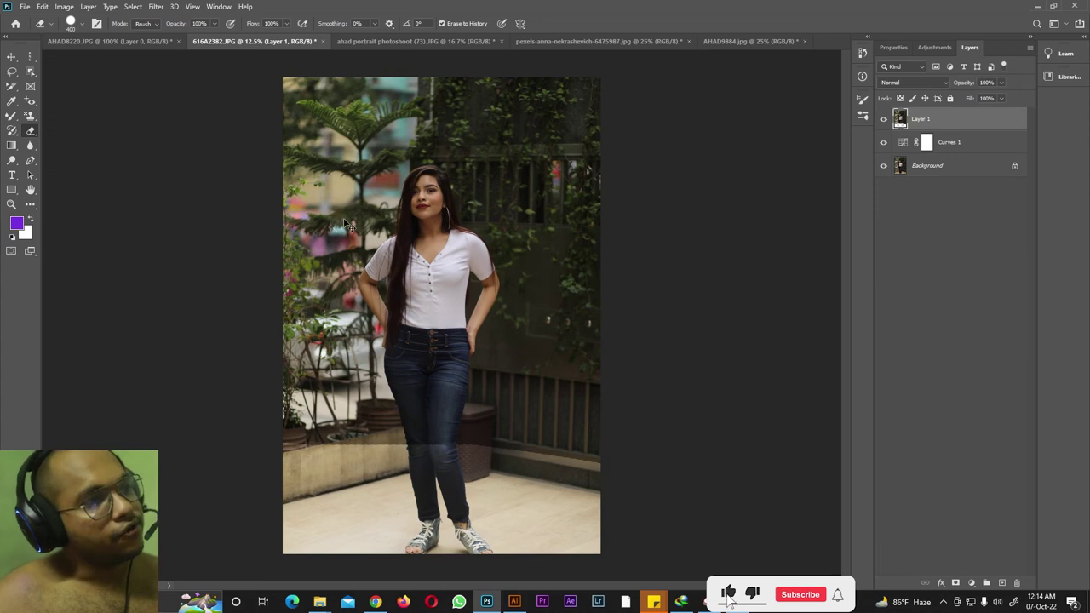
{"action": "key", "text": "ctrl+comma"}
{"action": "key", "text": "ctrl+comma"}
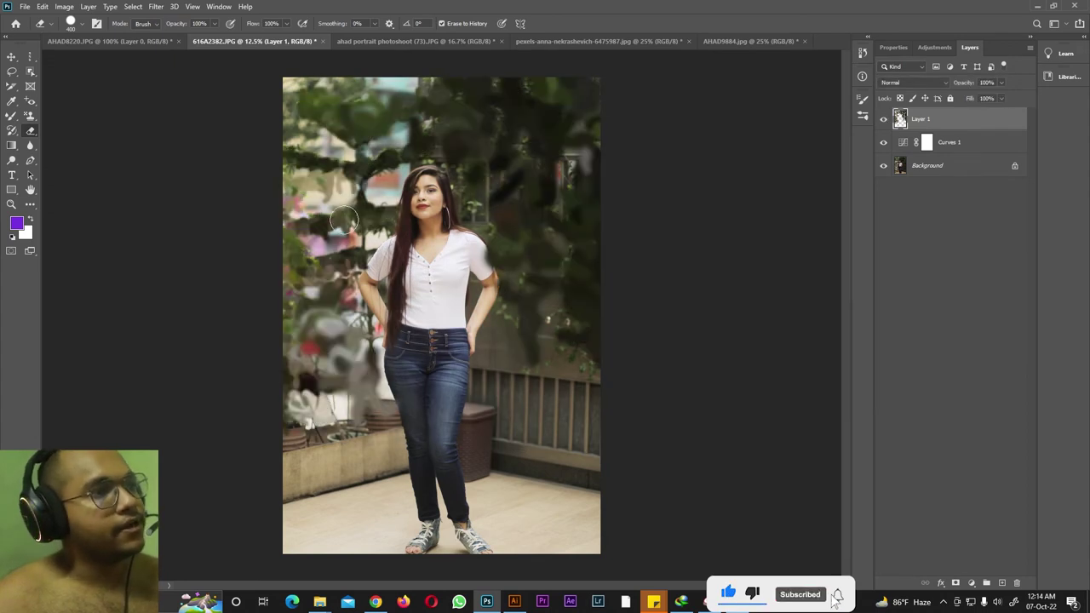
Select the Background layer of 616A2382.JPG, choose the Background Eraser Tool and bring up the pexels-anna-nekrashevich-6475987.jpg image.
{"action": "left_click", "coordinate": [917, 171]}
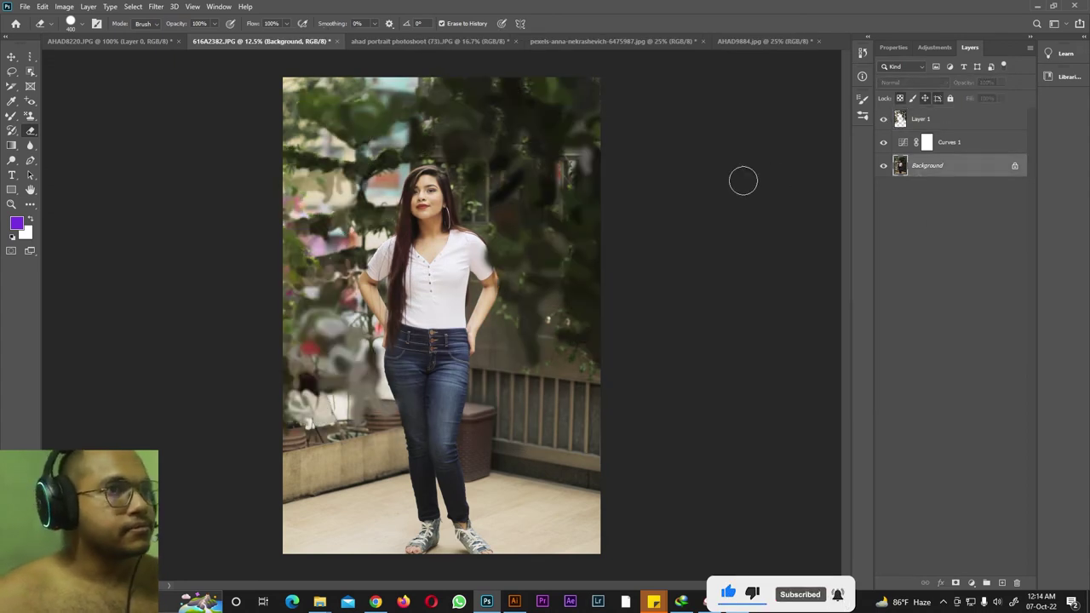
{"action": "right_click", "coordinate": [30, 130]}
{"action": "left_click", "coordinate": [65, 141]}
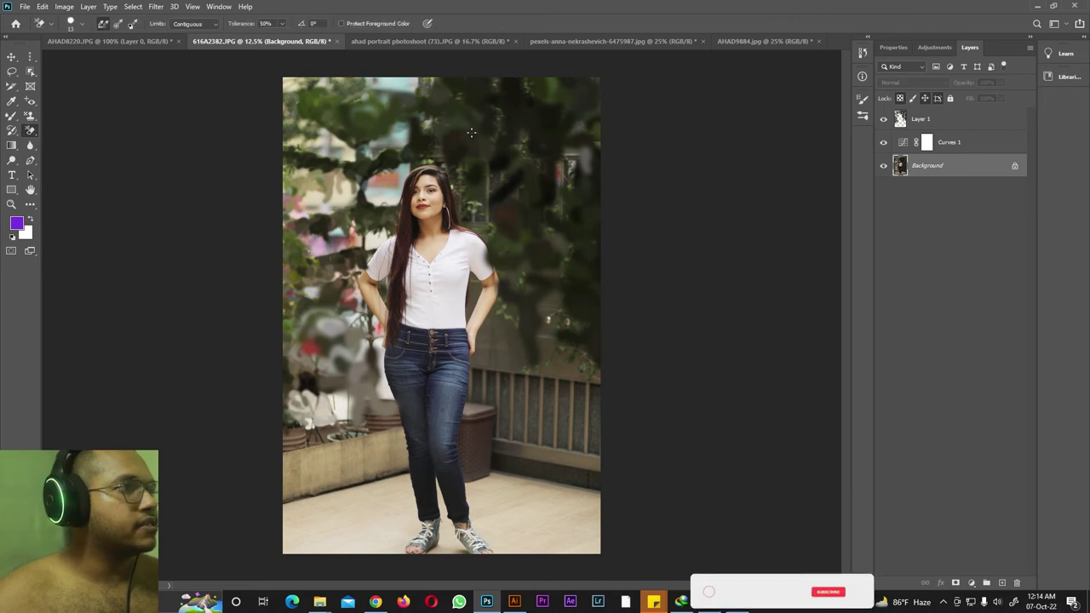
{"action": "left_click", "coordinate": [446, 45]}
{"action": "left_click", "coordinate": [616, 43]}
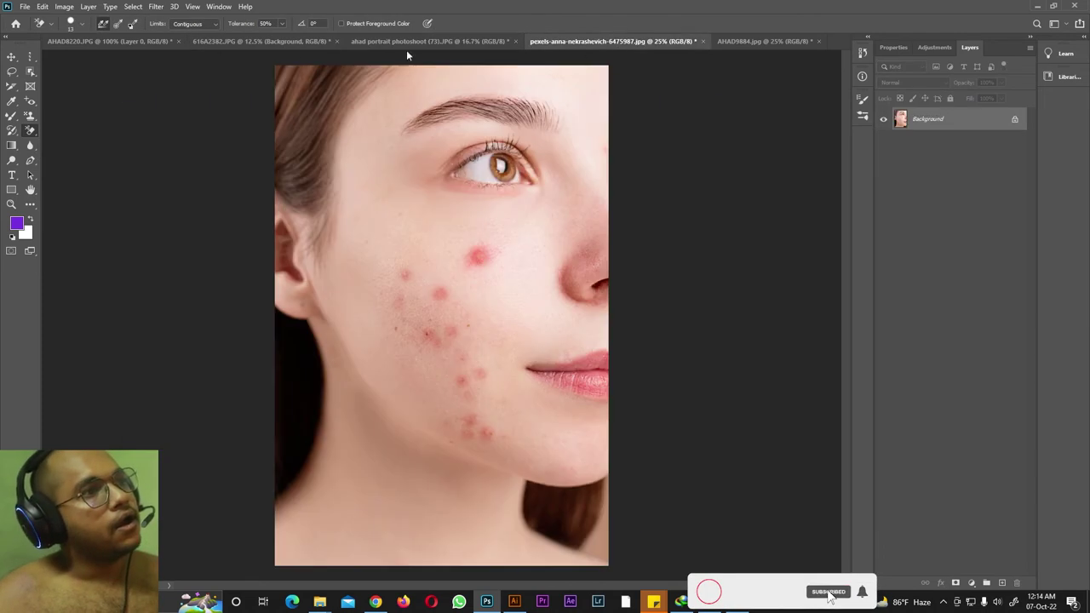
Open AHAD8220 - Copy.JPG from the photoshop tutorial files folder as a new document.
{"action": "mouse_move", "coordinate": [320, 602]}
{"action": "left_click", "coordinate": [218, 558]}
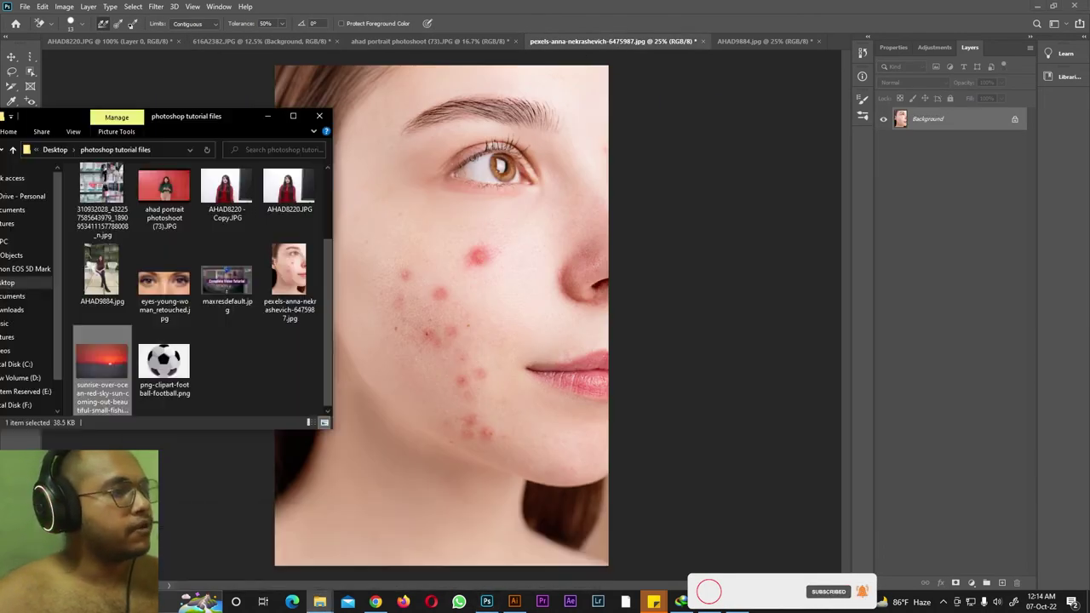
{"action": "left_click_drag", "start_coordinate": [500, 137], "coordinate": [502, 138]}
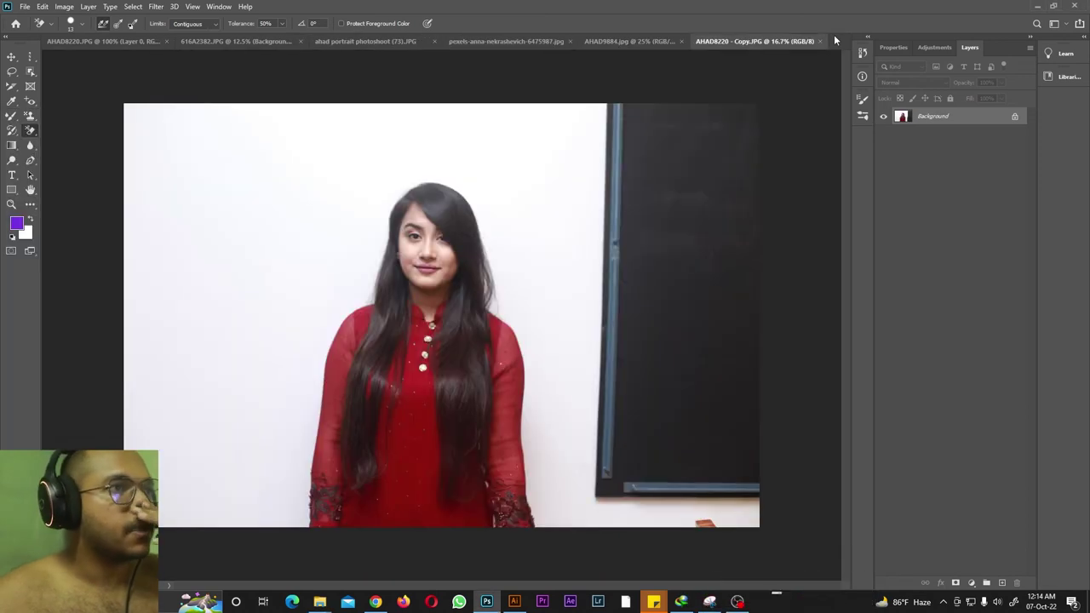
Erase the white wall around and beside the woman using the Background Eraser with a 600 px brush.
{"action": "right_click", "coordinate": [23, 137]}
{"action": "left_click", "coordinate": [79, 149]}
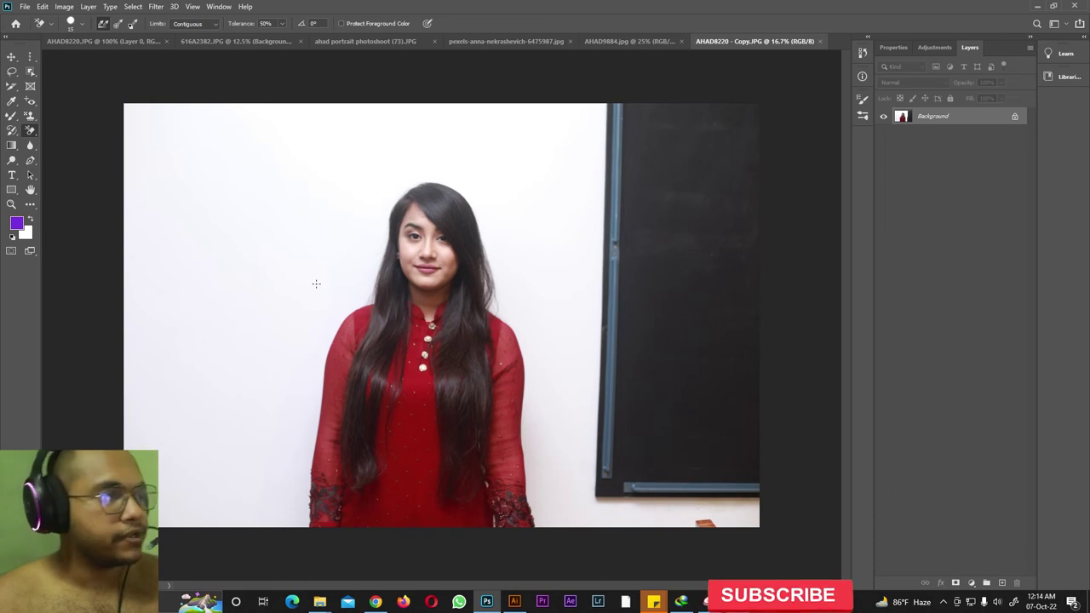
{"action": "key", "text": "bracketright"}
{"action": "key", "text": "bracketright"}
{"action": "key", "text": "bracketright"}
{"action": "key", "text": "bracketright"}
{"action": "key", "text": "bracketright"}
{"action": "key", "text": "bracketright"}
{"action": "key", "text": "bracketright"}
{"action": "key", "text": "bracketright"}
{"action": "key", "text": "bracketright"}
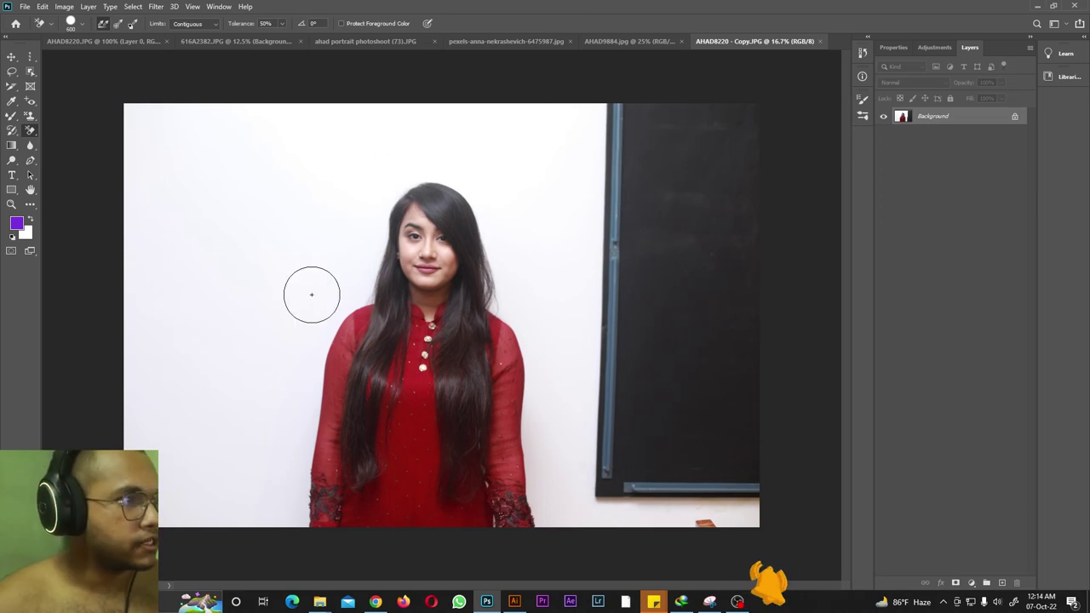
{"action": "mouse_move", "coordinate": [293, 515]}
{"action": "left_mouse_down"}
{"action": "mouse_move", "coordinate": [315, 373]}
{"action": "mouse_move", "coordinate": [304, 386]}
{"action": "mouse_move", "coordinate": [322, 331]}
{"action": "mouse_move", "coordinate": [366, 285]}
{"action": "mouse_move", "coordinate": [374, 198]}
{"action": "mouse_move", "coordinate": [466, 170]}
{"action": "mouse_move", "coordinate": [440, 171]}
{"action": "mouse_move", "coordinate": [488, 202]}
{"action": "mouse_move", "coordinate": [548, 498]}
{"action": "left_mouse_up"}
{"action": "mouse_move", "coordinate": [171, 385]}
{"action": "left_mouse_down"}
{"action": "mouse_move", "coordinate": [218, 377]}
{"action": "mouse_move", "coordinate": [184, 247]}
{"action": "left_mouse_up"}
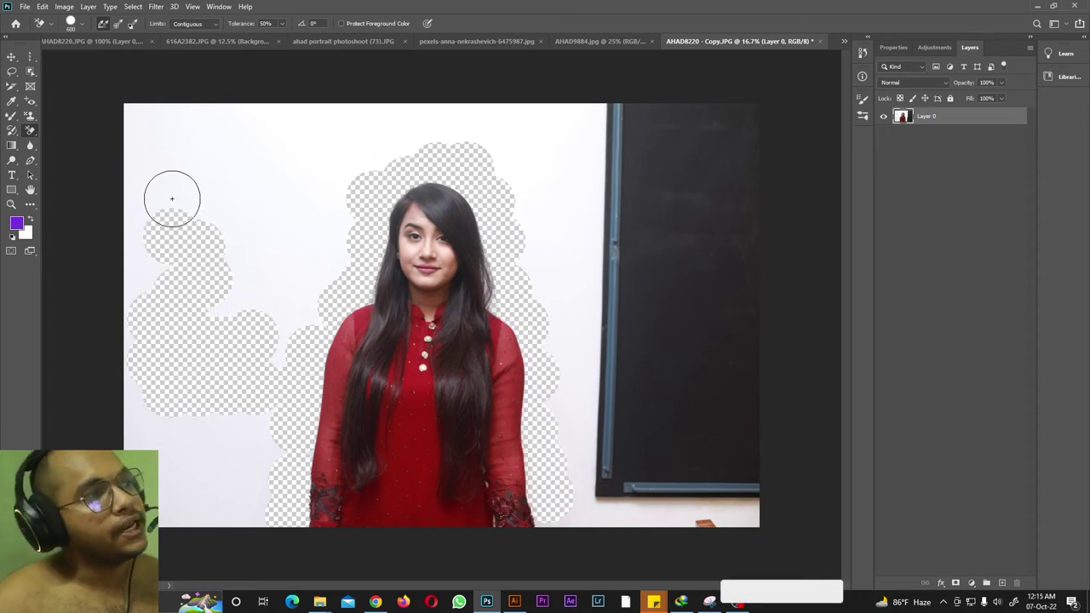
Undo all the Background Eraser strokes on the white wall.
{"action": "key", "text": "ctrl+z"}
{"action": "key", "text": "ctrl+z"}
{"action": "key", "text": "ctrl+z"}
{"action": "key", "text": "ctrl+z"}
{"action": "key", "text": "ctrl+z"}
{"action": "key", "text": "ctrl+z"}
{"action": "key", "text": "ctrl+z"}
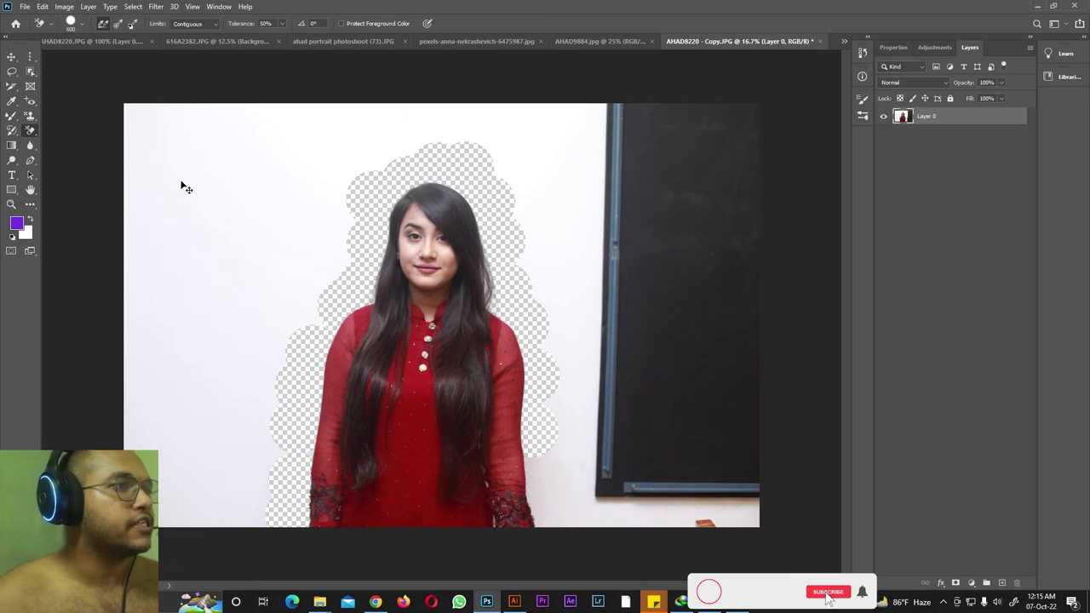
{"action": "key", "text": "ctrl+z"}
{"action": "key", "text": "ctrl+z"}
{"action": "key", "text": "ctrl+z"}
{"action": "key", "text": "ctrl+z"}
{"action": "key", "text": "ctrl+z"}
{"action": "key", "text": "ctrl+z"}
{"action": "key", "text": "ctrl+z"}
{"action": "key", "text": "ctrl+z"}
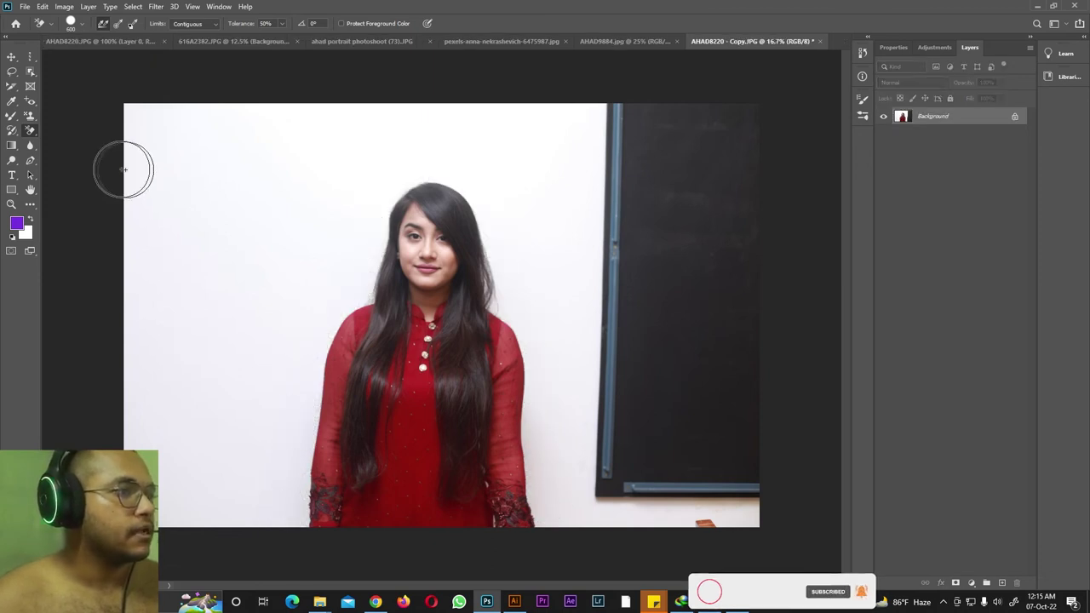
Remove the white wall and the leftover patch beside the woman's arm with the Magic Eraser Tool.
{"action": "right_click", "coordinate": [30, 130]}
{"action": "left_click", "coordinate": [68, 151]}
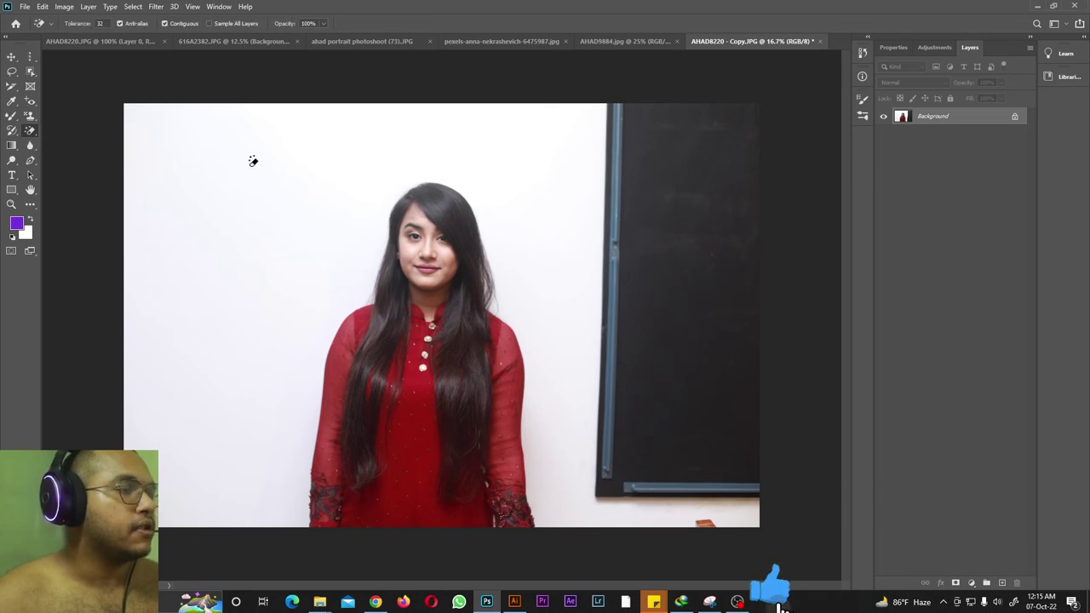
{"action": "right_click", "coordinate": [29, 132]}
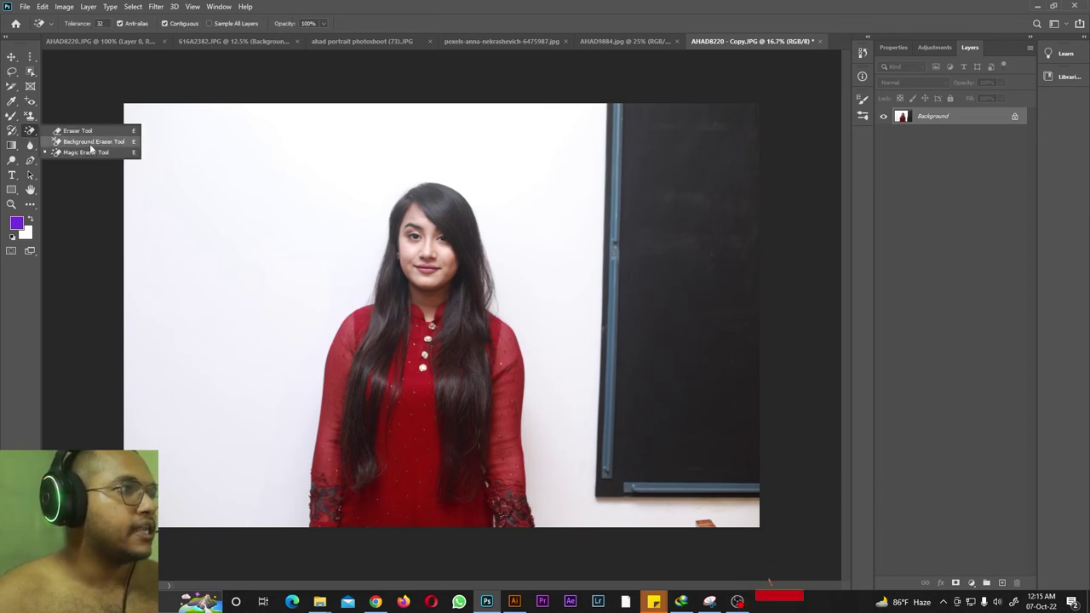
{"action": "left_click", "coordinate": [85, 152]}
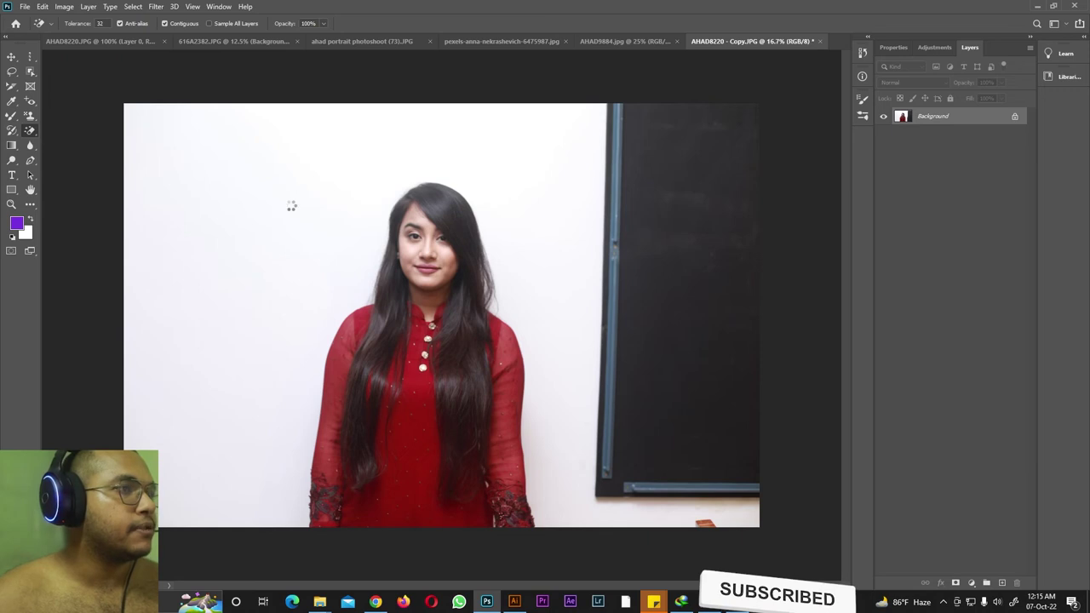
{"action": "left_click", "coordinate": [293, 201]}
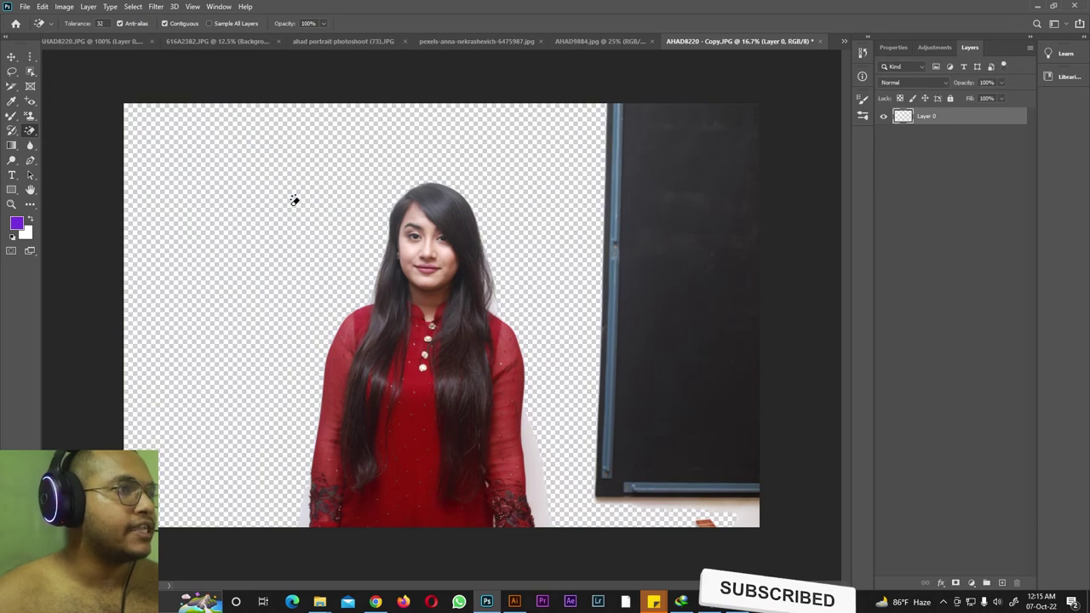
{"action": "left_click", "coordinate": [538, 446]}
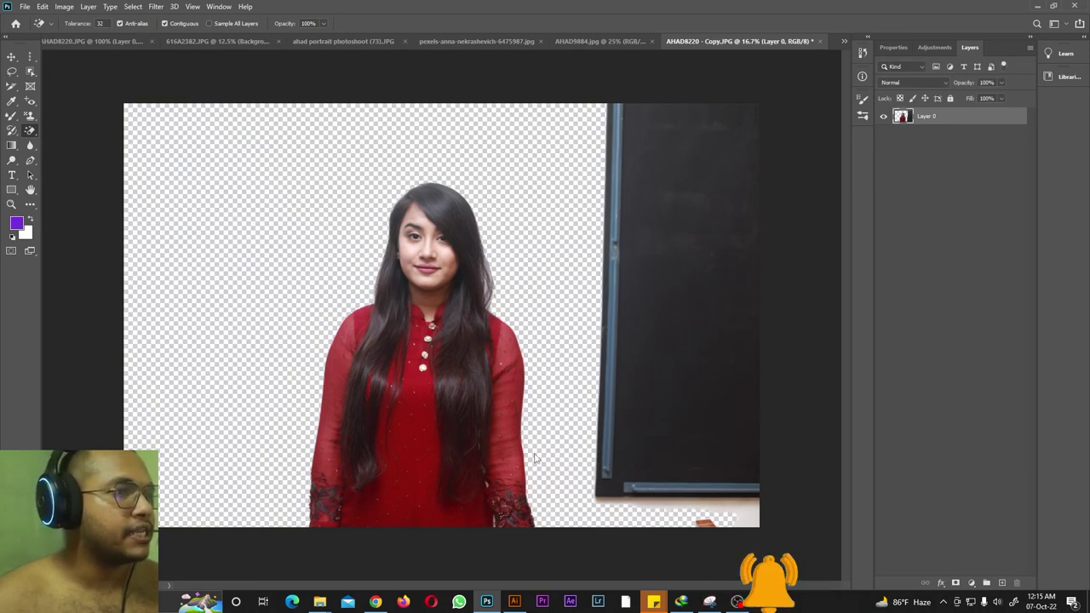
Choose the Gradient Tool and create a white RGB document named "test gladient tool", 2000 by 2000 pixels at 72 pixels/inch.
{"action": "right_click", "coordinate": [30, 131]}
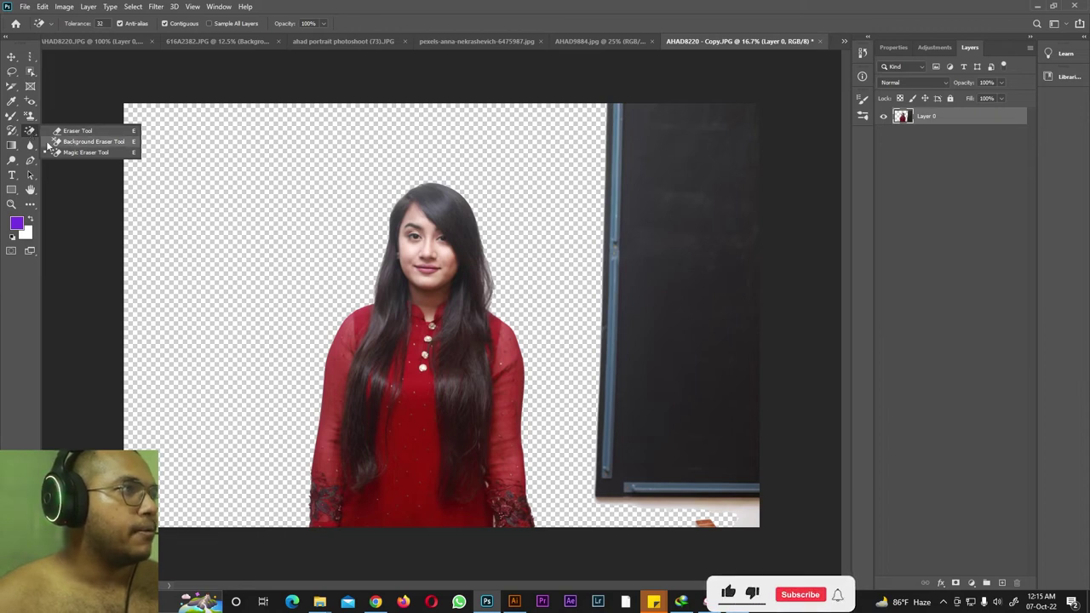
{"action": "left_click", "coordinate": [13, 147]}
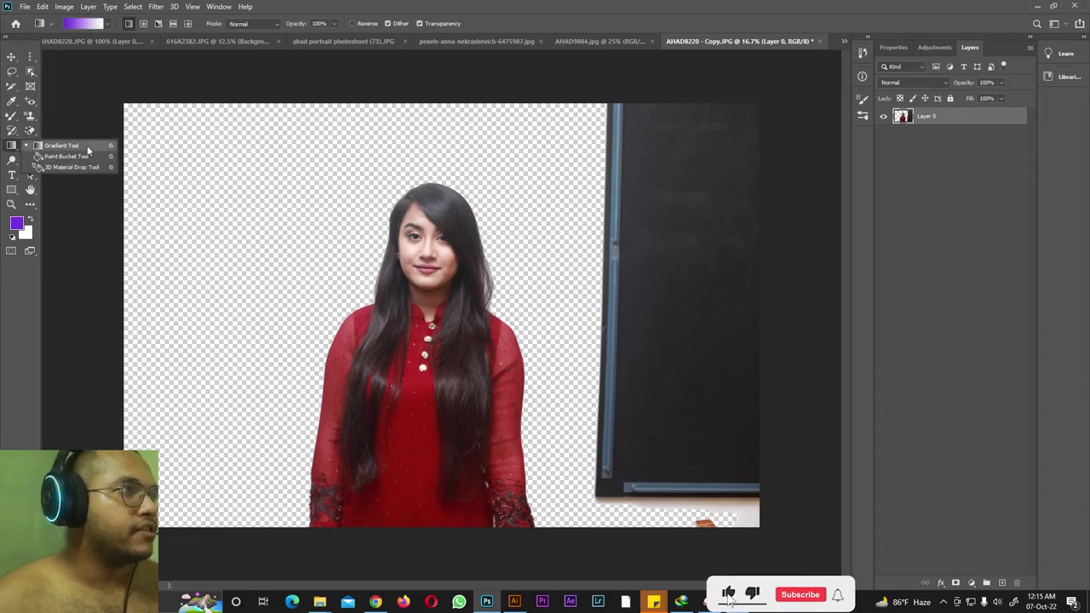
{"action": "left_click", "coordinate": [24, 7]}
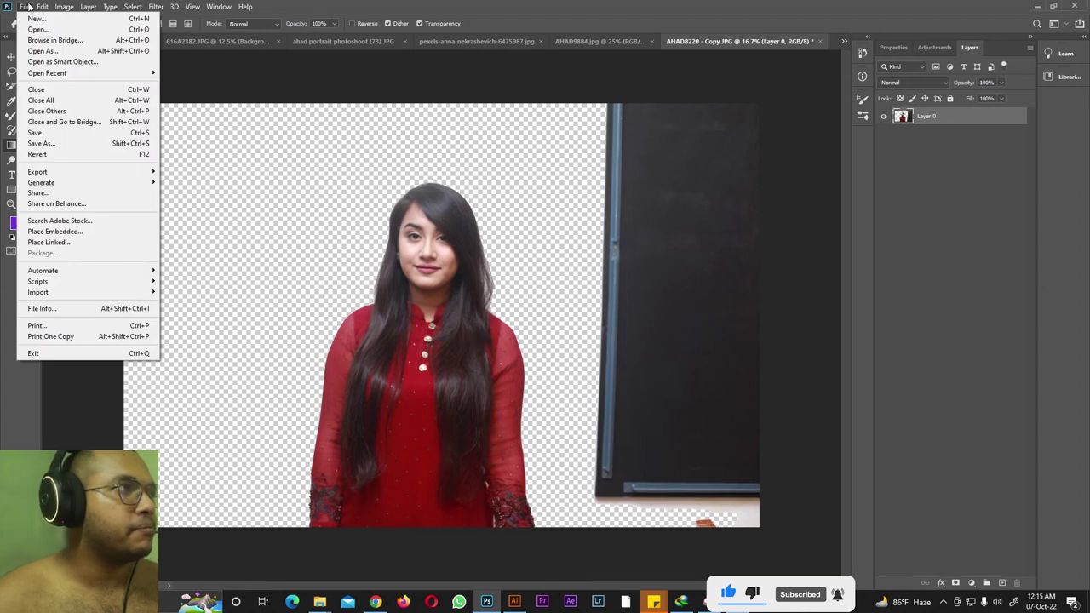
{"action": "left_click", "coordinate": [31, 19]}
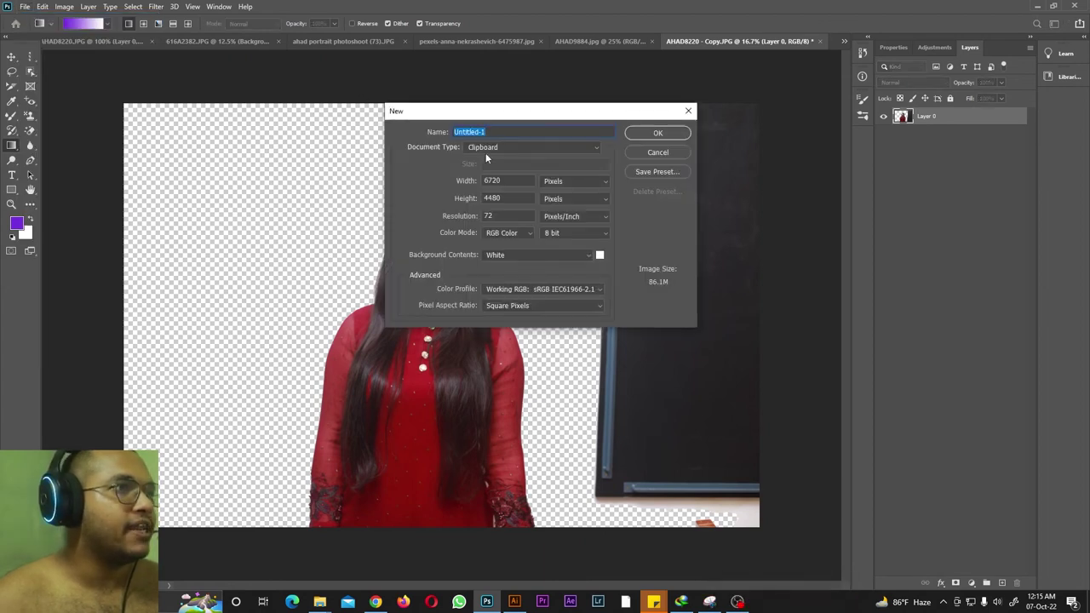
{"action": "type", "text": "te"}
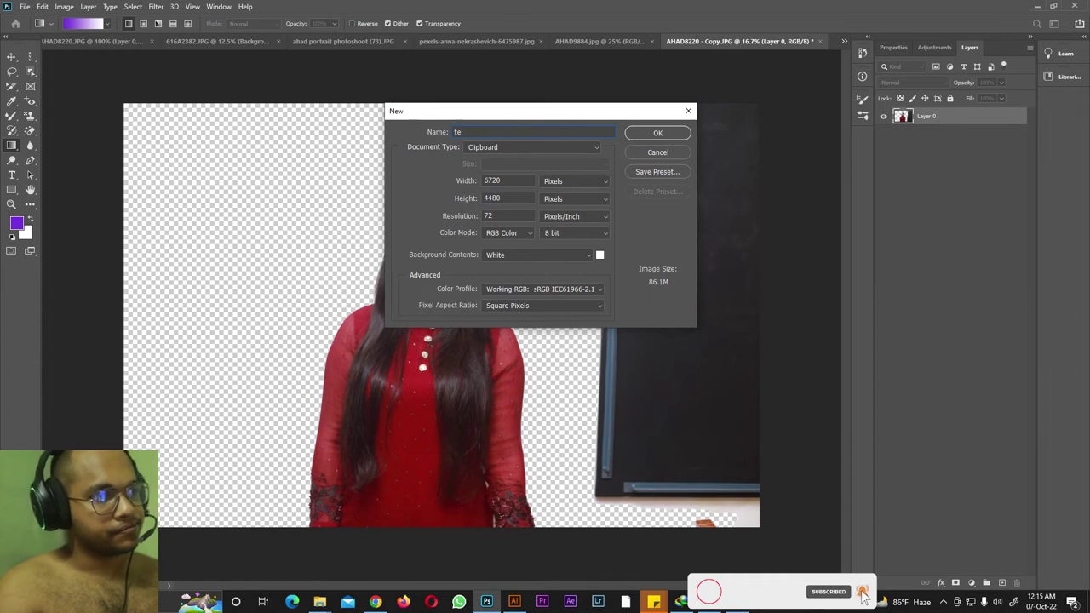
{"action": "type", "text": "sa gladient tool"}
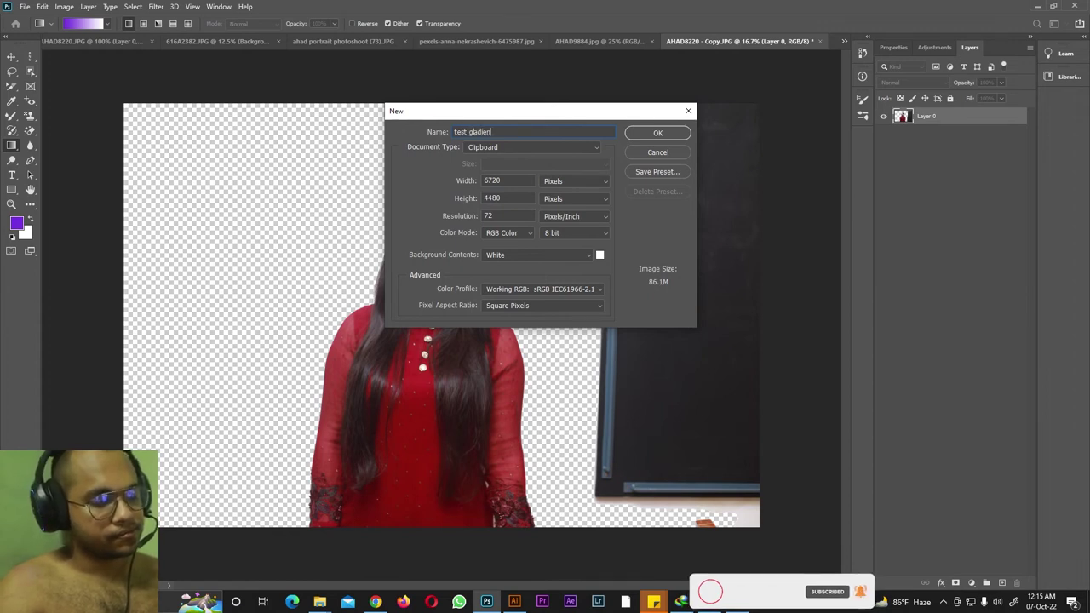
{"action": "double_click", "coordinate": [516, 181]}
{"action": "type", "text": "2000"}
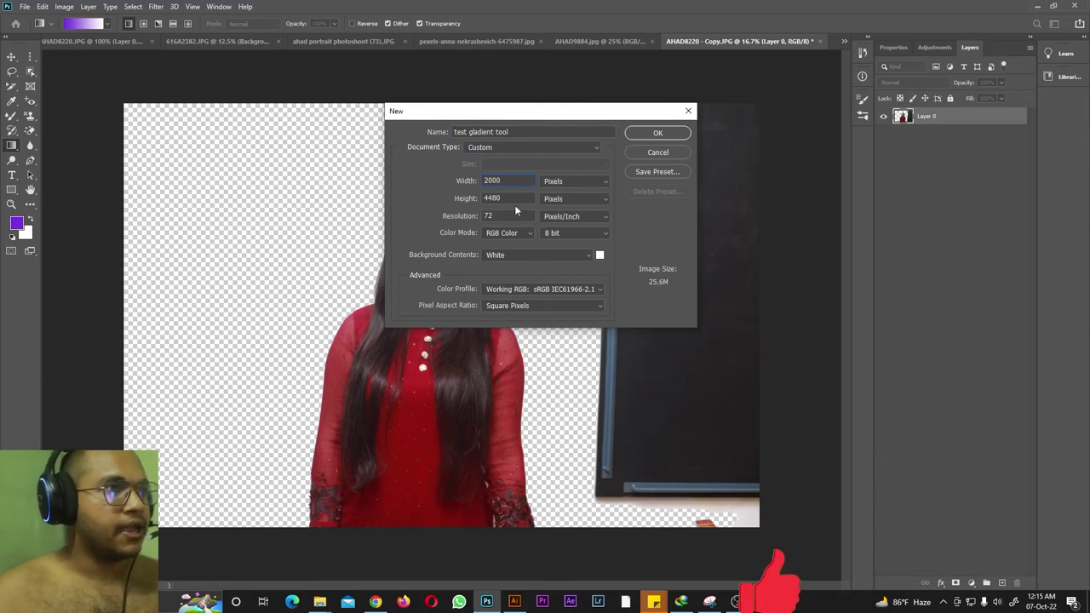
{"action": "double_click", "coordinate": [511, 198]}
{"action": "type", "text": "2000"}
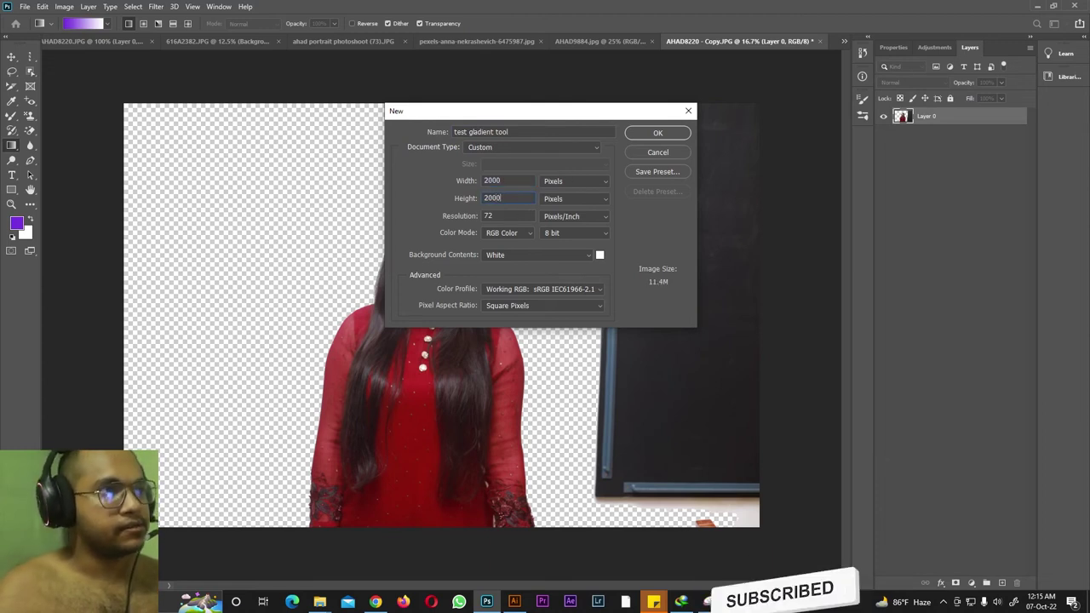
{"action": "left_click", "coordinate": [658, 133]}
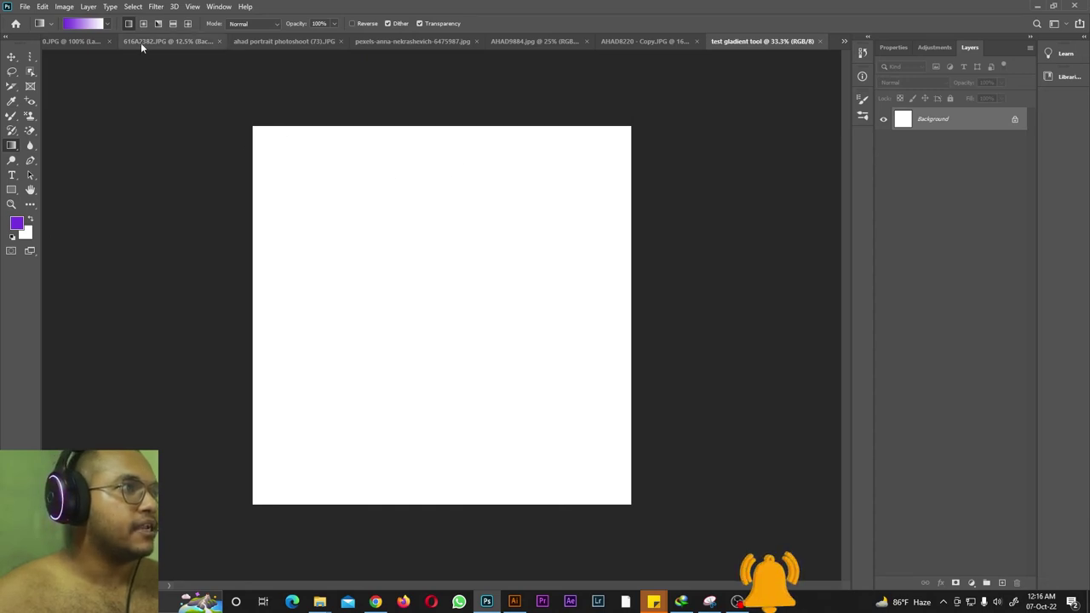
Try a linear and a radial purple-to-white gradient on the blank canvas, undoing each one.
{"action": "left_click_drag", "start_coordinate": [437, 128], "coordinate": [437, 127]}
{"action": "left_click_drag", "start_coordinate": [405, 481], "coordinate": [436, 492]}
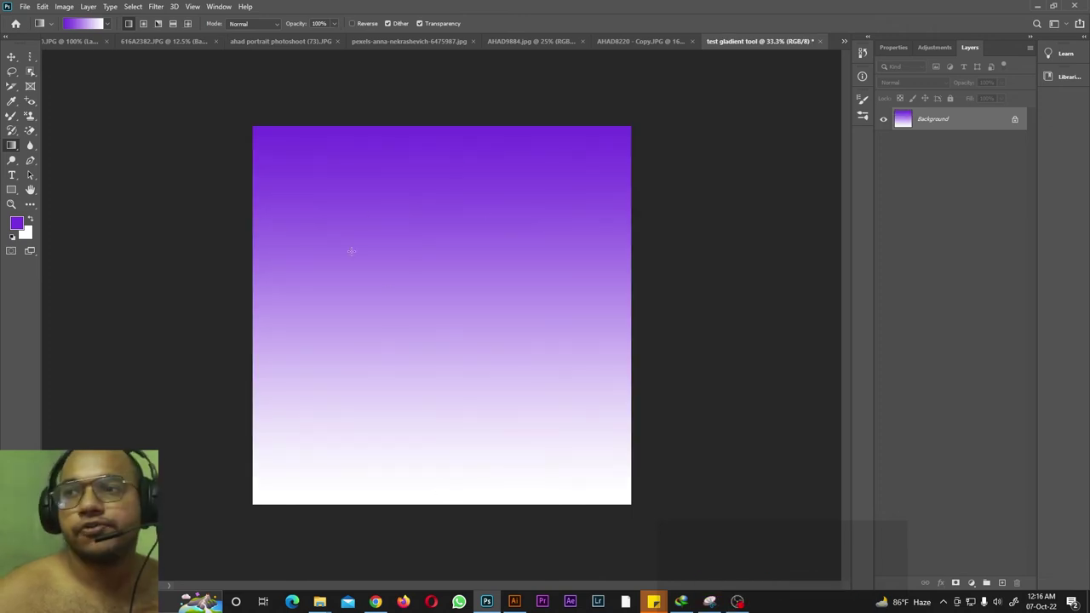
{"action": "key", "text": "ctrl+z"}
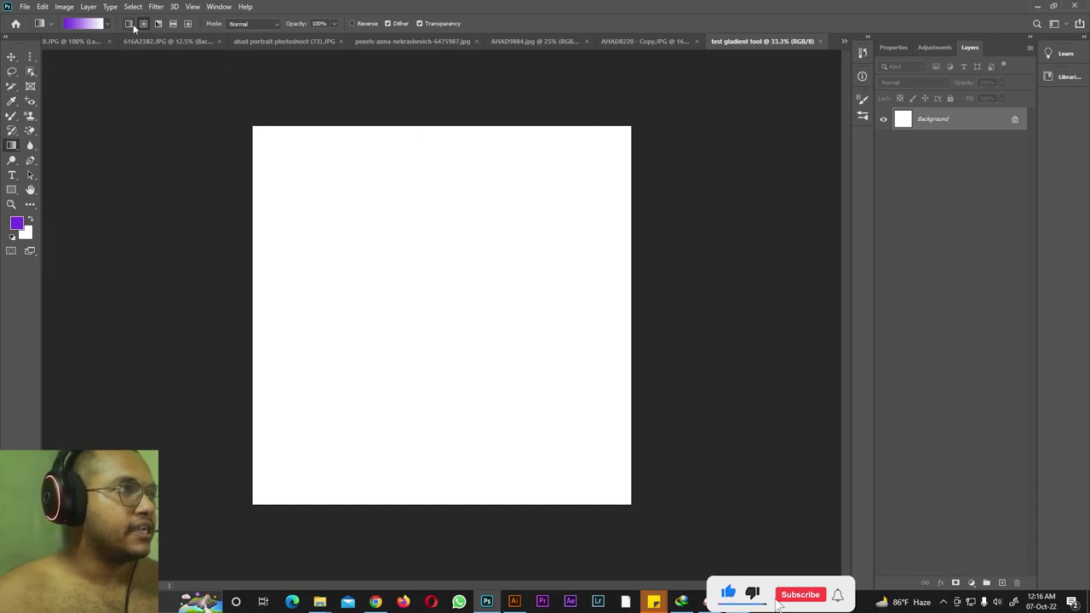
{"action": "left_click_drag", "start_coordinate": [422, 210], "coordinate": [404, 445]}
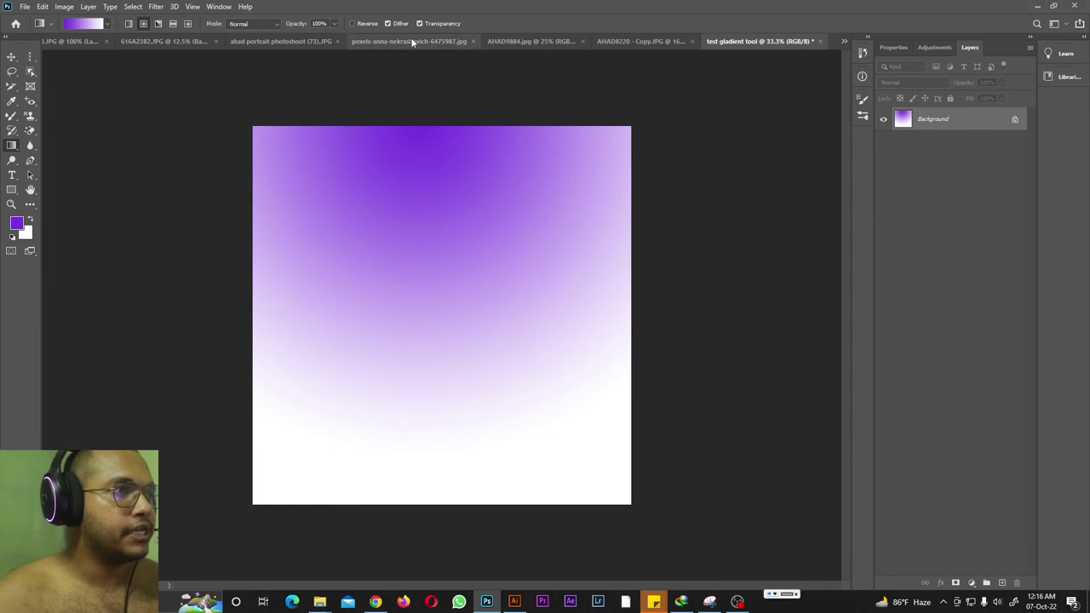
{"action": "key", "text": "ctrl+z"}
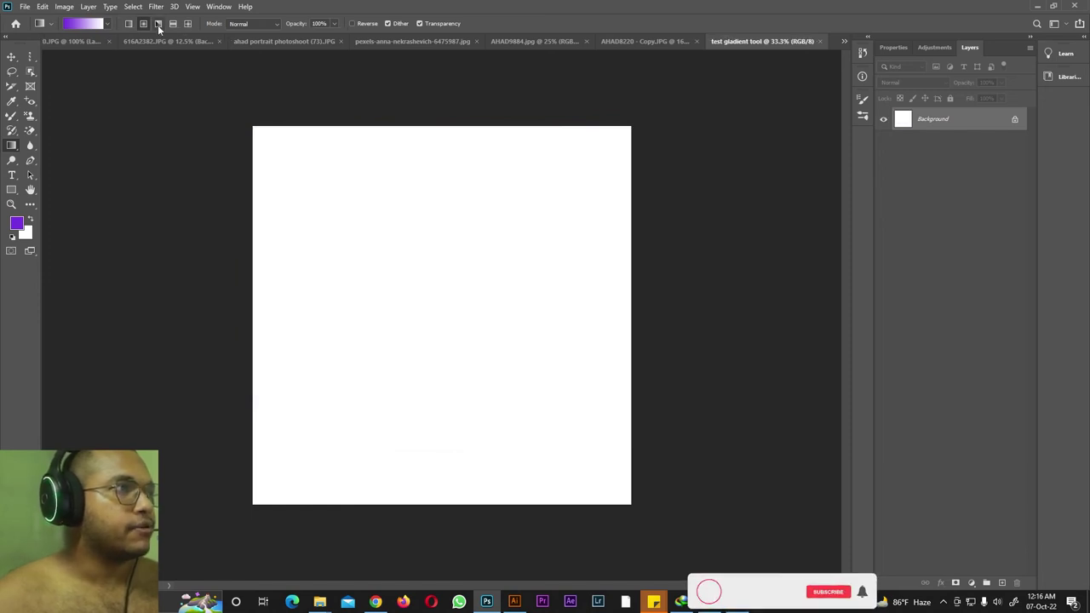
Try an angle gradient and a reflected gradient on the blank canvas, undoing each one.
{"action": "left_click", "coordinate": [157, 24]}
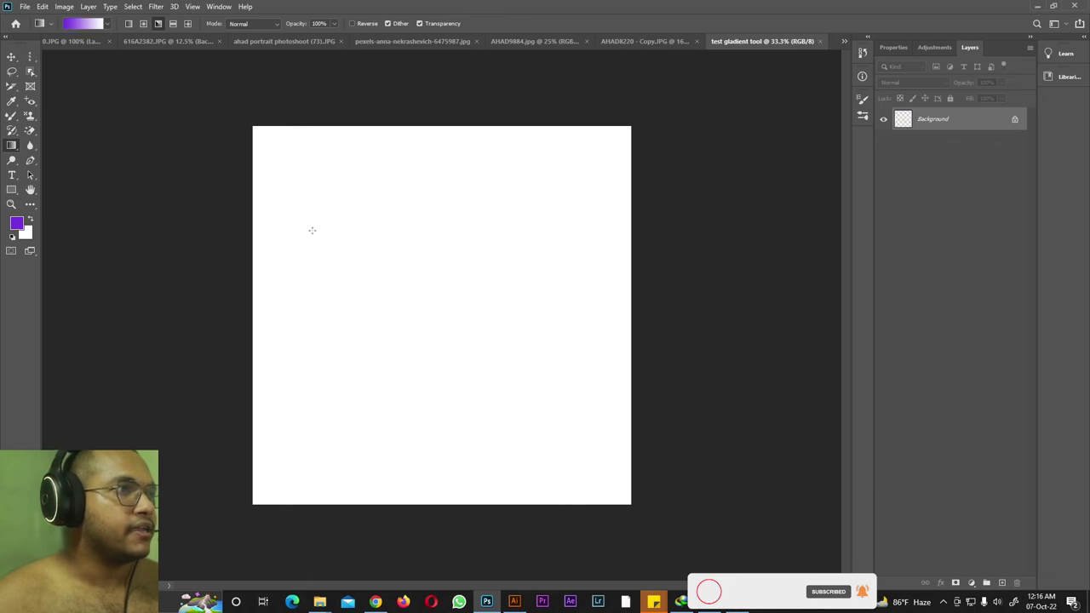
{"action": "left_click_drag", "start_coordinate": [311, 232], "coordinate": [312, 231]}
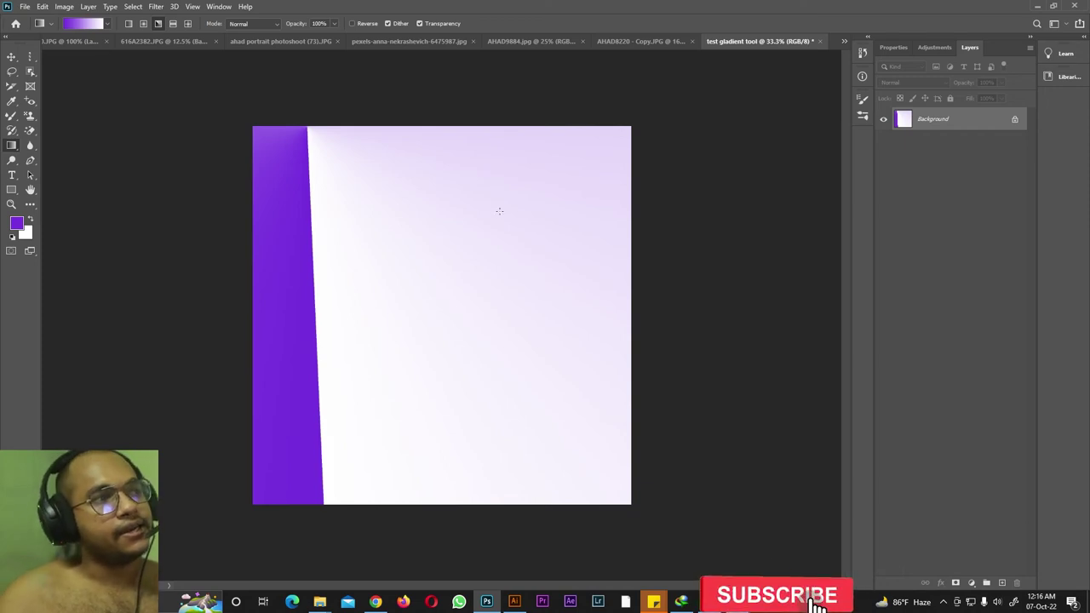
{"action": "key", "text": "ctrl+z"}
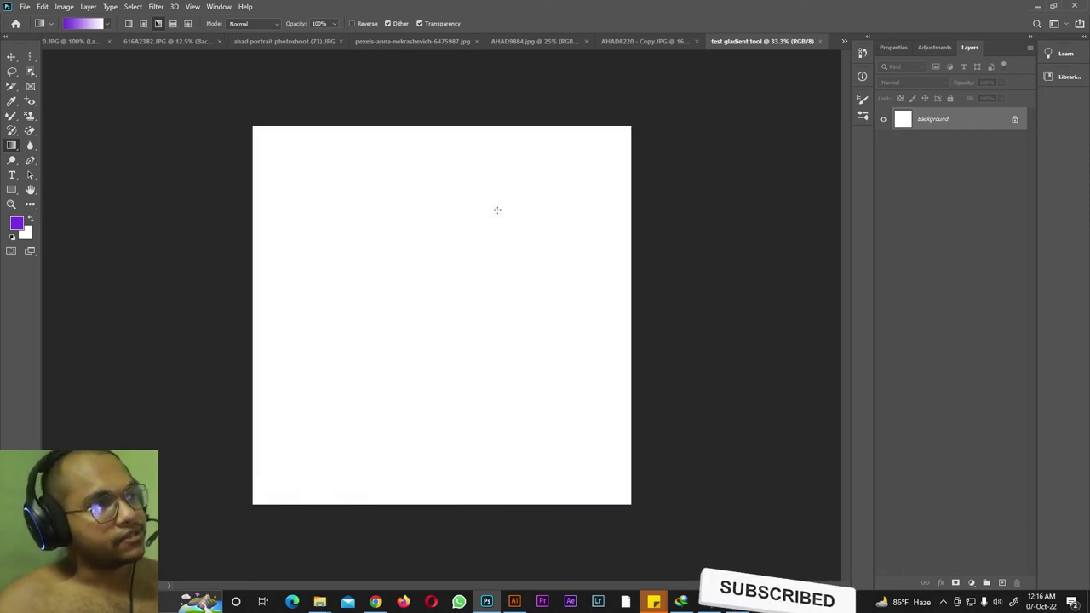
{"action": "left_click", "coordinate": [173, 24]}
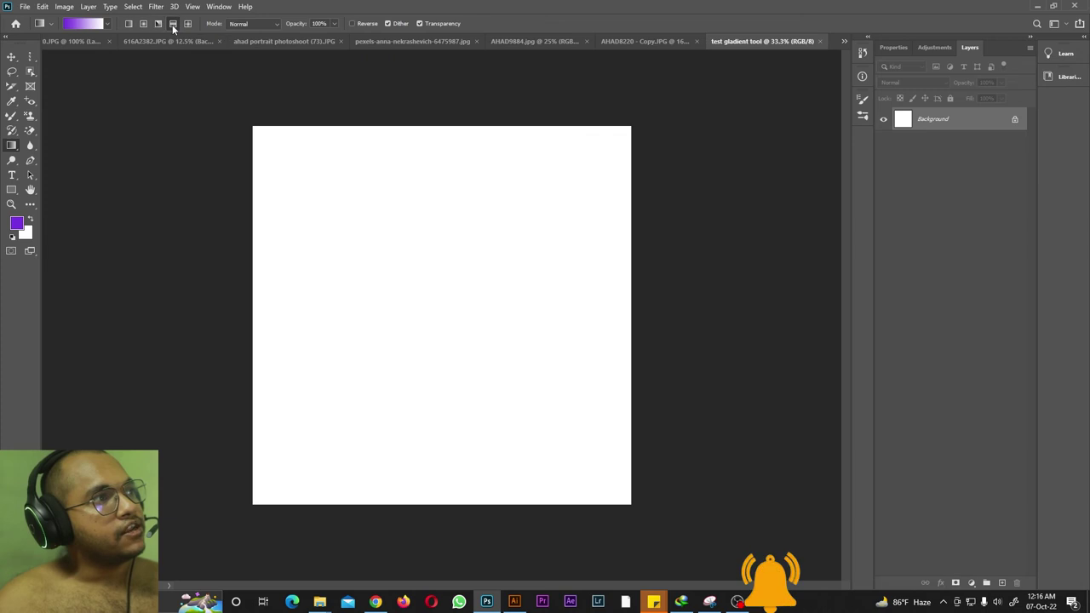
{"action": "left_click_drag", "start_coordinate": [300, 128], "coordinate": [306, 339]}
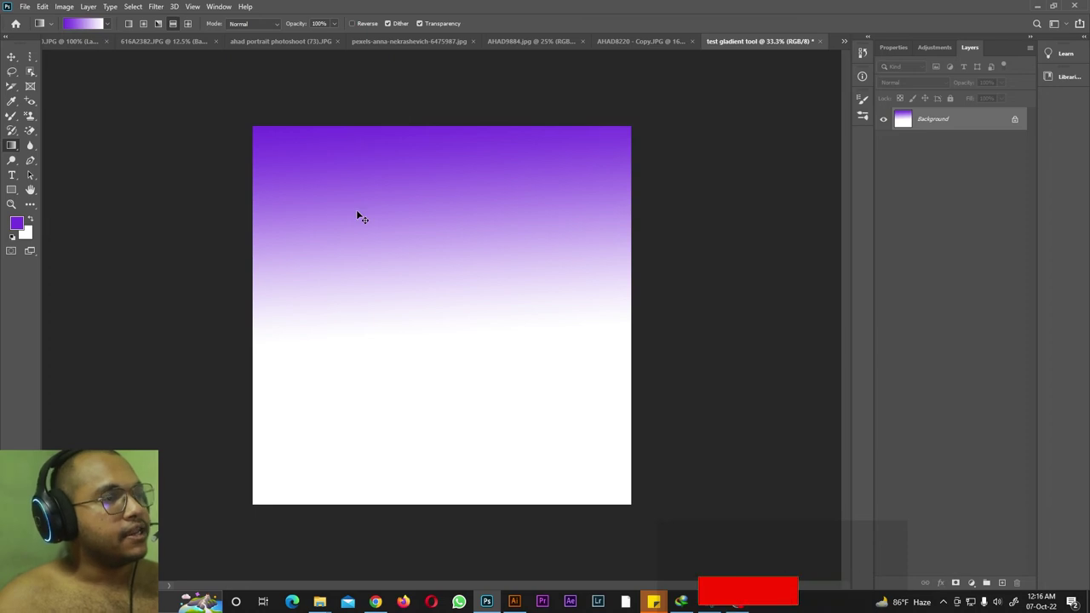
{"action": "key", "text": "ctrl+z"}
Try several diamond gradients of different sizes and positions on the canvas, and undo them all.
{"action": "left_click", "coordinate": [185, 27]}
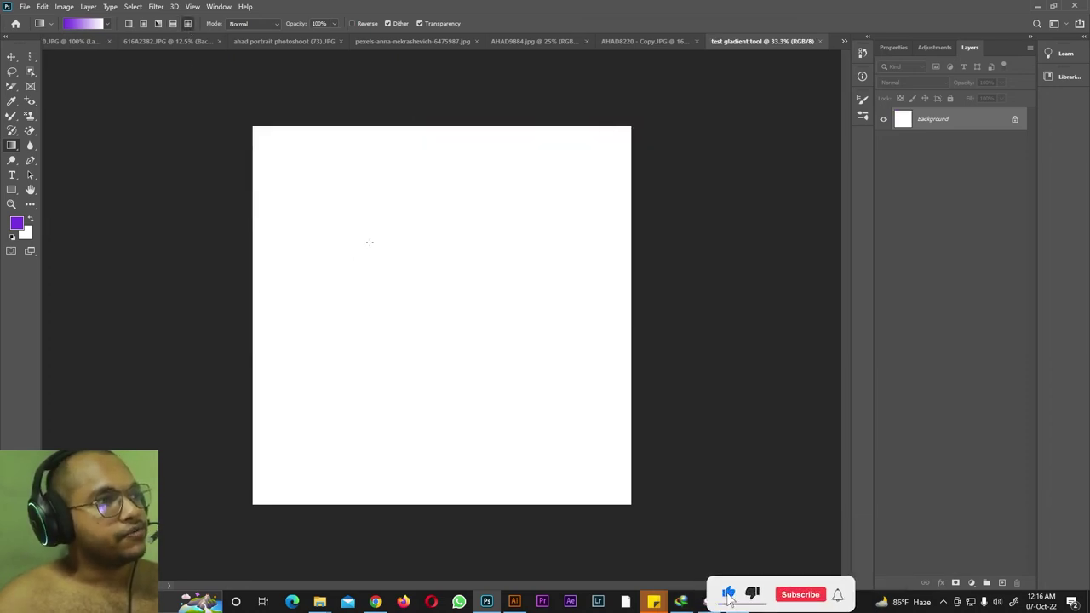
{"action": "left_click_drag", "start_coordinate": [370, 243], "coordinate": [398, 345]}
{"action": "left_click_drag", "start_coordinate": [557, 290], "coordinate": [482, 329]}
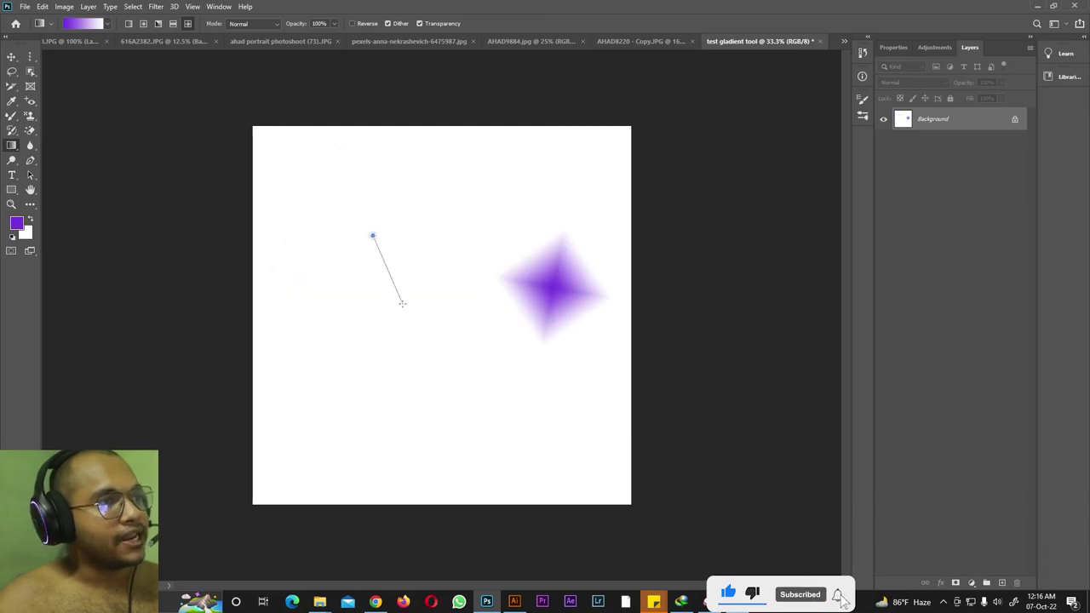
{"action": "left_click_drag", "start_coordinate": [402, 302], "coordinate": [401, 303]}
{"action": "left_click_drag", "start_coordinate": [479, 214], "coordinate": [465, 260]}
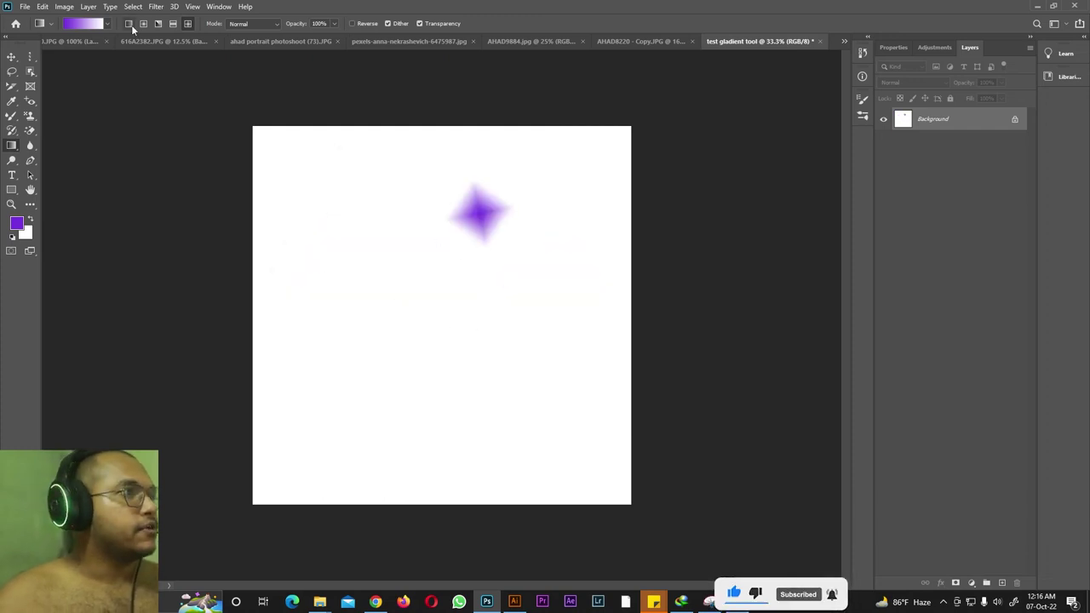
{"action": "key", "text": "ctrl+z"}
{"action": "key", "text": "ctrl+z"}
{"action": "key", "text": "ctrl+z"}
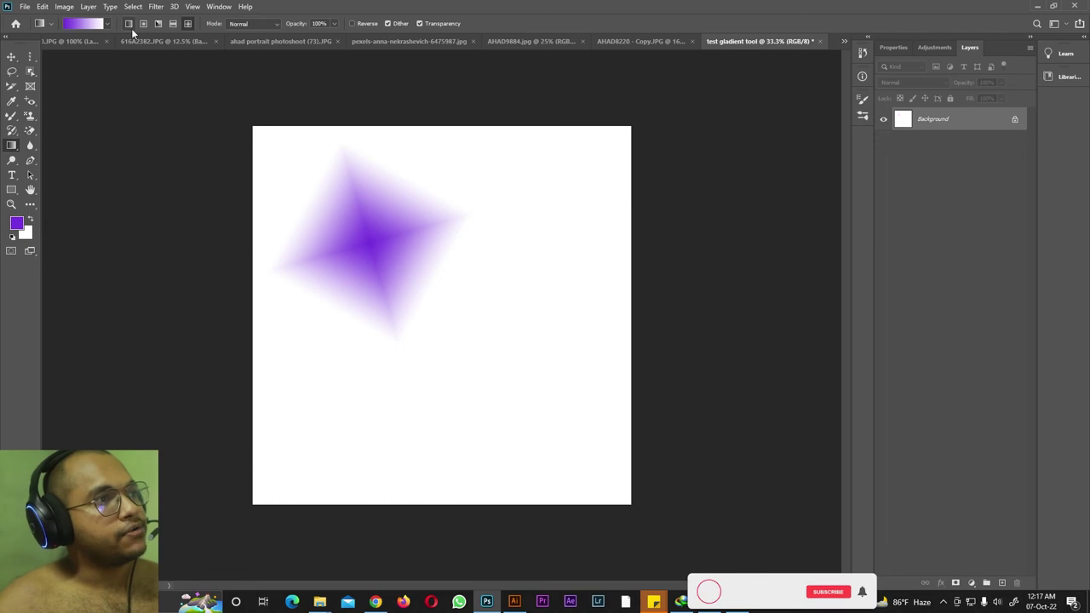
{"action": "key", "text": "ctrl+z"}
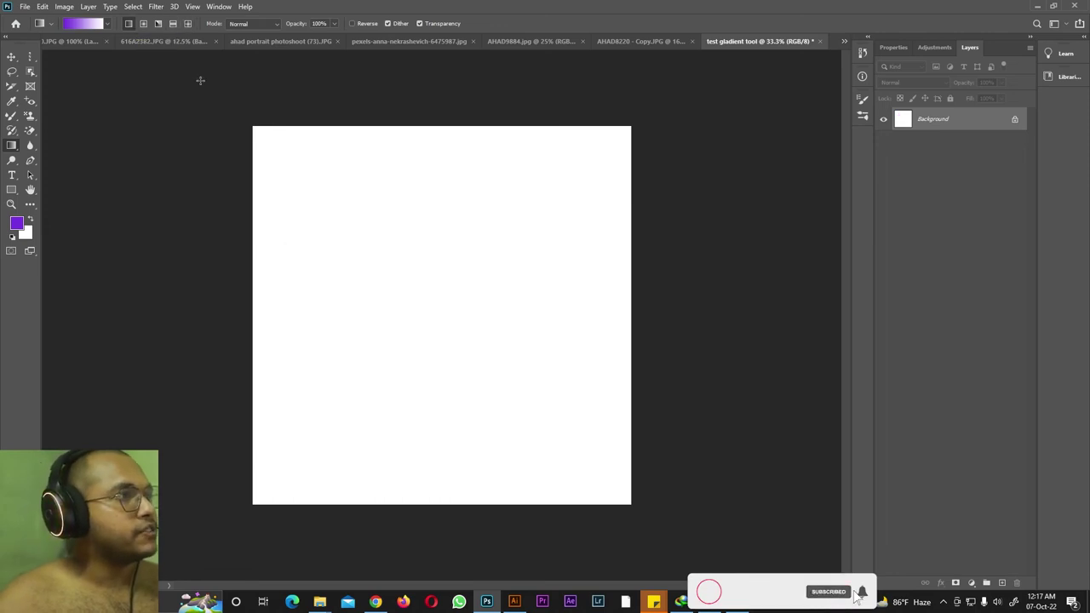
Fill the canvas with a linear gradient running from purple at its upper edge to white at its lower edge.
{"action": "left_click_drag", "start_coordinate": [294, 398], "coordinate": [324, 503]}
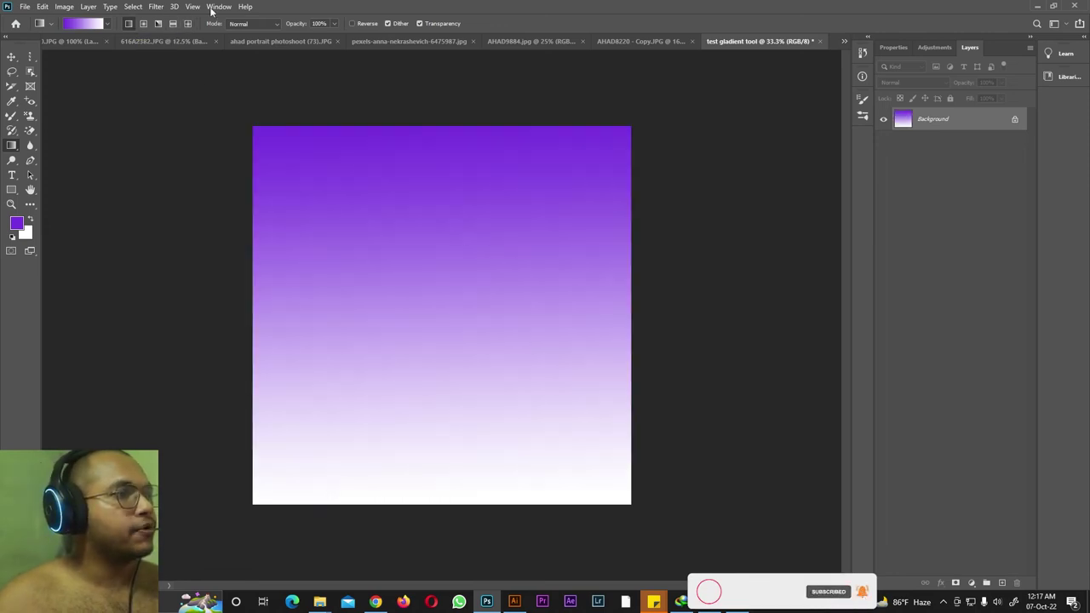
Switch to ahad portrait photoshoot (73).JPG and select the woman with the Object Selection Tool in Rectangle mode.
{"action": "left_click", "coordinate": [127, 42]}
{"action": "left_click", "coordinate": [84, 42]}
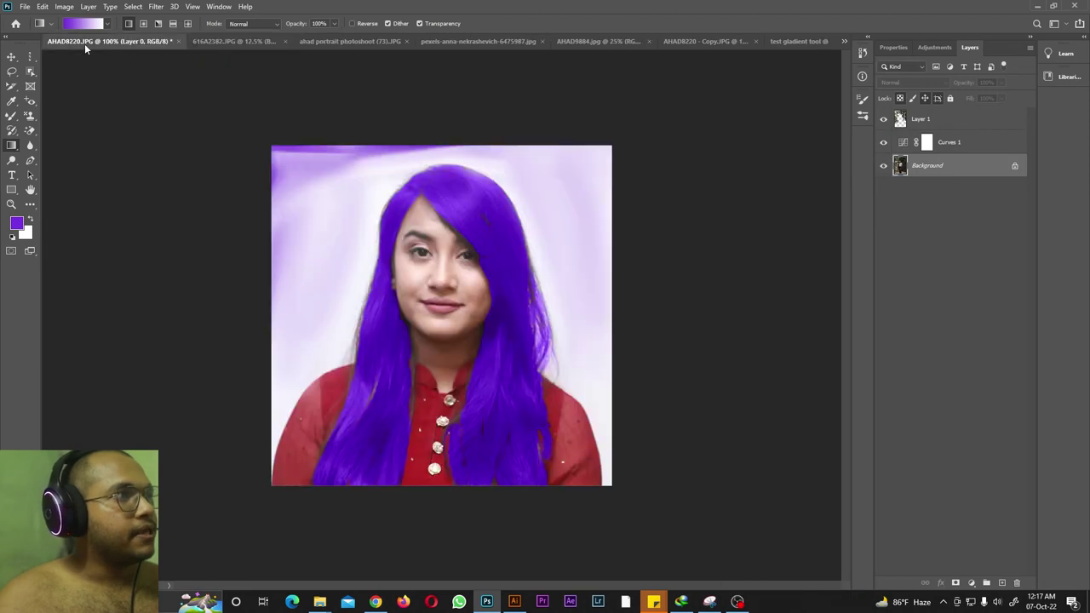
{"action": "left_click", "coordinate": [228, 42]}
{"action": "left_click", "coordinate": [330, 41]}
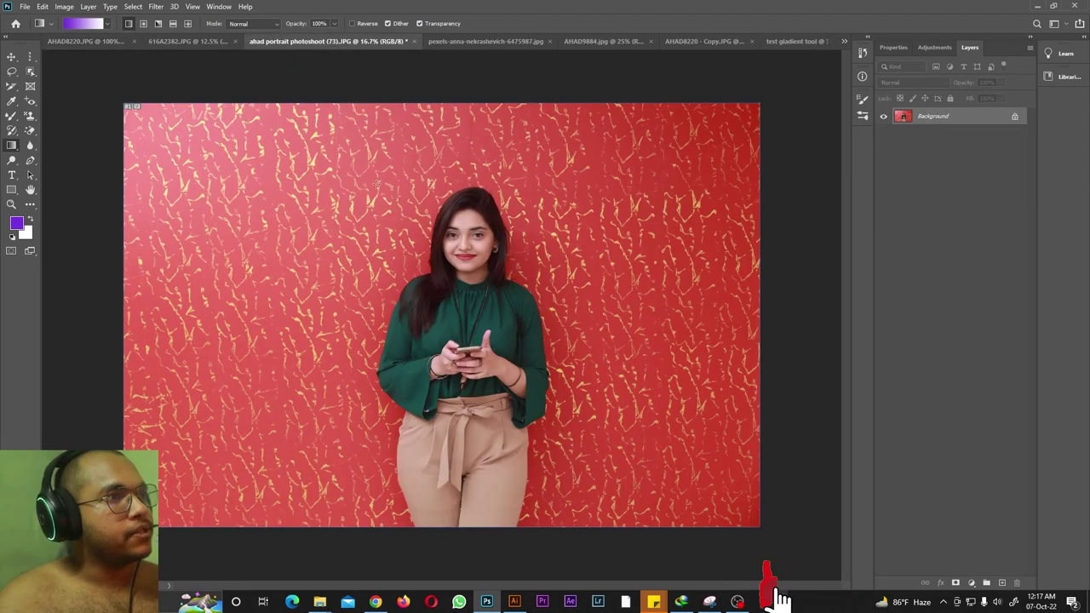
{"action": "right_click", "coordinate": [30, 72]}
{"action": "left_click", "coordinate": [85, 81]}
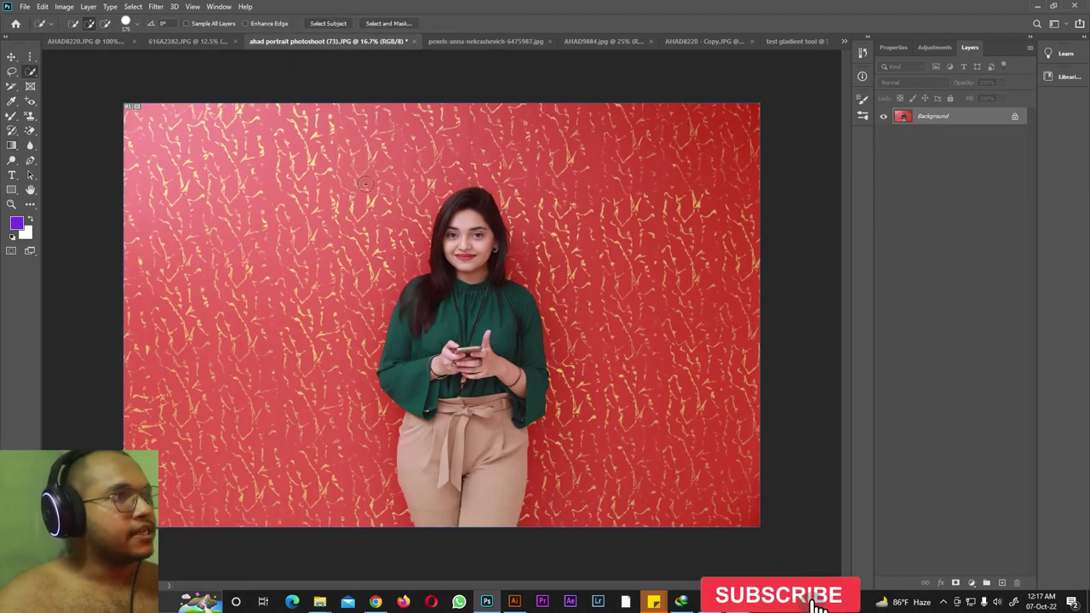
{"action": "right_click", "coordinate": [30, 71]}
{"action": "left_click", "coordinate": [85, 71]}
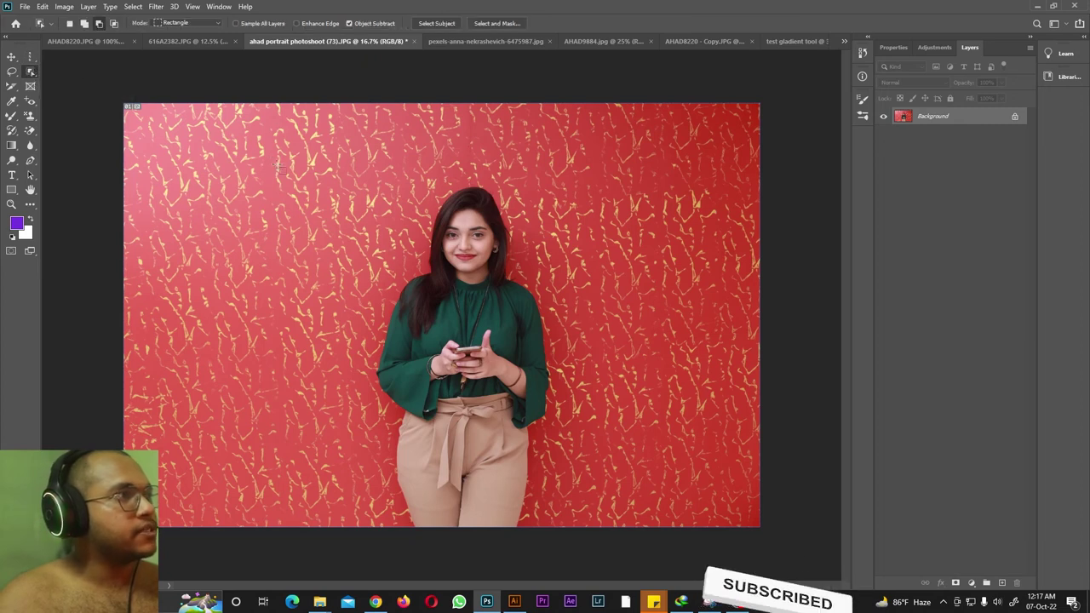
{"action": "left_click_drag", "start_coordinate": [357, 168], "coordinate": [575, 527]}
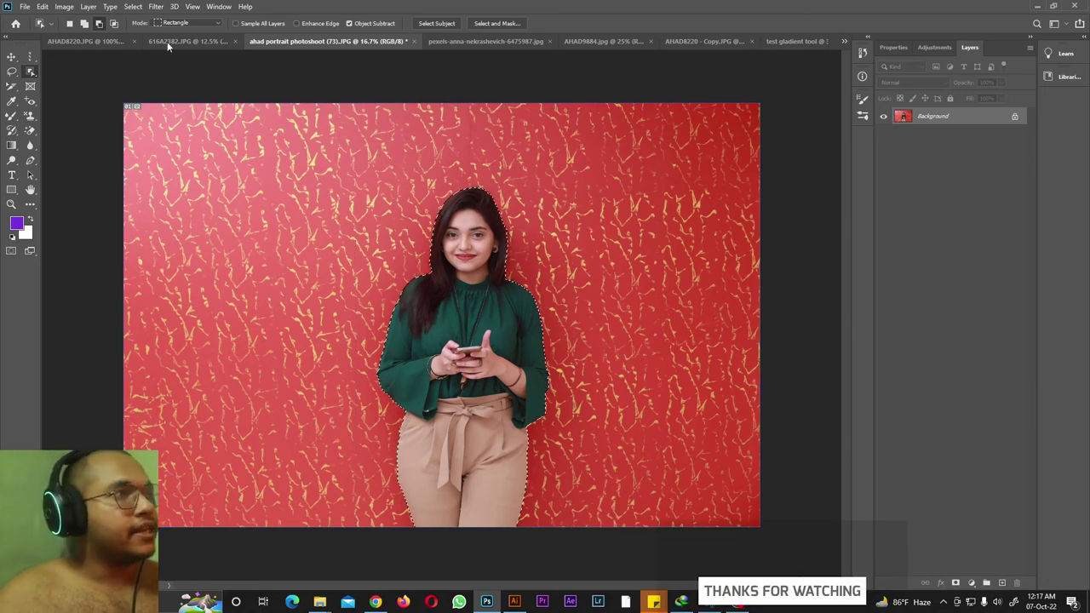
Copy the selected woman to a new layer and hide the red Background layer.
{"action": "left_click", "coordinate": [88, 6]}
{"action": "mouse_move", "coordinate": [98, 18]}
{"action": "left_click", "coordinate": [242, 120]}
{"action": "left_click", "coordinate": [883, 134]}
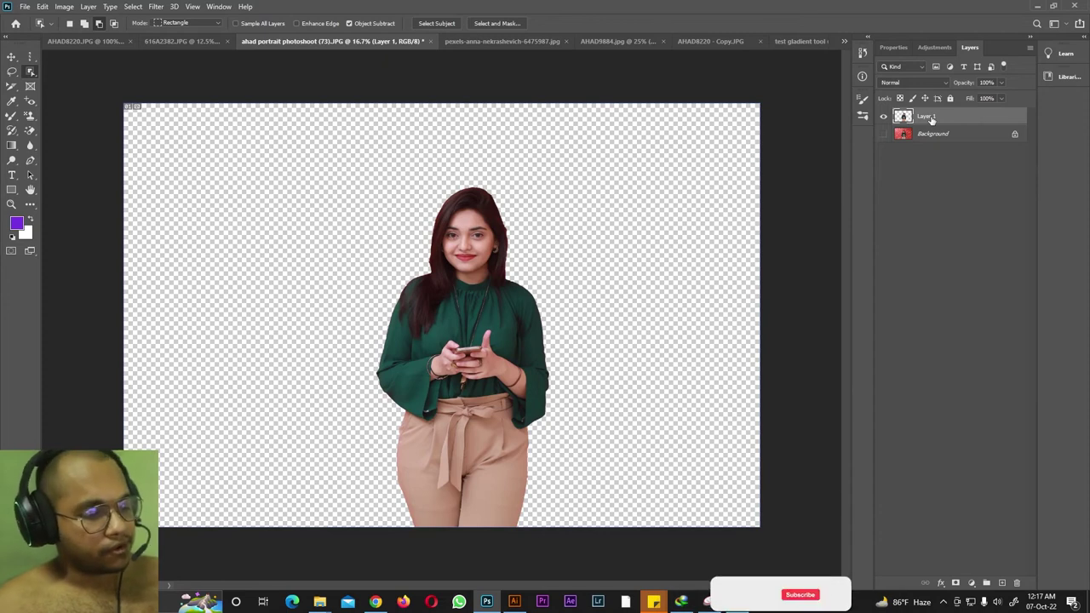
Paste the cut-out woman into the test gladient tool document and scale her to 45.77% over the gradient's lower-right area.
{"action": "left_click", "coordinate": [800, 43]}
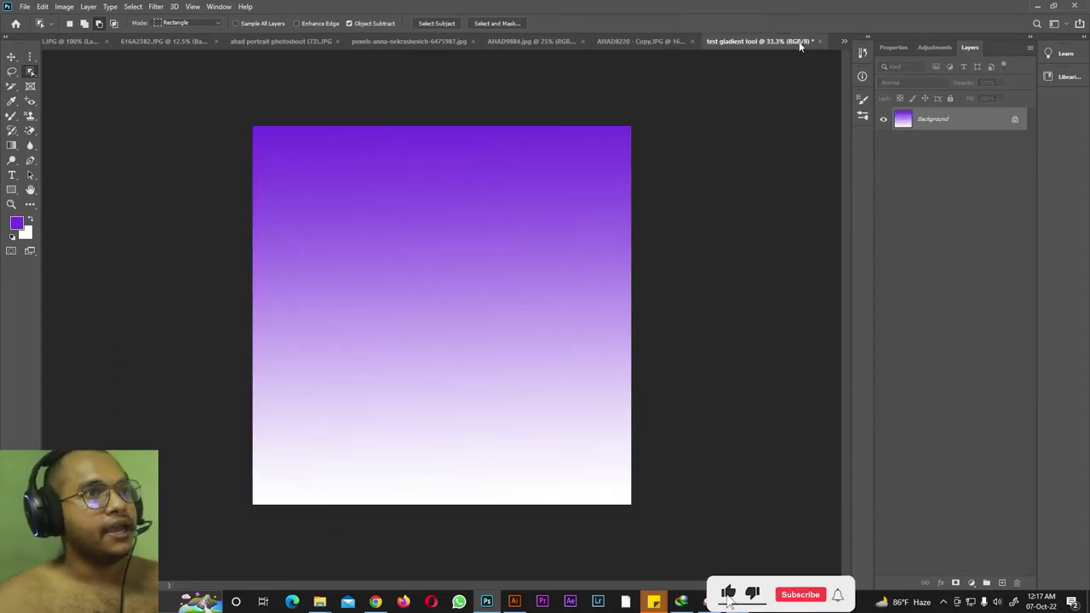
{"action": "key", "text": "ctrl+v"}
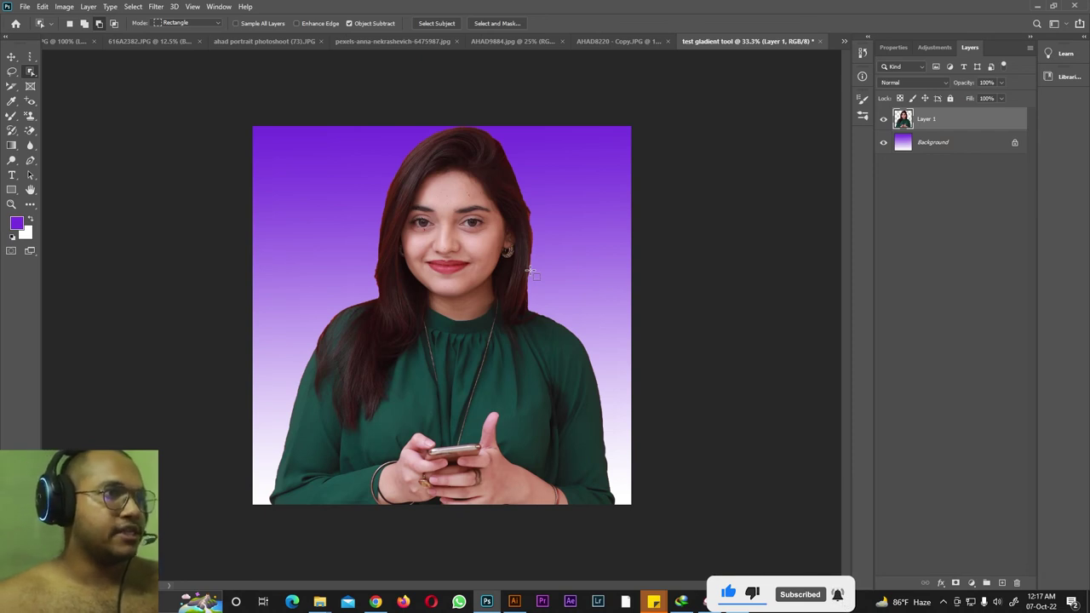
{"action": "key", "text": "ctrl+t"}
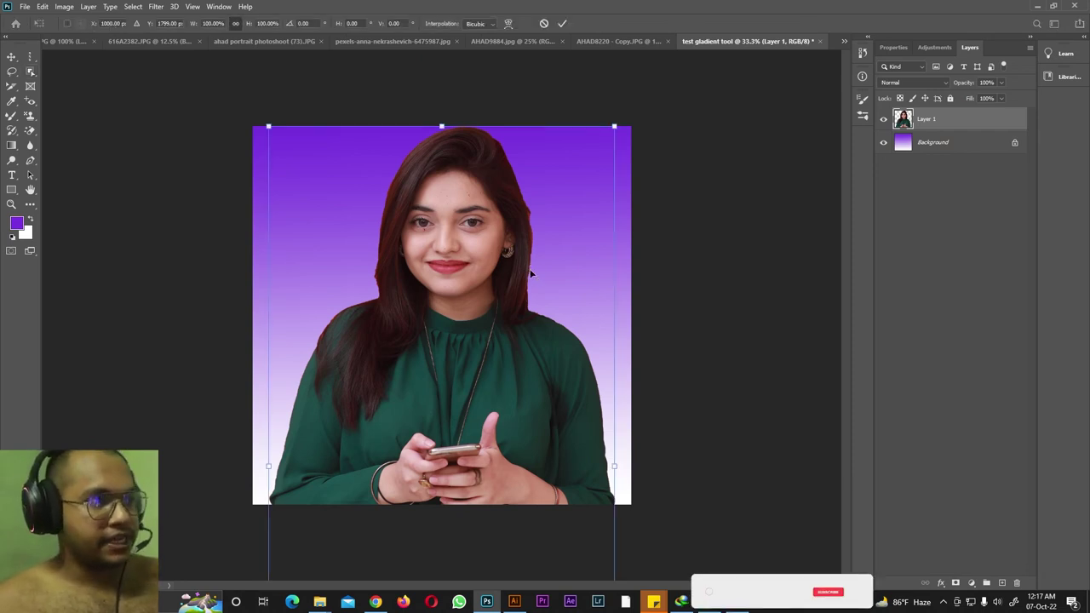
{"action": "key", "text": "ctrl+minus"}
{"action": "key", "text": "ctrl+minus"}
{"action": "key", "text": "ctrl+minus"}
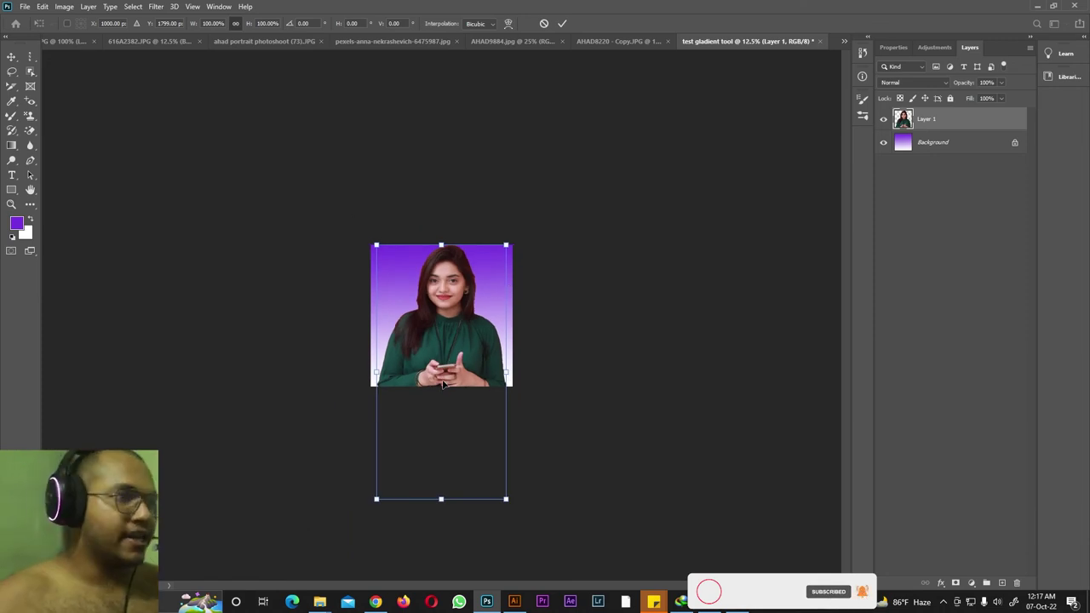
{"action": "left_click_drag", "start_coordinate": [376, 497], "coordinate": [460, 364]}
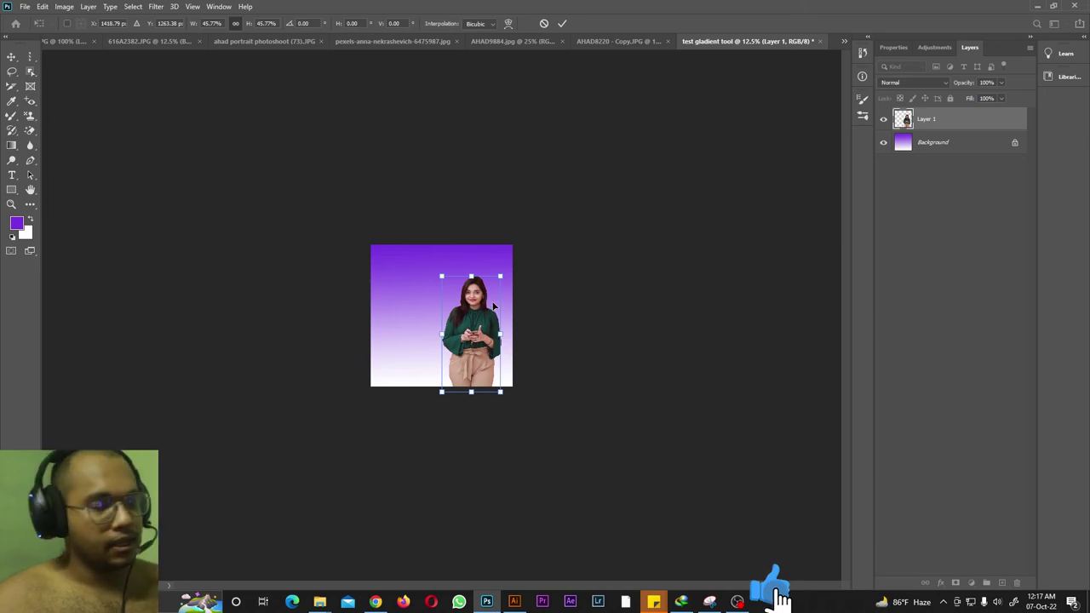
{"action": "key", "text": "ctrl+plus"}
{"action": "key", "text": "ctrl+plus"}
{"action": "key", "text": "ctrl+plus"}
{"action": "key", "text": "ctrl+plus"}
{"action": "key", "text": "ctrl+minus"}
{"action": "key", "text": "ctrl+h"}
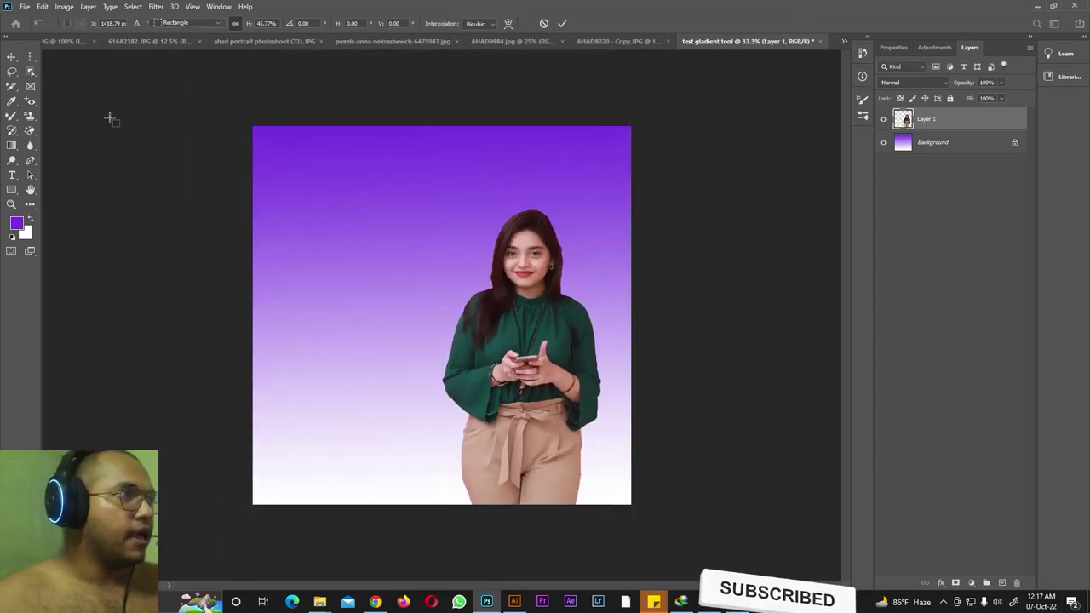
{"action": "key", "text": "Return"}
{"action": "key", "text": "w"}
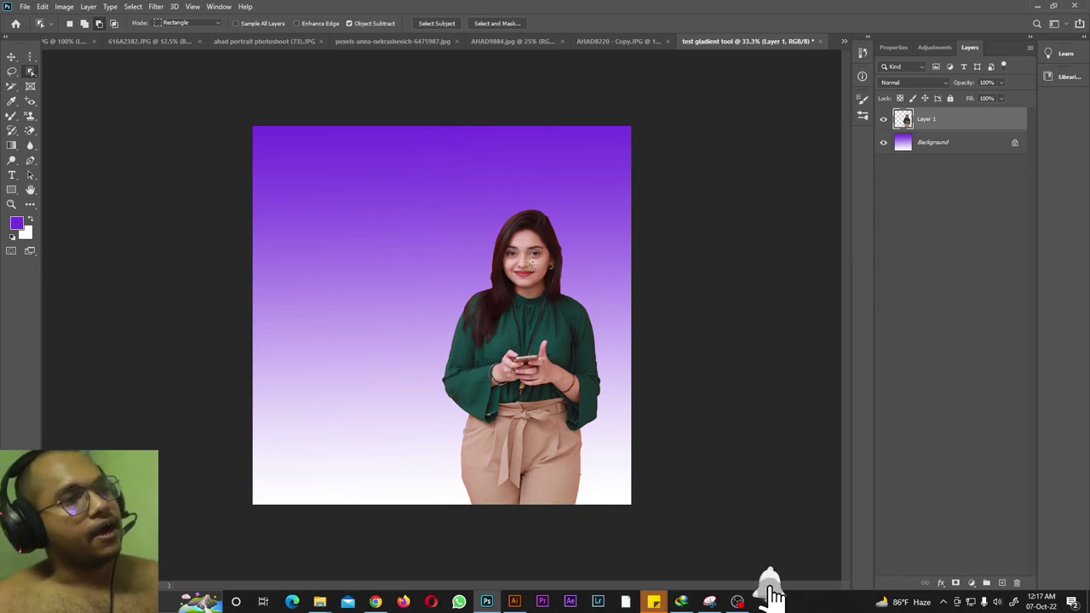
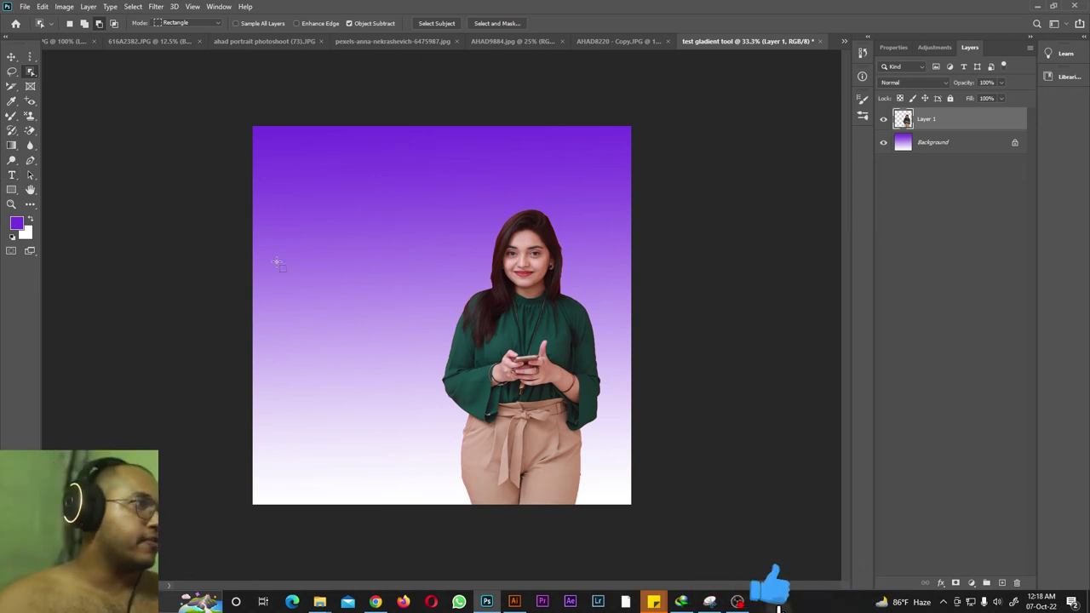
Activate the Paint Bucket Tool and switch to the AHAD8220.JPG portrait.
{"action": "left_click", "coordinate": [12, 130]}
{"action": "left_click", "coordinate": [100, 101]}
{"action": "left_click_drag", "start_coordinate": [12, 147], "coordinate": [64, 161]}
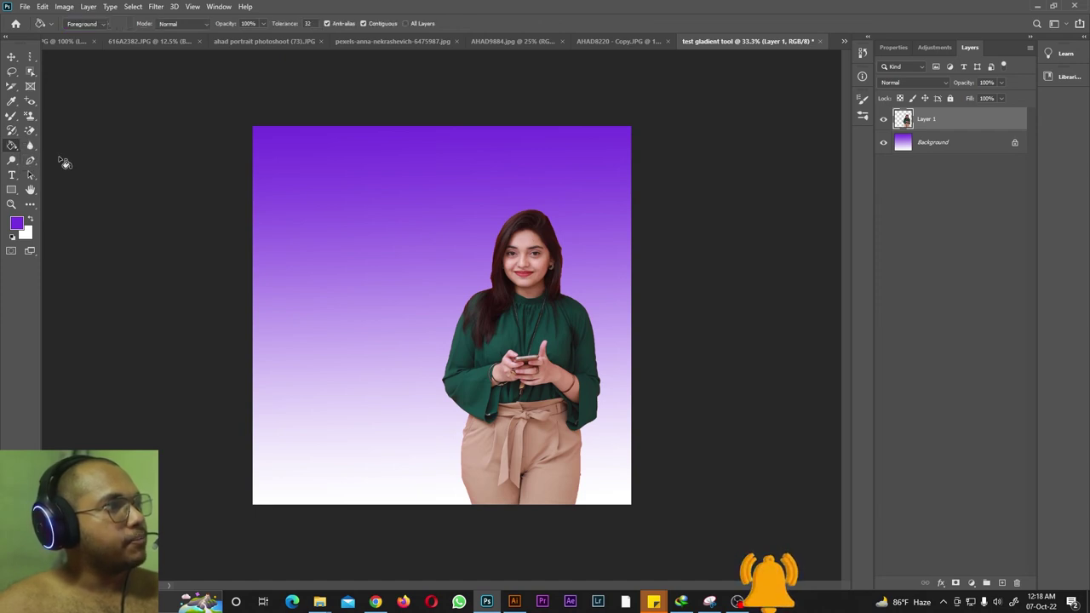
{"action": "left_click", "coordinate": [68, 40]}
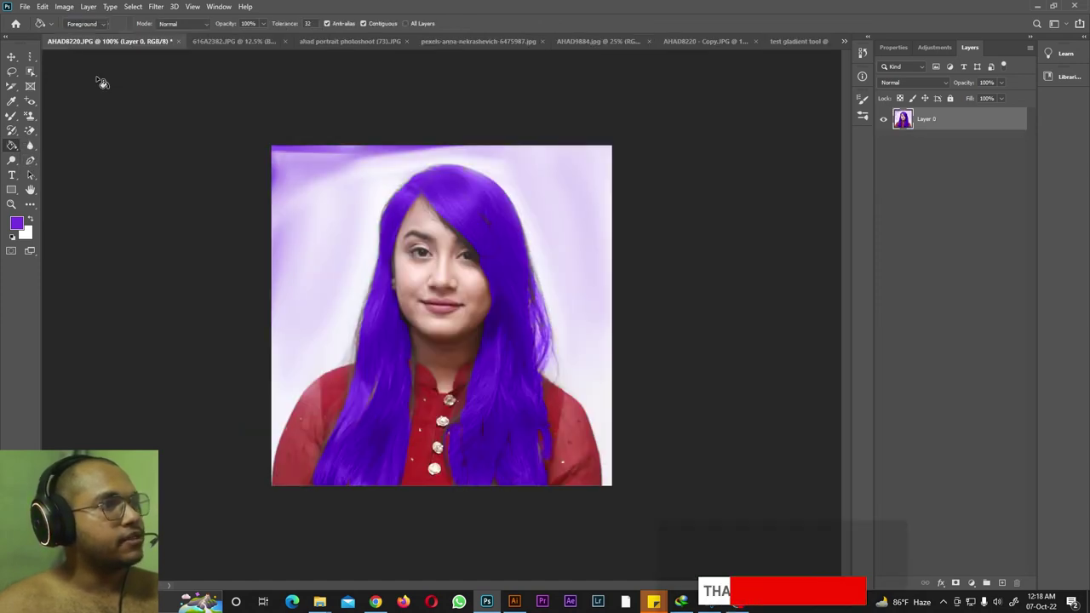
{"action": "left_click", "coordinate": [16, 223]}
{"action": "left_click_drag", "start_coordinate": [769, 186], "coordinate": [771, 188]}
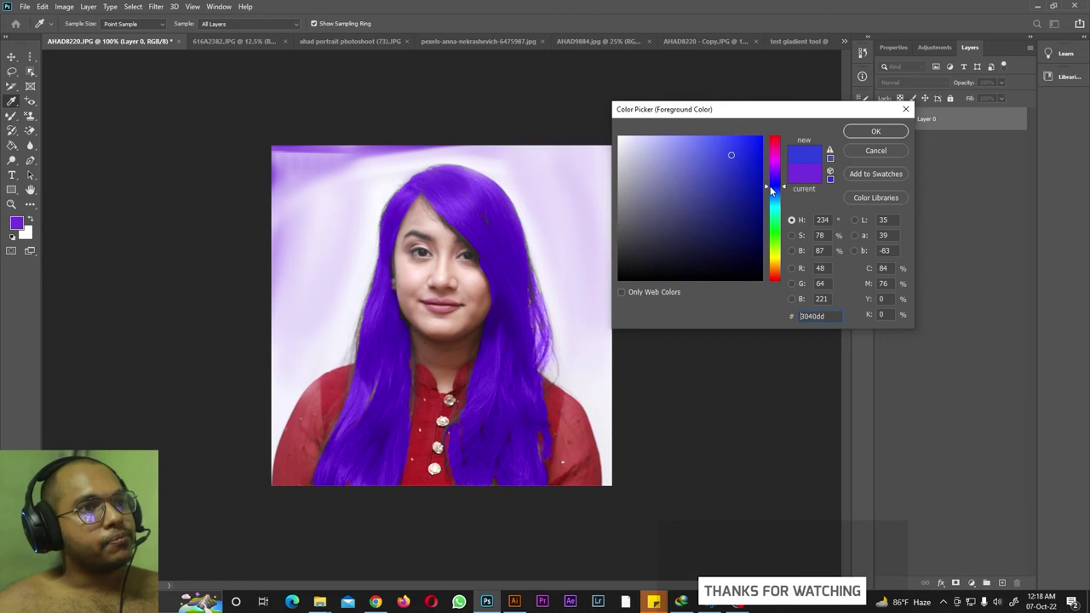
{"action": "left_click", "coordinate": [905, 109]}
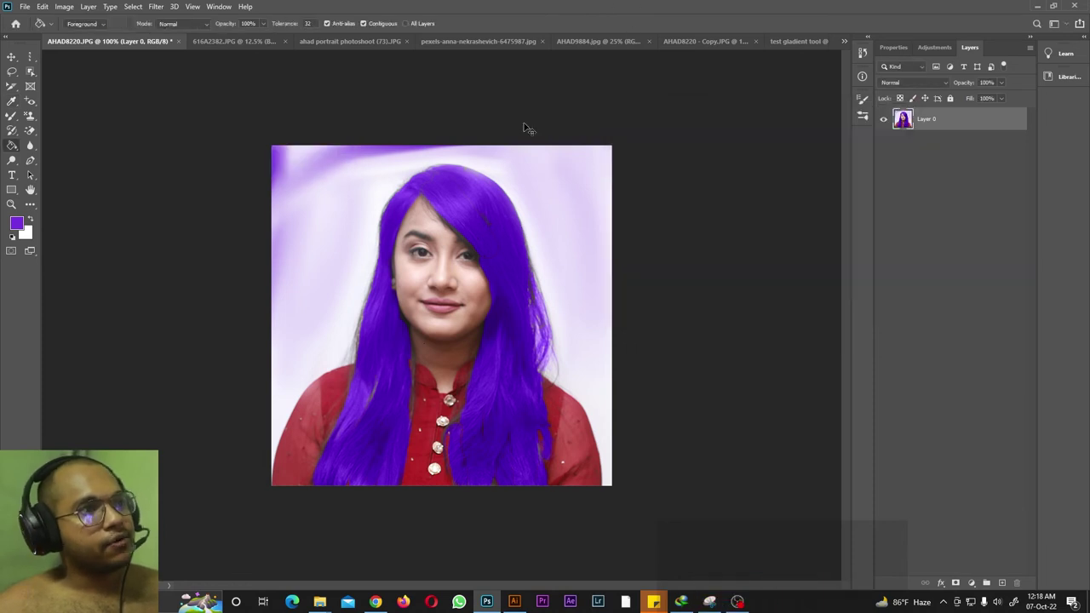
Undo the purple painting on the woman's hair and background, keeping the Paint Bucket Tool active.
{"action": "key", "text": "ctrl+z"}
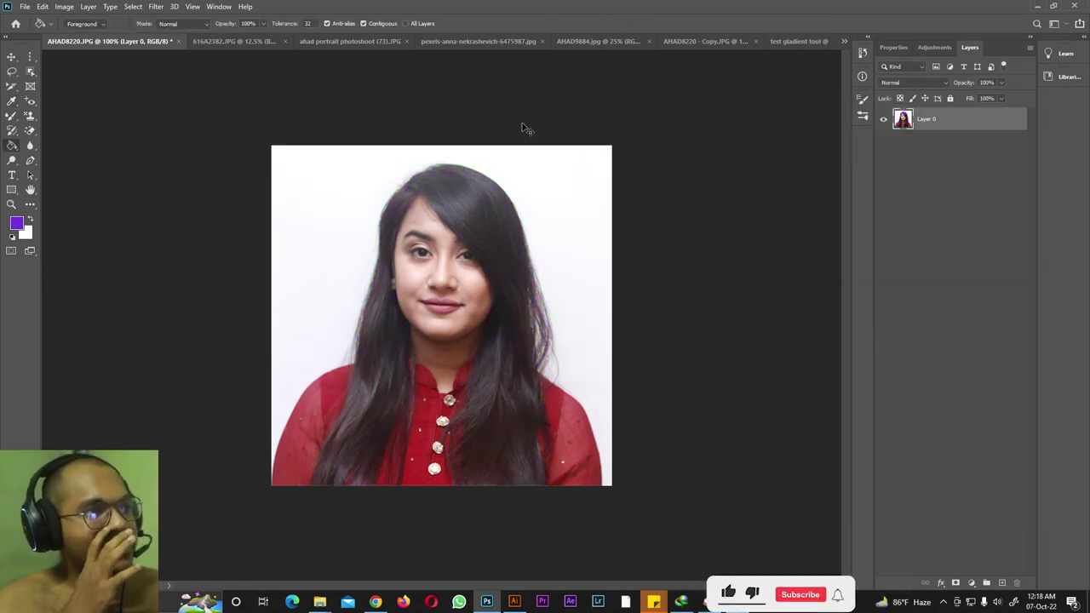
{"action": "right_click", "coordinate": [11, 149]}
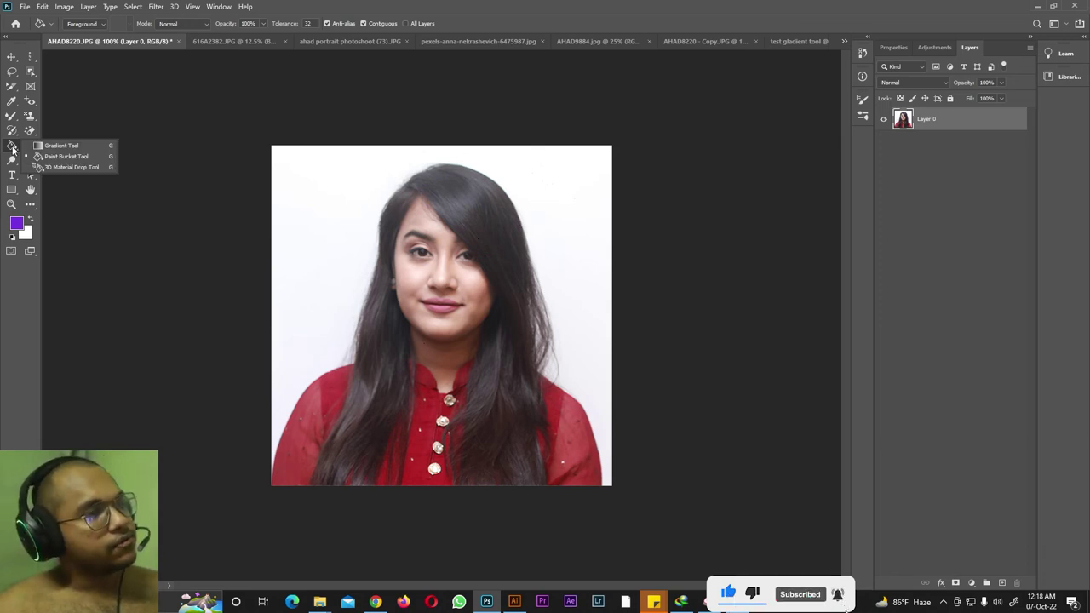
{"action": "left_click", "coordinate": [36, 155]}
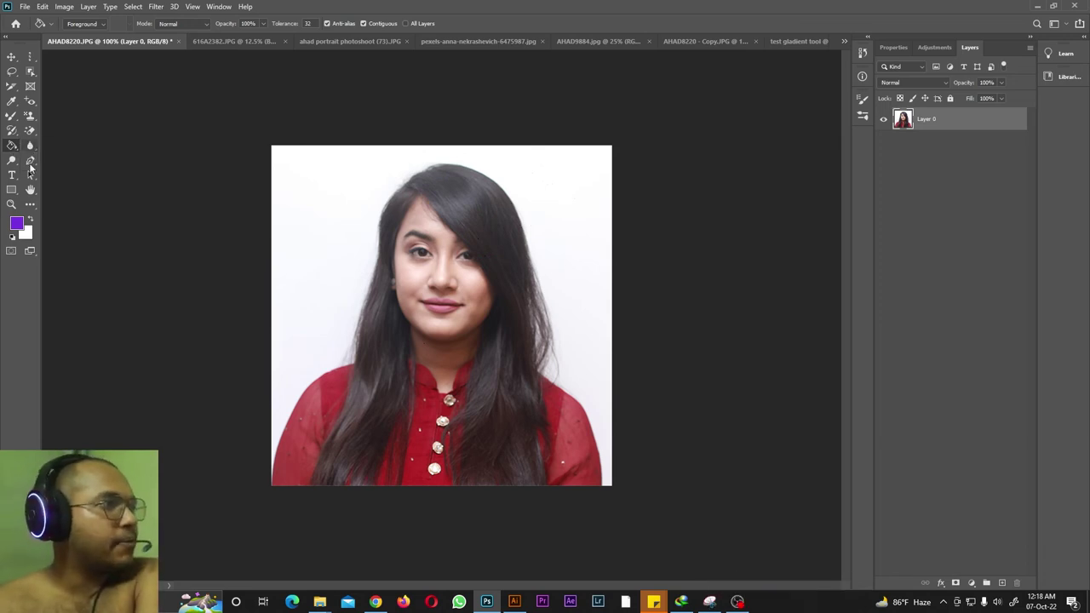
Set the foreground colour to a saturated blue and fill the white background behind the woman with the Paint Bucket Tool.
{"action": "left_click", "coordinate": [16, 223]}
{"action": "left_click", "coordinate": [776, 183]}
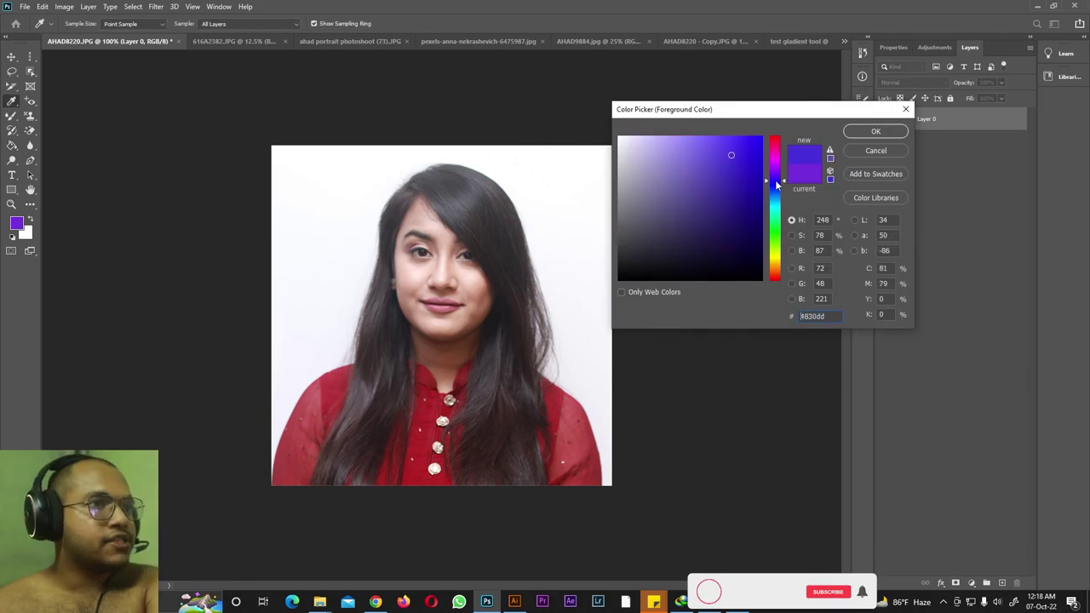
{"action": "left_click", "coordinate": [755, 154]}
{"action": "left_click", "coordinate": [875, 131]}
{"action": "left_click", "coordinate": [308, 207]}
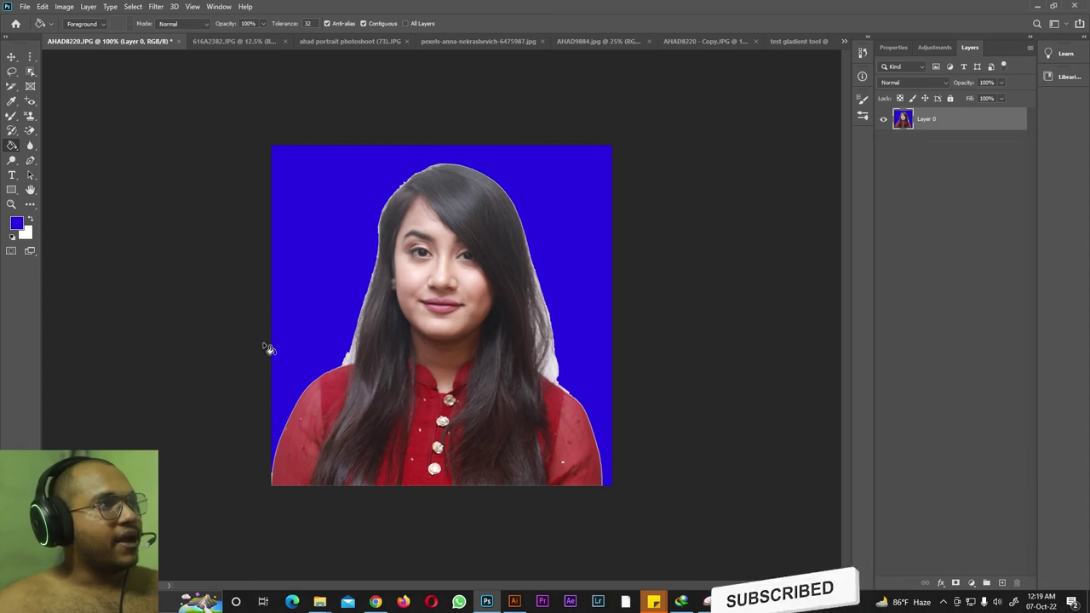
Create a new clipboard-sized document named "paint bucket tool" and fill its white canvas with the blue foreground colour.
{"action": "key", "text": "alt+f"}
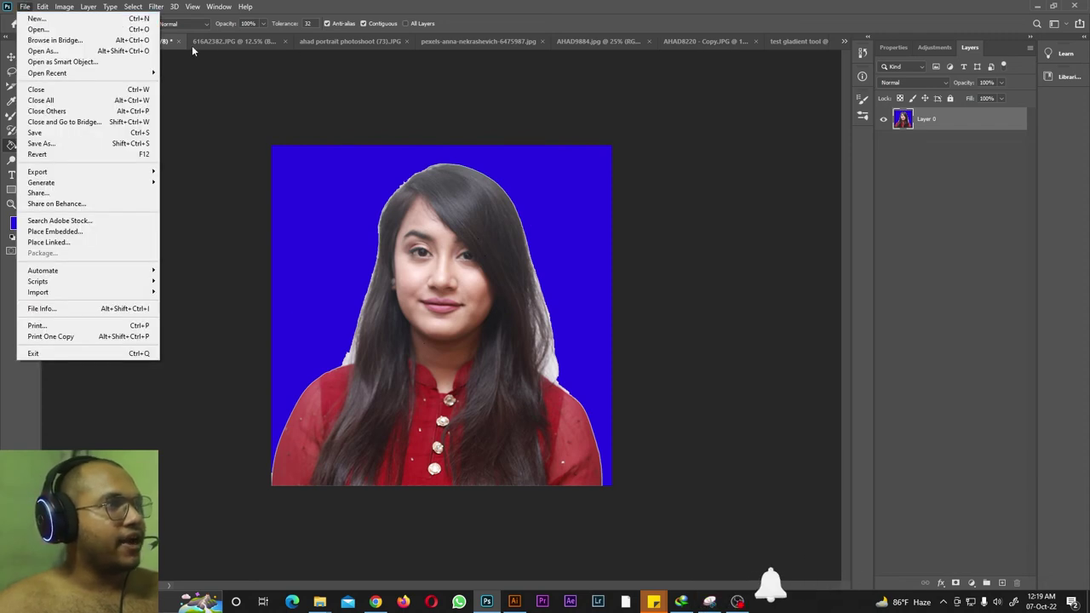
{"action": "left_click", "coordinate": [76, 18]}
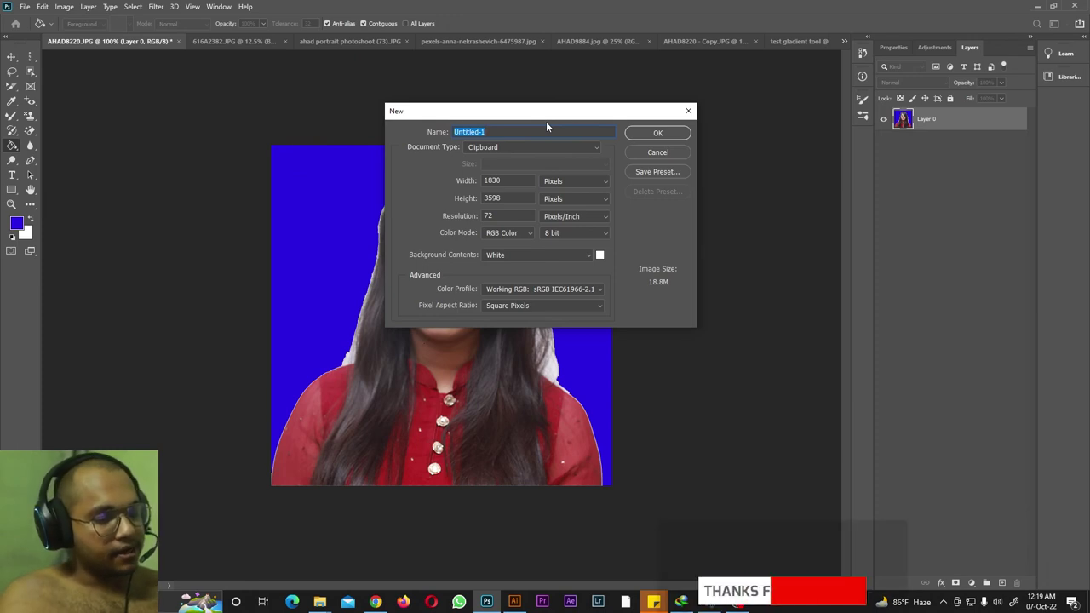
{"action": "type", "text": "paint "}
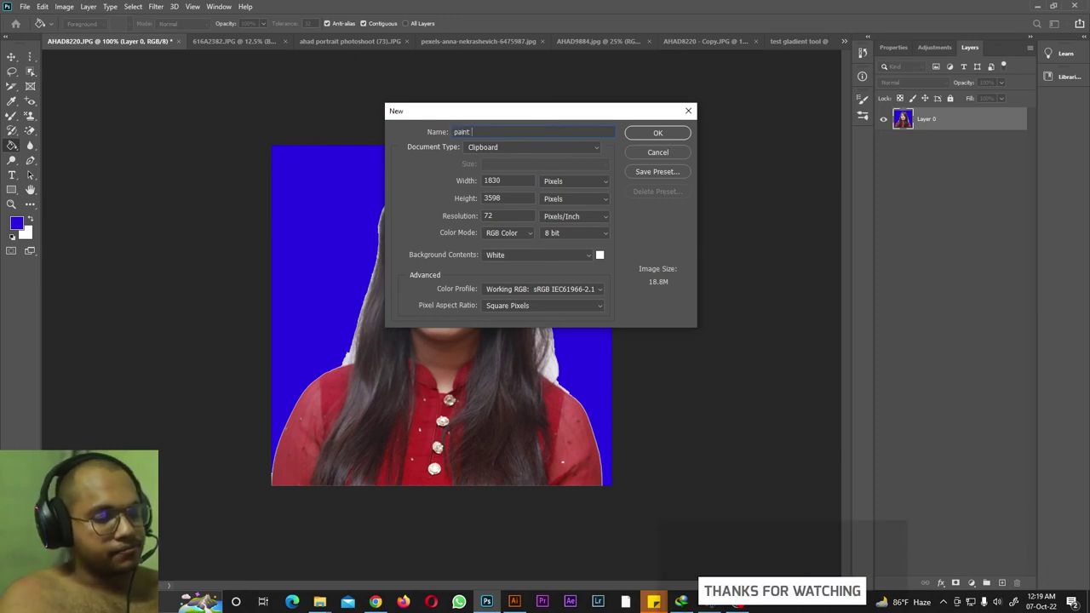
{"action": "type", "text": "bucket tool"}
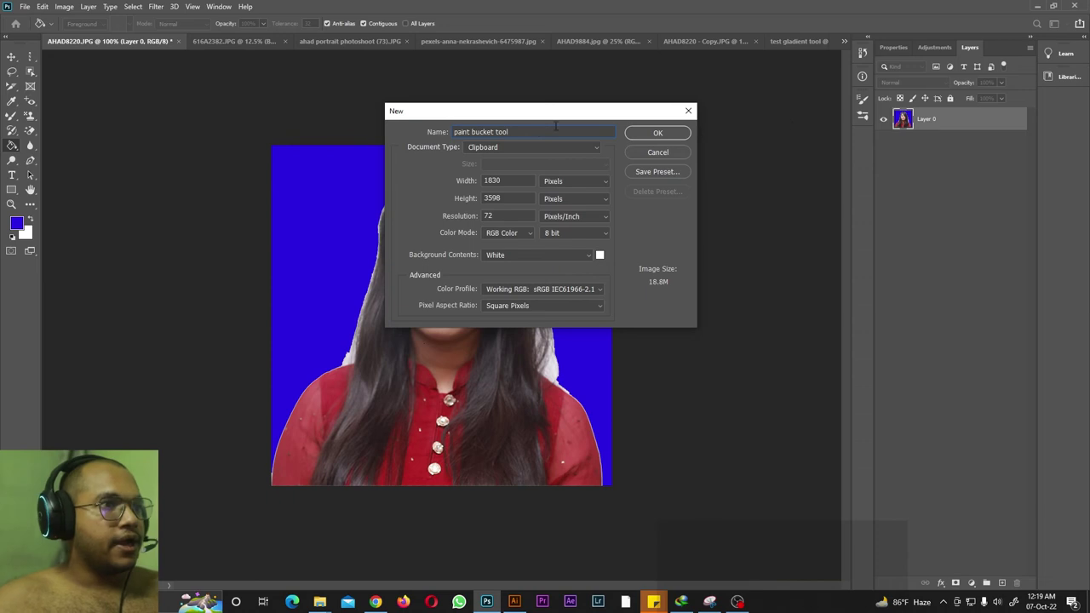
{"action": "left_click", "coordinate": [657, 133]}
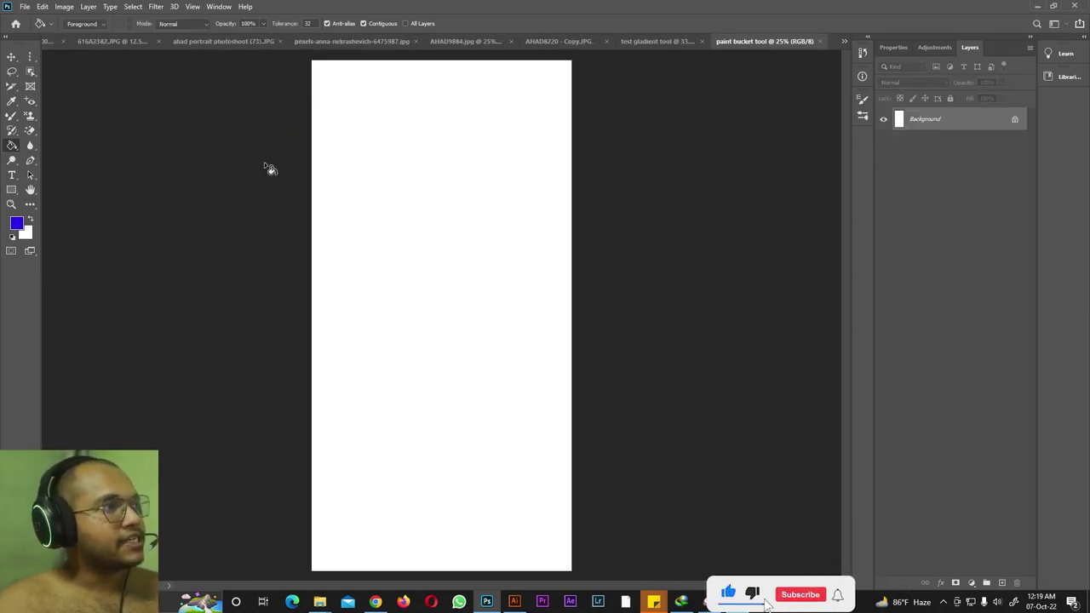
{"action": "left_click", "coordinate": [409, 147]}
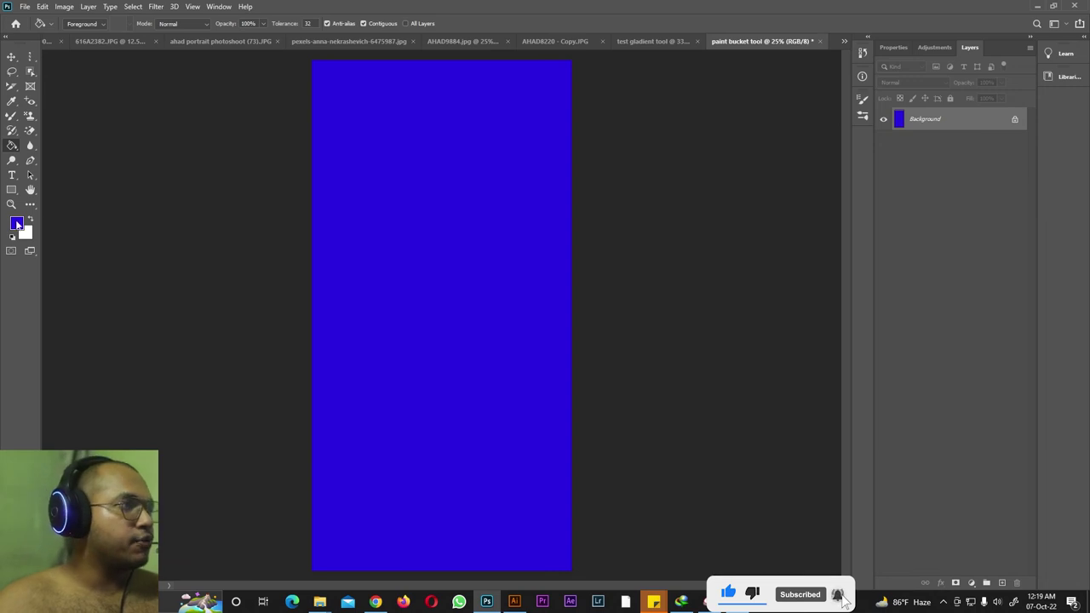
Fill the blue canvas with a magenta foreground colour, and close the paint bucket tool document without saving.
{"action": "left_click", "coordinate": [17, 224]}
{"action": "left_click_drag", "start_coordinate": [785, 177], "coordinate": [774, 152]}
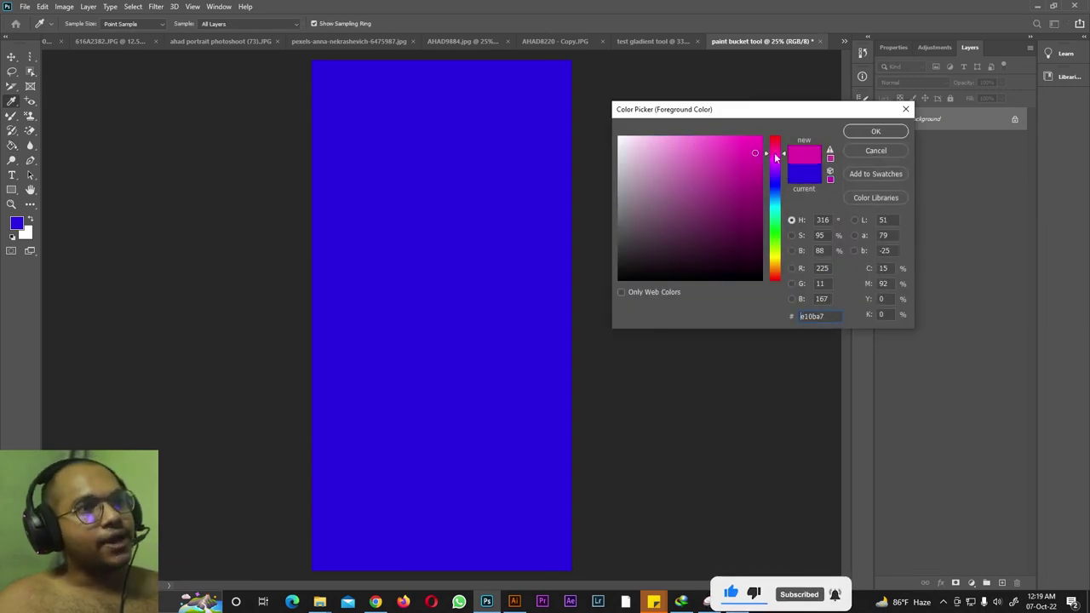
{"action": "left_click", "coordinate": [874, 131]}
{"action": "left_click", "coordinate": [470, 138]}
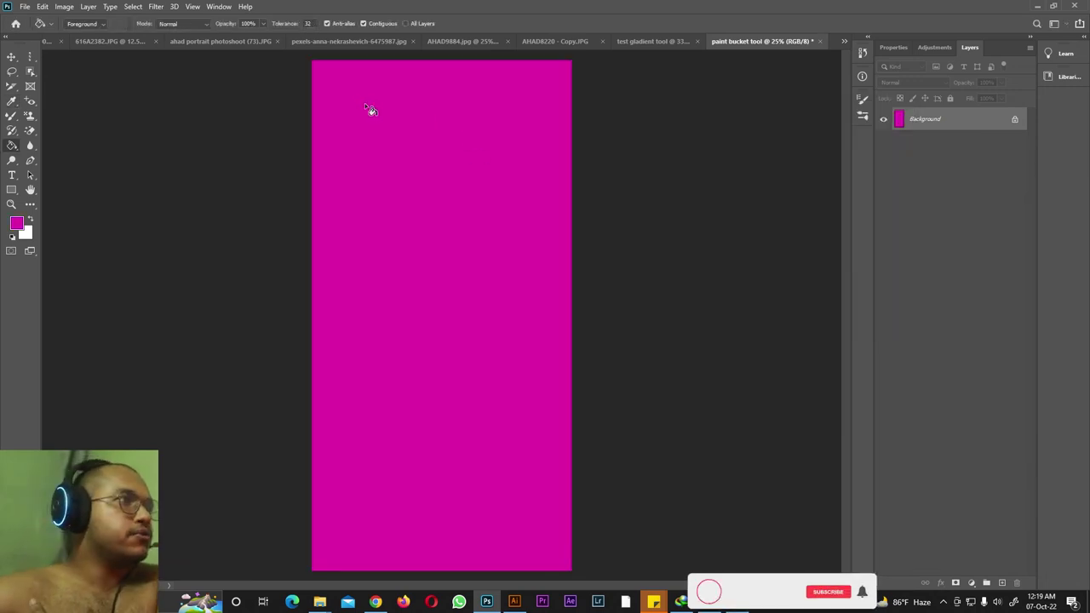
{"action": "left_click", "coordinate": [819, 40]}
{"action": "left_click", "coordinate": [537, 222]}
Activate the Blur Tool and undo the blue background fill in the AHAD8220.JPG portrait.
{"action": "right_click", "coordinate": [12, 148]}
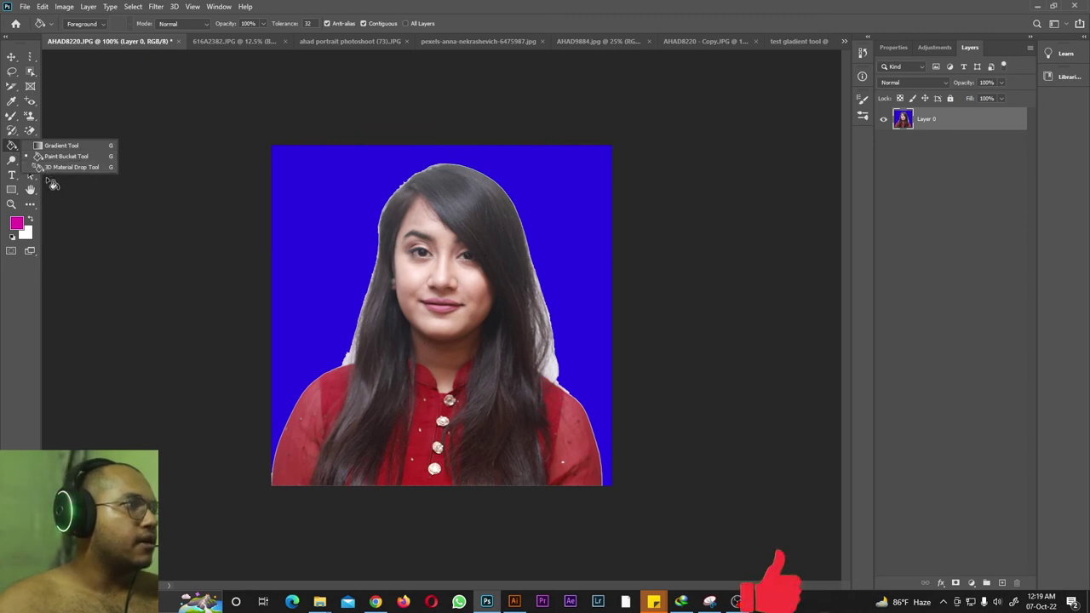
{"action": "left_click", "coordinate": [30, 145]}
{"action": "right_click", "coordinate": [29, 145]}
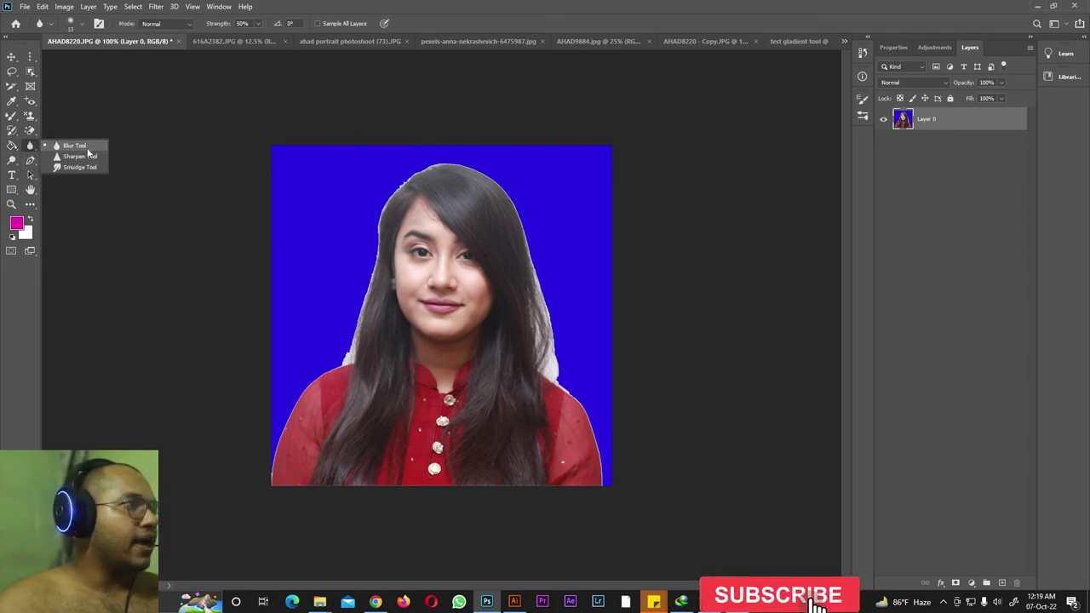
{"action": "left_click", "coordinate": [64, 146]}
{"action": "key", "text": "ctrl+z"}
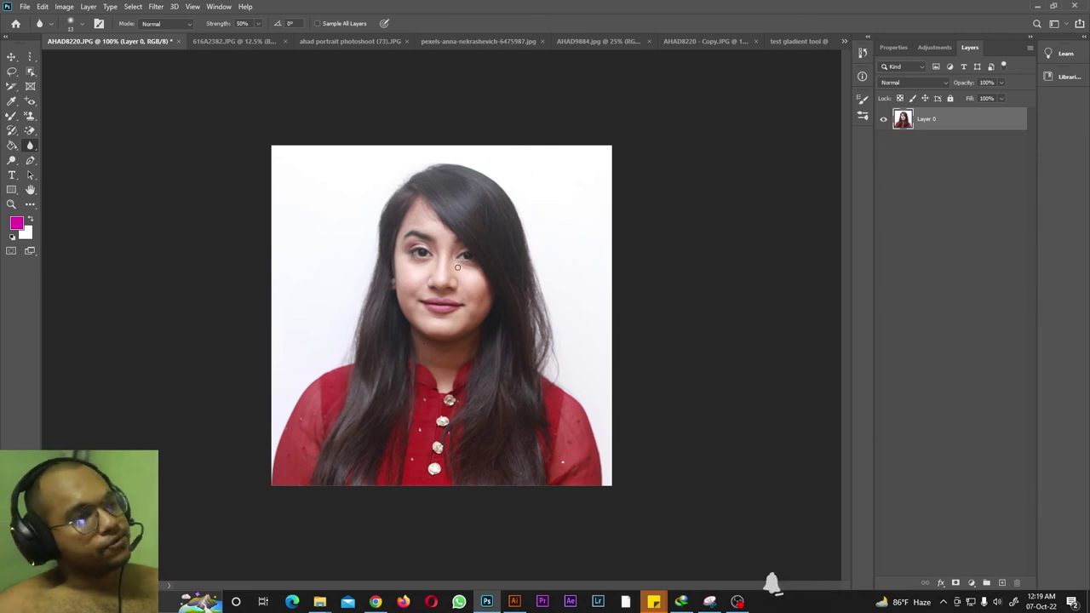
Enlarge the Blur Tool's brush to 200 px for softening the woman's face.
{"action": "key", "text": "bracketright"}
{"action": "key", "text": "bracketright"}
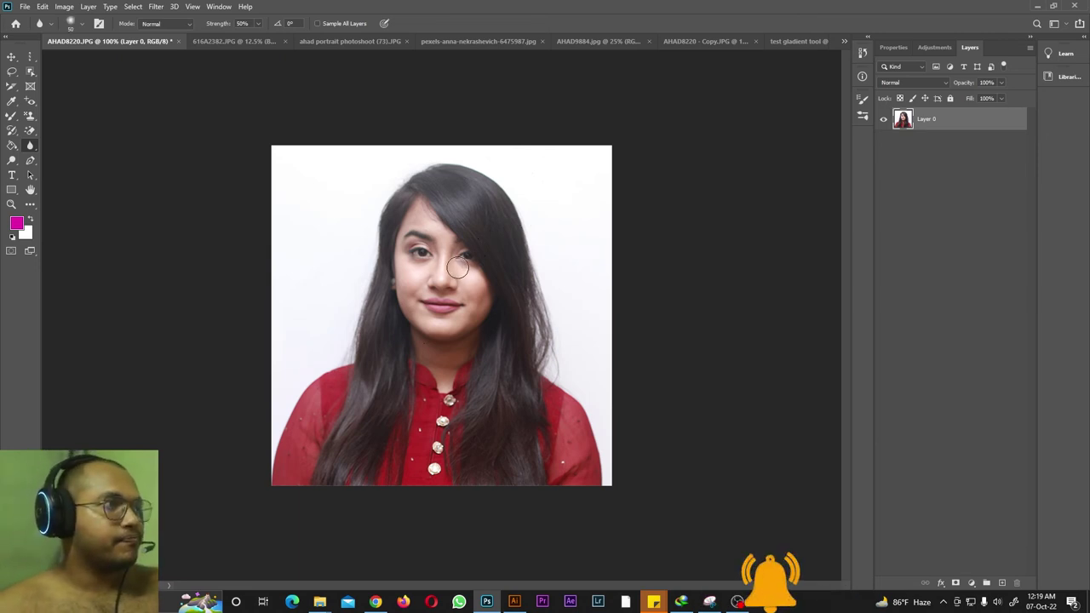
{"action": "key", "text": "bracketright"}
{"action": "key", "text": "bracketright"}
{"action": "key", "text": "bracketright"}
{"action": "key", "text": "bracketright"}
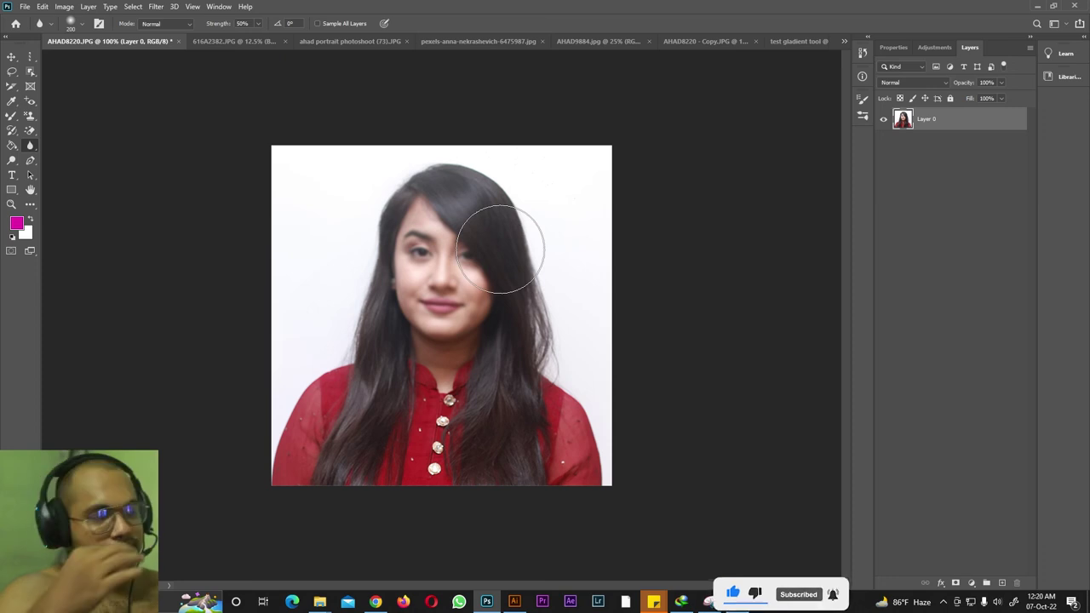
Switch to the 616A2382.JPG photo and activate the Sharpen Tool.
{"action": "left_click", "coordinate": [221, 40]}
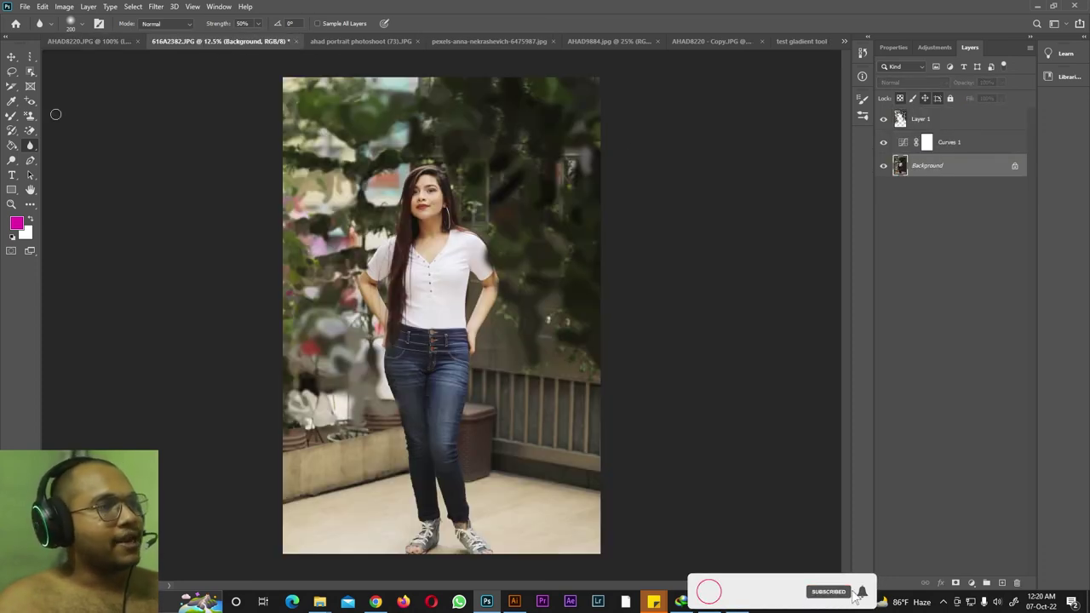
{"action": "left_click", "coordinate": [30, 146]}
{"action": "left_click", "coordinate": [76, 156]}
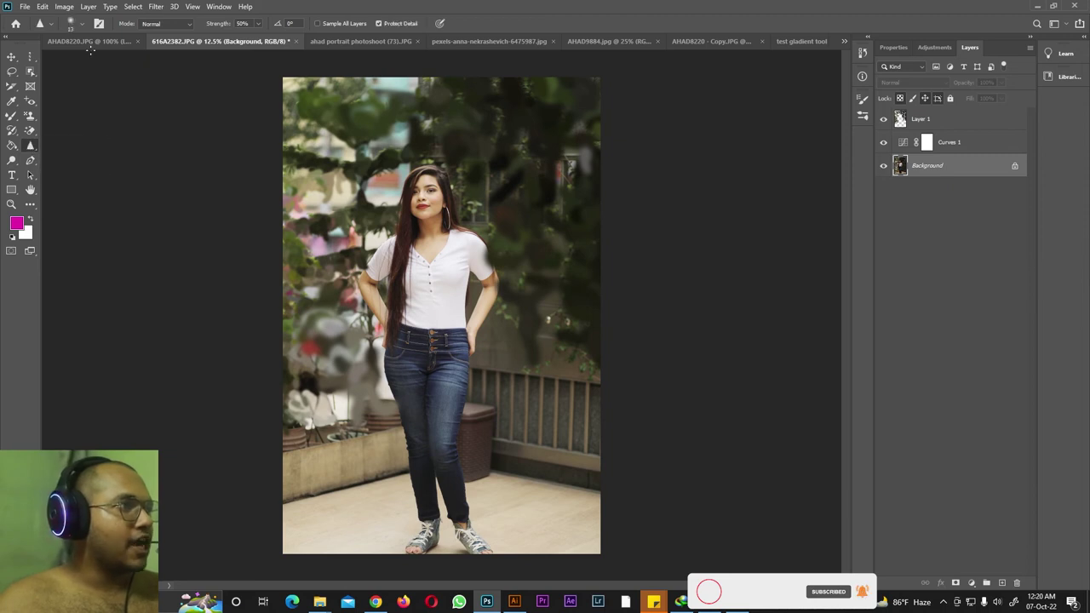
Return to the AHAD8220.JPG portrait and enlarge the Sharpen Tool's brush to 100 px over the face.
{"action": "left_click", "coordinate": [88, 41]}
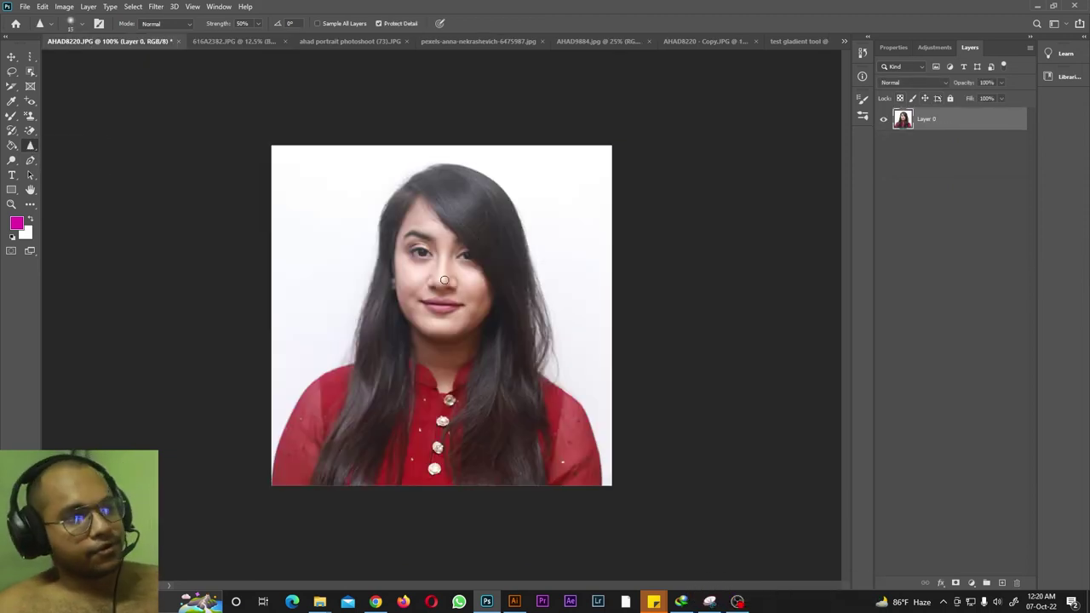
{"action": "key", "text": "bracketright"}
{"action": "key", "text": "bracketright"}
{"action": "key", "text": "bracketright"}
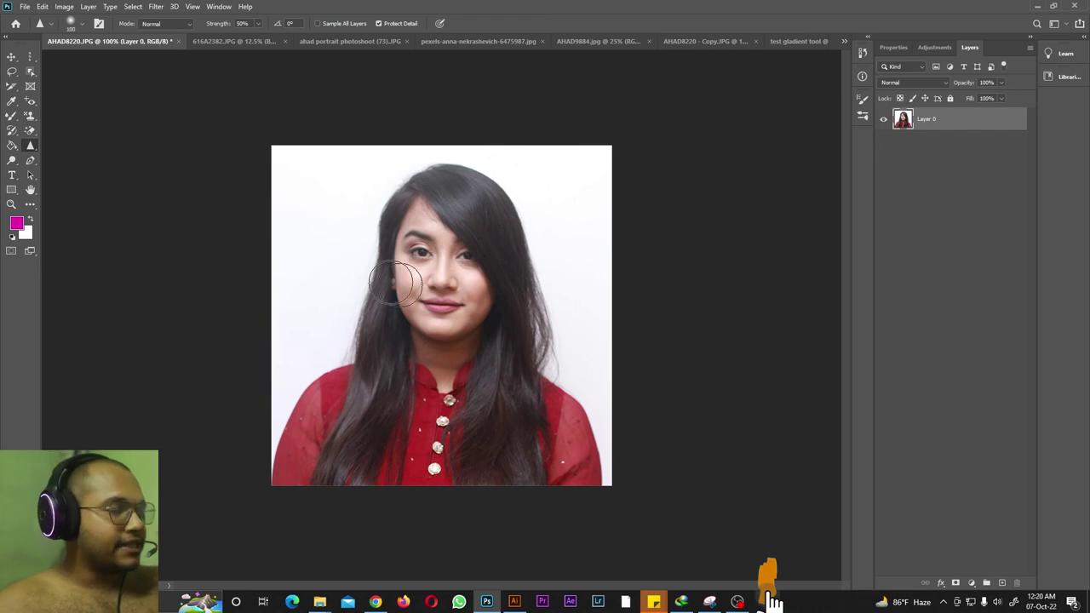
Sharpen the woman's eyes, nose and mouth with the Sharpen Tool, and undo the stroke.
{"action": "right_click", "coordinate": [31, 147]}
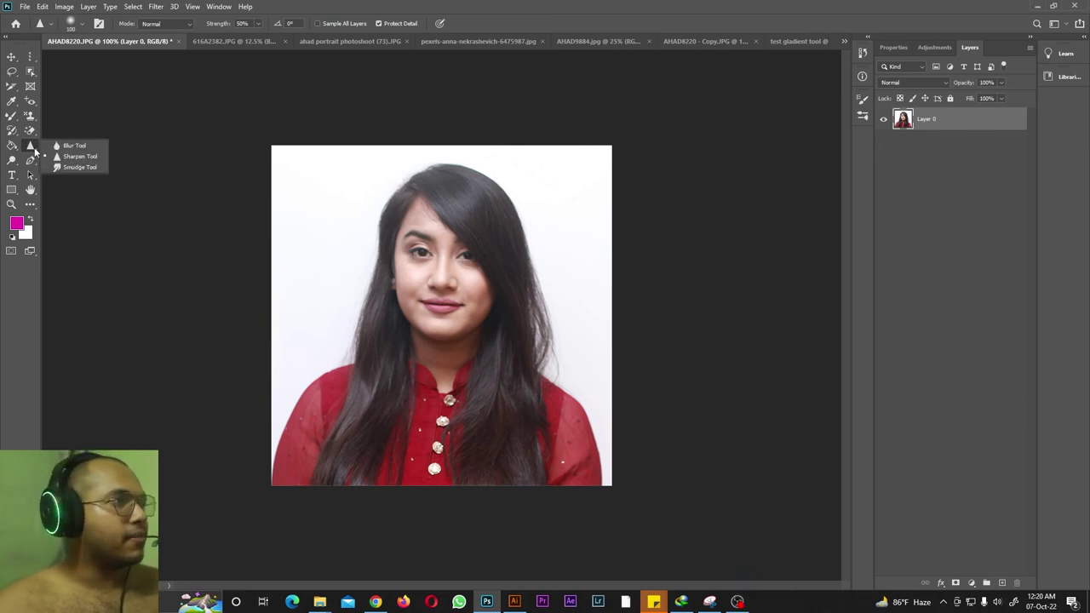
{"action": "left_click", "coordinate": [68, 155]}
{"action": "mouse_move", "coordinate": [453, 268]}
{"action": "left_mouse_down"}
{"action": "mouse_move", "coordinate": [456, 304]}
{"action": "mouse_move", "coordinate": [428, 256]}
{"action": "mouse_move", "coordinate": [442, 193]}
{"action": "mouse_move", "coordinate": [464, 298]}
{"action": "mouse_move", "coordinate": [482, 276]}
{"action": "mouse_move", "coordinate": [452, 294]}
{"action": "left_mouse_up"}
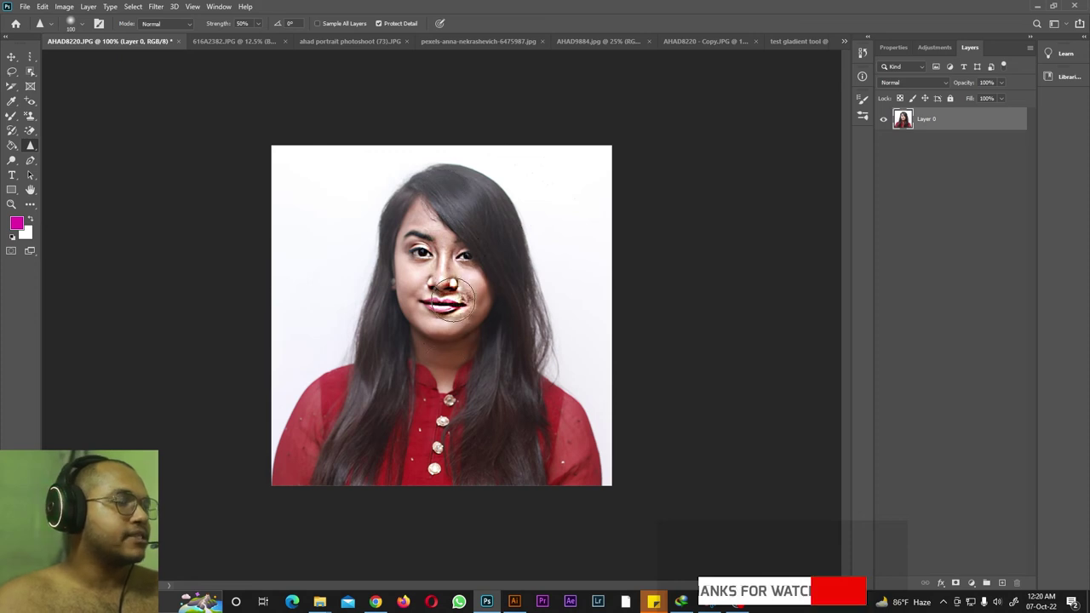
{"action": "key", "text": "ctrl+z"}
Activate the Smudge Tool and enlarge its brush to 150 px.
{"action": "right_click", "coordinate": [30, 147]}
{"action": "left_click", "coordinate": [57, 166]}
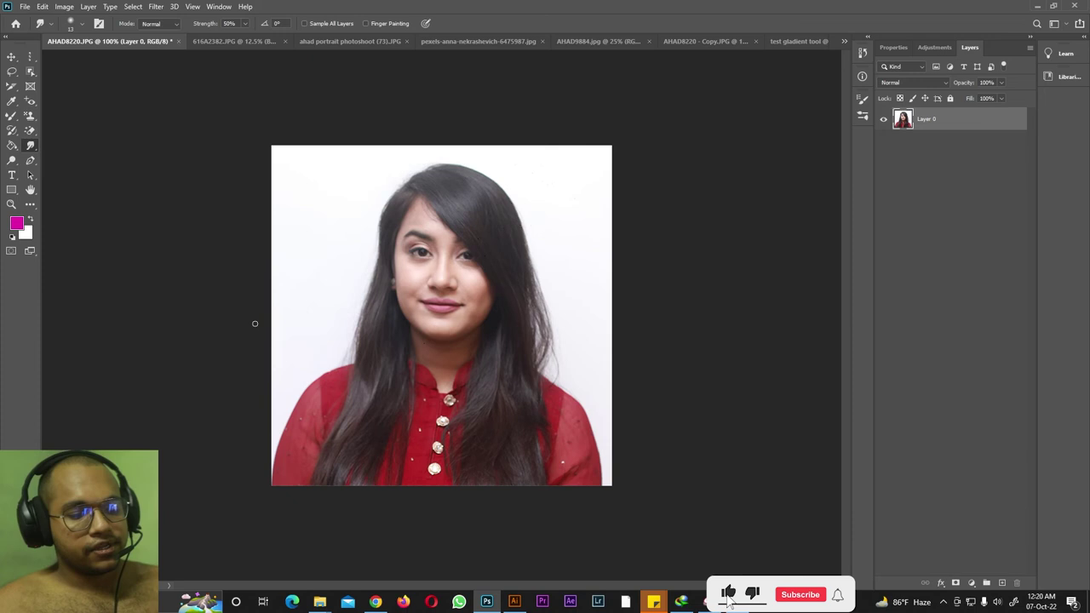
{"action": "key", "text": "bracketright"}
{"action": "key", "text": "bracketright"}
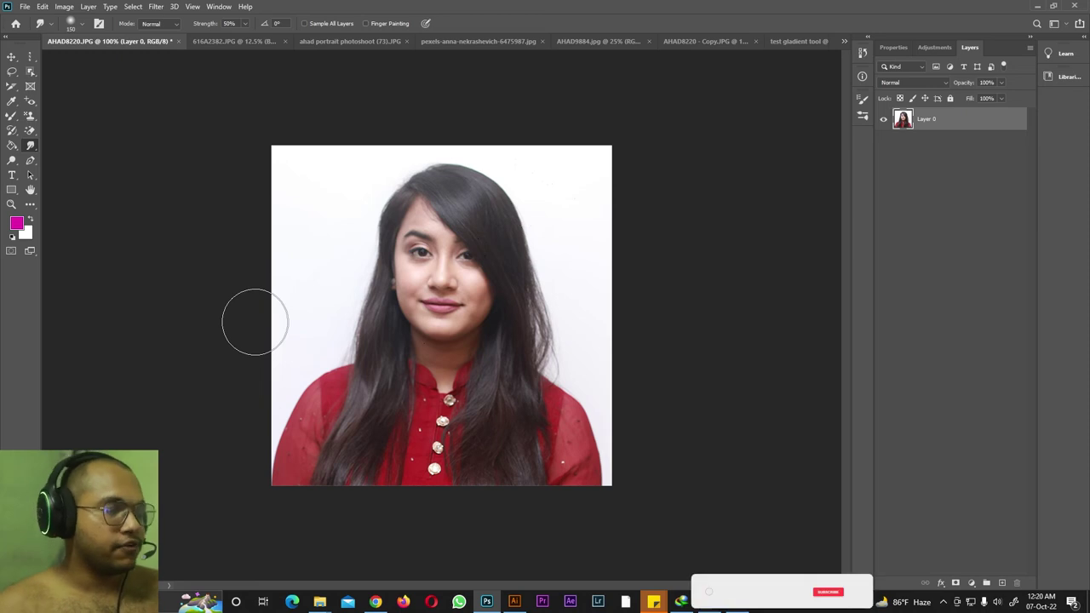
Smudge the edges of the woman's red sleeves, shirt and long hair in the AHAD8220.JPG portrait.
{"action": "mouse_move", "coordinate": [268, 452]}
{"action": "left_mouse_down"}
{"action": "mouse_move", "coordinate": [301, 421]}
{"action": "mouse_move", "coordinate": [298, 396]}
{"action": "mouse_move", "coordinate": [323, 390]}
{"action": "mouse_move", "coordinate": [340, 363]}
{"action": "mouse_move", "coordinate": [273, 455]}
{"action": "left_mouse_up"}
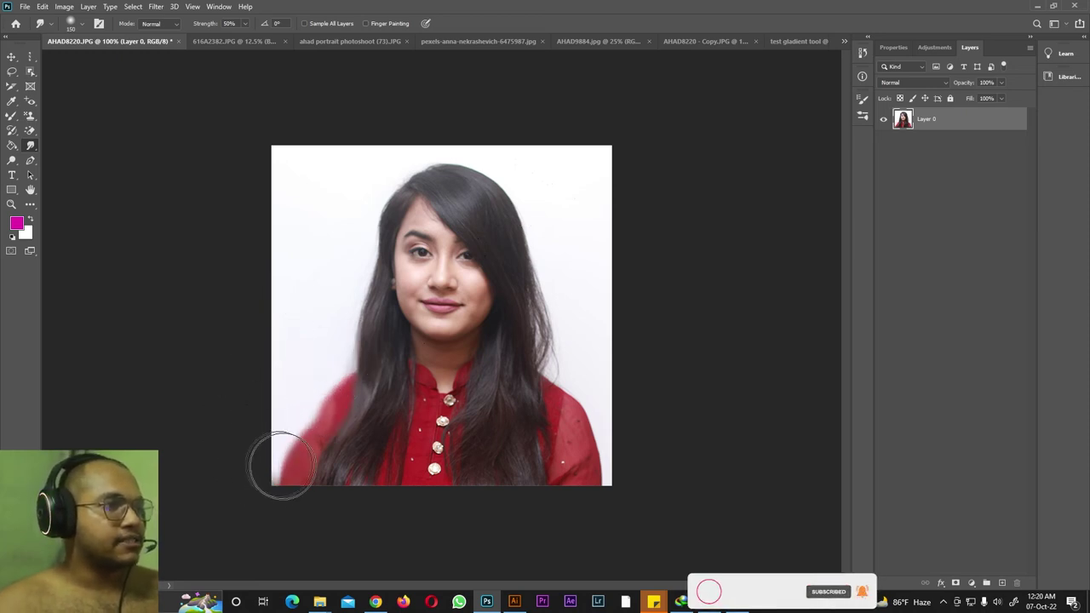
{"action": "mouse_move", "coordinate": [541, 475]}
{"action": "left_mouse_down"}
{"action": "mouse_move", "coordinate": [594, 486]}
{"action": "mouse_move", "coordinate": [562, 377]}
{"action": "mouse_move", "coordinate": [555, 486]}
{"action": "mouse_move", "coordinate": [485, 481]}
{"action": "left_mouse_up"}
{"action": "mouse_move", "coordinate": [318, 472]}
{"action": "left_mouse_down"}
{"action": "mouse_move", "coordinate": [359, 459]}
{"action": "mouse_move", "coordinate": [328, 417]}
{"action": "mouse_move", "coordinate": [365, 383]}
{"action": "mouse_move", "coordinate": [312, 454]}
{"action": "mouse_move", "coordinate": [318, 473]}
{"action": "mouse_move", "coordinate": [378, 475]}
{"action": "mouse_move", "coordinate": [339, 449]}
{"action": "mouse_move", "coordinate": [529, 451]}
{"action": "mouse_move", "coordinate": [409, 399]}
{"action": "mouse_move", "coordinate": [363, 347]}
{"action": "mouse_move", "coordinate": [377, 337]}
{"action": "mouse_move", "coordinate": [354, 223]}
{"action": "mouse_move", "coordinate": [394, 164]}
{"action": "mouse_move", "coordinate": [496, 158]}
{"action": "mouse_move", "coordinate": [500, 177]}
{"action": "mouse_move", "coordinate": [456, 148]}
{"action": "mouse_move", "coordinate": [380, 175]}
{"action": "mouse_move", "coordinate": [374, 214]}
{"action": "mouse_move", "coordinate": [344, 209]}
{"action": "mouse_move", "coordinate": [368, 289]}
{"action": "mouse_move", "coordinate": [552, 122]}
{"action": "mouse_move", "coordinate": [531, 258]}
{"action": "mouse_move", "coordinate": [535, 247]}
{"action": "mouse_move", "coordinate": [572, 306]}
{"action": "mouse_move", "coordinate": [515, 373]}
{"action": "mouse_move", "coordinate": [583, 342]}
{"action": "mouse_move", "coordinate": [550, 359]}
{"action": "mouse_move", "coordinate": [572, 296]}
{"action": "mouse_move", "coordinate": [540, 351]}
{"action": "mouse_move", "coordinate": [572, 322]}
{"action": "left_mouse_up"}
Undo the smudge strokes on the woman's hair and red shirt.
{"action": "key", "text": "ctrl+z"}
{"action": "key", "text": "ctrl+z"}
{"action": "key", "text": "ctrl+z"}
{"action": "key", "text": "ctrl+z"}
{"action": "key", "text": "ctrl+z"}
{"action": "key", "text": "ctrl+z"}
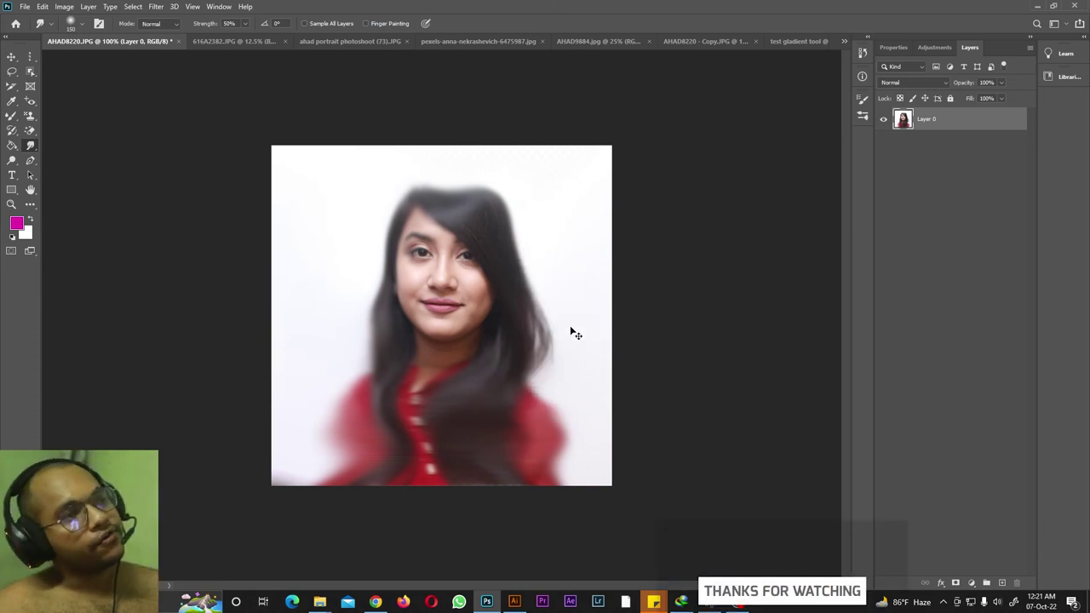
{"action": "key", "text": "ctrl+z"}
{"action": "key", "text": "ctrl+z"}
{"action": "key", "text": "ctrl+z"}
{"action": "key", "text": "ctrl+z"}
{"action": "key", "text": "ctrl+z"}
{"action": "key", "text": "ctrl+z"}
{"action": "key", "text": "ctrl+z"}
{"action": "key", "text": "ctrl+z"}
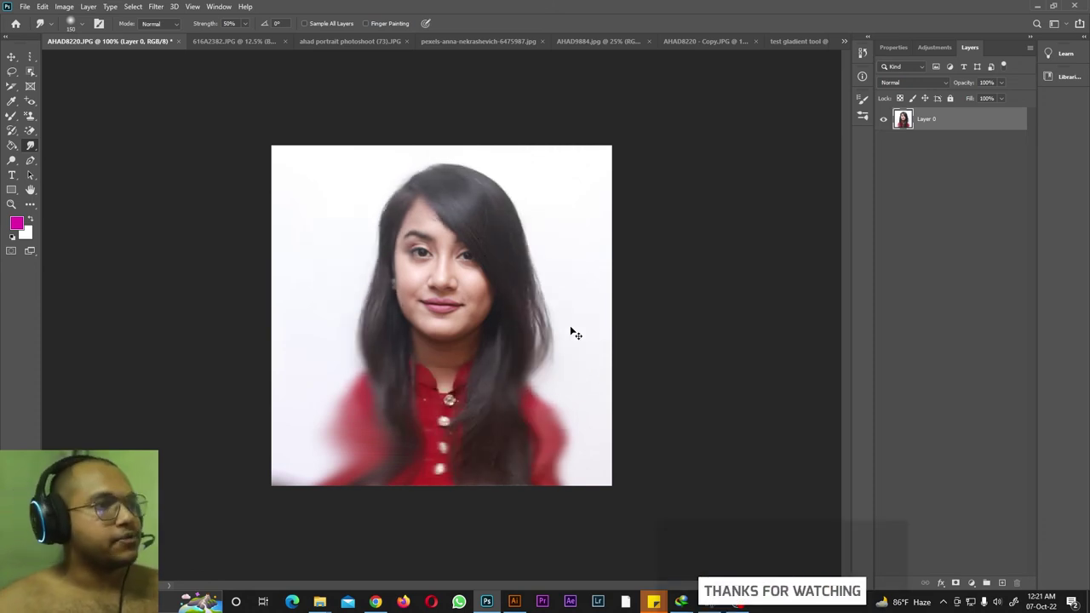
{"action": "key", "text": "ctrl+z"}
{"action": "key", "text": "ctrl+z"}
{"action": "key", "text": "ctrl+z"}
{"action": "key", "text": "ctrl+z"}
{"action": "key", "text": "ctrl+z"}
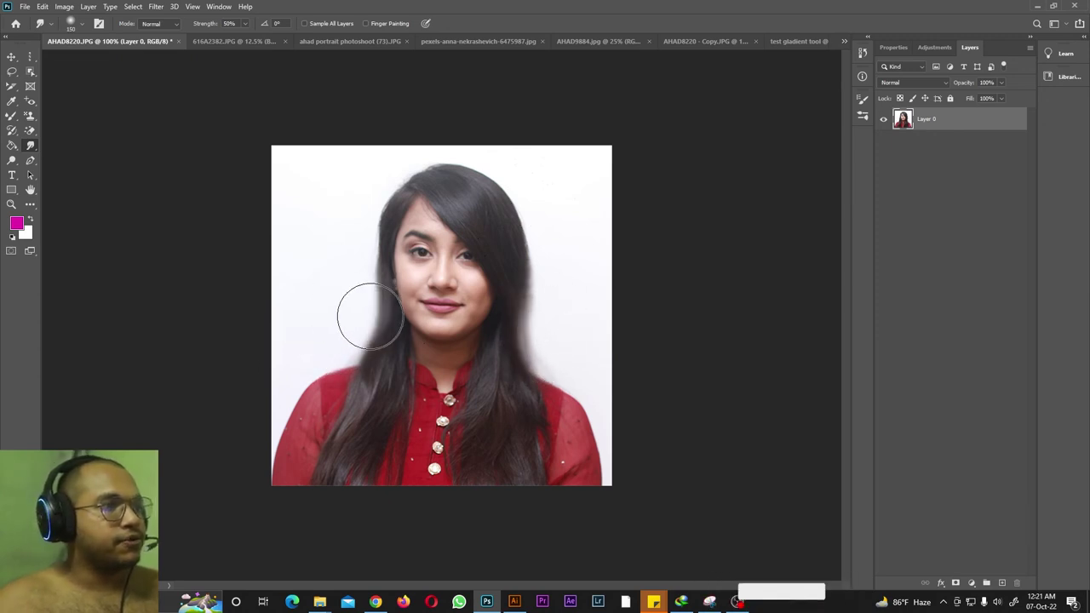
Smudge the hair beside the woman's cheek outward into the white background, and undo the smudging.
{"action": "left_click_drag", "start_coordinate": [359, 338], "coordinate": [275, 340]}
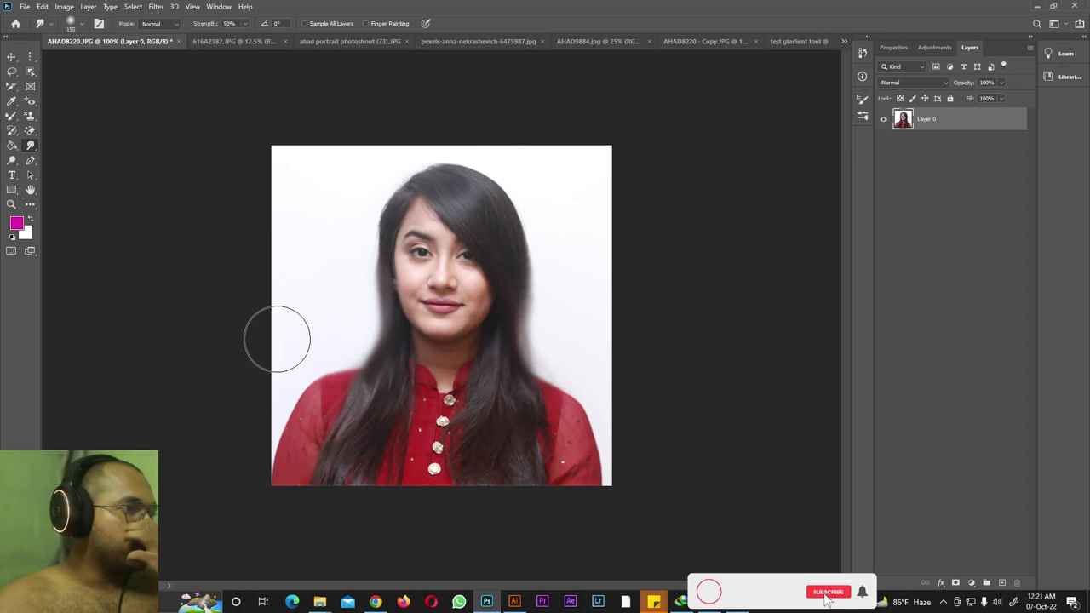
{"action": "key", "text": "ctrl+z"}
{"action": "key", "text": "ctrl+z"}
{"action": "key", "text": "ctrl+z"}
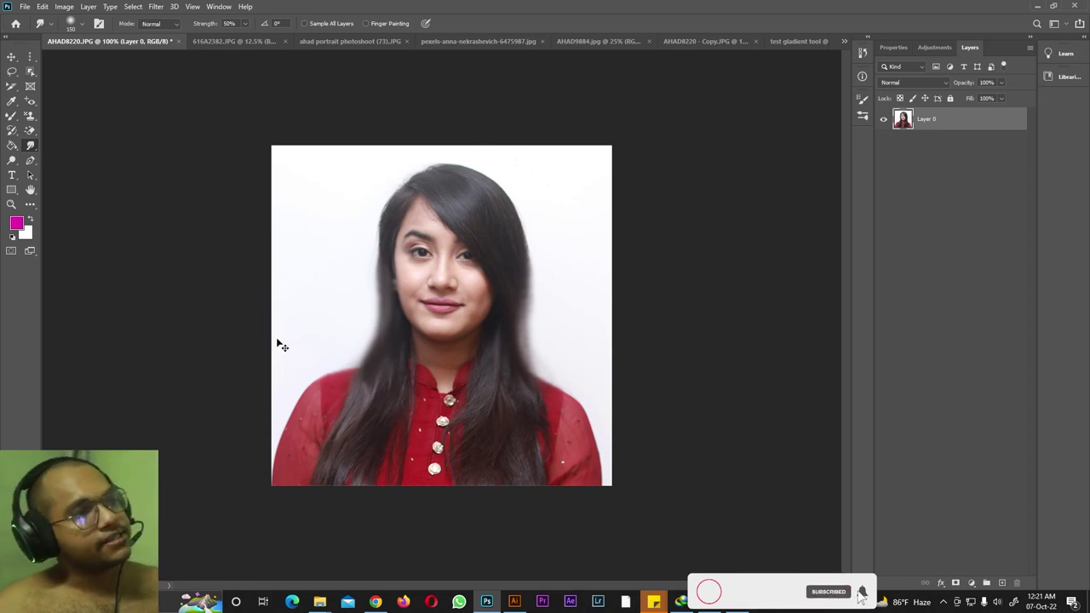
Activate the Dodge Tool and set its exposure to 100%.
{"action": "right_click", "coordinate": [9, 163]}
{"action": "left_click", "coordinate": [65, 160]}
{"action": "left_click", "coordinate": [241, 23]}
{"action": "left_click_drag", "start_coordinate": [247, 38], "coordinate": [297, 42]}
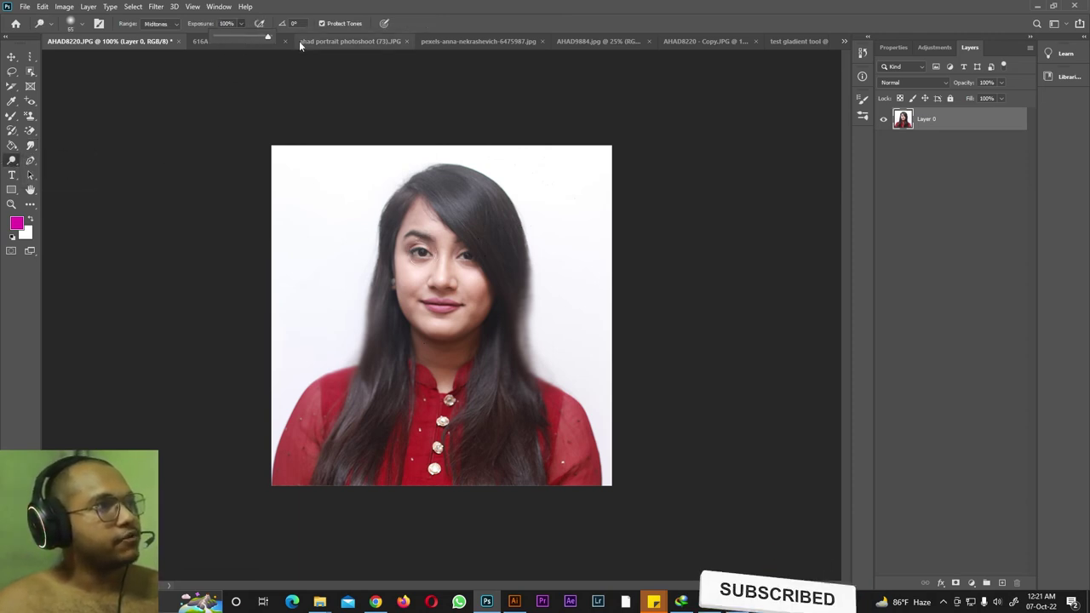
Lighten the woman's eyes with the Dodge Tool, and undo the dodging.
{"action": "scroll", "coordinate": [434, 242], "scroll_direction": "up", "scroll_amount": 1}
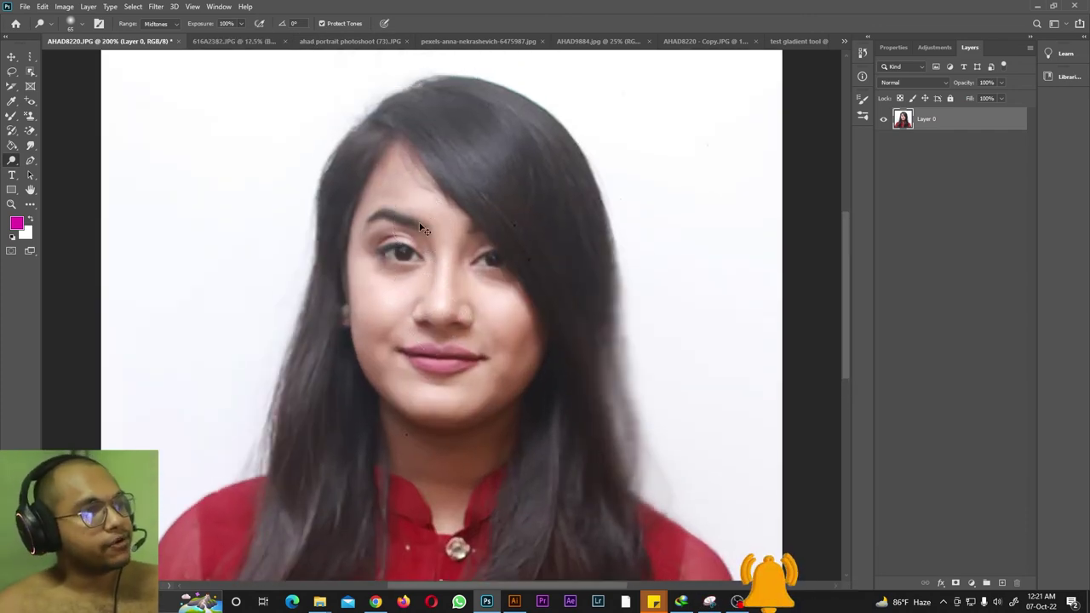
{"action": "left_click", "coordinate": [420, 223]}
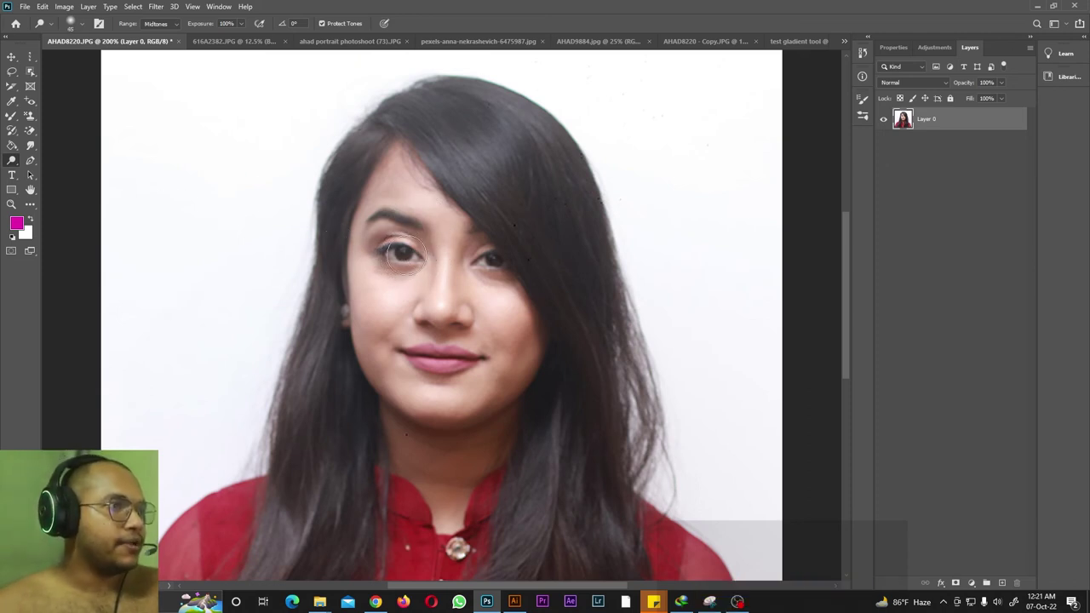
{"action": "right_click", "coordinate": [16, 161]}
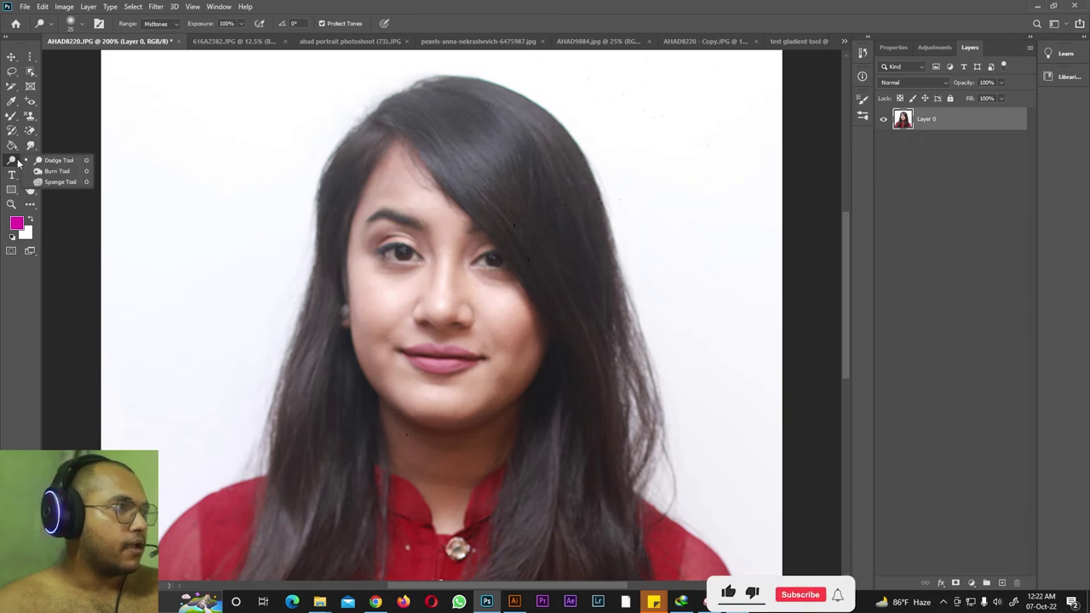
{"action": "left_click", "coordinate": [402, 251]}
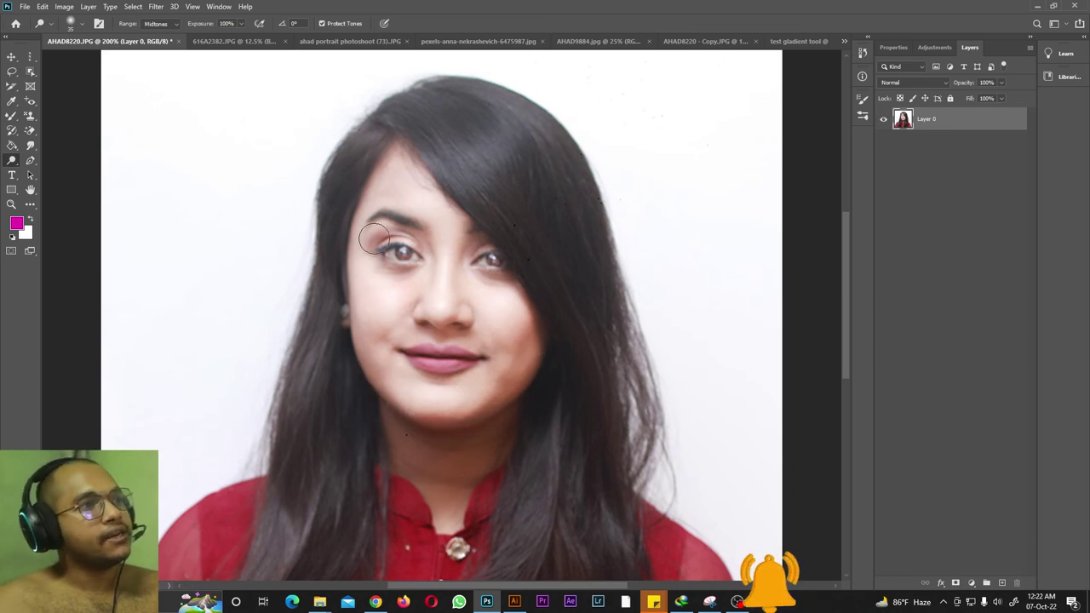
{"action": "key", "text": "ctrl+z"}
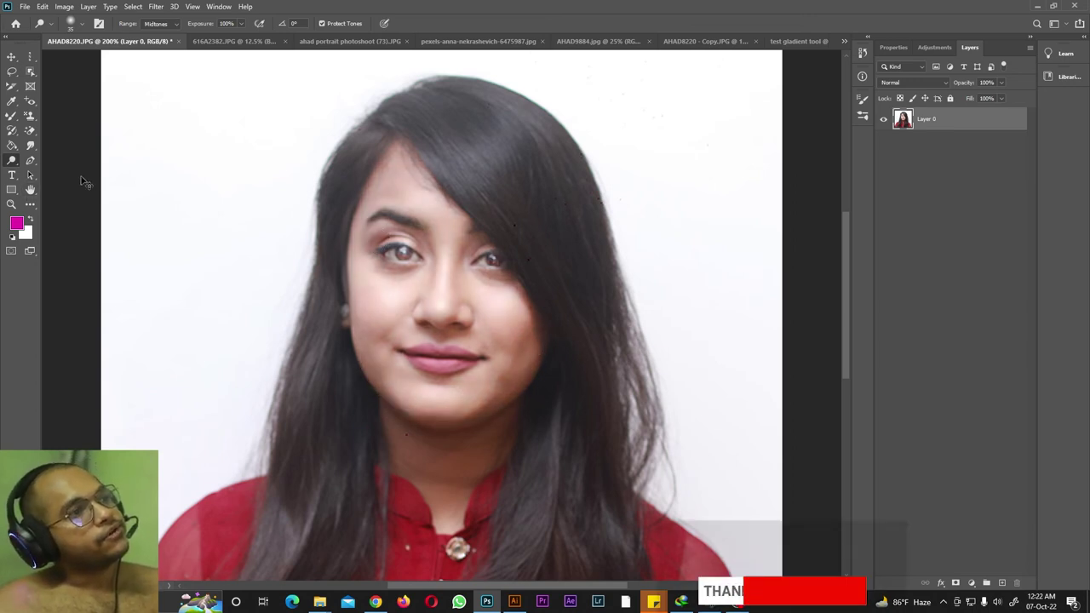
Activate the Burn Tool and shrink its brush to 20 px for the woman's eyes.
{"action": "right_click", "coordinate": [11, 163]}
{"action": "left_click", "coordinate": [51, 169]}
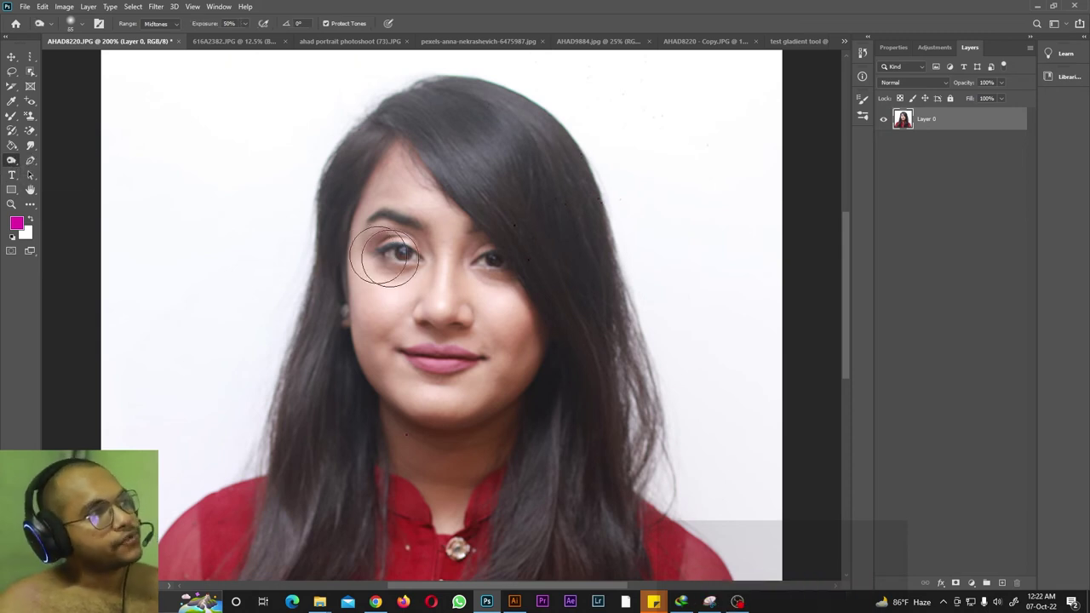
{"action": "key", "text": "bracketleft"}
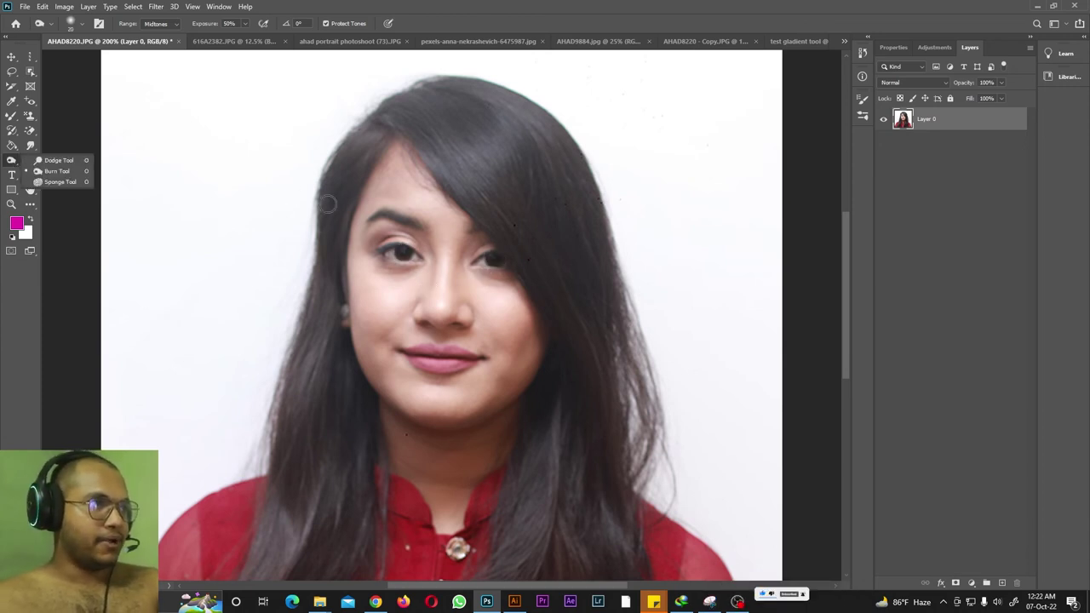
Enlarge the Burn Tool's brush to 70 px and undo the darkening of the woman's face.
{"action": "key", "text": "bracketright"}
{"action": "key", "text": "bracketright"}
{"action": "key", "text": "bracketright"}
{"action": "key", "text": "bracketright"}
{"action": "key", "text": "bracketright"}
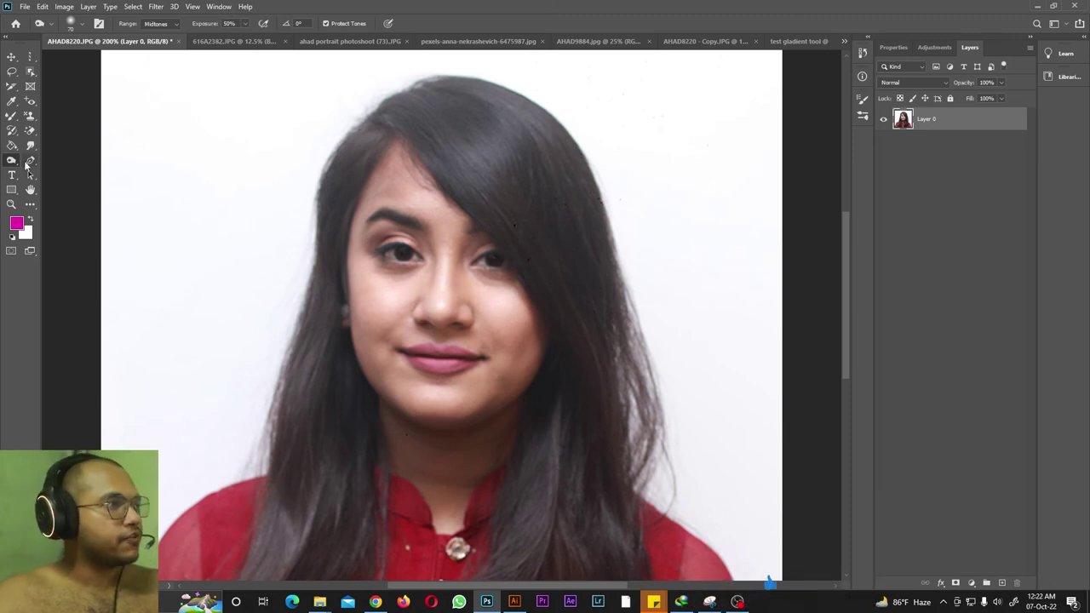
{"action": "key", "text": "ctrl+z"}
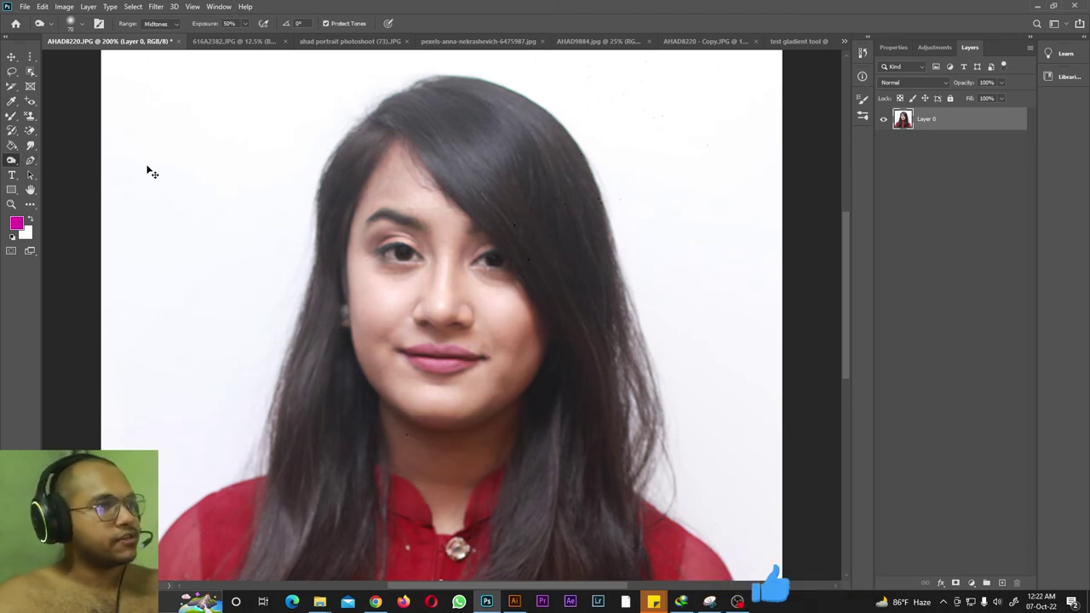
Activate the Sponge Tool in the AHAD8220.JPG portrait.
{"action": "right_click", "coordinate": [11, 160]}
{"action": "left_click", "coordinate": [60, 182]}
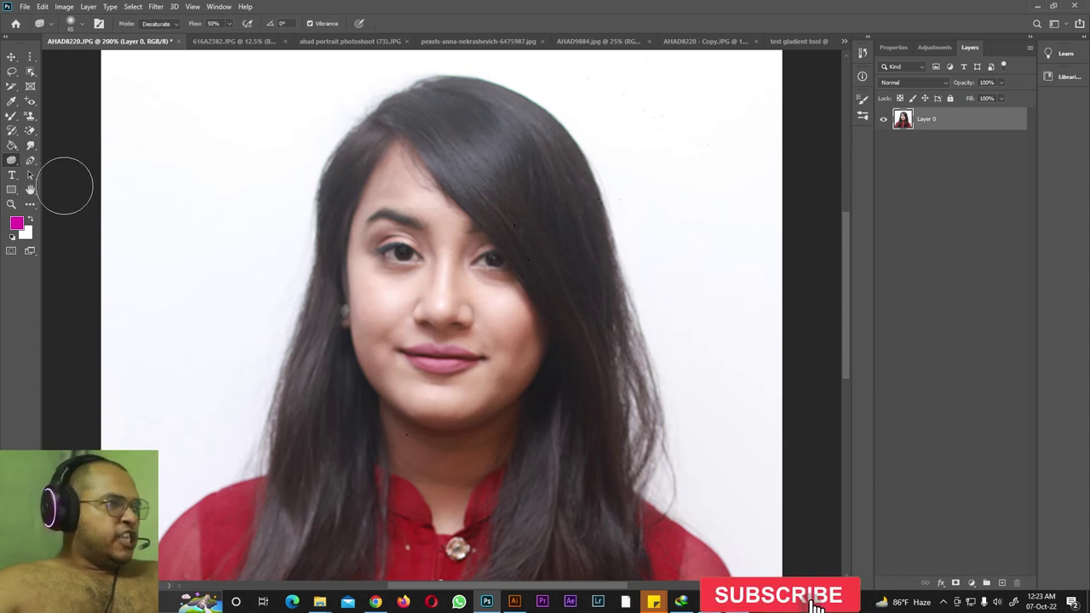
{"action": "key", "text": "ctrl+minus"}
{"action": "key", "text": "ctrl+minus"}
{"action": "key", "text": "ctrl+minus"}
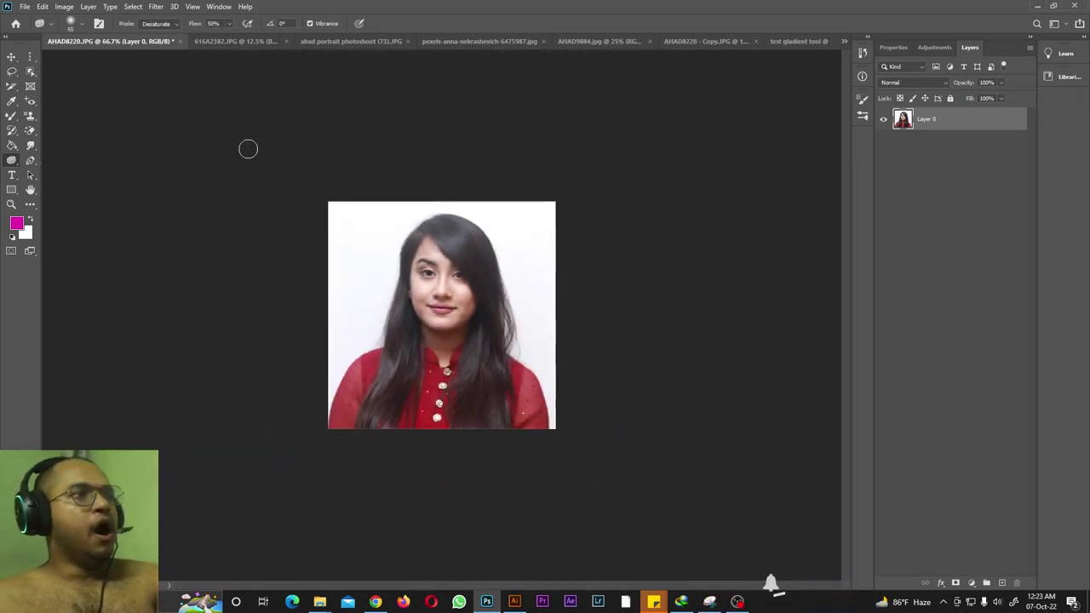
Switch to the AHAD9884.jpg photo and enlarge the Sponge Tool's brush to 1000 px over the seated woman.
{"action": "left_click", "coordinate": [217, 41]}
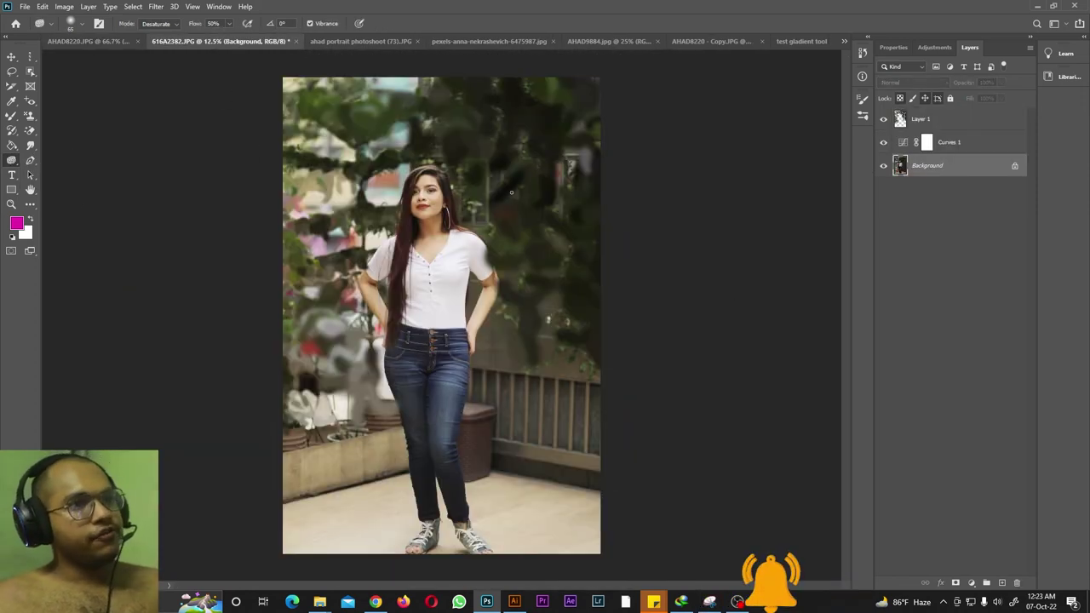
{"action": "left_click", "coordinate": [362, 40]}
{"action": "left_click", "coordinate": [528, 41]}
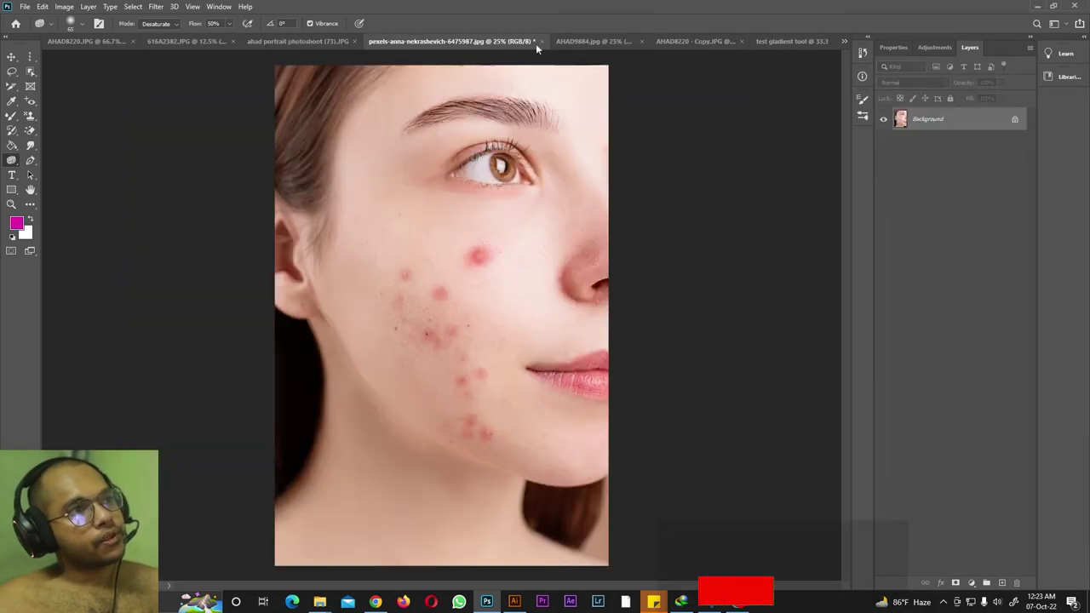
{"action": "left_click", "coordinate": [607, 41]}
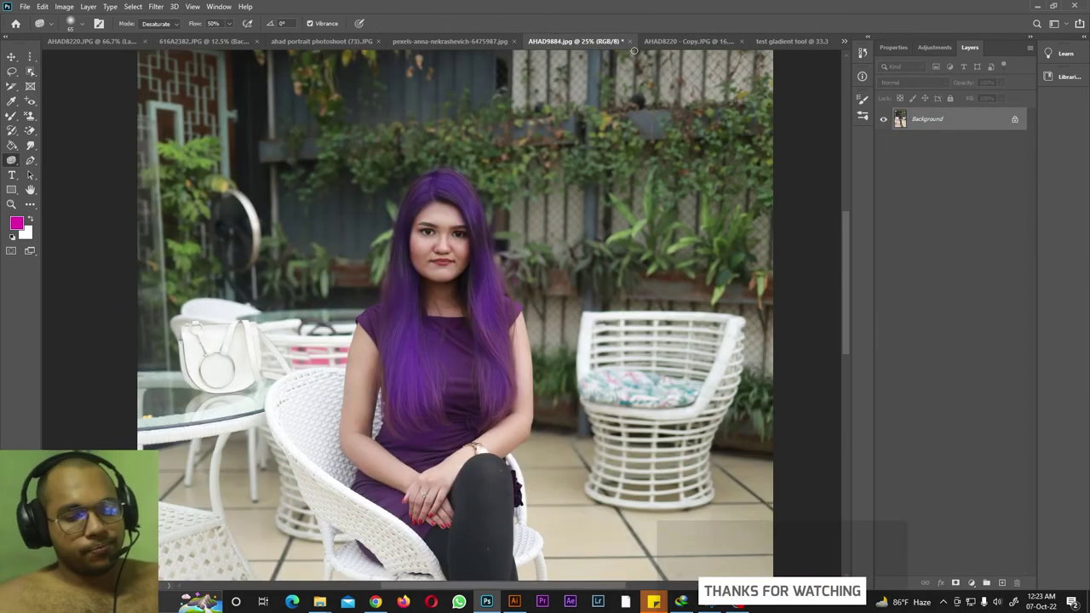
{"action": "key", "text": "ctrl+minus"}
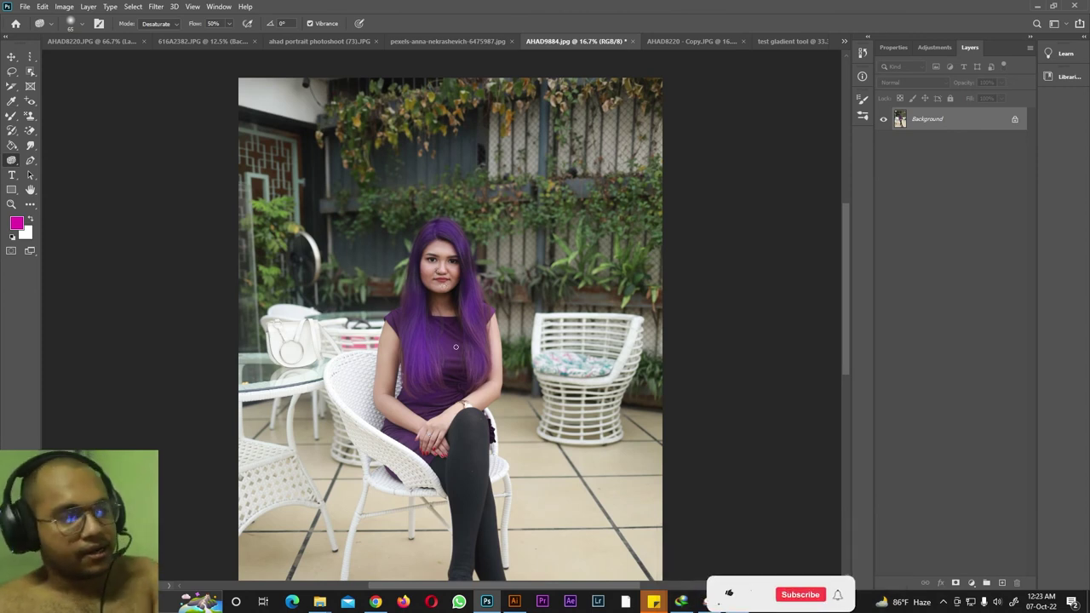
{"action": "key", "text": "ctrl+plus"}
{"action": "key", "text": "ctrl+minus"}
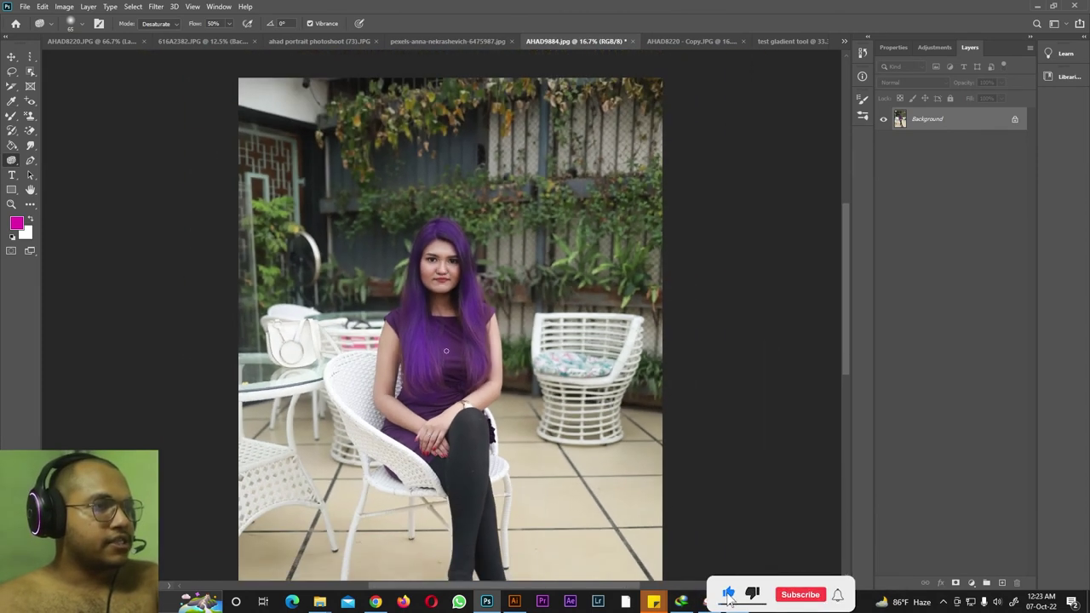
{"action": "key", "text": "ctrl+minus"}
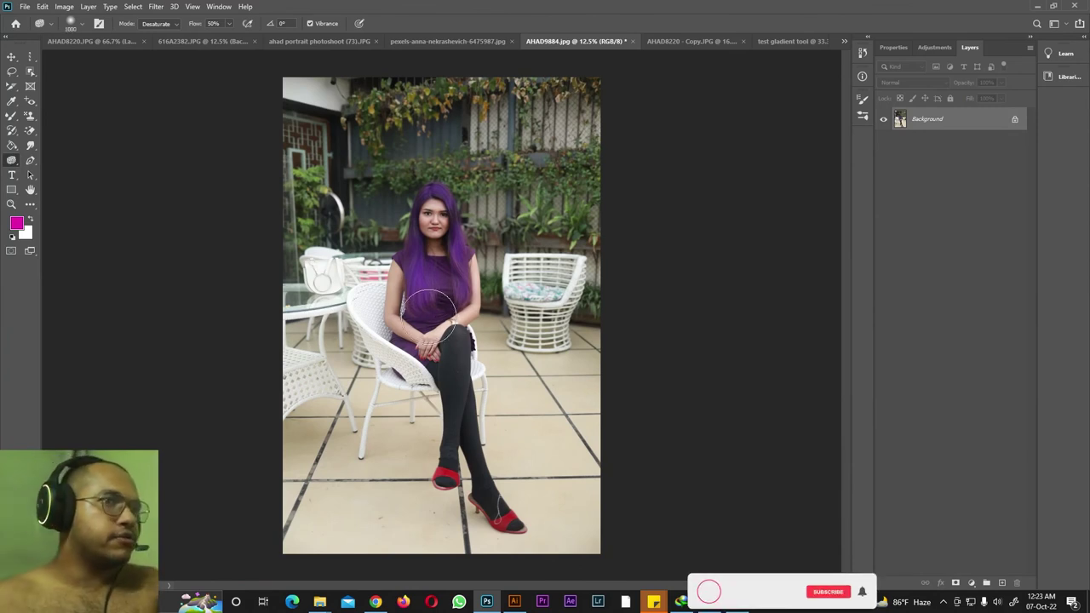
Set the Sponge Tool to Desaturate with 100% flow and drain the colour from the seated woman.
{"action": "right_click", "coordinate": [15, 161]}
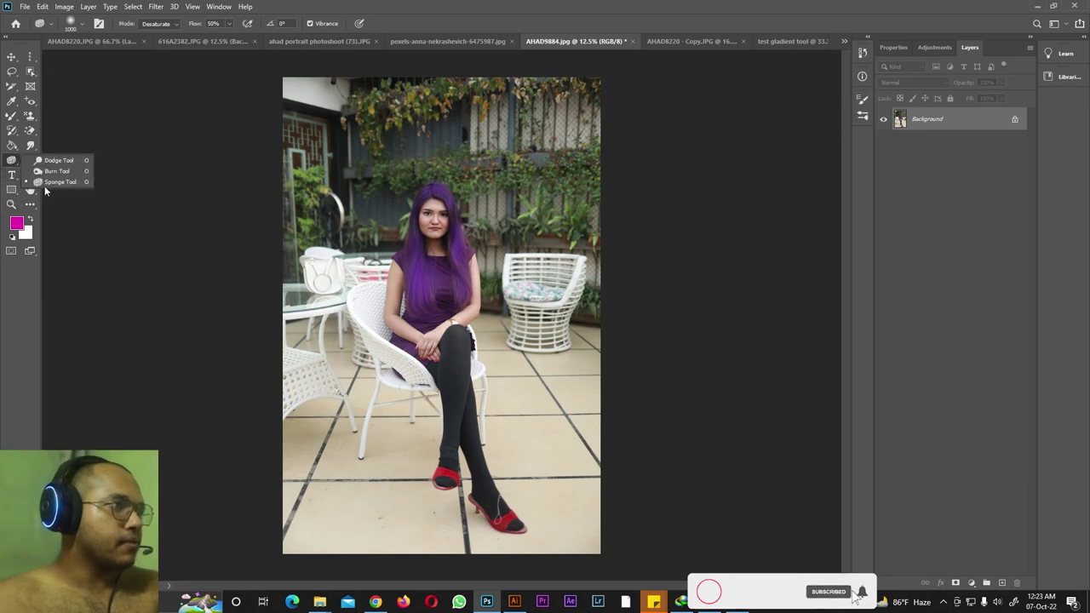
{"action": "left_click", "coordinate": [173, 23]}
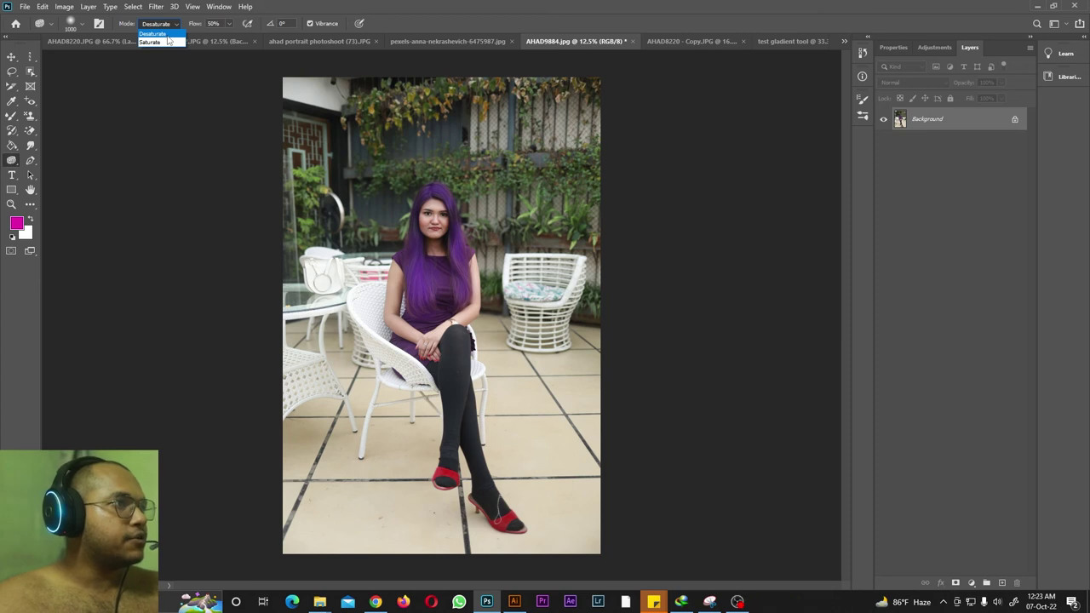
{"action": "left_click", "coordinate": [168, 35]}
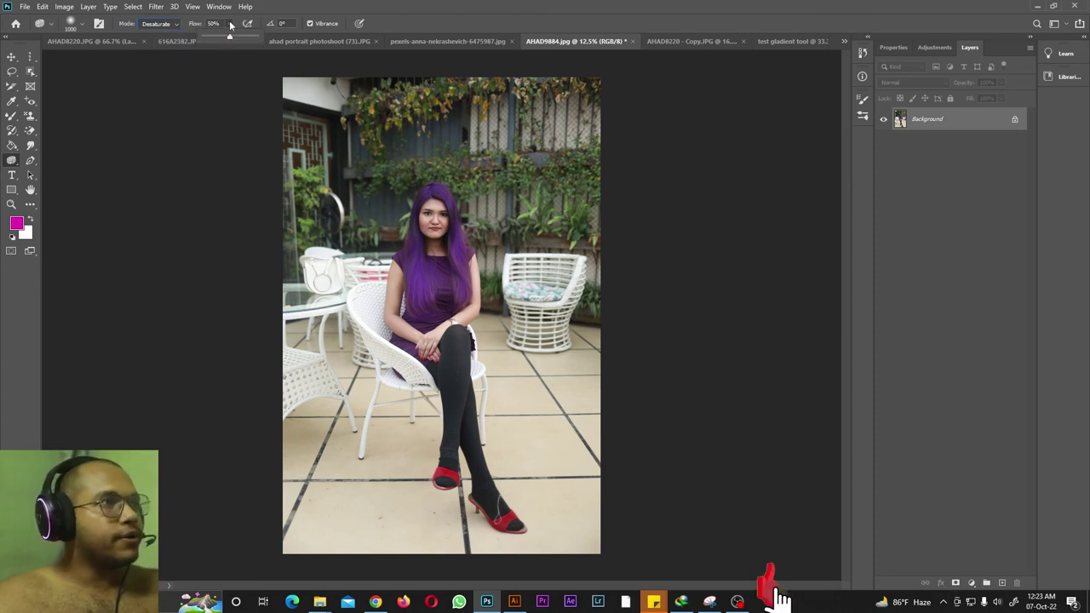
{"action": "key", "text": "0"}
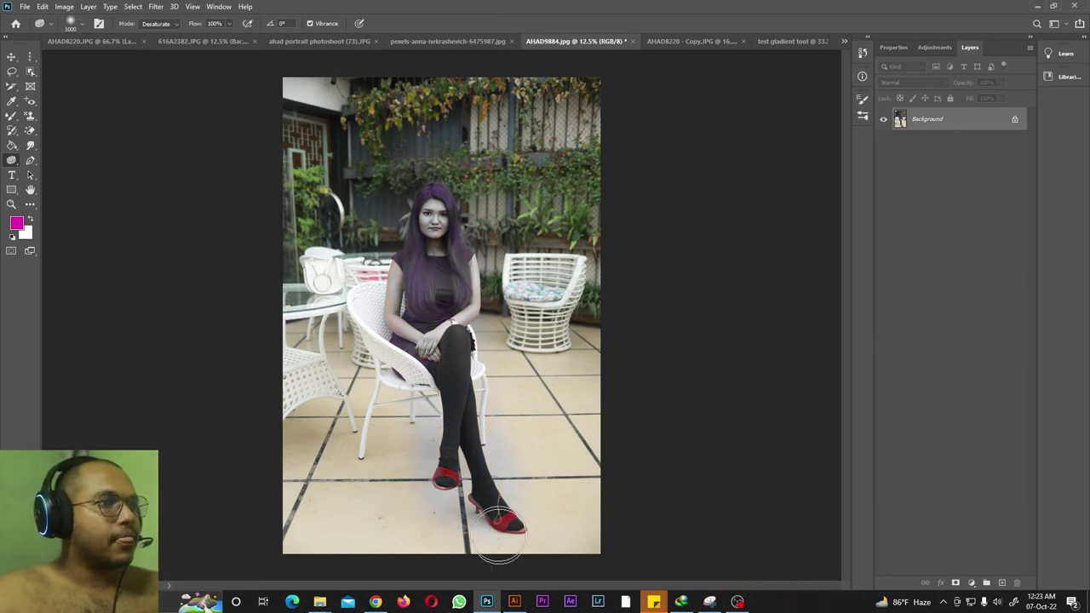
Switch the Sponge Tool to Saturate and intensify the colours of the woman's purple hair and the background plants.
{"action": "left_click", "coordinate": [153, 23]}
{"action": "left_click", "coordinate": [159, 40]}
{"action": "mouse_move", "coordinate": [434, 308]}
{"action": "left_mouse_down"}
{"action": "mouse_move", "coordinate": [424, 217]}
{"action": "mouse_move", "coordinate": [481, 189]}
{"action": "mouse_move", "coordinate": [408, 283]}
{"action": "mouse_move", "coordinate": [444, 332]}
{"action": "left_mouse_up"}
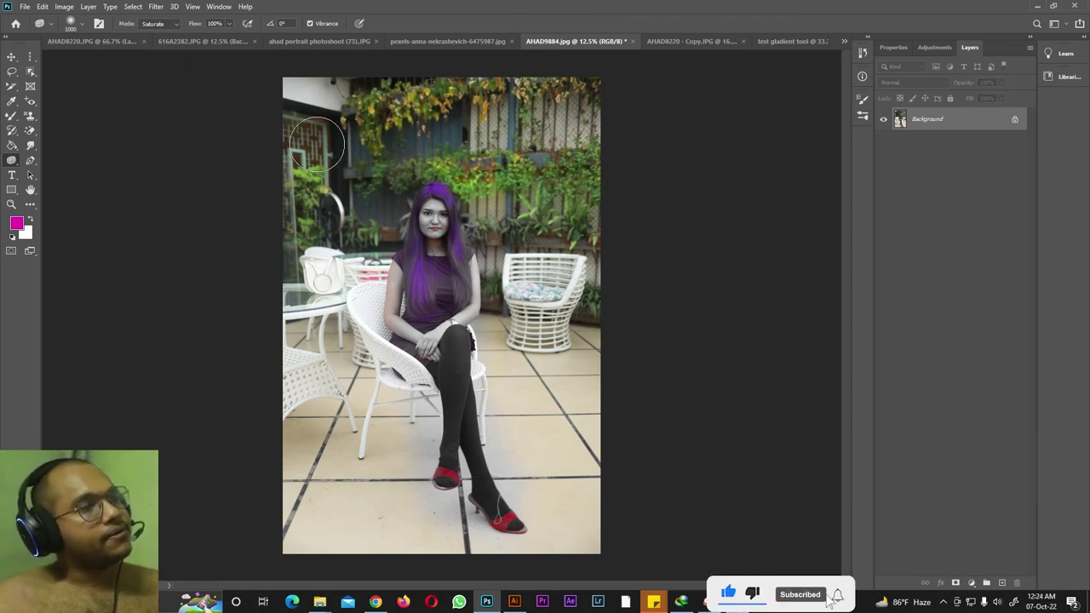
Undo the sponge strokes on the seated woman and the background in AHAD9884.jpg.
{"action": "key", "text": "ctrl+z"}
{"action": "key", "text": "ctrl+z"}
{"action": "key", "text": "ctrl+z"}
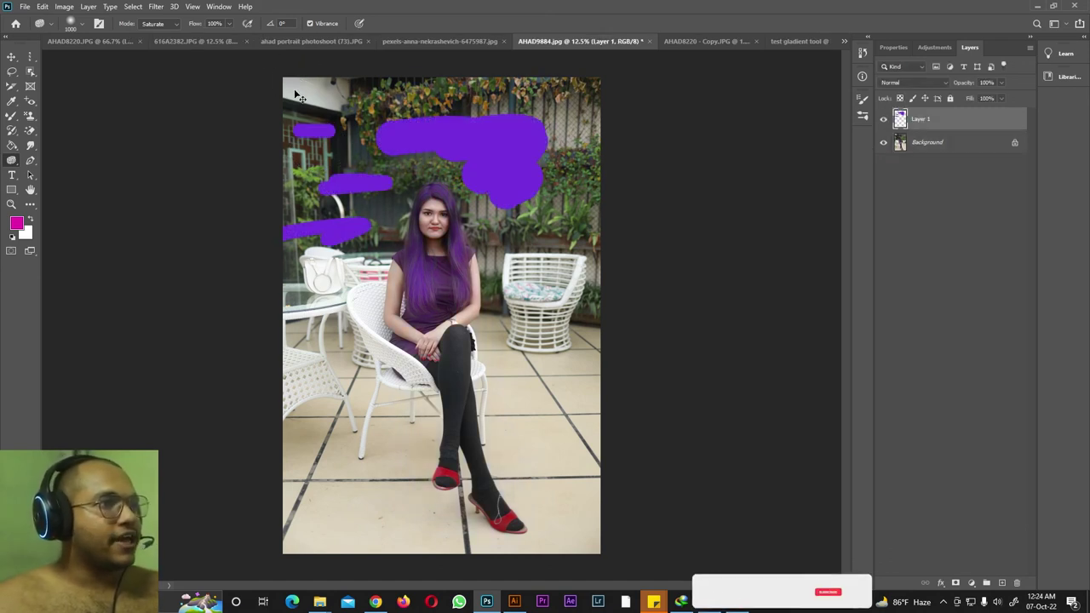
{"action": "key", "text": "ctrl+z"}
{"action": "key", "text": "ctrl+z"}
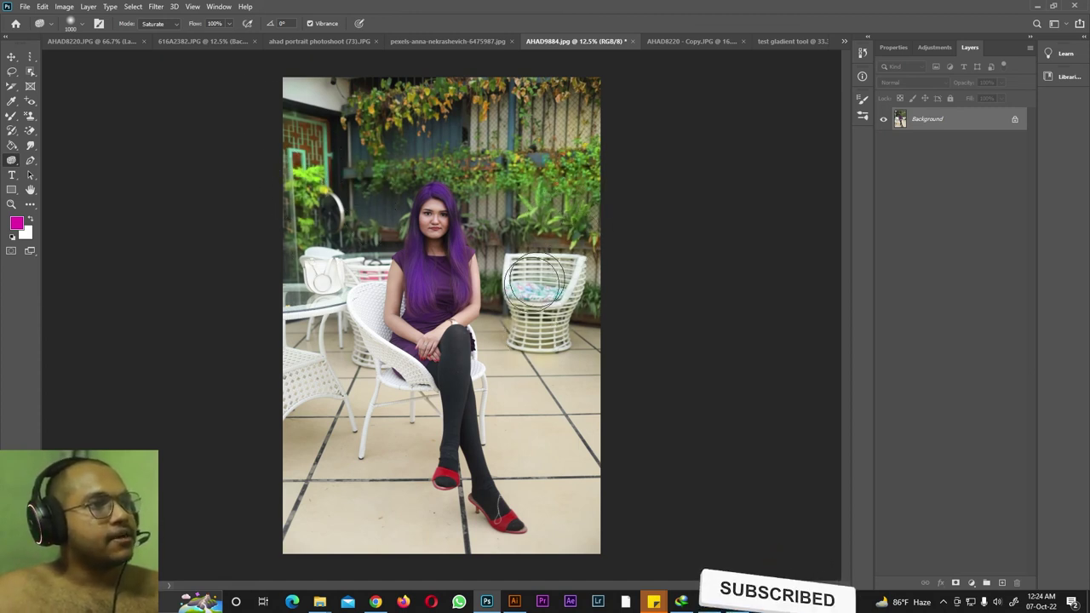
Saturate the floor, chairs and background around the seated woman with the Sponge Tool, and undo those strokes.
{"action": "mouse_move", "coordinate": [347, 224]}
{"action": "left_mouse_down"}
{"action": "mouse_move", "coordinate": [313, 364]}
{"action": "mouse_move", "coordinate": [322, 359]}
{"action": "mouse_move", "coordinate": [342, 397]}
{"action": "mouse_move", "coordinate": [378, 381]}
{"action": "mouse_move", "coordinate": [336, 243]}
{"action": "mouse_move", "coordinate": [348, 218]}
{"action": "mouse_move", "coordinate": [292, 329]}
{"action": "mouse_move", "coordinate": [297, 415]}
{"action": "mouse_move", "coordinate": [334, 583]}
{"action": "mouse_move", "coordinate": [384, 413]}
{"action": "mouse_move", "coordinate": [410, 508]}
{"action": "mouse_move", "coordinate": [495, 566]}
{"action": "mouse_move", "coordinate": [588, 402]}
{"action": "mouse_move", "coordinate": [561, 438]}
{"action": "mouse_move", "coordinate": [494, 342]}
{"action": "mouse_move", "coordinate": [528, 278]}
{"action": "mouse_move", "coordinate": [548, 7]}
{"action": "mouse_move", "coordinate": [520, 90]}
{"action": "mouse_move", "coordinate": [371, 108]}
{"action": "mouse_move", "coordinate": [468, 132]}
{"action": "left_mouse_up"}
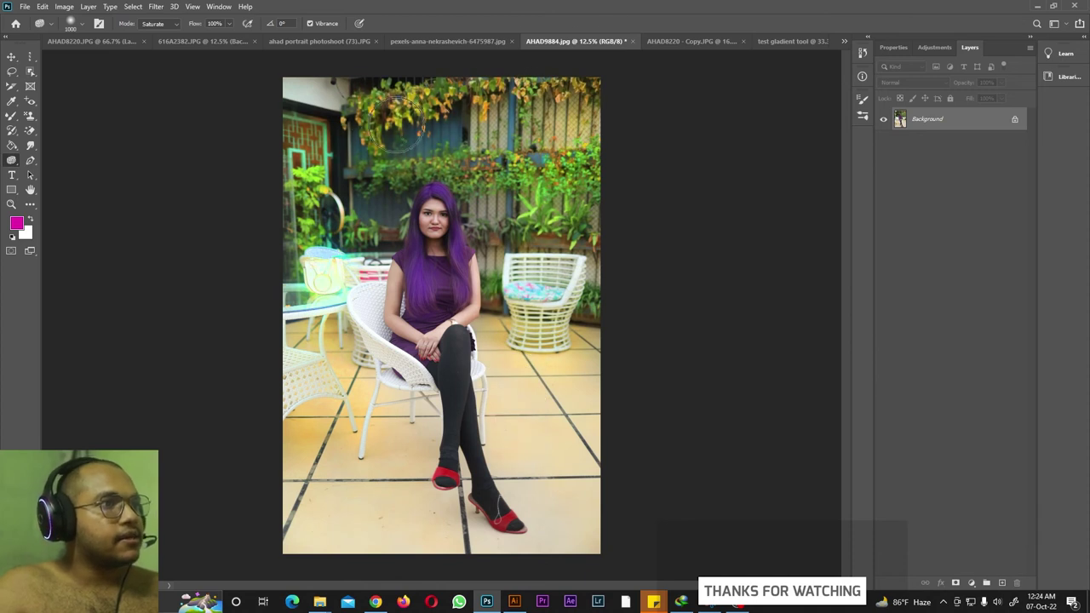
{"action": "key", "text": "ctrl+z"}
{"action": "key", "text": "ctrl+z"}
{"action": "key", "text": "ctrl+z"}
{"action": "key", "text": "ctrl+z"}
Saturate the plants and wall behind the seated woman, and drain that background's colour with the Sponge Tool set to Desaturate.
{"action": "mouse_move", "coordinate": [425, 68]}
{"action": "left_mouse_down"}
{"action": "mouse_move", "coordinate": [416, 100]}
{"action": "mouse_move", "coordinate": [599, 97]}
{"action": "mouse_move", "coordinate": [624, 119]}
{"action": "mouse_move", "coordinate": [298, 135]}
{"action": "mouse_move", "coordinate": [562, 196]}
{"action": "mouse_move", "coordinate": [477, 141]}
{"action": "mouse_move", "coordinate": [319, 92]}
{"action": "mouse_move", "coordinate": [353, 121]}
{"action": "mouse_move", "coordinate": [341, 211]}
{"action": "mouse_move", "coordinate": [310, 162]}
{"action": "mouse_move", "coordinate": [352, 186]}
{"action": "mouse_move", "coordinate": [362, 241]}
{"action": "left_mouse_up"}
{"action": "mouse_move", "coordinate": [366, 173]}
{"action": "left_mouse_down"}
{"action": "mouse_move", "coordinate": [532, 209]}
{"action": "mouse_move", "coordinate": [524, 234]}
{"action": "left_mouse_up"}
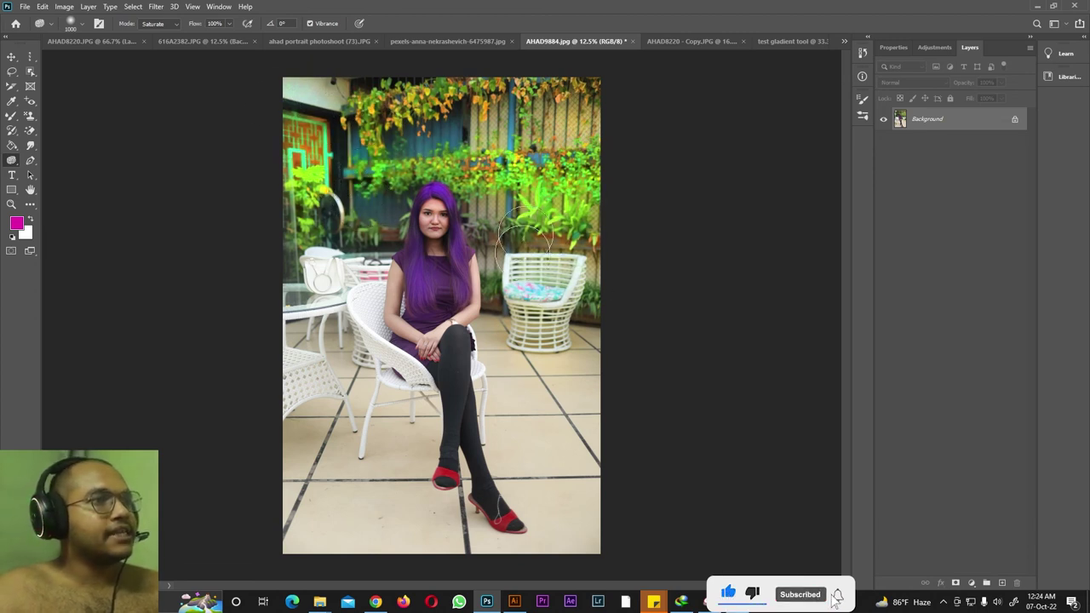
{"action": "left_click", "coordinate": [160, 26]}
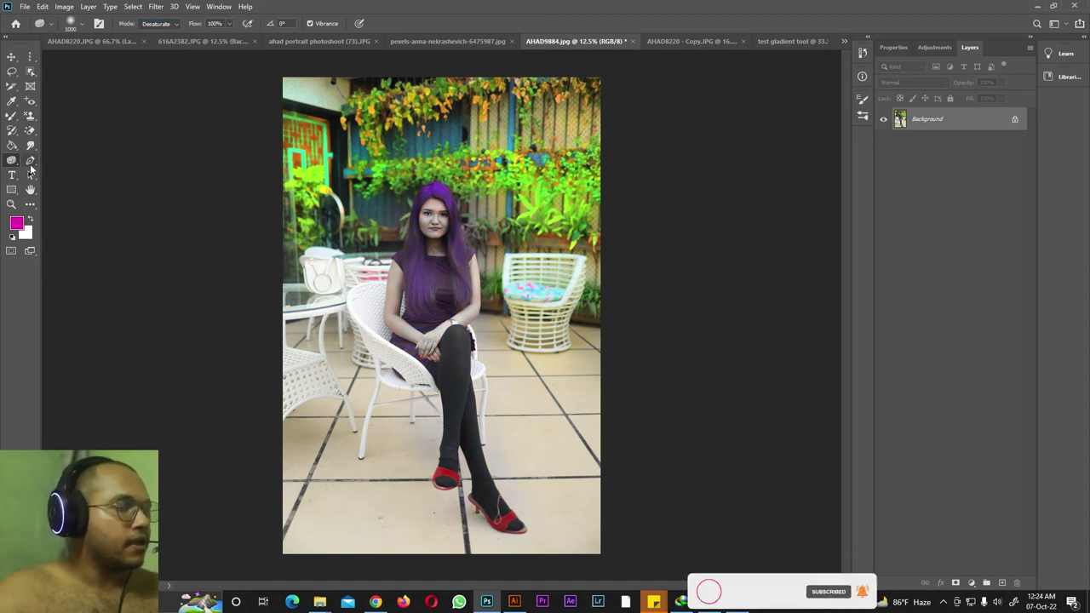
{"action": "left_click_drag", "start_coordinate": [528, 161], "coordinate": [338, 170]}
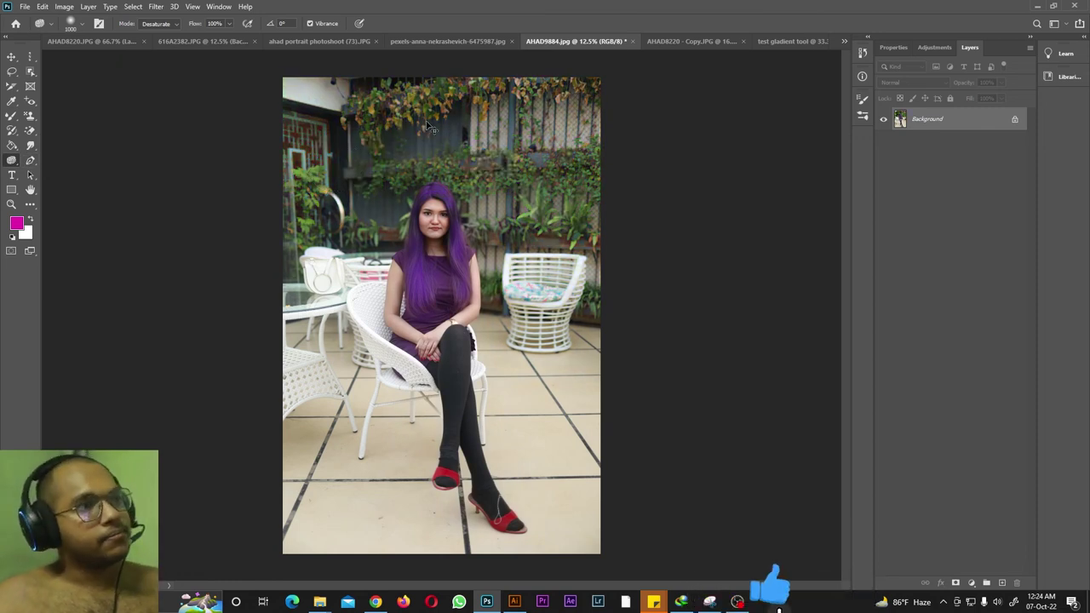
{"action": "key", "text": "ctrl+z"}
{"action": "key", "text": "ctrl+shift+z"}
Choose the Pen Tool, switch to the portrait photoshoot (73).JPG image with the red wall, and undo the creation of Layer 1.
{"action": "left_click_drag", "start_coordinate": [30, 160], "coordinate": [72, 165]}
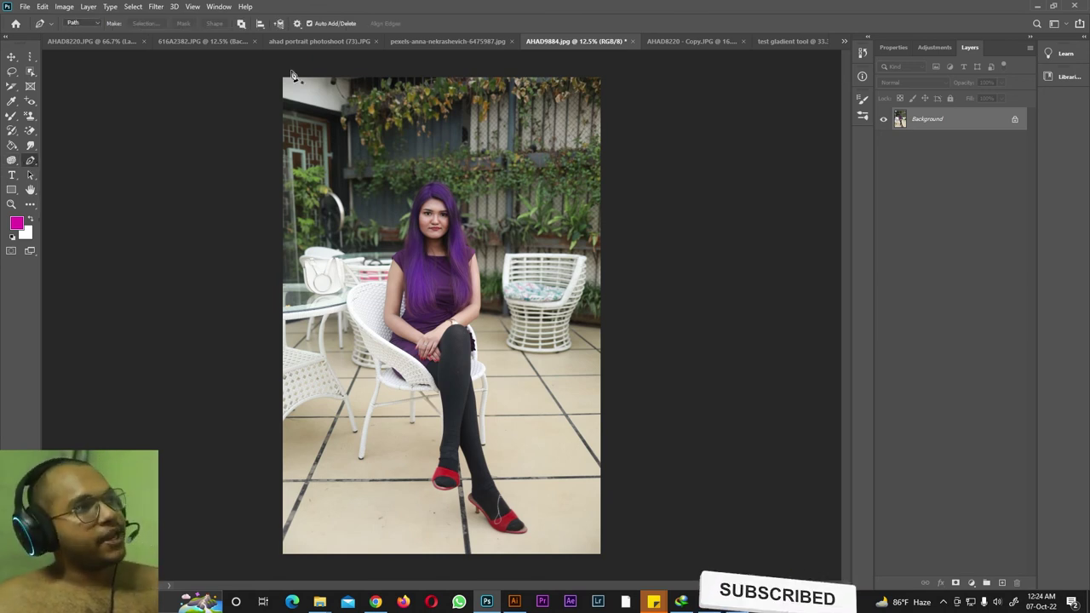
{"action": "left_click", "coordinate": [110, 41]}
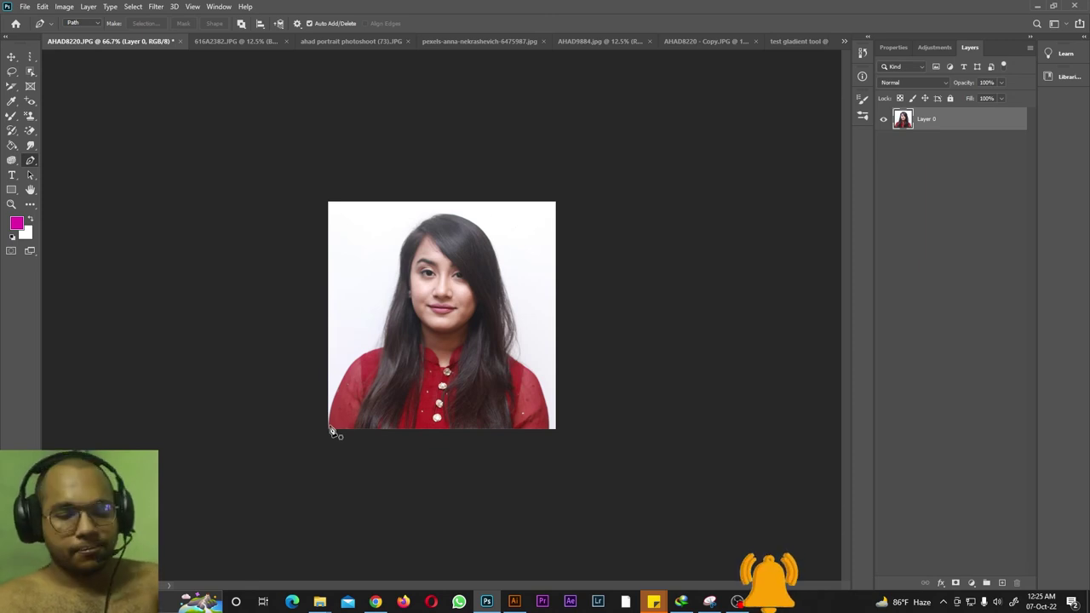
{"action": "key", "text": "ctrl+plus"}
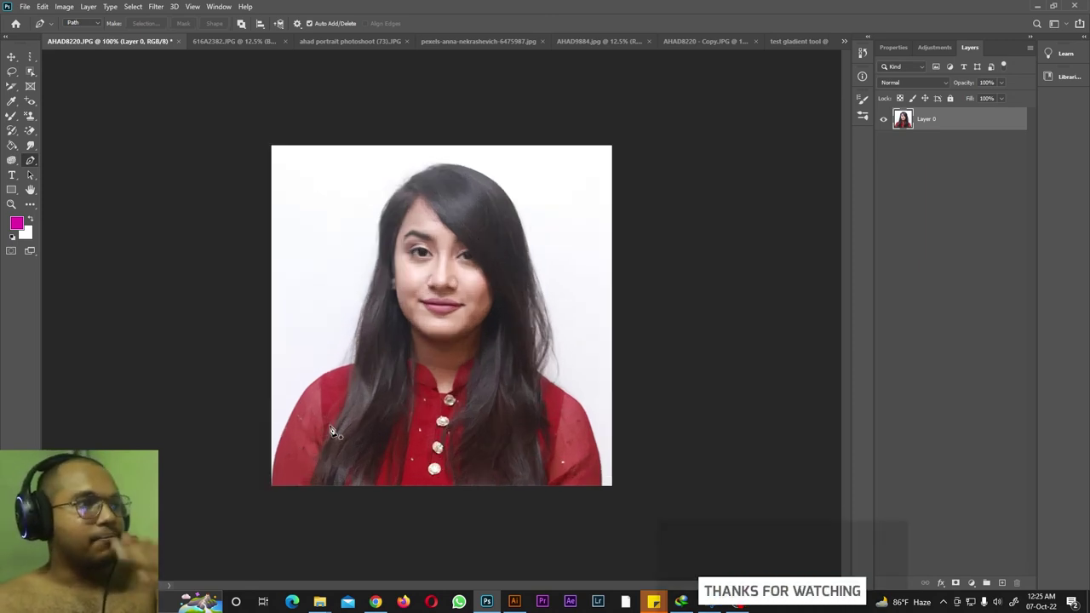
{"action": "left_click", "coordinate": [231, 40]}
{"action": "left_click", "coordinate": [345, 41]}
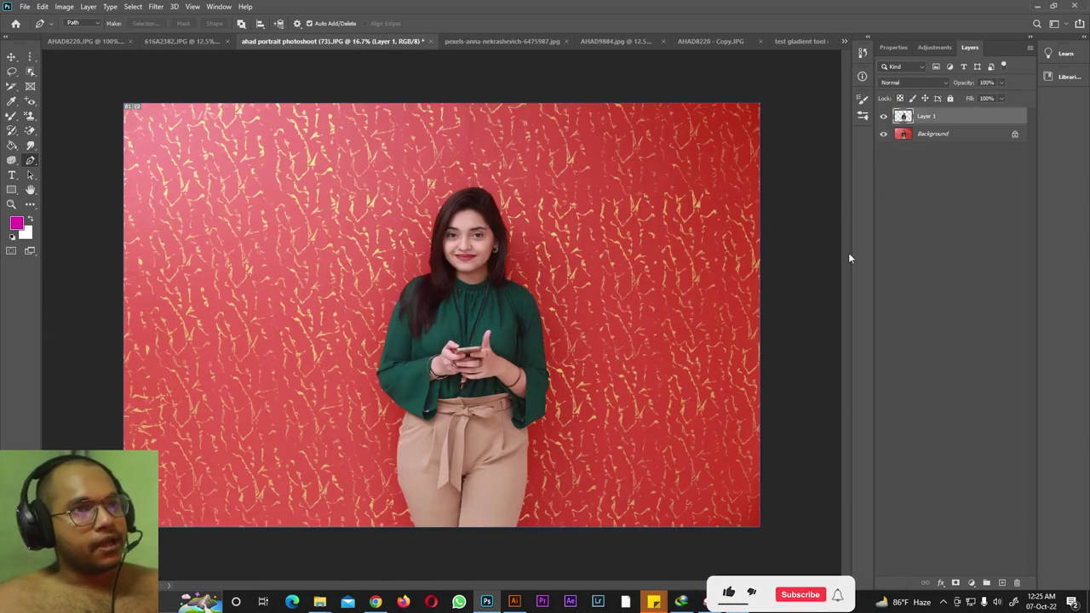
{"action": "key", "text": "ctrl+z"}
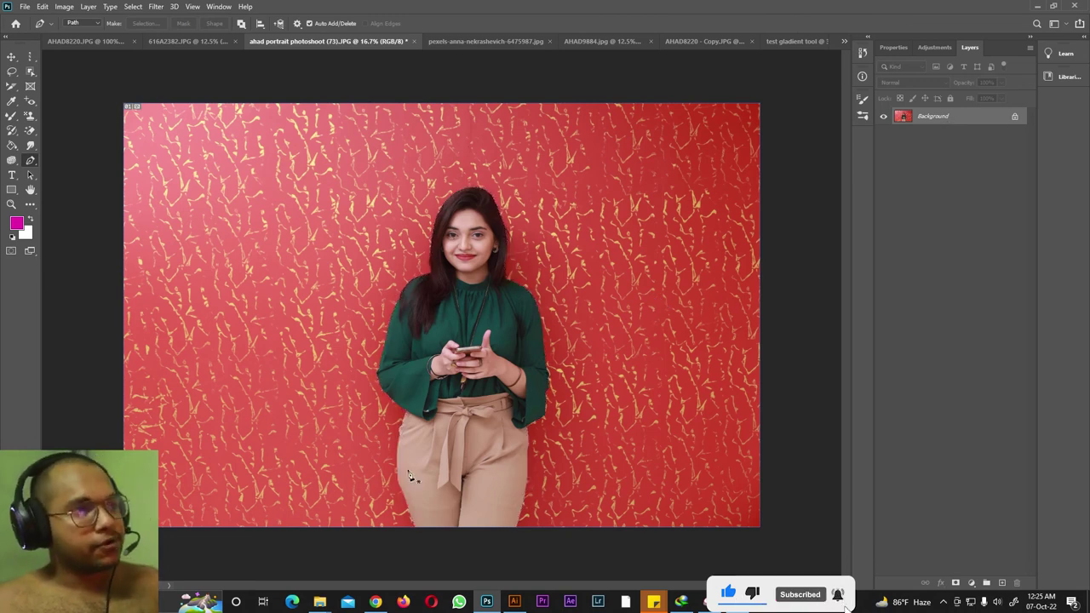
Start a Pen Tool path at the photo's lower edge and trace the left outline of the trousers up to the sleeve.
{"action": "key", "text": "ctrl+plus"}
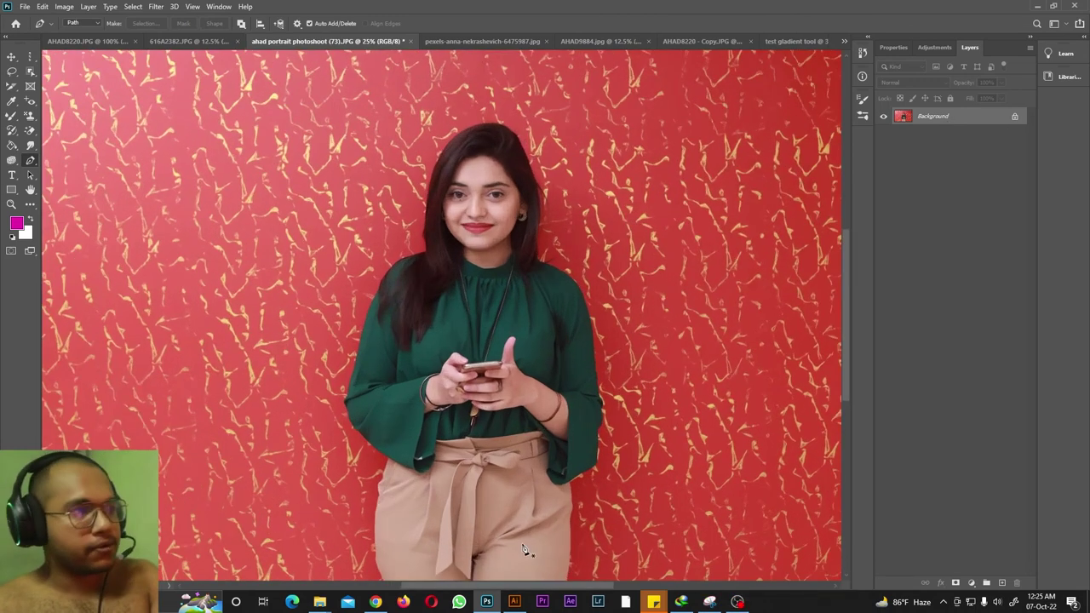
{"action": "scroll", "coordinate": [524, 549], "scroll_direction": "down", "scroll_amount": 2}
{"action": "scroll", "coordinate": [524, 549], "scroll_direction": "down", "scroll_amount": 2}
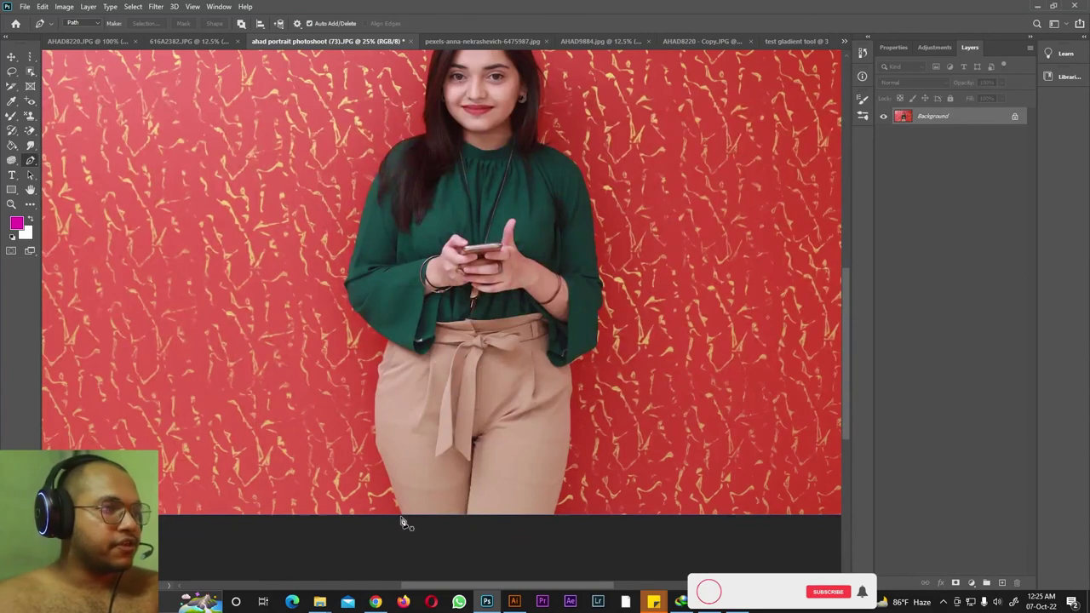
{"action": "left_click", "coordinate": [401, 514]}
{"action": "left_click", "coordinate": [378, 439]}
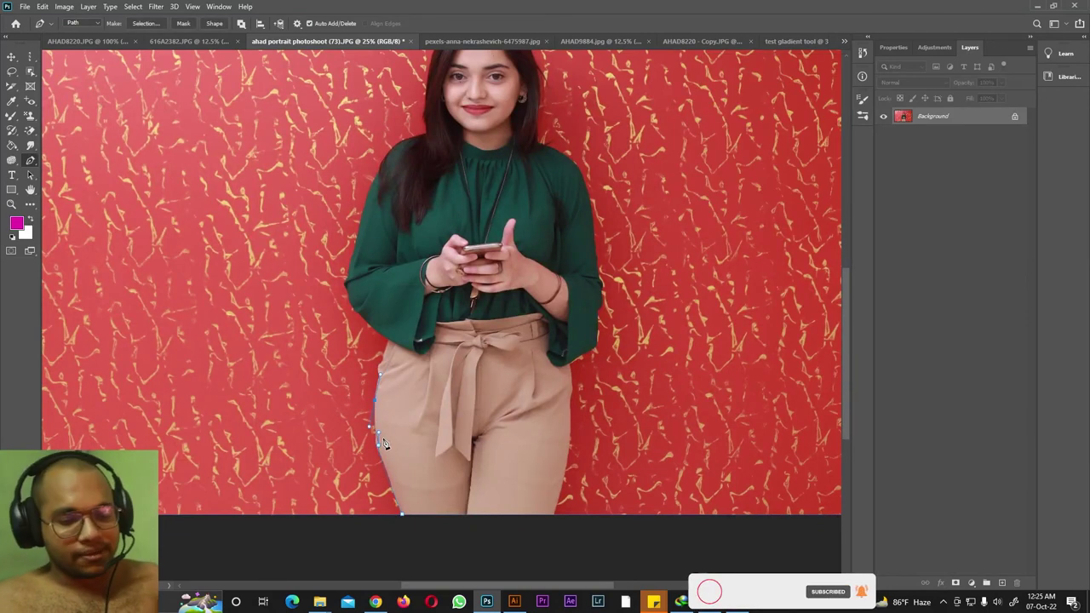
{"action": "scroll", "coordinate": [383, 443], "scroll_direction": "up", "scroll_amount": 1}
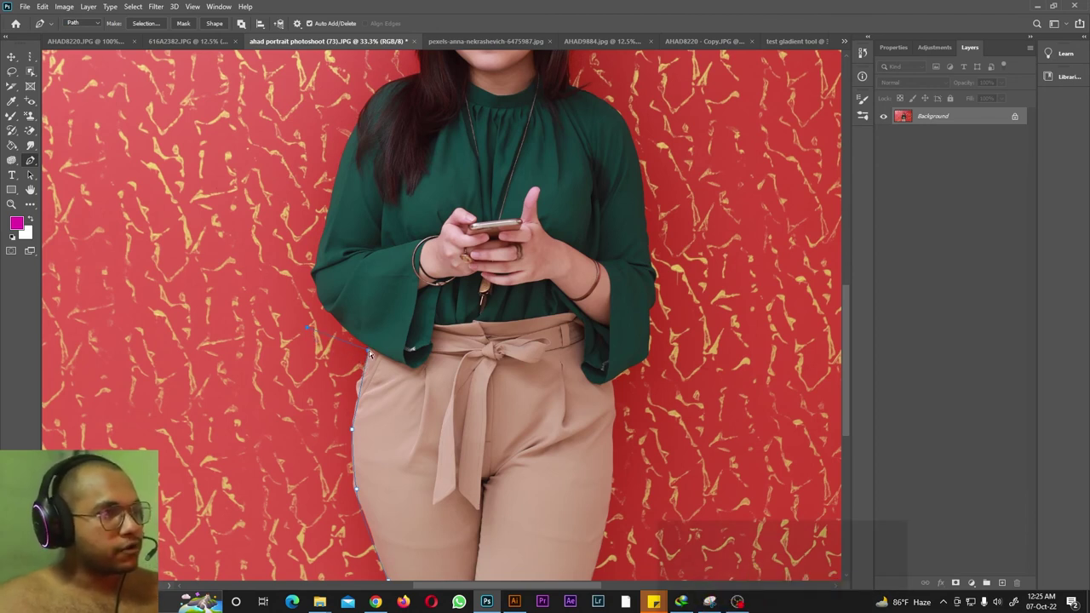
{"action": "key", "text": "ctrl+z"}
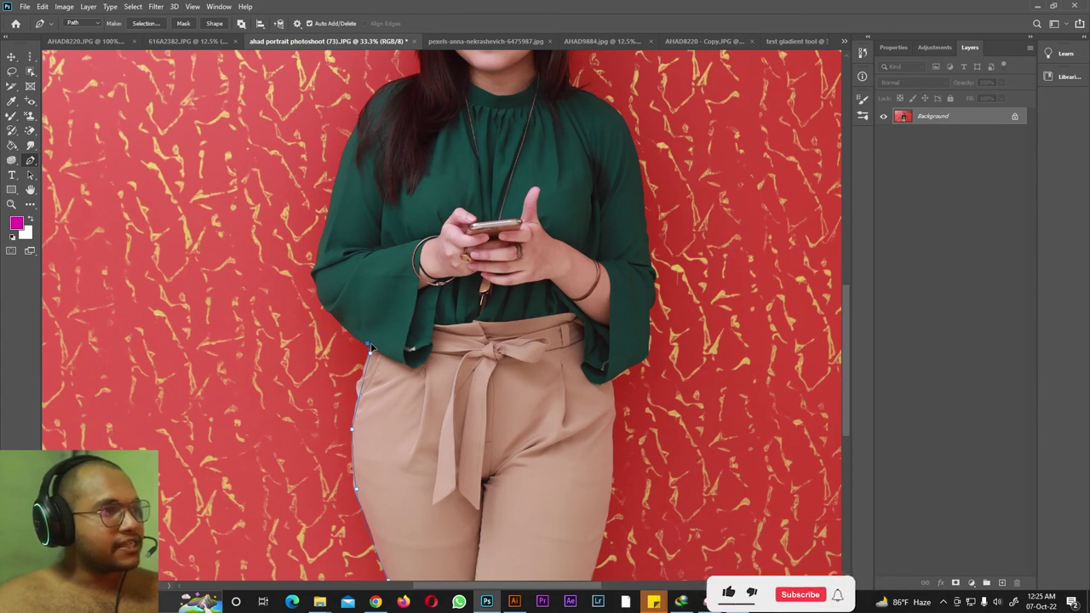
Continue the path up the outer edge of the left sleeve and around the left shoulder, adjusting the curve handles to fit.
{"action": "left_click", "coordinate": [332, 315]}
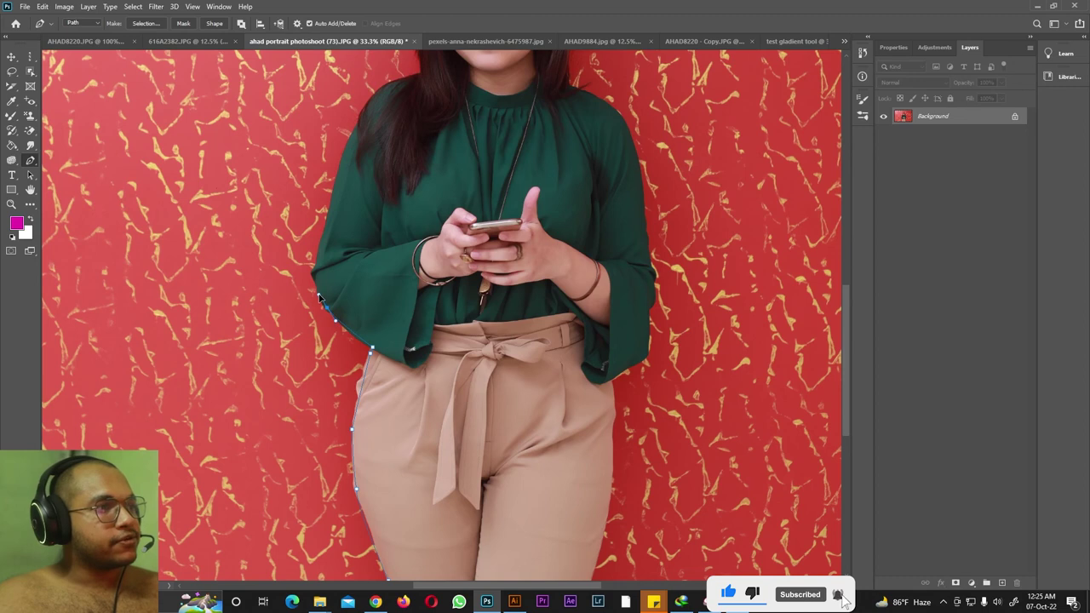
{"action": "left_click", "coordinate": [328, 221]}
{"action": "scroll", "coordinate": [334, 222], "scroll_direction": "up", "scroll_amount": 1}
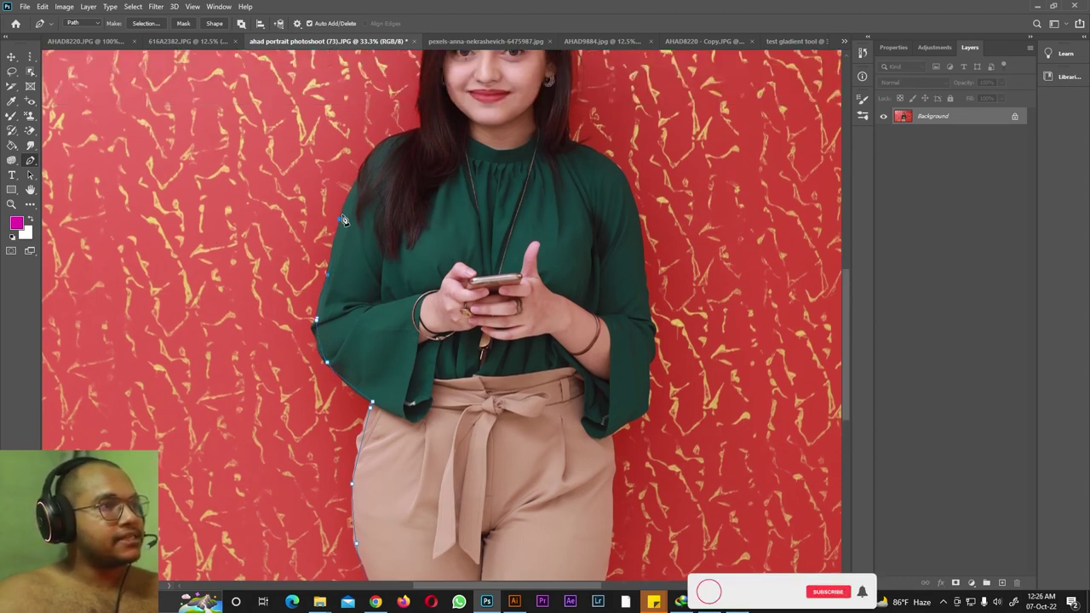
{"action": "scroll", "coordinate": [344, 223], "scroll_direction": "up", "scroll_amount": 1}
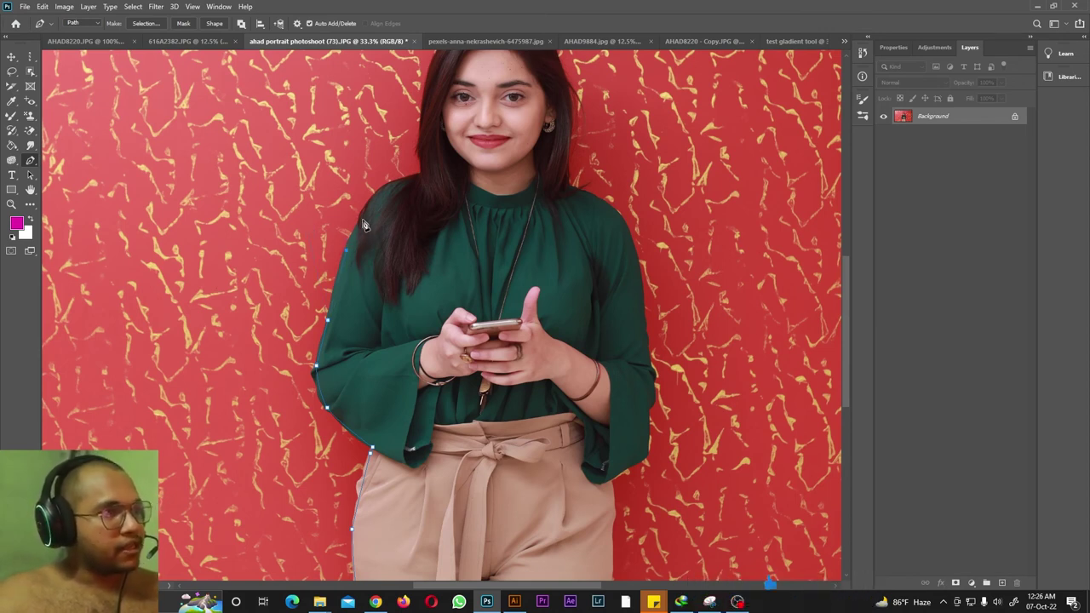
{"action": "left_click_drag", "start_coordinate": [362, 218], "coordinate": [393, 214]}
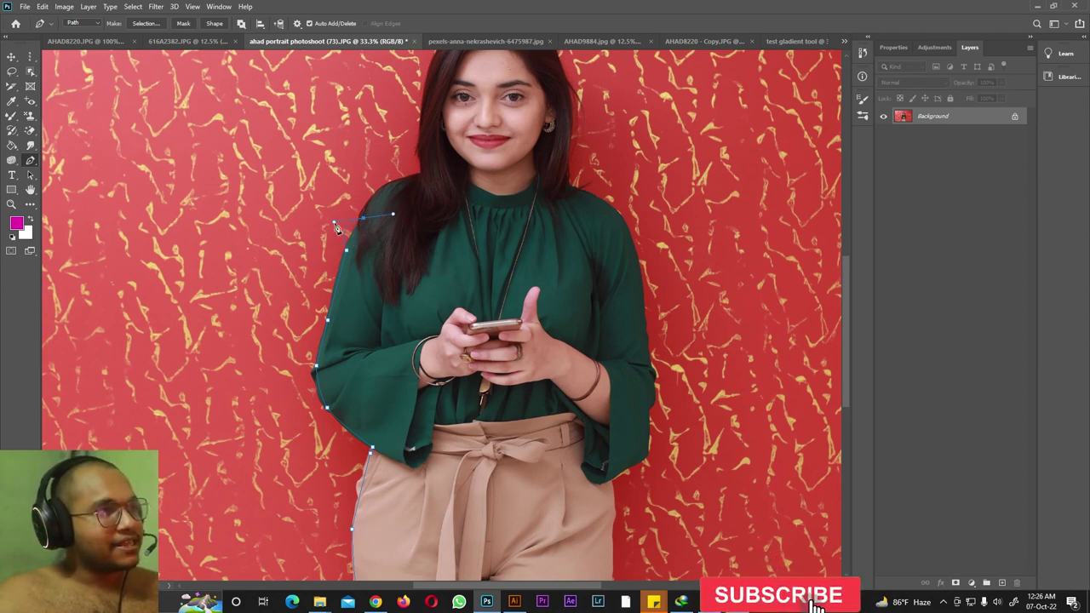
{"action": "left_click_drag", "start_coordinate": [334, 223], "coordinate": [350, 236]}
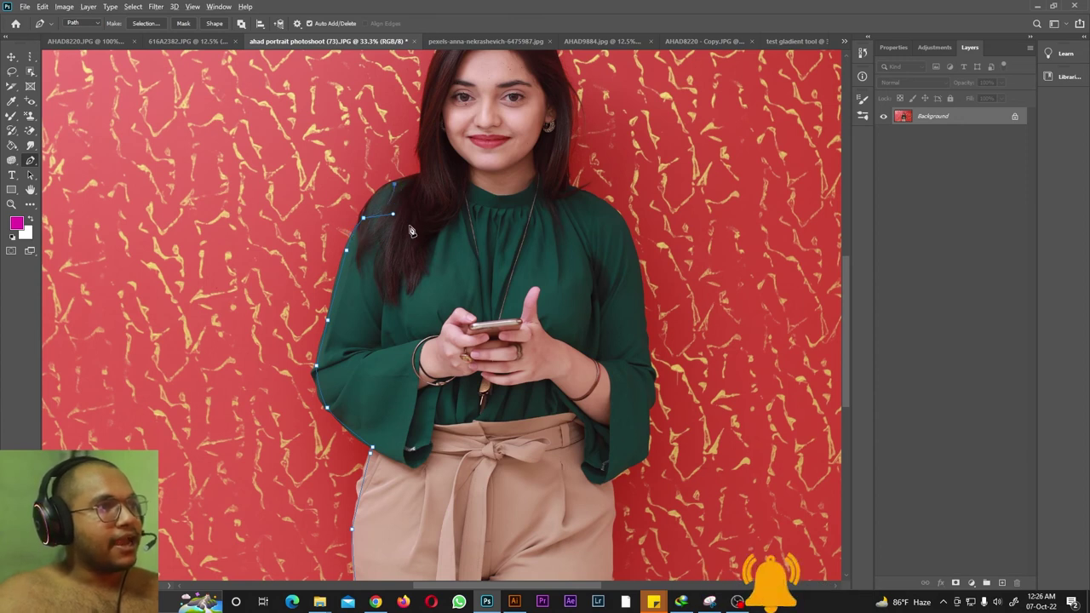
{"action": "left_click_drag", "start_coordinate": [394, 184], "coordinate": [371, 198]}
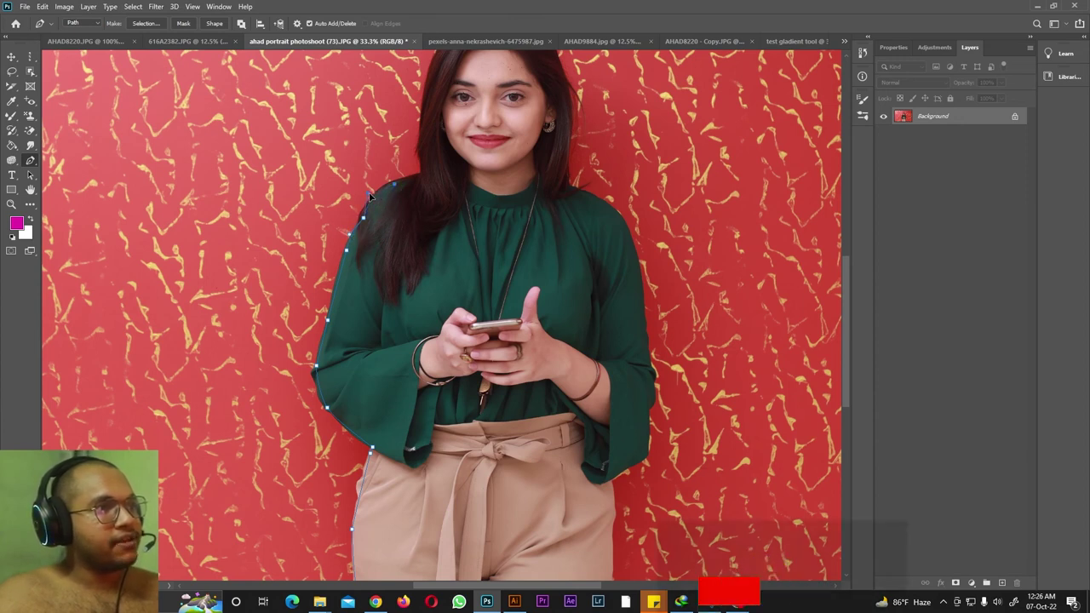
Trace the path from the left shoulder over the top of the woman's hair and down to the right shoulder.
{"action": "left_click", "coordinate": [421, 175]}
{"action": "scroll", "coordinate": [425, 181], "scroll_direction": "up", "scroll_amount": 2}
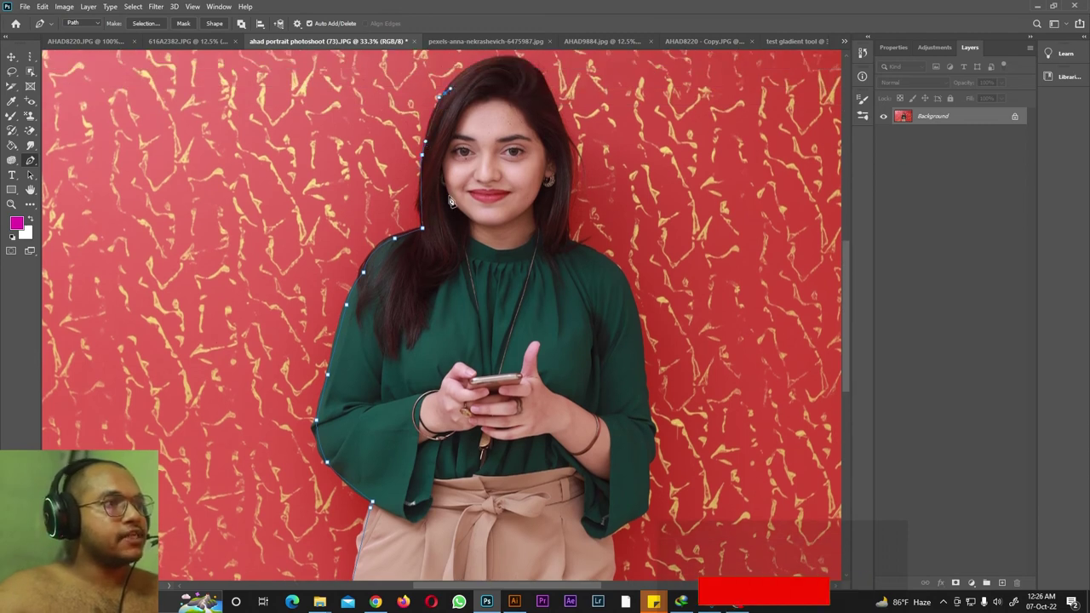
{"action": "scroll", "coordinate": [477, 102], "scroll_direction": "up", "scroll_amount": 2}
{"action": "left_click_drag", "start_coordinate": [482, 98], "coordinate": [506, 99]}
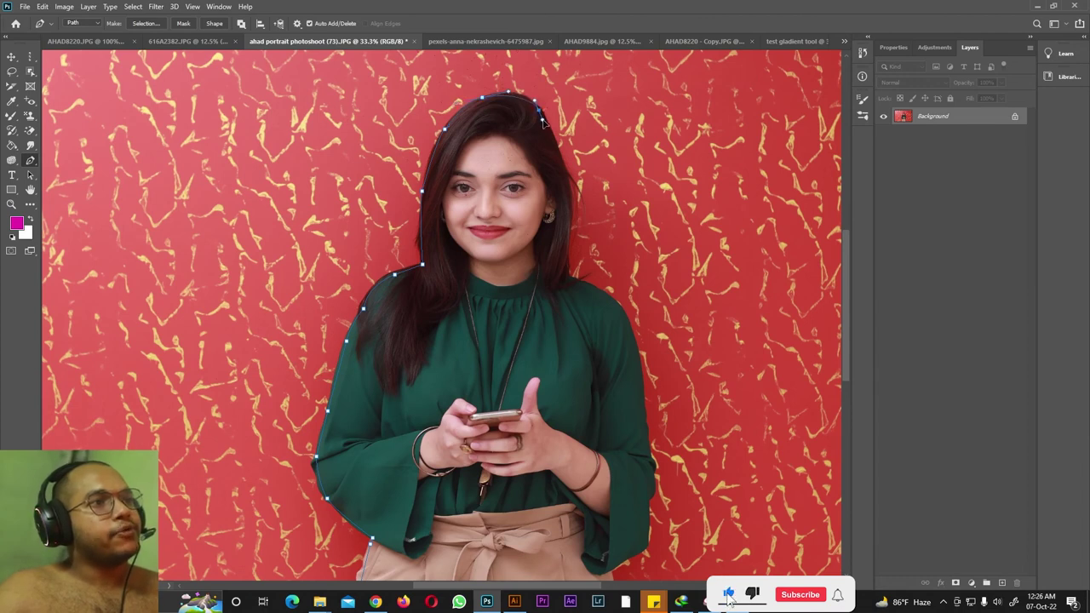
{"action": "left_click_drag", "start_coordinate": [571, 189], "coordinate": [572, 234]}
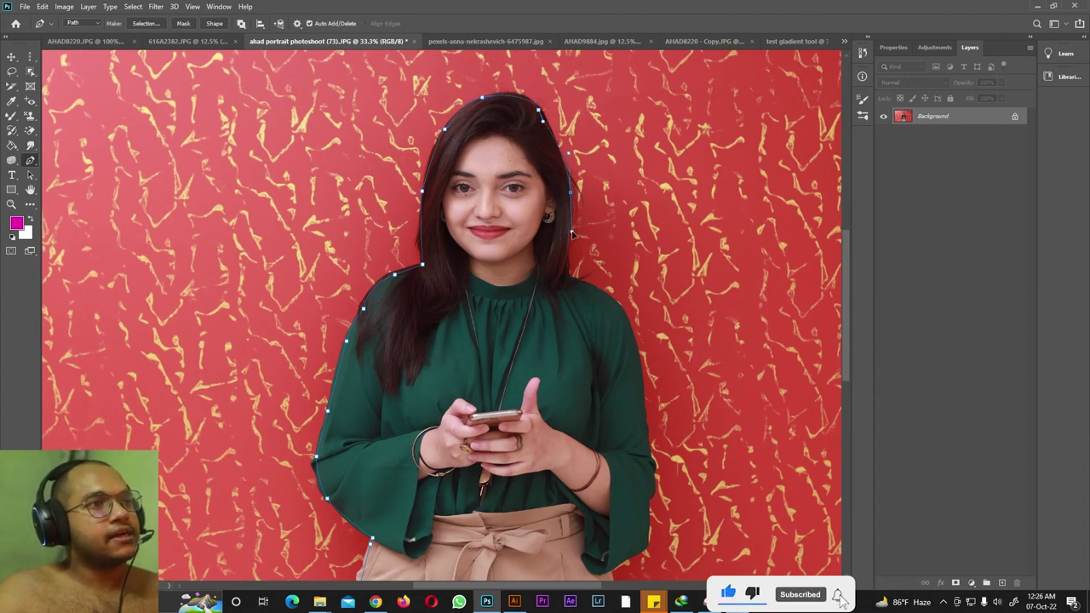
{"action": "left_click_drag", "start_coordinate": [569, 281], "coordinate": [570, 290]}
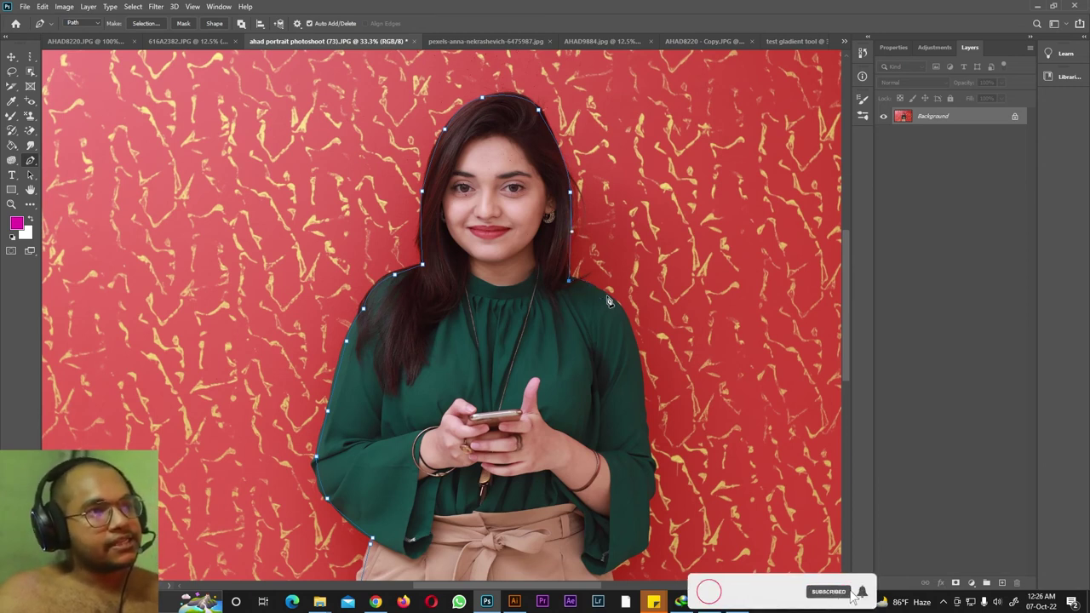
Extend the path along the right shoulder and down the outer edge of the right sleeve to its cuff.
{"action": "scroll", "coordinate": [640, 358], "scroll_direction": "down", "scroll_amount": 2}
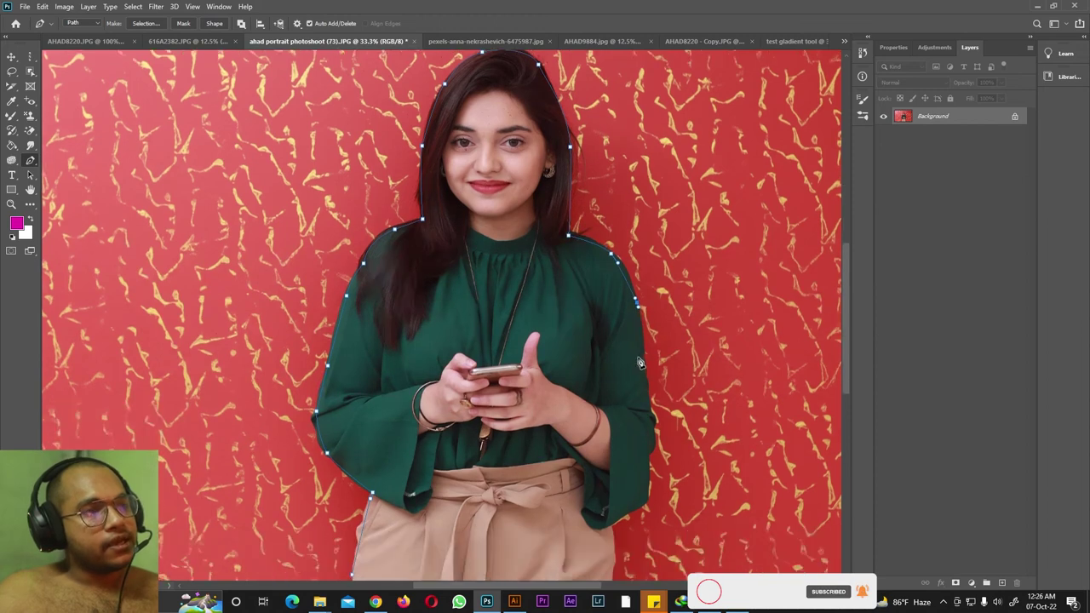
{"action": "scroll", "coordinate": [653, 405], "scroll_direction": "down", "scroll_amount": 1}
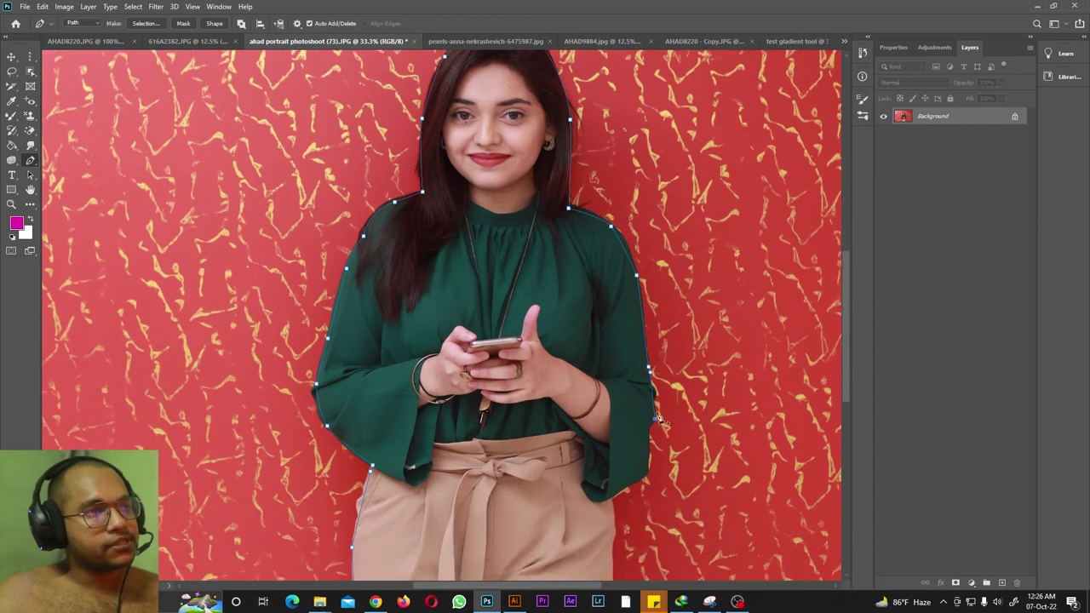
{"action": "key", "text": "ctrl+plus"}
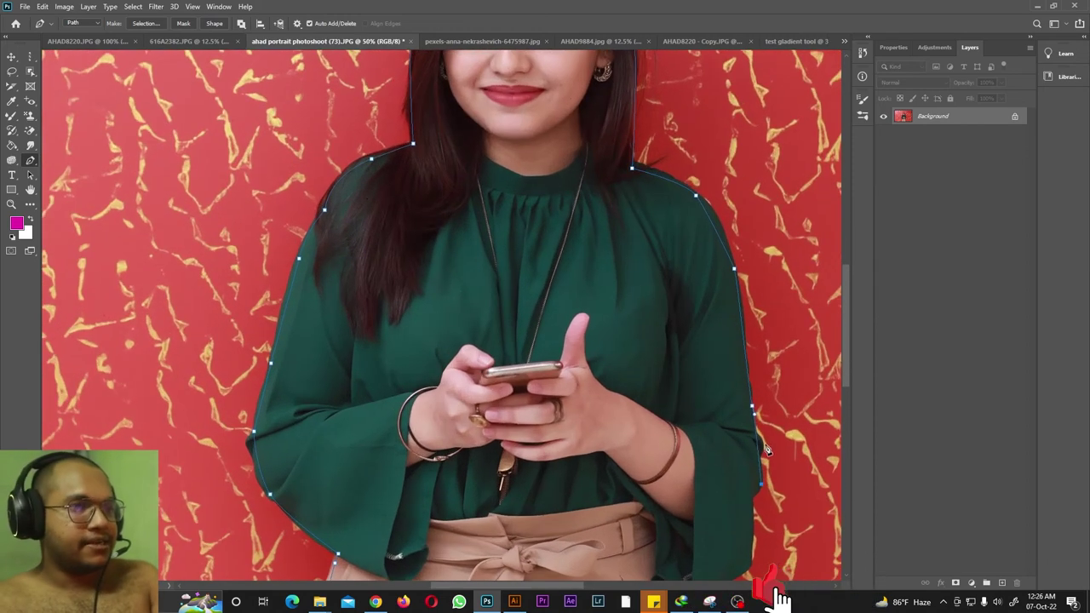
{"action": "left_click", "coordinate": [753, 498]}
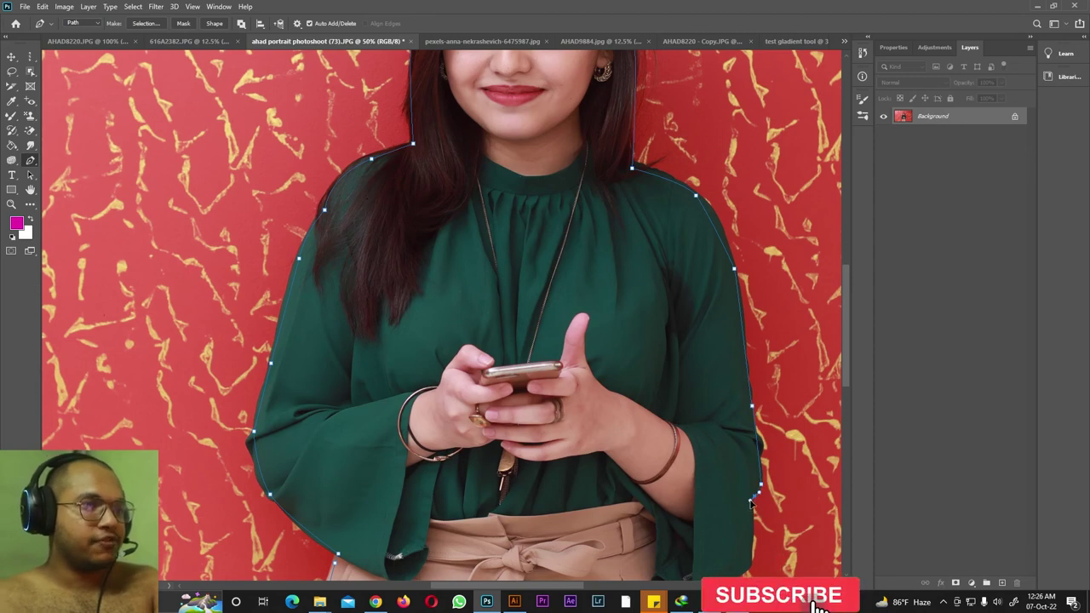
{"action": "left_click", "coordinate": [750, 518]}
{"action": "left_click", "coordinate": [750, 536]}
{"action": "scroll", "coordinate": [753, 555], "scroll_direction": "down", "scroll_amount": 2}
{"action": "left_click", "coordinate": [750, 520]}
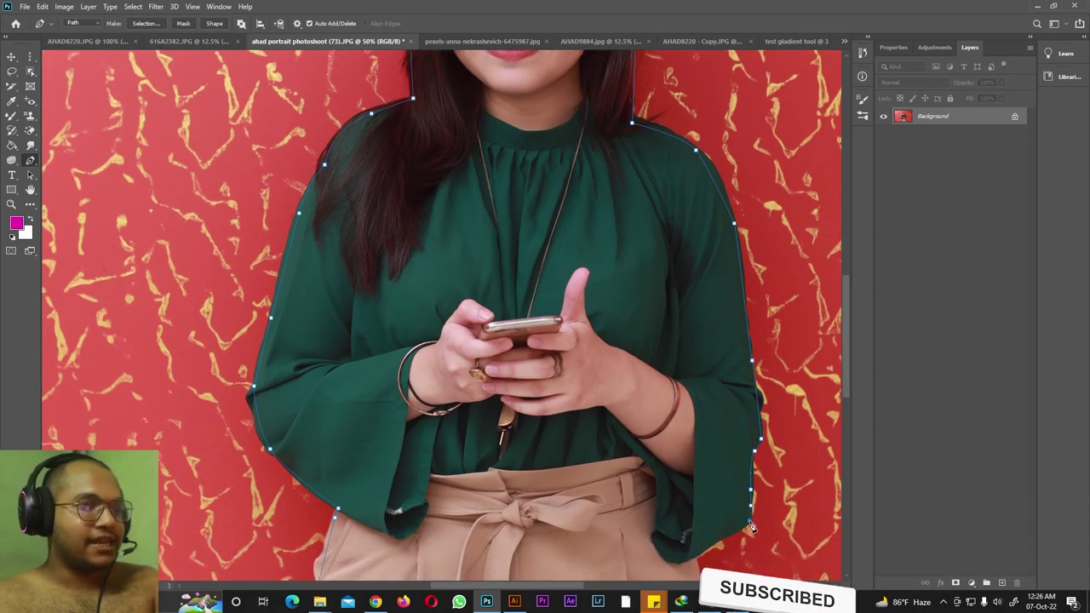
Trace the right outline of the trousers to the photo's lower edge and close the path at its starting point.
{"action": "scroll", "coordinate": [697, 560], "scroll_direction": "down", "scroll_amount": 5}
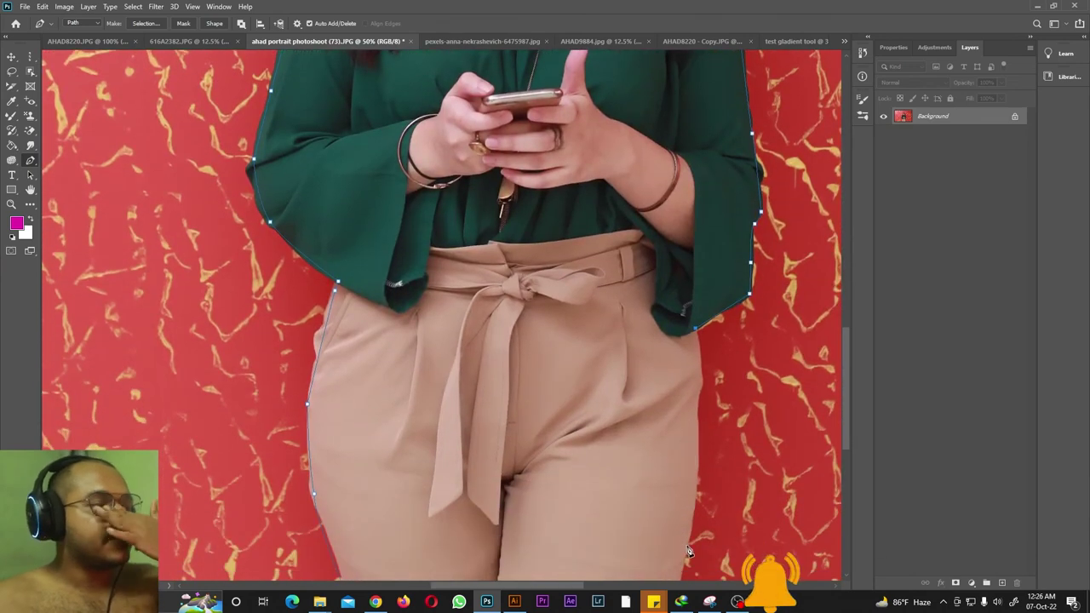
{"action": "left_click", "coordinate": [687, 530]}
{"action": "scroll", "coordinate": [686, 562], "scroll_direction": "down", "scroll_amount": 2}
{"action": "left_click", "coordinate": [666, 542]}
{"action": "left_click", "coordinate": [674, 587]}
{"action": "scroll", "coordinate": [697, 520], "scroll_direction": "down", "scroll_amount": 1}
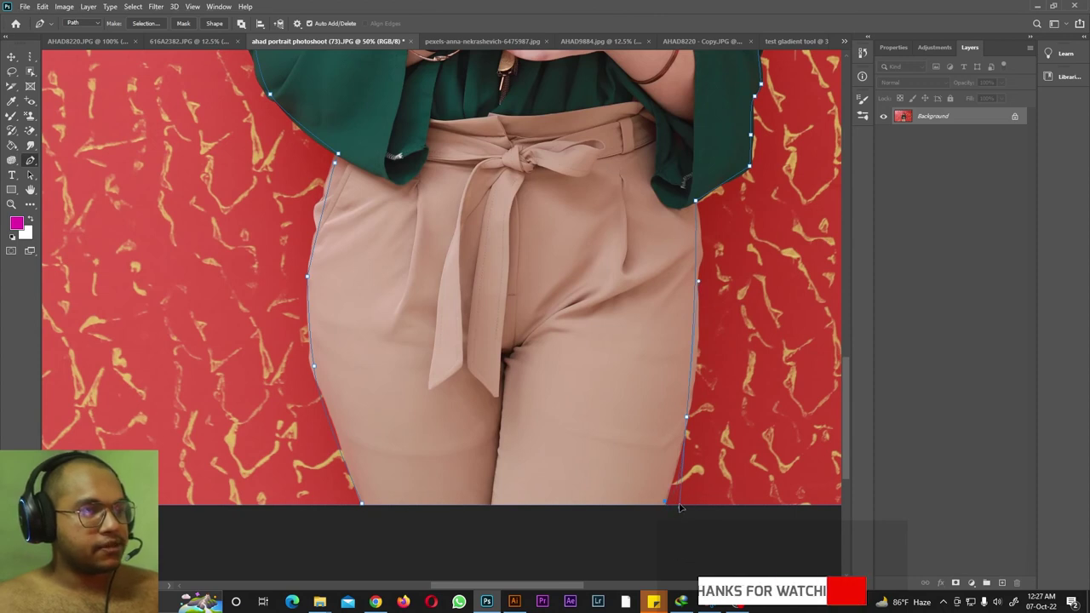
{"action": "left_click", "coordinate": [363, 506]}
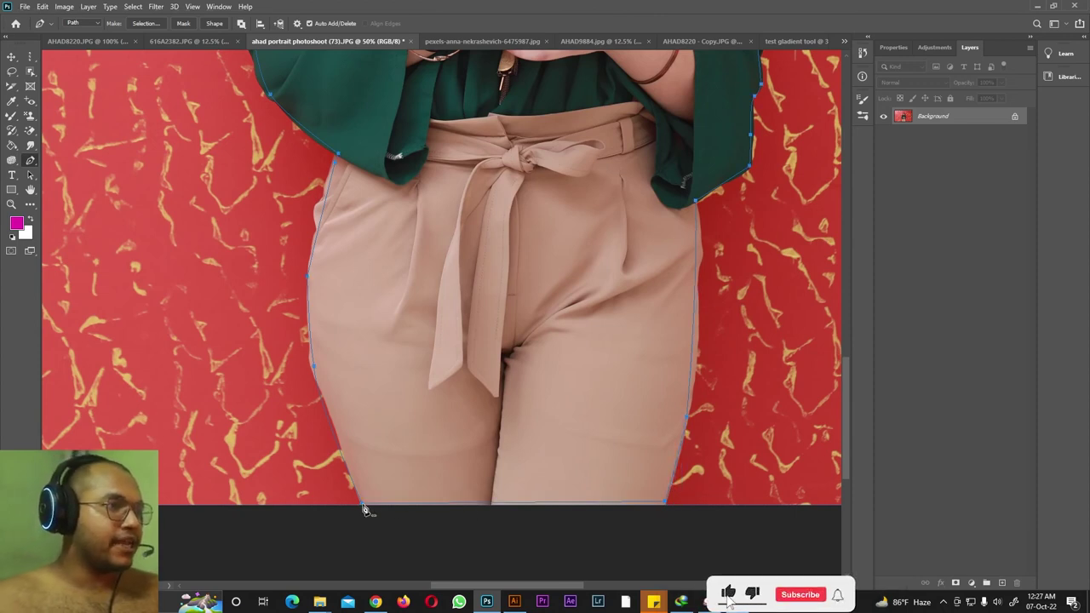
Convert the closed path around the woman into a new anti-aliased selection with a feather radius of 0 pixels.
{"action": "scroll", "coordinate": [365, 292], "scroll_direction": "down", "scroll_amount": 2}
{"action": "scroll", "coordinate": [365, 292], "scroll_direction": "up", "scroll_amount": 3}
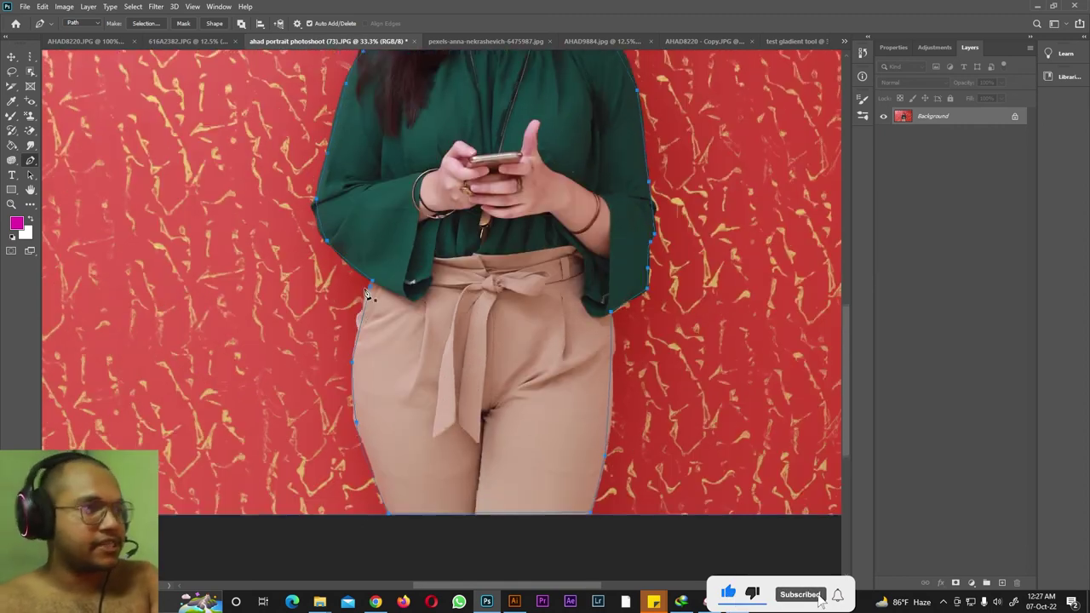
{"action": "scroll", "coordinate": [365, 289], "scroll_direction": "down", "scroll_amount": 1}
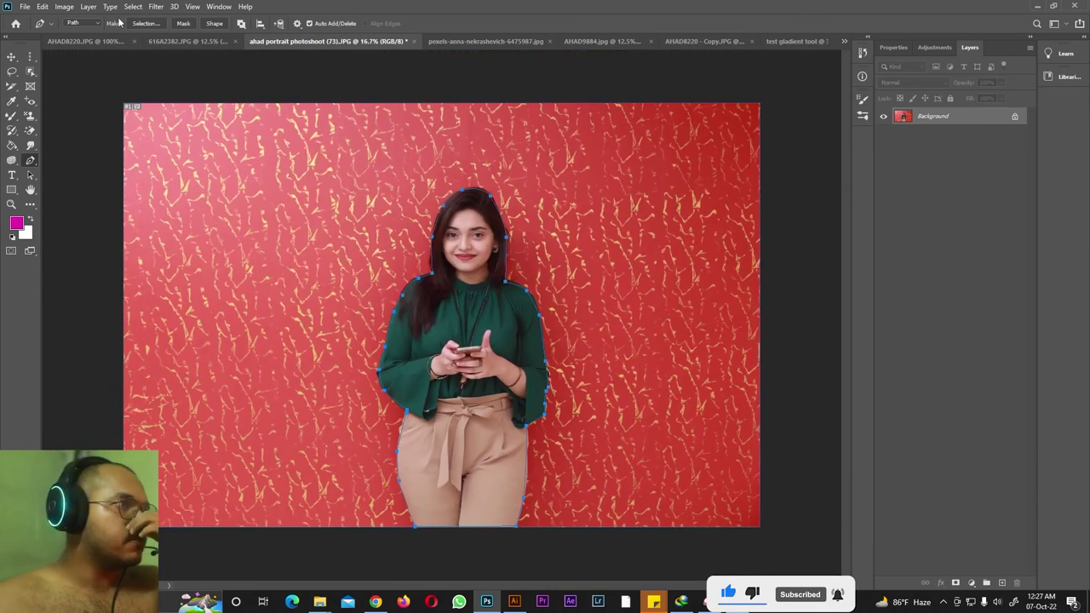
{"action": "left_click", "coordinate": [144, 23]}
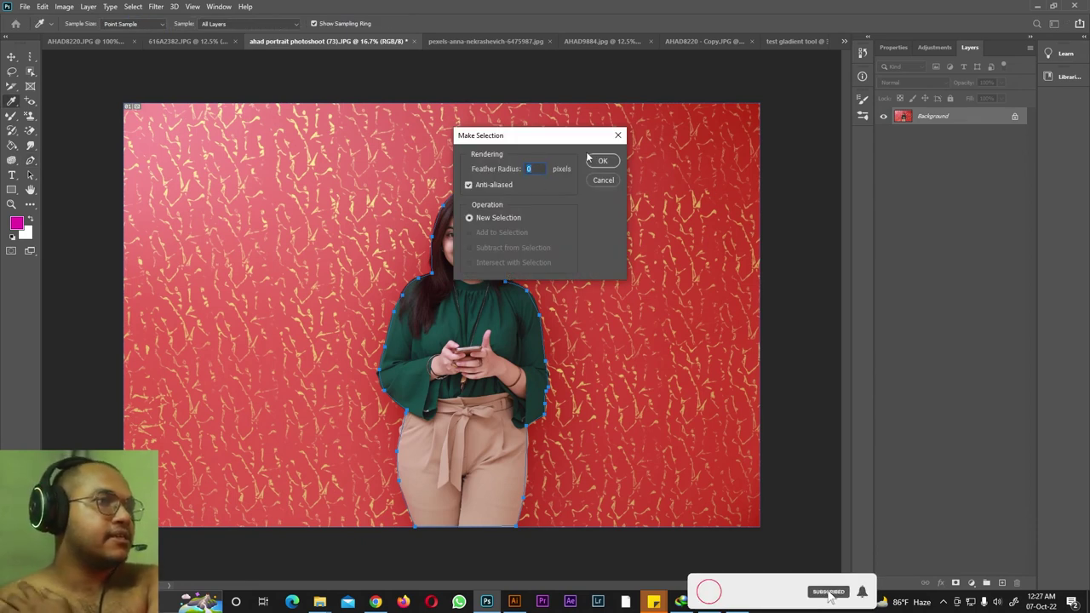
{"action": "left_click", "coordinate": [602, 162]}
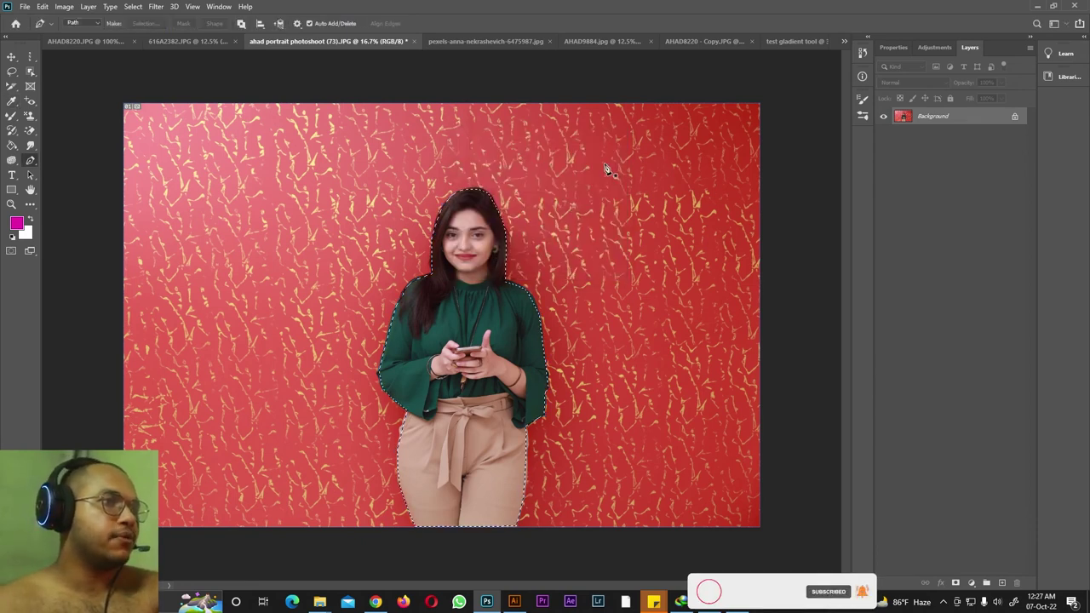
Copy the selected woman to a new layer and hide the Background layer.
{"action": "left_click", "coordinate": [88, 7]}
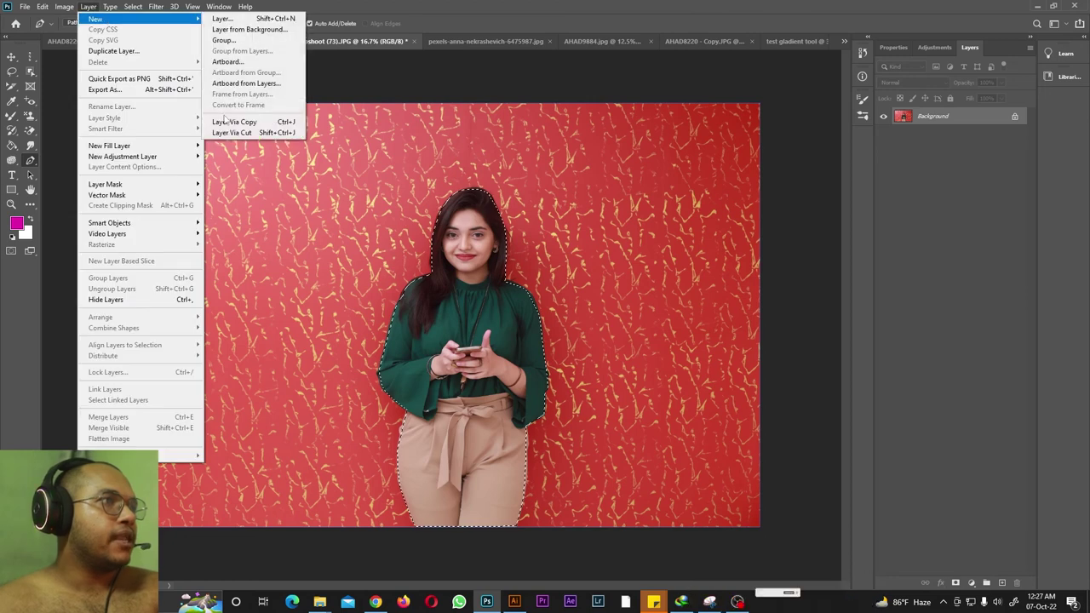
{"action": "left_click", "coordinate": [239, 123]}
{"action": "left_click", "coordinate": [884, 135]}
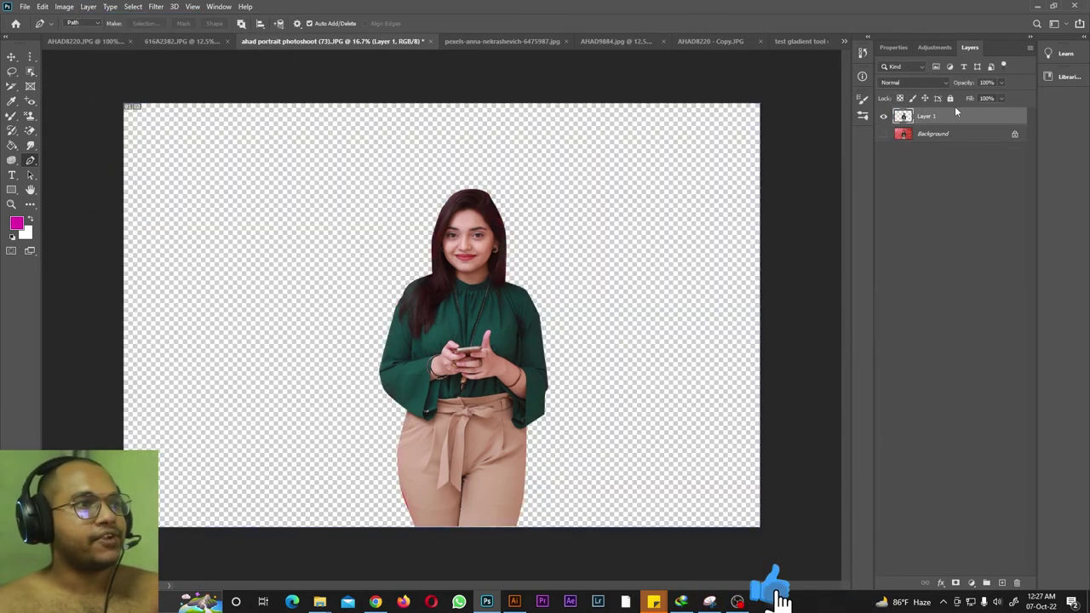
In the "test gladient tool" document, delete the old cutout layer and bring in the newly cut-out woman.
{"action": "left_click", "coordinate": [796, 41]}
{"action": "key", "text": "Delete"}
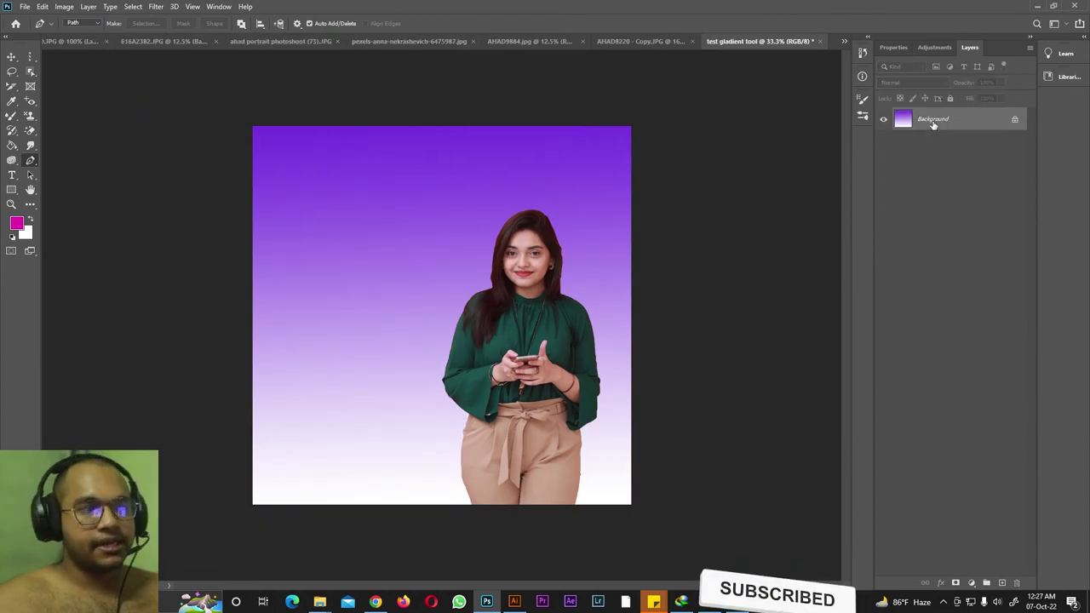
{"action": "key", "text": "ctrl+z"}
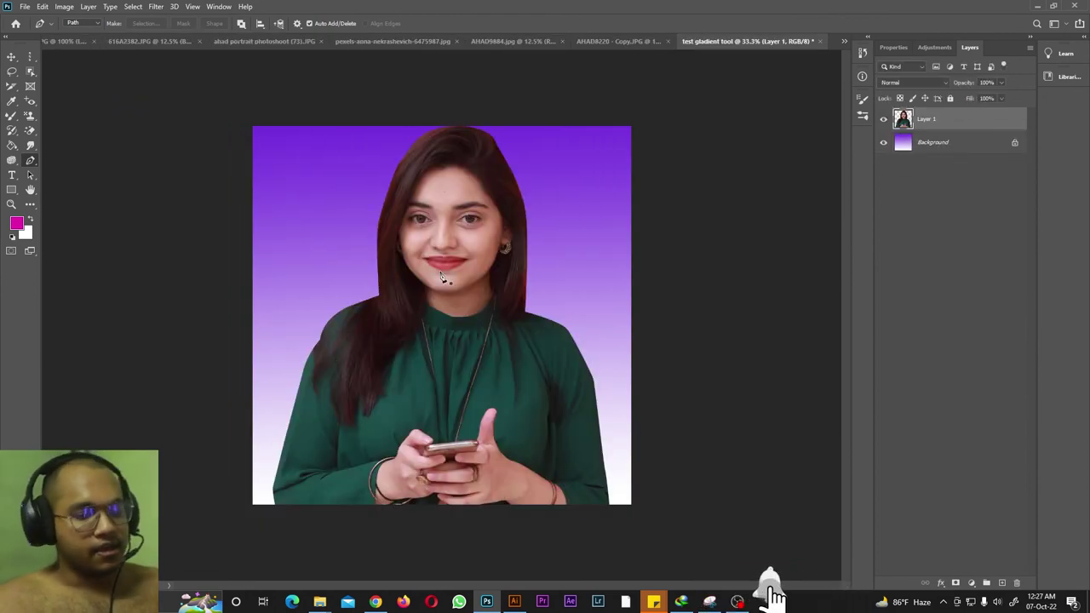
Scale the woman's layer to 42.67% and place it at the lower right of the gradient canvas.
{"action": "key", "text": "ctrl+t"}
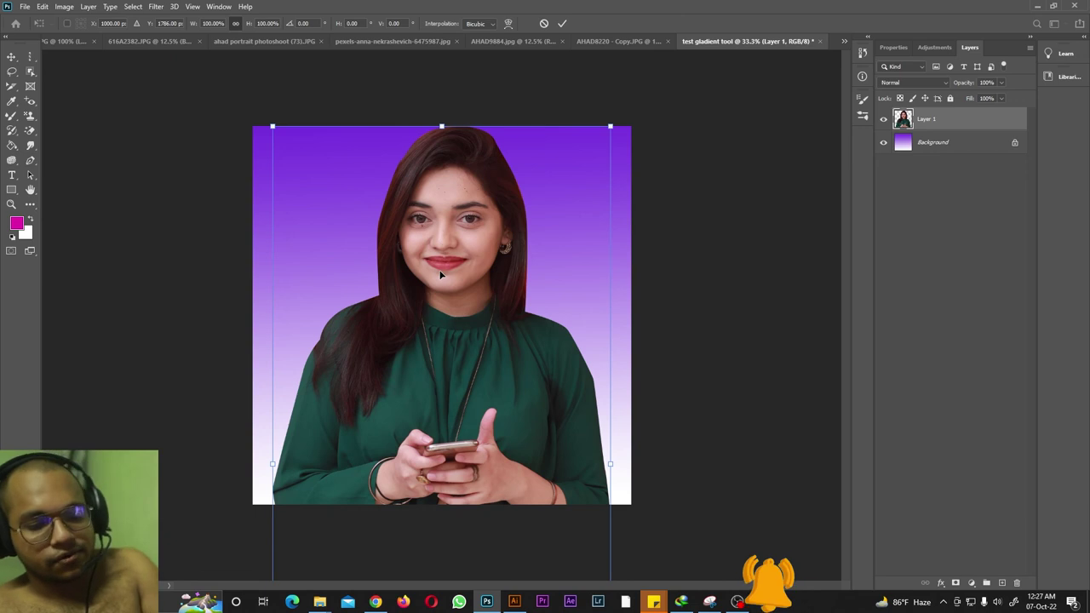
{"action": "key", "text": "ctrl+minus"}
{"action": "key", "text": "ctrl+minus"}
{"action": "key", "text": "ctrl+minus"}
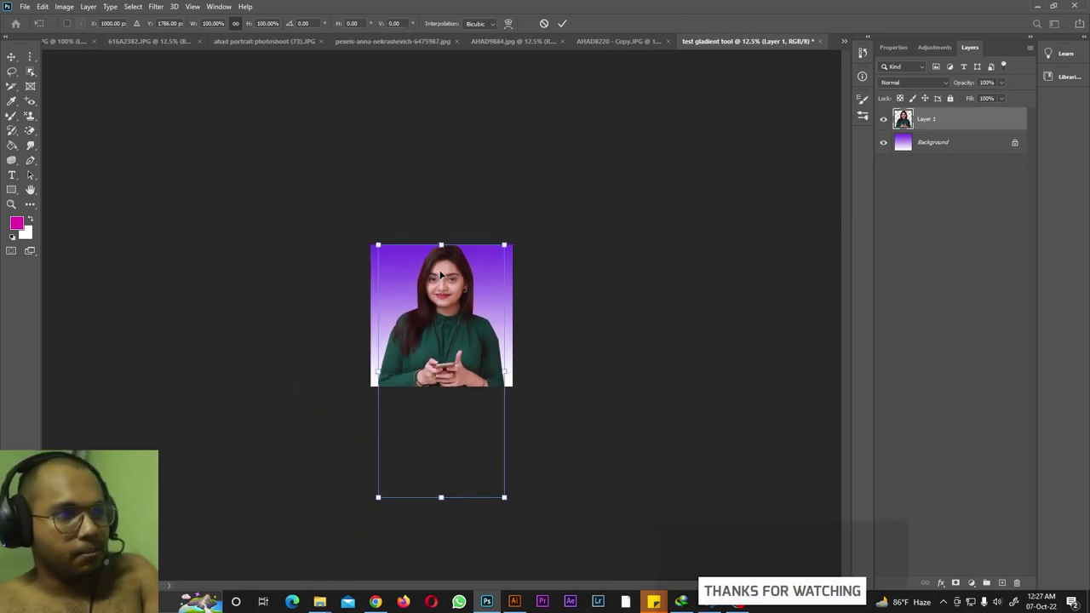
{"action": "left_click_drag", "start_coordinate": [378, 497], "coordinate": [453, 347]}
{"action": "left_click_drag", "start_coordinate": [477, 311], "coordinate": [466, 349]}
{"action": "left_click_drag", "start_coordinate": [441, 283], "coordinate": [447, 295]}
{"action": "left_click_drag", "start_coordinate": [479, 332], "coordinate": [484, 332]}
{"action": "left_click_drag", "start_coordinate": [498, 294], "coordinate": [500, 279]}
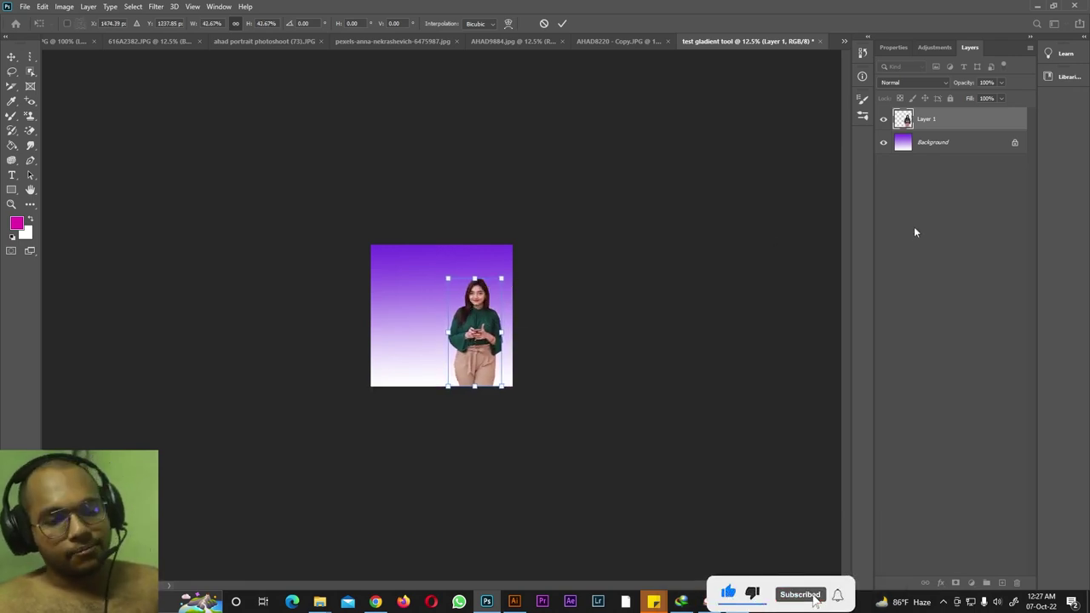
{"action": "left_click", "coordinate": [562, 23]}
Add the text "50" in Roboto Bold 36 pt on the gradient, to the upper left of the woman.
{"action": "key", "text": "p"}
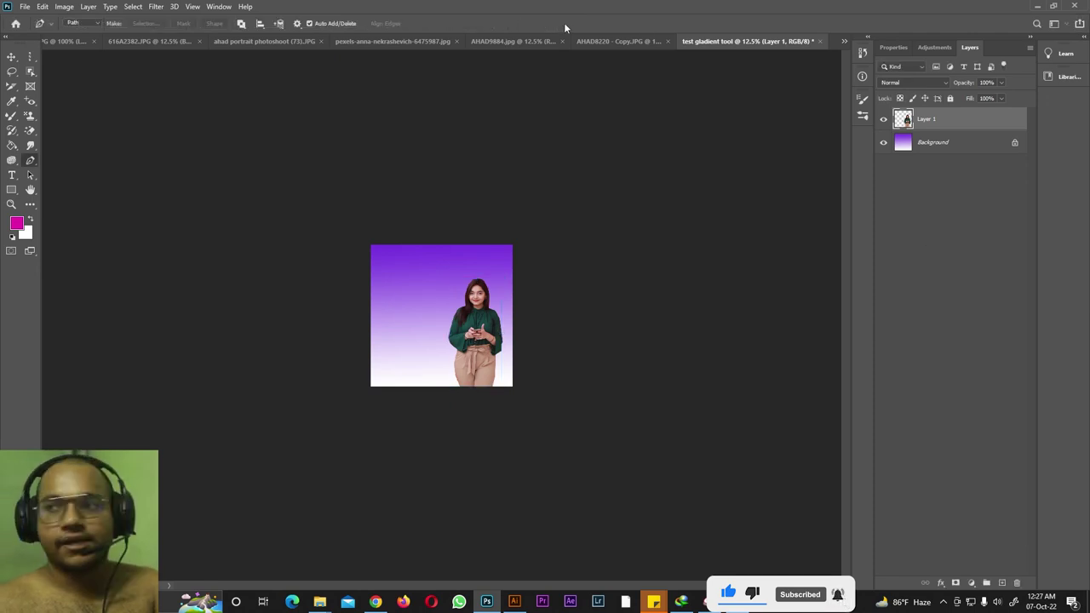
{"action": "key", "text": "ctrl+plus"}
{"action": "key", "text": "ctrl+plus"}
{"action": "right_click", "coordinate": [30, 160]}
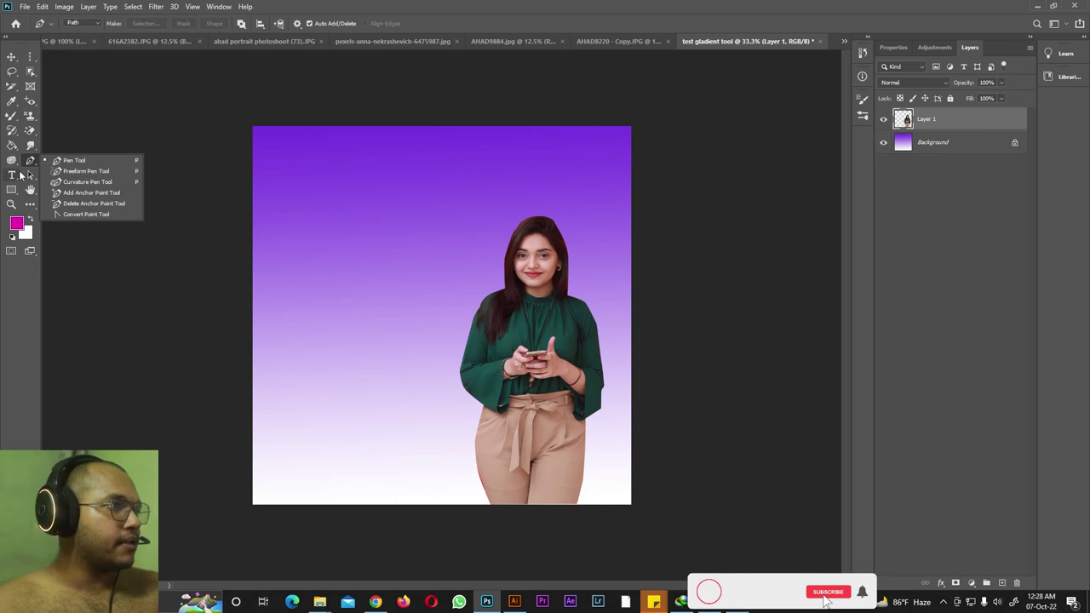
{"action": "left_click", "coordinate": [12, 176]}
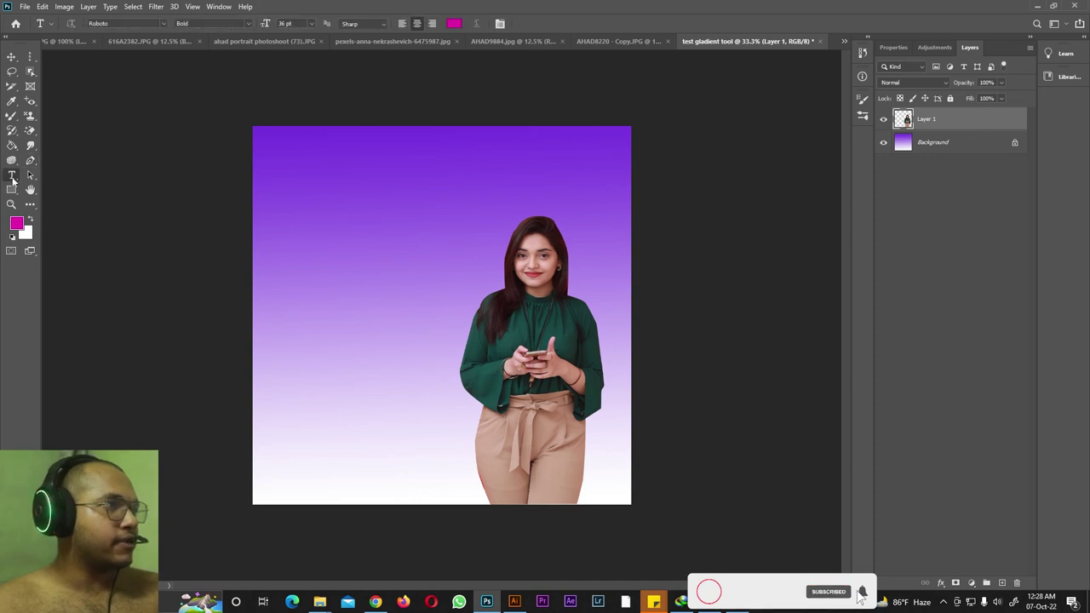
{"action": "left_click", "coordinate": [333, 209]}
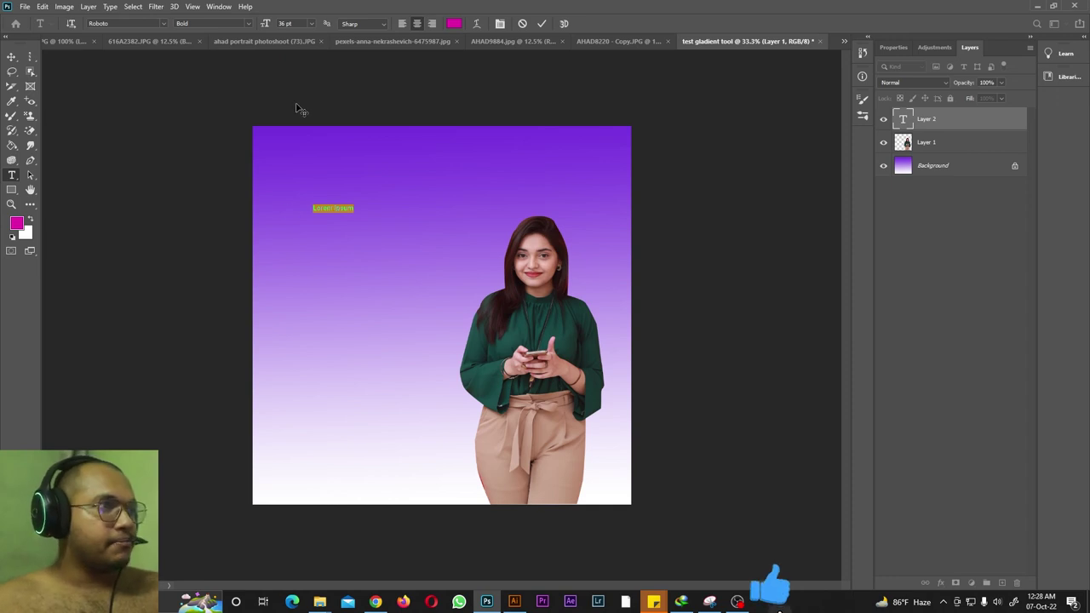
{"action": "key", "text": "BackSpace"}
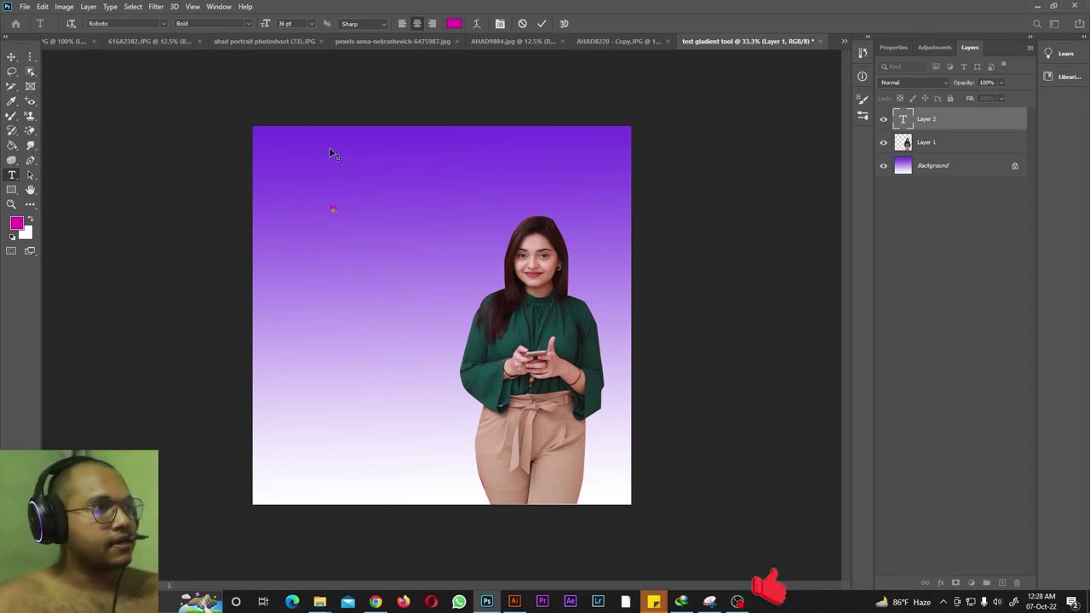
{"action": "key", "text": "Return"}
{"action": "type", "text": "ahad"}
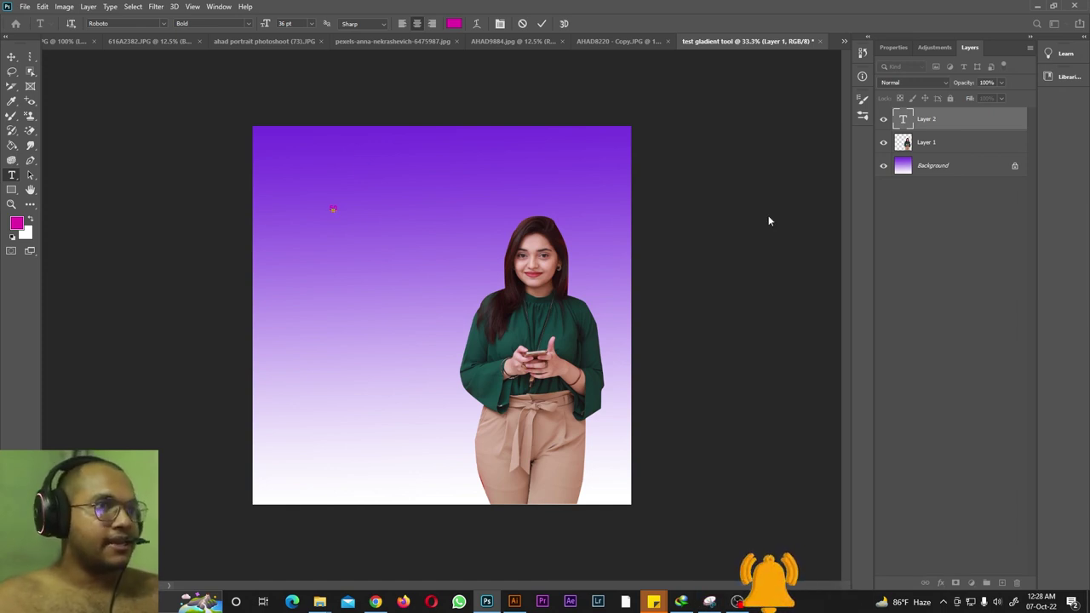
{"action": "left_click", "coordinate": [941, 243]}
Add the text "DISCOUNT" in capitals just below the "50".
{"action": "left_click", "coordinate": [287, 252]}
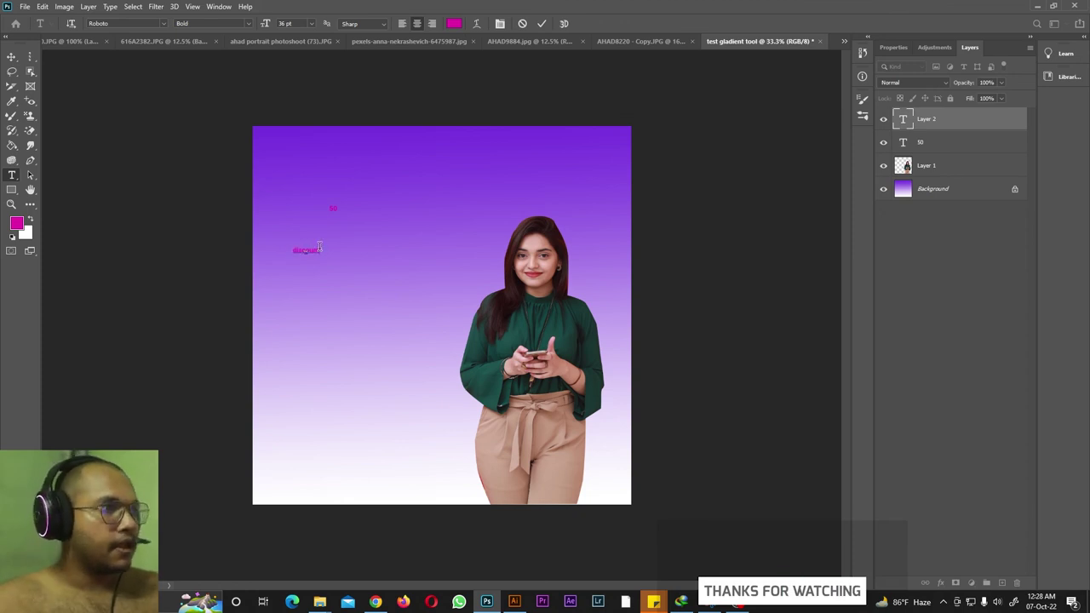
{"action": "left_click_drag", "start_coordinate": [311, 271], "coordinate": [344, 252]}
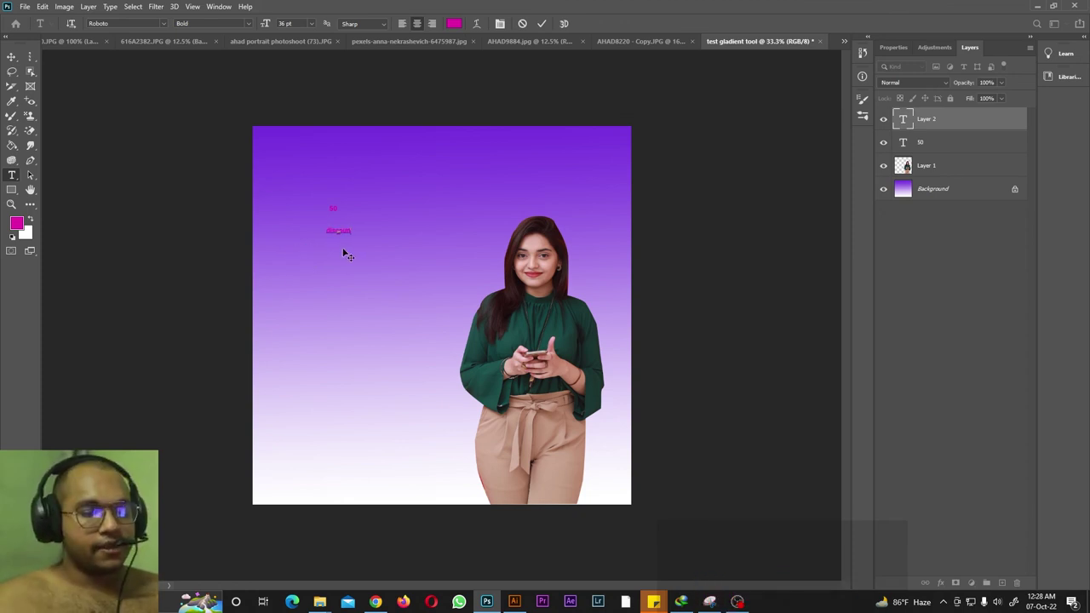
{"action": "key", "text": "BackSpace"}
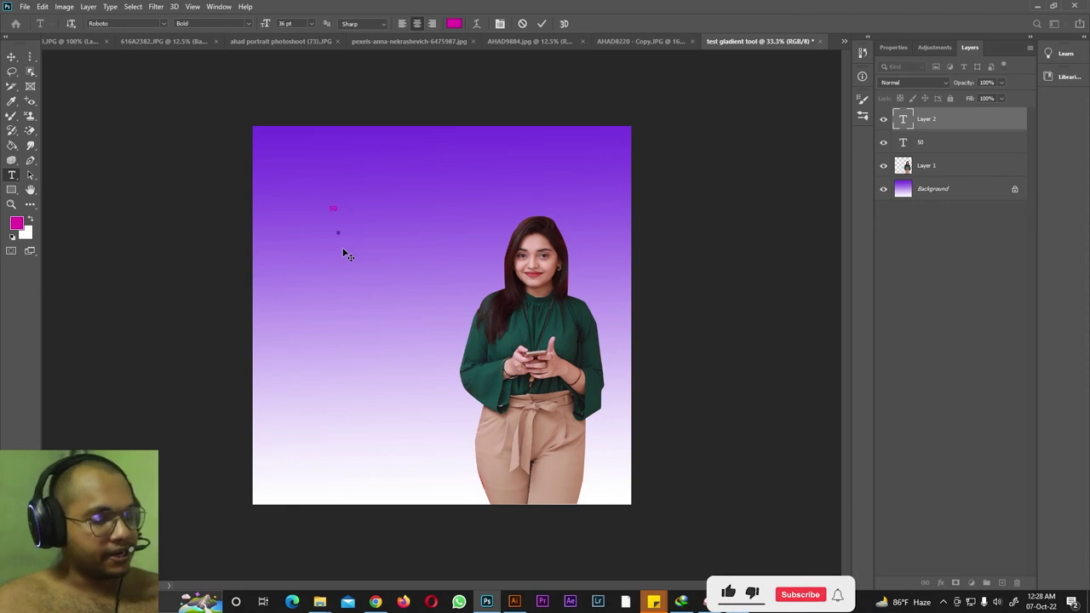
{"action": "type", "text": "DISCOUNT"}
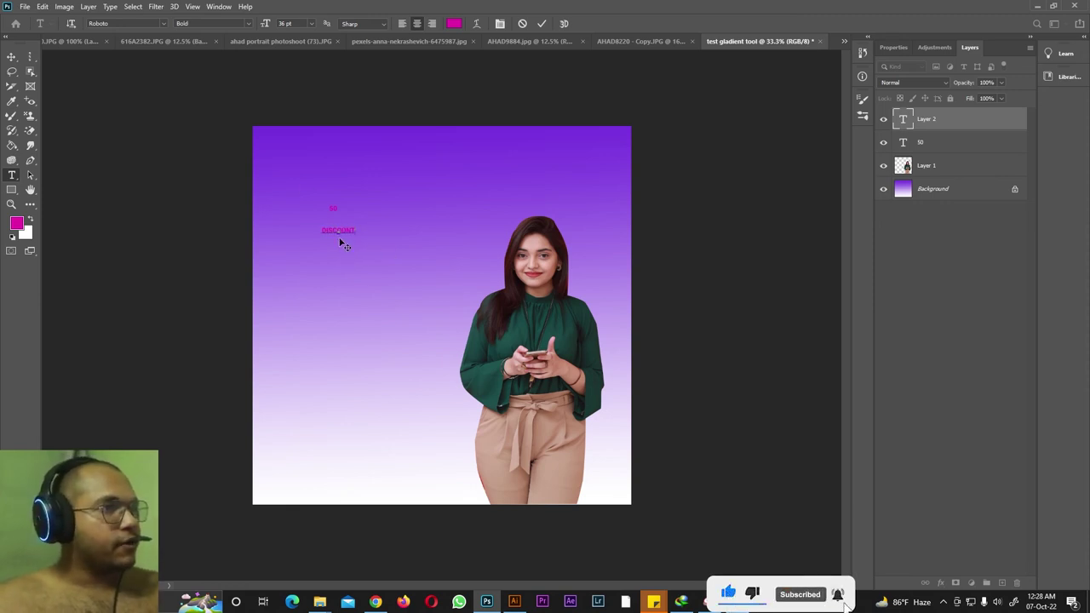
Change the colour of the "DISCOUNT" text to near-white #fefdfe.
{"action": "left_click", "coordinate": [17, 223]}
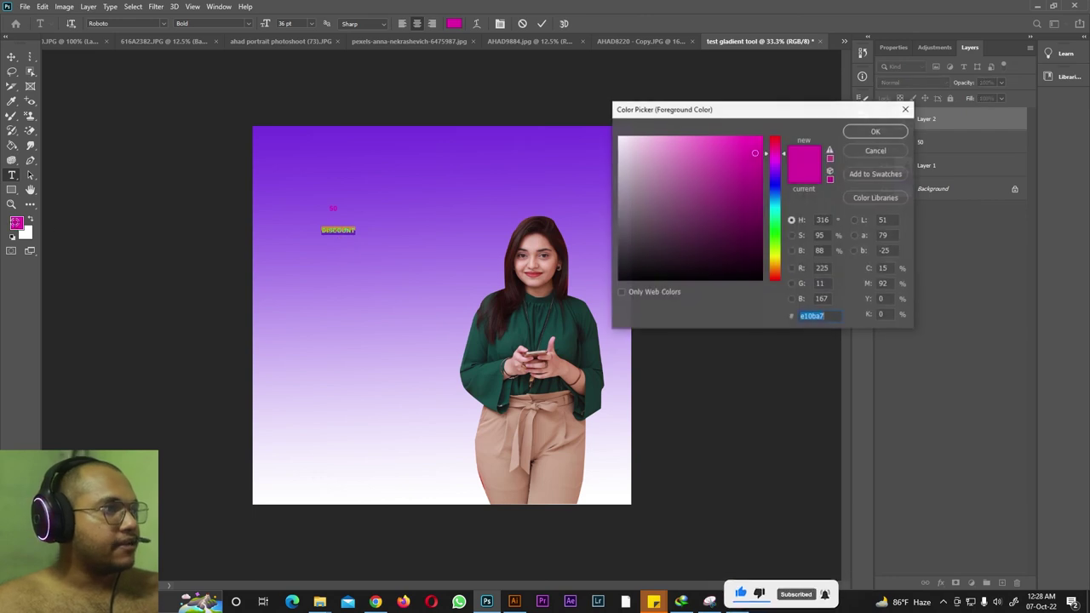
{"action": "left_click", "coordinate": [619, 137]}
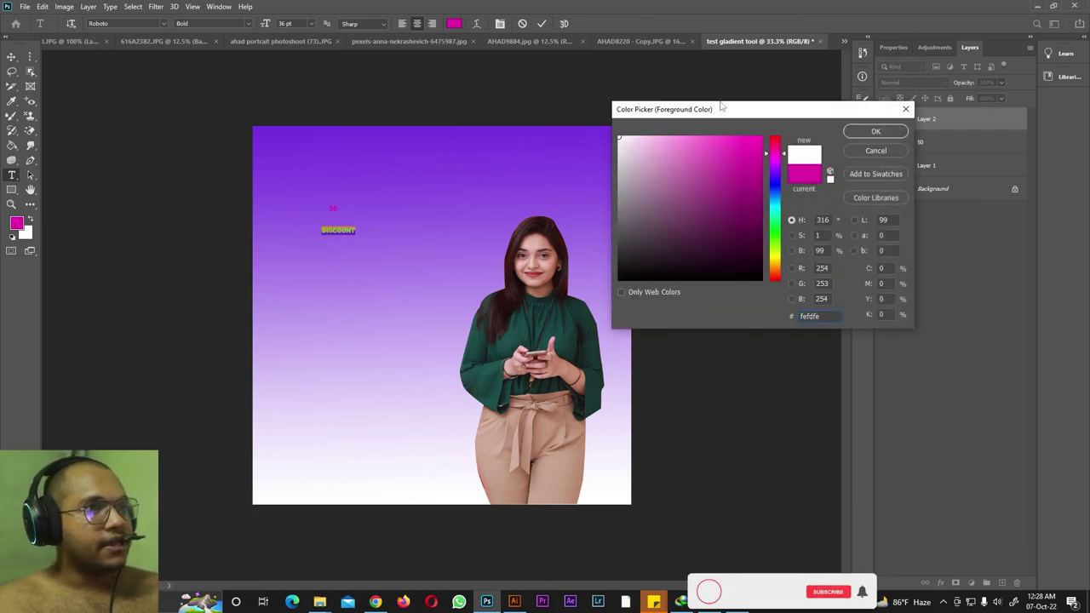
{"action": "left_click_drag", "start_coordinate": [835, 111], "coordinate": [644, 121]}
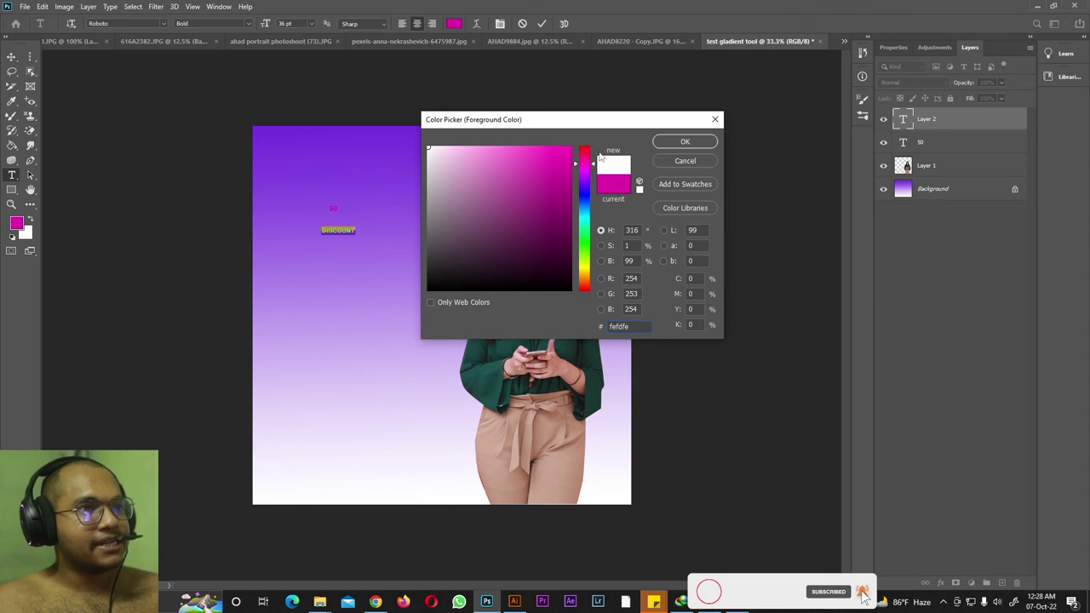
{"action": "left_click", "coordinate": [669, 143]}
{"action": "key", "text": "ctrl+h"}
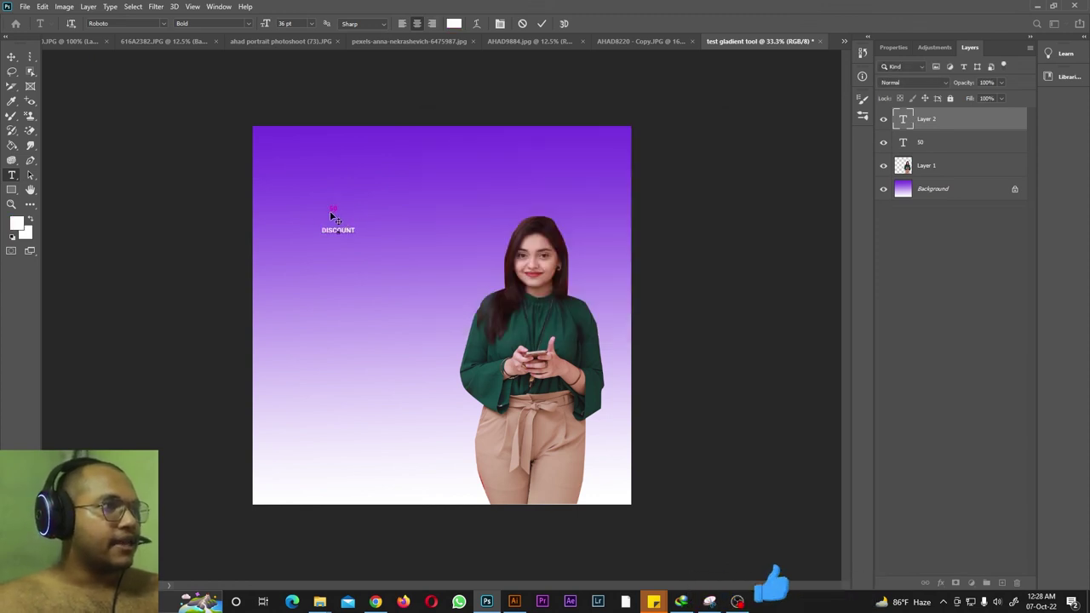
Change the colour of the "50" text to near-white #fdfafc.
{"action": "left_click", "coordinate": [928, 142]}
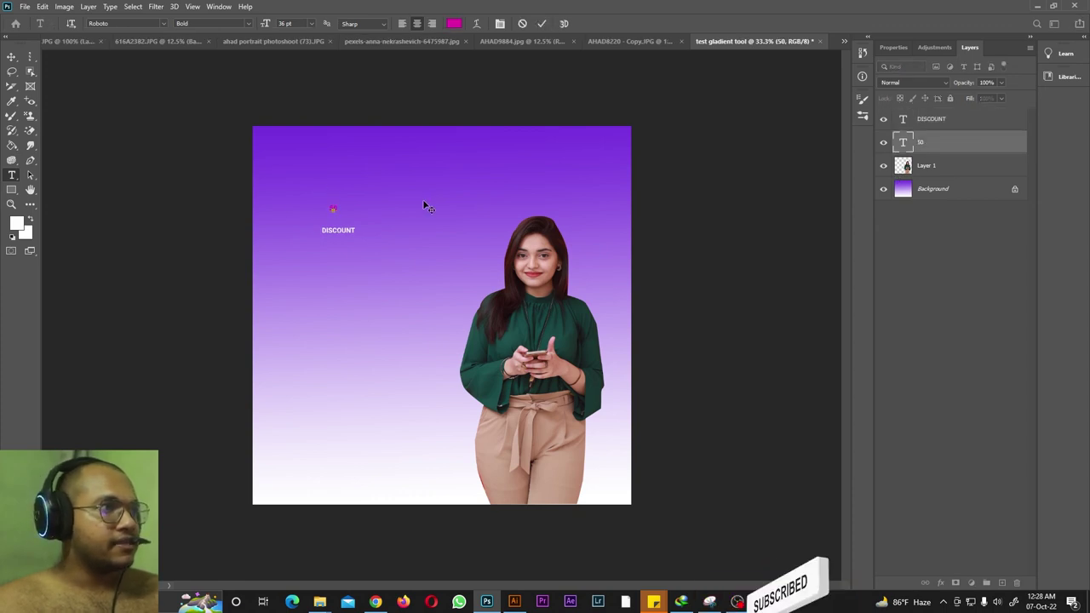
{"action": "key", "text": "Return"}
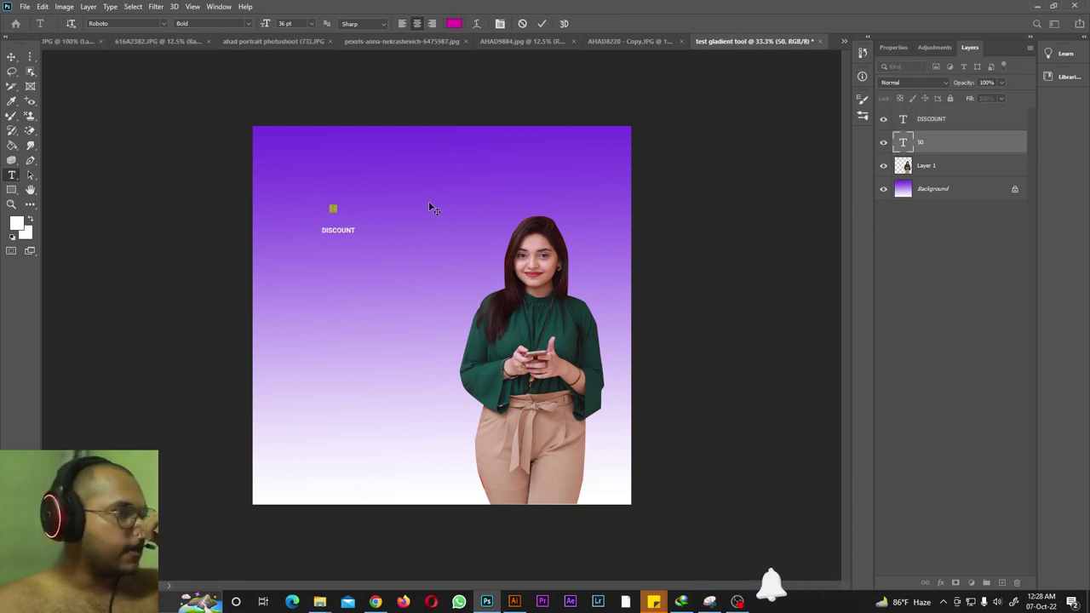
{"action": "left_click", "coordinate": [454, 23]}
{"action": "type", "text": "ffffff"}
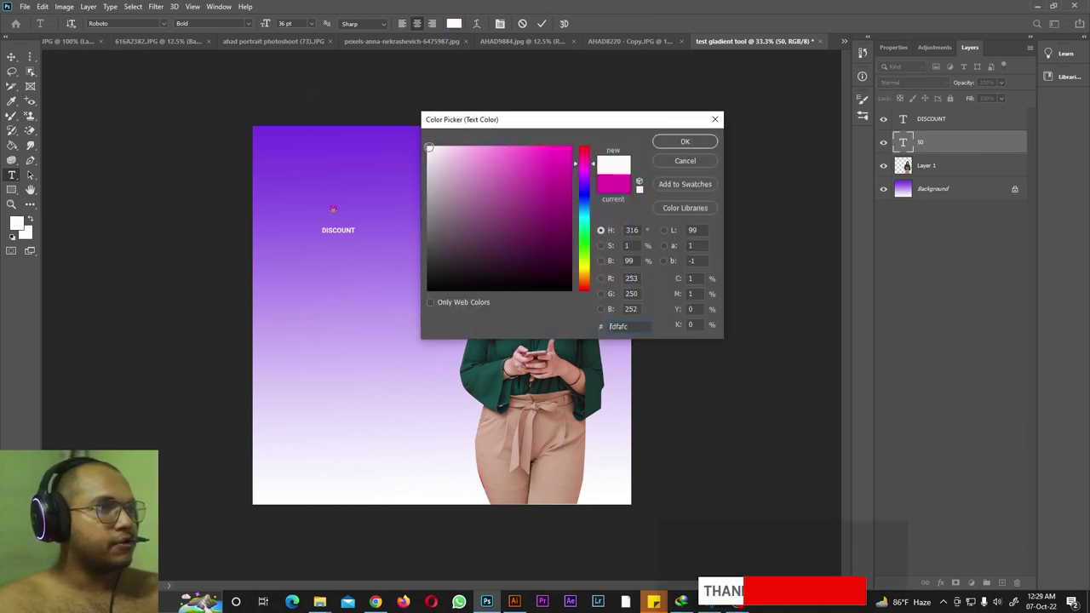
{"action": "left_click", "coordinate": [685, 141]}
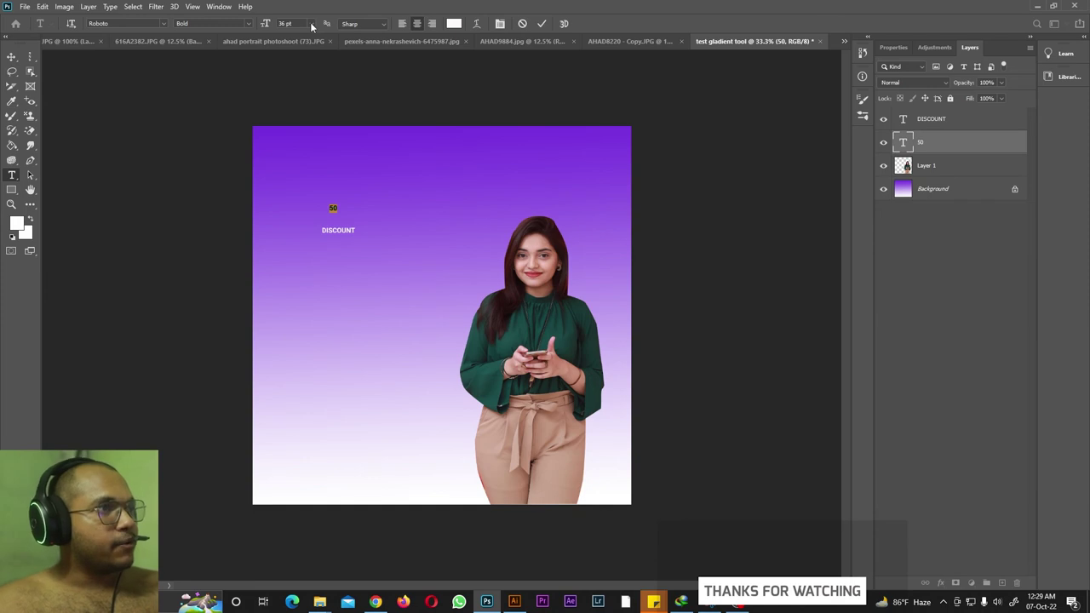
Set the font size of the "50" text to 72 pt.
{"action": "left_click", "coordinate": [312, 23]}
{"action": "left_click", "coordinate": [299, 169]}
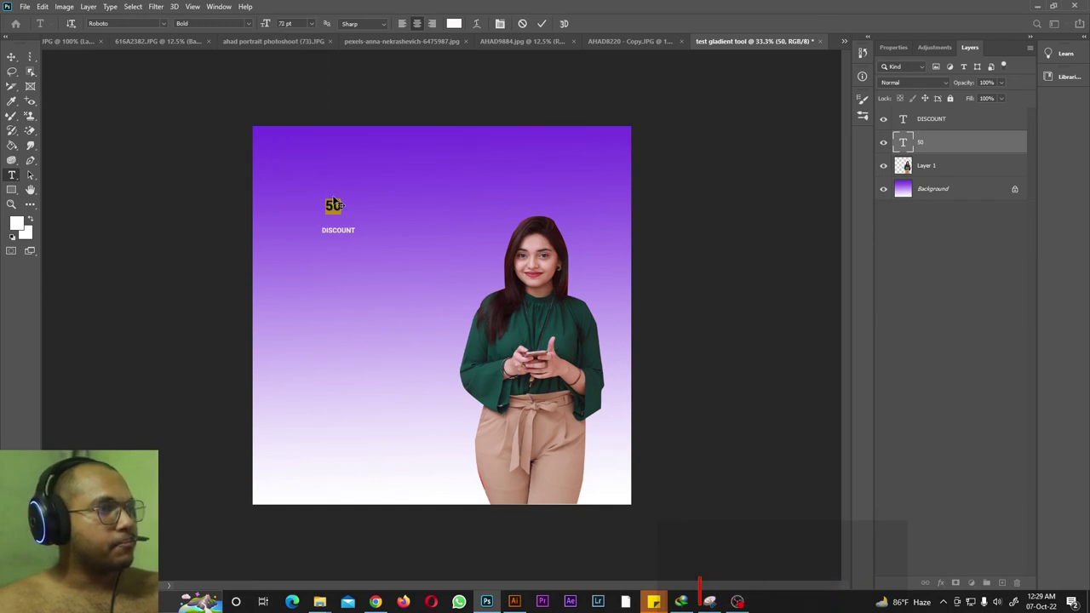
{"action": "left_click", "coordinate": [312, 26]}
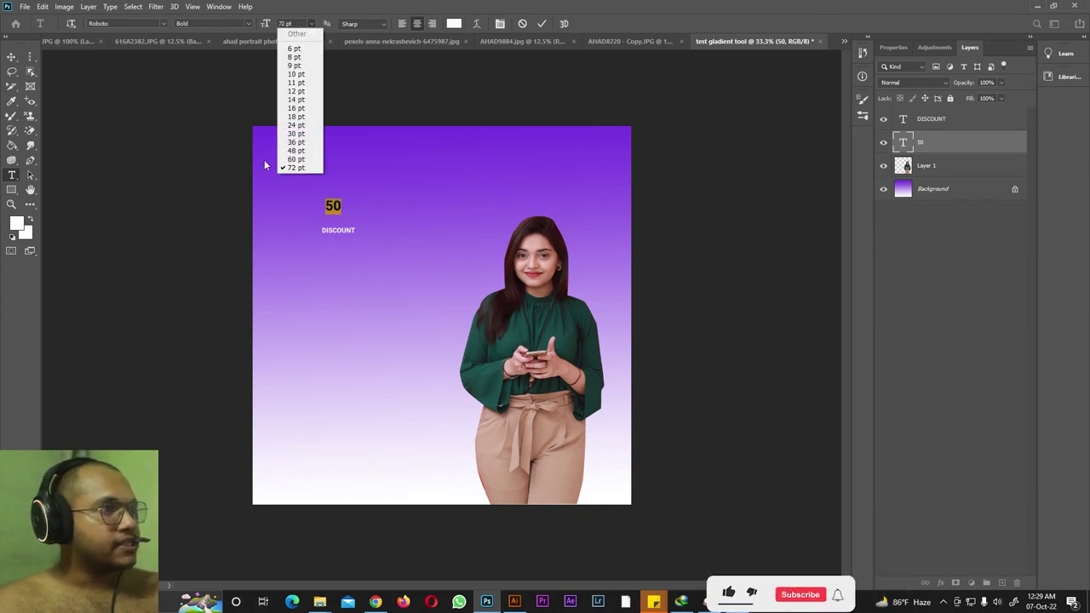
{"action": "left_click", "coordinate": [304, 169]}
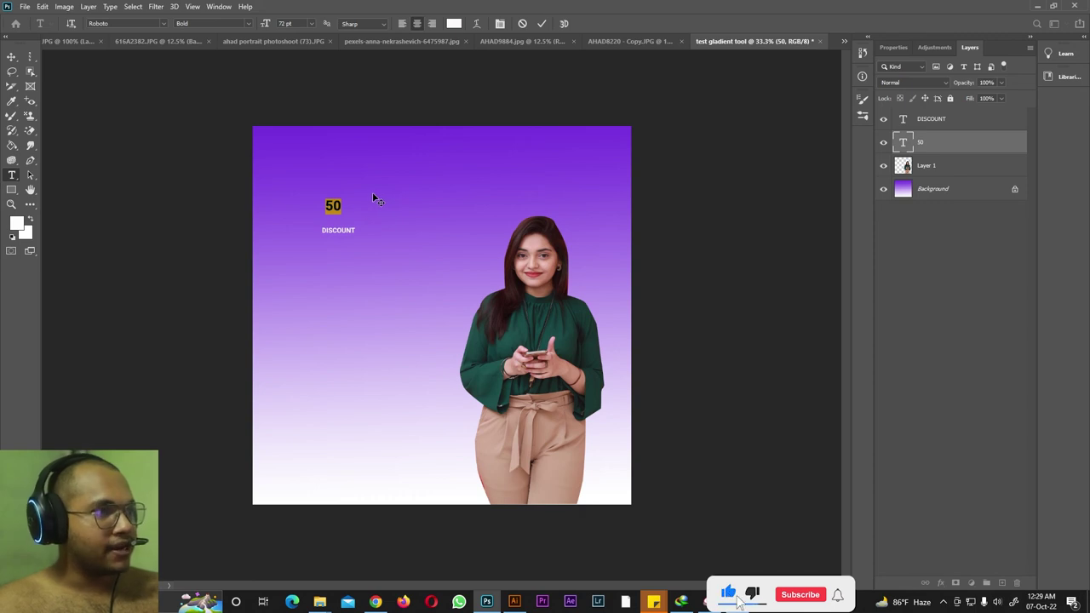
Append a percent sign to the "50" and move the text down to sit directly above "DISCOUNT".
{"action": "left_click", "coordinate": [395, 205]}
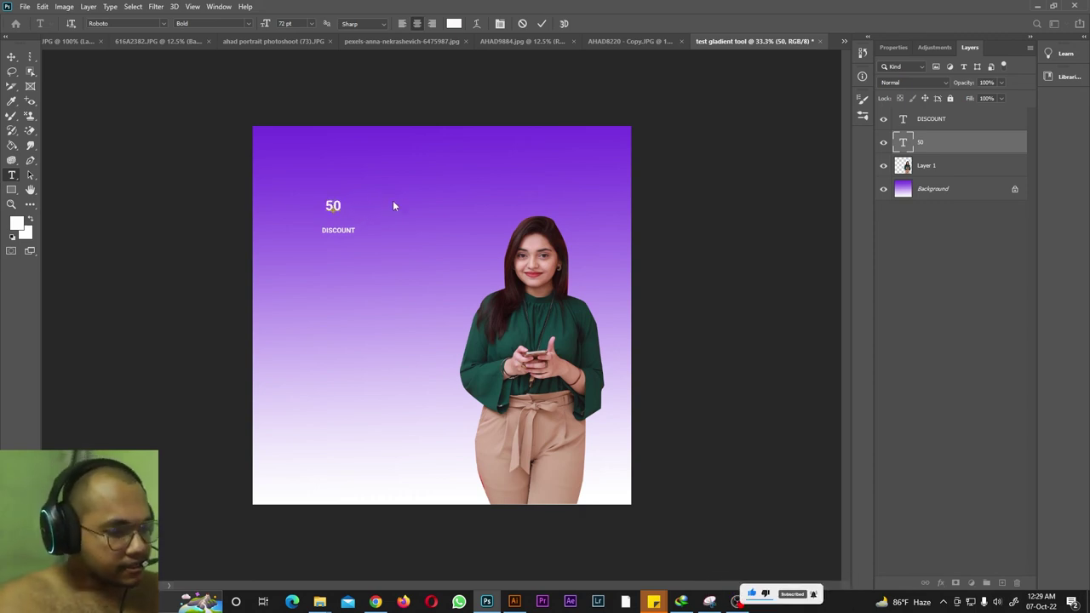
{"action": "type", "text": "%"}
{"action": "left_click_drag", "start_coordinate": [333, 223], "coordinate": [336, 231]}
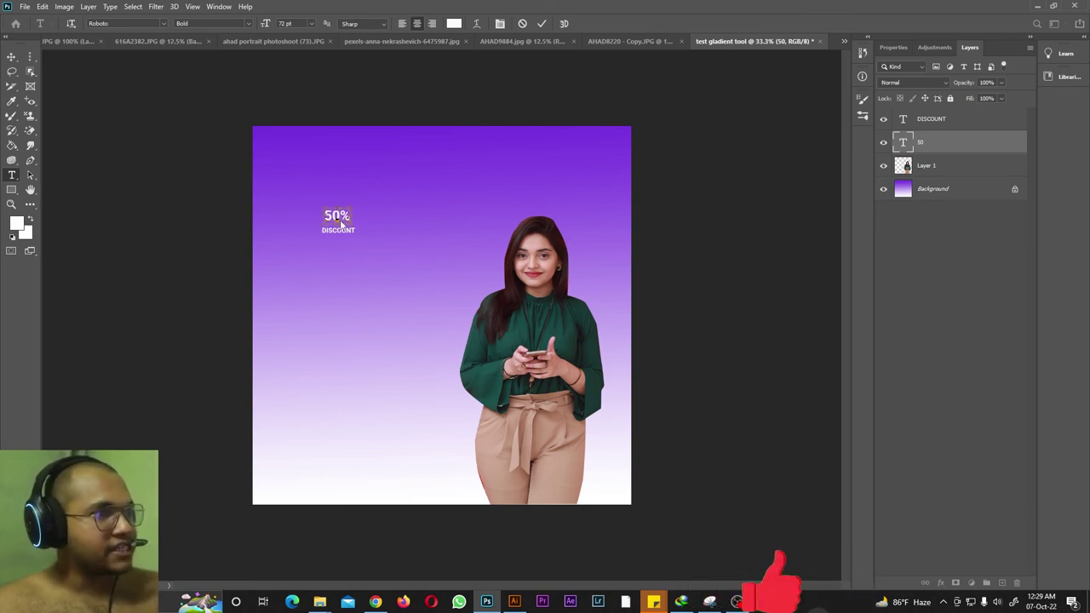
{"action": "left_click_drag", "start_coordinate": [350, 225], "coordinate": [380, 243]}
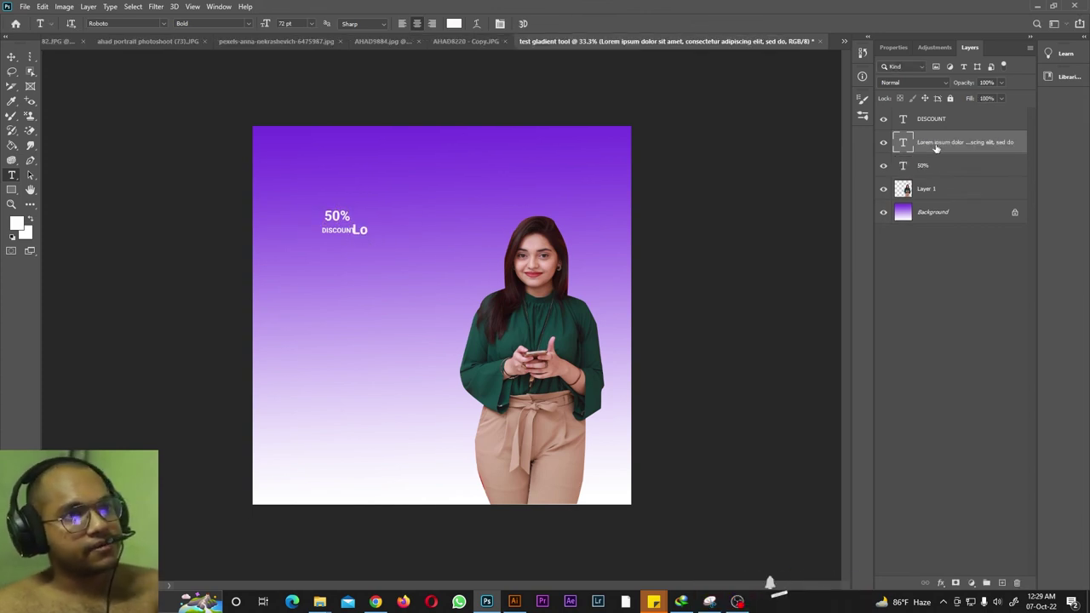
Discard the accidental placeholder text and enlarge the "50%" text above "DISCOUNT".
{"action": "key", "text": "Escape"}
{"action": "left_click", "coordinate": [9, 56]}
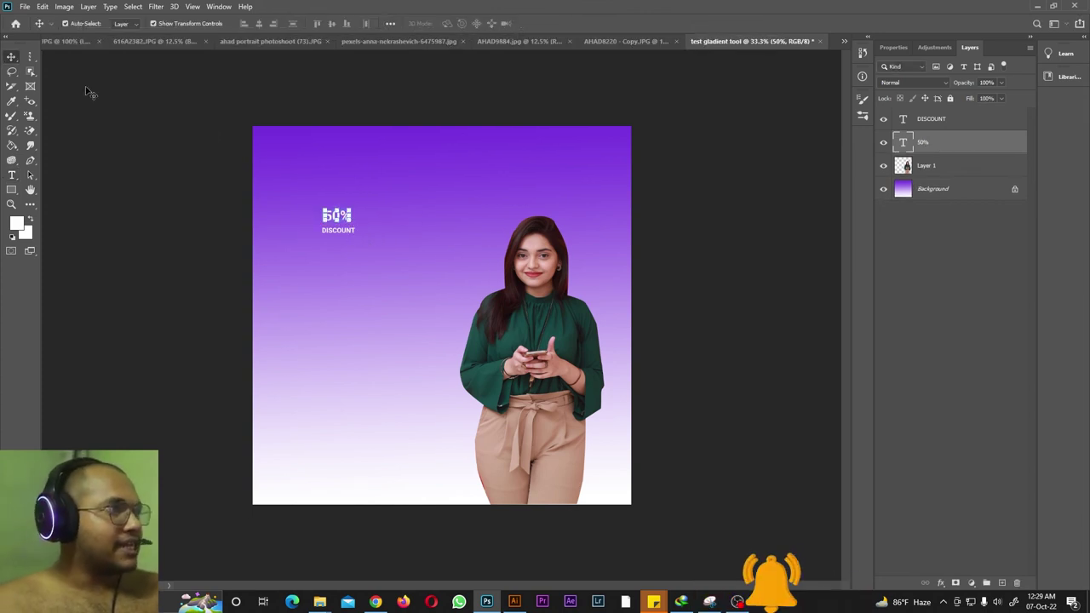
{"action": "key", "text": "ctrl+t"}
{"action": "mouse_move", "coordinate": [350, 223]}
{"action": "left_mouse_down"}
{"action": "mouse_move", "coordinate": [403, 253]}
{"action": "mouse_move", "coordinate": [369, 234]}
{"action": "mouse_move", "coordinate": [371, 247]}
{"action": "mouse_move", "coordinate": [367, 218]}
{"action": "left_mouse_up"}
{"action": "left_click", "coordinate": [816, 213]}
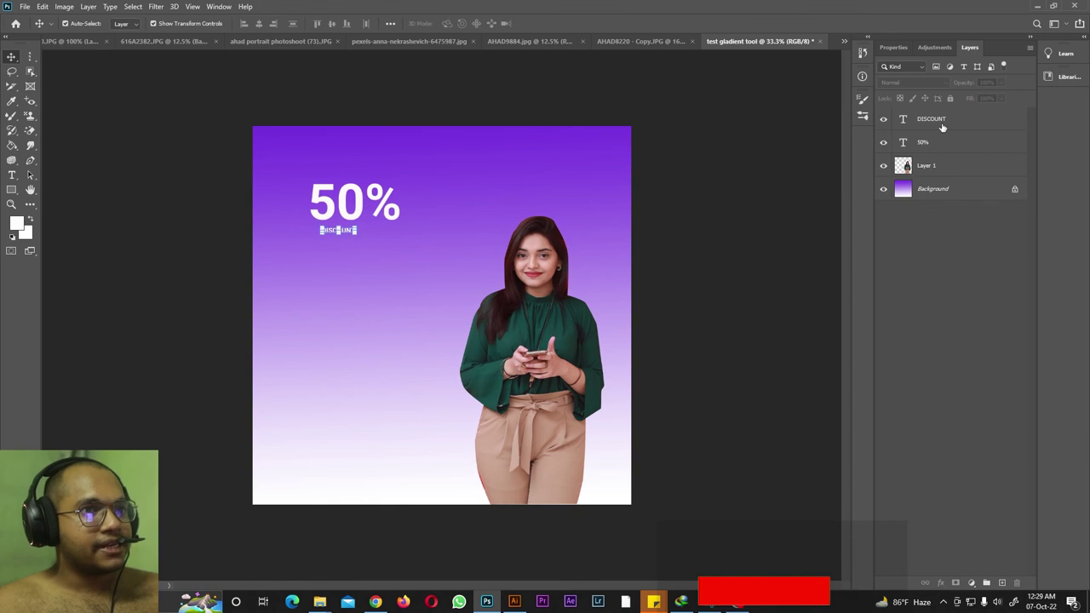
Scale the "DISCOUNT" text to 300.95% and move it directly below "50%", aligned with its left edge.
{"action": "left_click", "coordinate": [338, 230]}
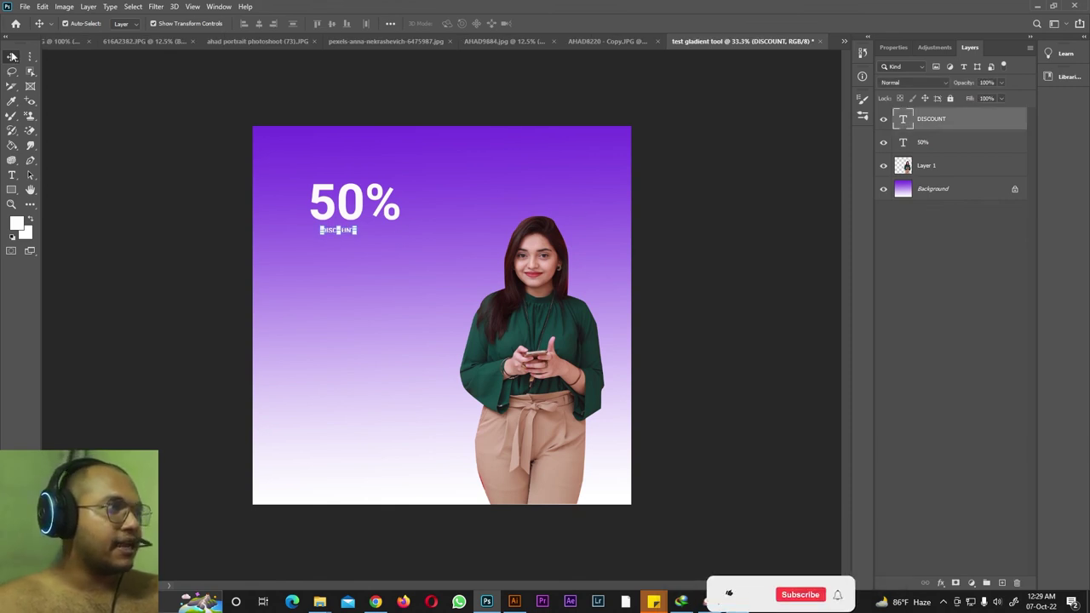
{"action": "key", "text": "ctrl+t"}
{"action": "left_click_drag", "start_coordinate": [404, 263], "coordinate": [427, 264]}
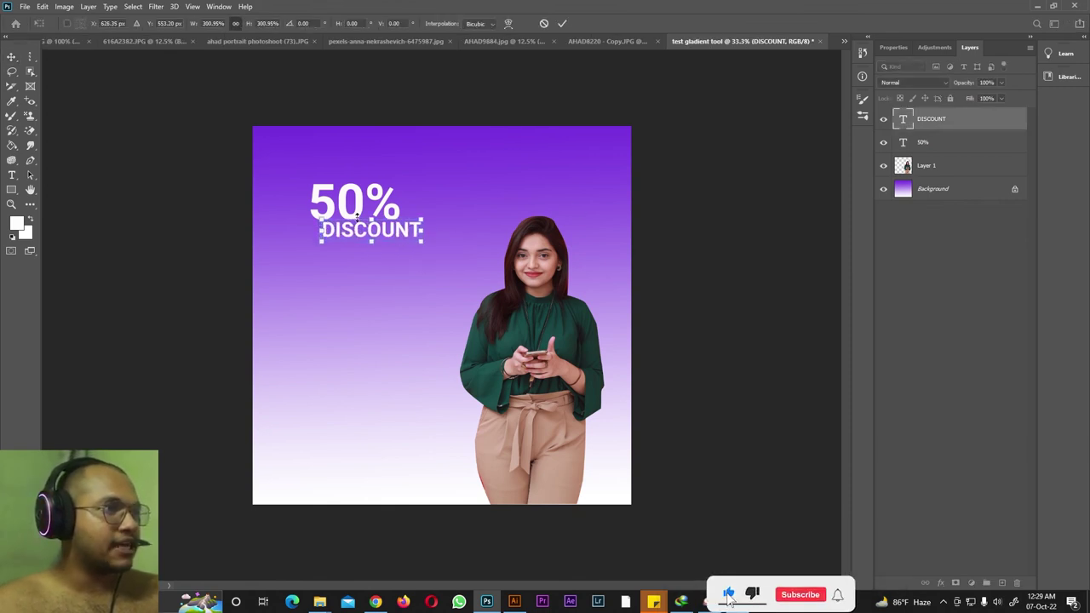
{"action": "left_click_drag", "start_coordinate": [366, 239], "coordinate": [357, 248]}
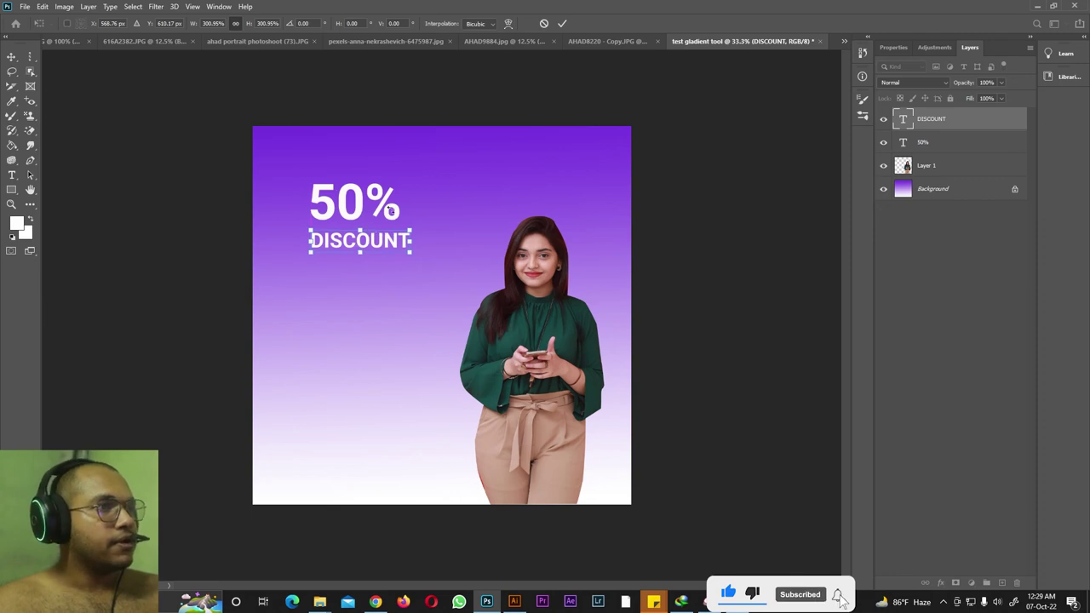
{"action": "key", "text": "Return"}
Scale the "50%" text to 109.10% and position it above "DISCOUNT" so their widths match.
{"action": "left_click", "coordinate": [353, 202]}
{"action": "key", "text": "ctrl+t"}
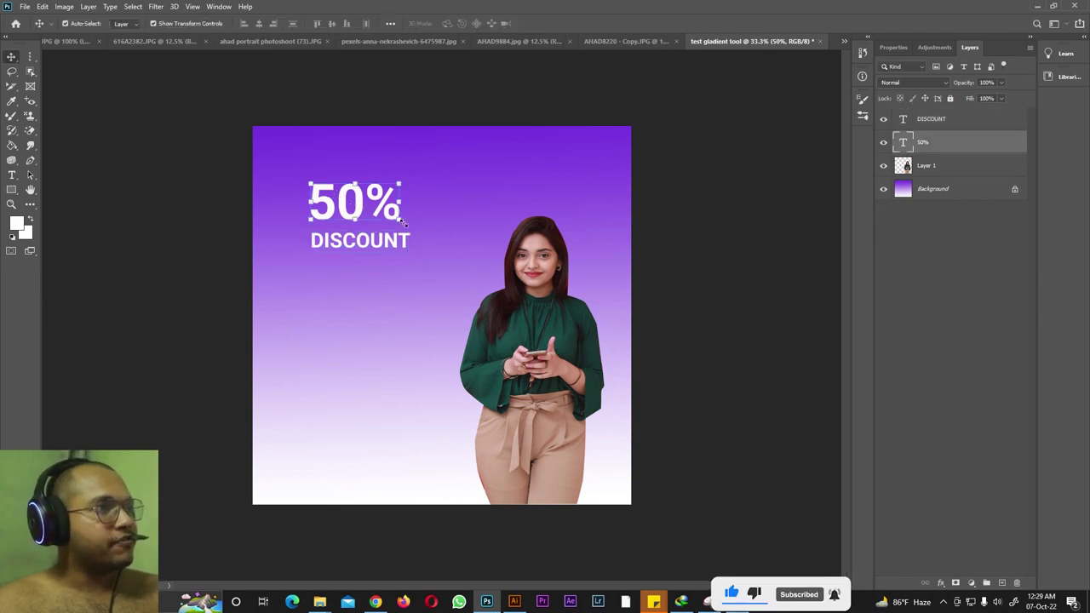
{"action": "left_click_drag", "start_coordinate": [404, 223], "coordinate": [367, 200]}
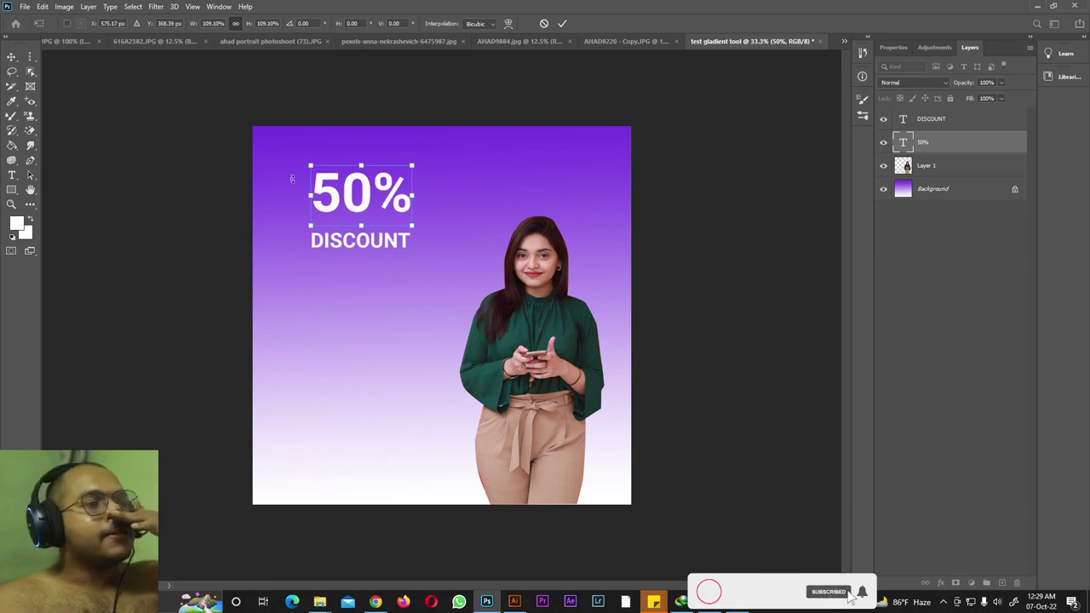
{"action": "key", "text": "Return"}
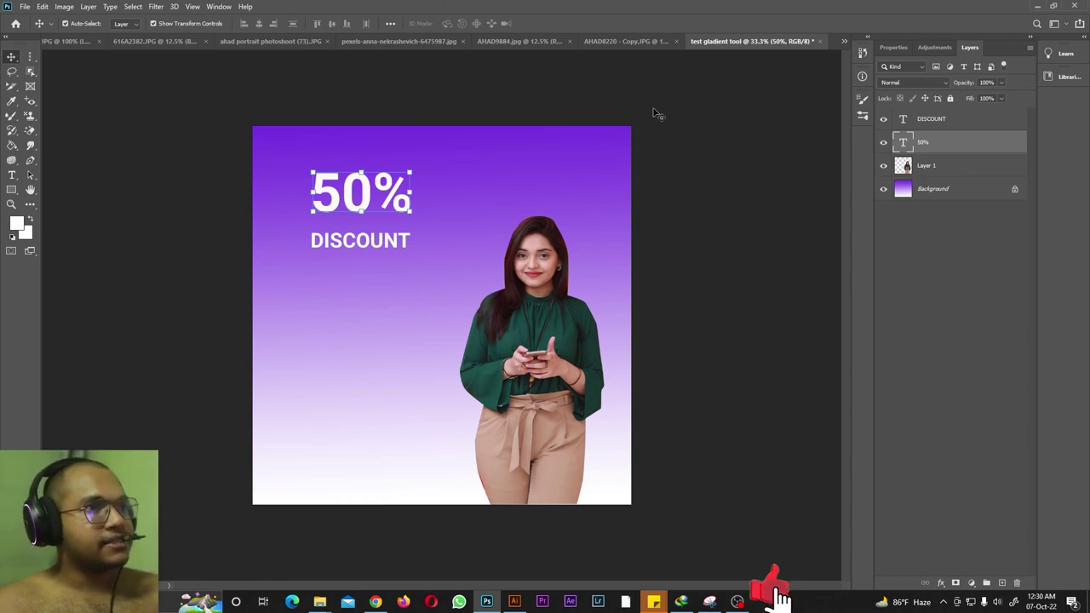
Try an Arc warp on the "DISCOUNT" text with bend -18%, horizontal distortion +29% and vertical distortion +21%.
{"action": "left_click", "coordinate": [356, 250]}
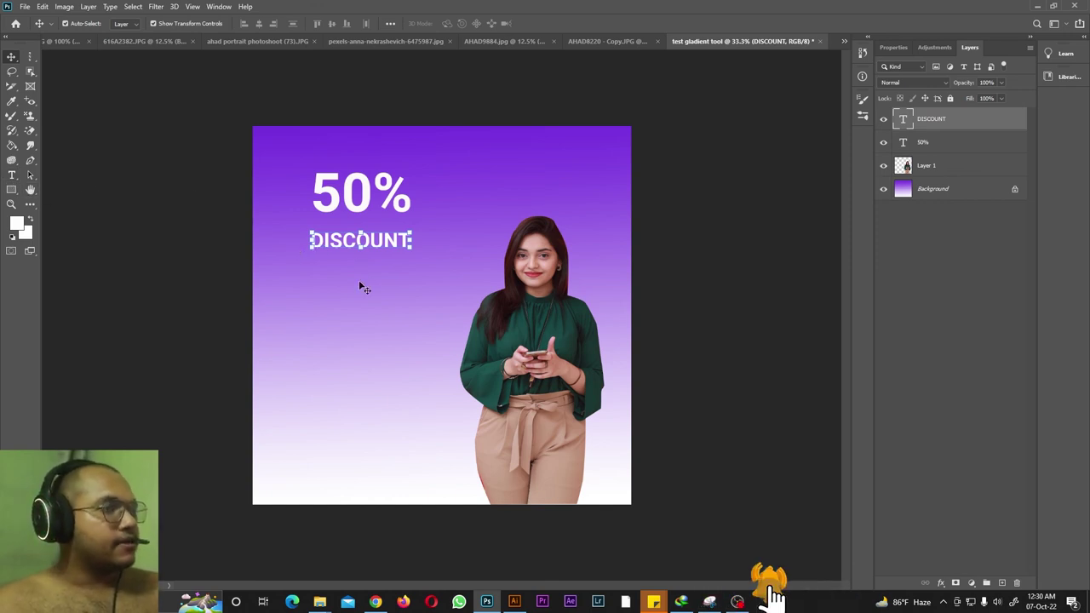
{"action": "left_click", "coordinate": [12, 175]}
{"action": "left_click", "coordinate": [358, 241]}
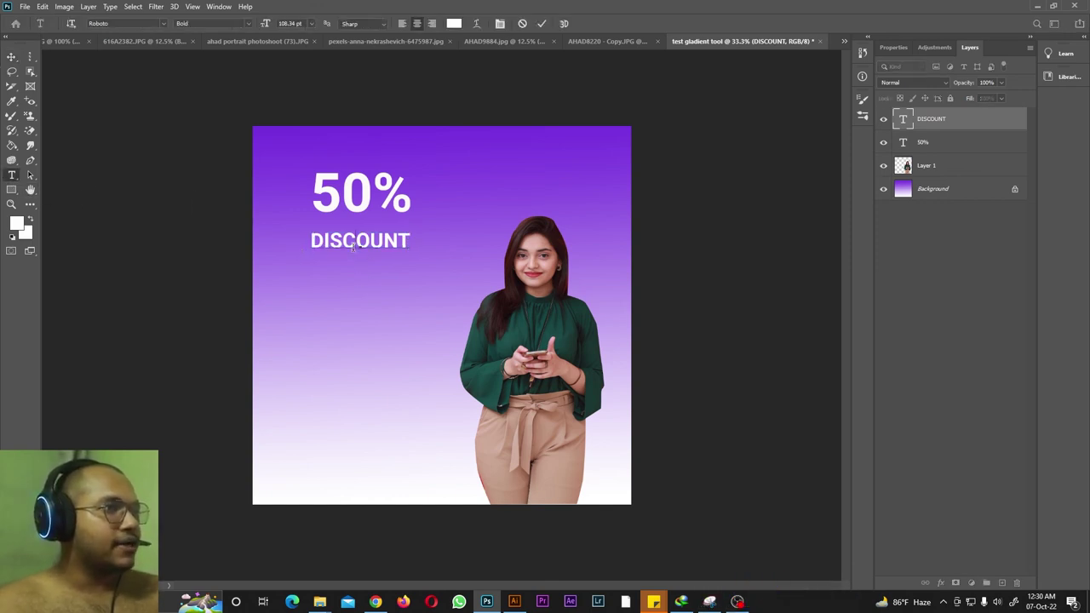
{"action": "left_click", "coordinate": [475, 25]}
{"action": "left_click", "coordinate": [527, 155]}
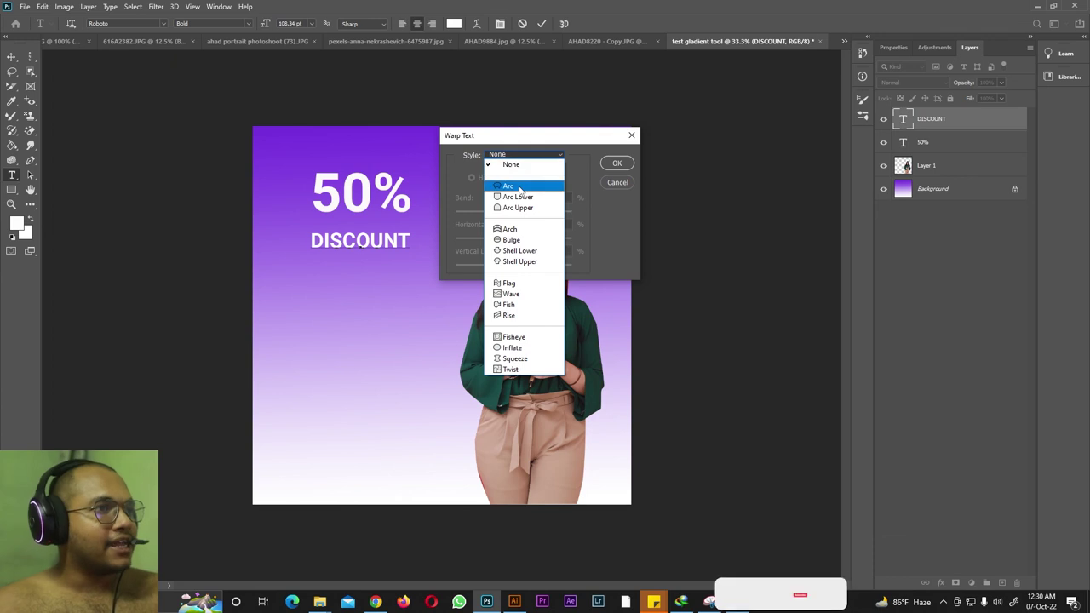
{"action": "left_click", "coordinate": [518, 187]}
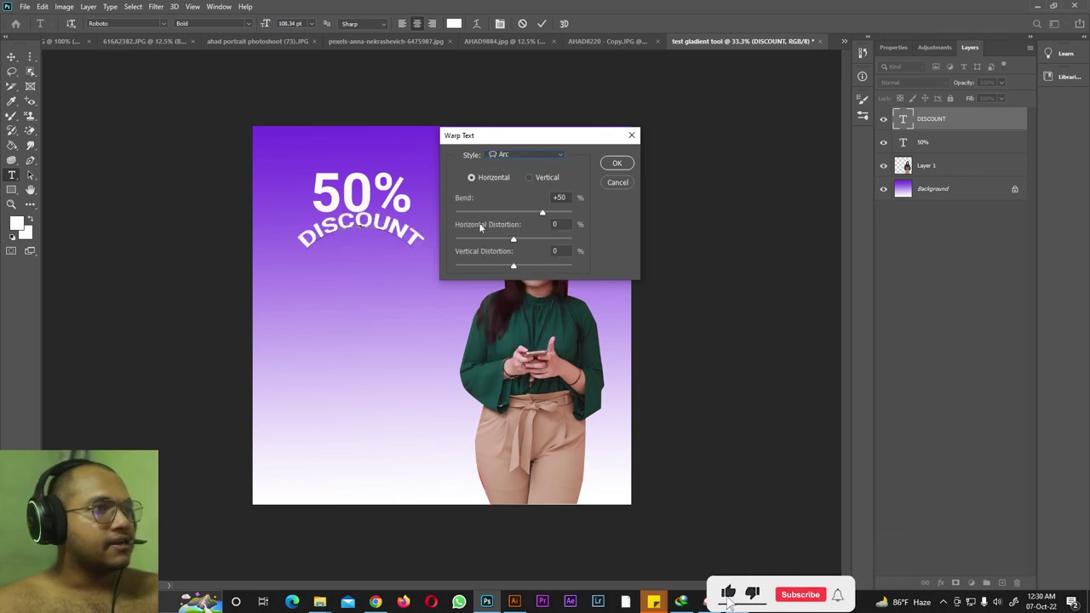
{"action": "left_click_drag", "start_coordinate": [542, 213], "coordinate": [525, 267]}
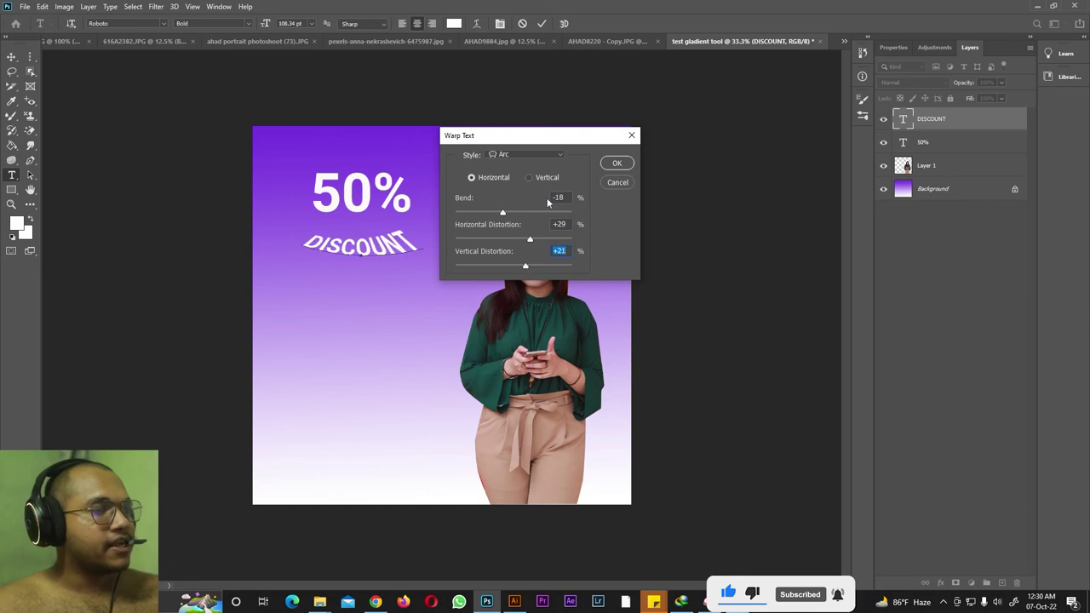
Try the Arc Lower warp style on "DISCOUNT", reset the style to None and leave the warp settings without applying.
{"action": "left_click", "coordinate": [532, 155]}
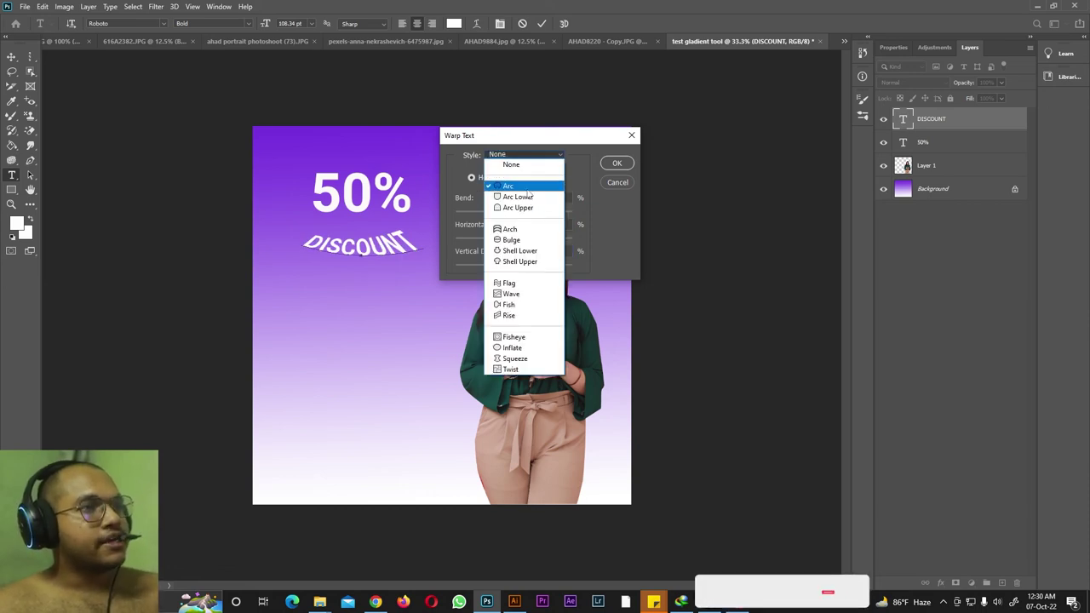
{"action": "left_click", "coordinate": [526, 197]}
{"action": "left_click", "coordinate": [539, 155]}
{"action": "left_click", "coordinate": [532, 162]}
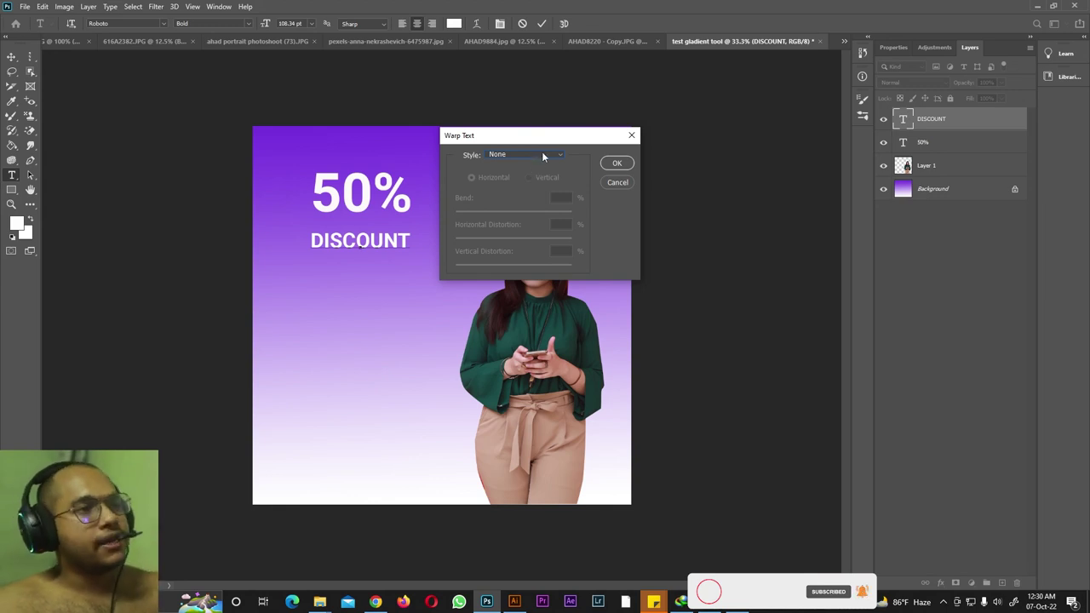
{"action": "left_click", "coordinate": [537, 155]}
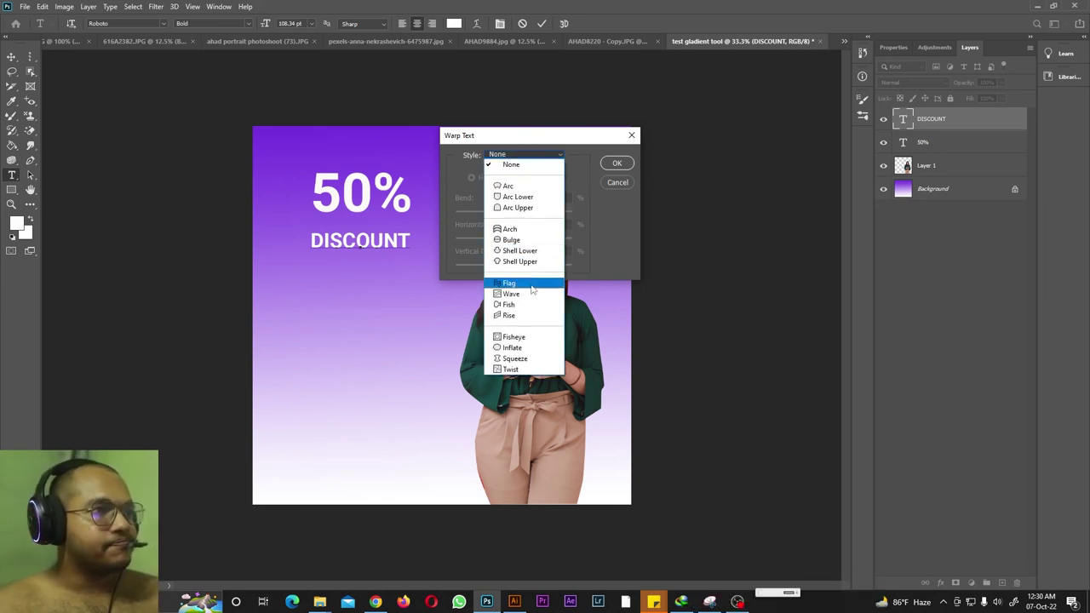
{"action": "left_click", "coordinate": [598, 150]}
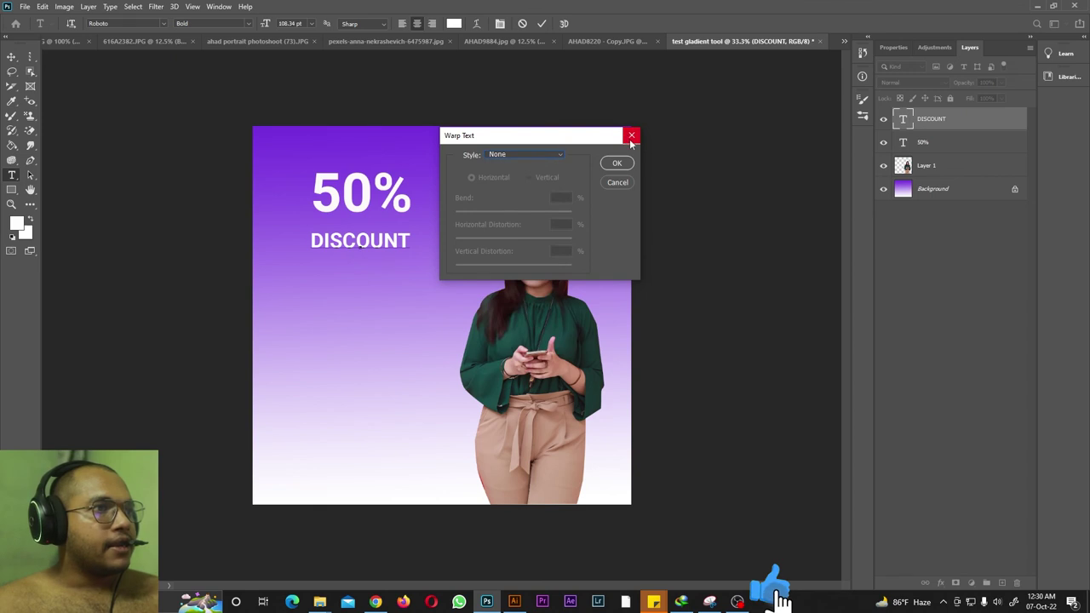
{"action": "left_click", "coordinate": [631, 134]}
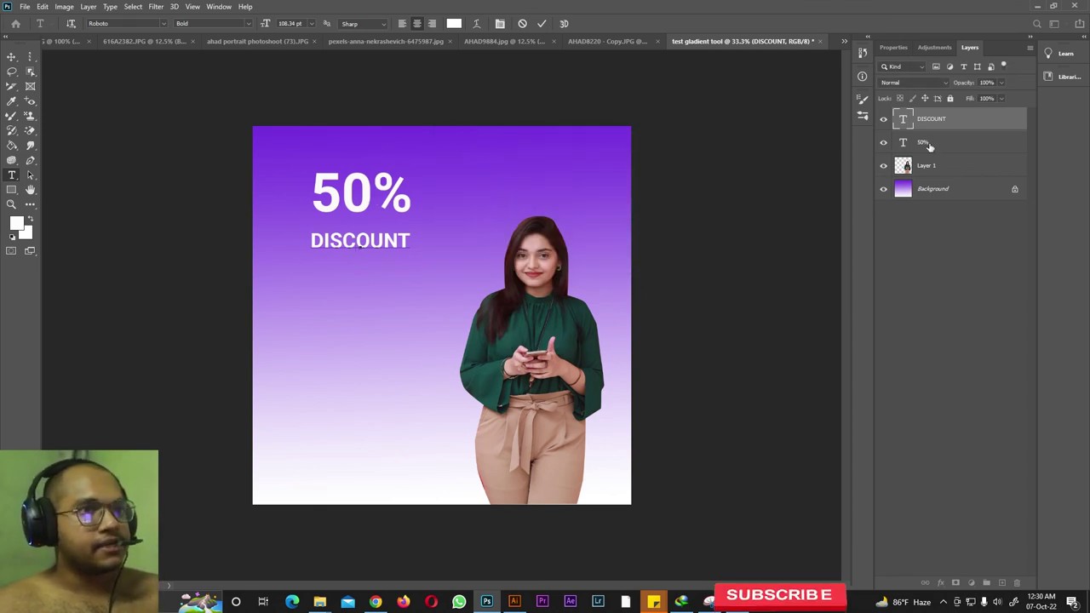
Open the blending options of the "50%" text layer and enable a Stroke effect, keeping the text in view.
{"action": "left_click", "coordinate": [347, 201]}
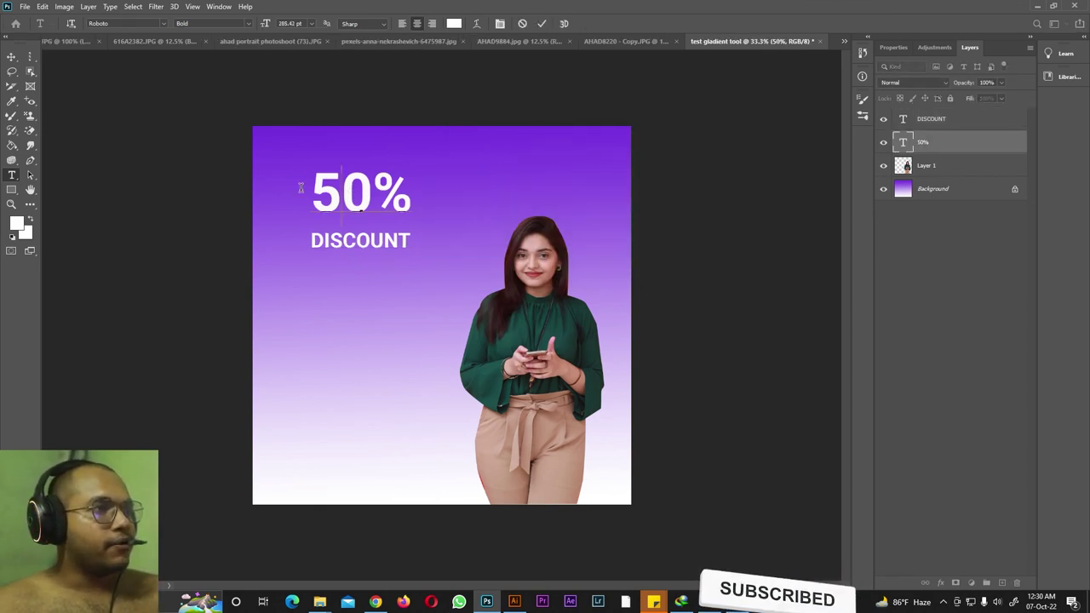
{"action": "left_click_drag", "start_coordinate": [312, 188], "coordinate": [418, 187]}
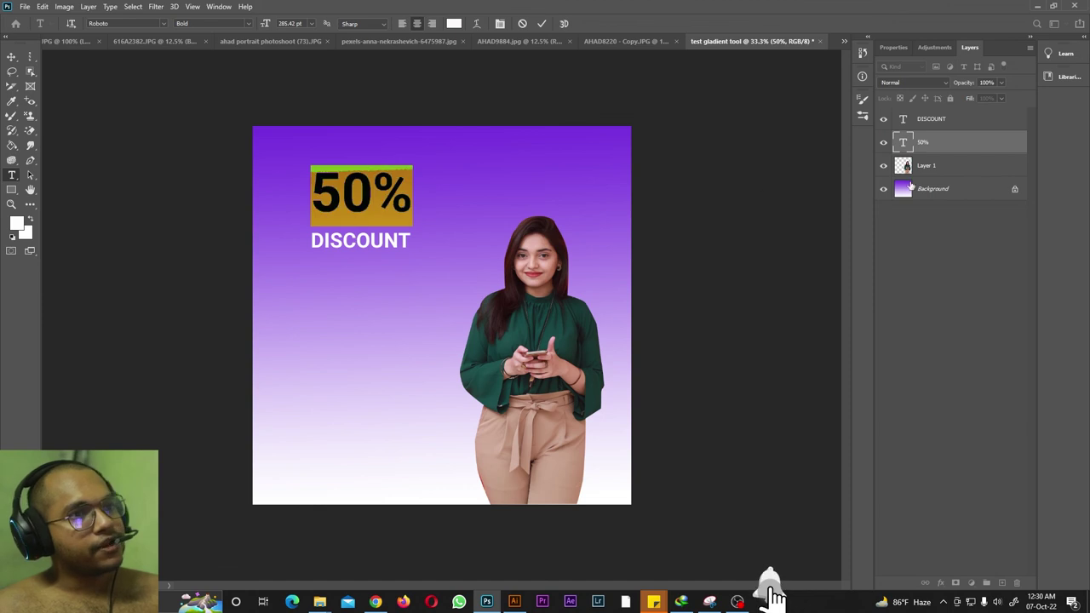
{"action": "left_click", "coordinate": [943, 147]}
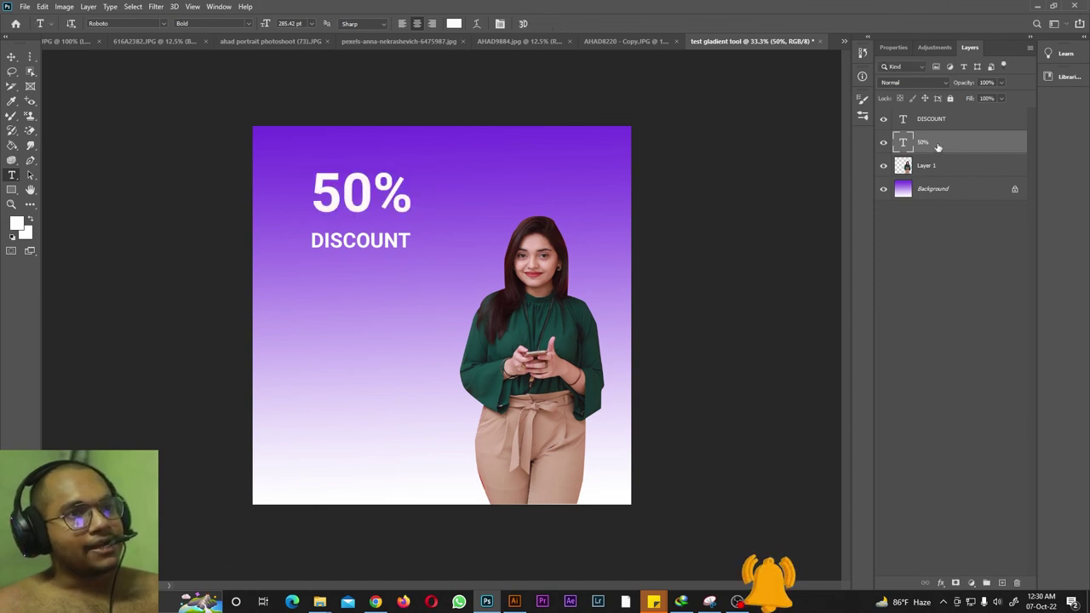
{"action": "right_click", "coordinate": [935, 145]}
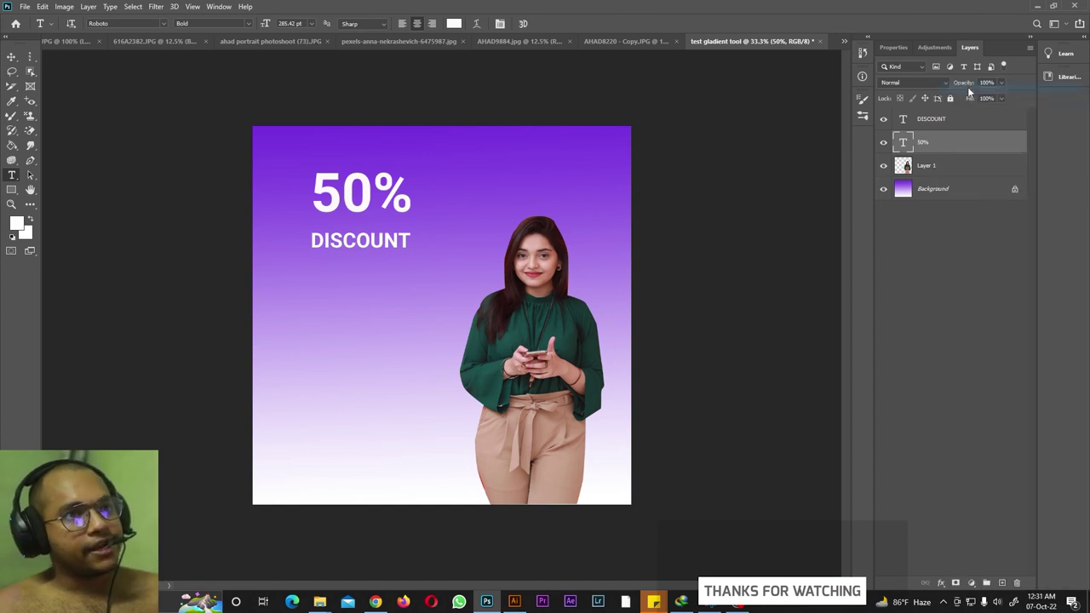
{"action": "left_click", "coordinate": [963, 98]}
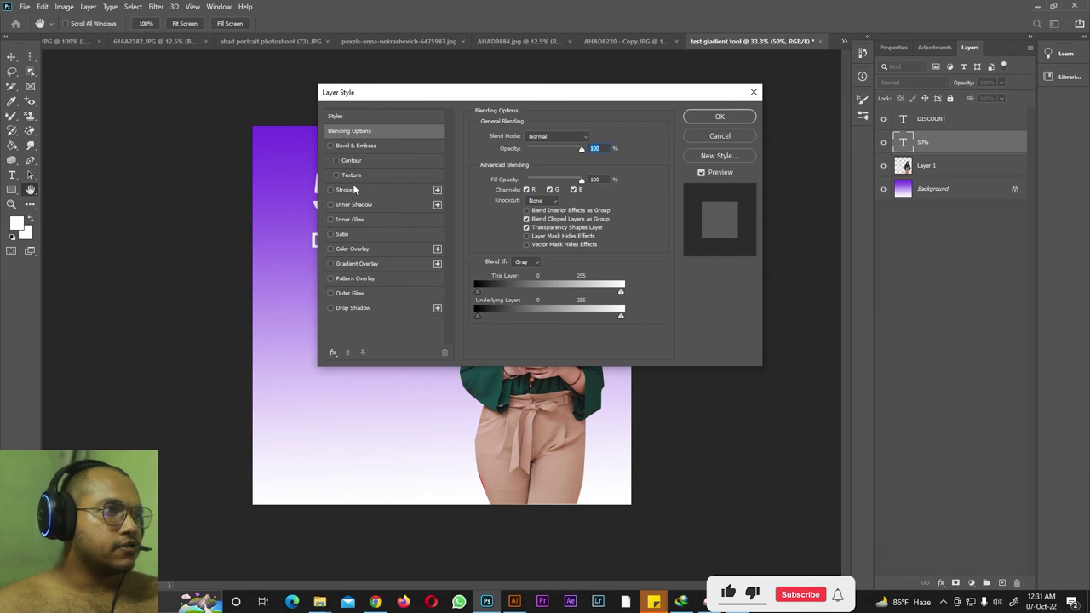
{"action": "left_click", "coordinate": [345, 189]}
{"action": "left_click_drag", "start_coordinate": [494, 94], "coordinate": [756, 104]}
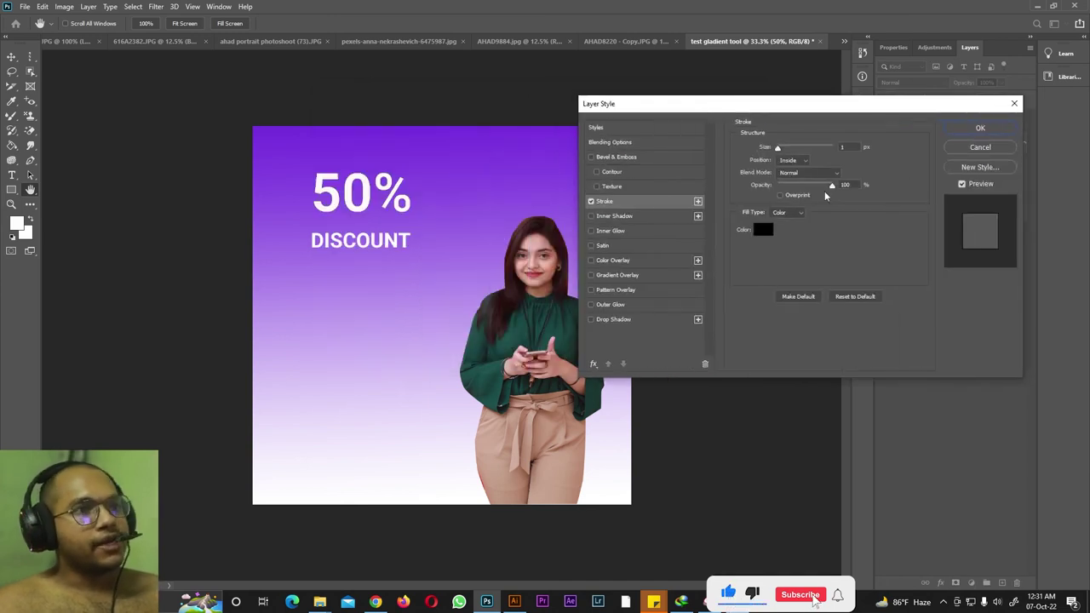
Set the stroke size to 27 px, compare the Inside and Outside positions, and choose Outside.
{"action": "left_click", "coordinate": [790, 160]}
{"action": "left_click", "coordinate": [787, 170]}
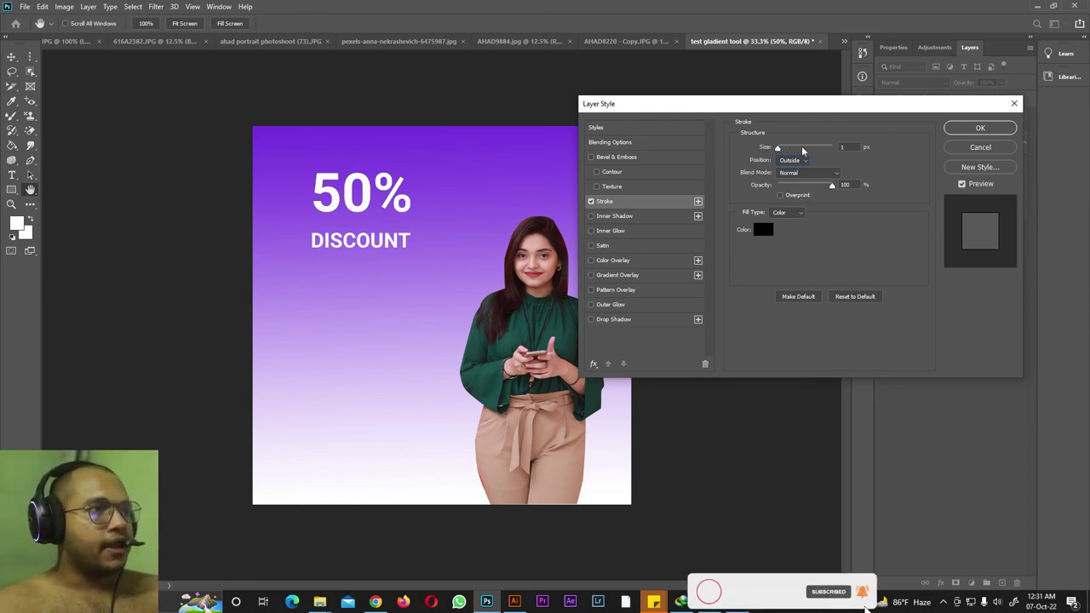
{"action": "mouse_move", "coordinate": [777, 148]}
{"action": "left_mouse_down"}
{"action": "mouse_move", "coordinate": [823, 148]}
{"action": "mouse_move", "coordinate": [786, 149]}
{"action": "left_mouse_up"}
{"action": "left_click", "coordinate": [799, 161]}
{"action": "left_click", "coordinate": [792, 180]}
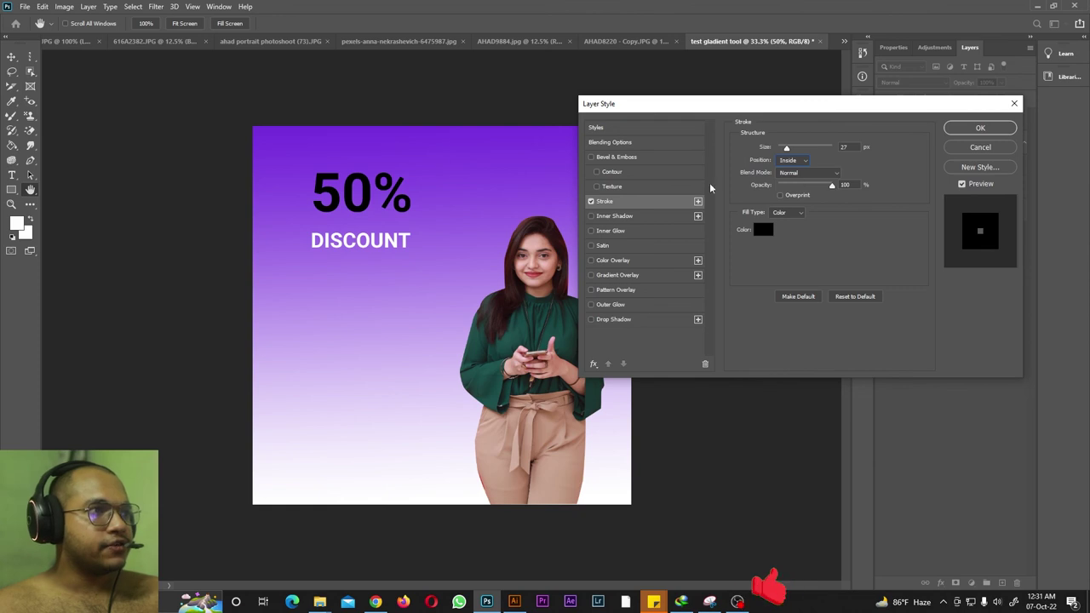
{"action": "left_click", "coordinate": [792, 161]}
{"action": "left_click", "coordinate": [809, 169]}
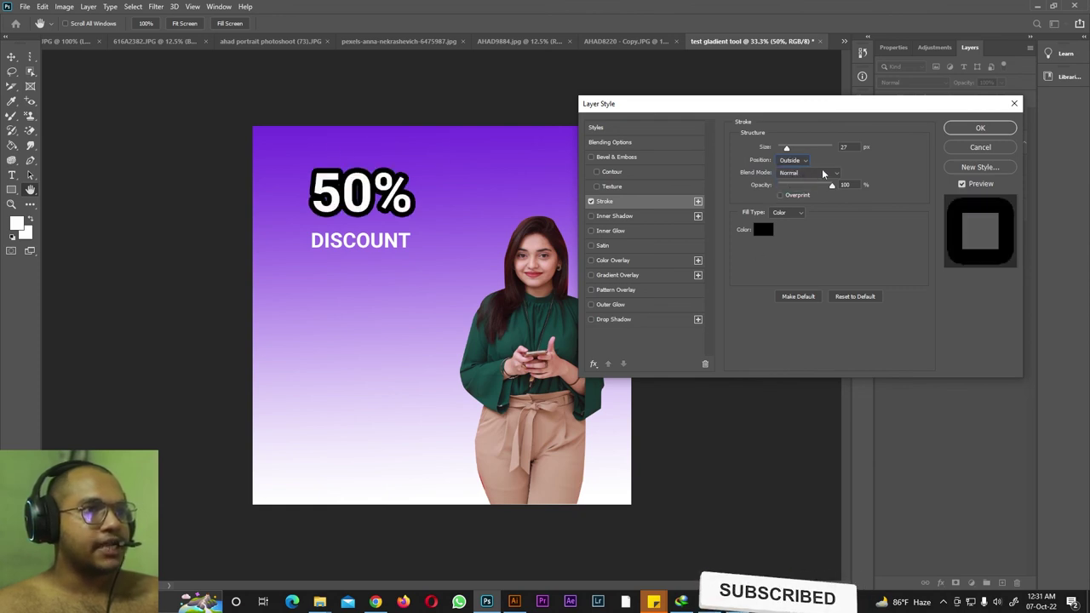
Colour the "50%" stroke pale lavender #c4bde5, reduce its size to 6 px and apply the layer style.
{"action": "left_click", "coordinate": [762, 230]}
{"action": "left_click", "coordinate": [432, 154]}
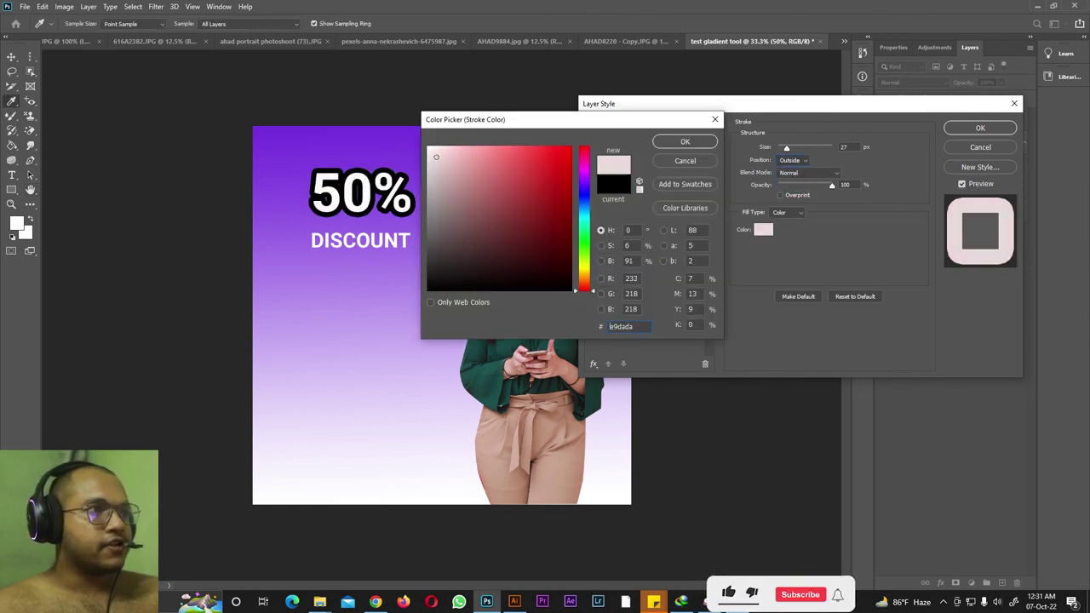
{"action": "left_click", "coordinate": [582, 194]}
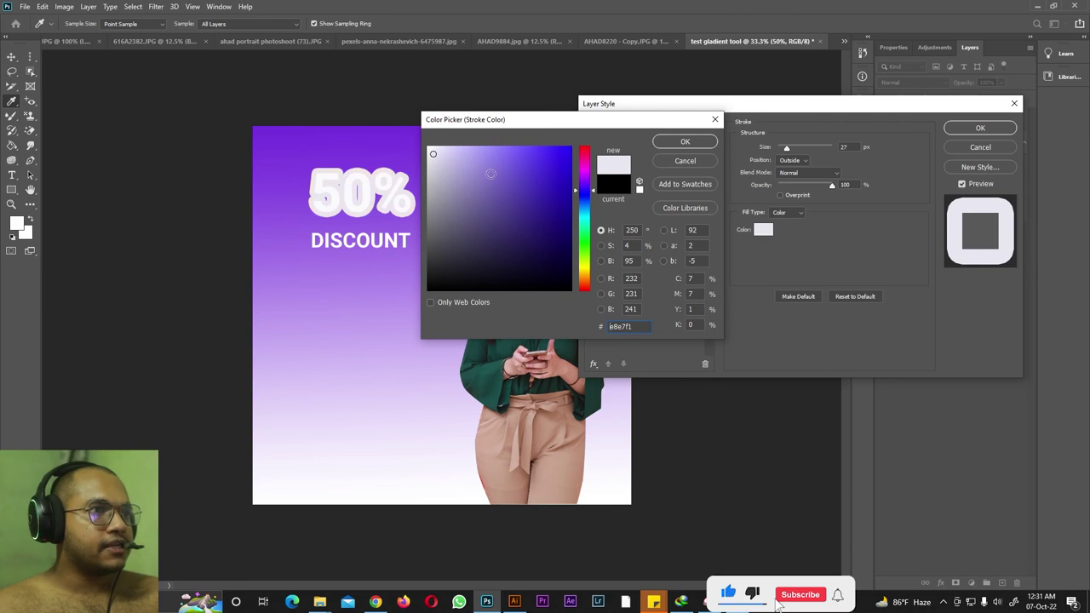
{"action": "left_click", "coordinate": [451, 161]}
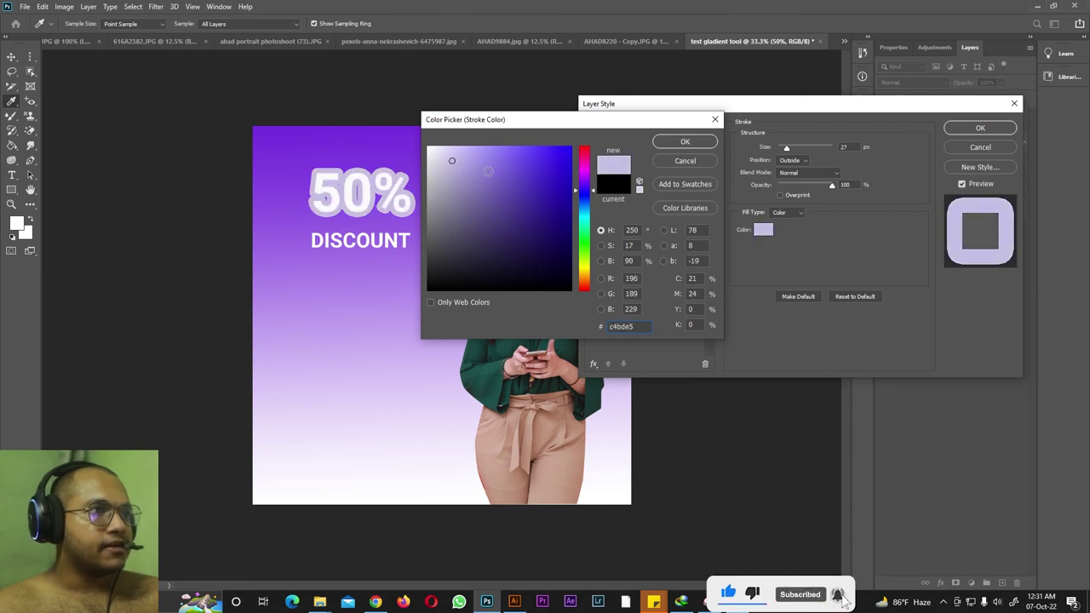
{"action": "left_click", "coordinate": [681, 142]}
{"action": "left_click_drag", "start_coordinate": [786, 147], "coordinate": [783, 150]}
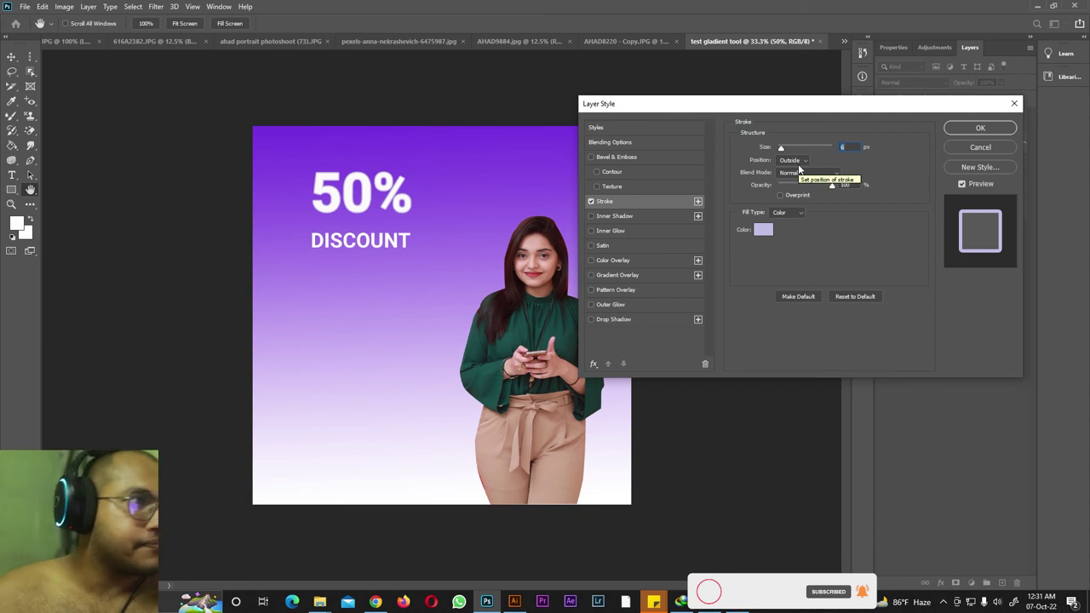
{"action": "left_click", "coordinate": [980, 128]}
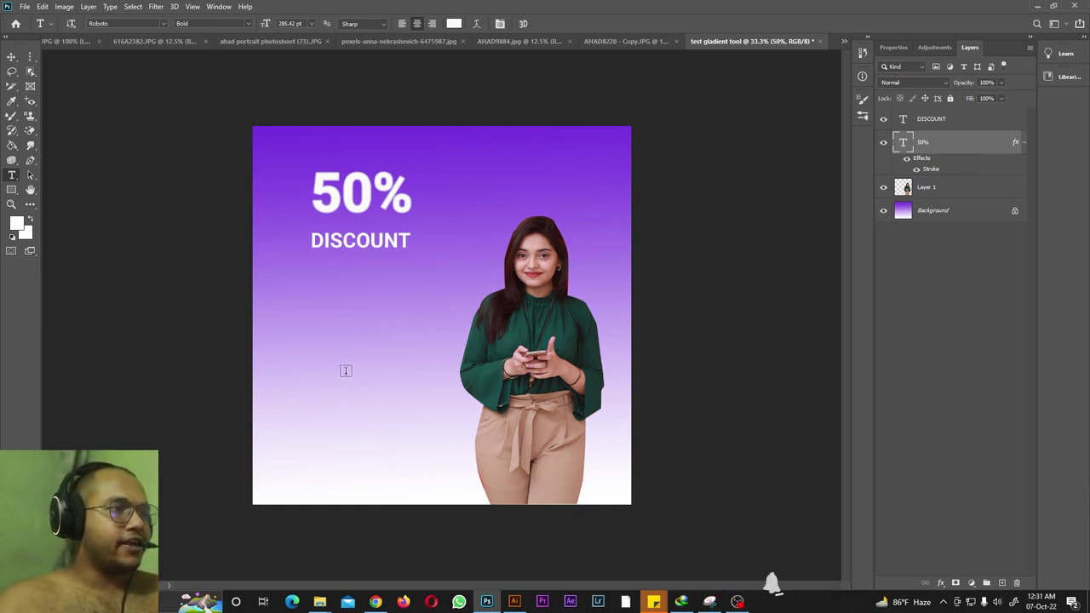
Switch to Chrome and ready the current tab's address for a new web search.
{"action": "left_click", "coordinate": [374, 603]}
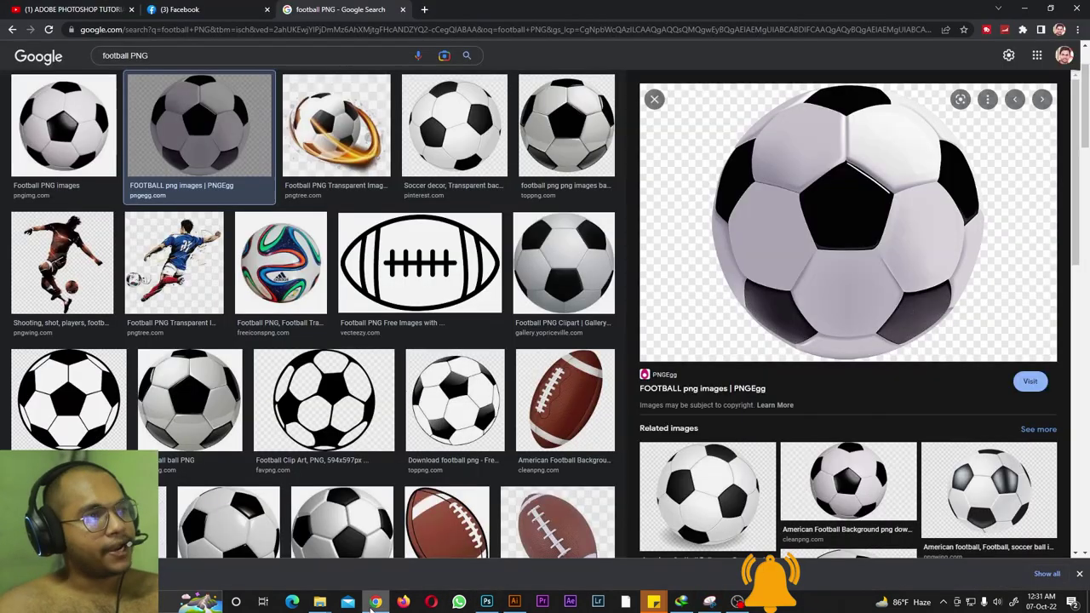
{"action": "left_click", "coordinate": [364, 29]}
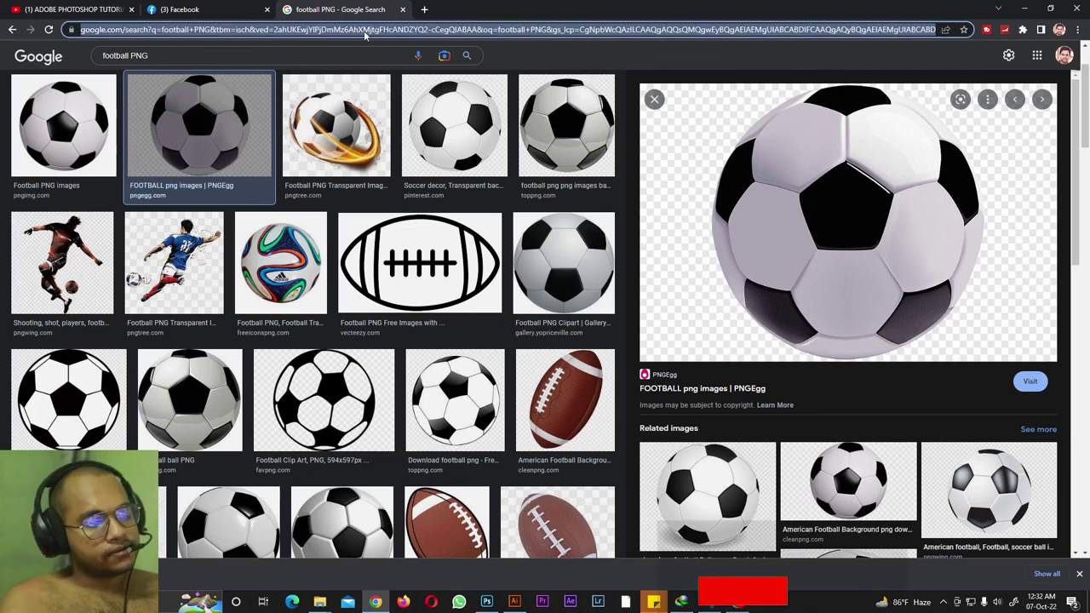
{"action": "type", "text": "cHENE"}
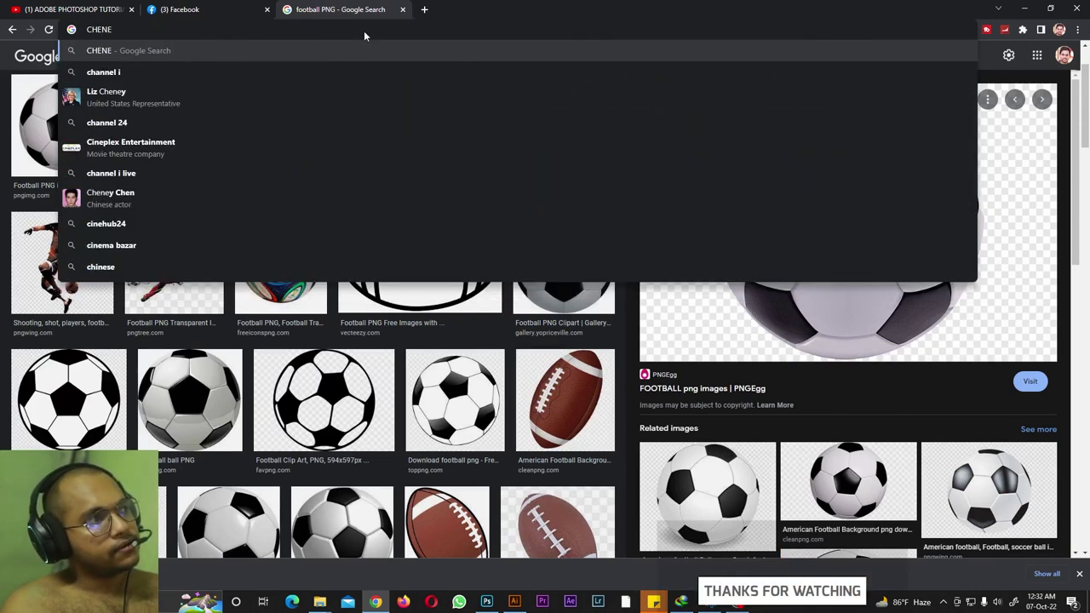
{"action": "key", "text": "BackSpace"}
{"action": "key", "text": "BackSpace"}
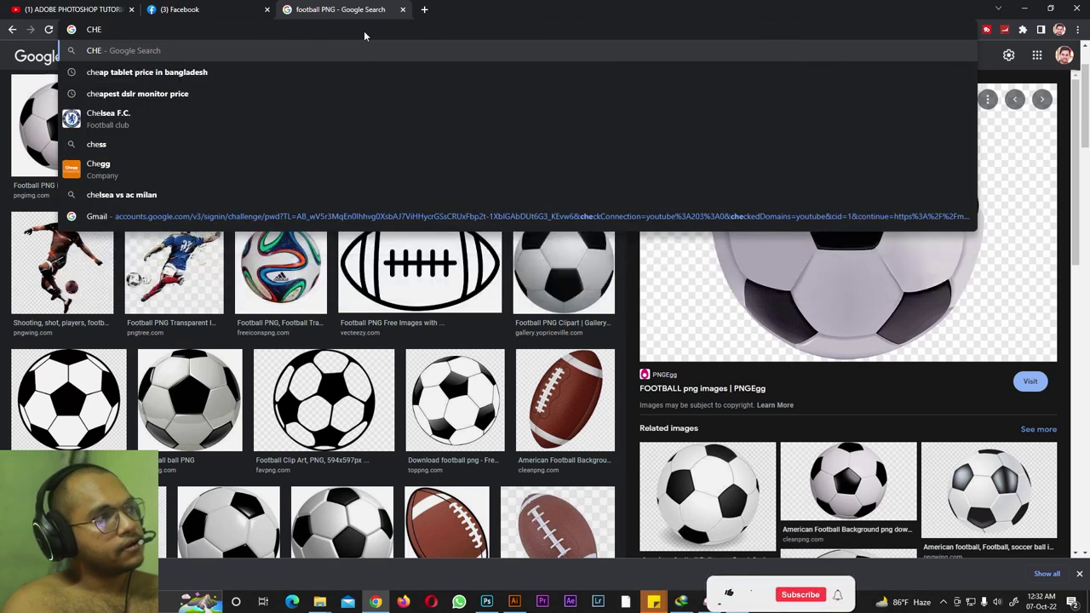
{"action": "key", "text": "BackSpace"}
{"action": "key", "text": "BackSpace"}
{"action": "key", "text": "BackSpace"}
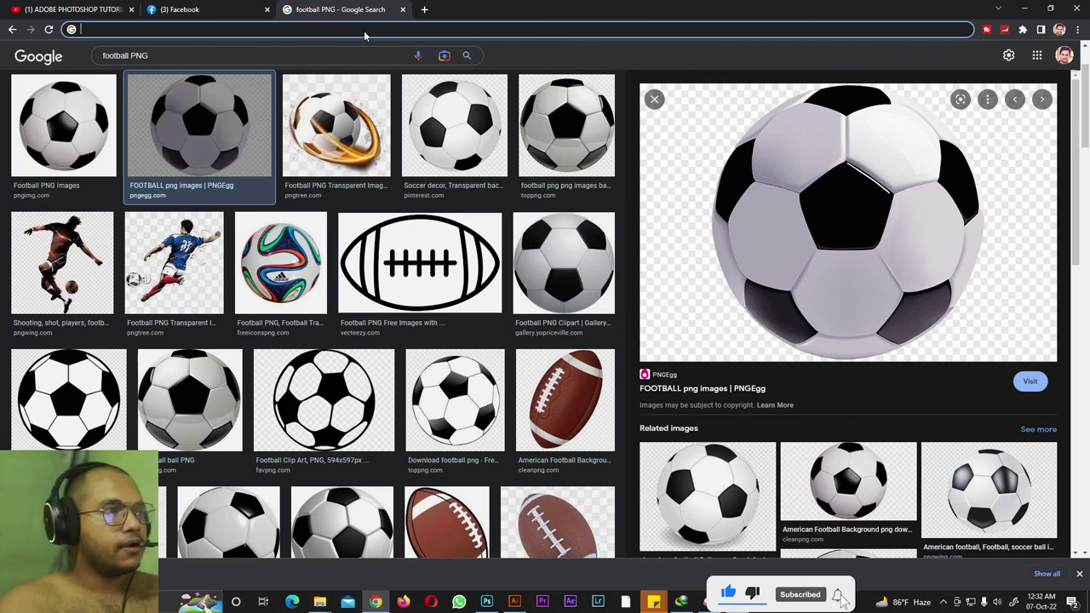
Search Google for "USA TO DRESS BRAND" and correct the query to "USA TOP DRESS BRAND".
{"action": "type", "text": "USA T"}
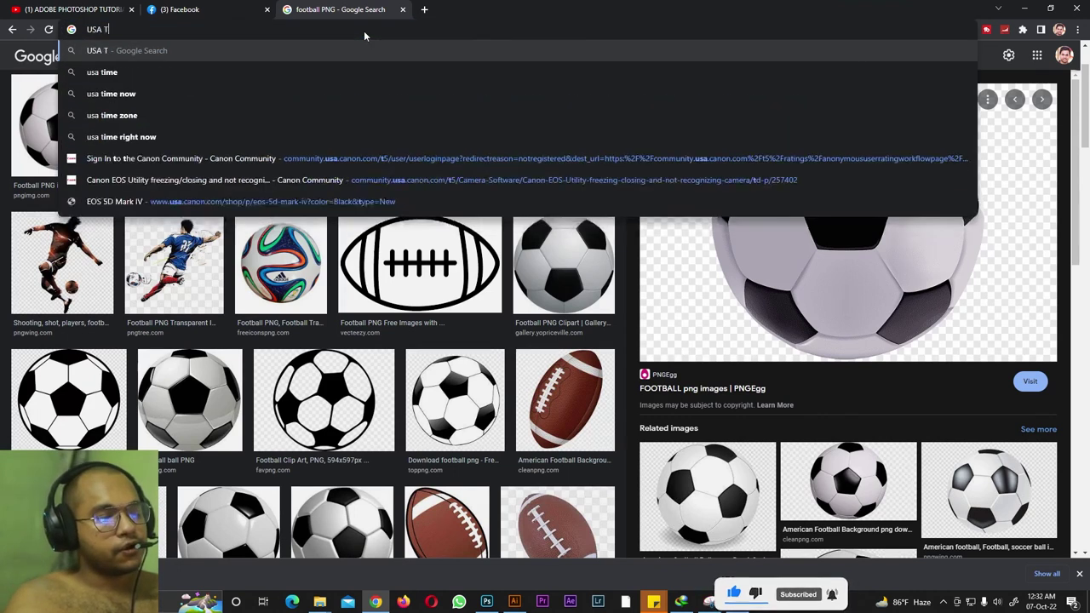
{"action": "type", "text": "O DRESS BRAND"}
{"action": "key", "text": "Return"}
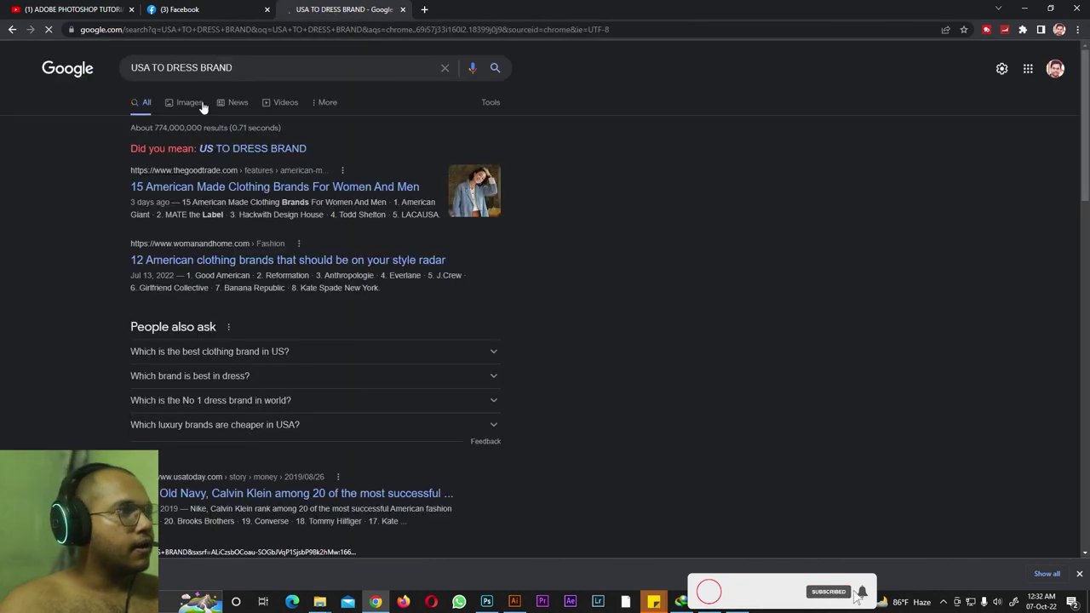
{"action": "left_click", "coordinate": [166, 68]}
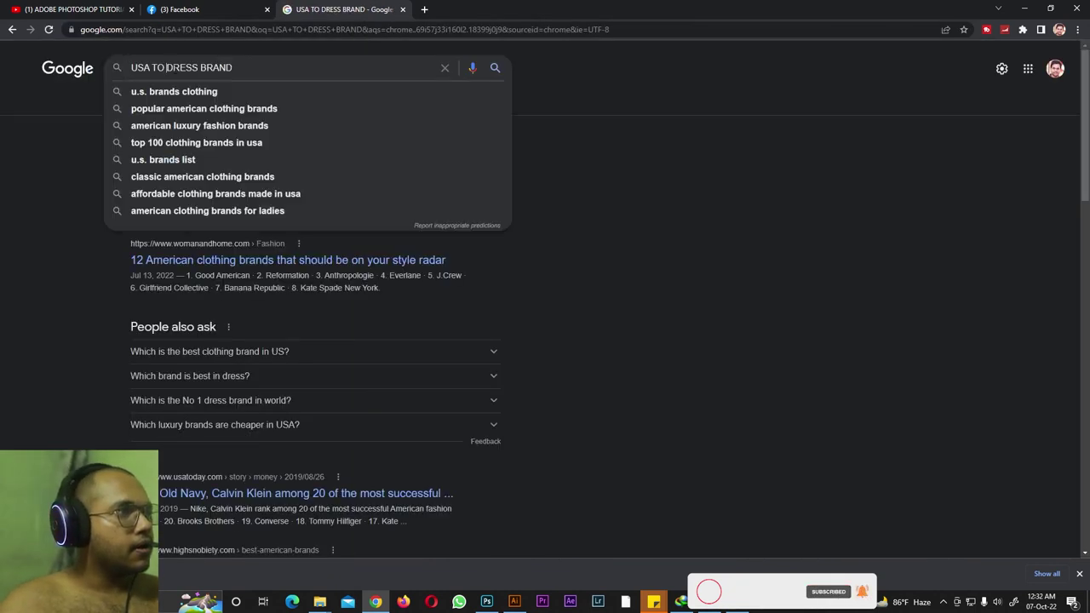
{"action": "type", "text": "P"}
{"action": "key", "text": "Return"}
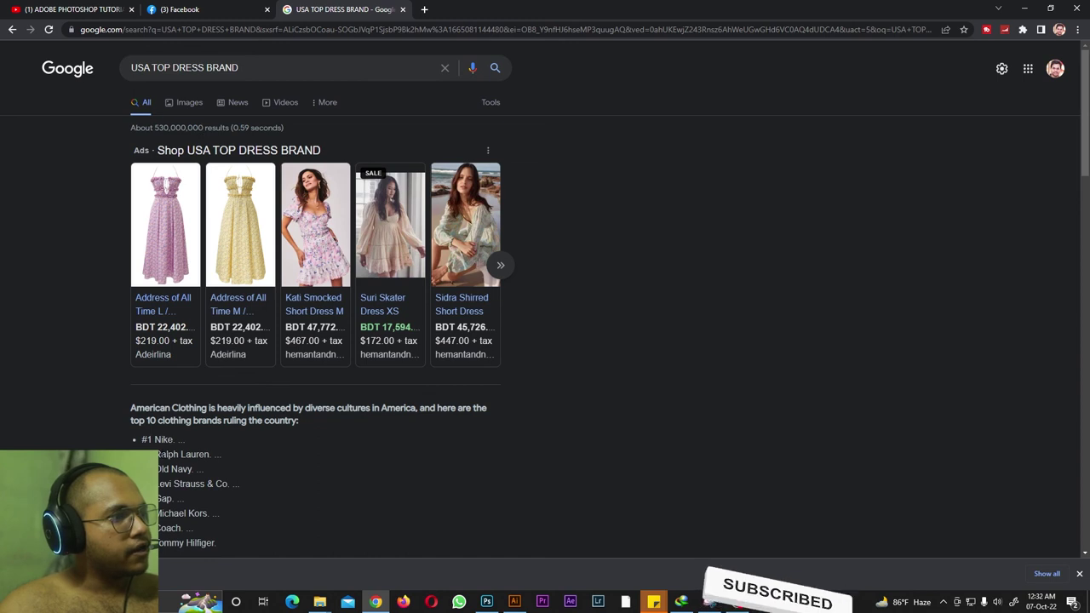
Copy the brand name Ralph Lauren from the top clothing brands list and search for "Ralph Lauren LOGO".
{"action": "right_click", "coordinate": [204, 454]}
{"action": "left_click", "coordinate": [244, 461]}
{"action": "left_click", "coordinate": [286, 63]}
{"action": "triple_click", "coordinate": [287, 62]}
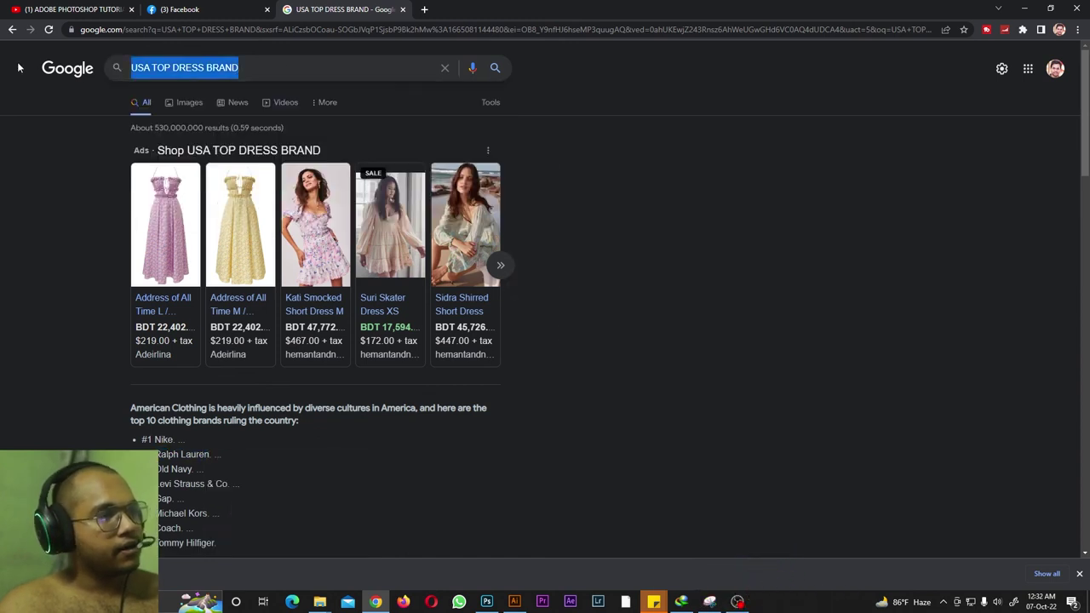
{"action": "key", "text": "ctrl+v"}
{"action": "type", "text": "LOGO"}
{"action": "key", "text": "Return"}
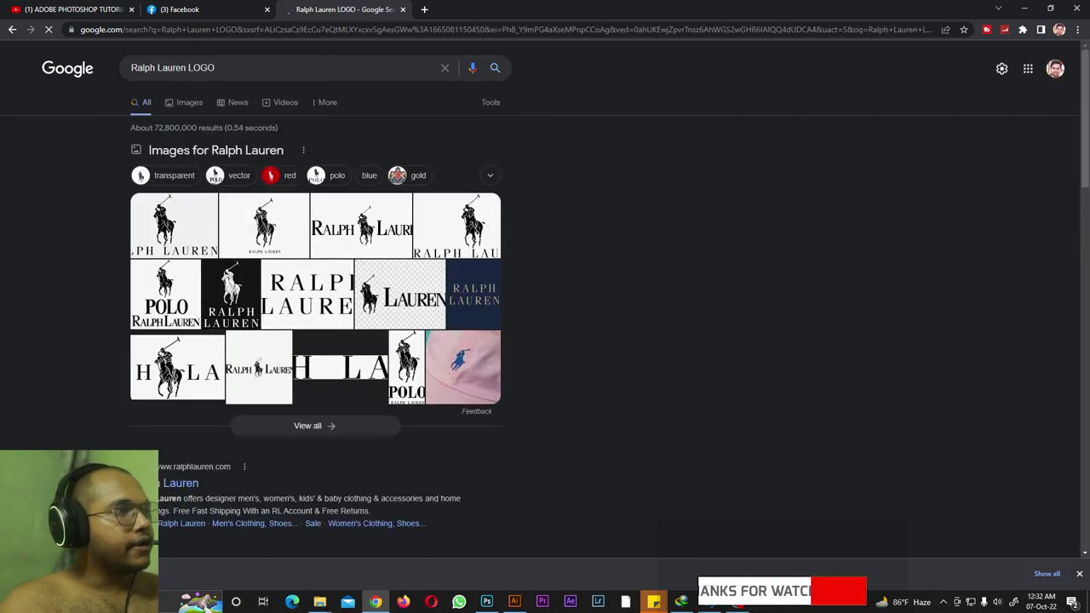
Show the image results and preview the PNGEgg logo, then the Logos-World.net Ralph Lauren logo.
{"action": "left_click", "coordinate": [181, 104]}
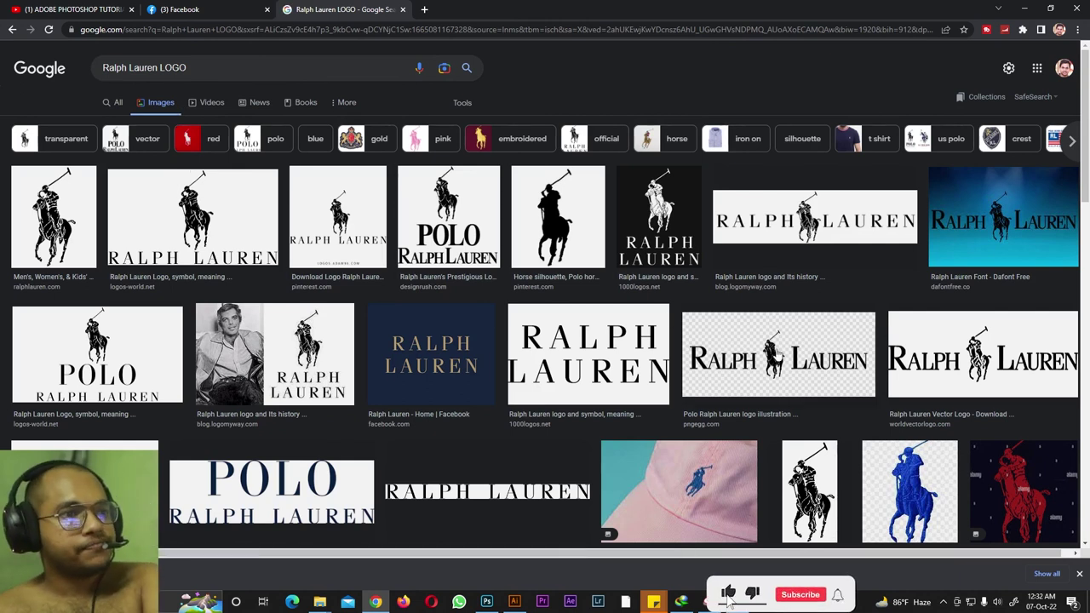
{"action": "left_click", "coordinate": [775, 348]}
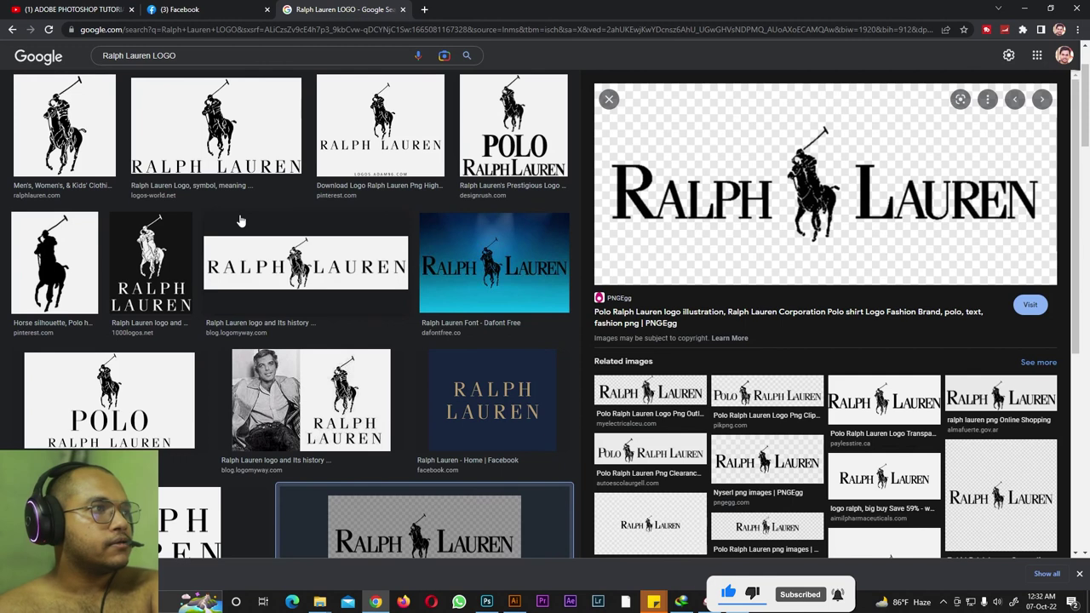
{"action": "left_click", "coordinate": [184, 150]}
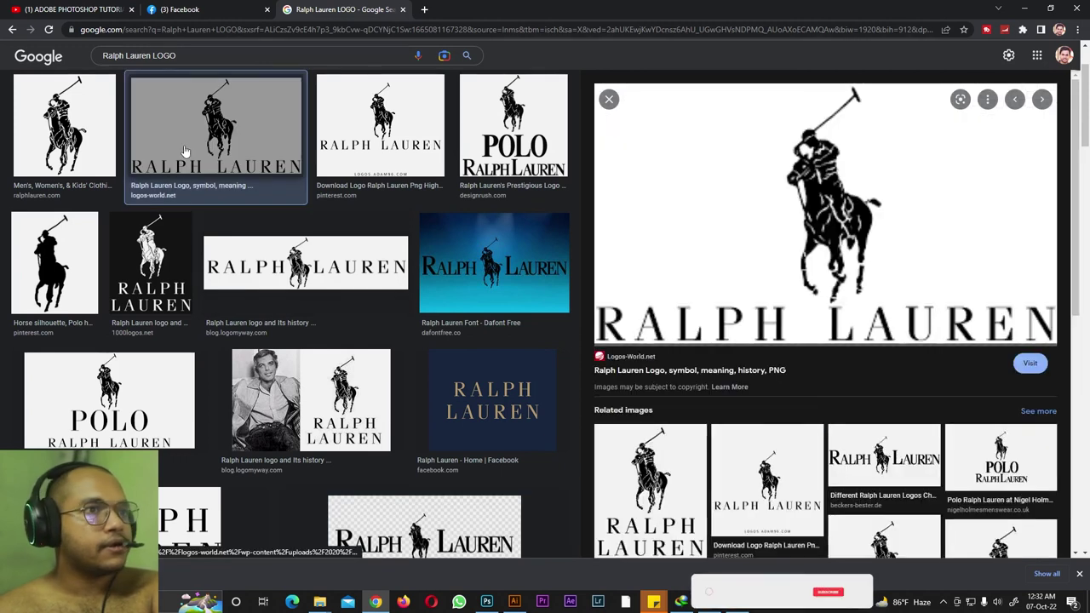
Save the previewed logo image as Ralph-Lauren-Logo.png in the "photoshop tutorial files" folder.
{"action": "right_click", "coordinate": [778, 172]}
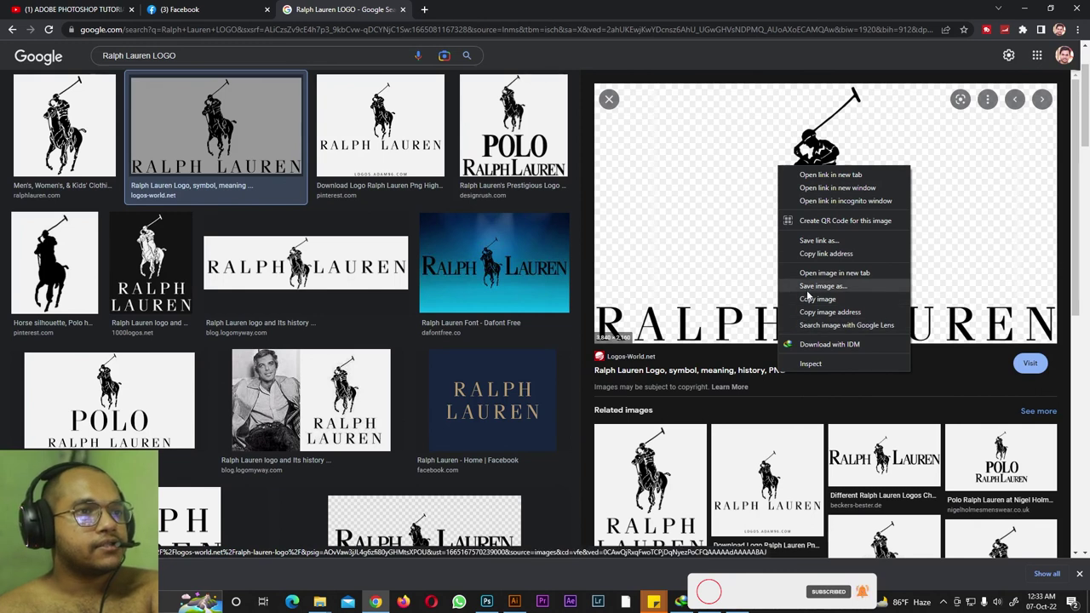
{"action": "left_click", "coordinate": [807, 288]}
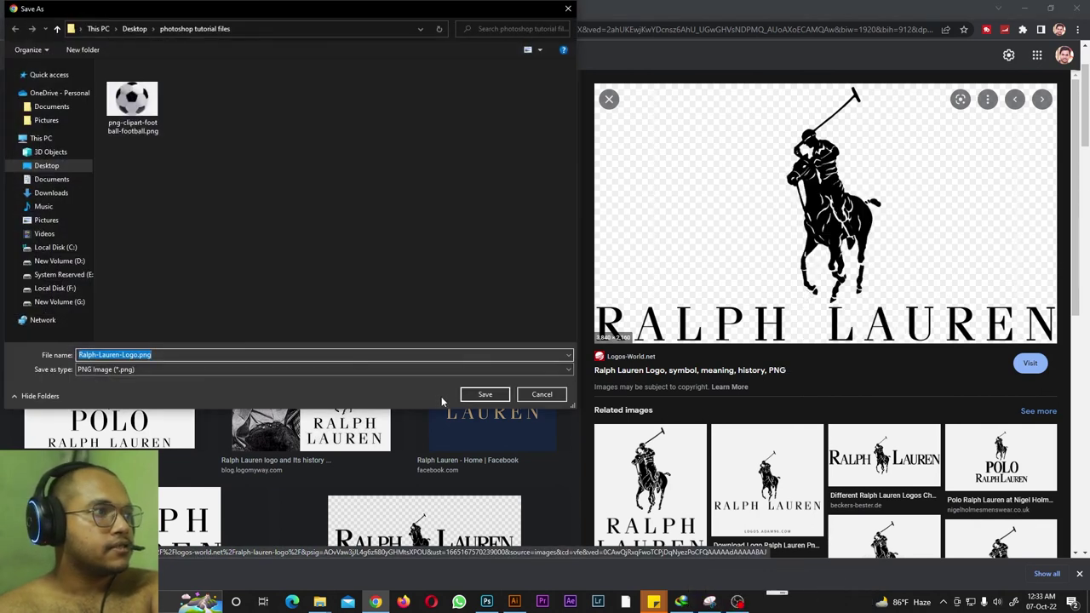
{"action": "left_click", "coordinate": [479, 395]}
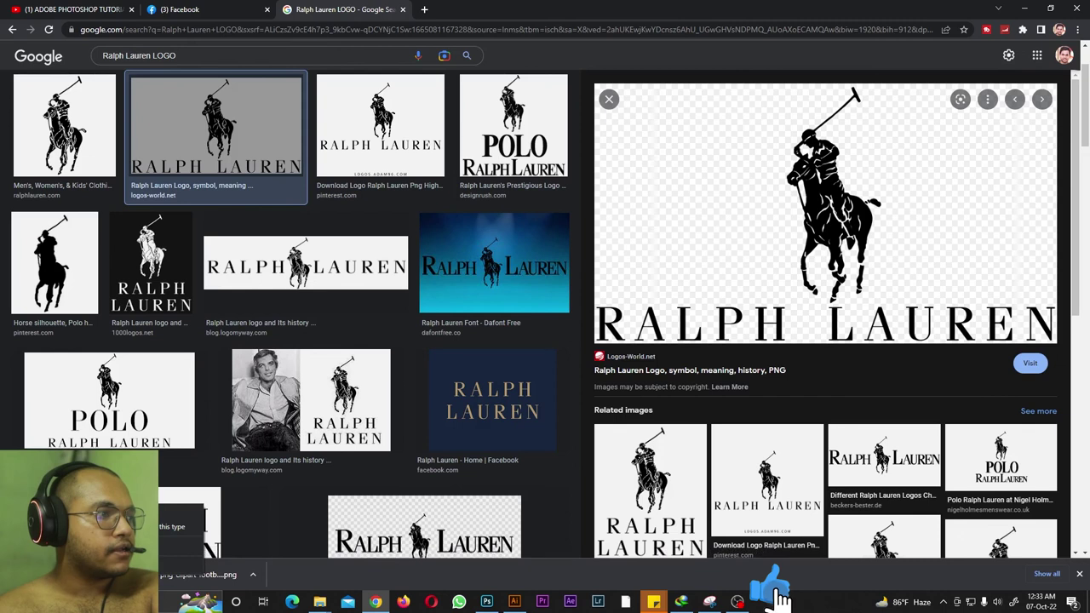
Place the downloaded Ralph Lauren logo in the Photoshop poster, scaled to about 14.5% and set low beneath the discount text.
{"action": "left_click_drag", "start_coordinate": [271, 256], "coordinate": [371, 385]}
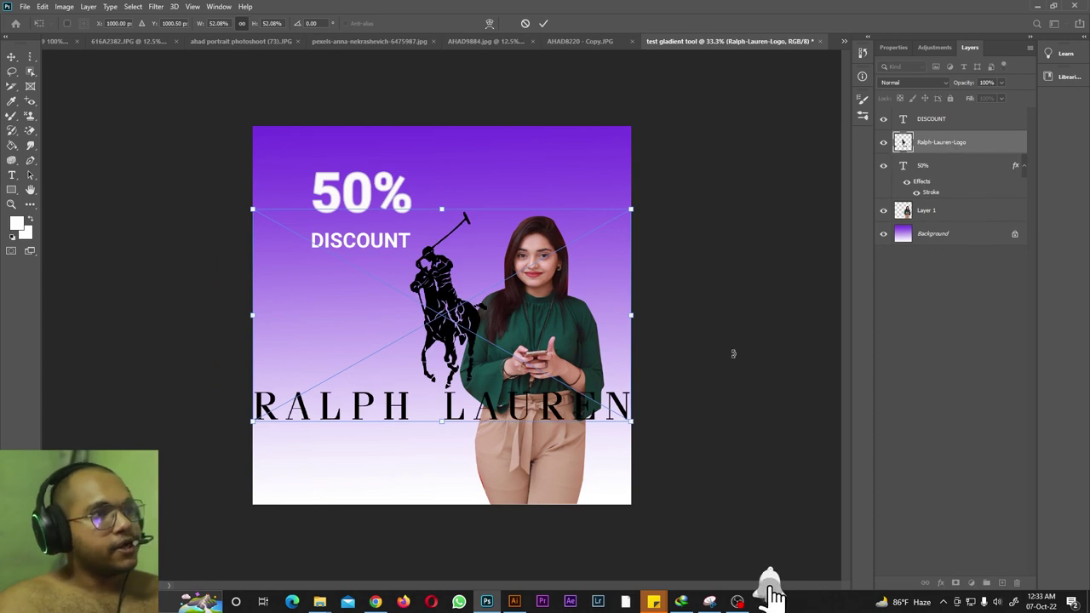
{"action": "left_click_drag", "start_coordinate": [631, 208], "coordinate": [466, 308]}
{"action": "left_click_drag", "start_coordinate": [345, 355], "coordinate": [352, 321]}
{"action": "left_click_drag", "start_coordinate": [460, 266], "coordinate": [421, 302]}
{"action": "left_click_drag", "start_coordinate": [363, 323], "coordinate": [381, 305]}
{"action": "left_click_drag", "start_coordinate": [438, 278], "coordinate": [409, 389]}
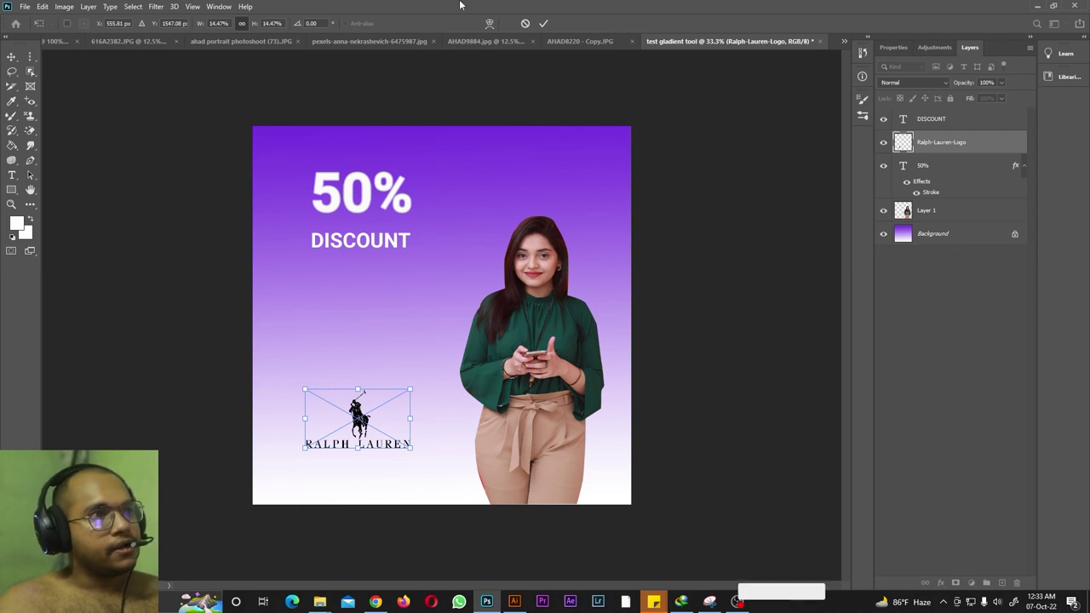
{"action": "left_click", "coordinate": [543, 23]}
Move the logo up, bring the "DISCOUNT" text down directly above it and enlarge the text to about 109%.
{"action": "key", "text": "t"}
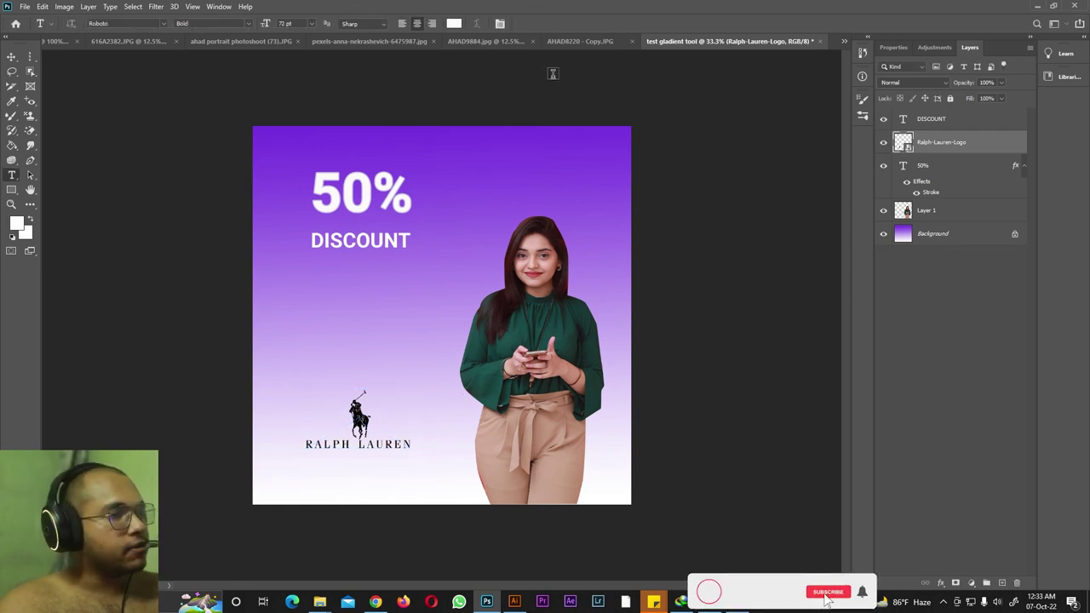
{"action": "key", "text": "v"}
{"action": "left_click_drag", "start_coordinate": [361, 398], "coordinate": [356, 329]}
{"action": "left_click_drag", "start_coordinate": [362, 243], "coordinate": [418, 323]}
{"action": "key", "text": "ctrl+t"}
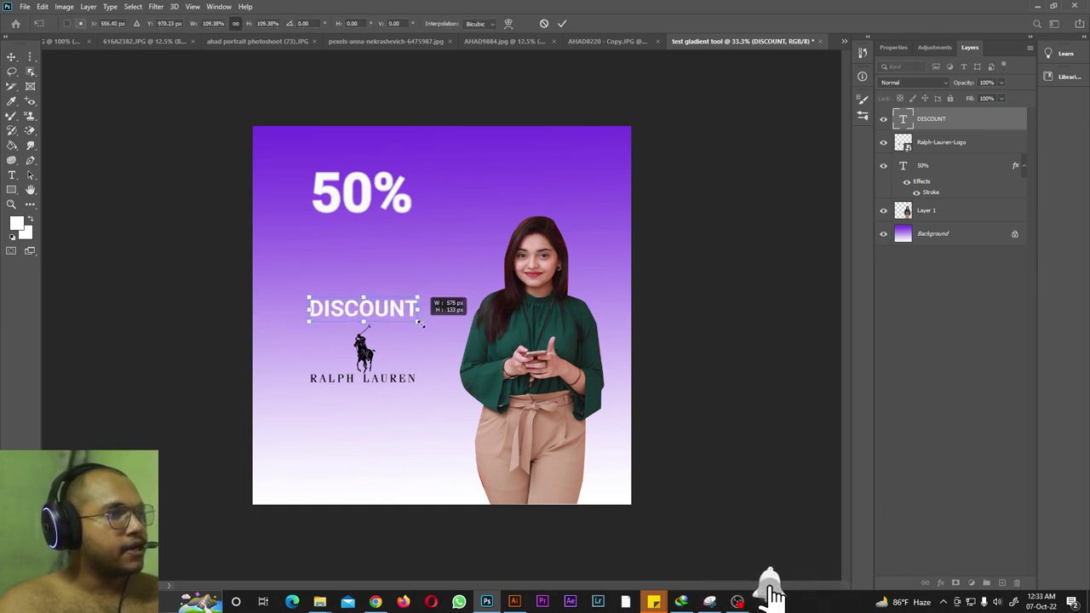
{"action": "left_click", "coordinate": [11, 56]}
Move the "50%" text down directly above "DISCOUNT", resize it to match that word's width and deselect it.
{"action": "left_click_drag", "start_coordinate": [349, 189], "coordinate": [350, 263]}
{"action": "key", "text": "ctrl+t"}
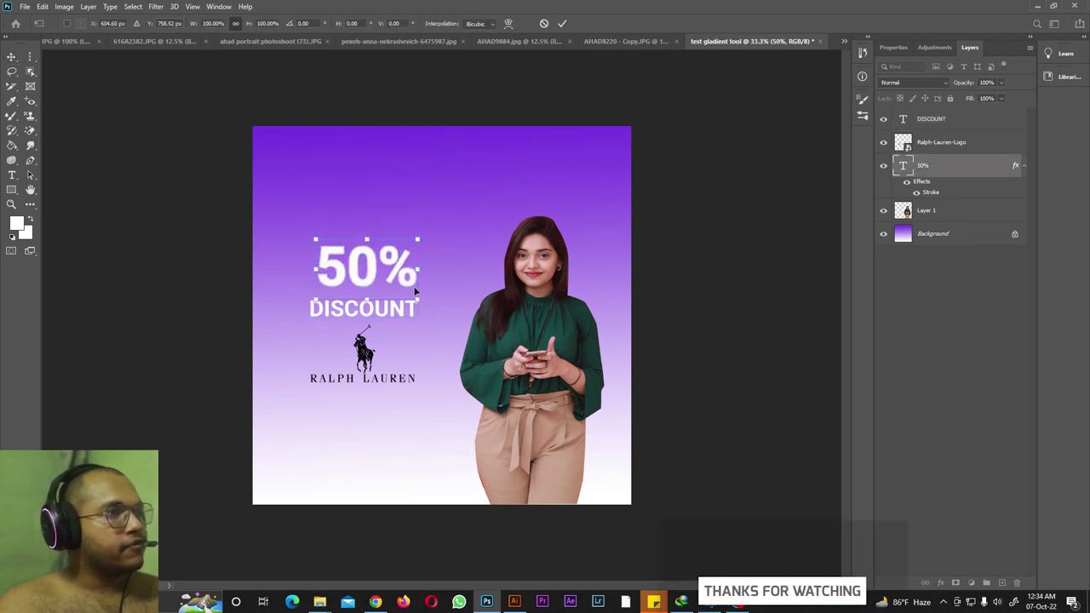
{"action": "left_click_drag", "start_coordinate": [414, 287], "coordinate": [423, 302]}
{"action": "left_click_drag", "start_coordinate": [403, 274], "coordinate": [400, 272]}
{"action": "key", "text": "Return"}
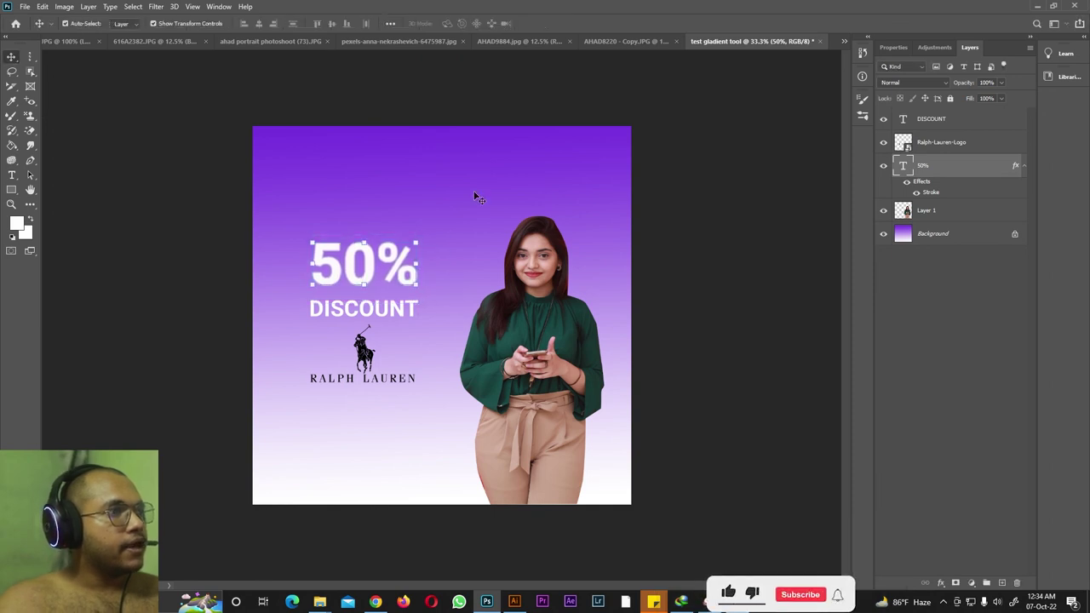
{"action": "left_click", "coordinate": [182, 232]}
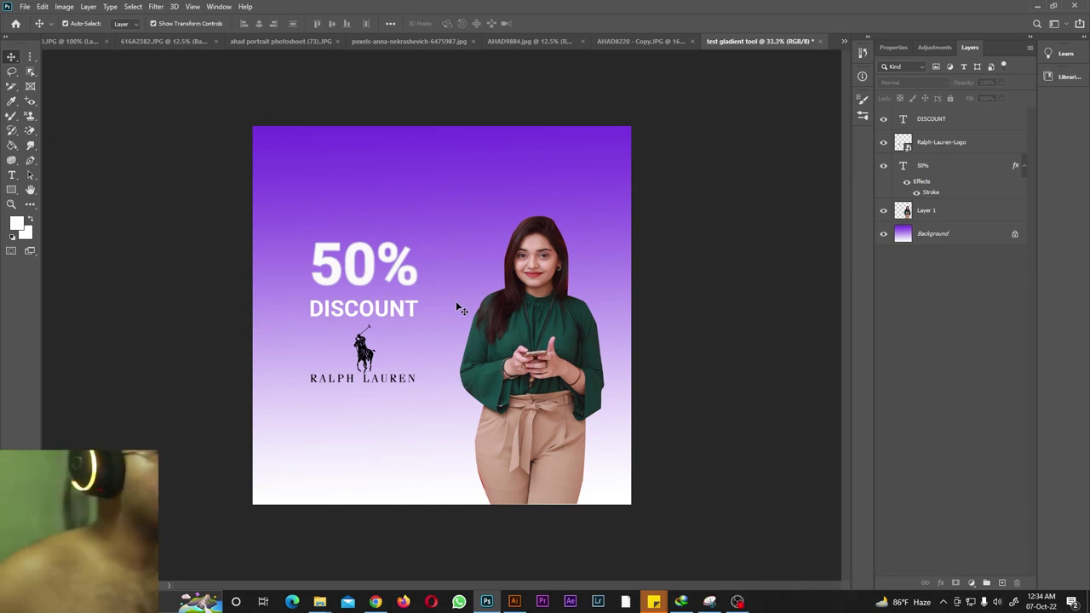
Add "Lorem Ipsum" placeholder text outside the canvas, beyond its upper-left corner, using the Horizontal Type Tool.
{"action": "left_click", "coordinate": [12, 174]}
{"action": "left_click", "coordinate": [68, 175]}
{"action": "left_click", "coordinate": [173, 111]}
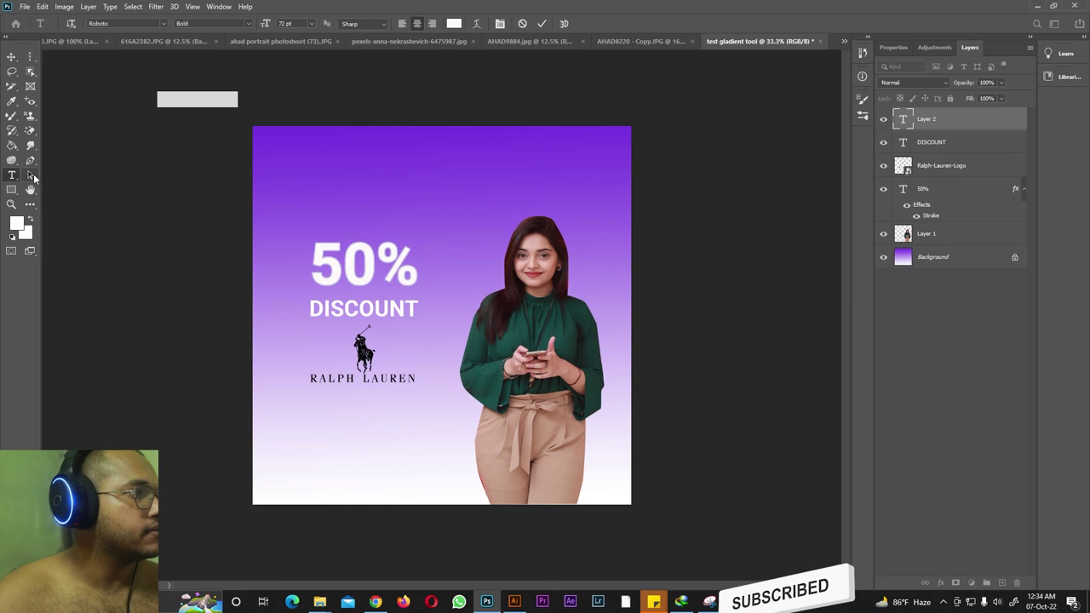
{"action": "left_click", "coordinate": [30, 175]}
Draw a curved three-point Pen Tool path arching over the "50%" text and down past its right side.
{"action": "left_click", "coordinate": [31, 162]}
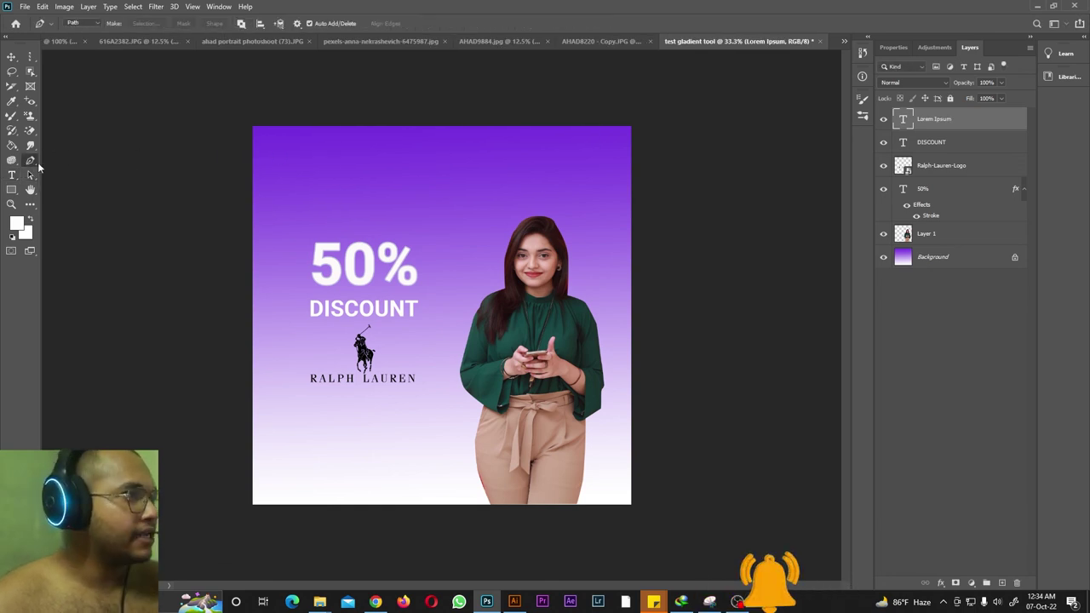
{"action": "left_click", "coordinate": [279, 168]}
{"action": "left_click_drag", "start_coordinate": [403, 189], "coordinate": [417, 211]}
{"action": "left_click", "coordinate": [435, 323]}
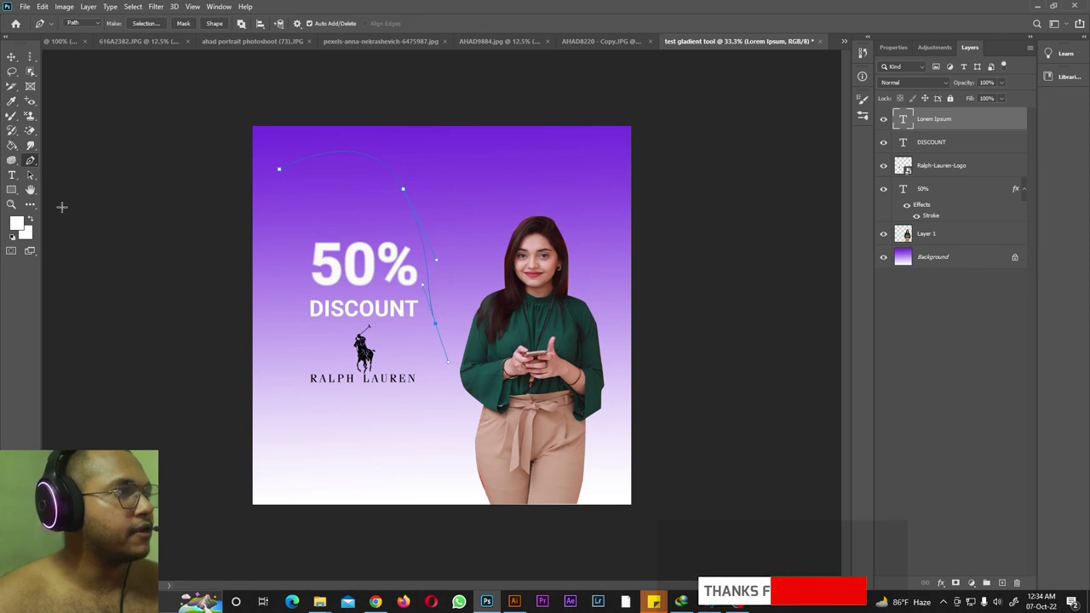
Try shifting the whole curved path to the right with the Path Selection Tool, undo the move and deselect the path.
{"action": "left_click", "coordinate": [30, 174]}
{"action": "left_click_drag", "start_coordinate": [404, 189], "coordinate": [467, 199]}
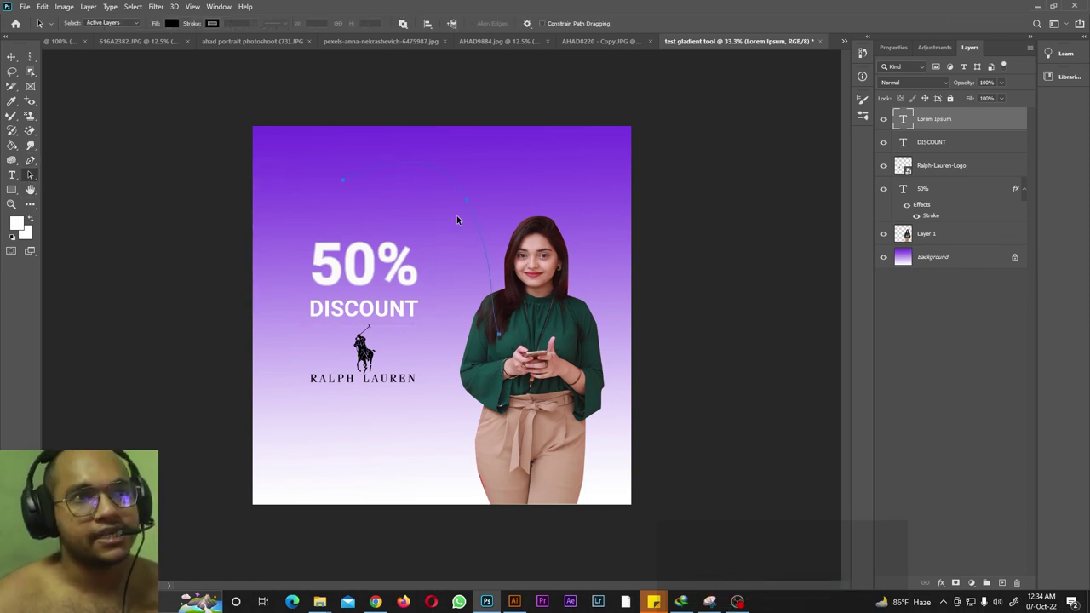
{"action": "key", "text": "ctrl+z"}
{"action": "left_click", "coordinate": [106, 195]}
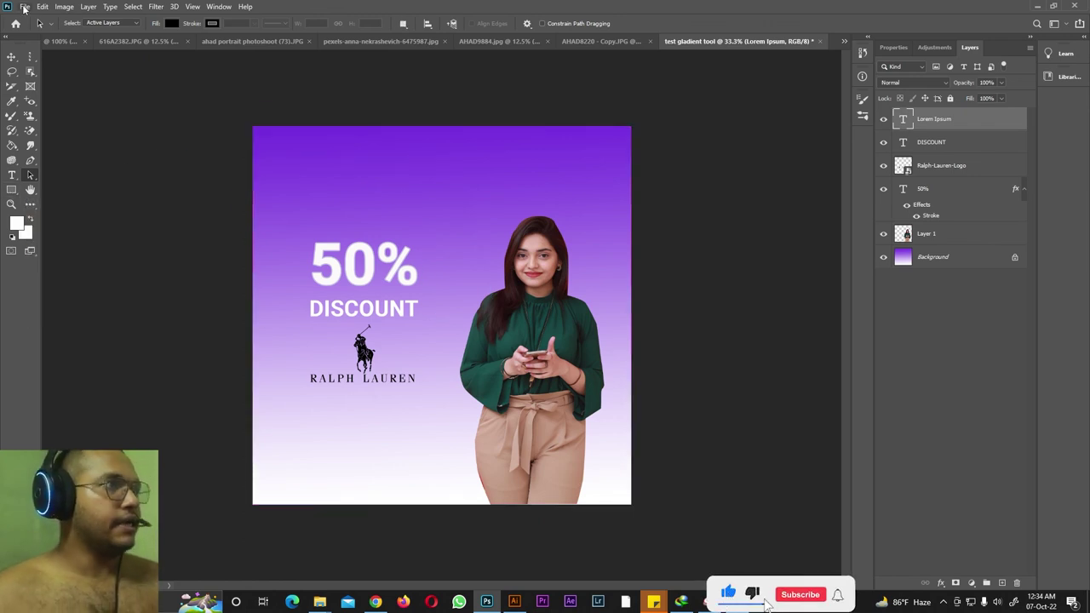
Create a new document named SHAPES, 2000 by 2000 pixels at 300 pixels/inch.
{"action": "left_click", "coordinate": [25, 7]}
{"action": "left_click", "coordinate": [51, 19]}
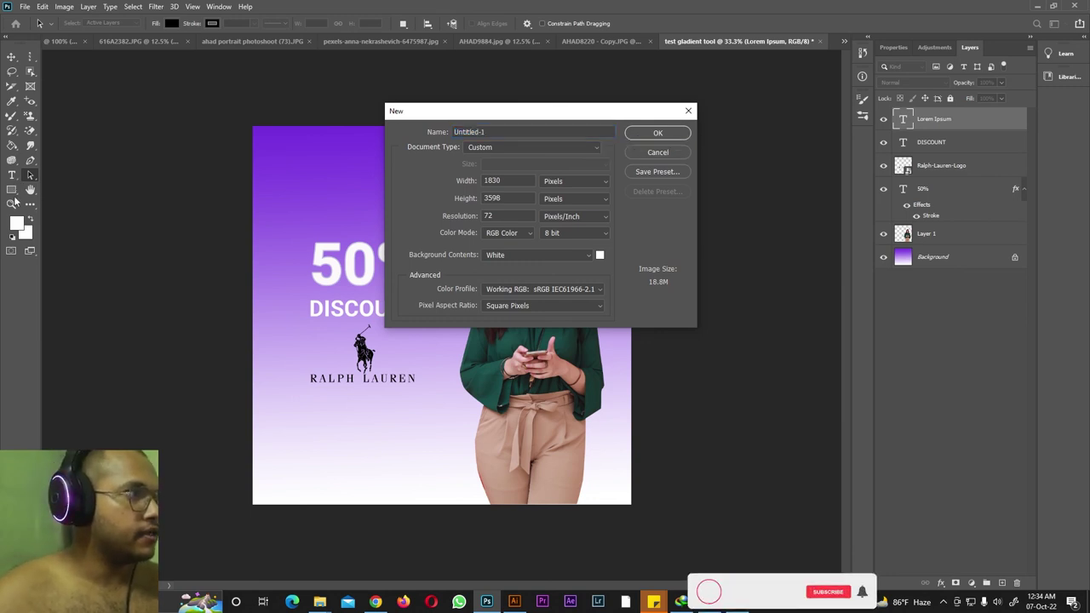
{"action": "left_click", "coordinate": [311, 137]}
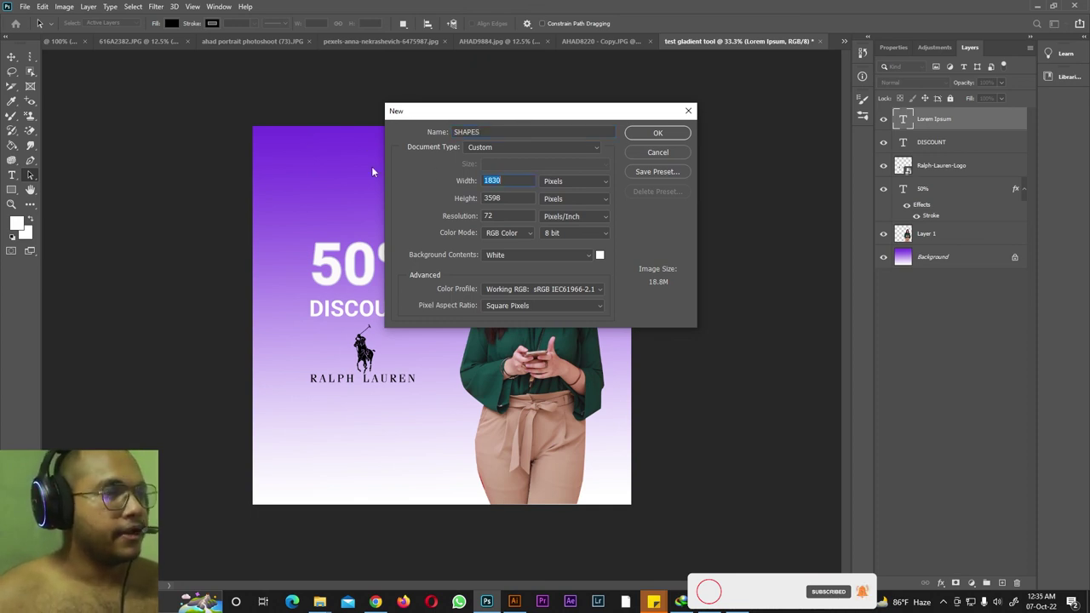
{"action": "type", "text": "2000"}
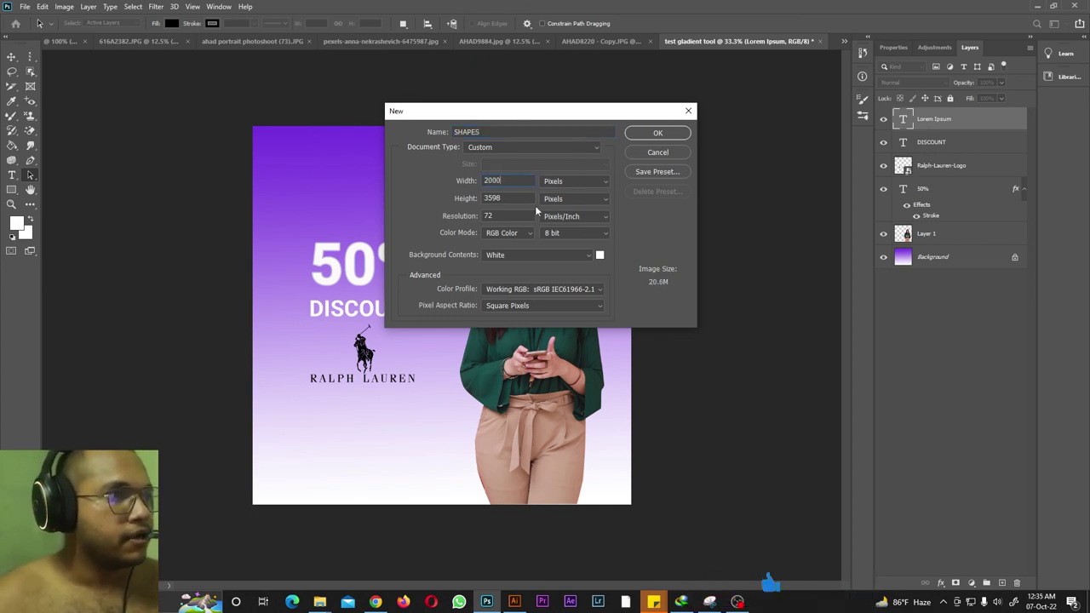
{"action": "type", "text": "2000"}
{"action": "key", "text": "Tab"}
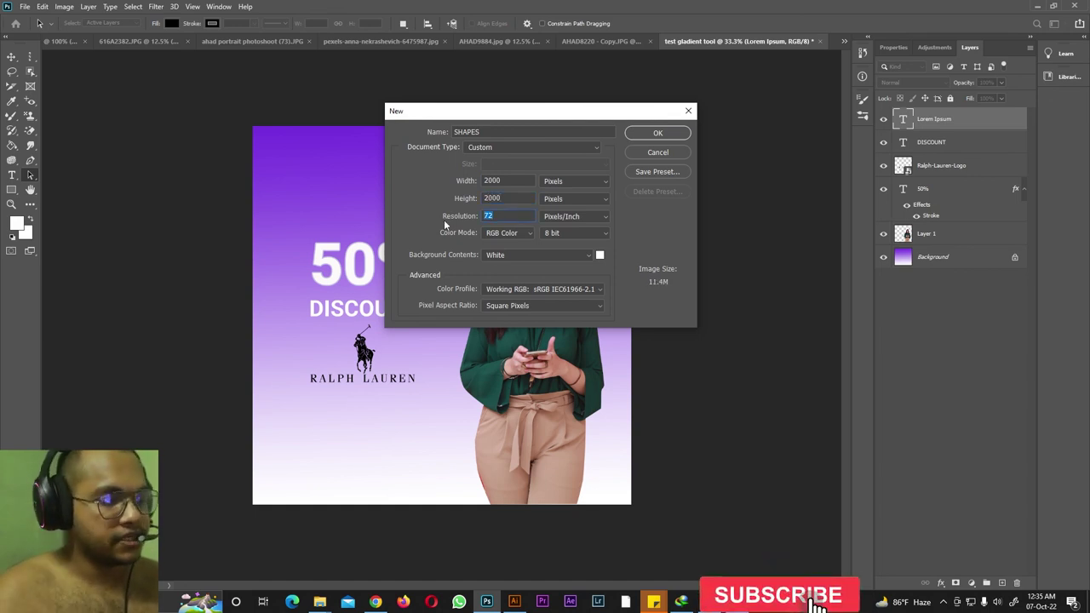
{"action": "type", "text": "300"}
{"action": "key", "text": "Return"}
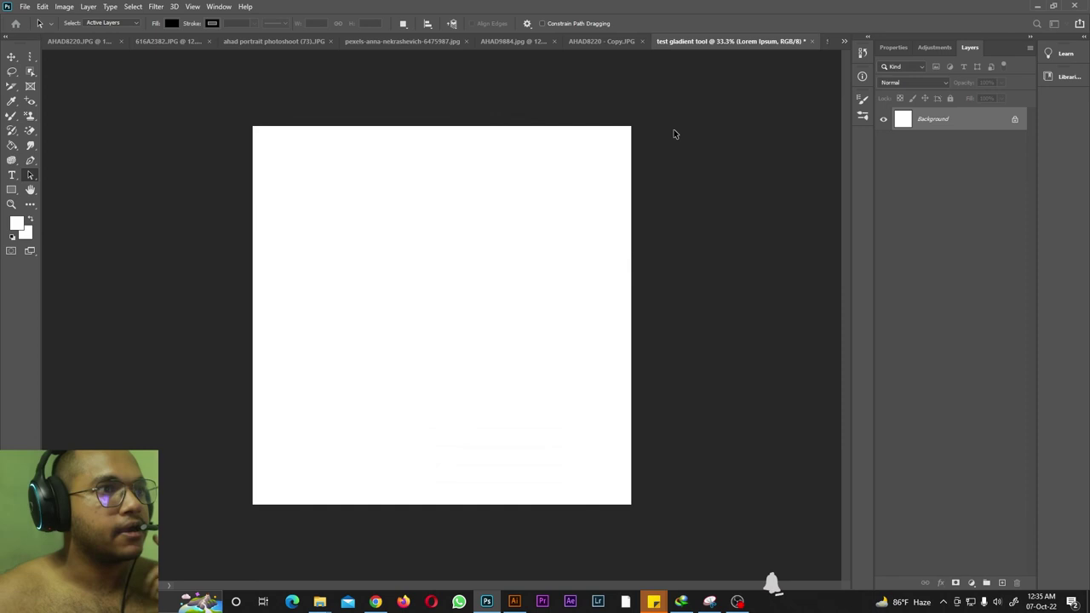
Set the foreground color to a bright, saturated magenta for the shapes.
{"action": "right_click", "coordinate": [13, 192]}
{"action": "left_click", "coordinate": [60, 189]}
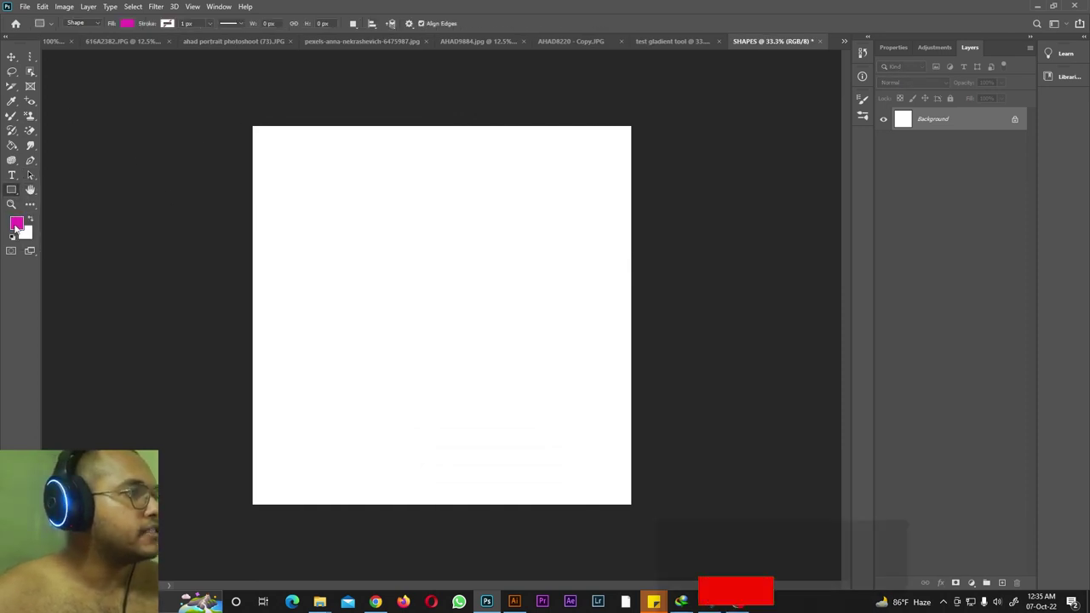
{"action": "key", "text": "x"}
{"action": "left_click", "coordinate": [15, 223]}
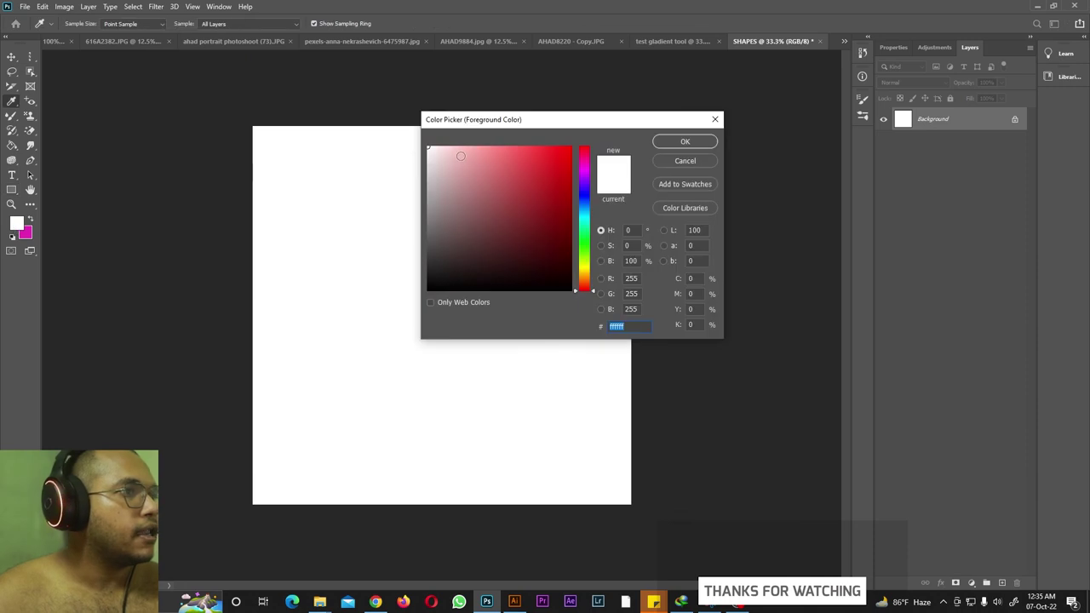
{"action": "left_click", "coordinate": [585, 172]}
{"action": "left_click", "coordinate": [568, 150]}
{"action": "left_click", "coordinate": [684, 141]}
Draw a magenta rectangle about 319 by 310 px near the upper-left corner of the SHAPES canvas.
{"action": "right_click", "coordinate": [11, 190]}
{"action": "left_click", "coordinate": [117, 189]}
{"action": "left_click_drag", "start_coordinate": [297, 165], "coordinate": [358, 224]}
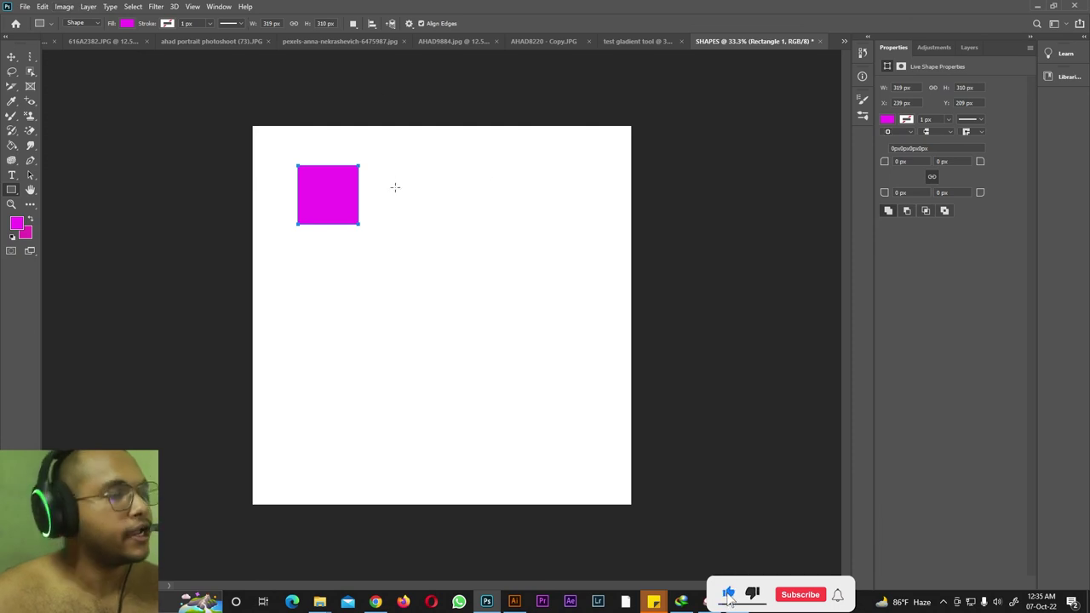
In the gradient poster document, draw a rectangle about 667 by 295 px over the "50%" text and move its layer beneath that text layer.
{"action": "left_click", "coordinate": [634, 41]}
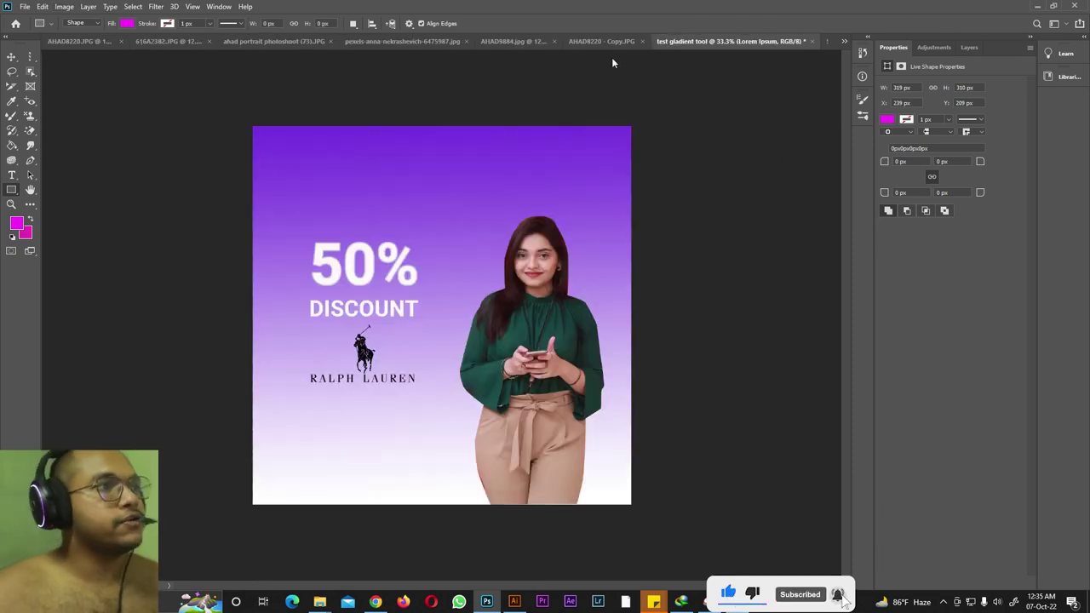
{"action": "left_click", "coordinate": [967, 47]}
{"action": "left_click_drag", "start_coordinate": [302, 239], "coordinate": [427, 290]}
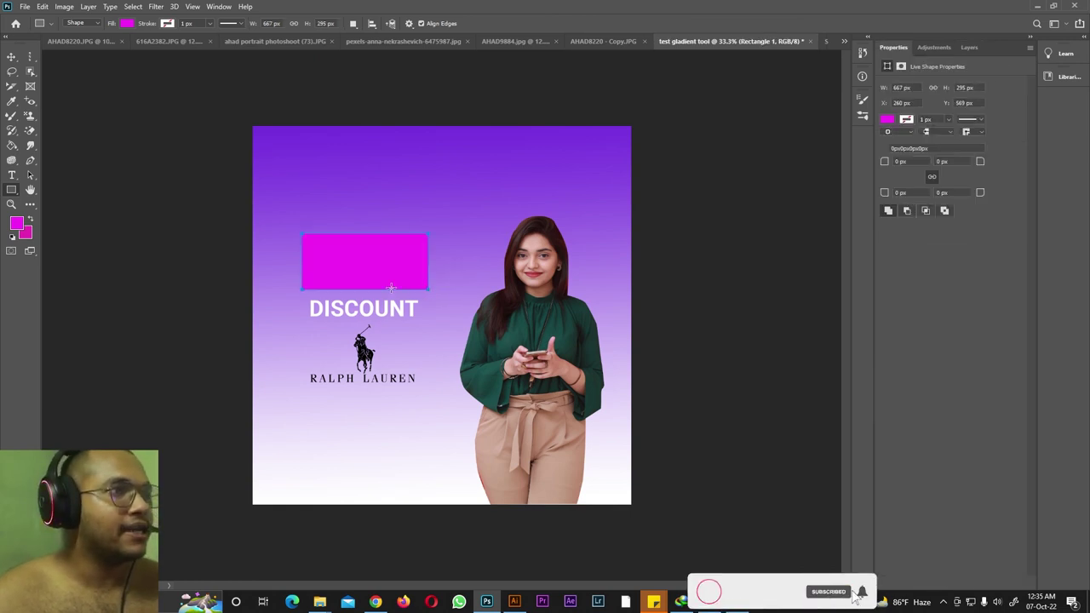
{"action": "left_click", "coordinate": [969, 47]}
{"action": "left_click_drag", "start_coordinate": [929, 121], "coordinate": [953, 239]}
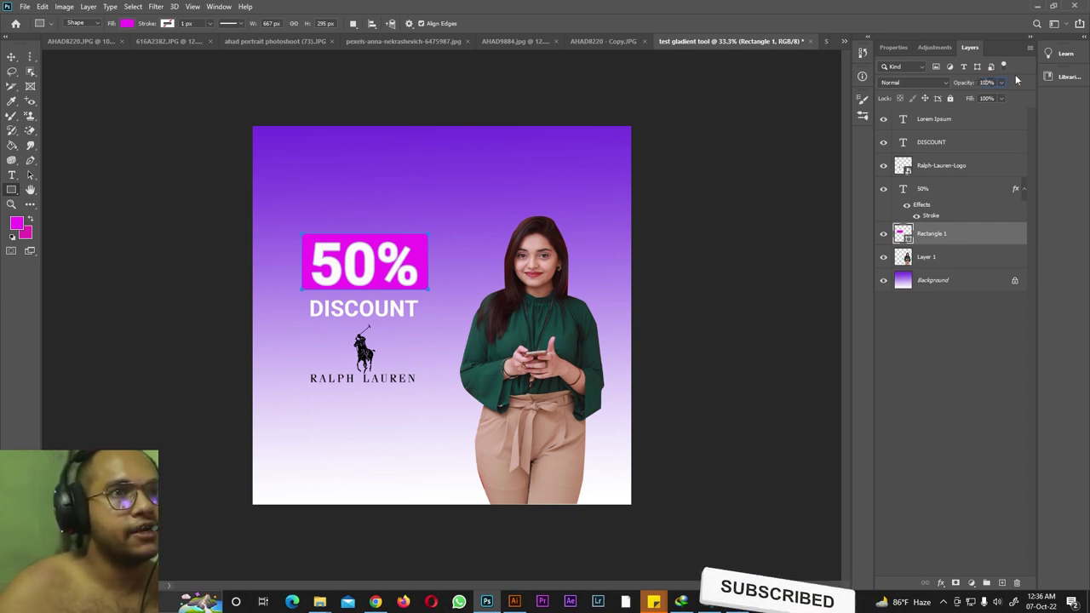
Lower the opacity of the rectangle behind the "50%" text and deselect its layer.
{"action": "type", "text": "0"}
{"action": "key", "text": "Return"}
{"action": "key", "text": "ctrl+z"}
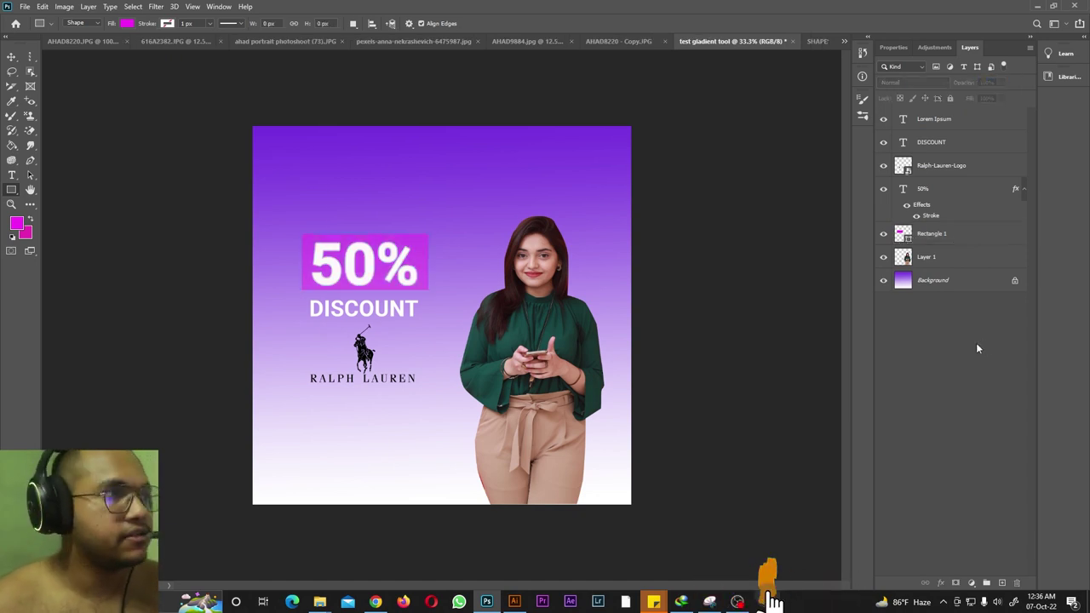
{"action": "left_click", "coordinate": [976, 342]}
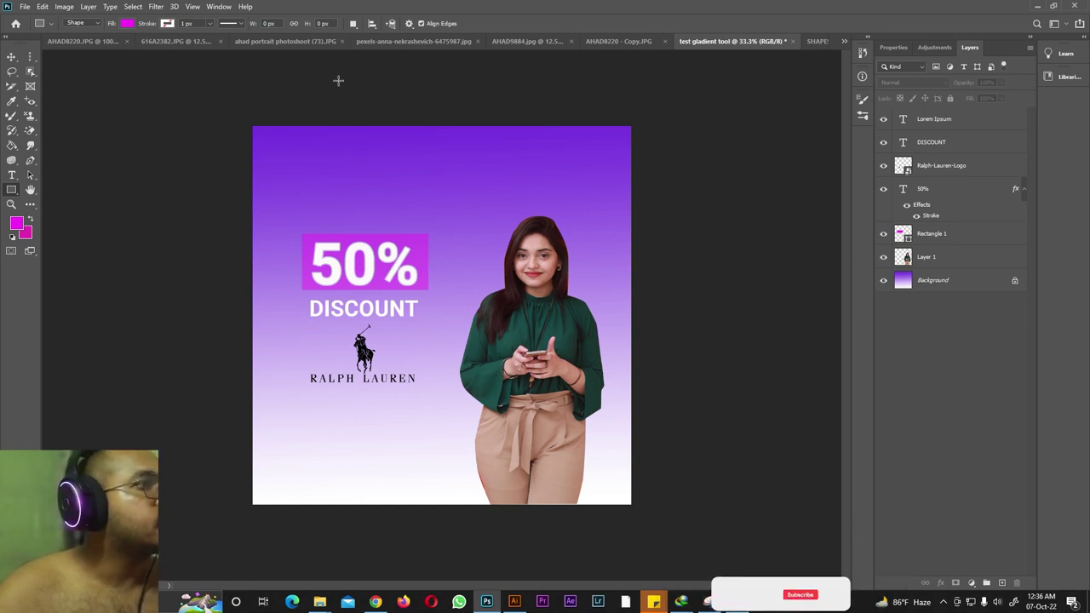
In the SHAPES document, draw a rounded rectangle about 316 by 337 px with a 10 px radius beside the first rectangle.
{"action": "left_click", "coordinate": [816, 44]}
{"action": "right_click", "coordinate": [11, 189]}
{"action": "left_click", "coordinate": [51, 199]}
{"action": "left_click_drag", "start_coordinate": [392, 162], "coordinate": [453, 225]}
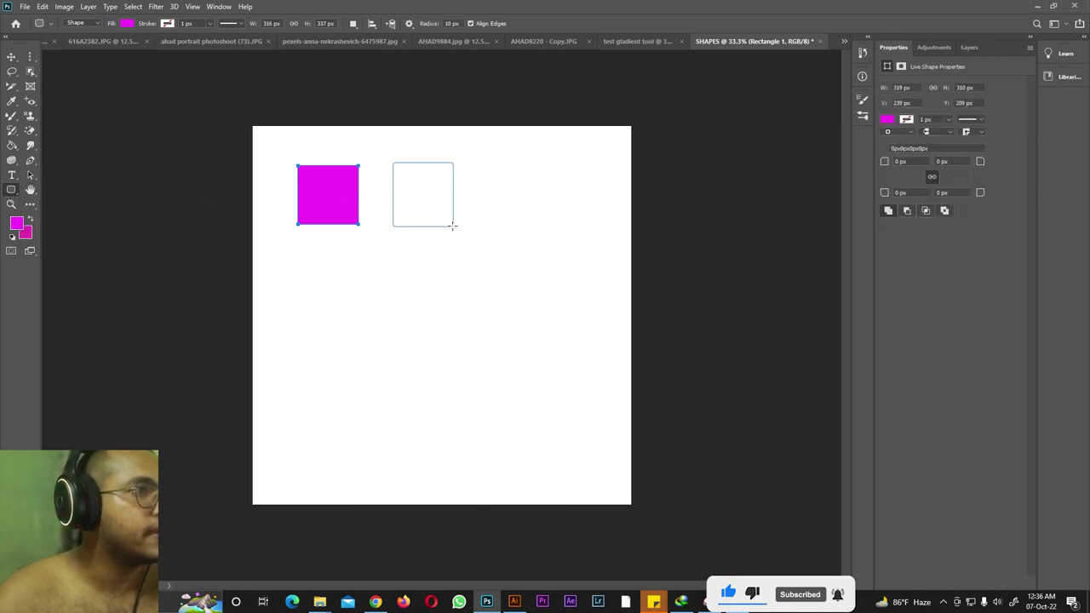
Draw an upright ellipse about 253 by 382 px to the right of the rounded rectangle.
{"action": "right_click", "coordinate": [12, 191]}
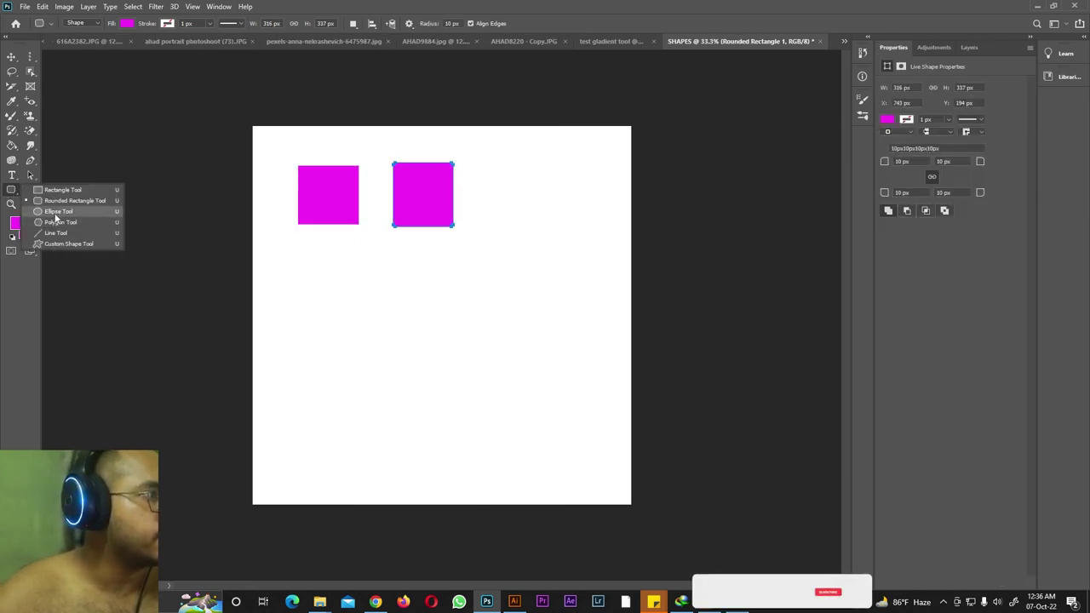
{"action": "left_click", "coordinate": [527, 184]}
{"action": "left_click_drag", "start_coordinate": [510, 163], "coordinate": [555, 232]}
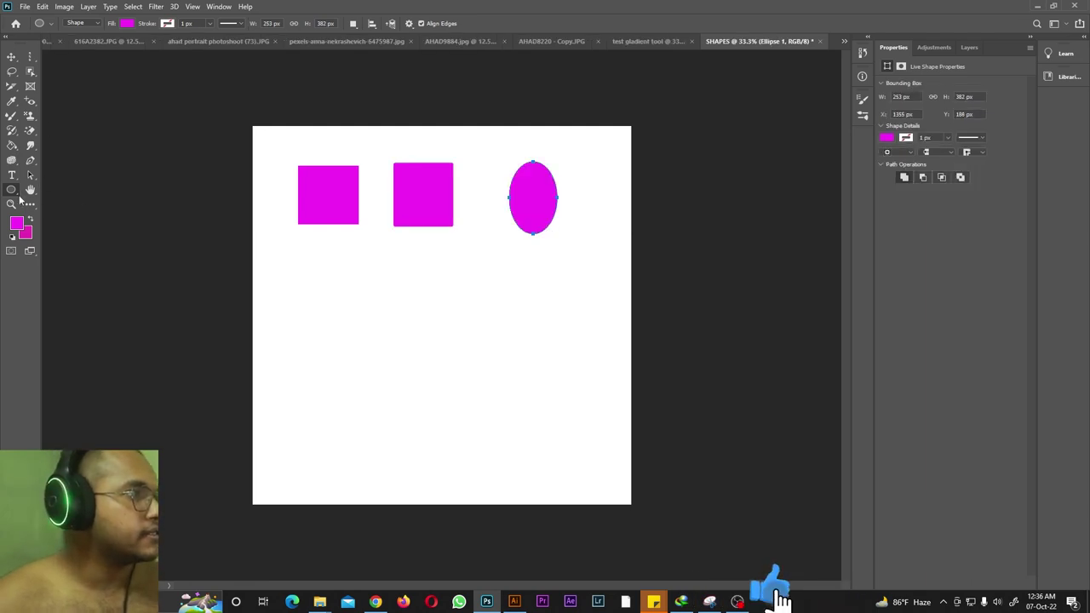
Draw a five-sided polygon about 381 by 368 px below the first rectangle and a nearly horizontal 1 px line about 377 px long beside it.
{"action": "right_click", "coordinate": [21, 198]}
{"action": "left_click_drag", "start_coordinate": [294, 285], "coordinate": [334, 270]}
{"action": "right_click", "coordinate": [16, 197]}
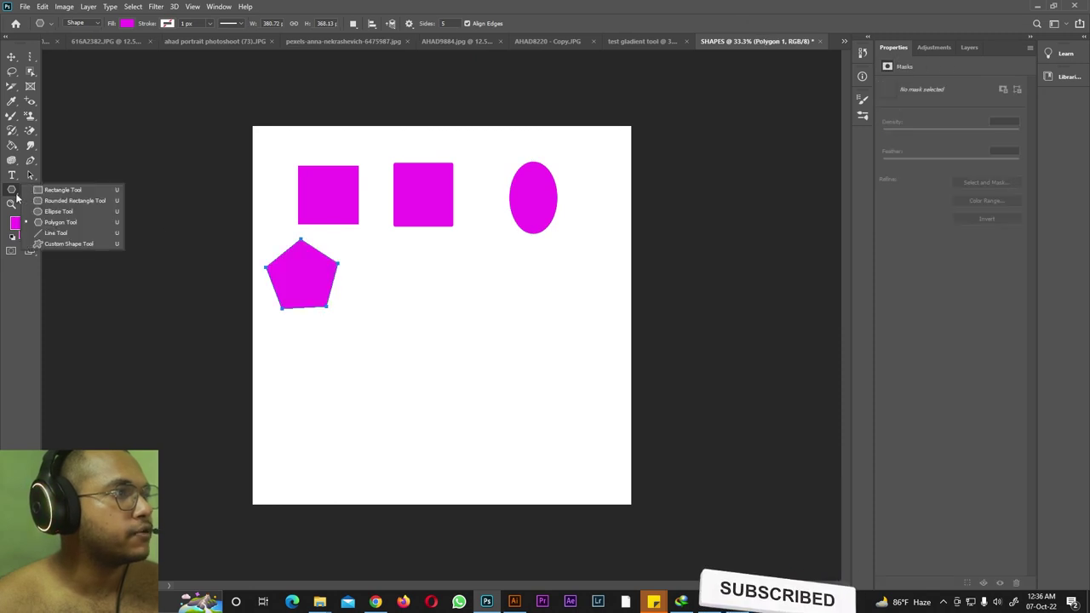
{"action": "left_click", "coordinate": [60, 222]}
{"action": "left_click_drag", "start_coordinate": [384, 255], "coordinate": [459, 259]}
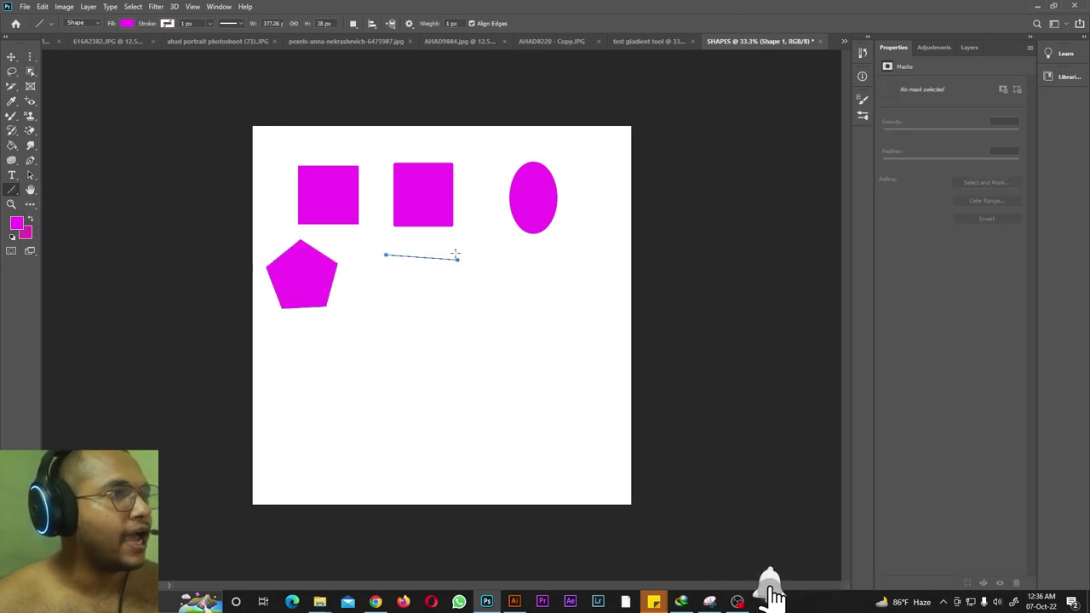
With the Custom Shape Tool, draw the Buffalo Thorn Tree from Leaf Trees, about 160 by 205 px, below the pentagon.
{"action": "right_click", "coordinate": [17, 191]}
{"action": "left_click", "coordinate": [52, 248]}
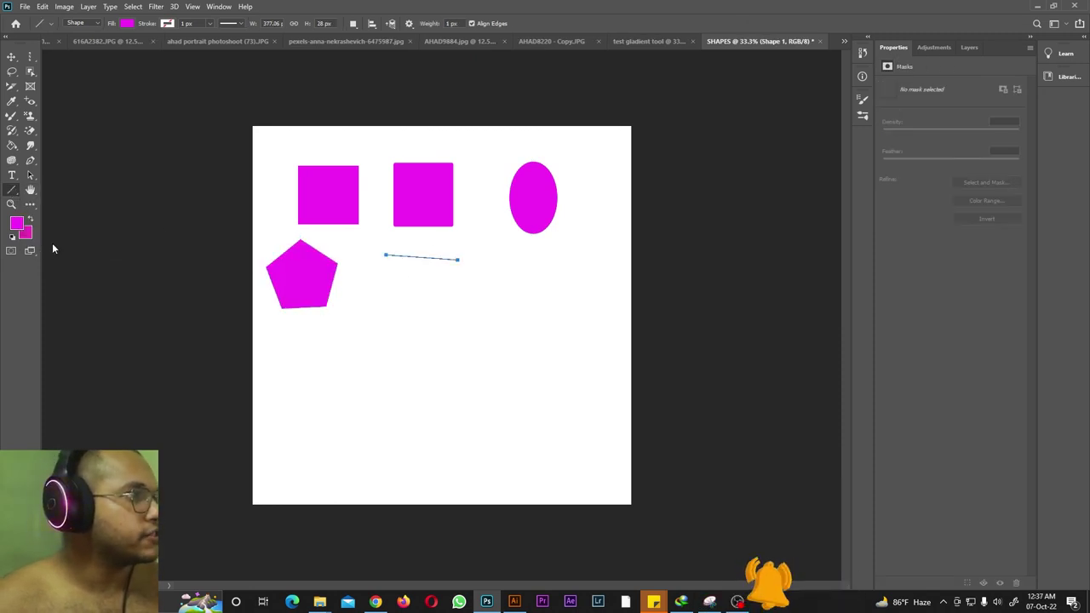
{"action": "key", "text": "shift+u"}
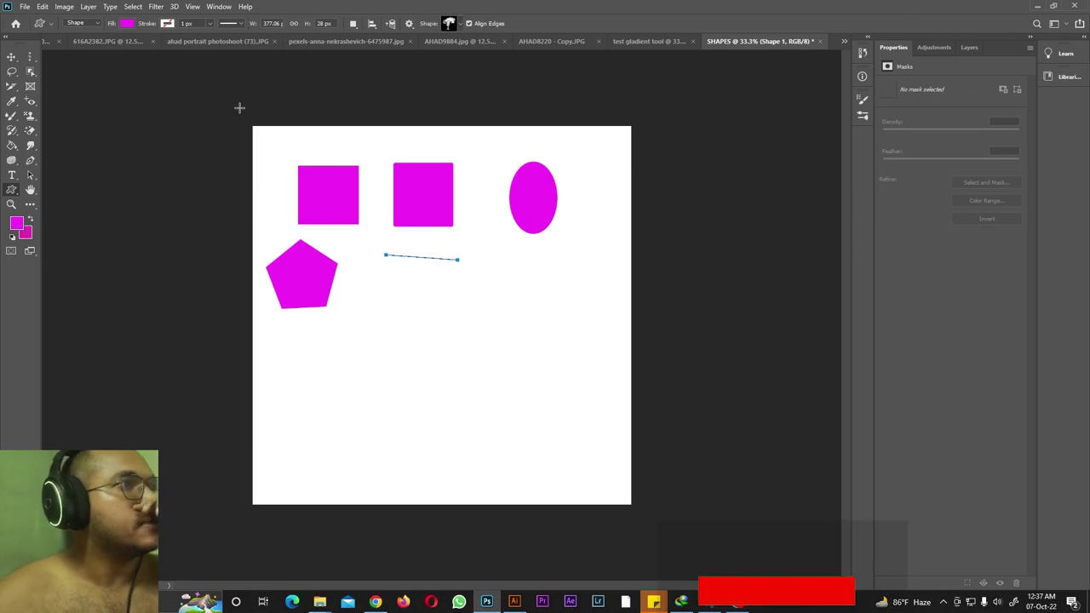
{"action": "left_click", "coordinate": [460, 25]}
{"action": "left_click", "coordinate": [391, 48]}
{"action": "left_click", "coordinate": [404, 65]}
{"action": "left_click_drag", "start_coordinate": [283, 356], "coordinate": [315, 397]}
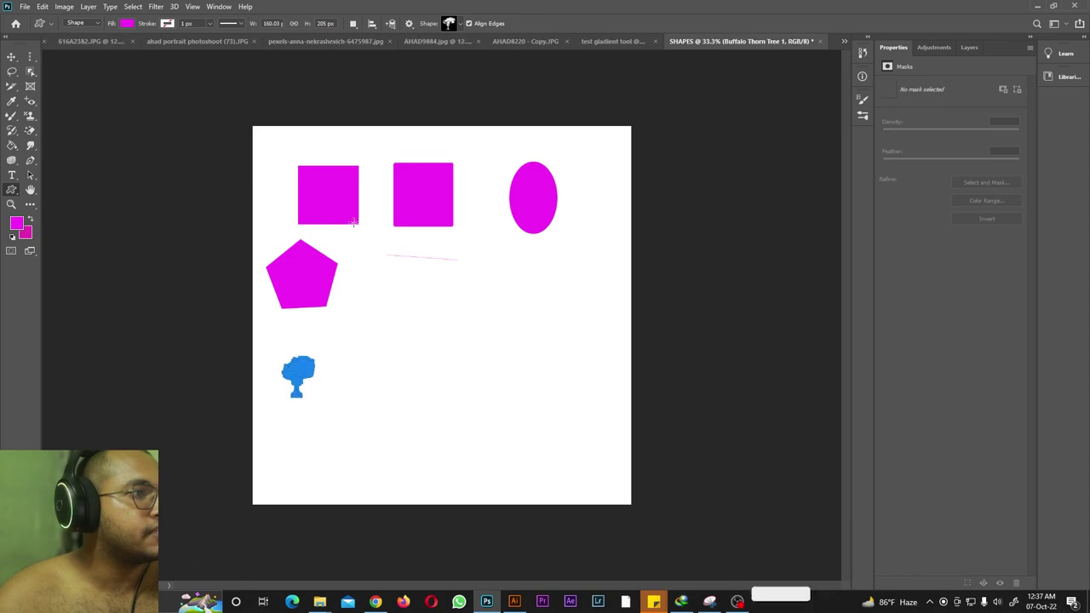
Add a Cedar Tree about 154 by 223 px and an Olive Tree about 226 by 253 px in a row beside the first tree.
{"action": "left_click", "coordinate": [455, 26]}
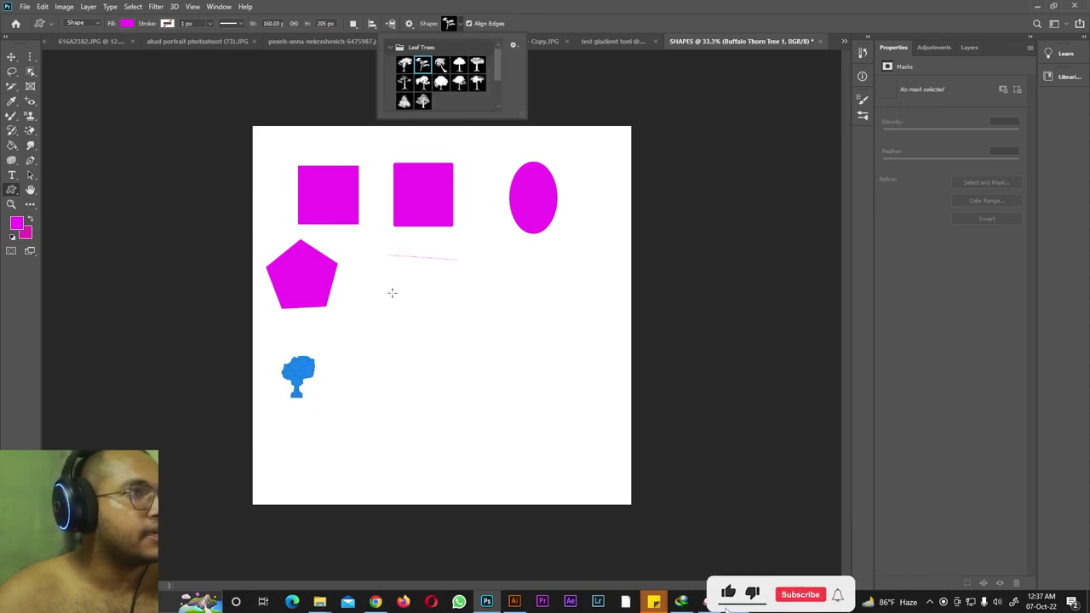
{"action": "left_click", "coordinate": [343, 360]}
{"action": "left_click_drag", "start_coordinate": [343, 360], "coordinate": [375, 406]}
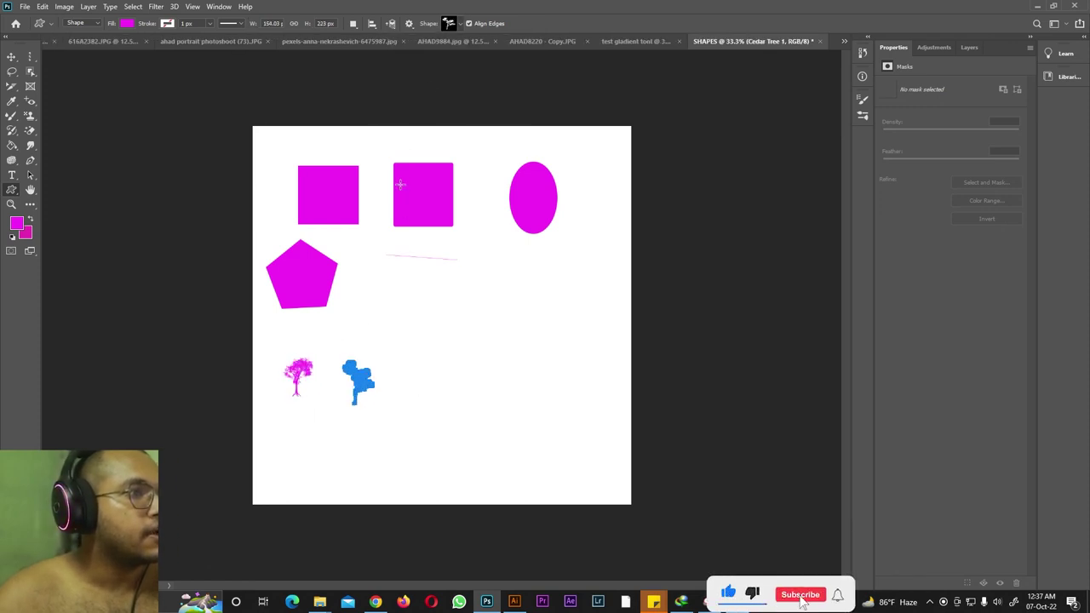
{"action": "left_click", "coordinate": [458, 25]}
{"action": "left_click", "coordinate": [393, 350]}
{"action": "left_click_drag", "start_coordinate": [392, 350], "coordinate": [440, 401]}
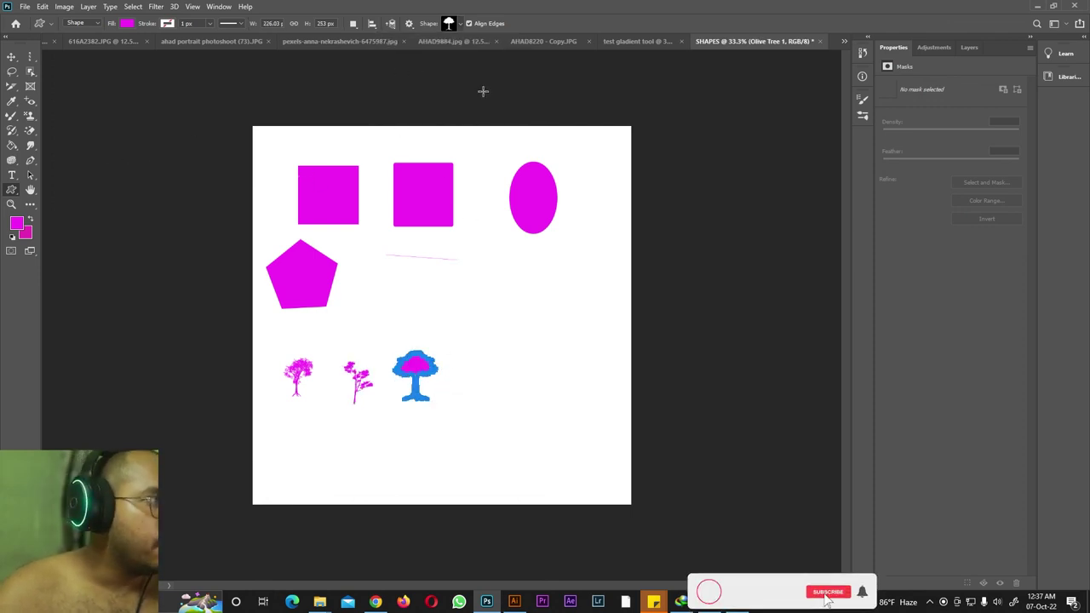
Draw the Tiger custom shape from Wild Animals, about 157 by 232 px, below the first tree.
{"action": "left_click", "coordinate": [462, 25]}
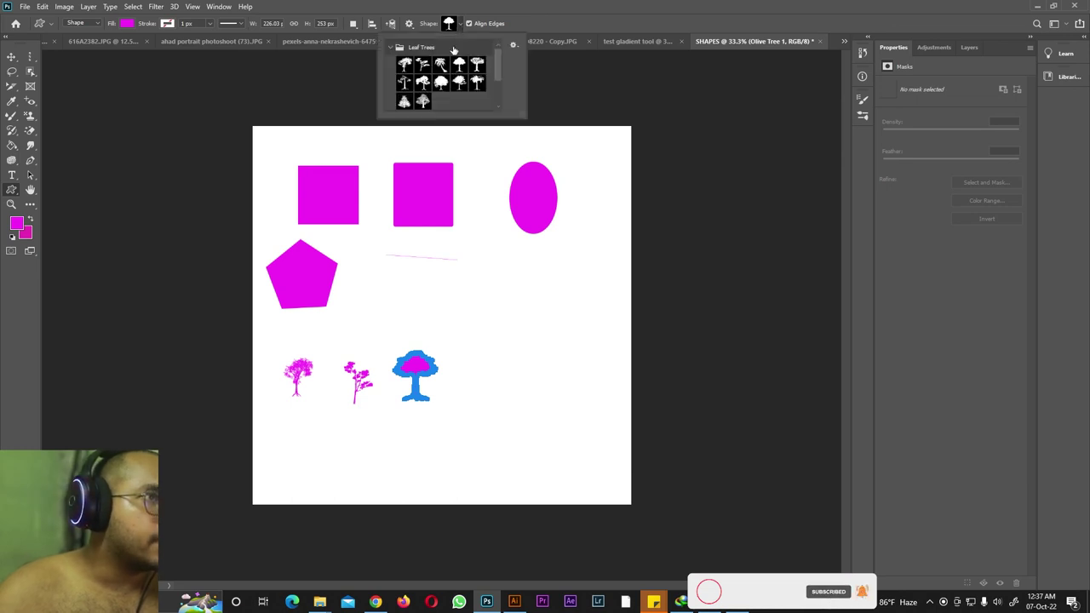
{"action": "left_click", "coordinate": [391, 48]}
{"action": "left_click", "coordinate": [392, 65]}
{"action": "left_click", "coordinate": [404, 81]}
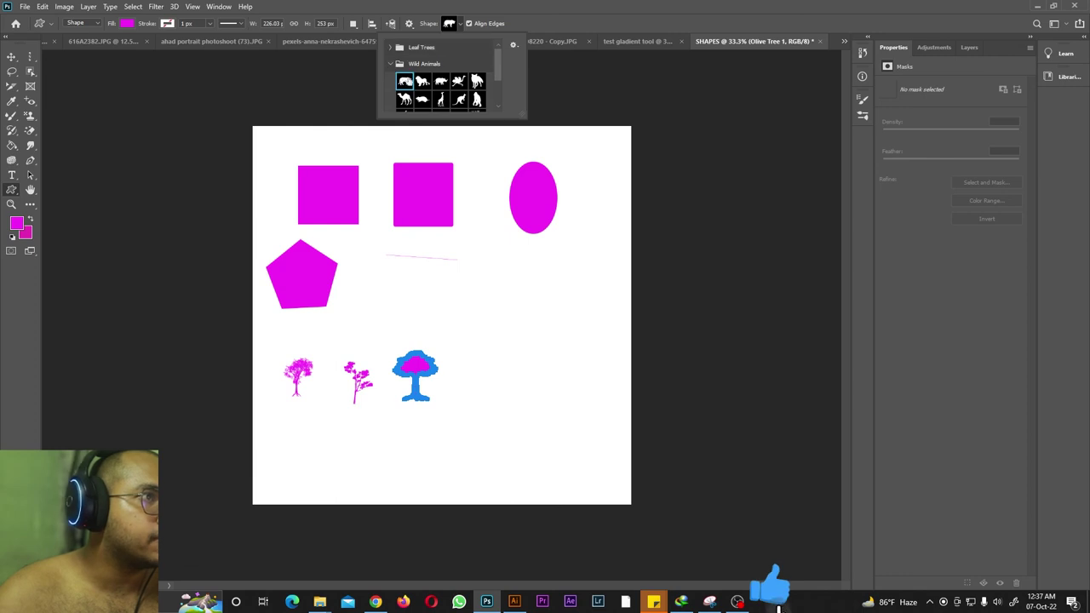
{"action": "left_click_drag", "start_coordinate": [281, 415], "coordinate": [312, 461]}
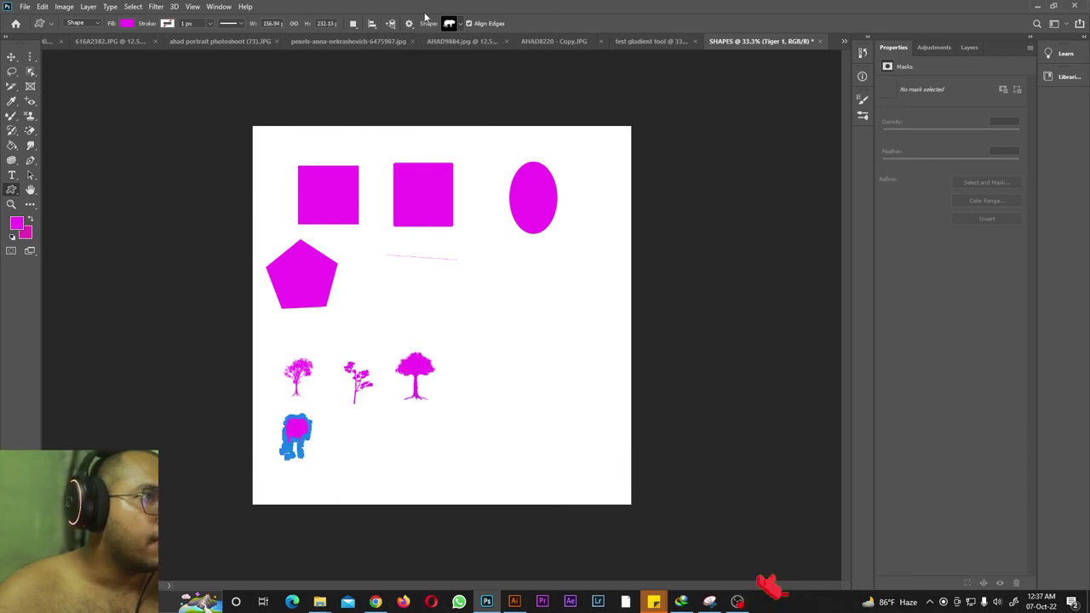
Draw the Lion custom shape, about 250 by 238 px, to the right of the tiger.
{"action": "left_click", "coordinate": [460, 24]}
{"action": "left_click", "coordinate": [423, 81]}
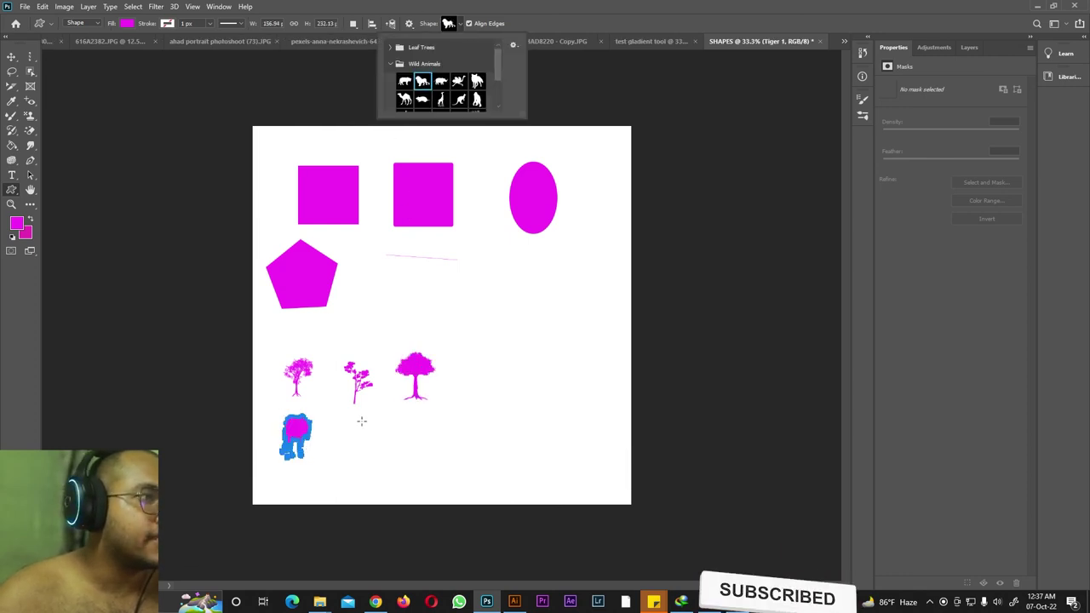
{"action": "left_click_drag", "start_coordinate": [351, 419], "coordinate": [401, 466]}
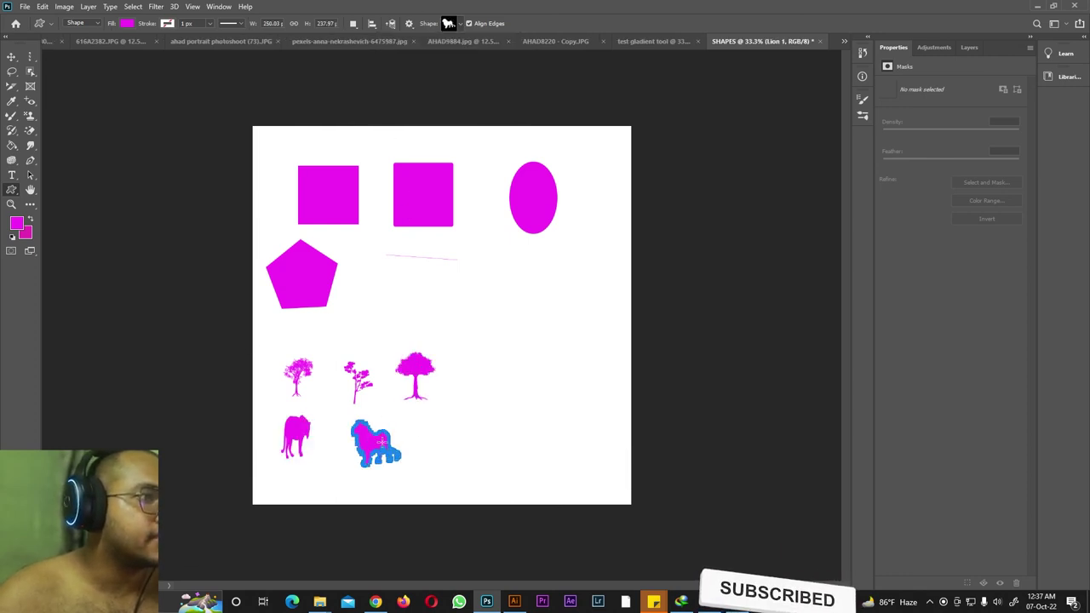
Draw a second lion about 316 by 253 px below the ellipse and a Canoe from Boats about 313 by 313 px beneath it.
{"action": "left_click", "coordinate": [459, 24]}
{"action": "left_click", "coordinate": [391, 64]}
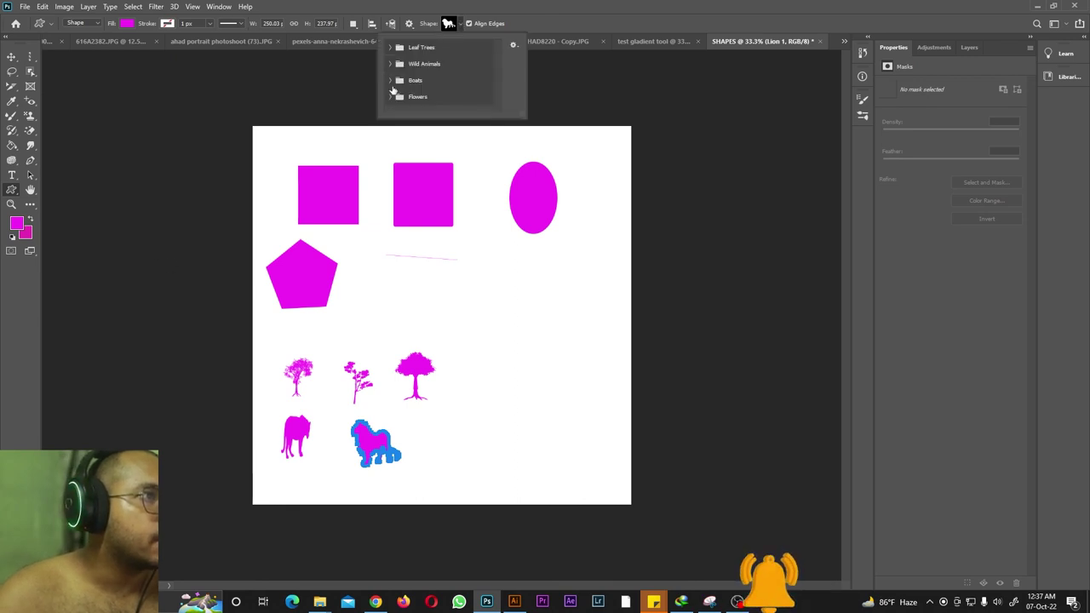
{"action": "left_click", "coordinate": [391, 80]}
{"action": "scroll", "coordinate": [439, 94], "scroll_direction": "down", "scroll_amount": 1}
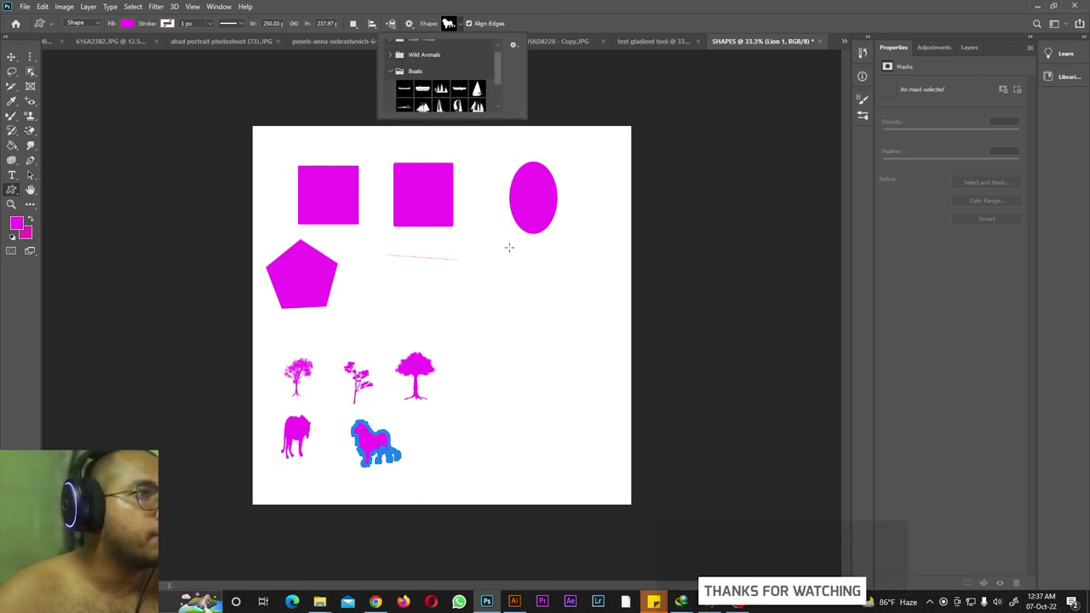
{"action": "left_click_drag", "start_coordinate": [518, 286], "coordinate": [581, 336]}
{"action": "left_click", "coordinate": [459, 26]}
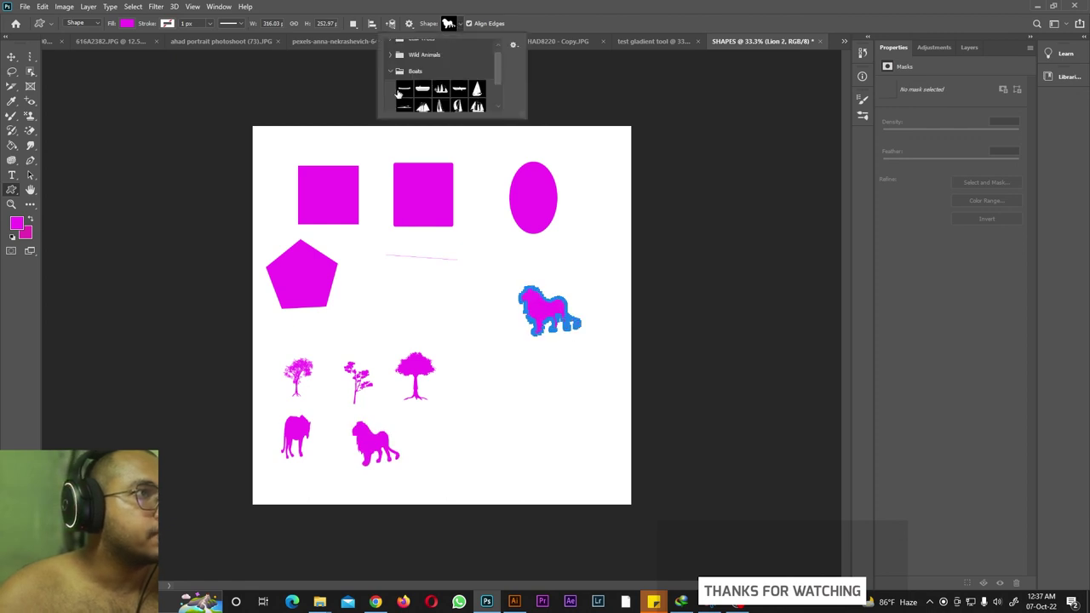
{"action": "left_click_drag", "start_coordinate": [512, 377], "coordinate": [574, 439]}
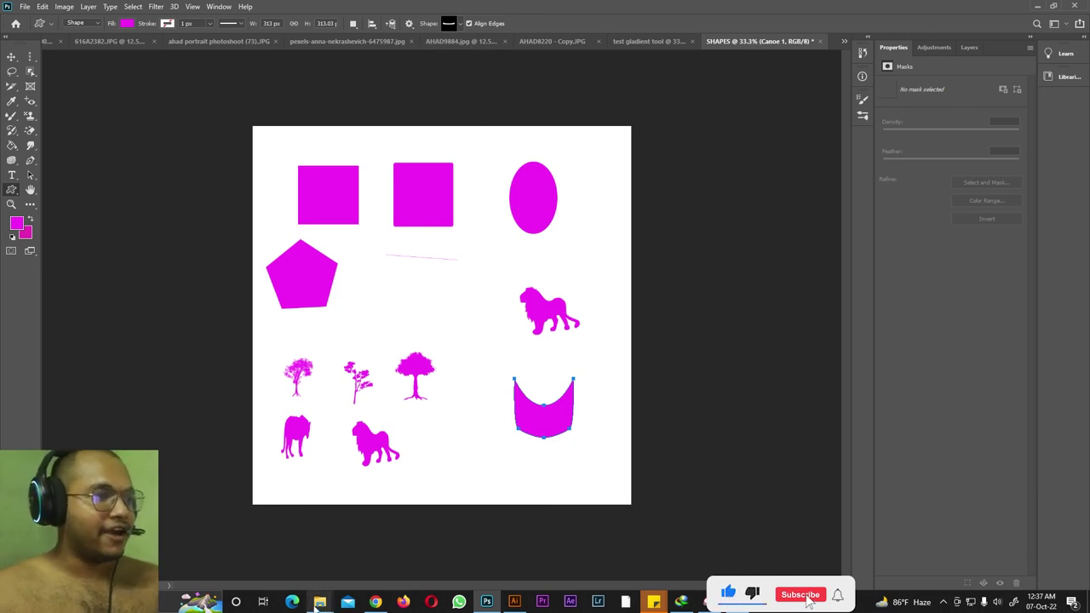
Open the purple sea sunset photo with the ship from the "photoshop tutorial files" folder as a new document.
{"action": "mouse_move", "coordinate": [319, 601]}
{"action": "left_click", "coordinate": [562, 562]}
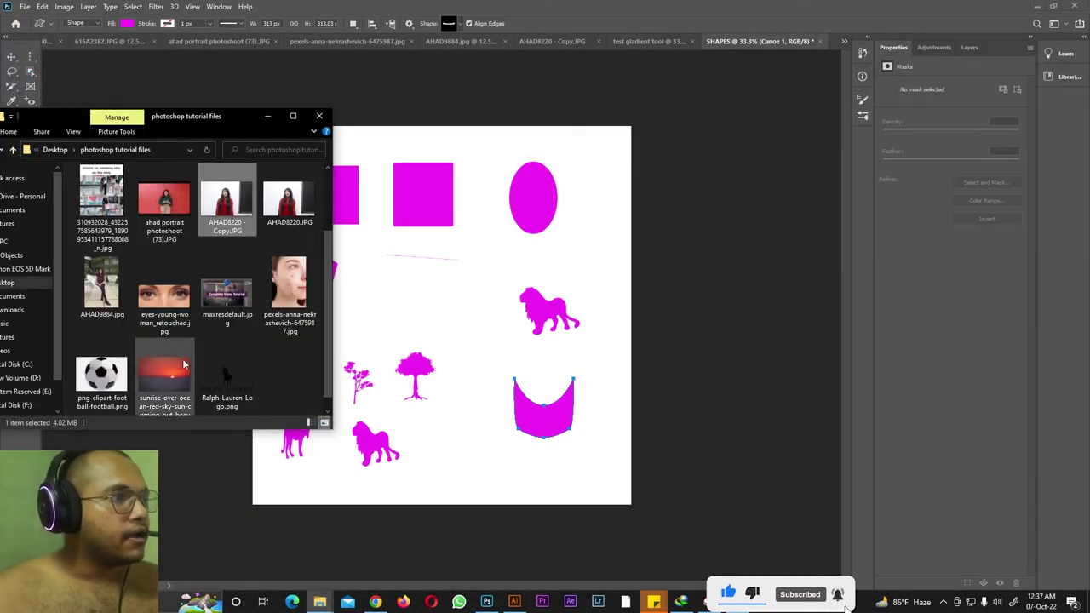
{"action": "scroll", "coordinate": [217, 284], "scroll_direction": "up", "scroll_amount": 1}
{"action": "left_click_drag", "start_coordinate": [290, 213], "coordinate": [834, 44]}
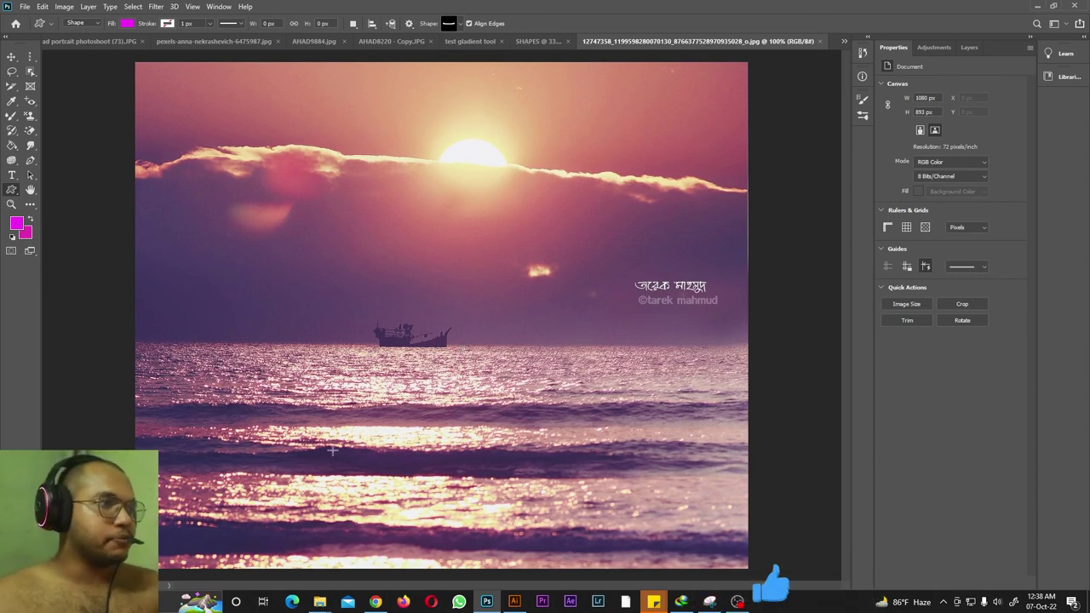
Open the red sunrise-over-ocean photo from the "photoshop tutorial files" folder as another document.
{"action": "mouse_move", "coordinate": [320, 602]}
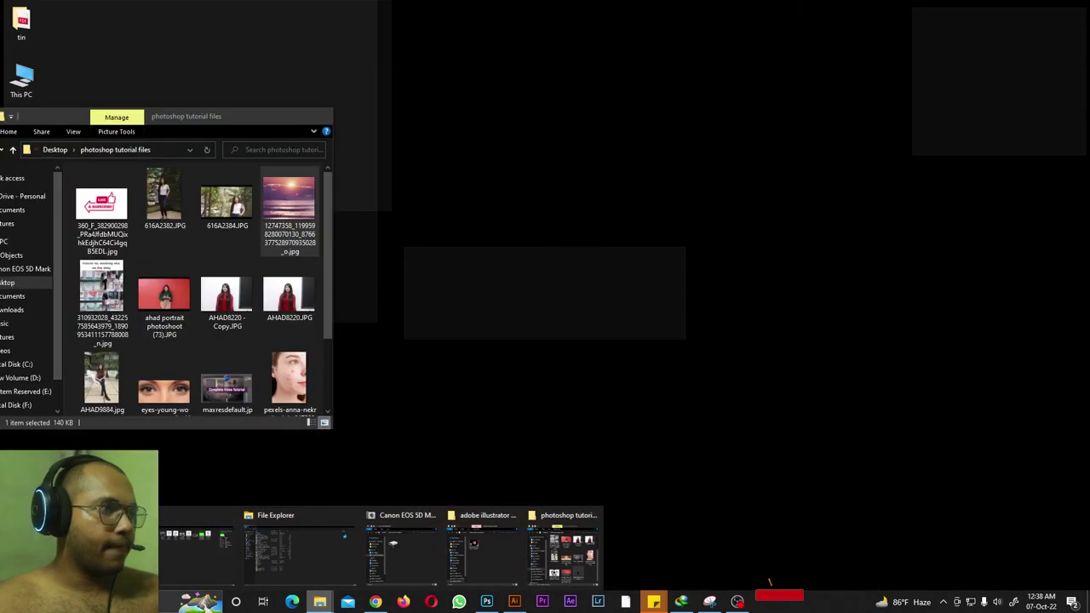
{"action": "mouse_move", "coordinate": [196, 549]}
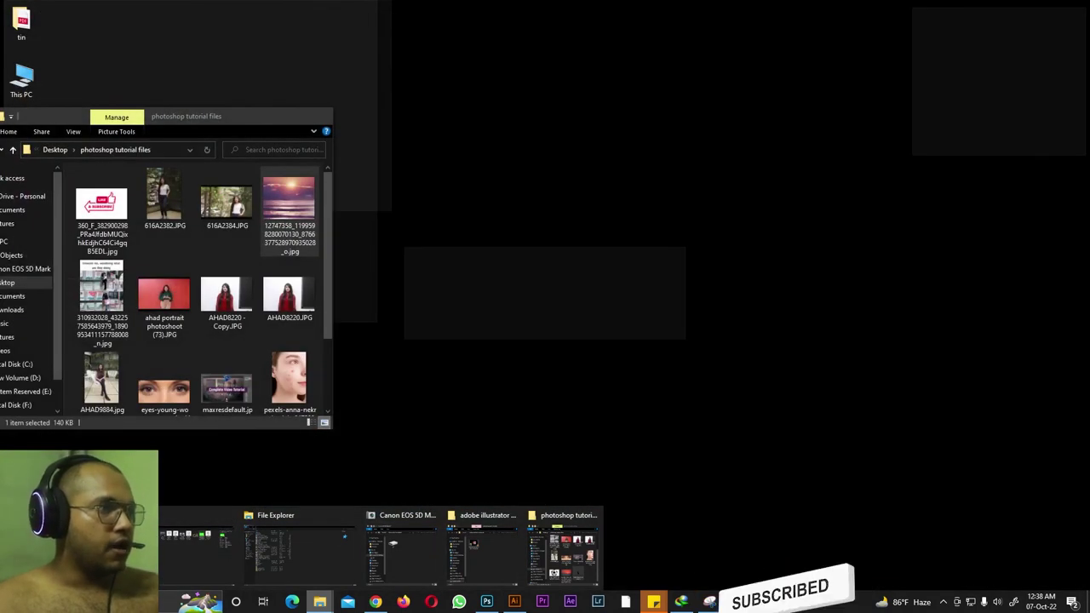
{"action": "left_click", "coordinate": [562, 549]}
{"action": "left_click_drag", "start_coordinate": [141, 361], "coordinate": [839, 45]}
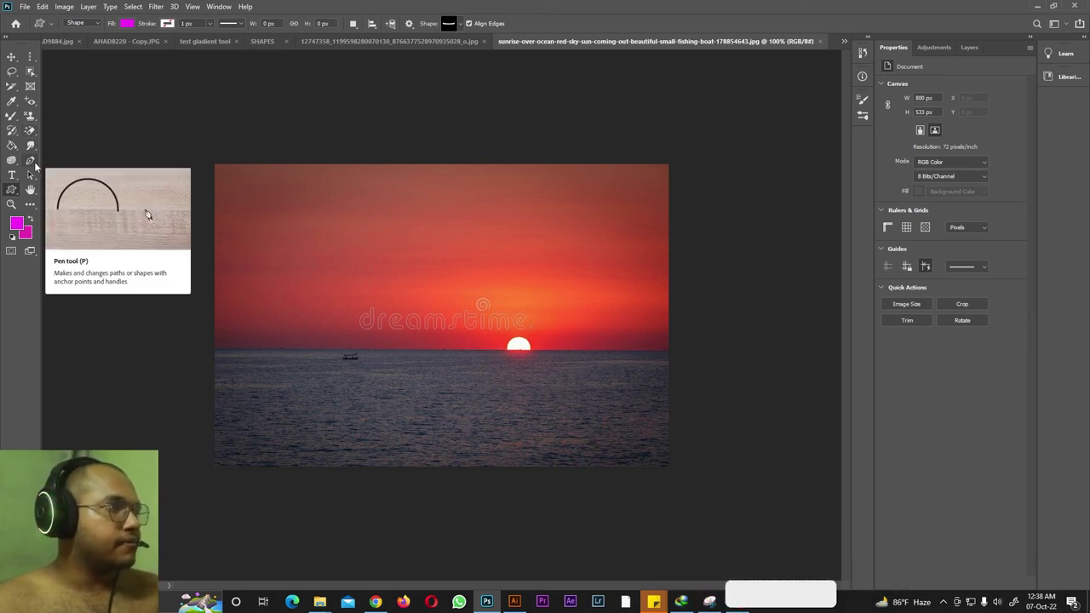
Patch the "dreamstime" watermark out of the sky, using the clean sky just above it as the source.
{"action": "right_click", "coordinate": [30, 101]}
{"action": "left_click", "coordinate": [85, 123]}
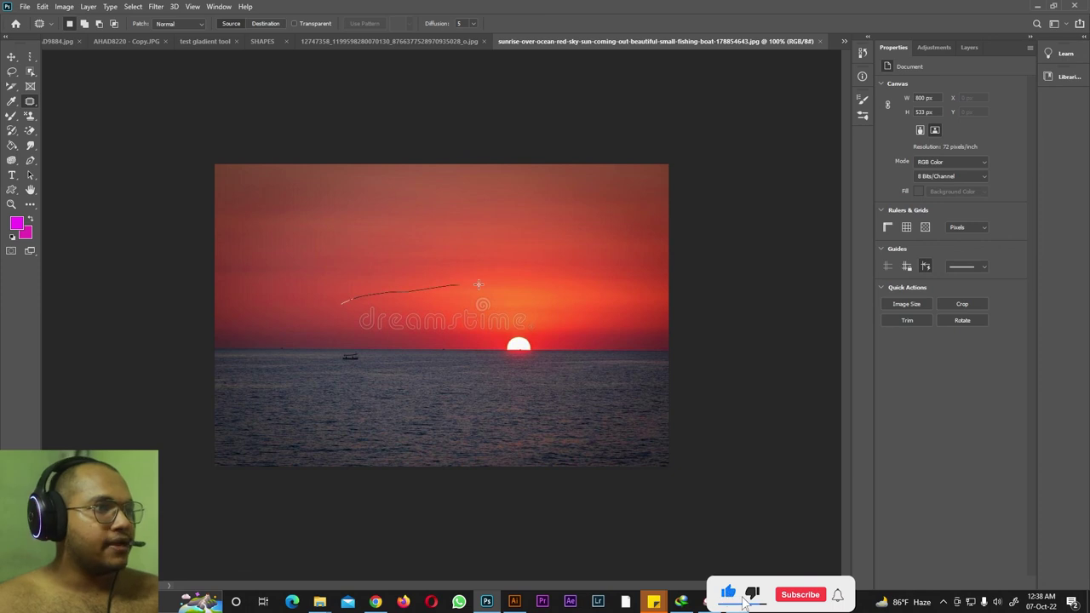
{"action": "left_click_drag", "start_coordinate": [341, 299], "coordinate": [341, 299]}
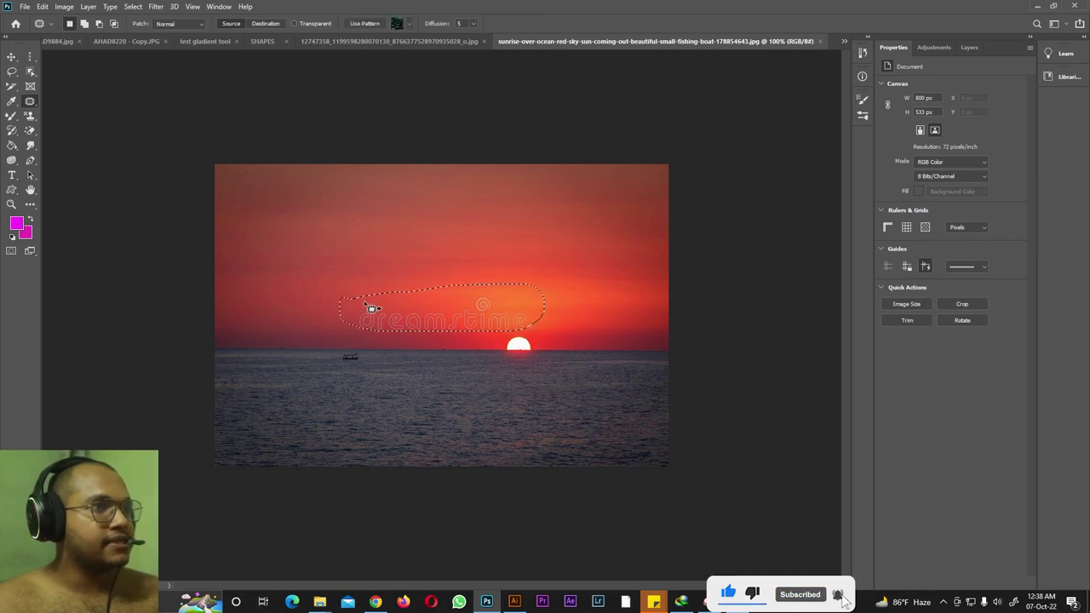
{"action": "left_click", "coordinate": [454, 256]}
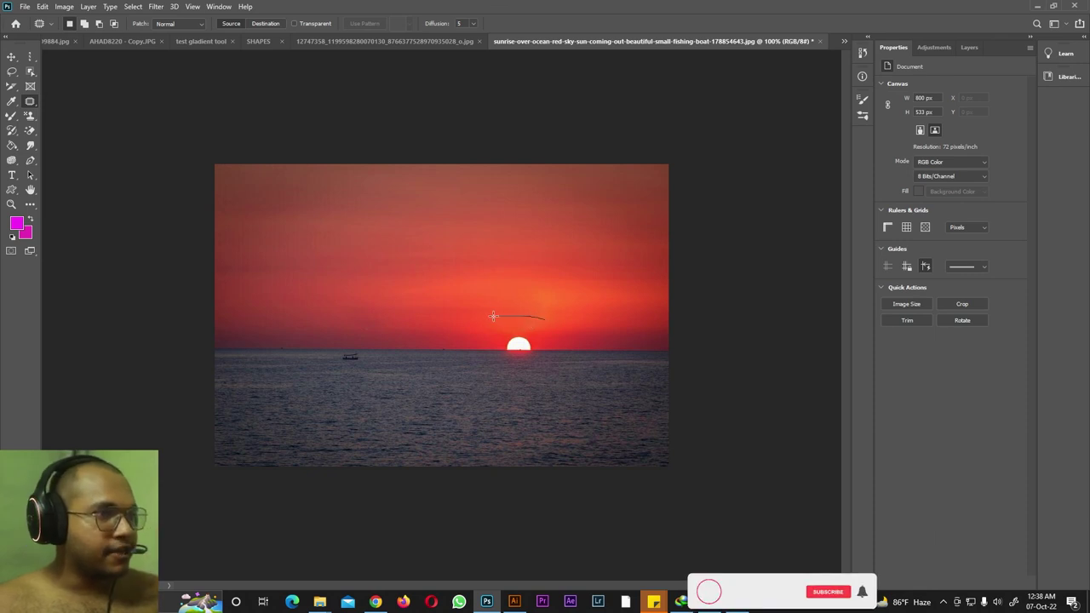
Patch the strip of sky just above the sun with cleaner sky, and patch the small boat out of the water.
{"action": "left_click_drag", "start_coordinate": [512, 311], "coordinate": [543, 328]}
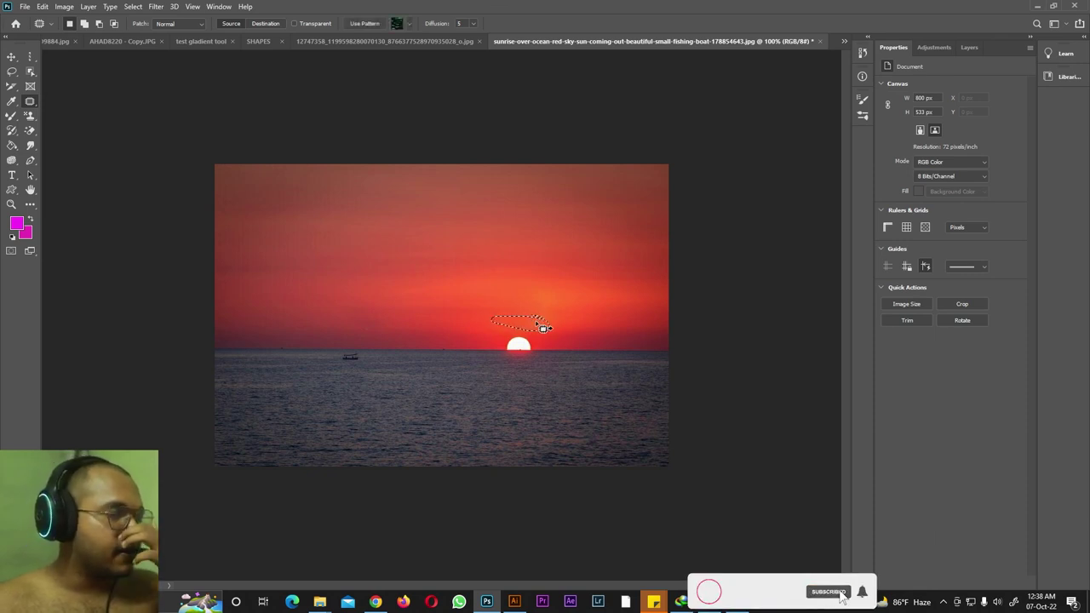
{"action": "left_click", "coordinate": [531, 266]}
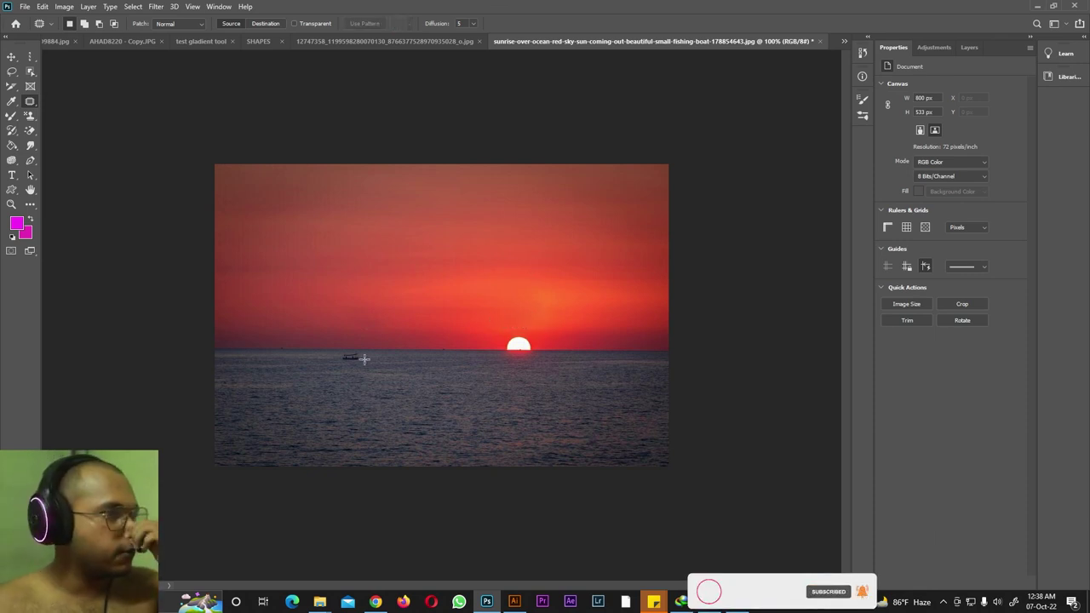
{"action": "mouse_move", "coordinate": [369, 357]}
{"action": "left_mouse_down"}
{"action": "mouse_move", "coordinate": [336, 357]}
{"action": "mouse_move", "coordinate": [391, 361]}
{"action": "left_mouse_up"}
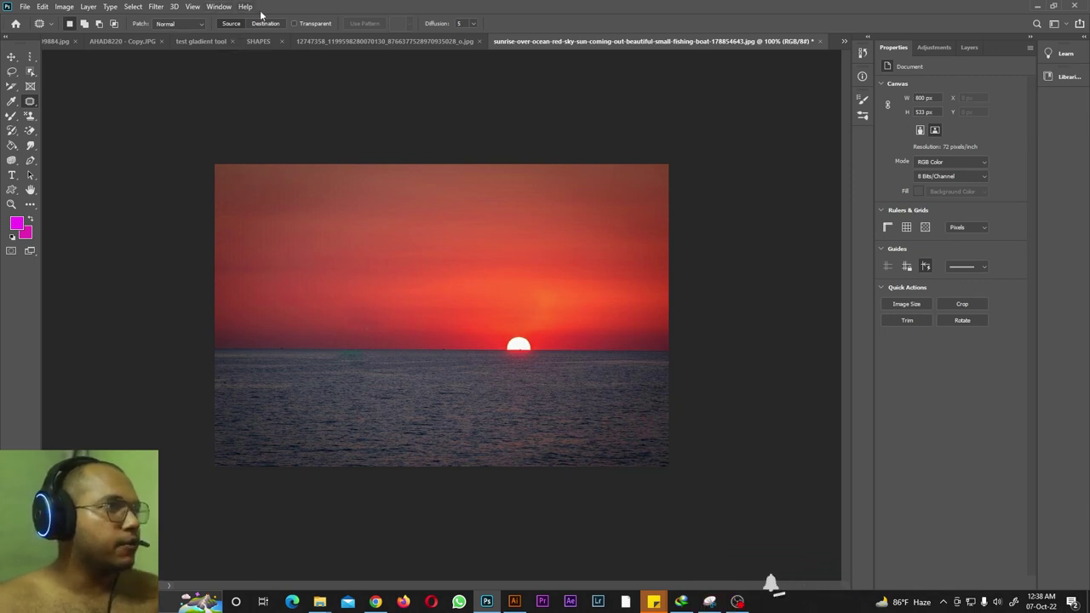
Draw the Pirate Ship custom shape from Boats about 55 by 35 px on the water, left of the sun.
{"action": "left_click", "coordinate": [13, 190]}
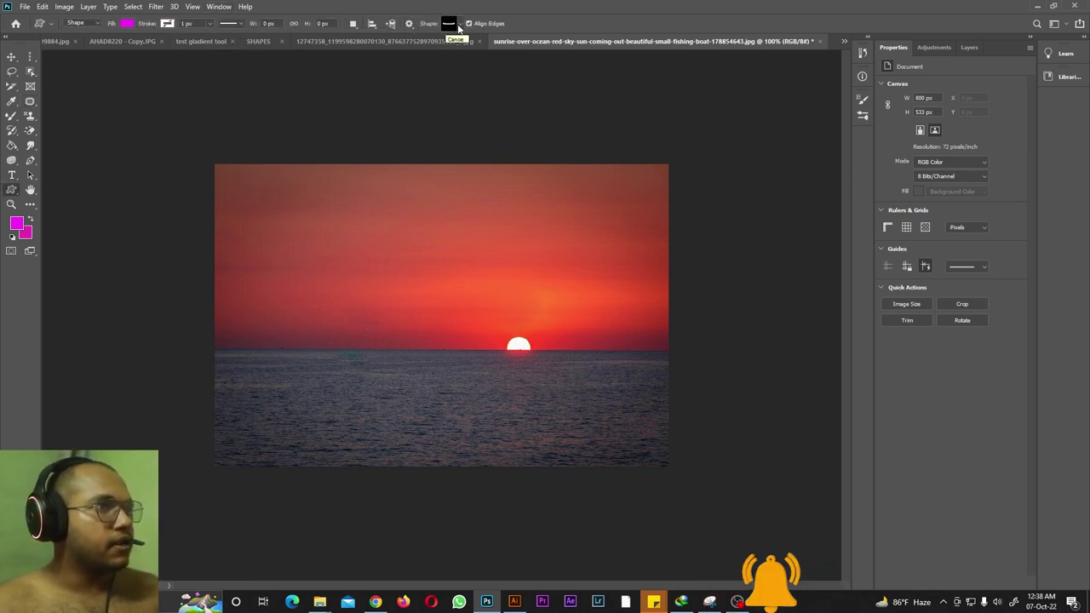
{"action": "left_click", "coordinate": [461, 24]}
{"action": "left_click_drag", "start_coordinate": [495, 75], "coordinate": [498, 95]}
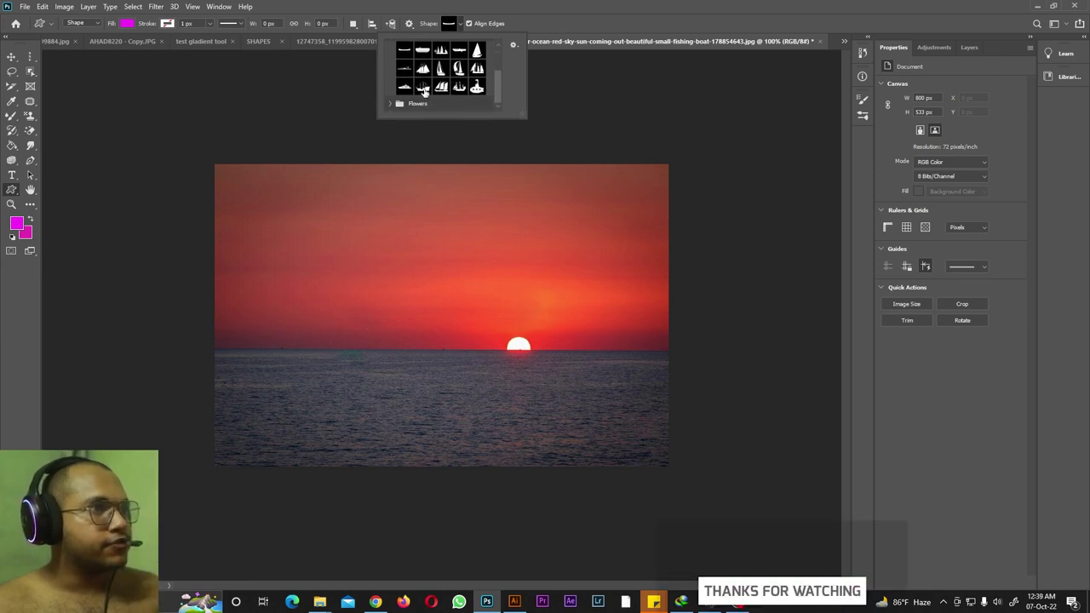
{"action": "left_click_drag", "start_coordinate": [345, 348], "coordinate": [393, 381]}
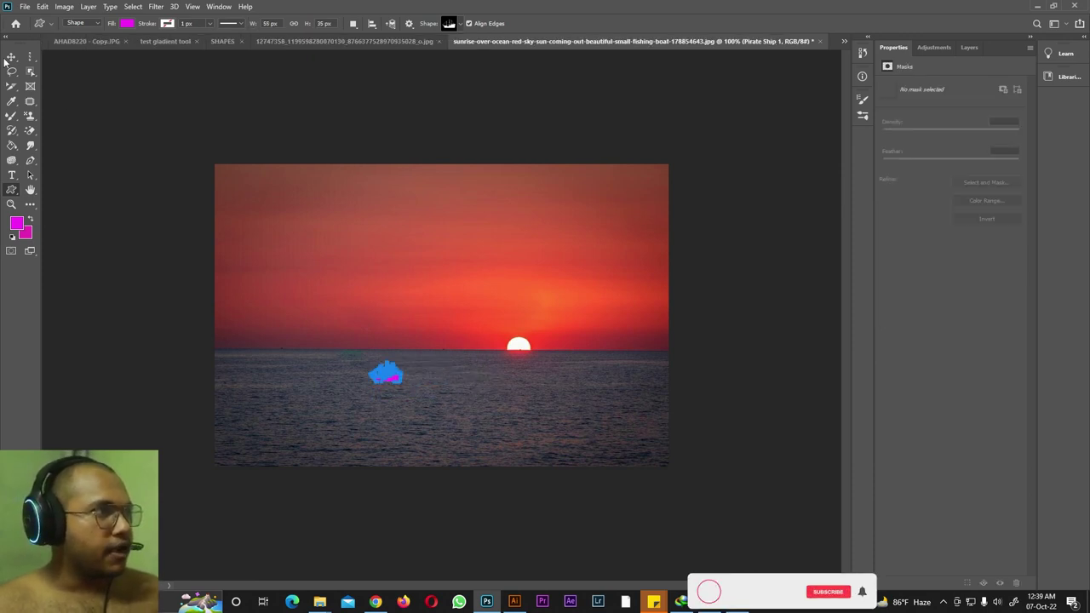
Set the foreground colour to near-black and delete the magenta pirate ship.
{"action": "key", "text": "ctrl+a"}
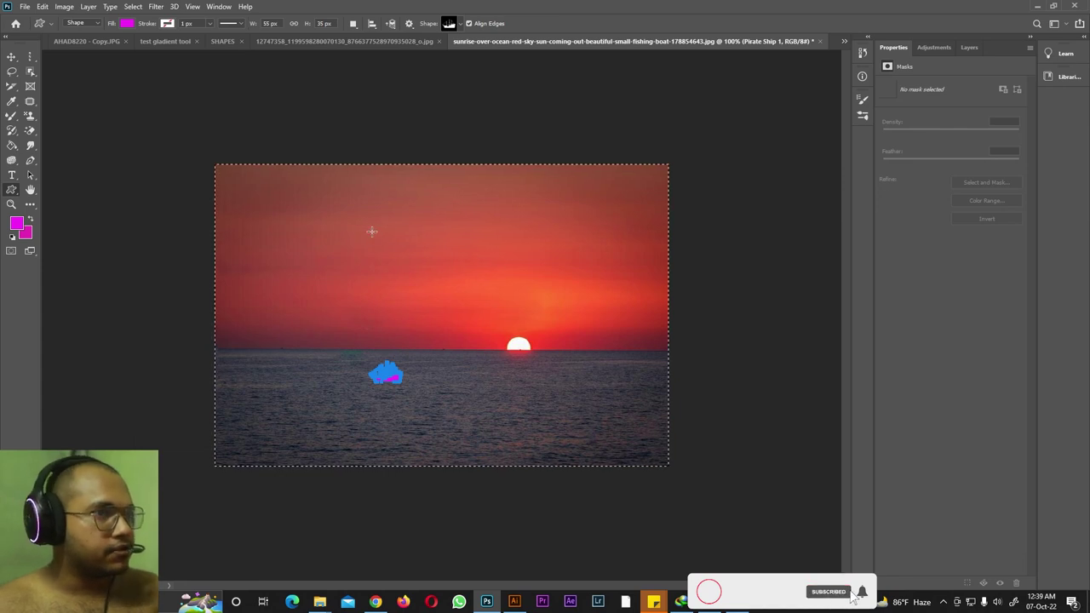
{"action": "key", "text": "F7"}
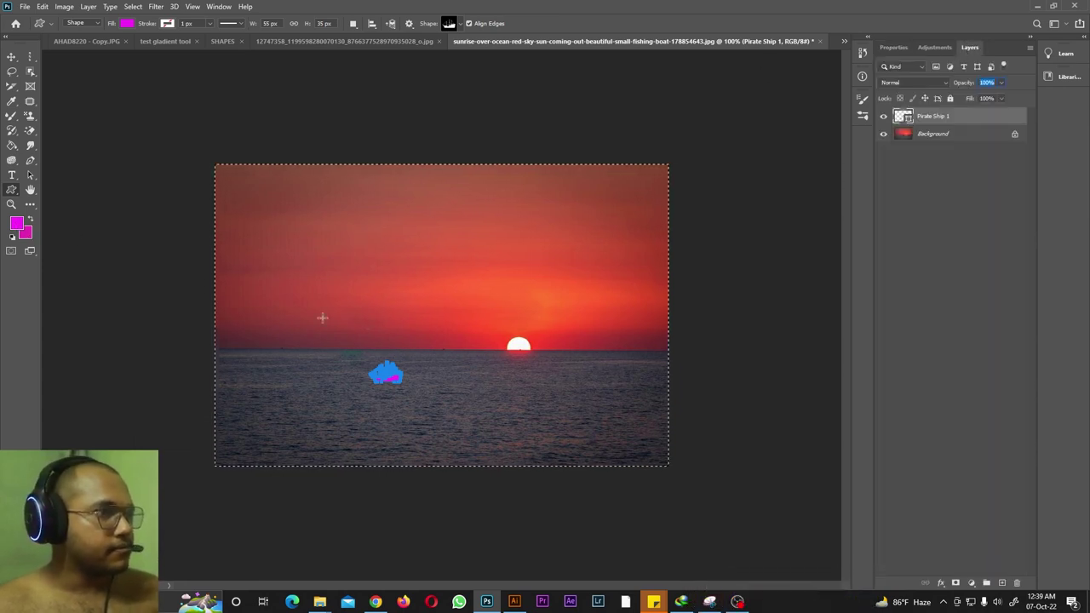
{"action": "left_click", "coordinate": [15, 225]}
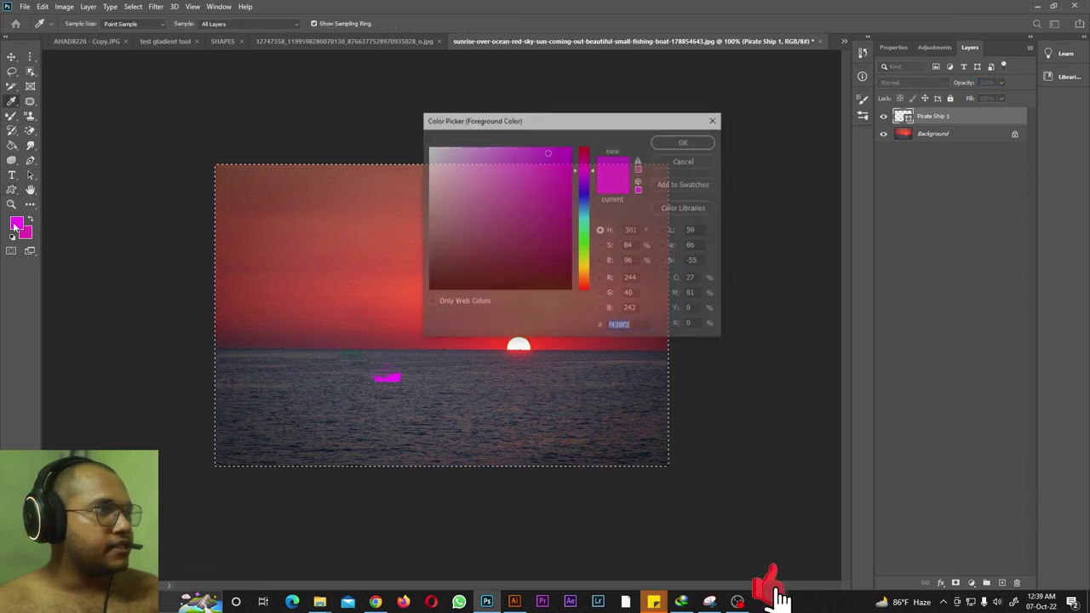
{"action": "left_click", "coordinate": [430, 286]}
{"action": "key", "text": "Return"}
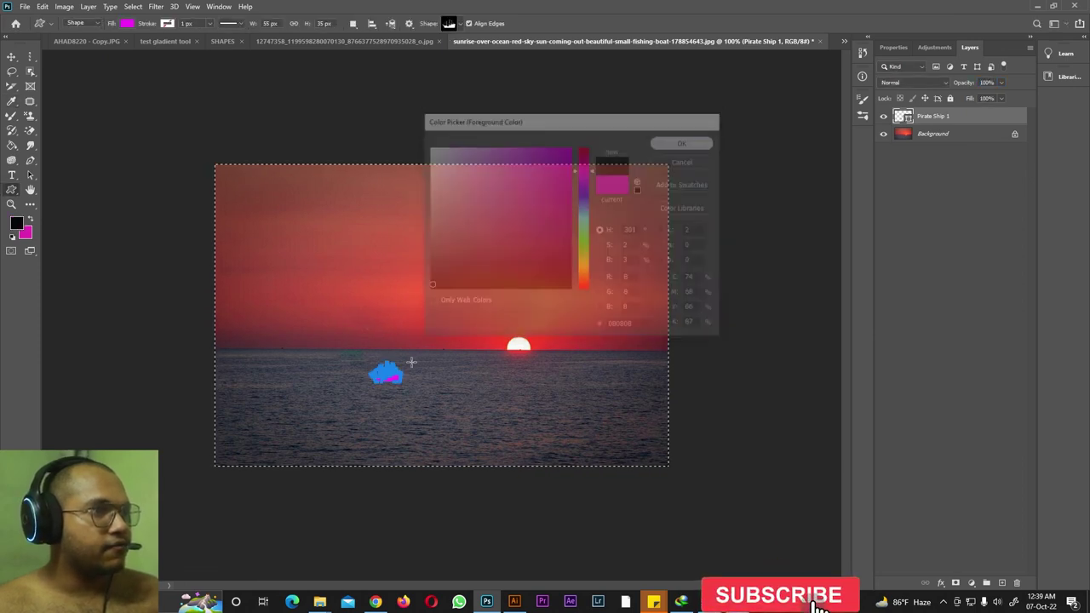
{"action": "left_click", "coordinate": [389, 381]}
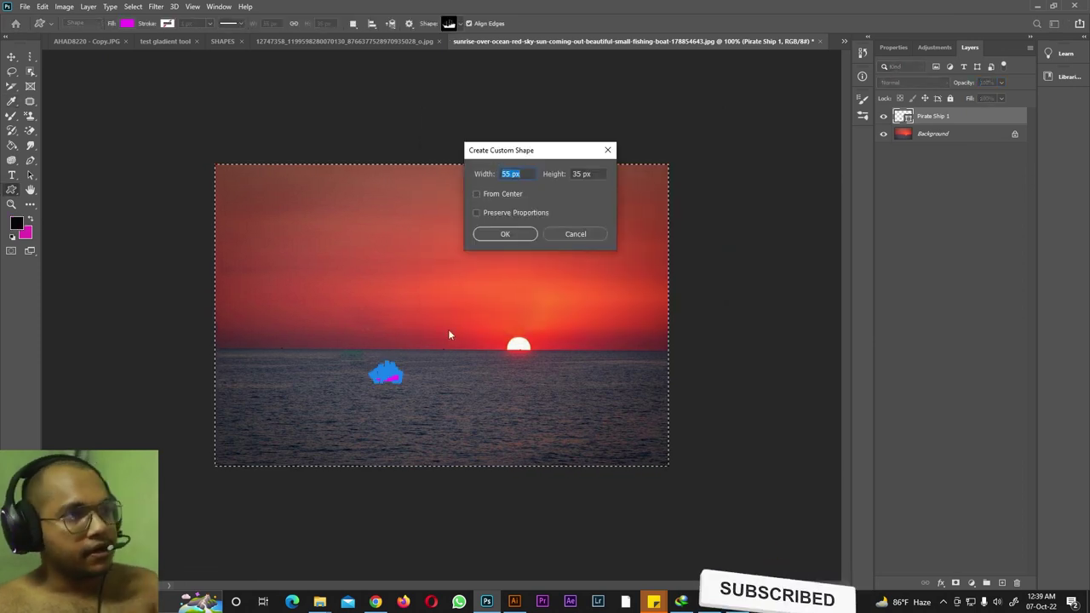
{"action": "left_click", "coordinate": [608, 151]}
{"action": "key", "text": "Delete"}
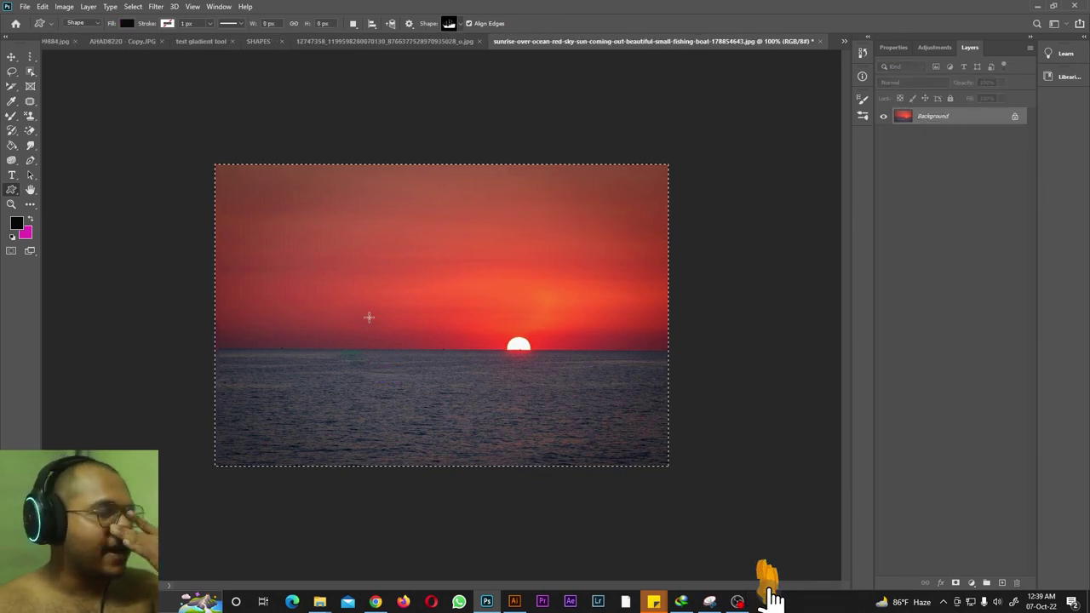
Draw a near-black Pirate Ship custom shape about 63 by 42 px on the water, left of the sun.
{"action": "left_click_drag", "start_coordinate": [374, 380], "coordinate": [390, 397]}
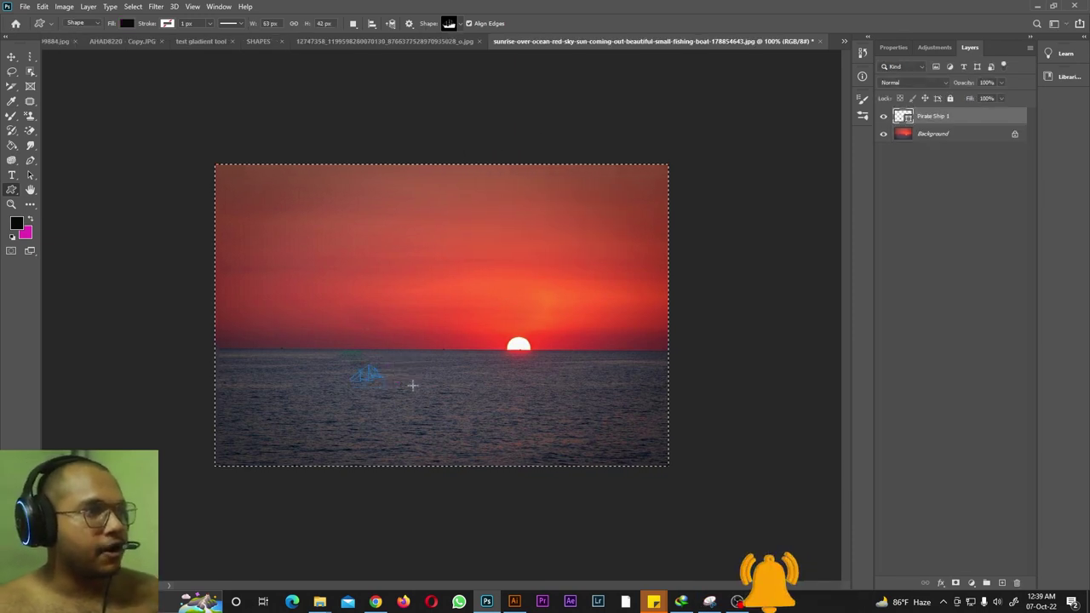
{"action": "left_click", "coordinate": [886, 294]}
{"action": "left_click", "coordinate": [11, 56]}
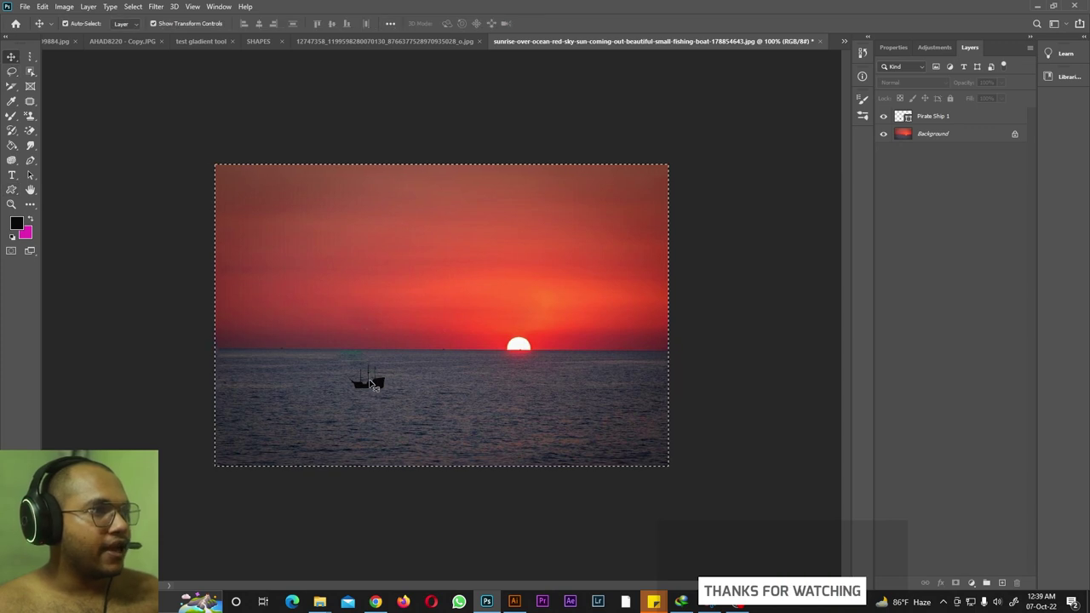
{"action": "left_click", "coordinate": [371, 383]}
{"action": "key", "text": "Delete"}
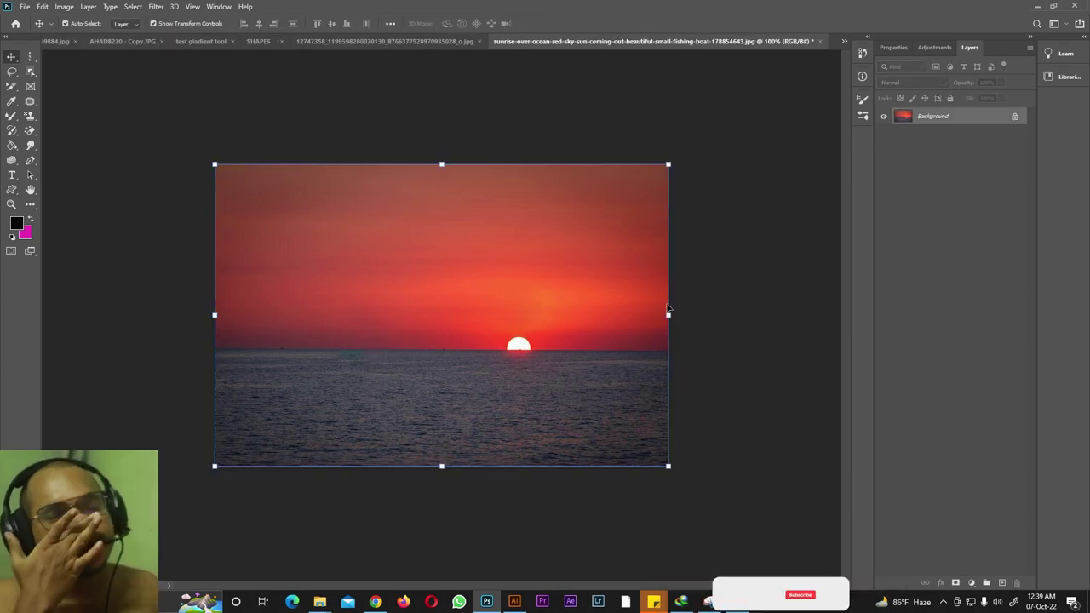
{"action": "key", "text": "ctrl+z"}
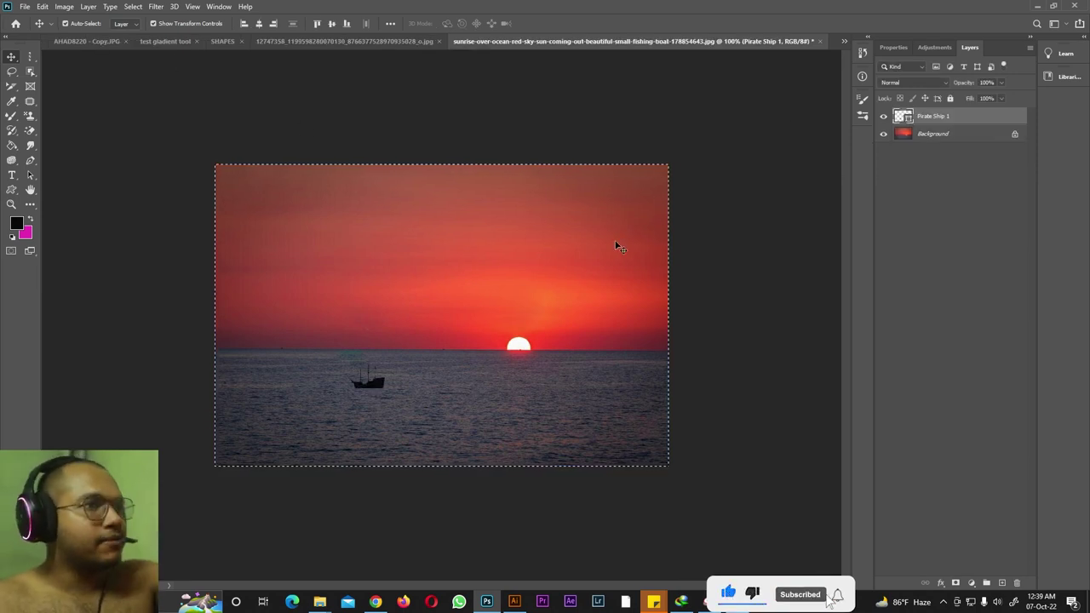
Deselect the canvas and move the pirate ship up to just below the horizon.
{"action": "key", "text": "ctrl+d"}
{"action": "mouse_move", "coordinate": [374, 387]}
{"action": "left_mouse_down"}
{"action": "mouse_move", "coordinate": [364, 355]}
{"action": "mouse_move", "coordinate": [371, 367]}
{"action": "left_mouse_up"}
{"action": "left_click", "coordinate": [191, 258]}
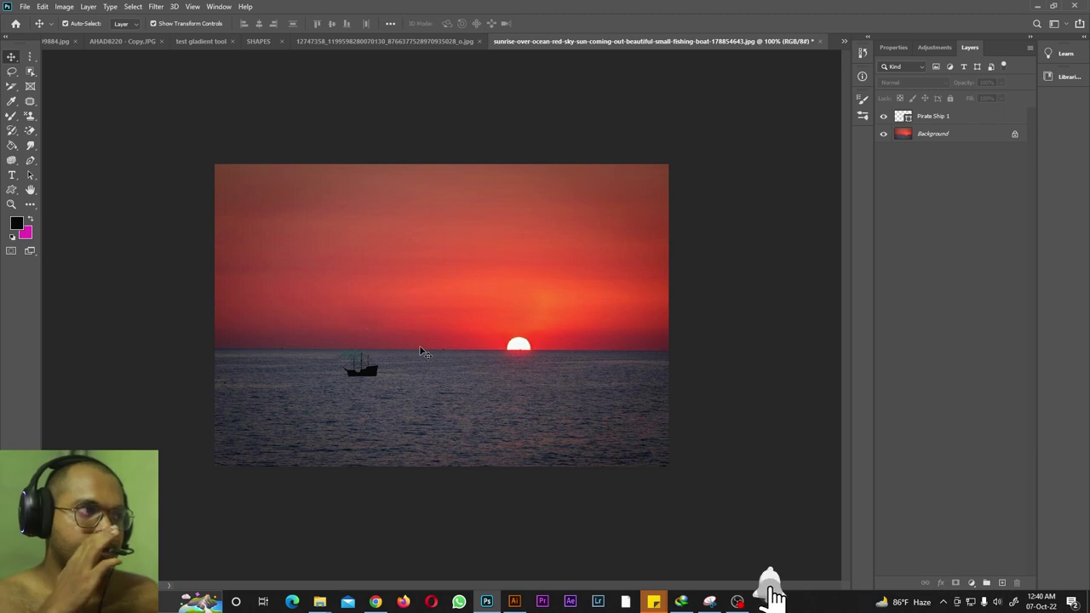
Look over the shape and hand tool variants, and magnify and reduce the sunrise photo with the Zoom tool and its zoom commands.
{"action": "left_click", "coordinate": [11, 189]}
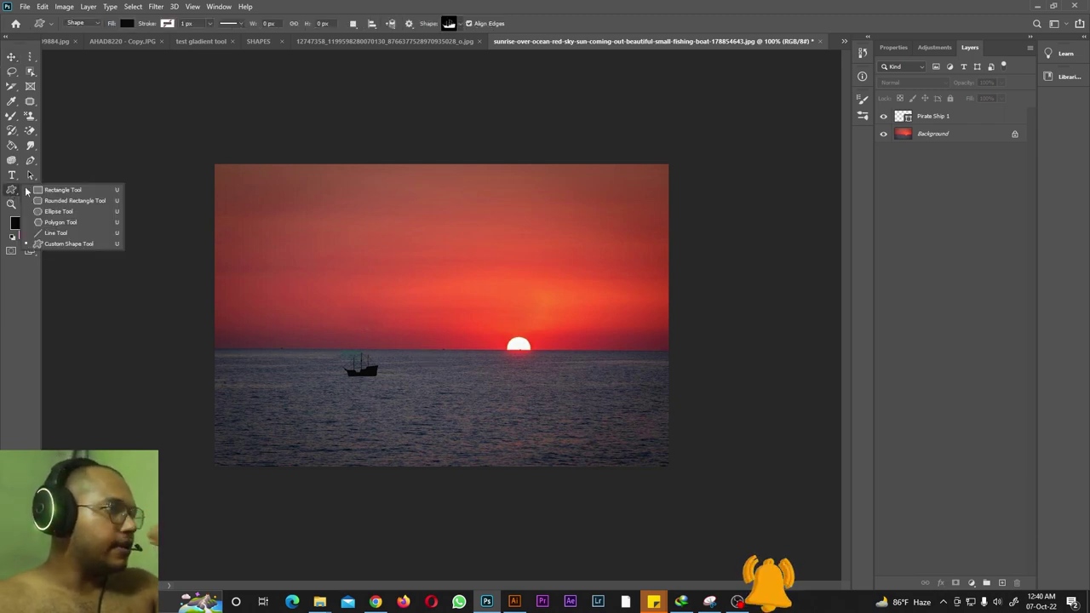
{"action": "left_click", "coordinate": [365, 78]}
{"action": "left_click", "coordinate": [29, 189]}
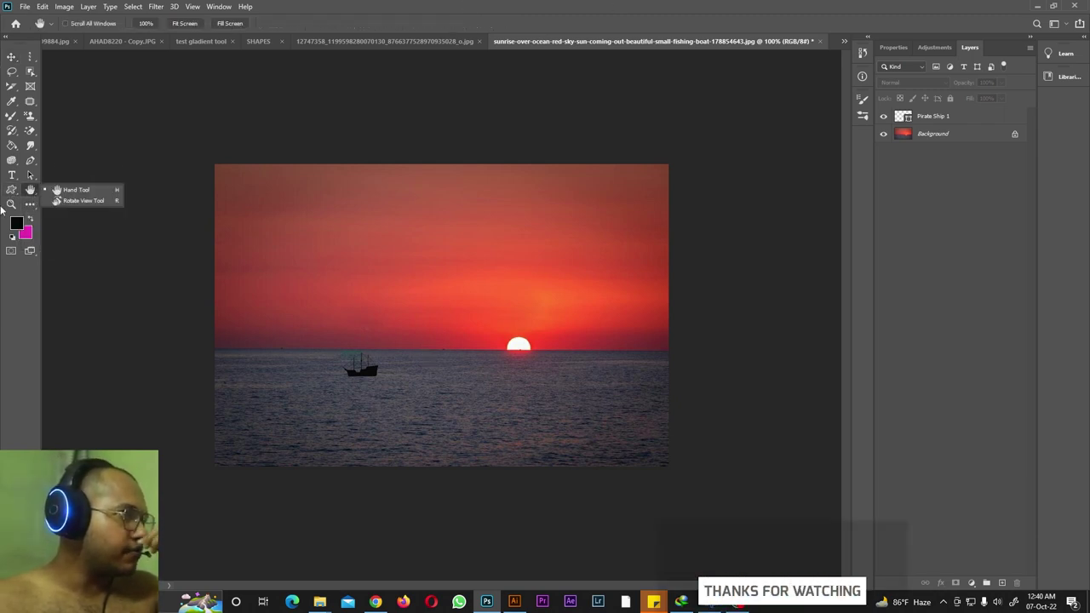
{"action": "left_click", "coordinate": [11, 204]}
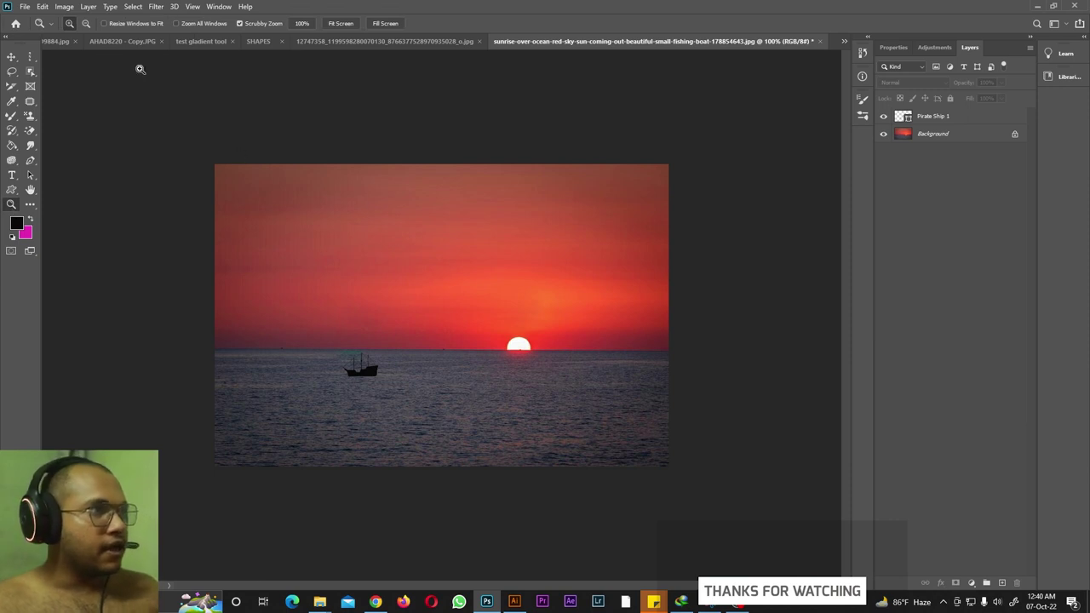
{"action": "left_click", "coordinate": [394, 290]}
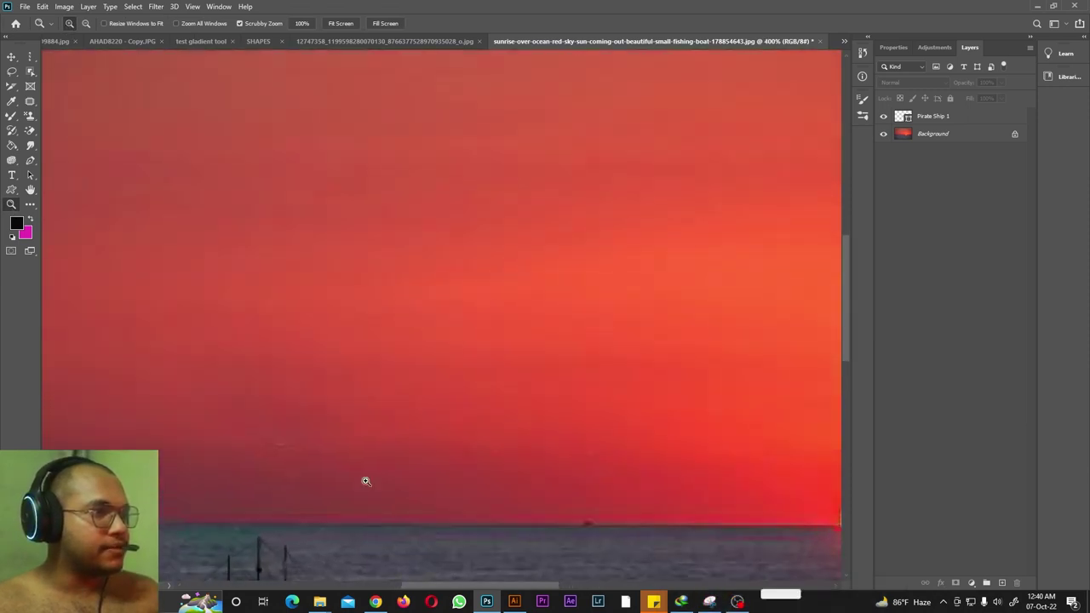
{"action": "scroll", "coordinate": [365, 481], "scroll_direction": "up", "scroll_amount": 1}
{"action": "scroll", "coordinate": [218, 518], "scroll_direction": "down", "scroll_amount": 5}
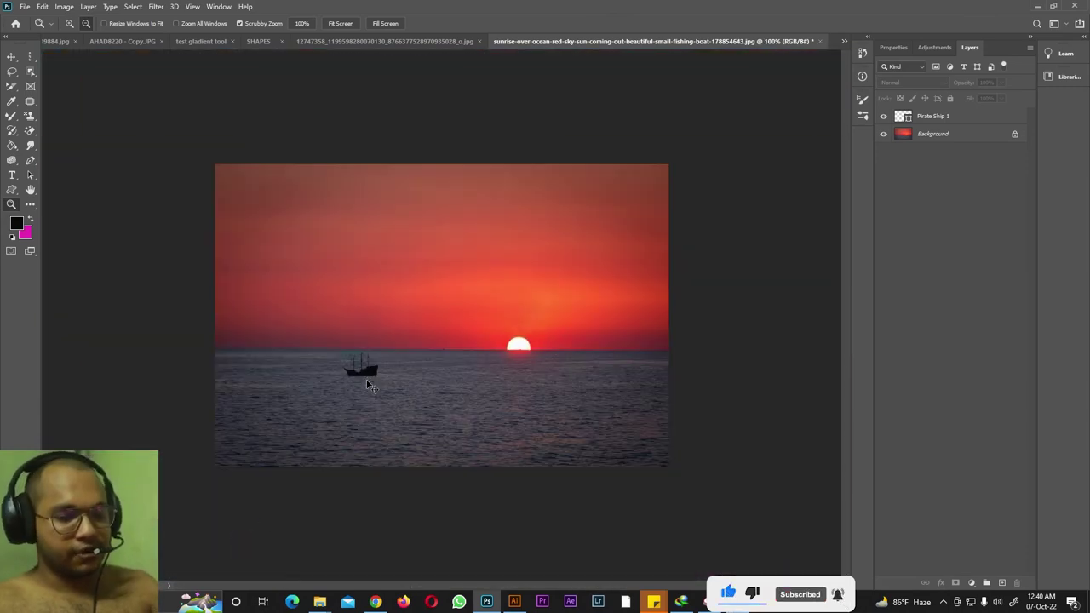
{"action": "key", "text": "ctrl+plus"}
{"action": "key", "text": "ctrl+plus"}
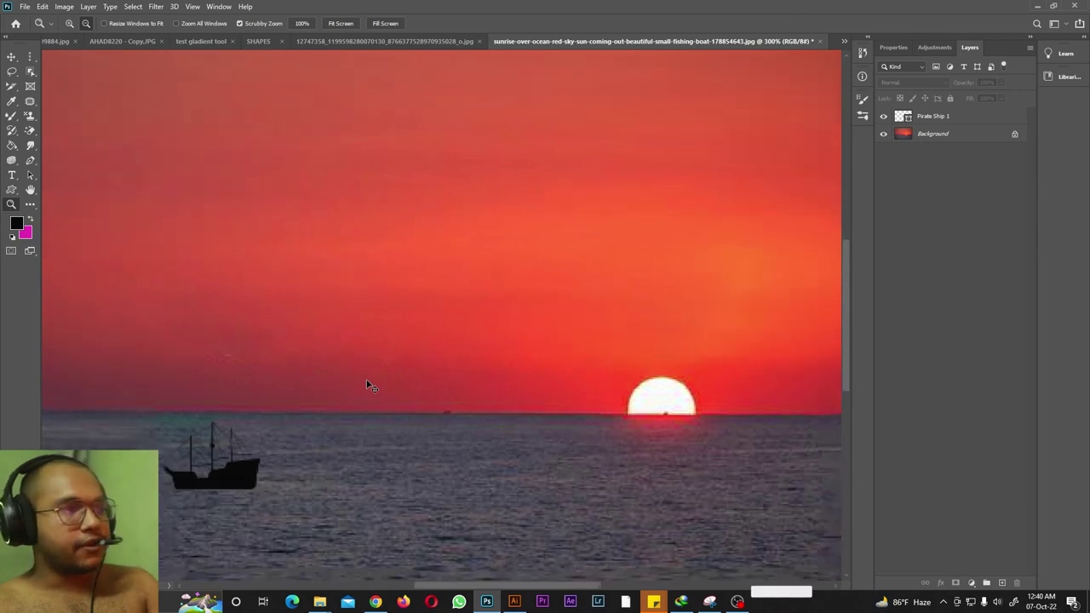
{"action": "key", "text": "ctrl+minus"}
{"action": "key", "text": "ctrl+minus"}
{"action": "key", "text": "ctrl+minus"}
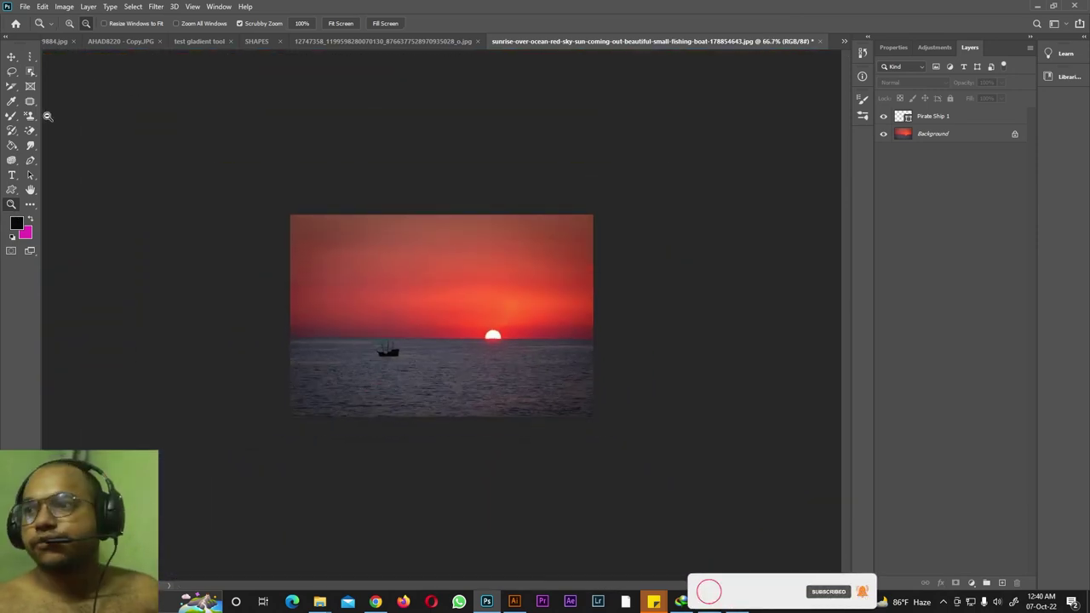
Review the SHAPES document and the "test gladient tool" document.
{"action": "left_click", "coordinate": [306, 41]}
{"action": "left_click", "coordinate": [287, 41]}
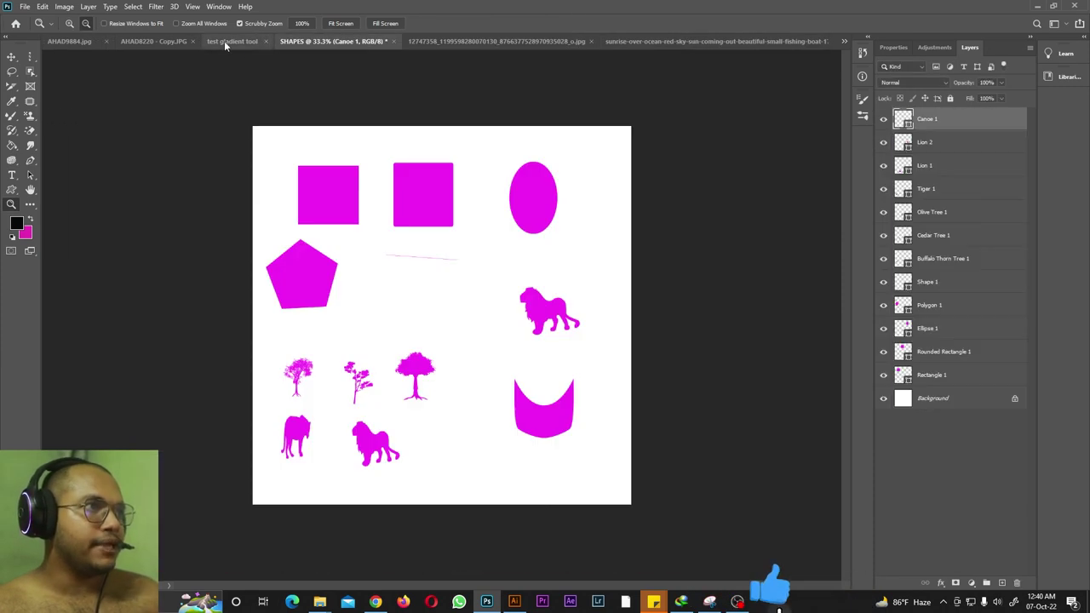
{"action": "left_click", "coordinate": [224, 41]}
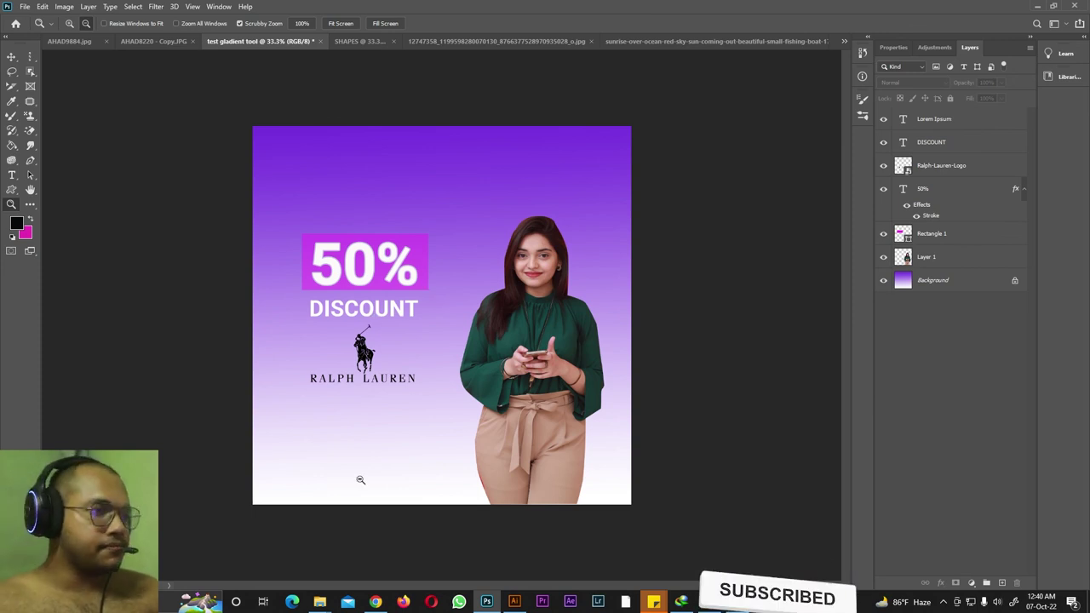
Try to open maxresdefault.jpg from the "photoshop tutorial files" folder as a new document.
{"action": "mouse_move", "coordinate": [320, 602]}
{"action": "left_click", "coordinate": [596, 554]}
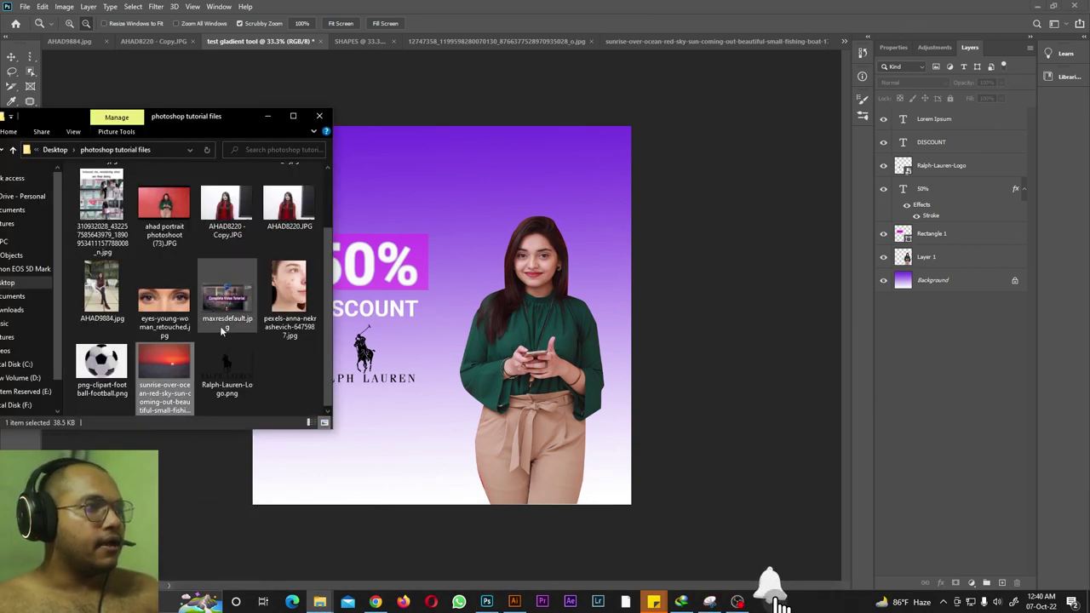
{"action": "left_click", "coordinate": [227, 294]}
{"action": "left_click", "coordinate": [587, 39]}
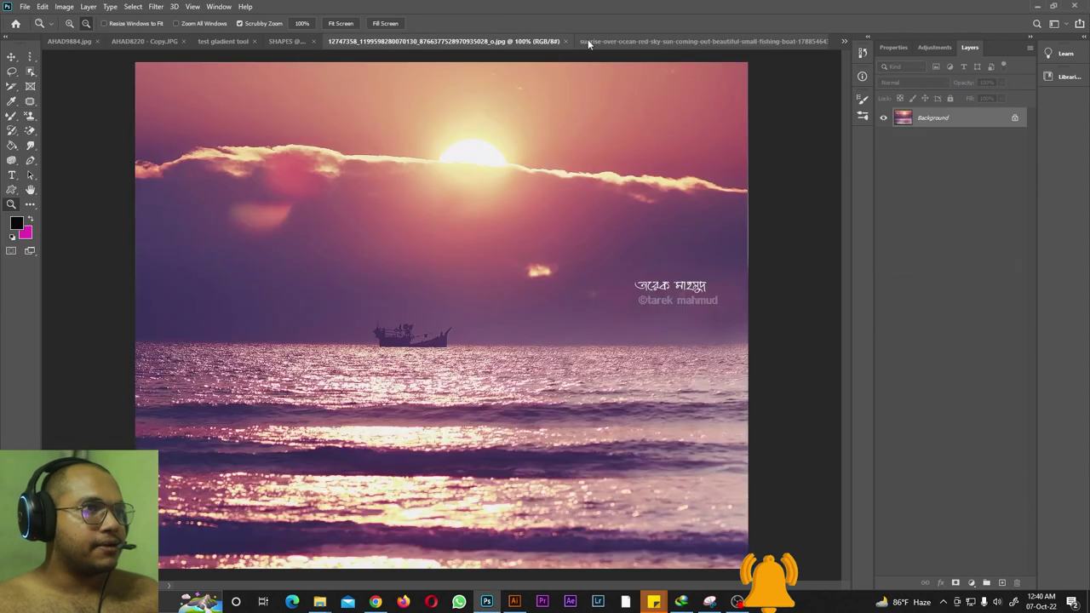
Close the purple sea sunset photo and the red sunrise photo without saving changes.
{"action": "left_click", "coordinate": [564, 41]}
{"action": "left_click", "coordinate": [621, 41]}
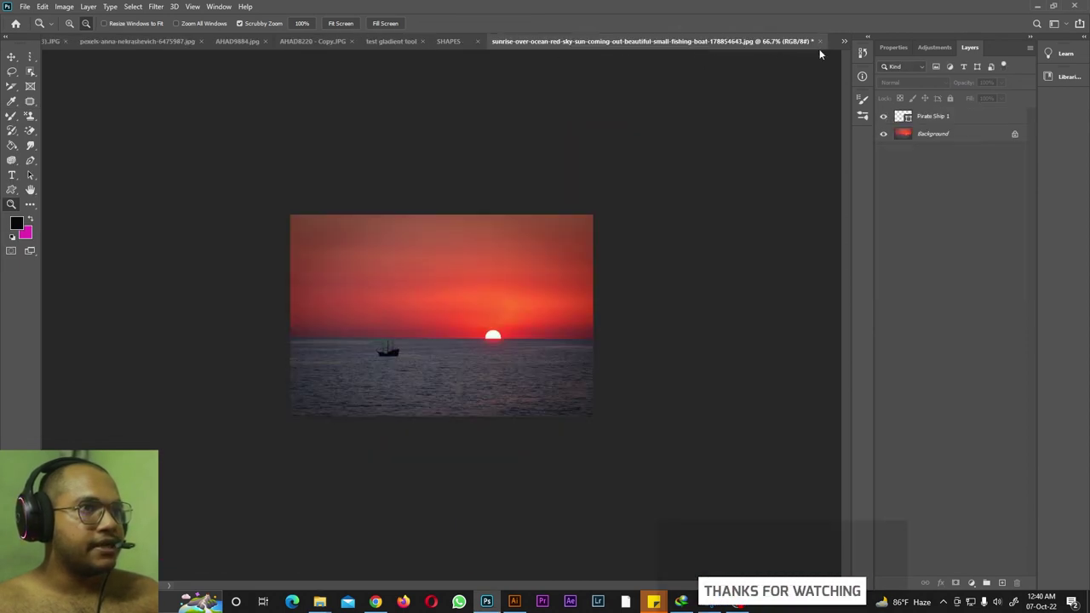
{"action": "left_click", "coordinate": [815, 41]}
{"action": "left_click", "coordinate": [540, 224]}
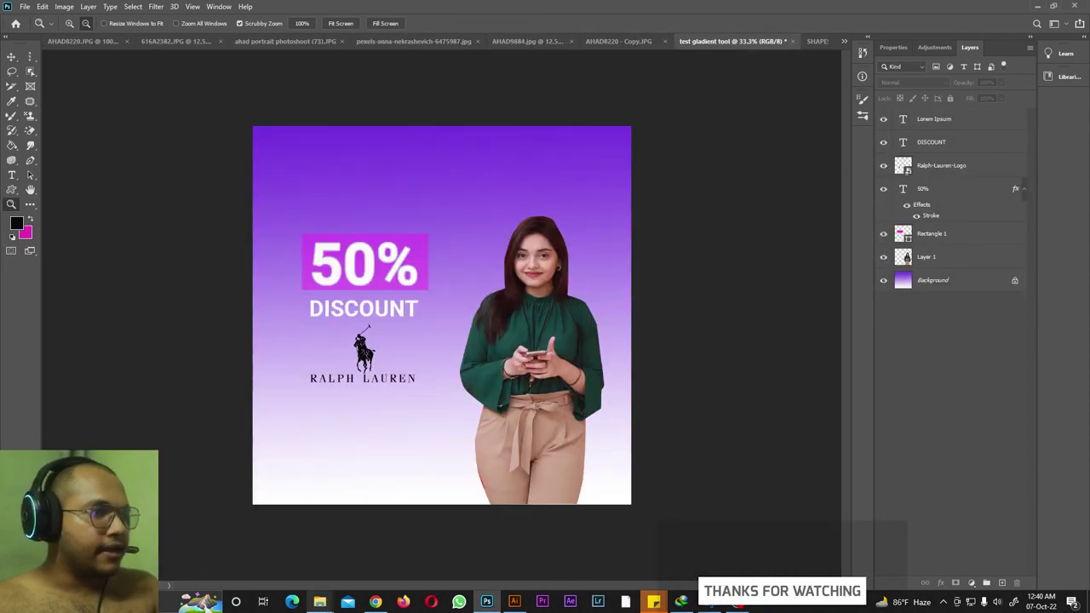
Close the SHAPES document without saving changes.
{"action": "mouse_move", "coordinate": [319, 600]}
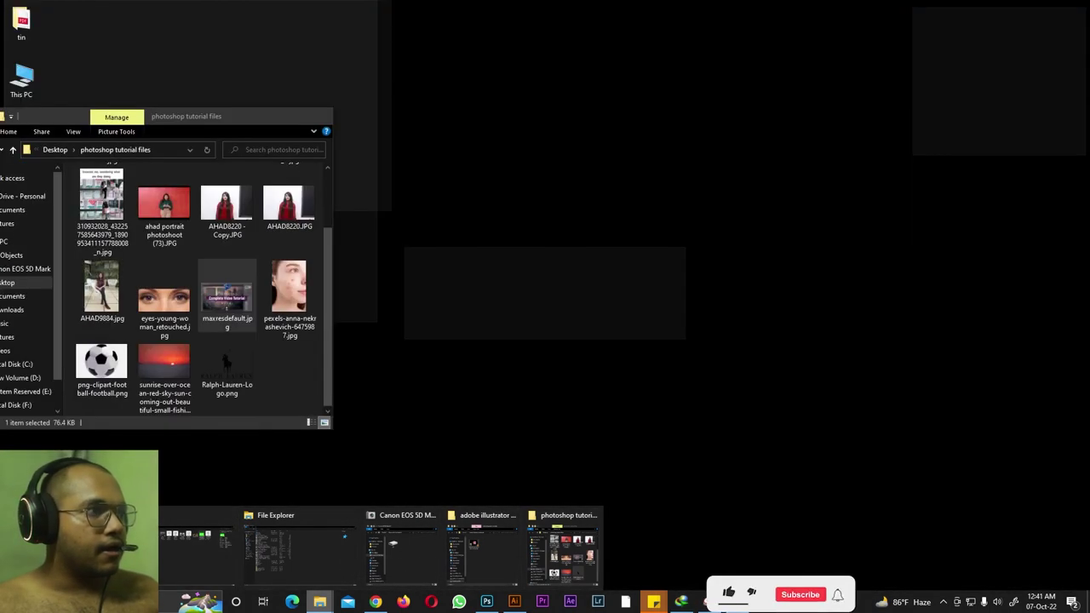
{"action": "left_click", "coordinate": [562, 549]}
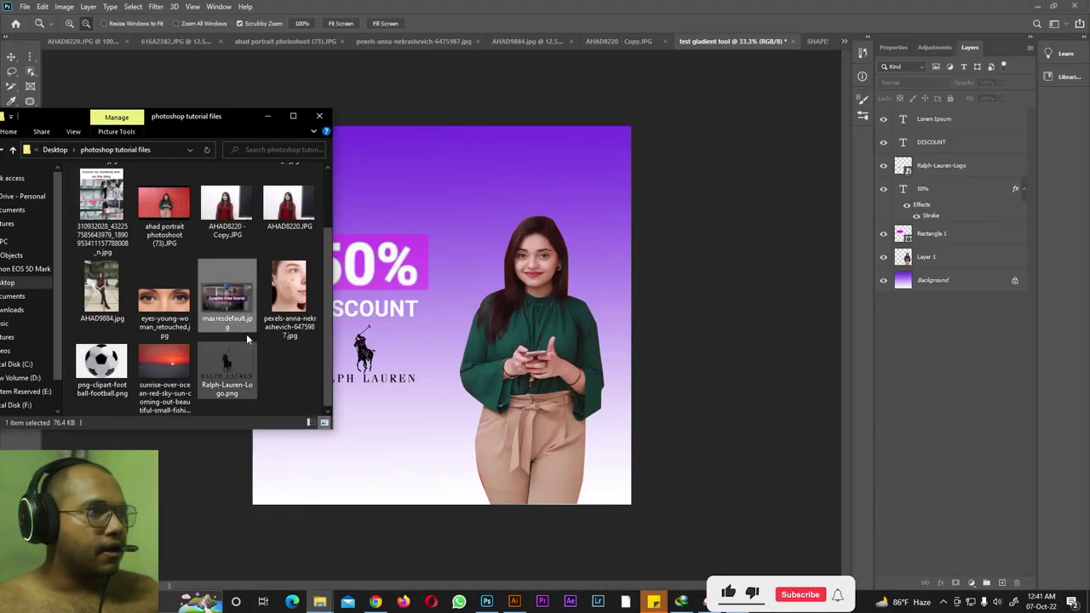
{"action": "left_click", "coordinate": [819, 42]}
{"action": "left_click", "coordinate": [820, 43]}
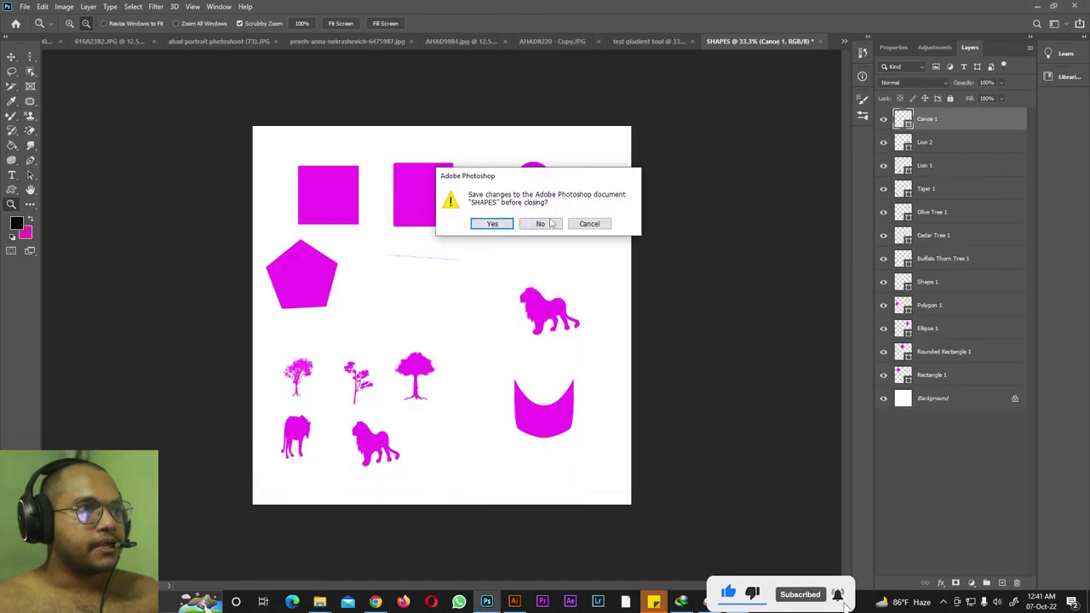
{"action": "left_click", "coordinate": [542, 224]}
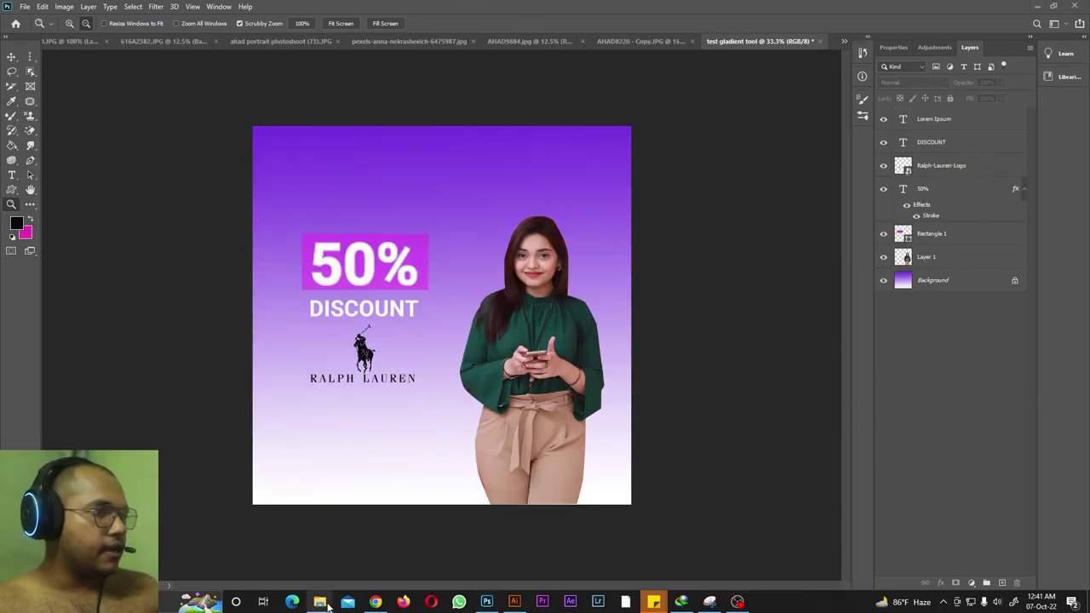
Open maxresdefault.jpg from the "photoshop tutorial files" folder as a separate document.
{"action": "mouse_move", "coordinate": [319, 603]}
{"action": "left_click", "coordinate": [562, 553]}
{"action": "left_click_drag", "start_coordinate": [227, 293], "coordinate": [831, 40]}
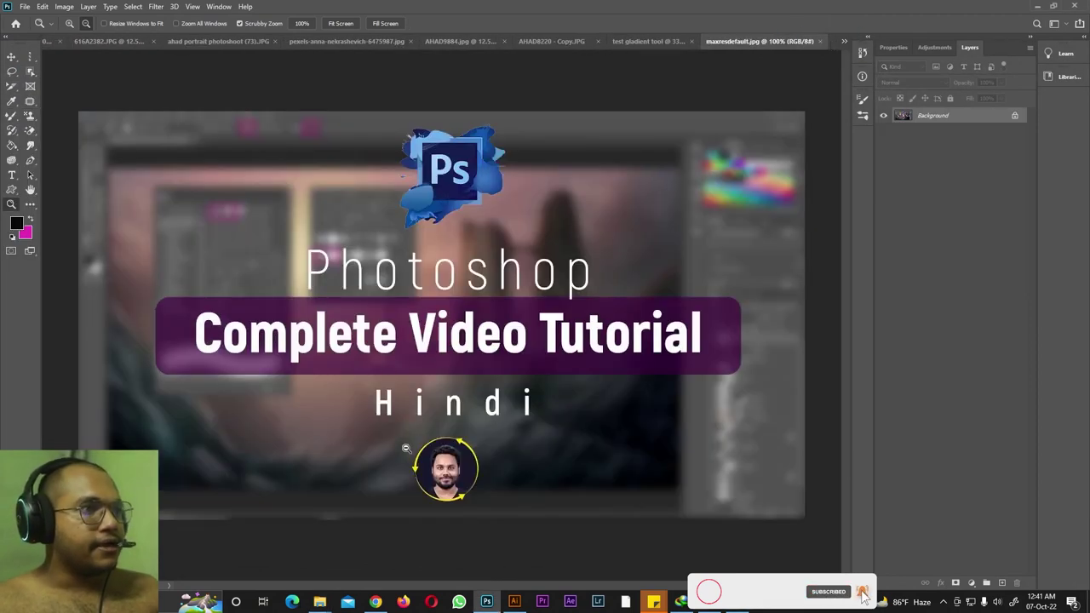